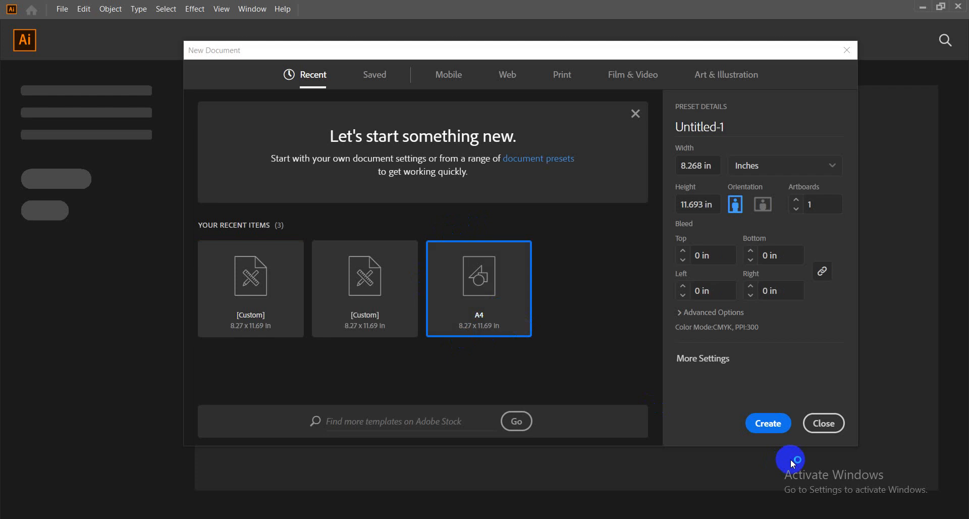
Step: Create a new portrait A4 document, 8.268 by 11.693 inches, with one artboard
left_click(758, 423)
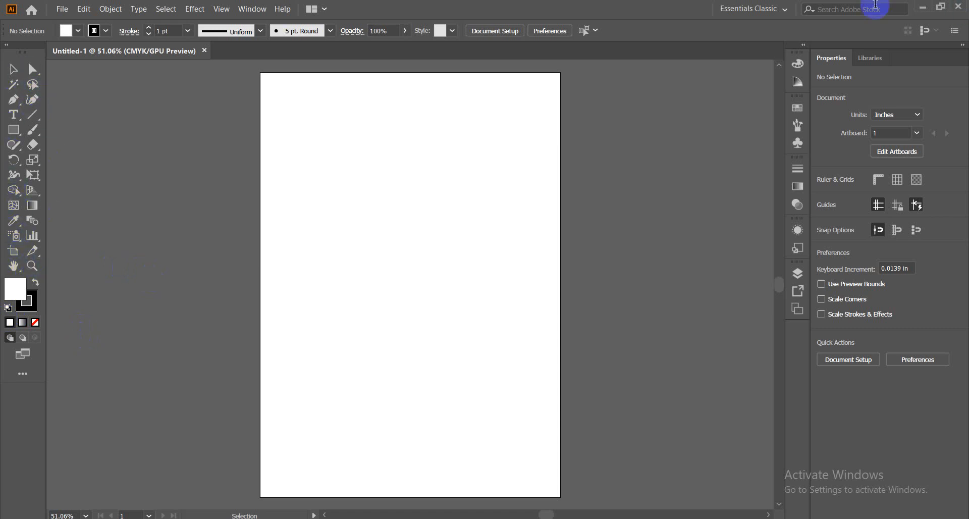
Step: Switch the workspace to Essentials, and return it to Essentials Classic
left_click(786, 10)
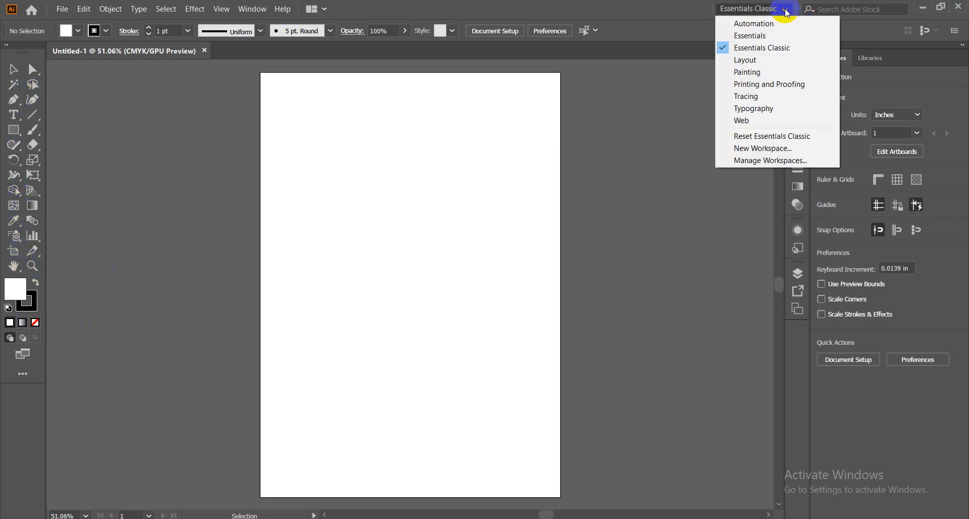
left_click(767, 33)
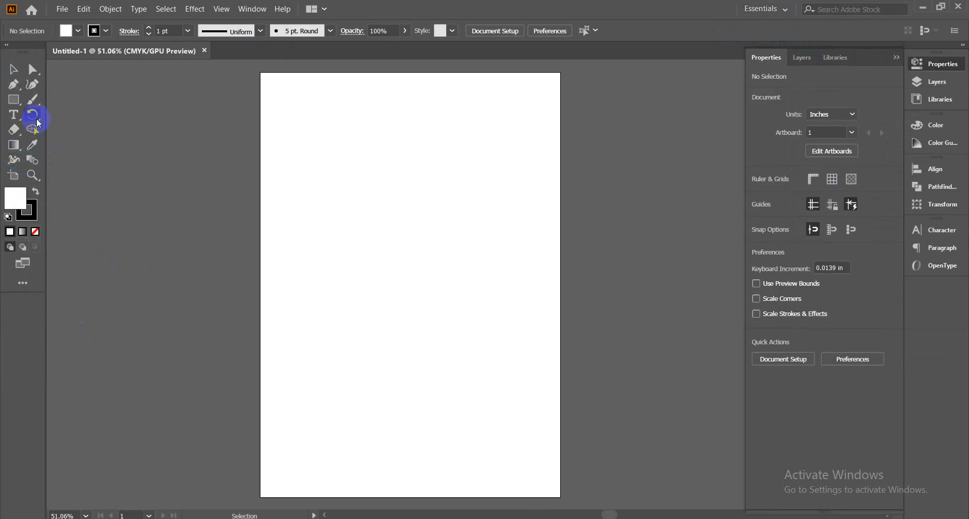
left_click(785, 10)
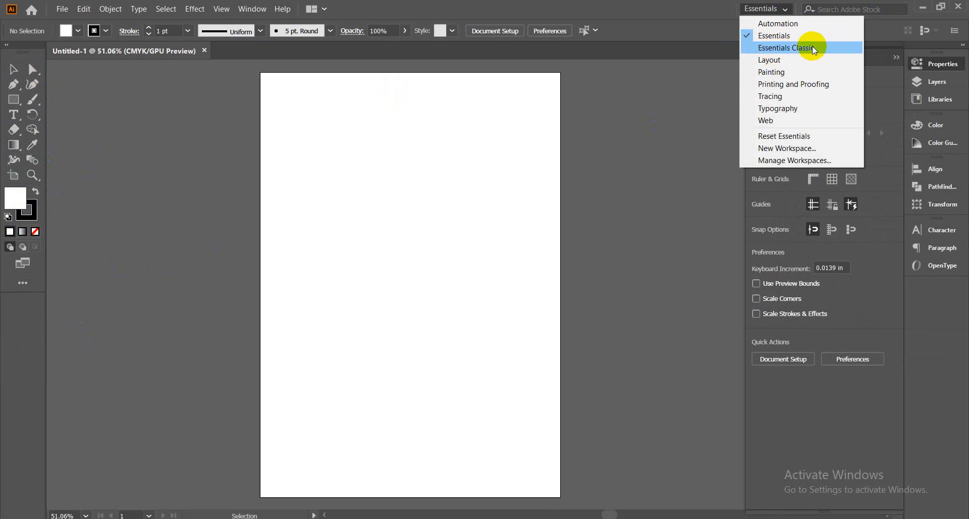
left_click(785, 9)
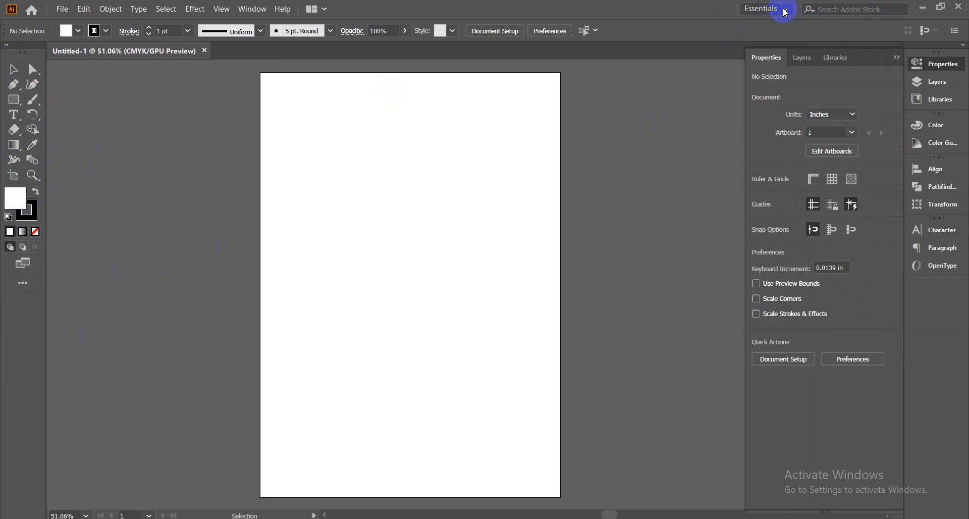
left_click(785, 10)
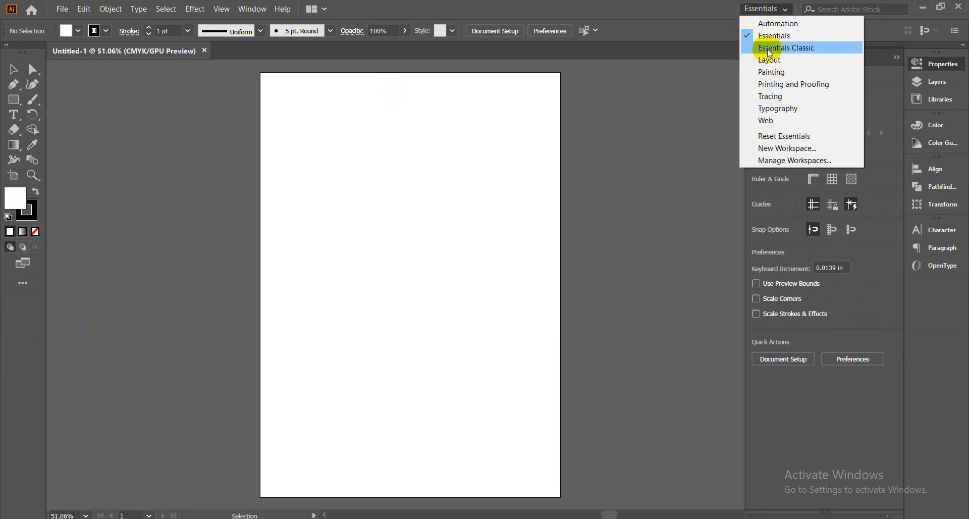
left_click(793, 46)
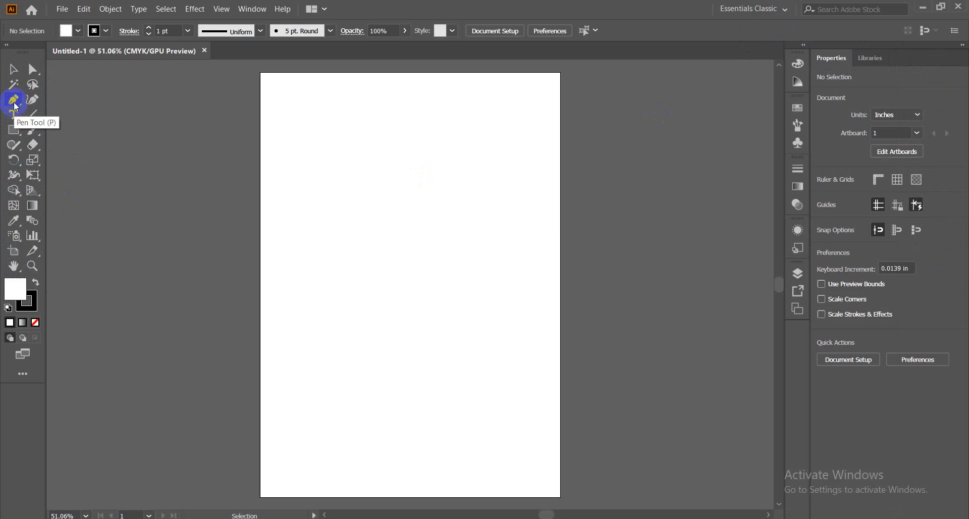
left_click(15, 133)
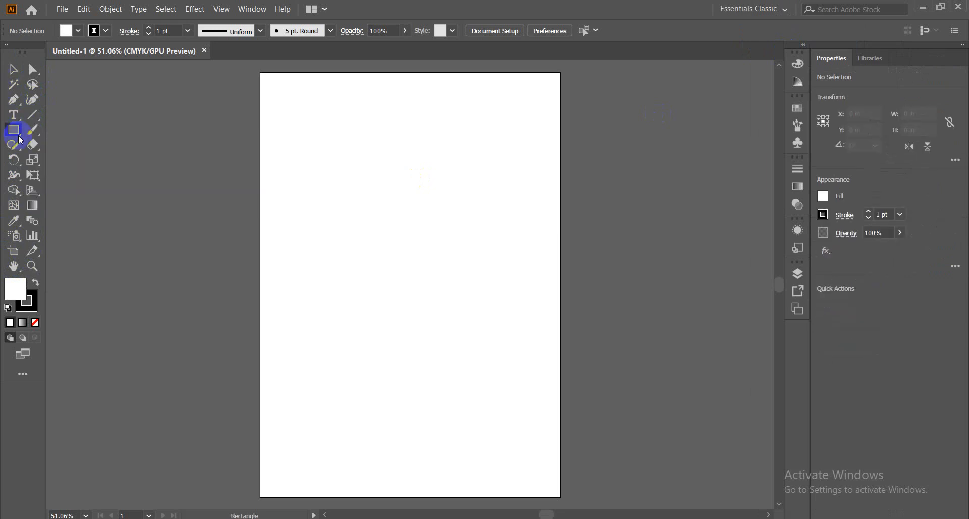
left_click(15, 145)
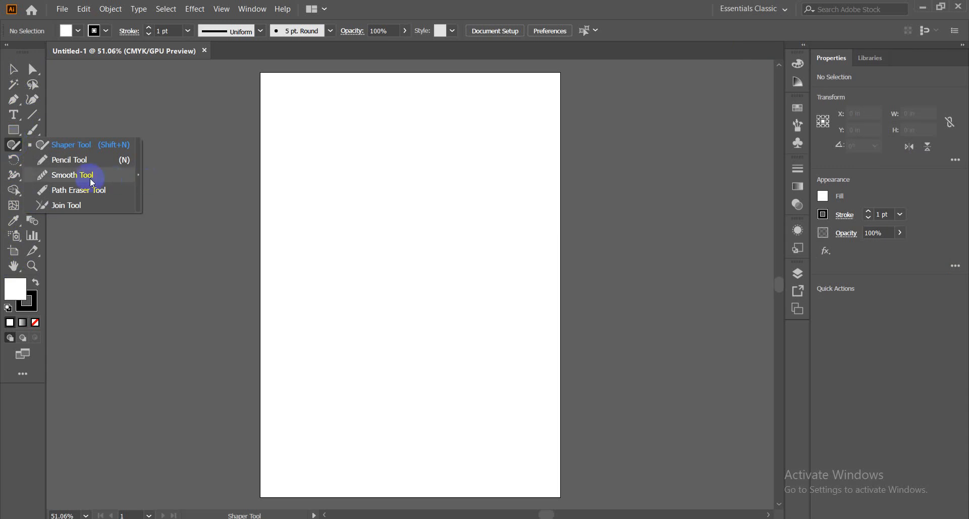
left_click(80, 162)
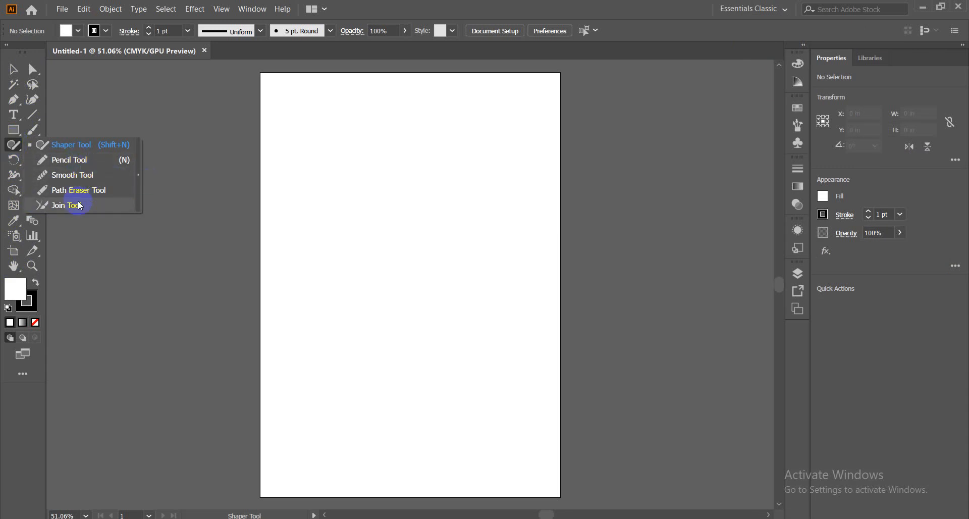
left_click(14, 148)
left_click(33, 145)
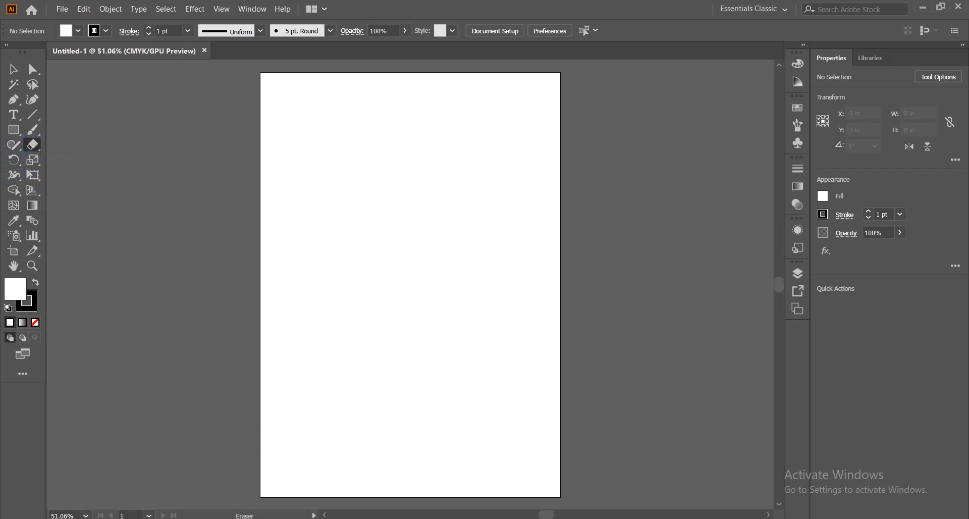
Step: Switch to Google Meet, admit the waiting participant to the call, and return to Illustrator
left_click(151, 457)
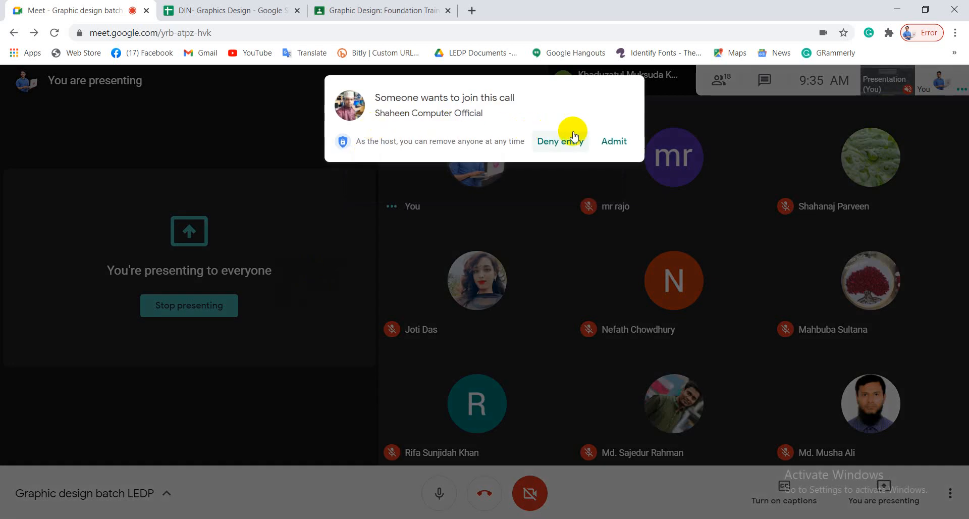
left_click(614, 140)
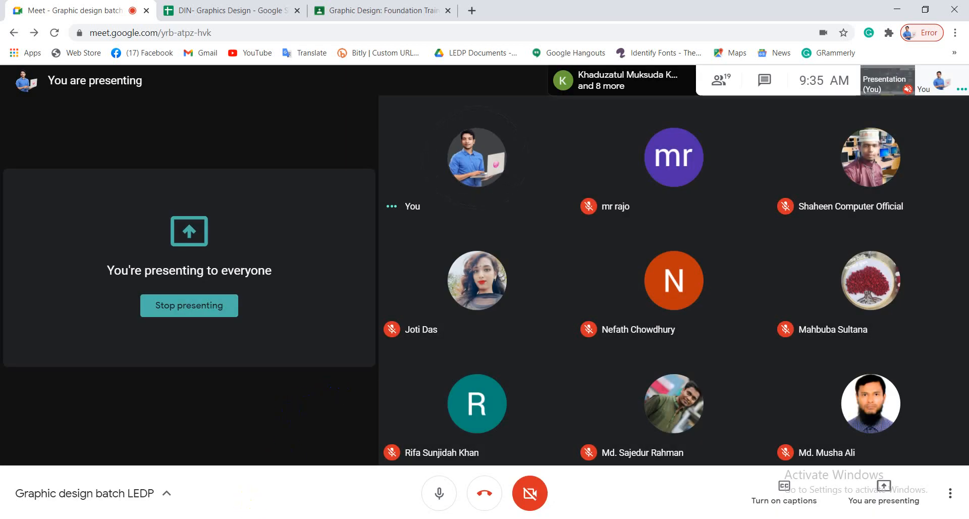
key("alt+Tab")
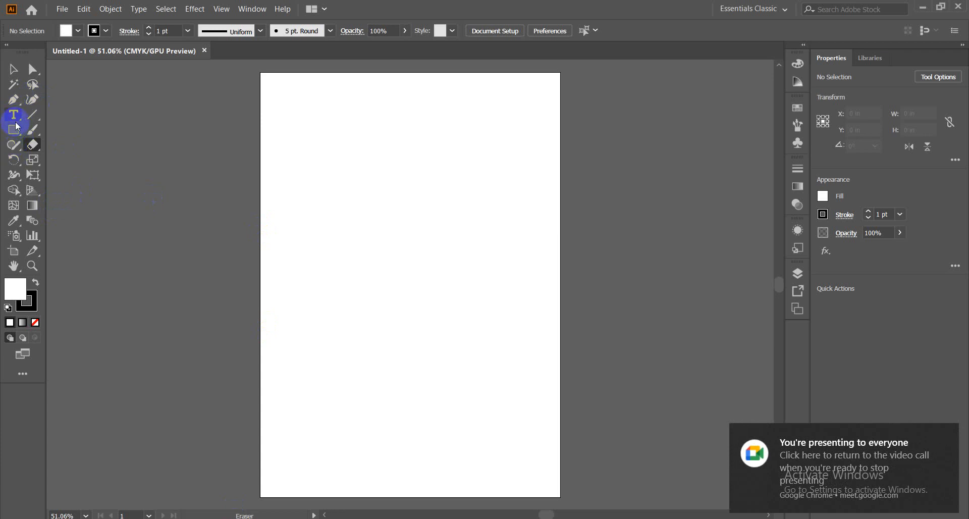
left_click(14, 101)
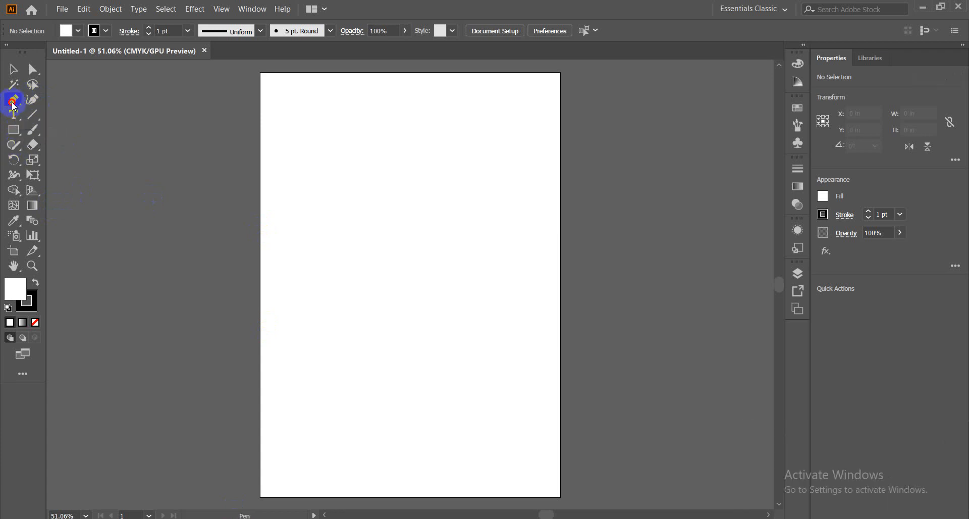
left_click_drag(14, 106, 48, 101)
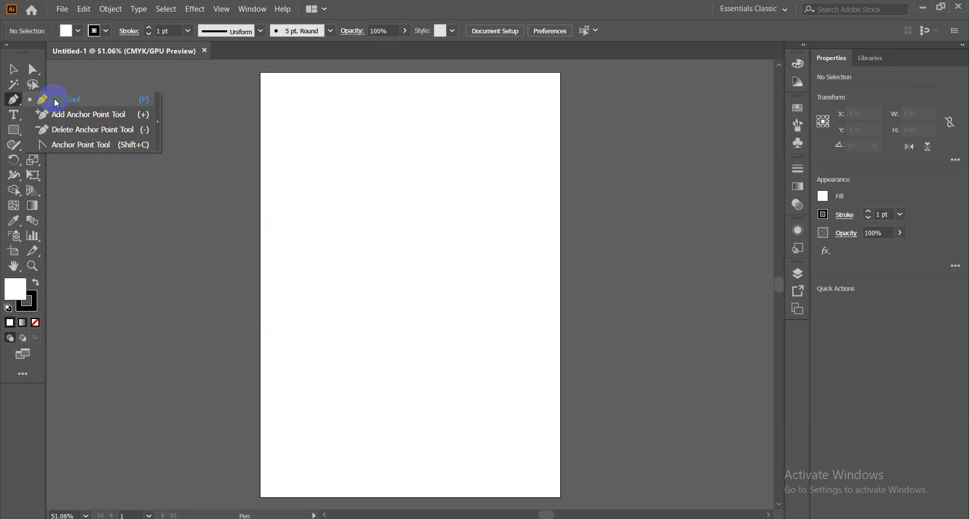
left_click(12, 71)
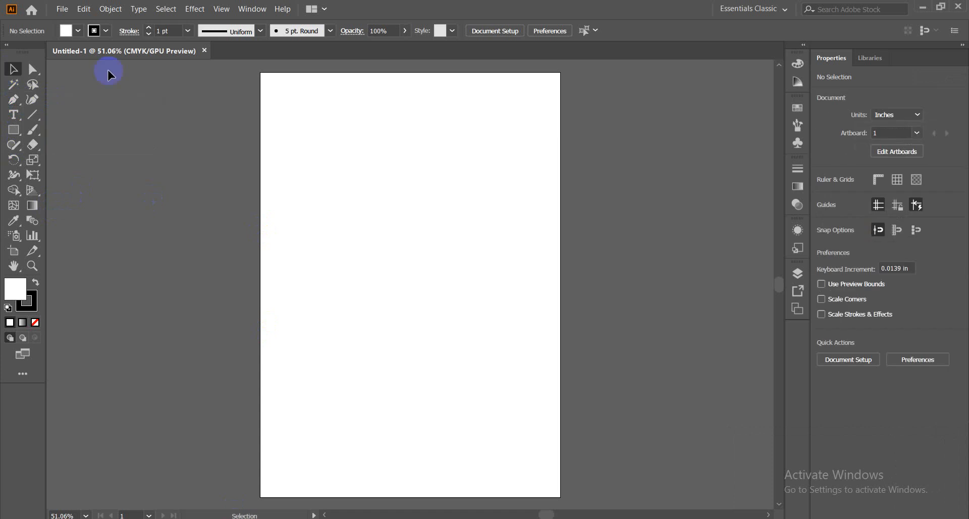
Step: Switch to Chrome and search Google Images for "drawing" in a new tab
left_click(925, 9)
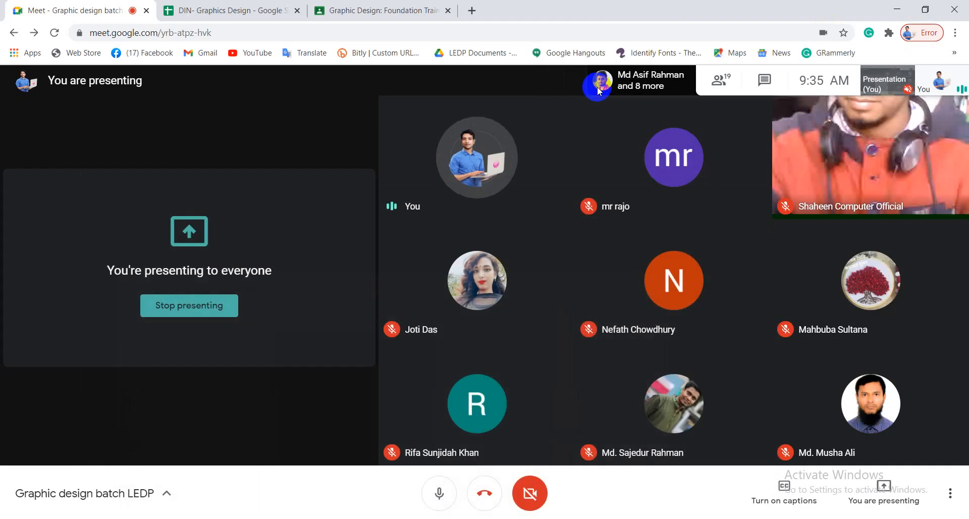
left_click(473, 11)
left_click(432, 33)
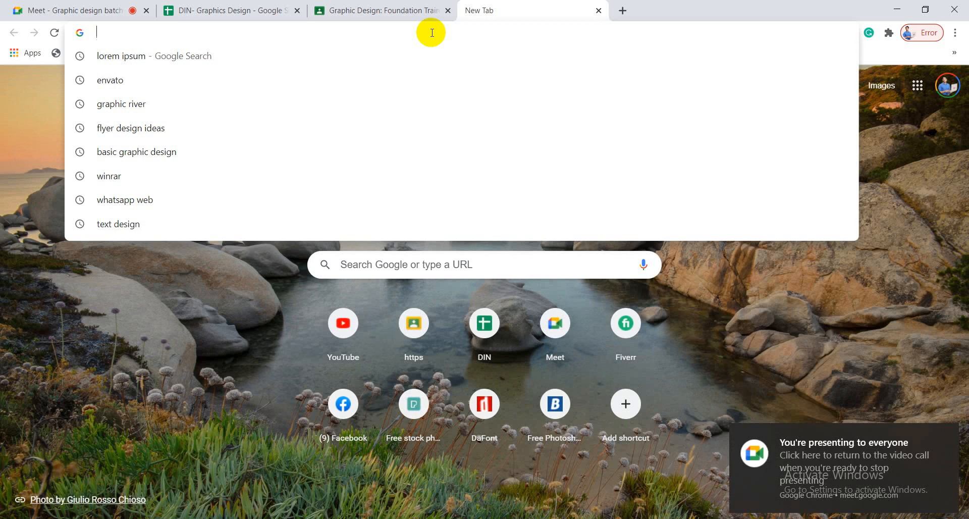
type("draw")
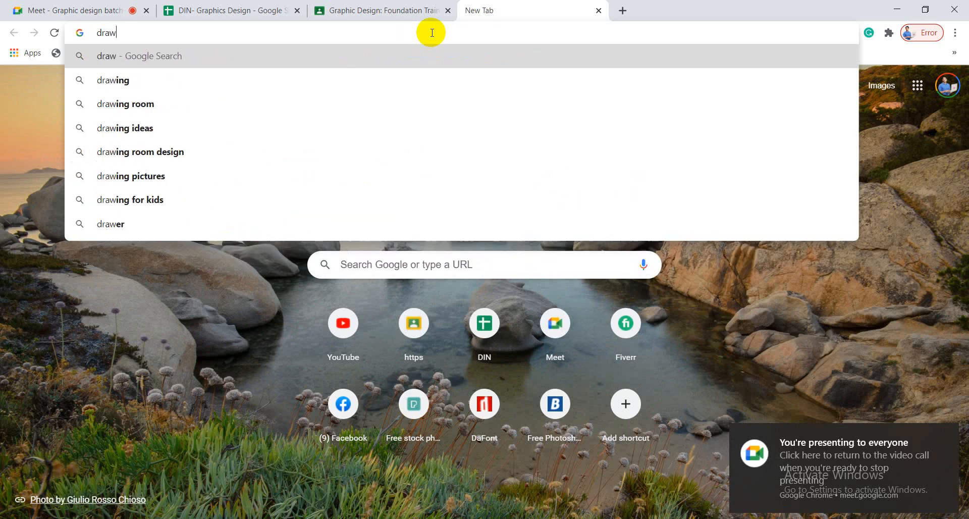
type("ing")
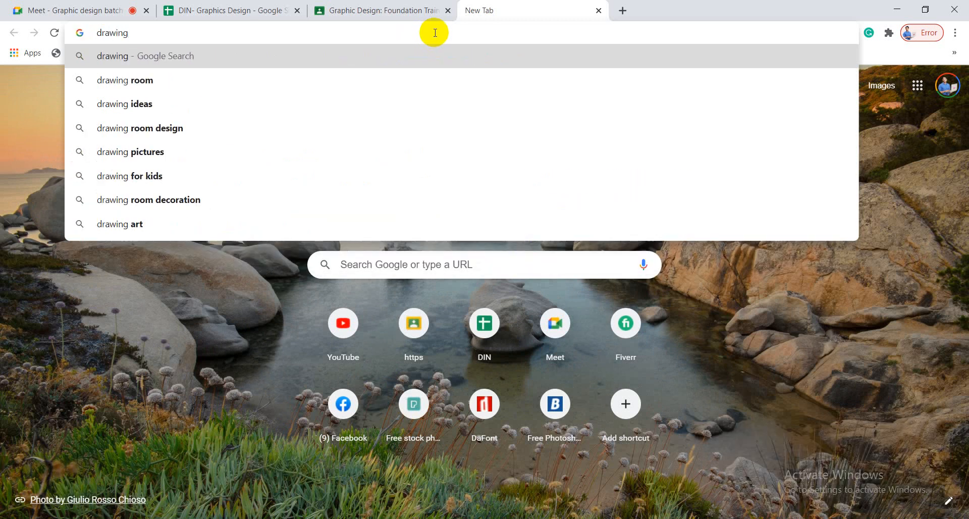
key("Return")
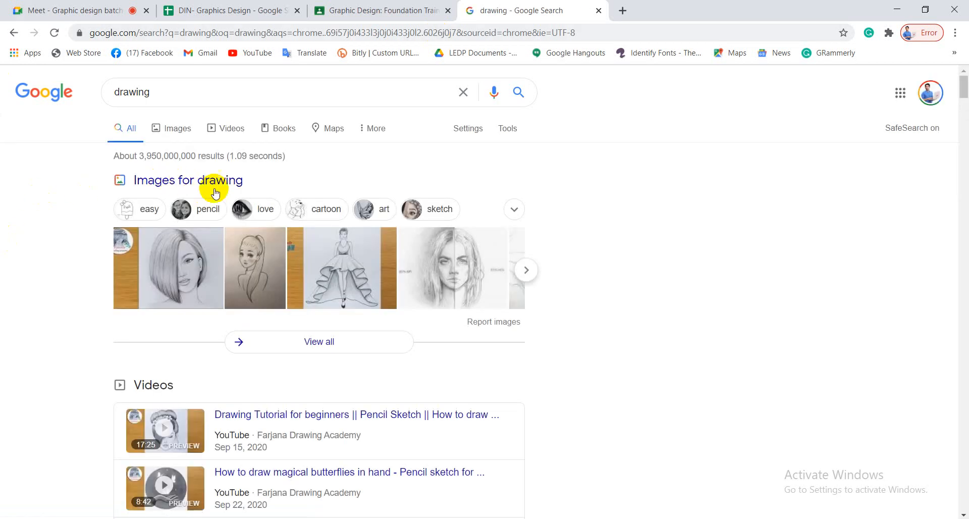
left_click(173, 130)
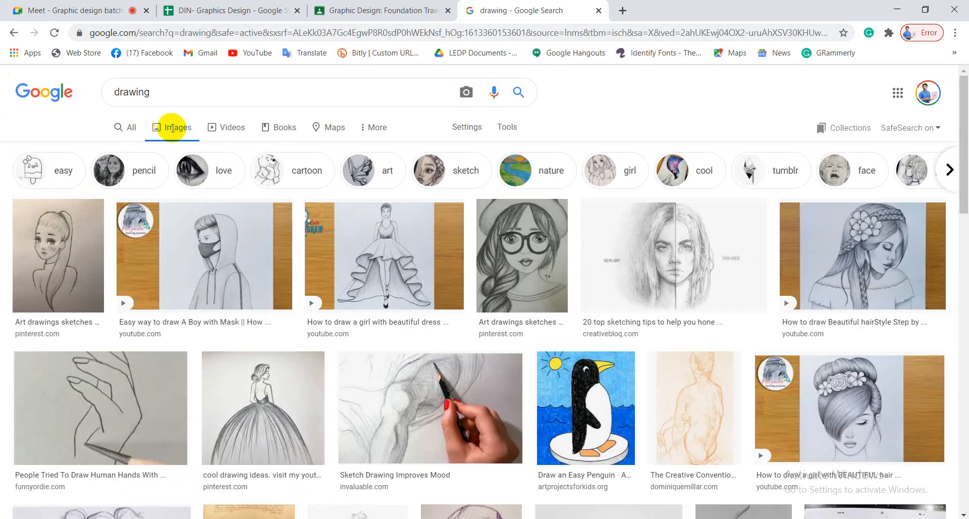
Step: Find the blue Mickey Mouse head sketch from Disney Parks among the image results and copy the image
scroll(342, 390, "down", 3)
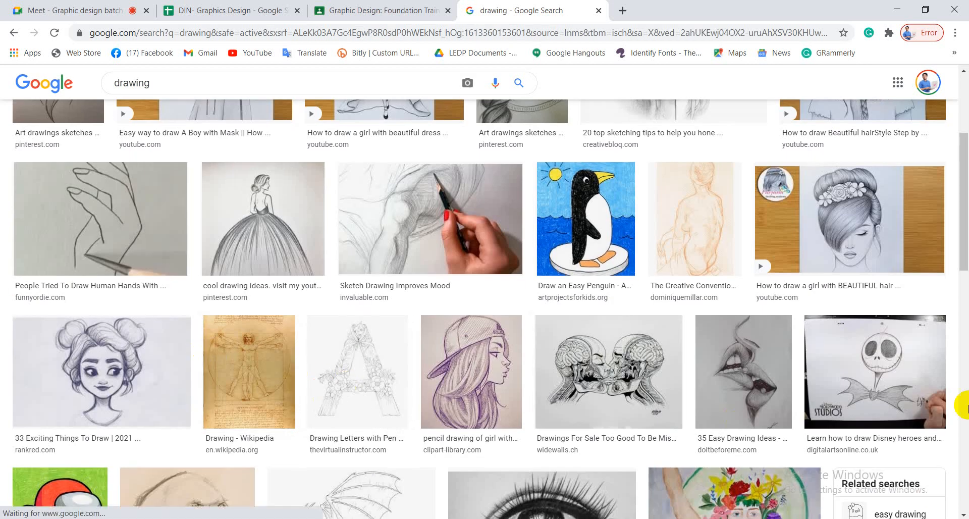
scroll(475, 413, "down", 2)
scroll(475, 413, "down", 3)
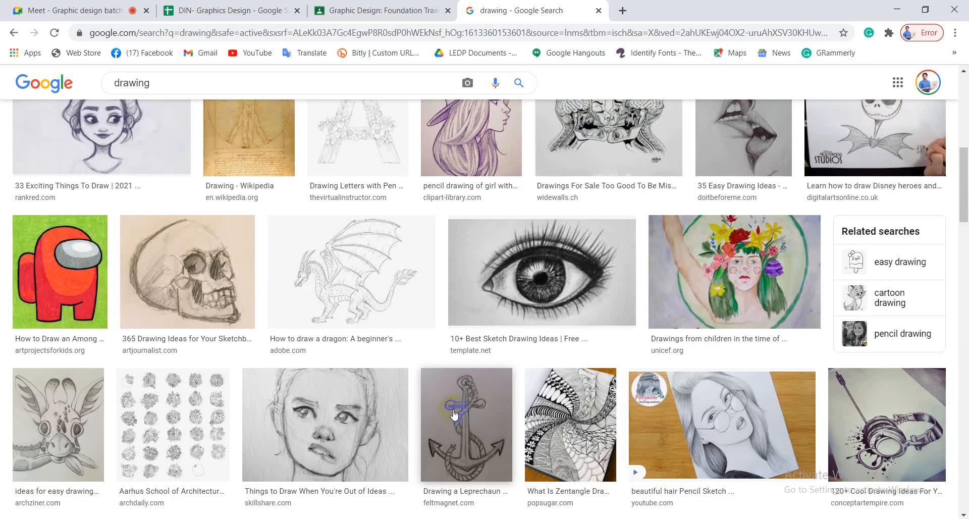
scroll(453, 414, "down", 3)
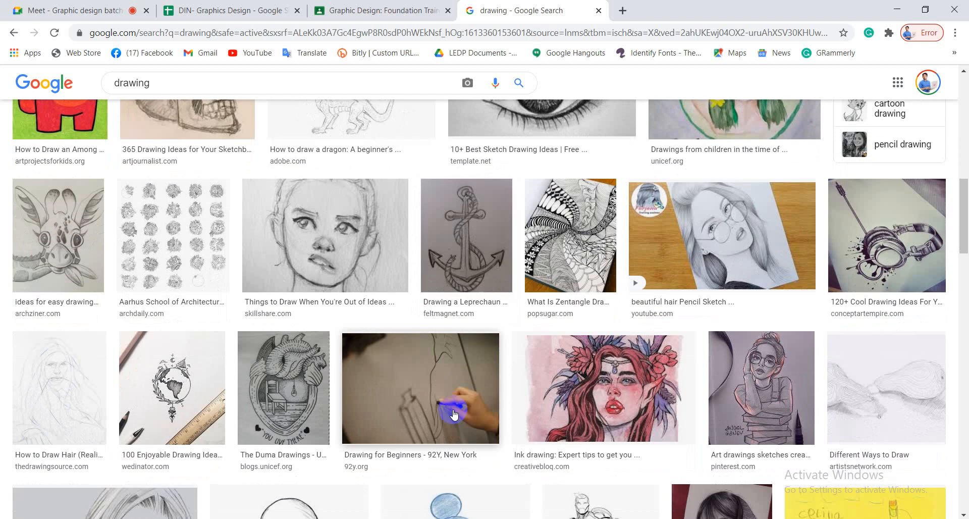
scroll(454, 414, "down", 4)
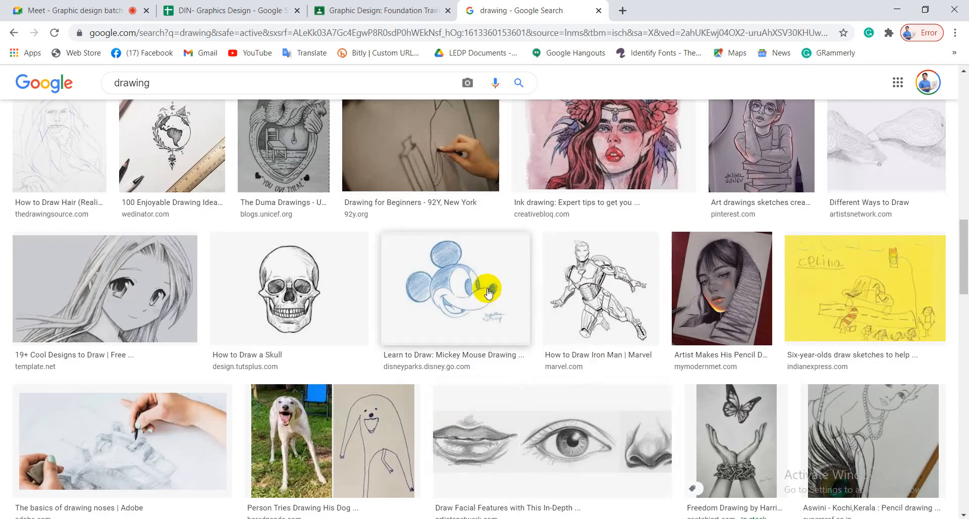
left_click(488, 293)
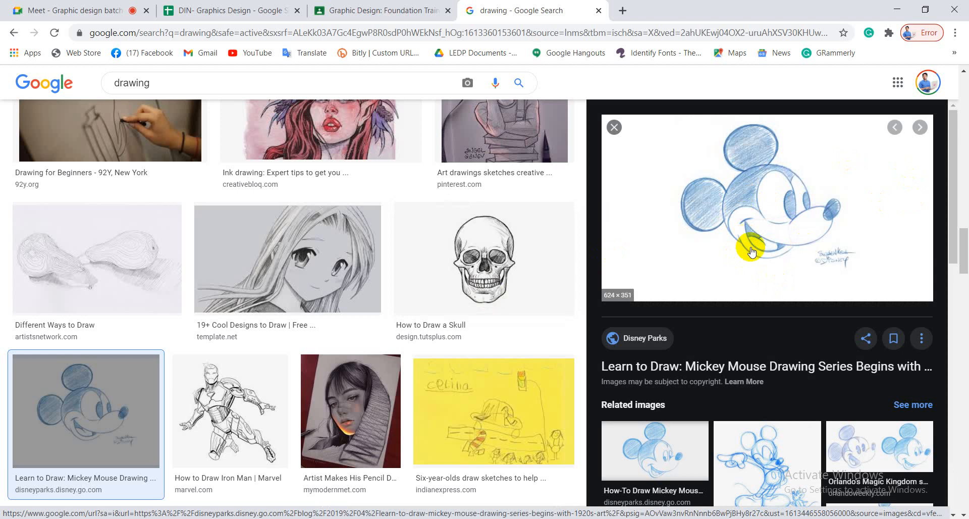
right_click(774, 184)
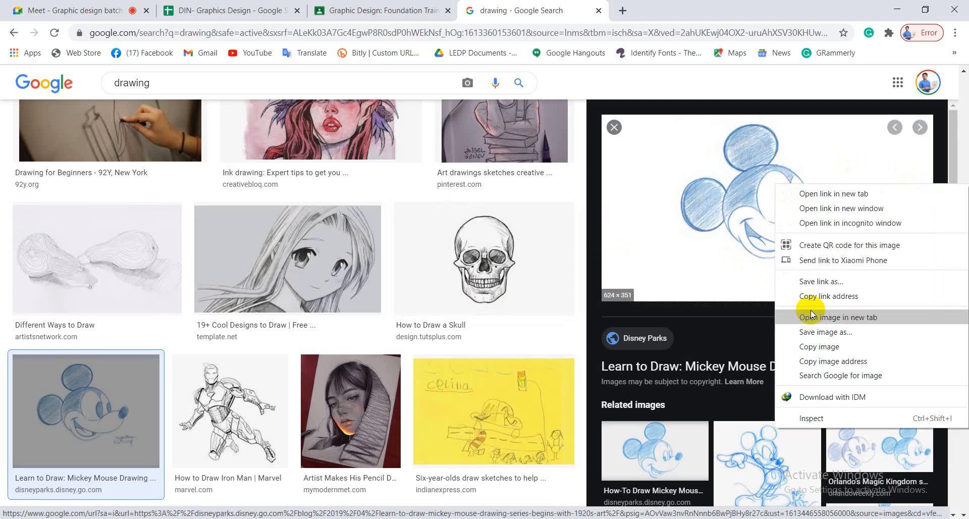
left_click(818, 347)
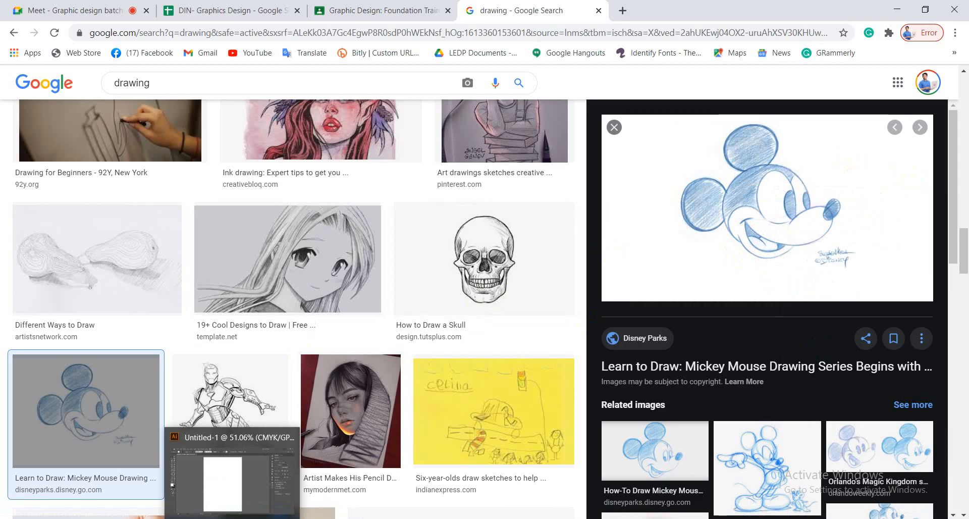
Step: Switch to Illustrator, paste the Mickey Mouse sketch and move it to about X 3.72 in, Y 5.33 in
left_click(222, 514)
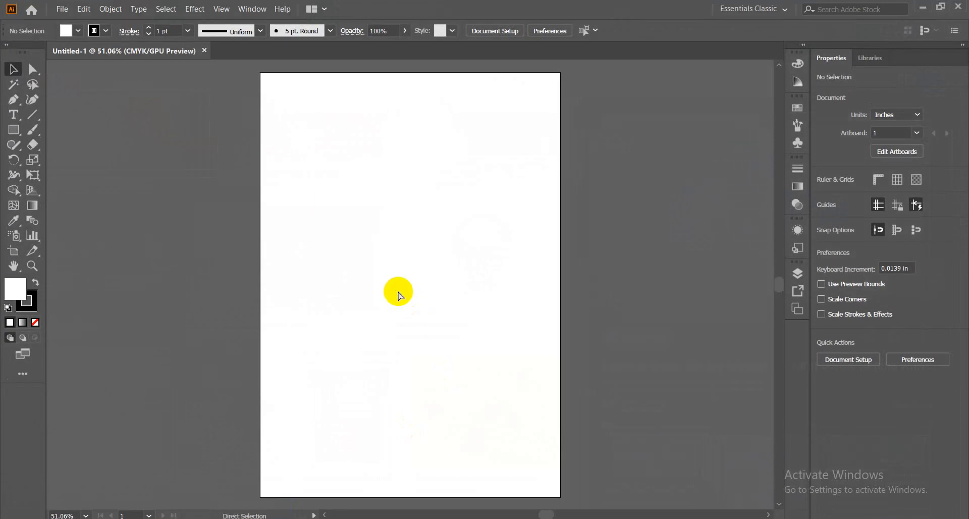
key("ctrl+v")
left_click_drag(405, 299, 389, 279)
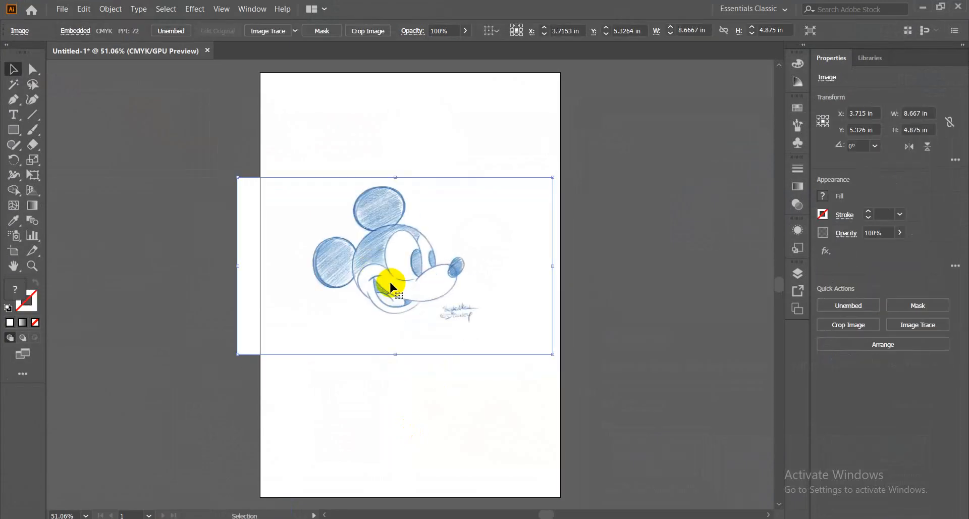
key("ctrl+1")
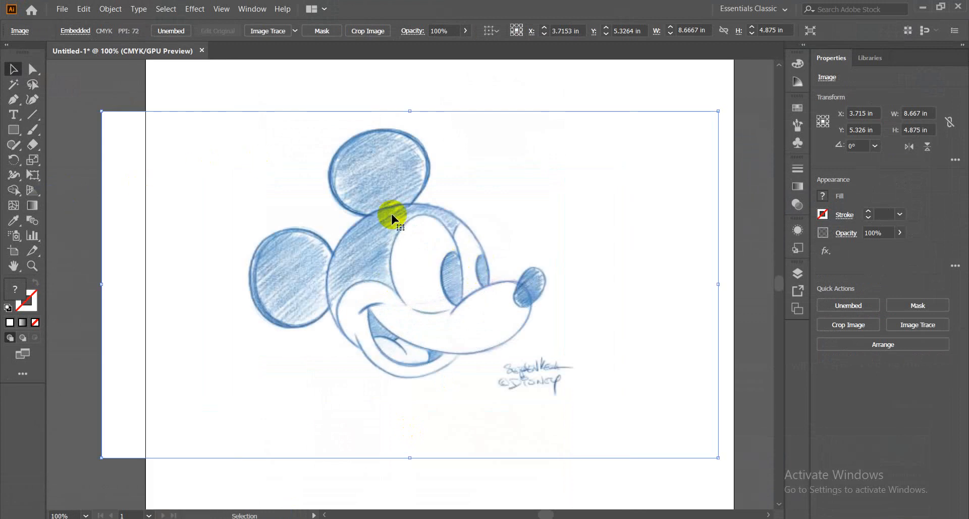
Step: Lock the selected Mickey Mouse sketch in place
left_click(83, 9)
mouse_move(109, 9)
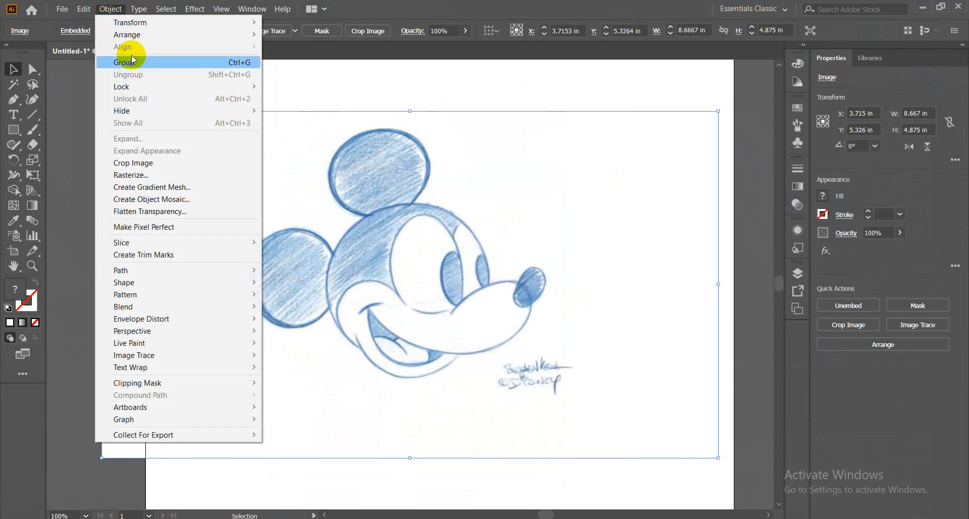
mouse_move(232, 86)
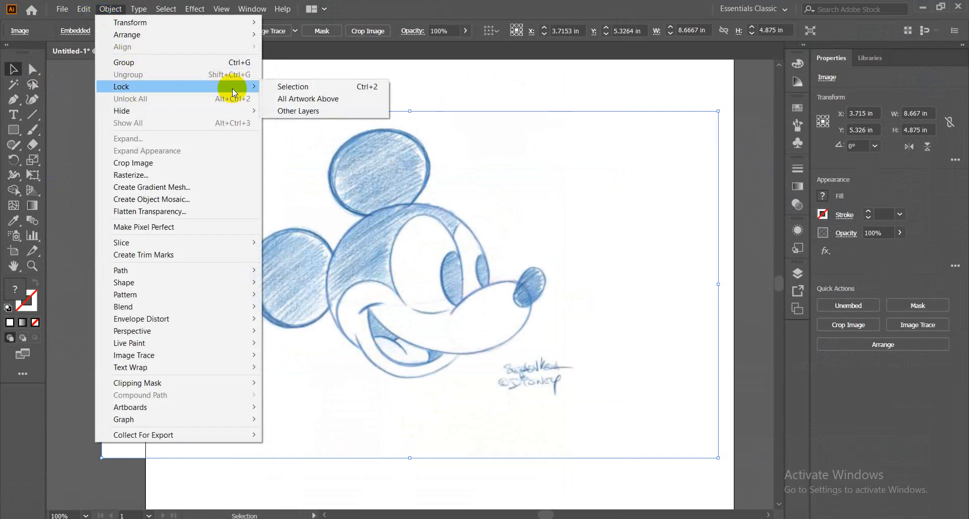
left_click(303, 87)
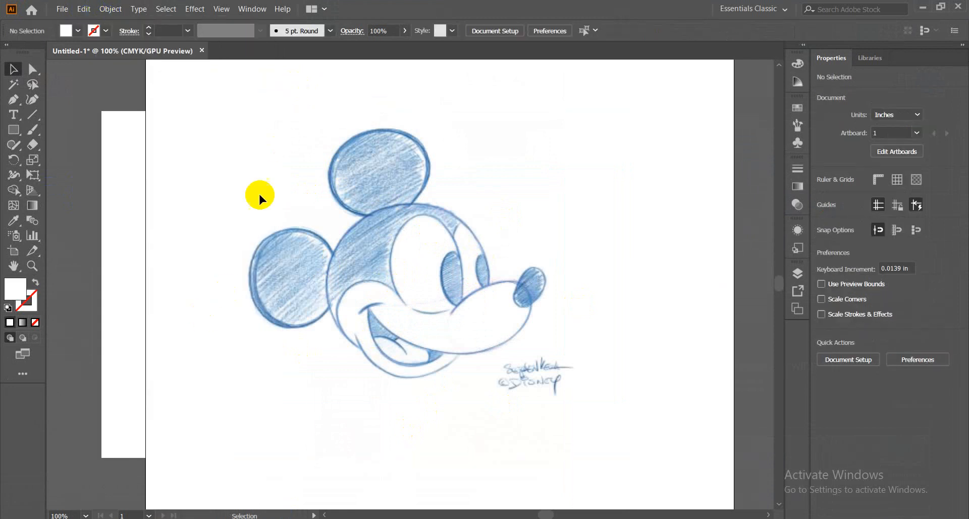
Step: Test the lock by trying to select and move the sketch from several places
left_click_drag(456, 94, 450, 276)
left_click_drag(311, 189, 390, 345)
left_click_drag(256, 308, 608, 461)
left_click_drag(562, 247, 238, 383)
left_click_drag(265, 205, 526, 388)
Step: Switch to the Google Meet tab in Chrome, admit the waiting participant, and return to Illustrator
left_click(79, 480)
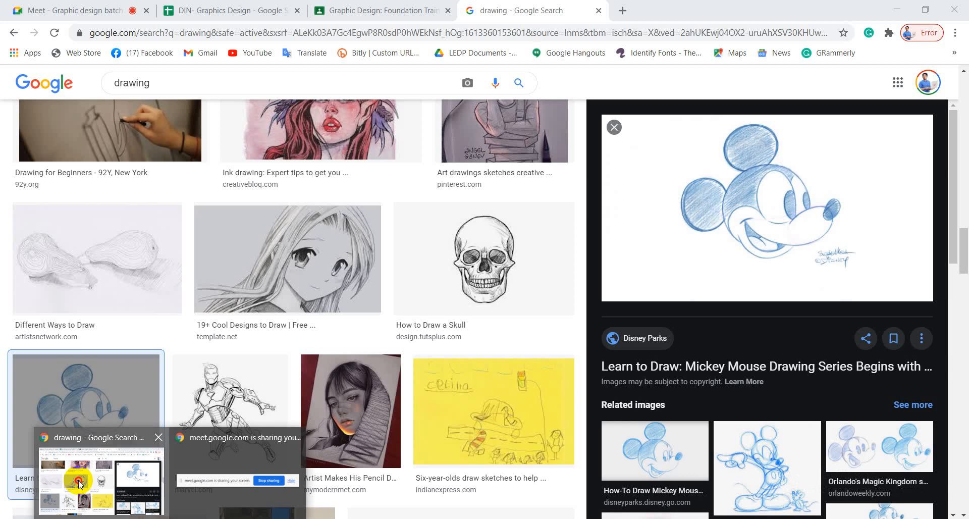
left_click(98, 11)
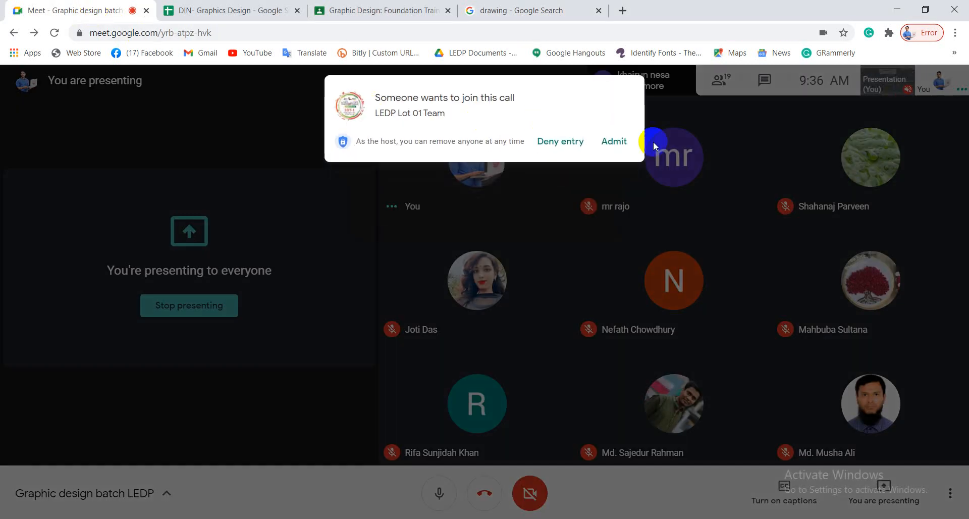
left_click(615, 143)
left_click(244, 487)
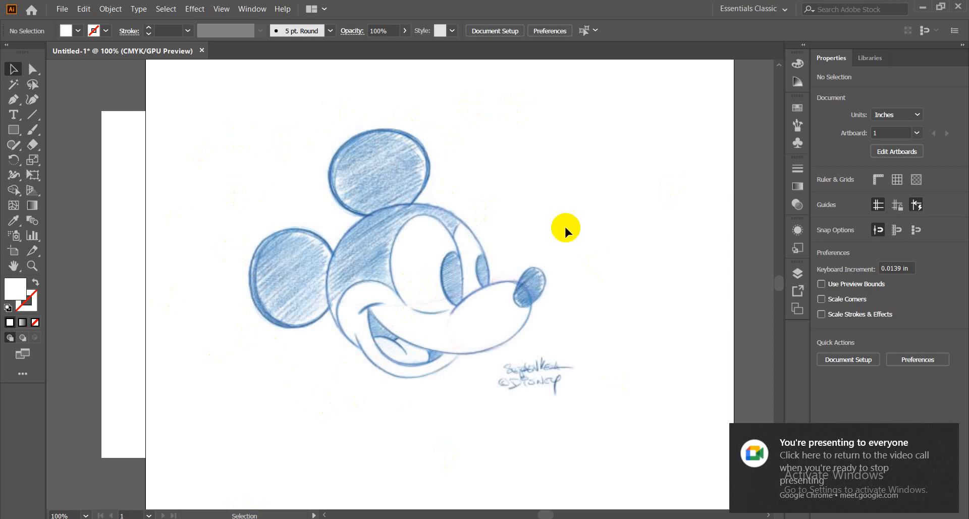
left_click(11, 103)
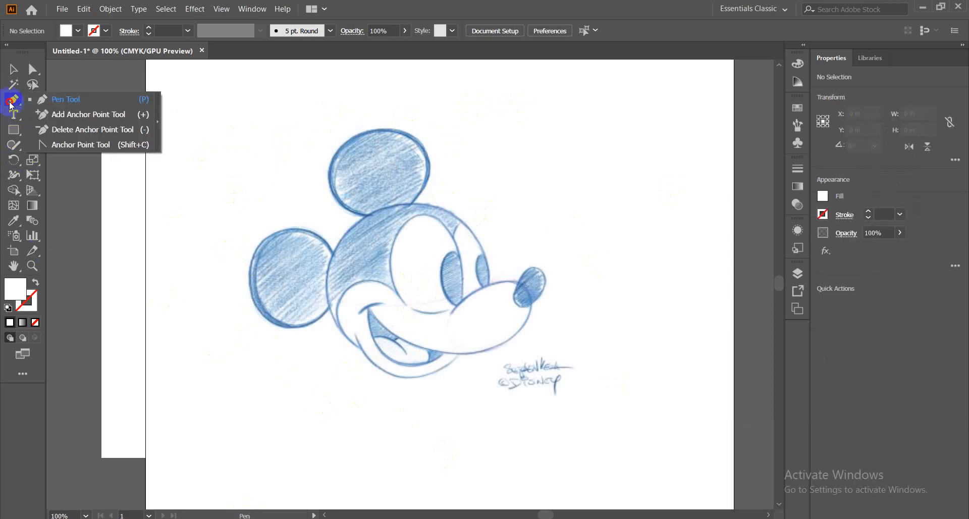
left_click(46, 103)
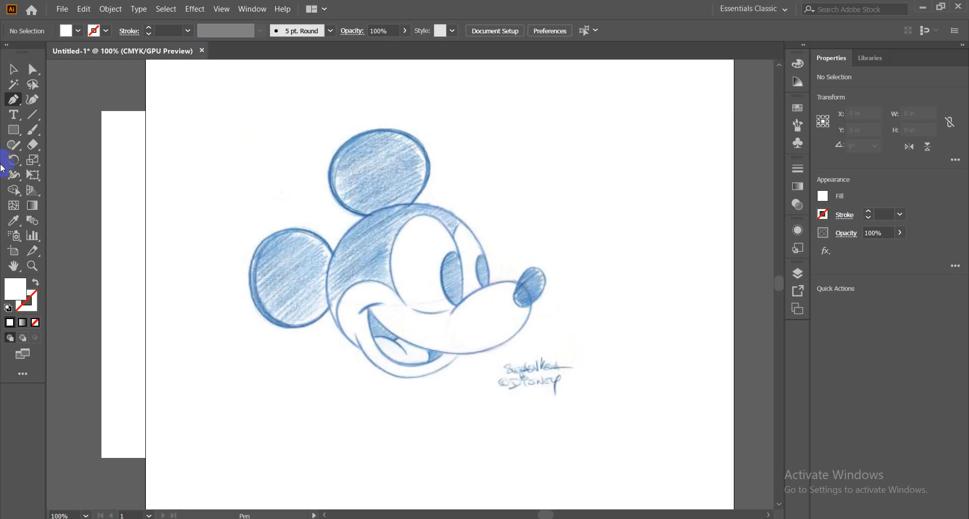
Step: Draw an ellipse over the sketch's upper ear and fit it to the outline at about 1.37 by 1.22 in
left_click(13, 131)
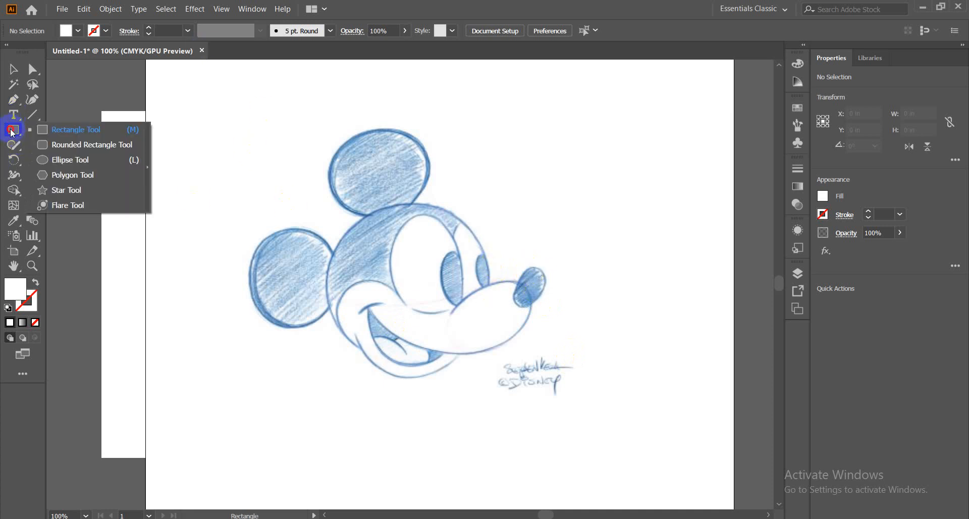
left_click(70, 160)
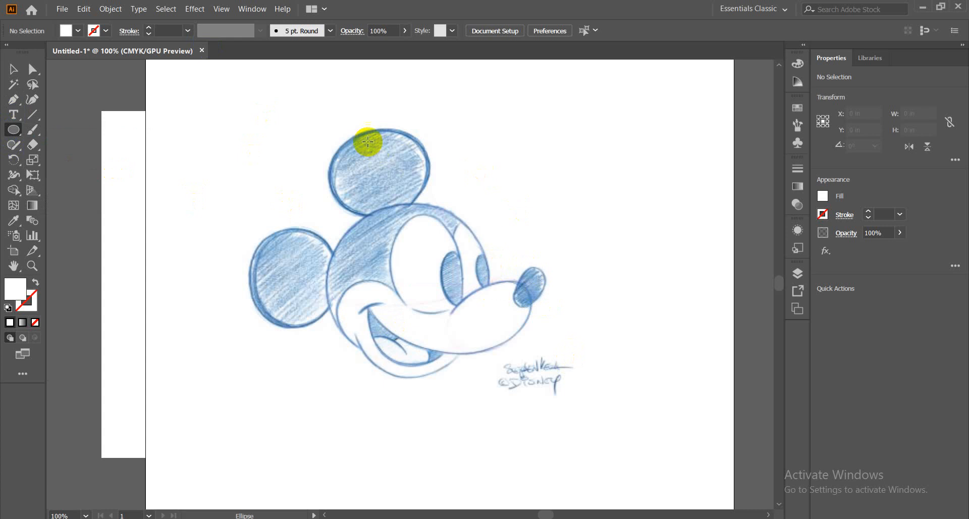
left_click_drag(352, 136, 418, 216)
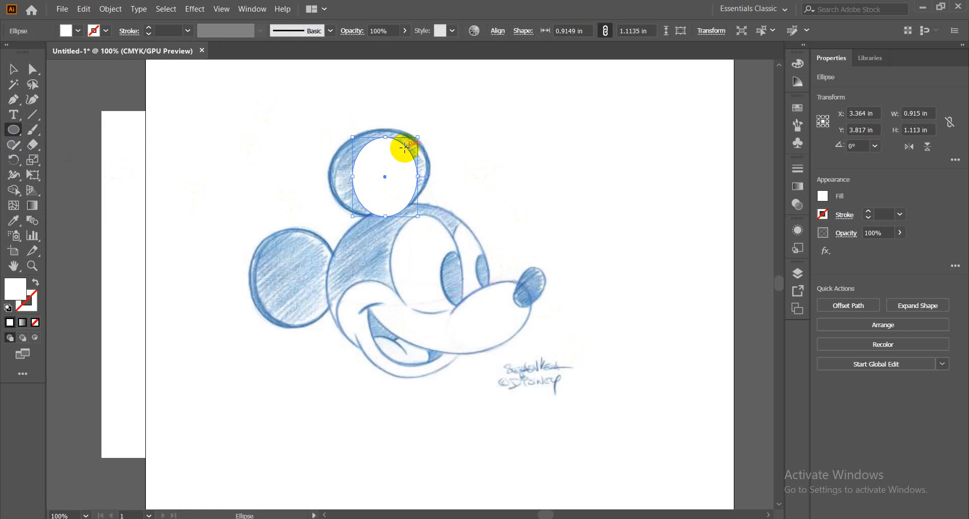
left_click_drag(354, 178, 331, 177)
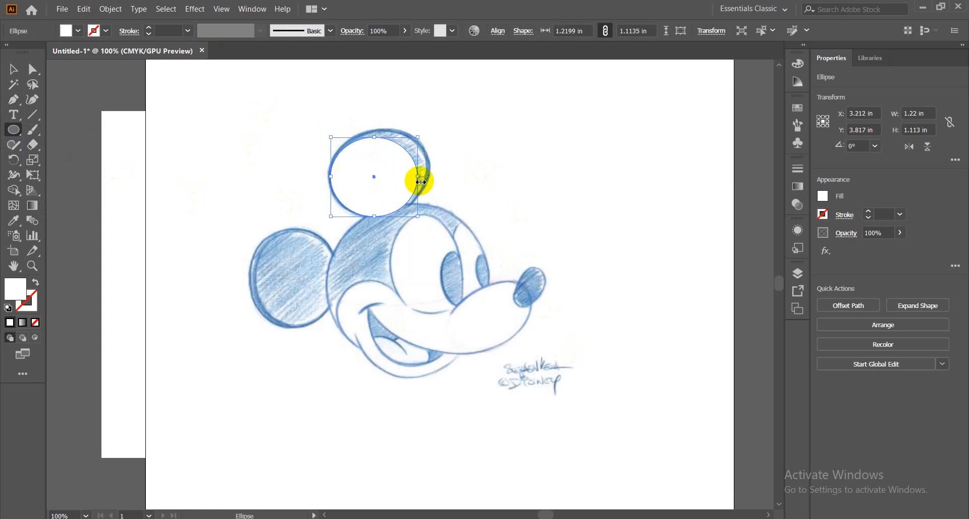
left_click_drag(418, 179, 426, 173)
left_click_drag(377, 137, 377, 129)
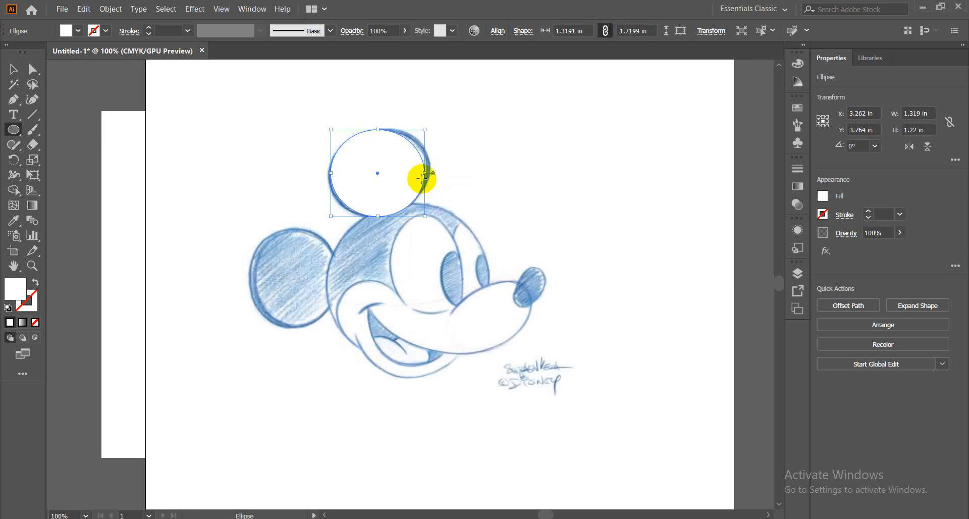
left_click_drag(424, 173, 429, 173)
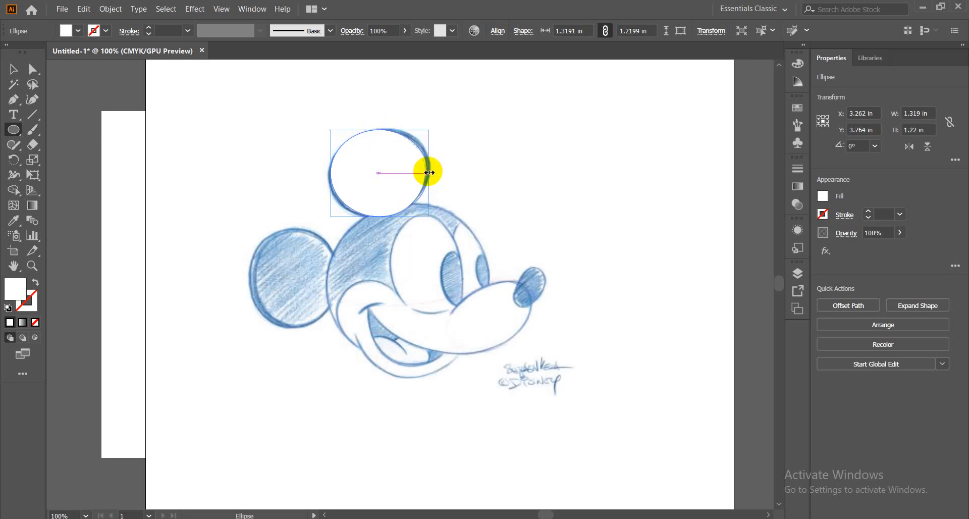
left_click_drag(331, 174, 331, 173)
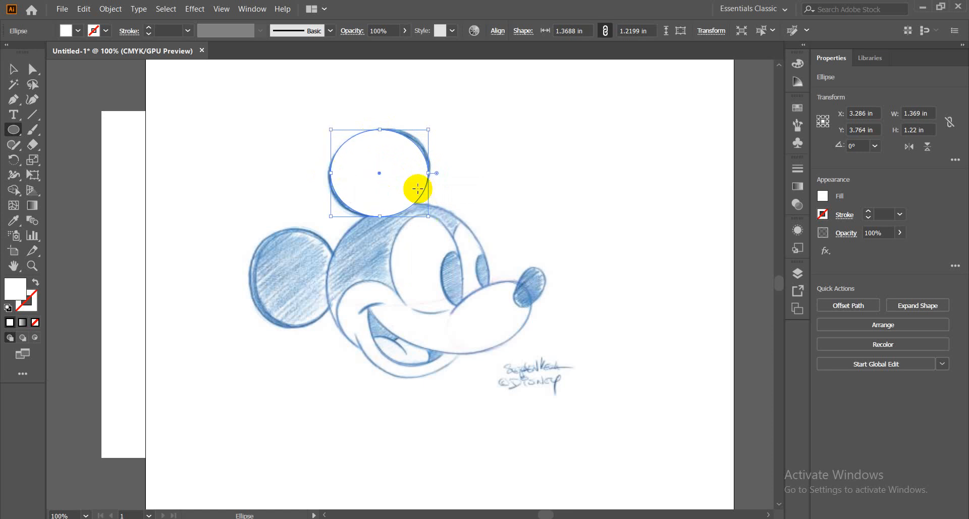
Step: Duplicate the upper ear ellipse onto the left ear and rotate the copy 90° to fit its outline
left_click(13, 70)
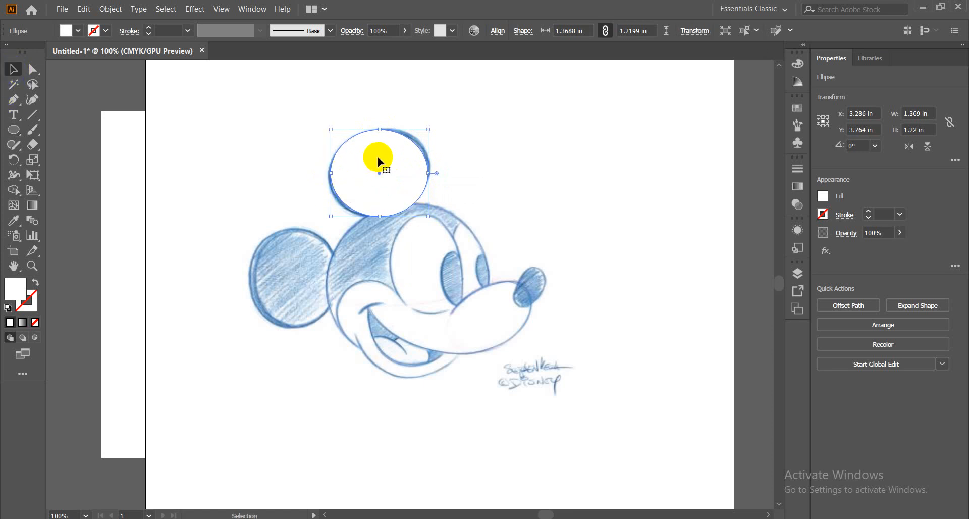
left_click_drag(378, 157, 285, 268)
left_click_drag(340, 329, 294, 274)
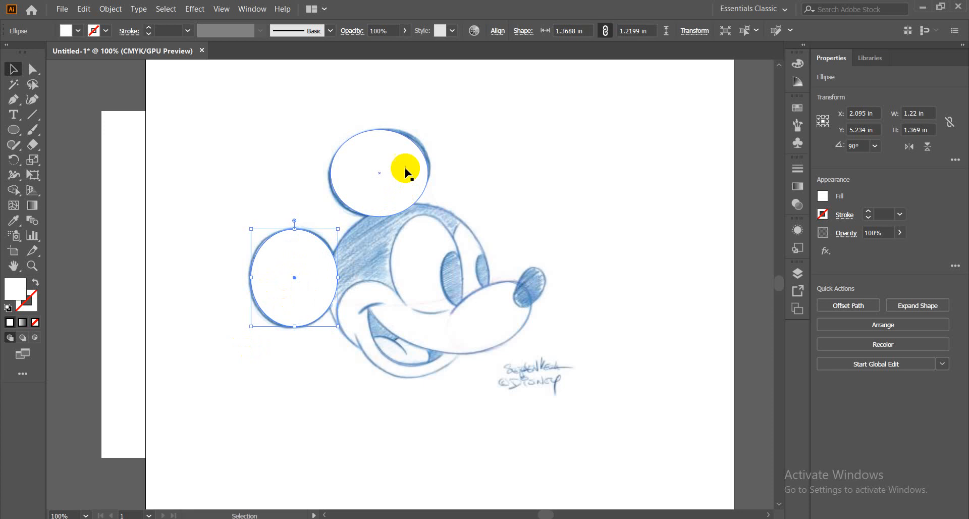
Step: Give the left ear ellipse a 1 pt black stroke (000000)
left_click(394, 191)
left_click(321, 291)
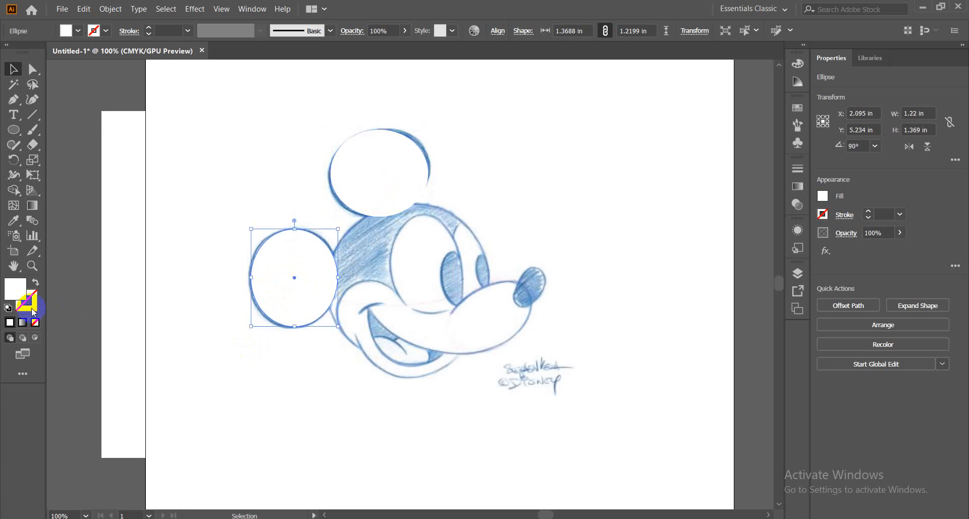
left_click(32, 307)
left_click(9, 322)
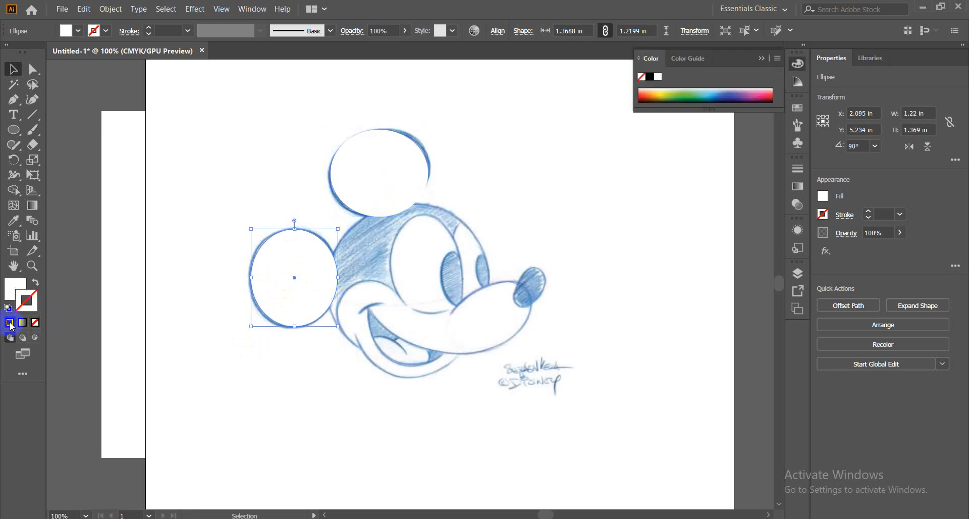
left_click(9, 323)
double_click(26, 301)
left_click_drag(351, 315, 303, 335)
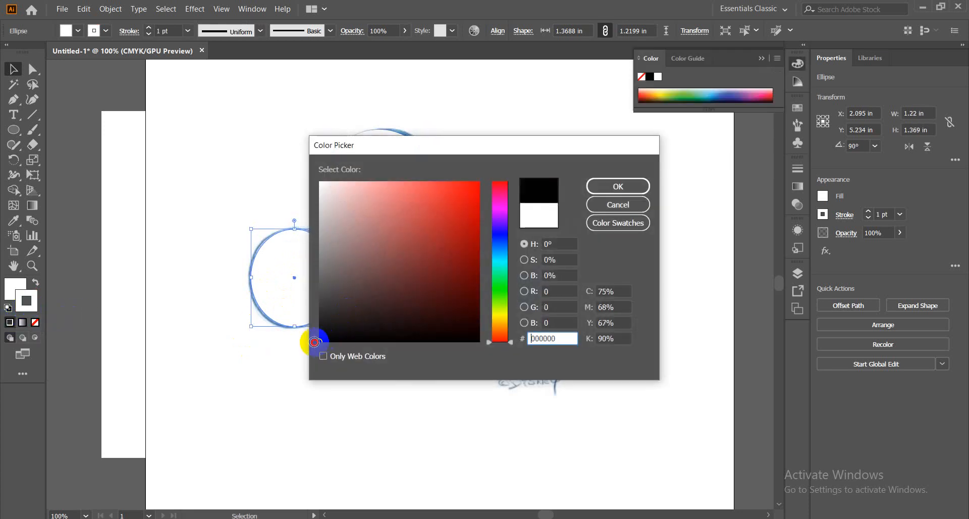
left_click(605, 188)
left_click(228, 405)
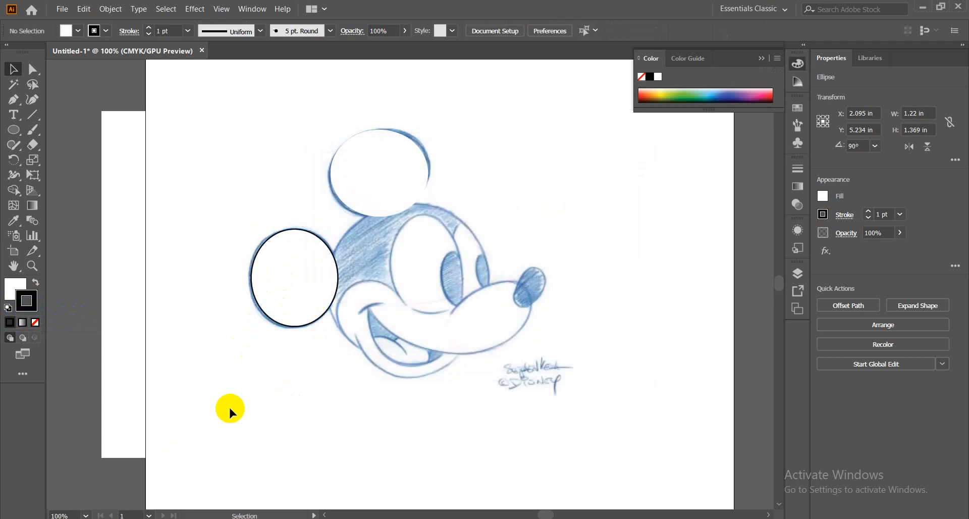
Step: Copy the left ear's black stroke and white fill onto the upper ear ellipse with the Eyedropper
left_click(295, 294)
left_click(381, 142)
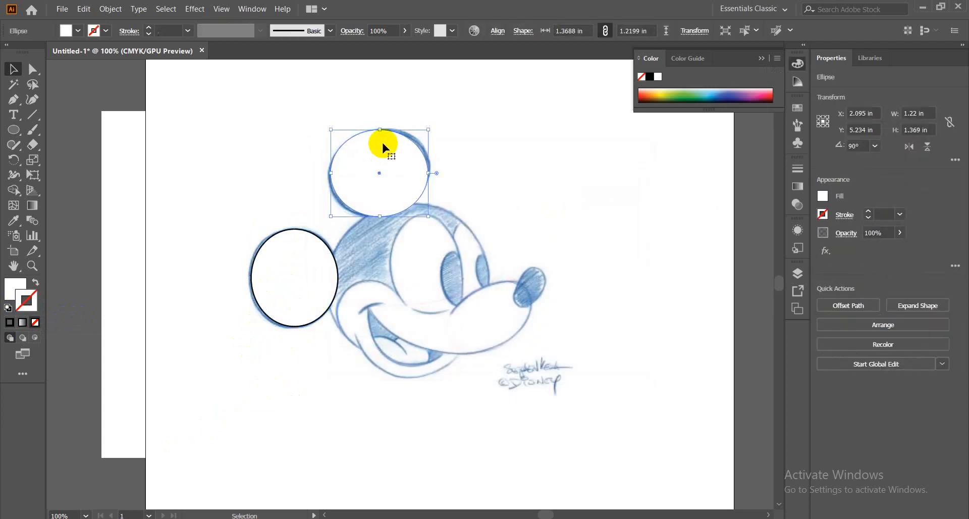
left_click(31, 302)
left_click(13, 218)
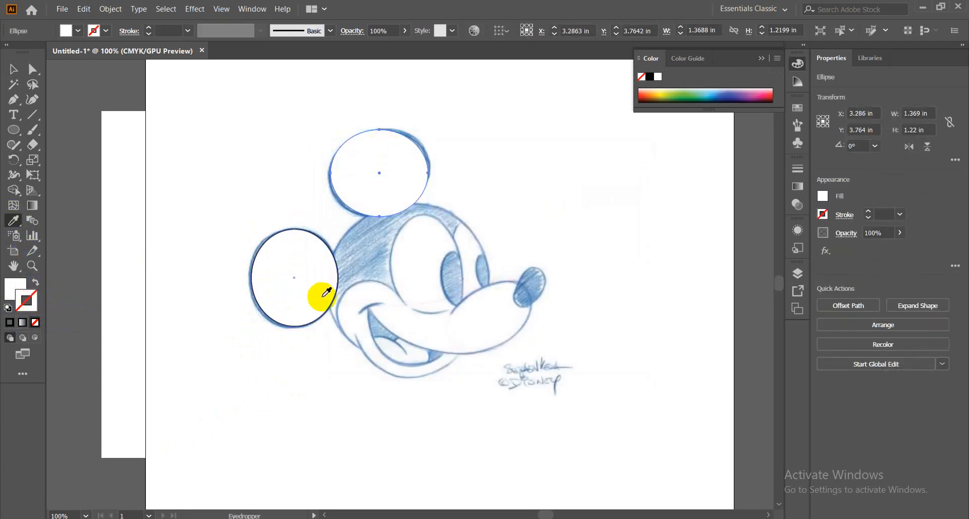
left_click(313, 281)
left_click(10, 67)
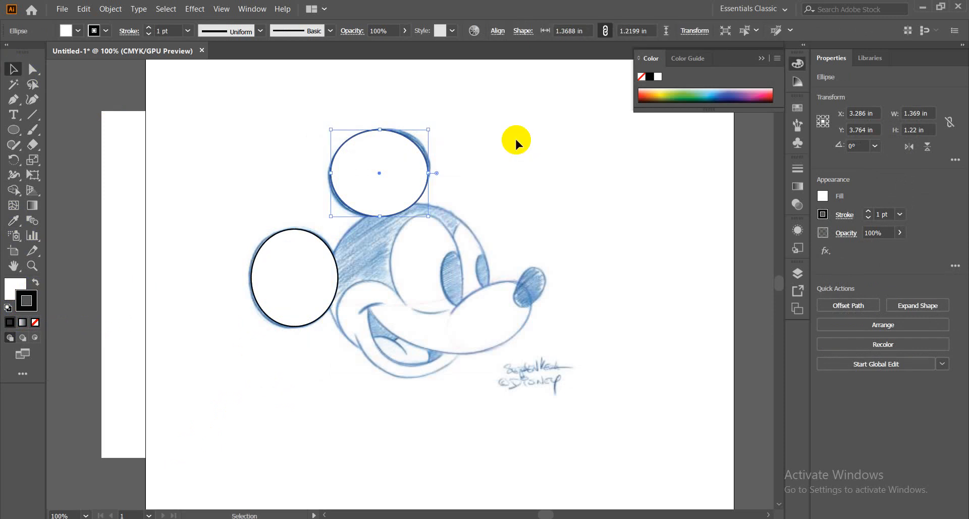
left_click(513, 140)
left_click(355, 177)
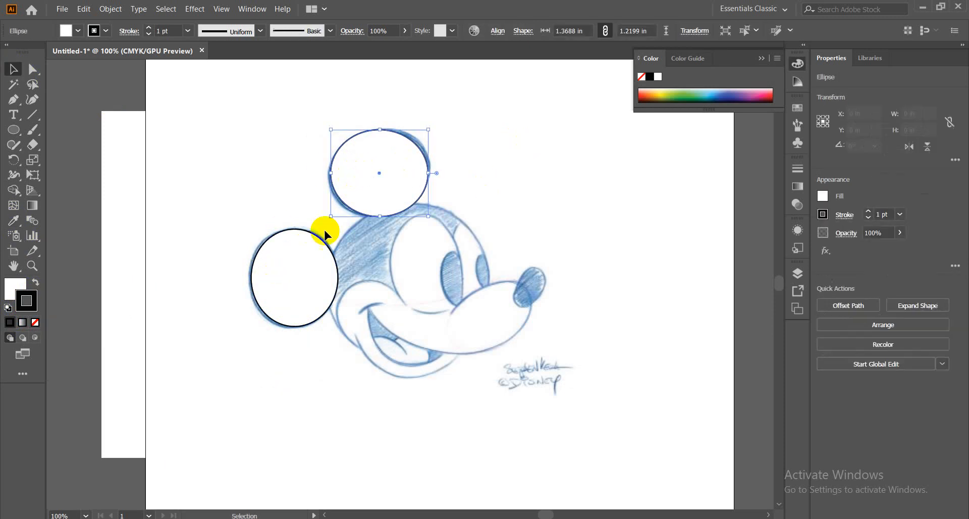
left_click(308, 265)
left_click(391, 168)
left_click(303, 266)
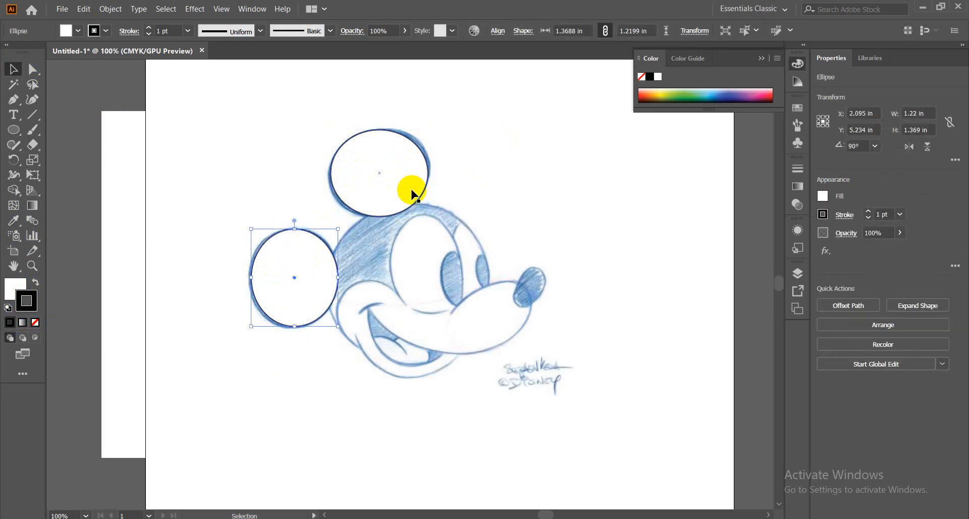
left_click(411, 191)
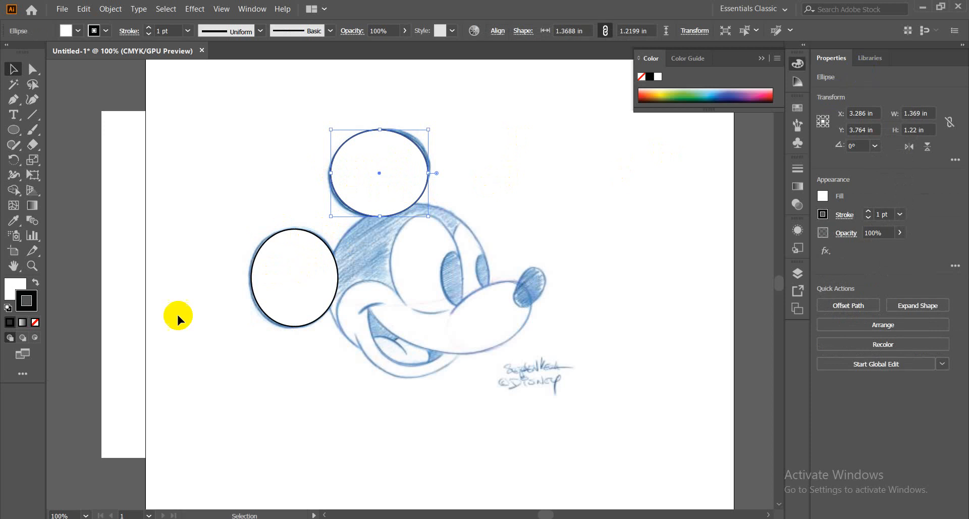
left_click(289, 402)
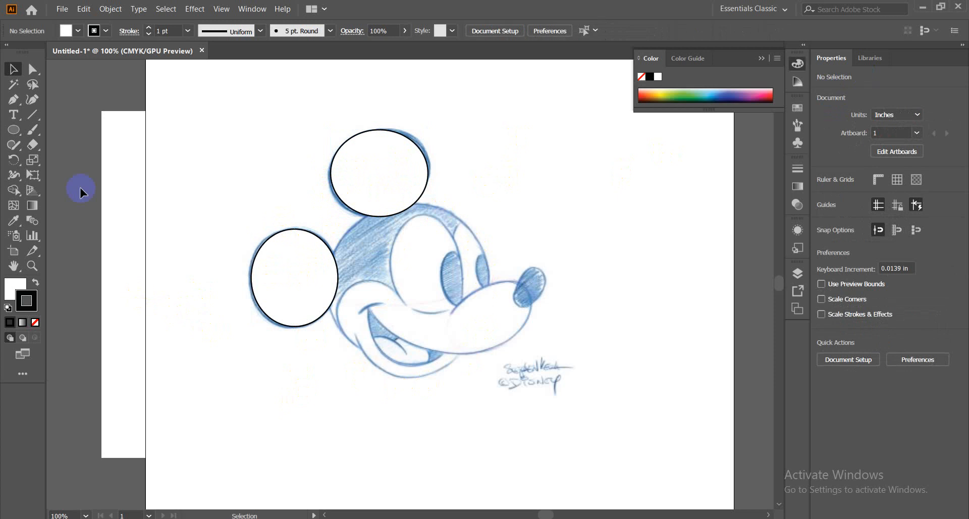
Step: Draw a circle about 2.61 in across over the head and move it to about X 3.81 in, Y 5.5 in
left_click_drag(13, 130, 61, 158)
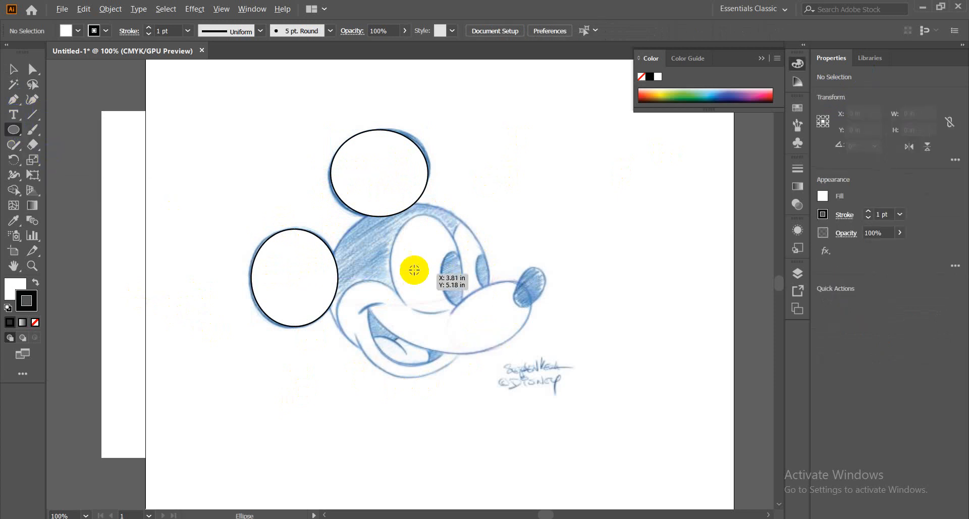
left_click_drag(397, 268, 427, 361)
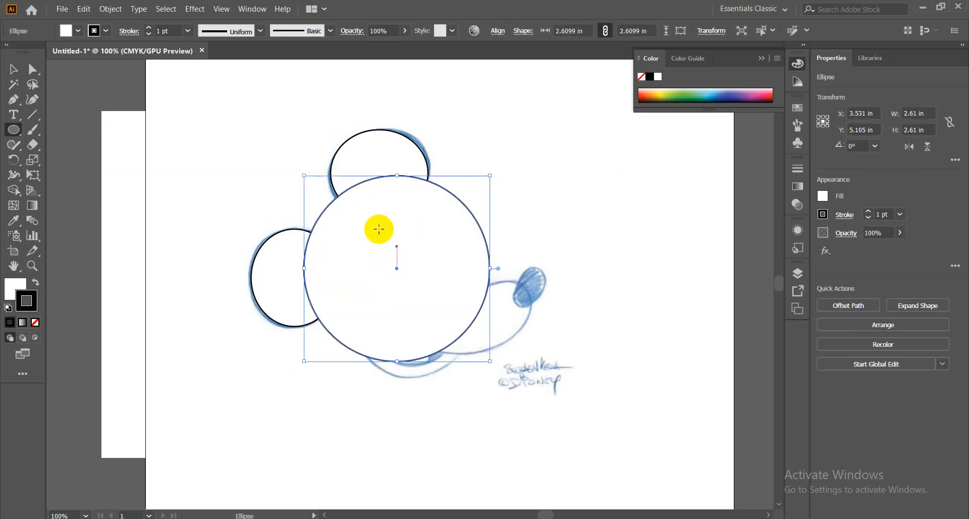
left_click(13, 70)
left_click_drag(346, 244, 397, 284)
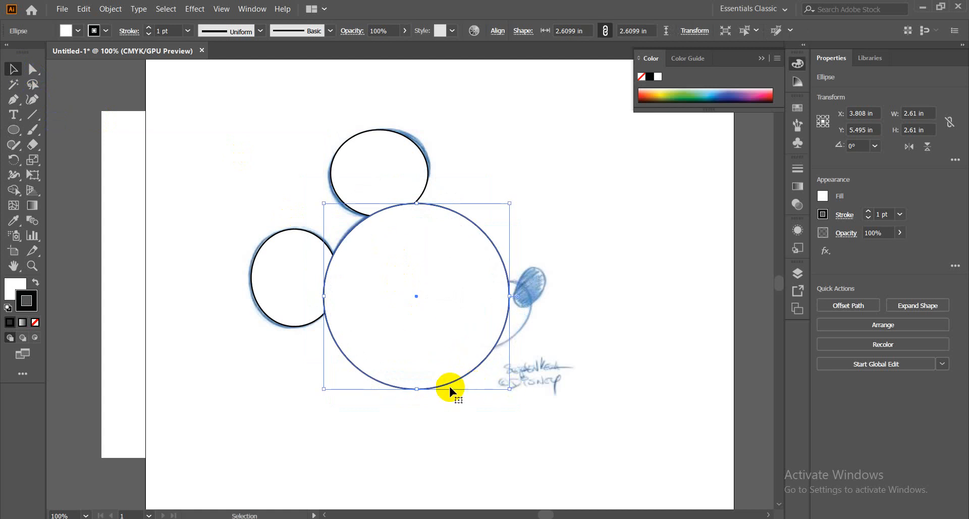
Step: Scale the head circle down to about 2.38 in and nudge it six increments left to match the sketch
mouse_move(417, 388)
left_mouse_down()
mouse_move(411, 346)
mouse_move(412, 373)
left_mouse_up()
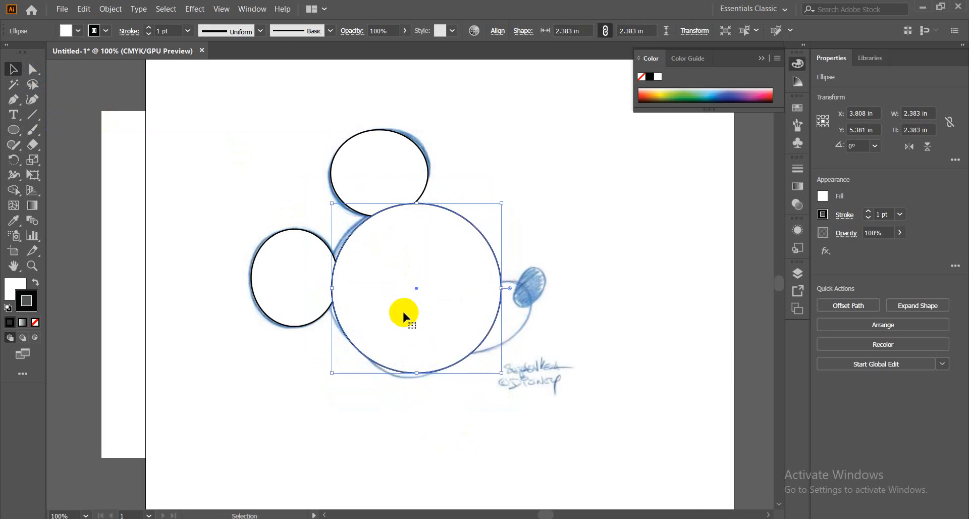
key("Left")
key("Left")
key("Left")
key("Left")
key("Left")
key("Left")
left_click(369, 441)
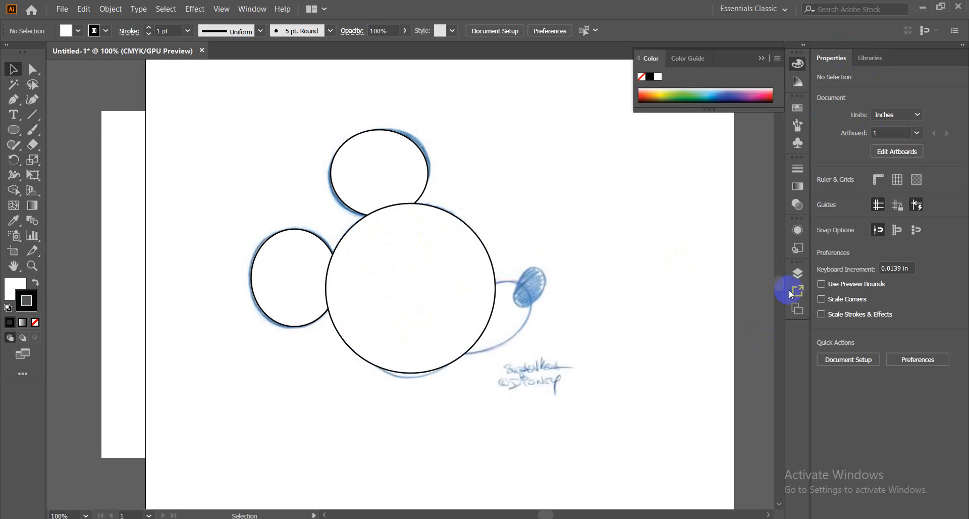
Step: Expand Layer 1's contents, then send the head circle behind the sketch image and scale it down to about 2.32 in
left_click(798, 276)
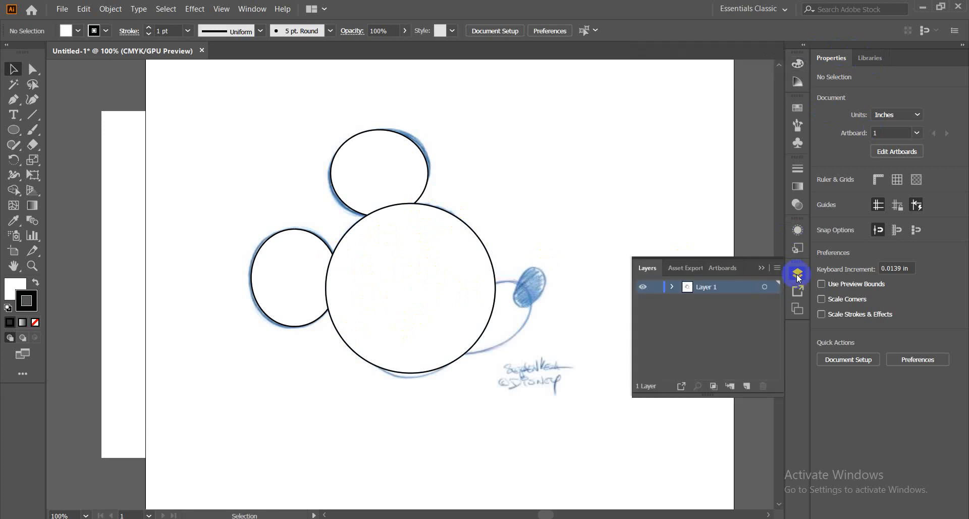
left_click(673, 287)
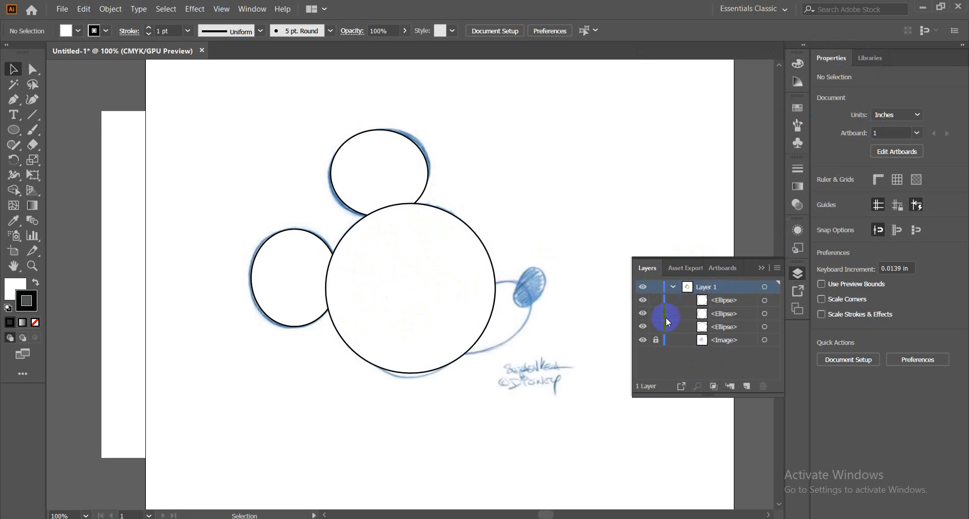
left_click(418, 281)
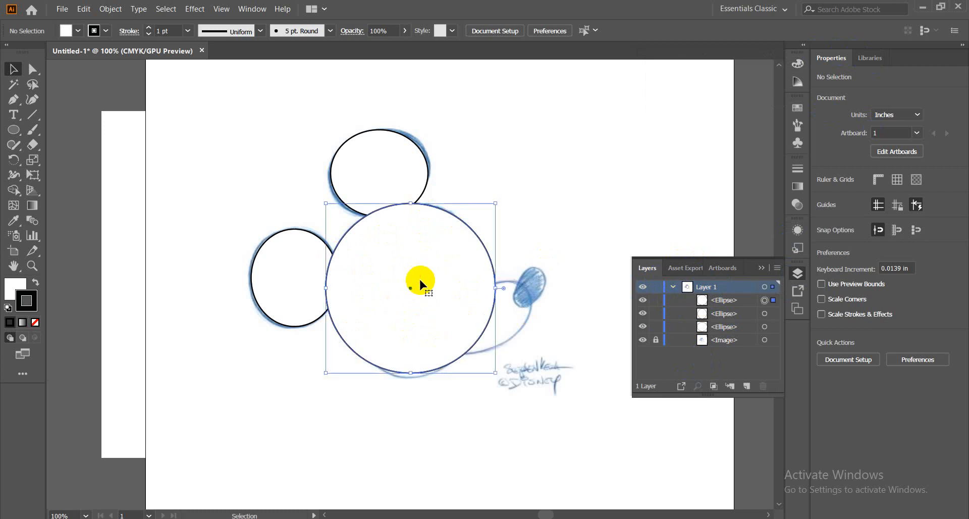
right_click(420, 281)
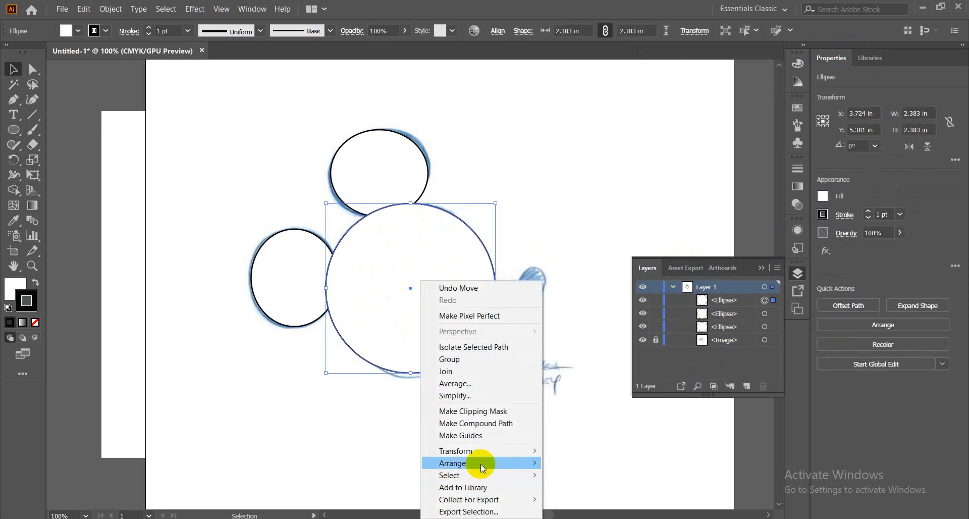
mouse_move(481, 463)
left_click(581, 499)
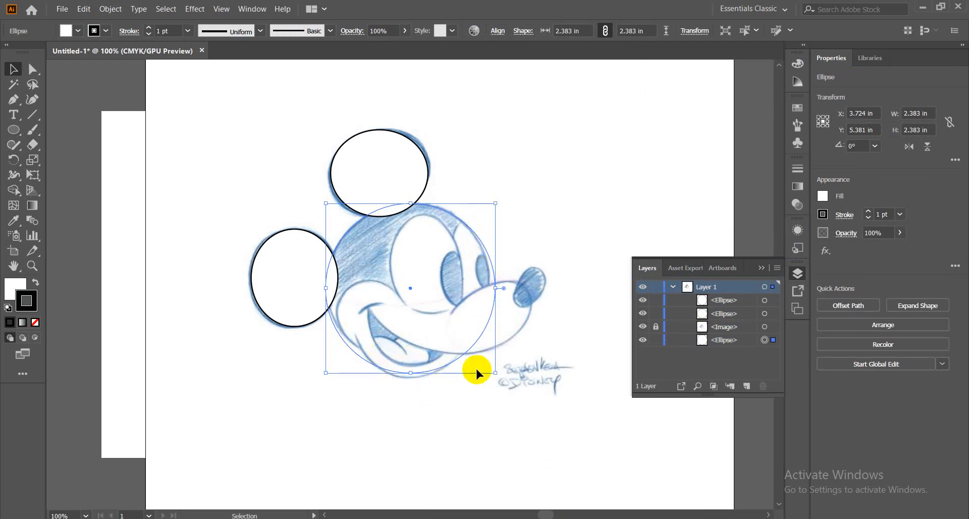
left_click_drag(495, 372, 492, 368)
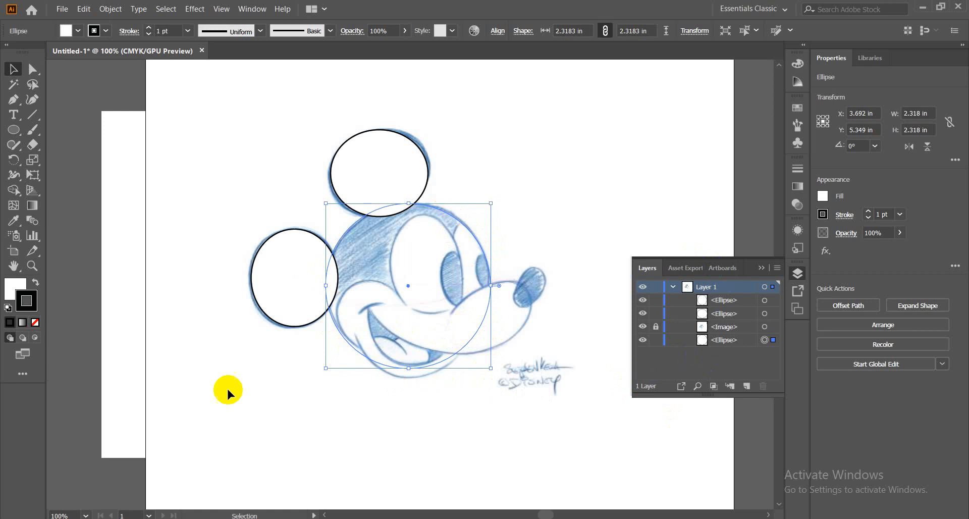
left_click(270, 387)
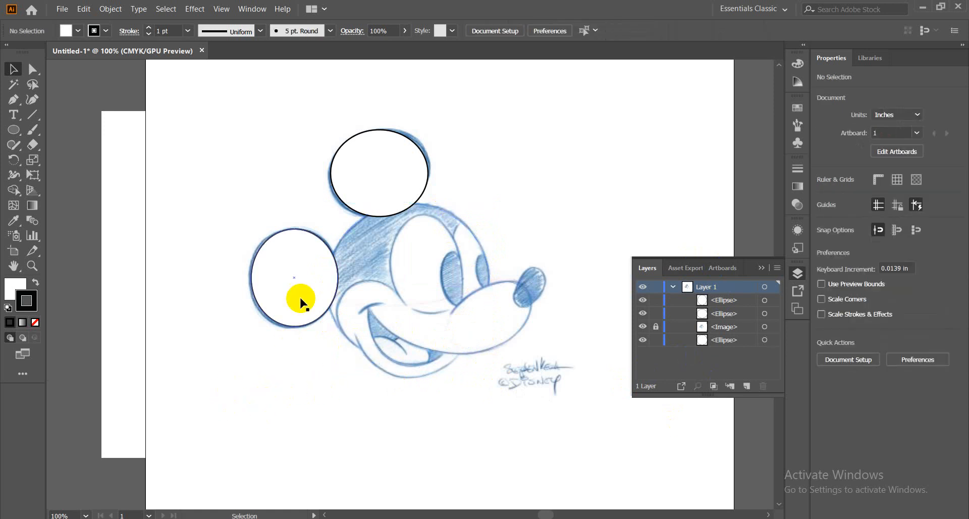
Step: Send both ear ellipses to the back, behind the sketch image
left_click(301, 280)
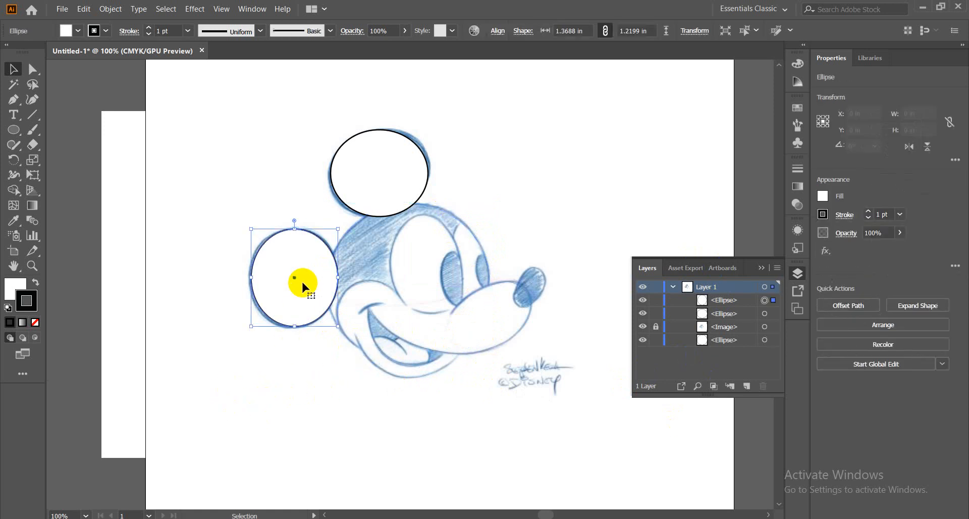
left_click(371, 162, "shift")
right_click(372, 162)
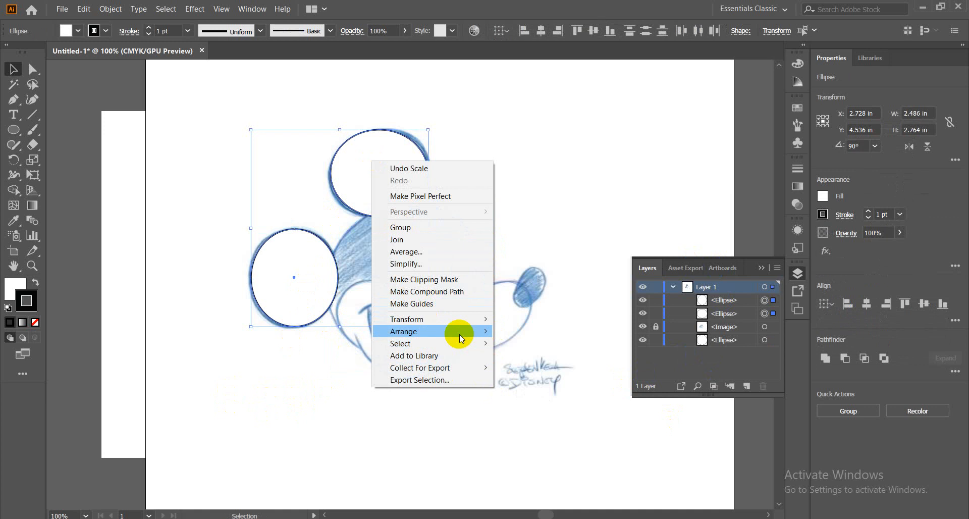
mouse_move(459, 334)
left_click(535, 366)
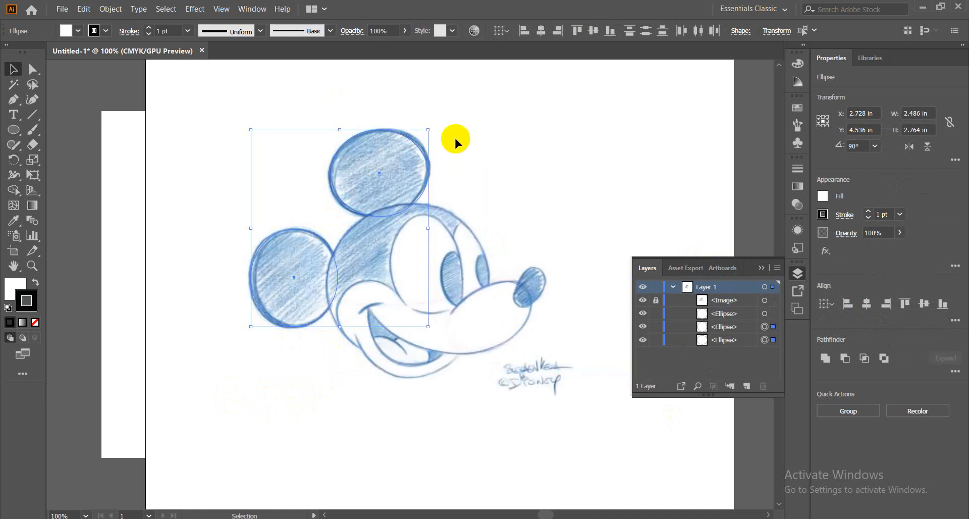
left_click(373, 419)
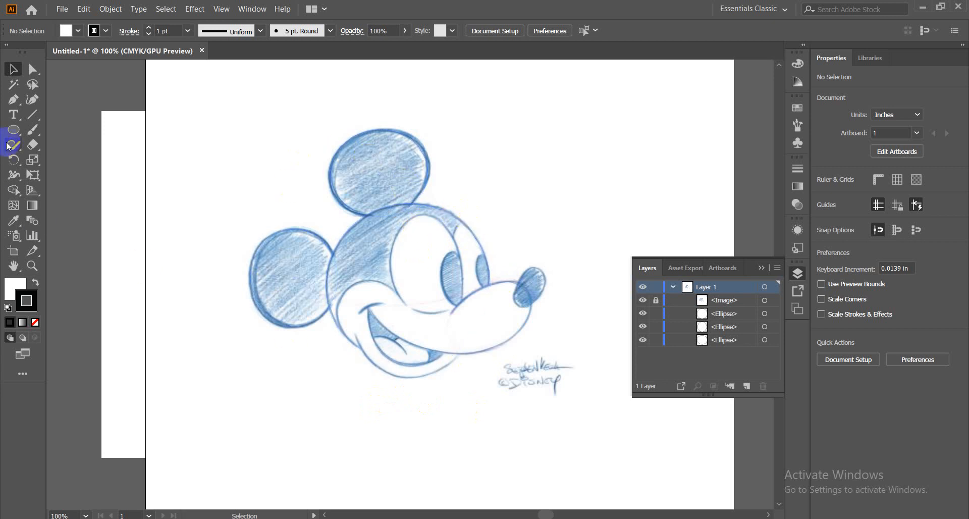
Step: Trace the nose tip of the sketch as a closed curved path with the Pen tool
left_click(8, 105)
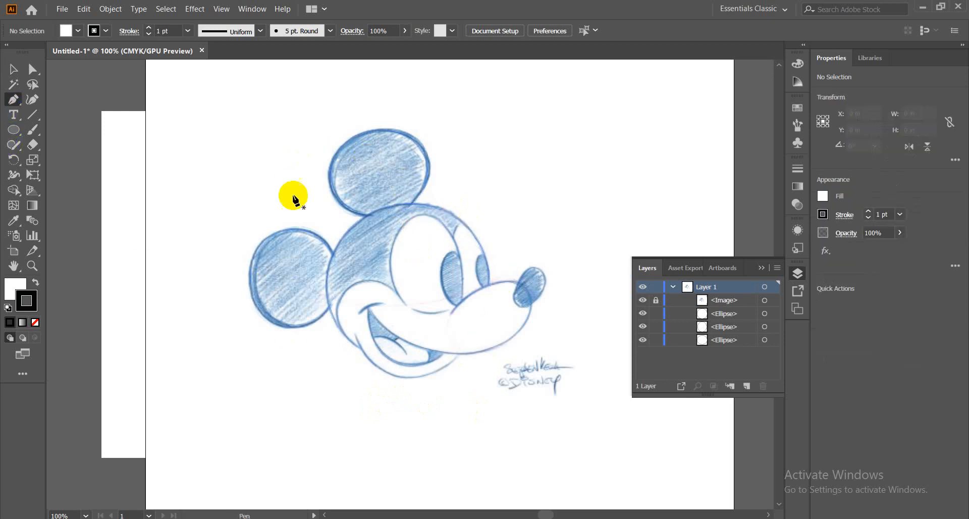
left_click(515, 298)
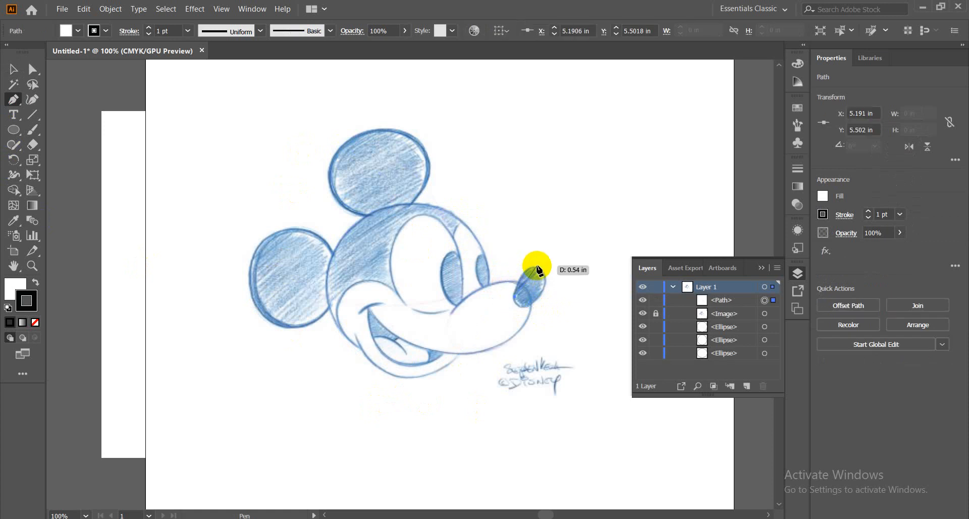
left_click_drag(537, 269, 554, 271)
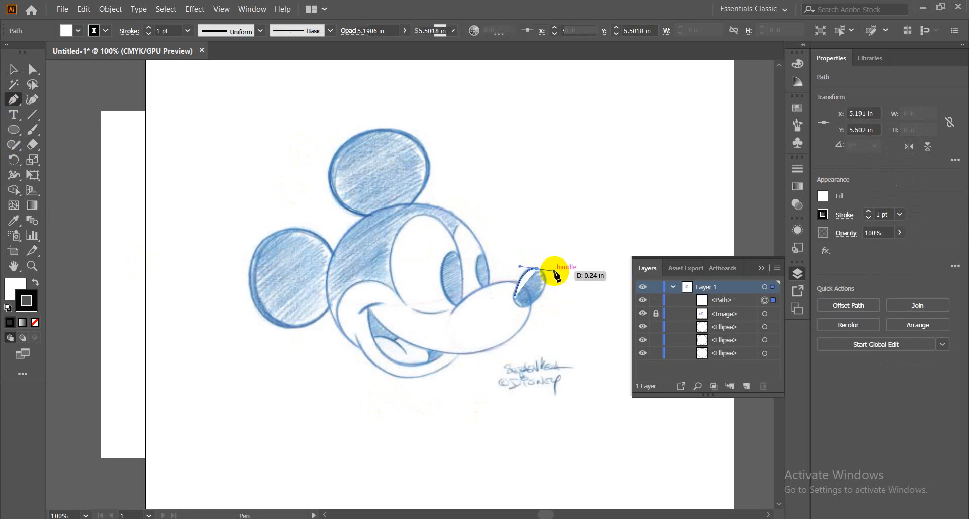
left_click_drag(529, 305, 513, 303)
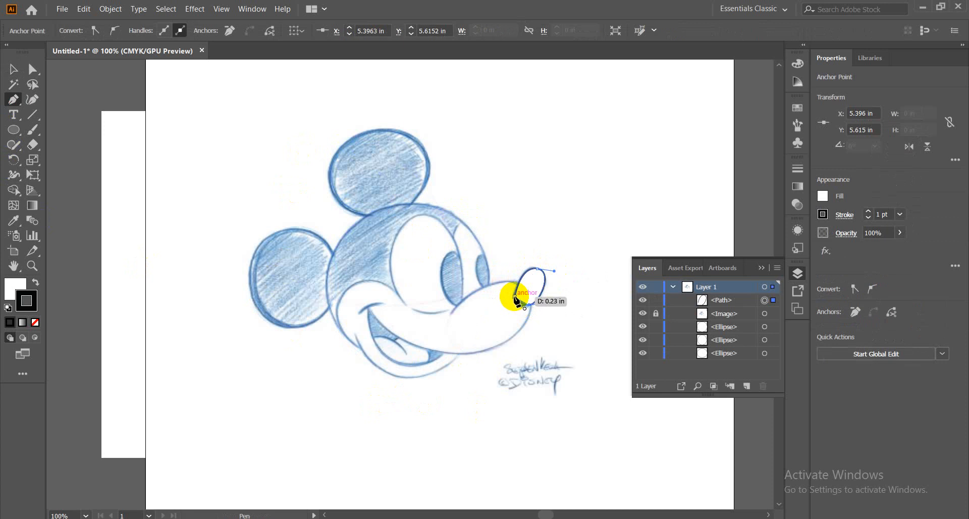
left_click(514, 292)
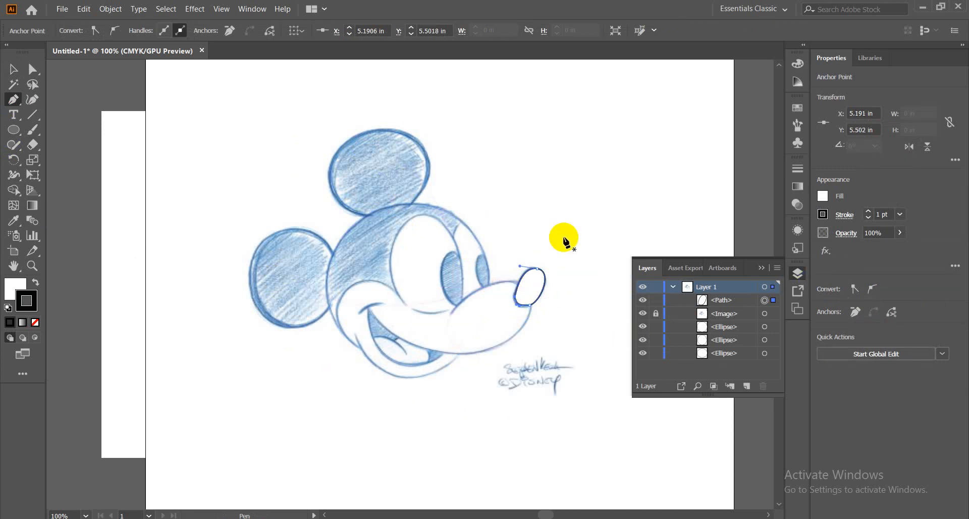
Step: Send the nose path to the back, behind the sketch image, and deselect it
left_click(28, 70)
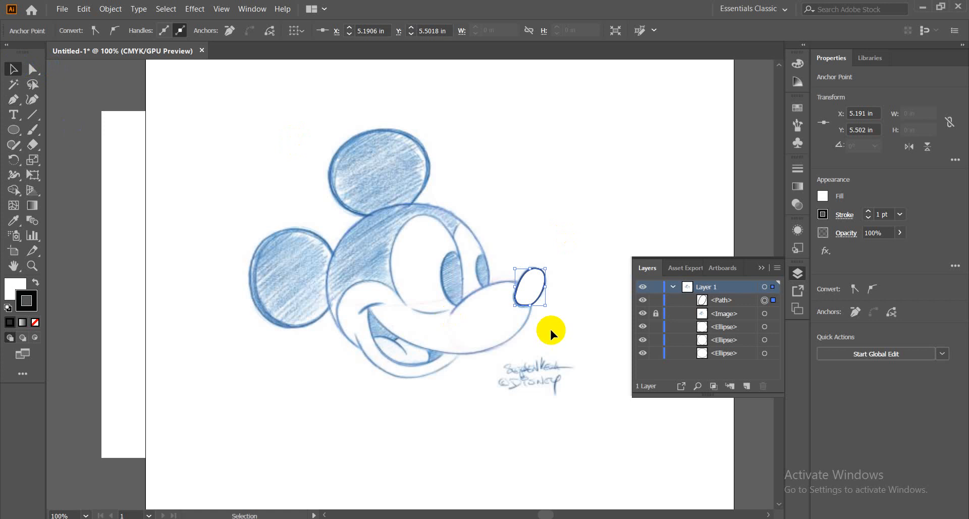
right_click(531, 278)
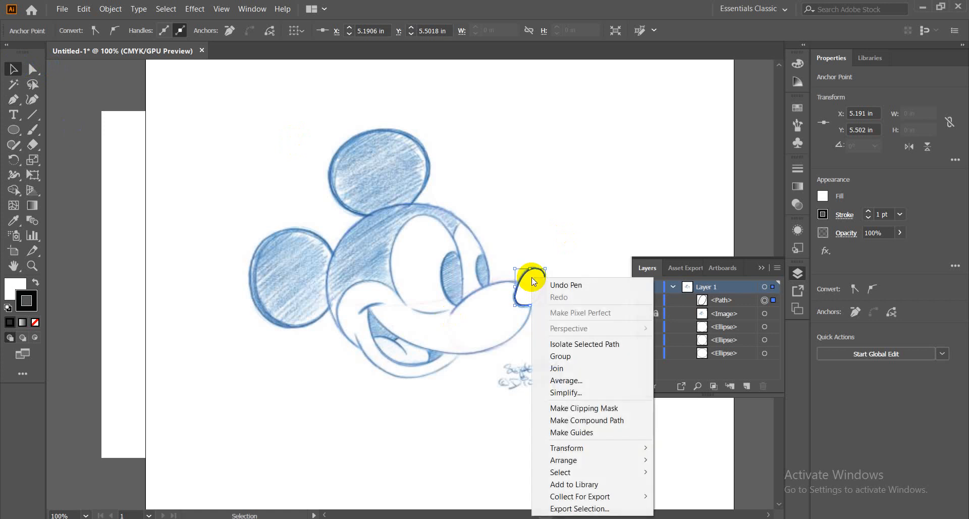
mouse_move(591, 465)
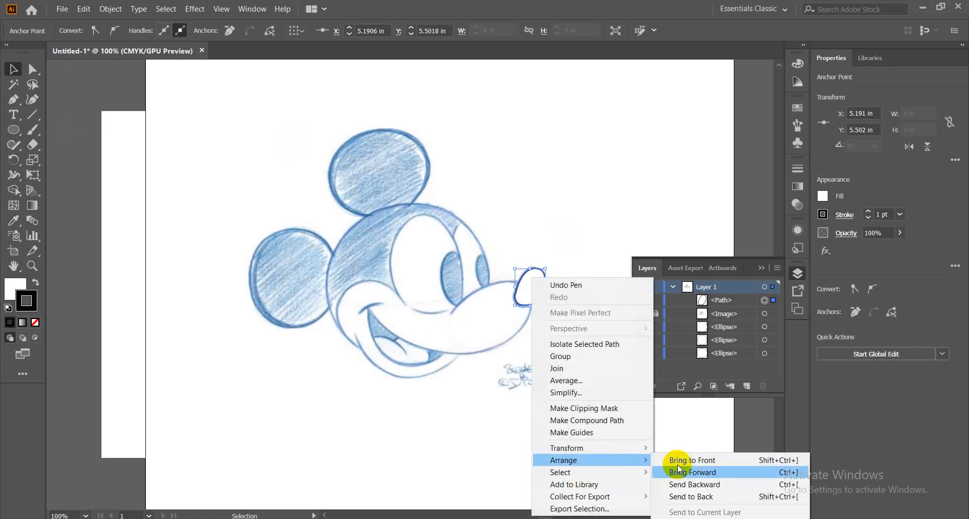
left_click(680, 495)
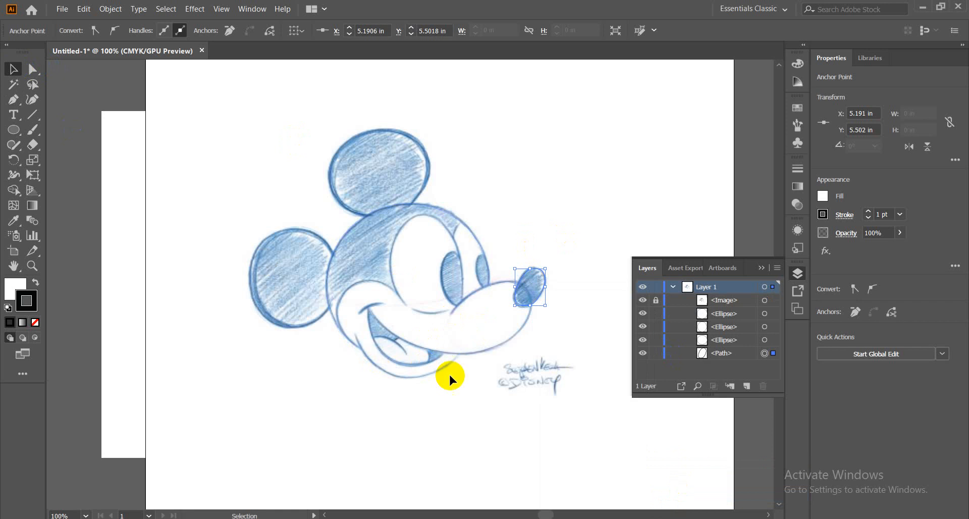
left_click(479, 422)
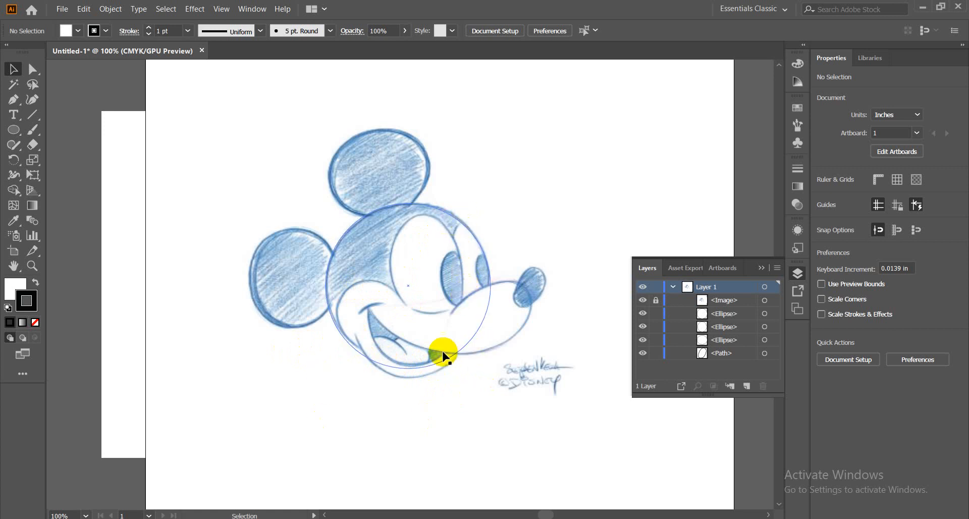
Step: Trace the snout with the Pen tool from below the eye around its front to the underside, and set the path's fill to none
left_click(14, 101)
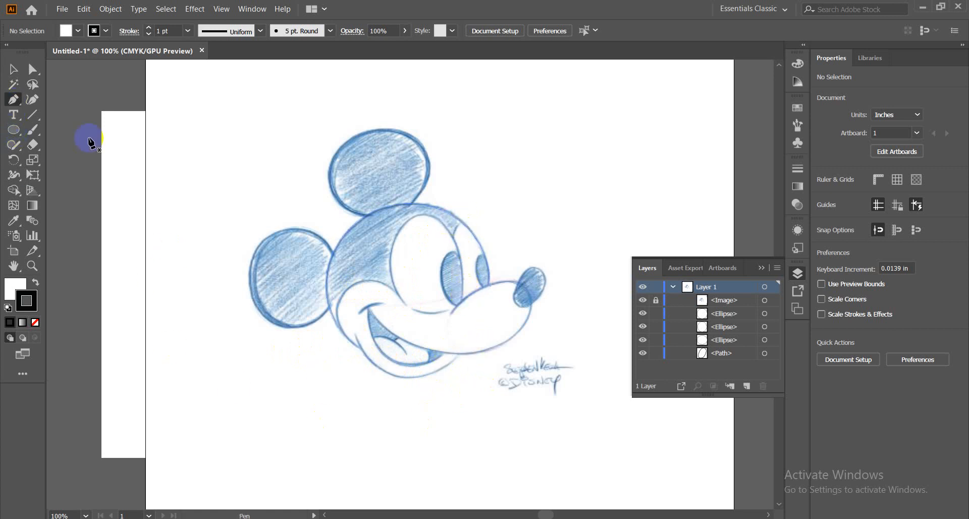
left_click(450, 313)
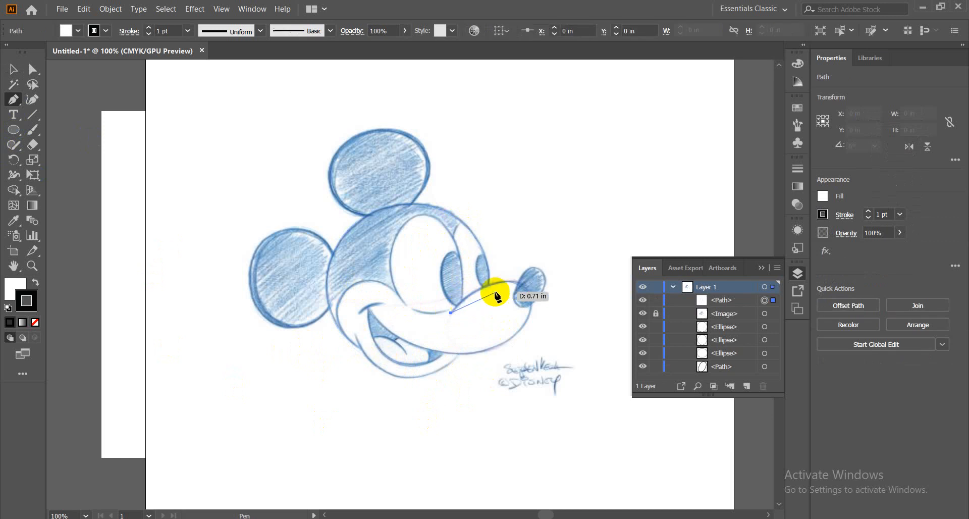
left_click_drag(518, 284, 549, 297)
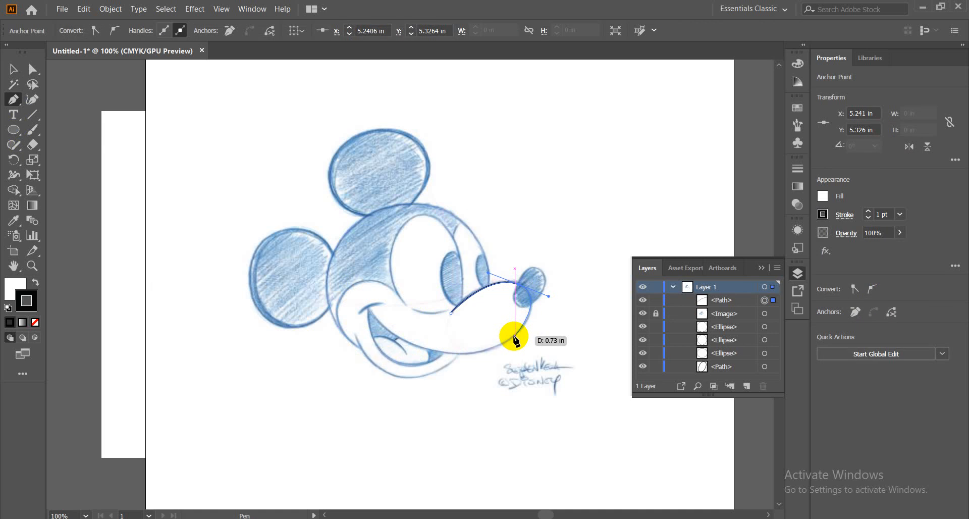
left_click(515, 336)
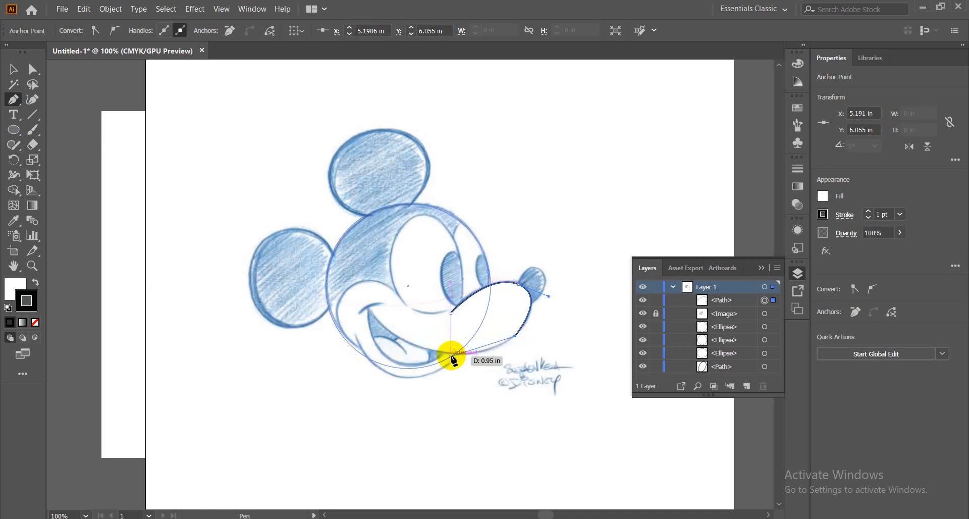
left_click(17, 291)
left_click(34, 322)
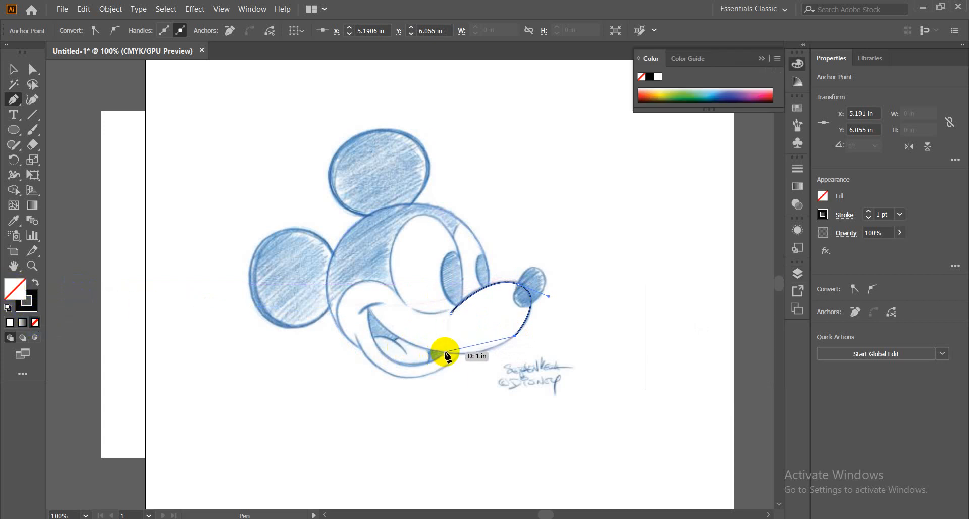
Step: Continue the snout path along the upper mouth line to the mouth corner, curve it back beneath the open mouth, and end the path
left_click_drag(445, 352, 419, 342)
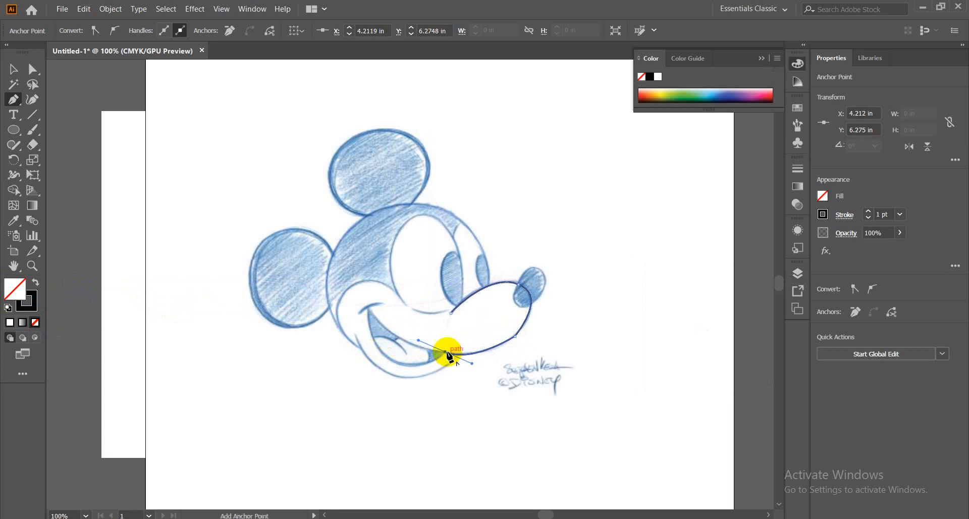
left_click(369, 308)
left_click_drag(353, 288, 346, 270)
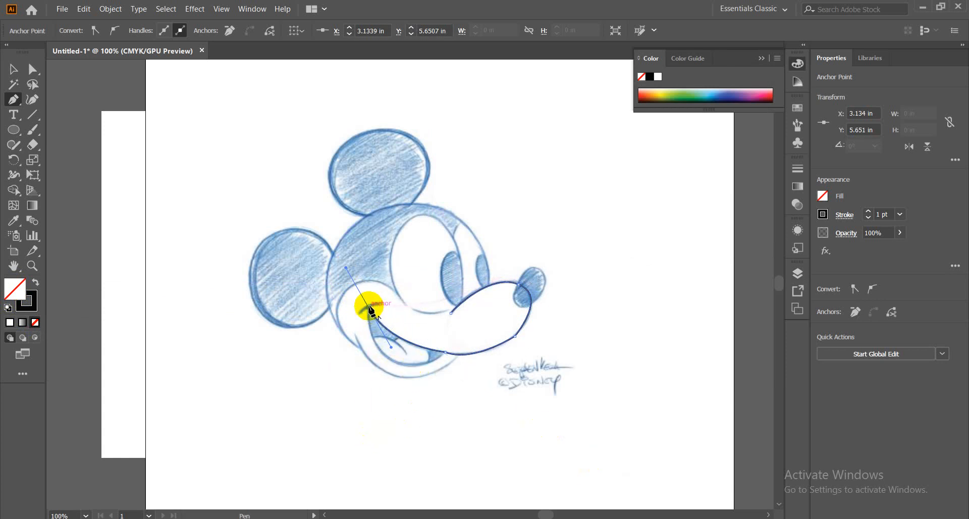
left_click_drag(370, 309, 519, 320)
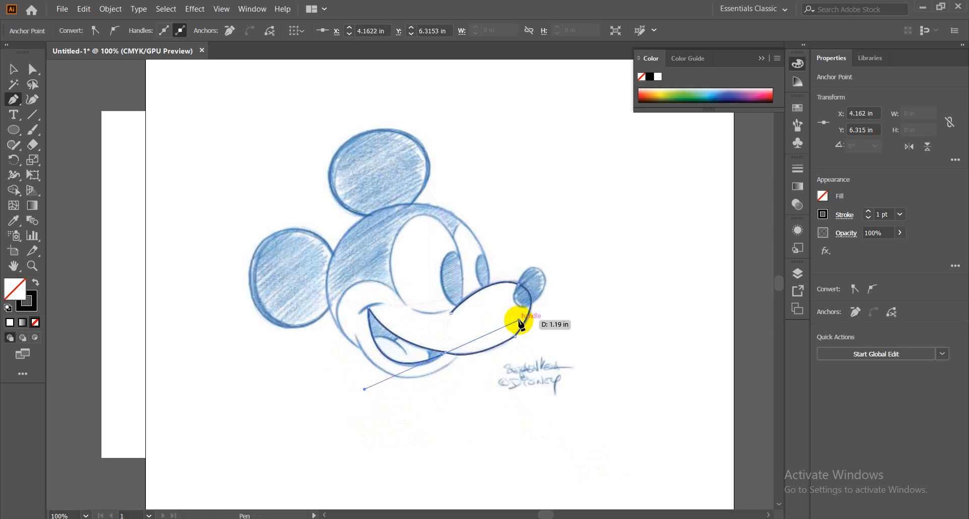
left_click(443, 354)
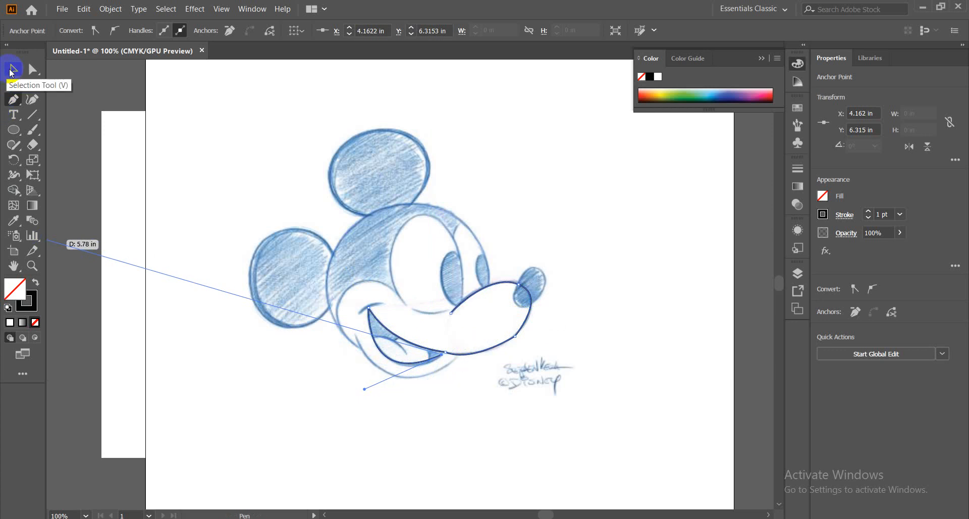
left_click(8, 71)
left_click(470, 455)
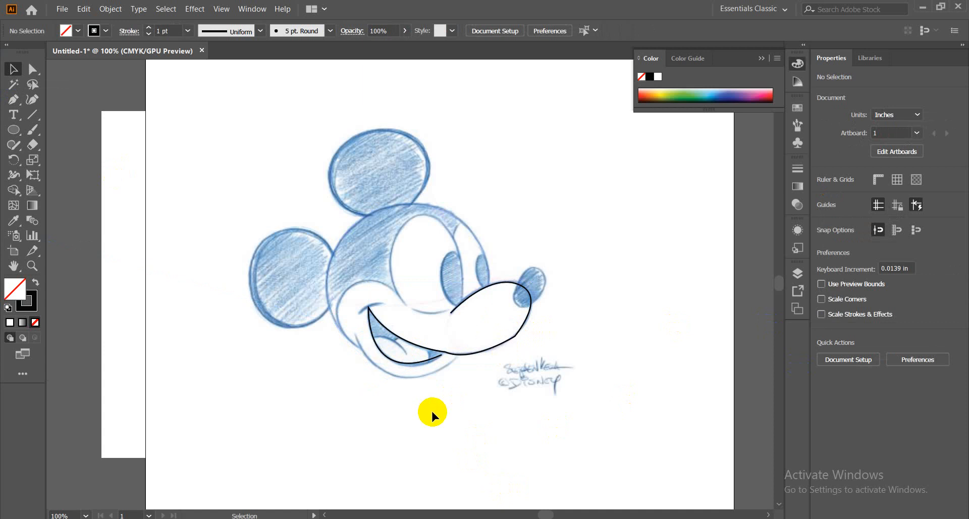
Step: Trace the short curved smile crease over the mouth corner as an open path with the Pen tool
left_click(14, 100)
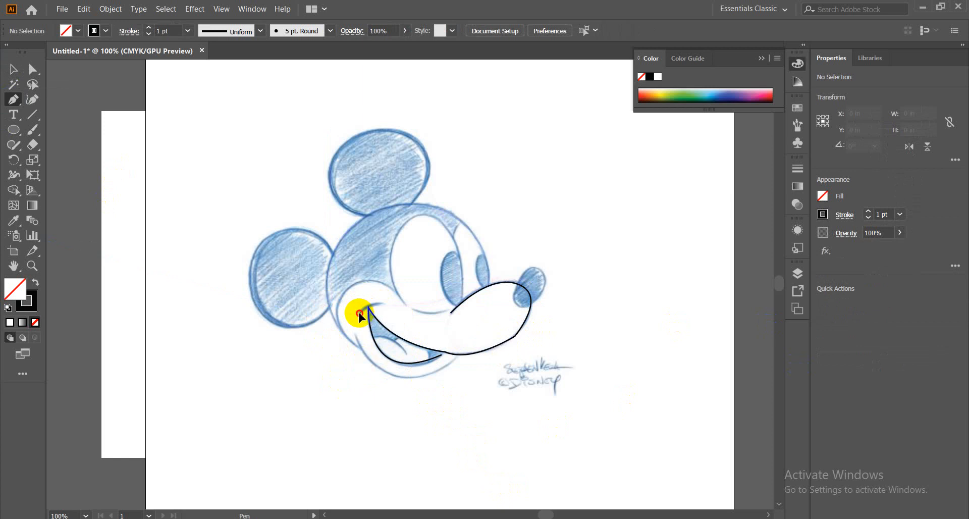
left_click(360, 314)
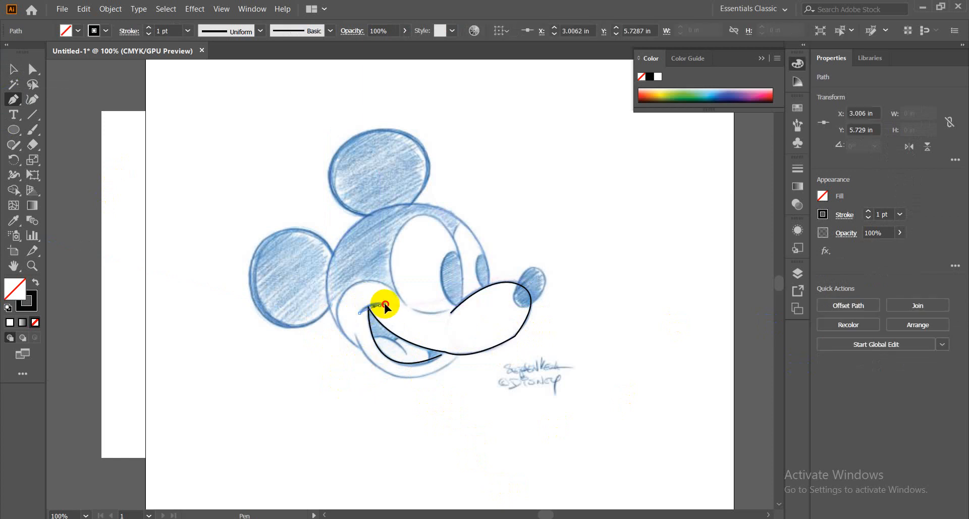
left_click_drag(380, 305, 395, 309)
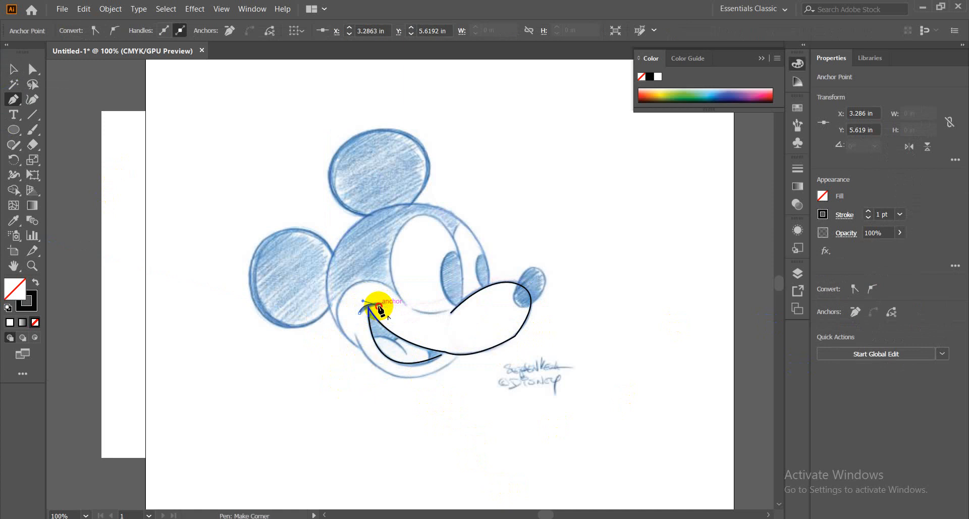
left_click(13, 69)
left_click(399, 432)
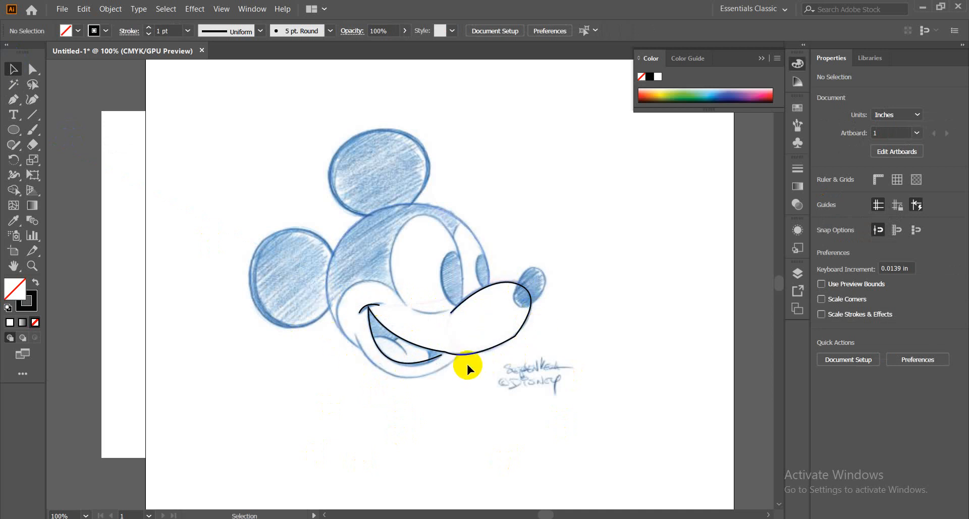
Step: Trace the chin with the Pen tool as an open curve from below the snout to the lower cheek, and deselect it
left_click(13, 100)
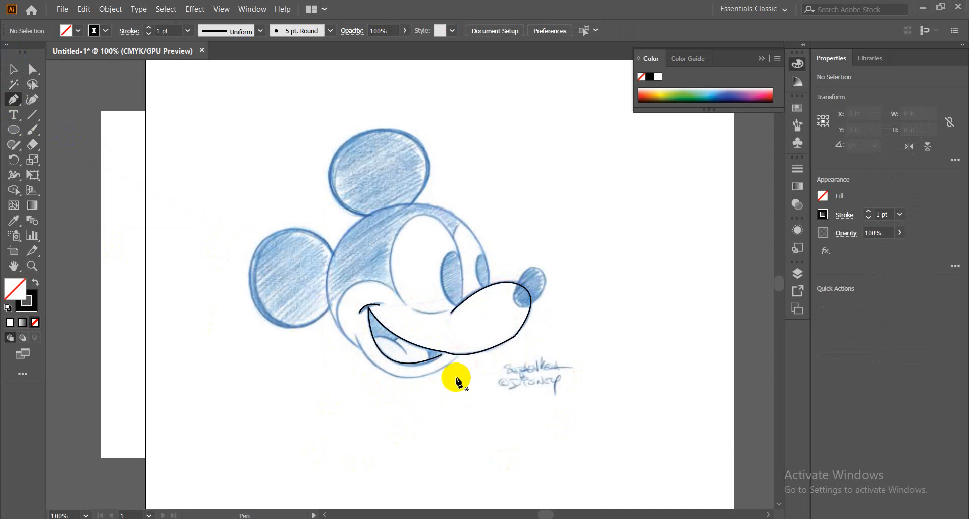
left_click(457, 358)
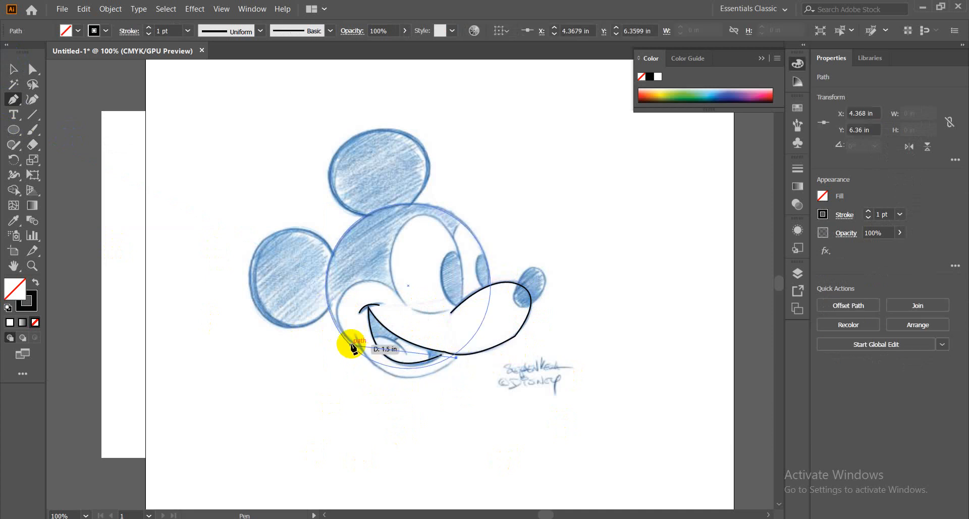
left_click_drag(355, 336, 317, 255)
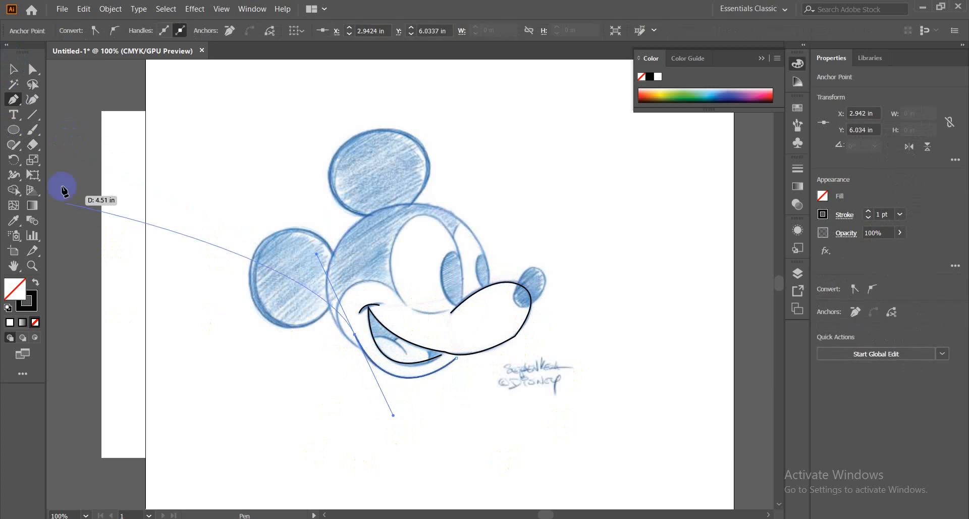
left_click(19, 73)
left_click(249, 425)
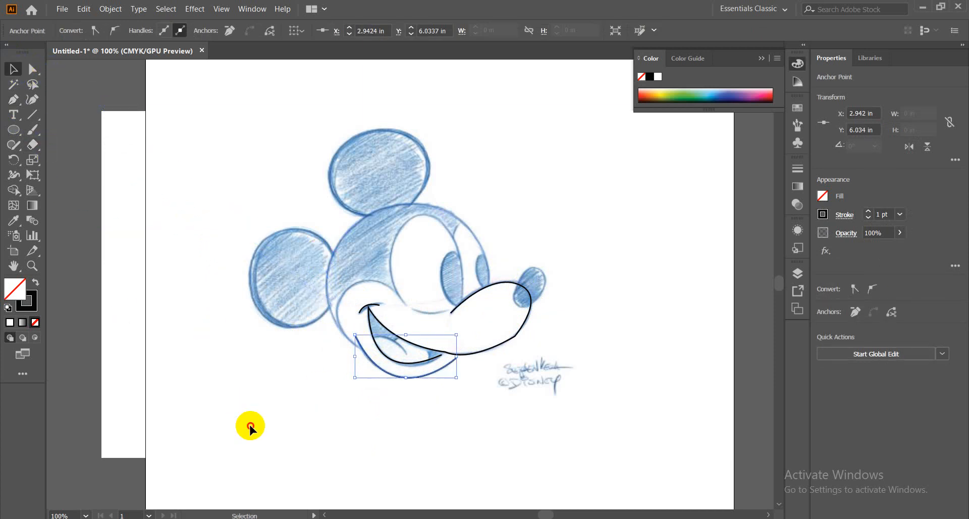
Step: Trace the cheek with the Pen tool from the chin line up around the mouth corner to the bottom of the large eye
left_click(16, 108)
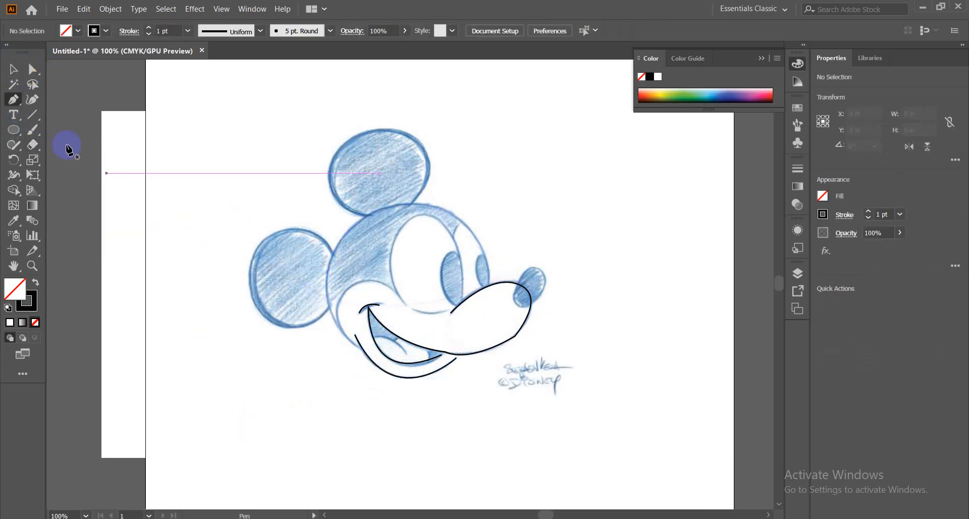
left_click(360, 305)
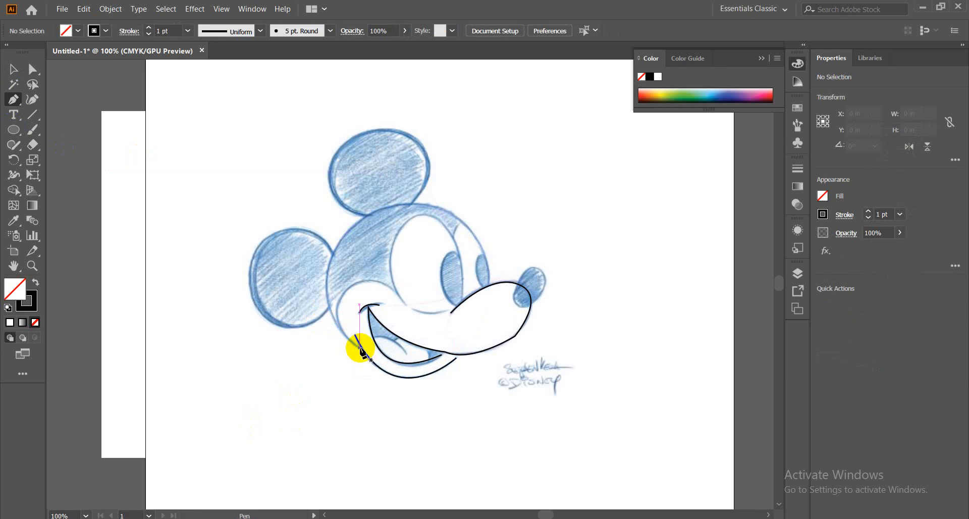
left_click_drag(362, 348, 399, 250)
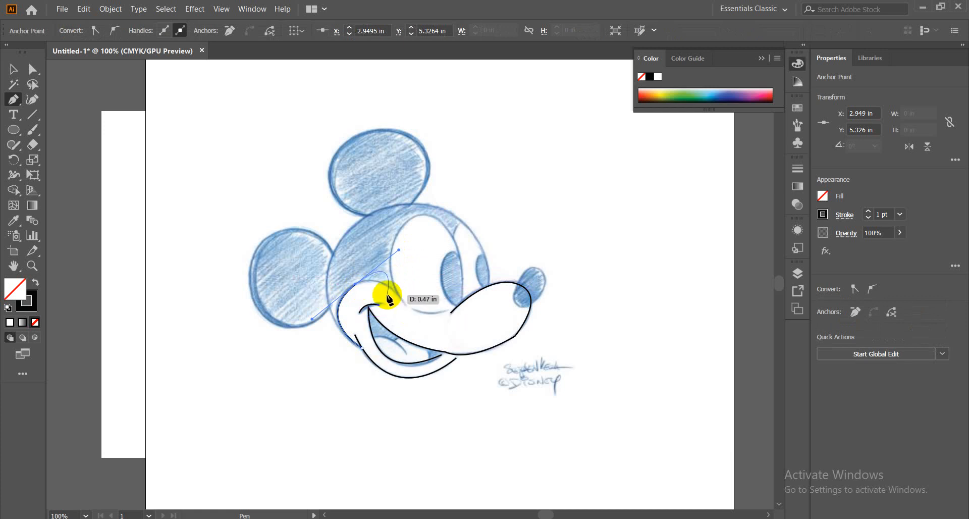
left_click(357, 284)
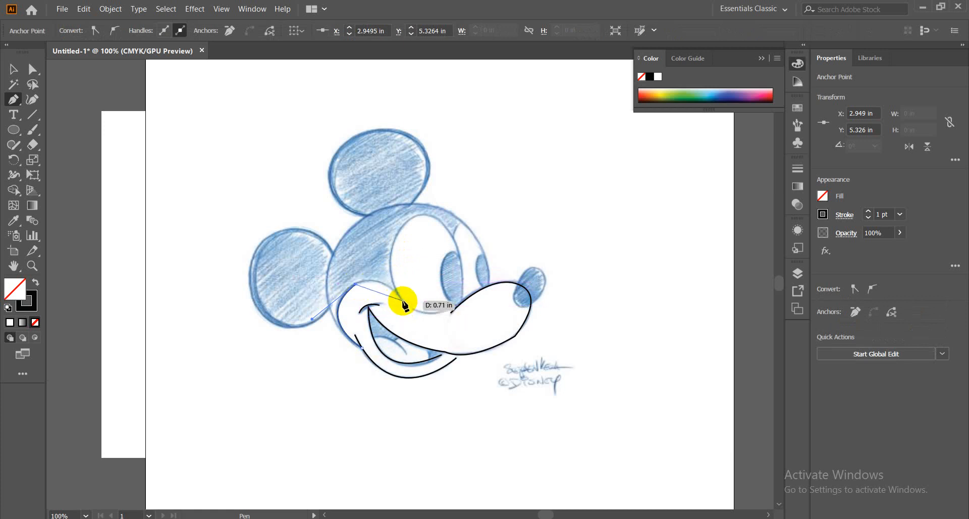
left_click_drag(402, 301, 427, 333)
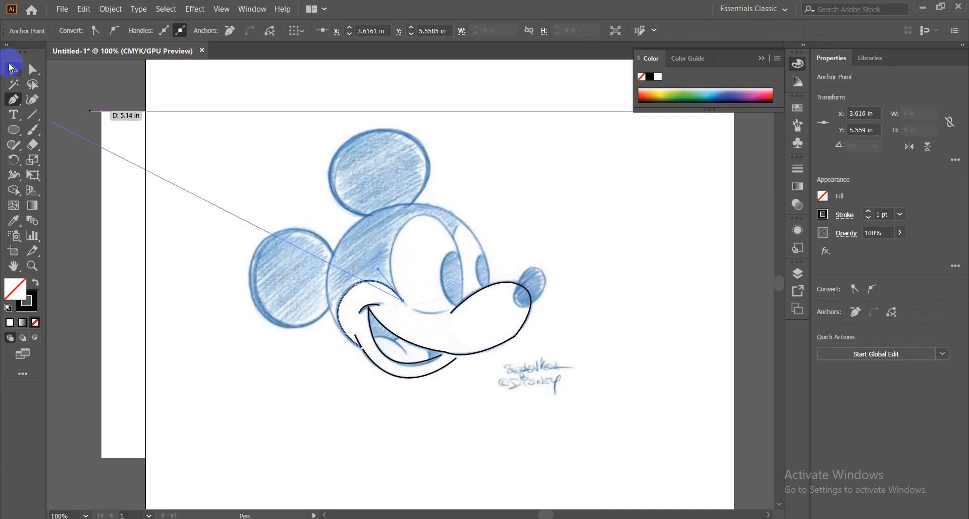
left_click(13, 69)
left_click(235, 343)
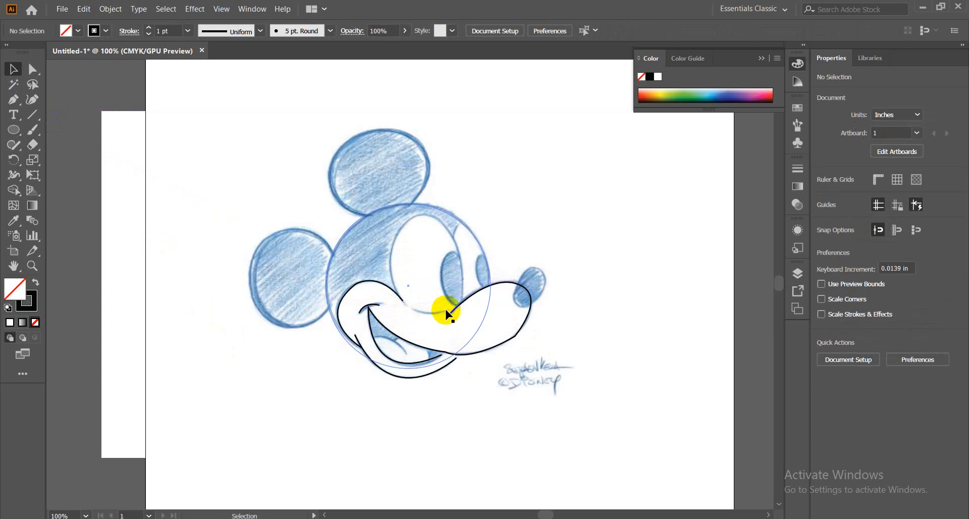
Step: Trace the short curved line beneath the large eye as an open Pen path between the cheek and the snout
left_click(13, 100)
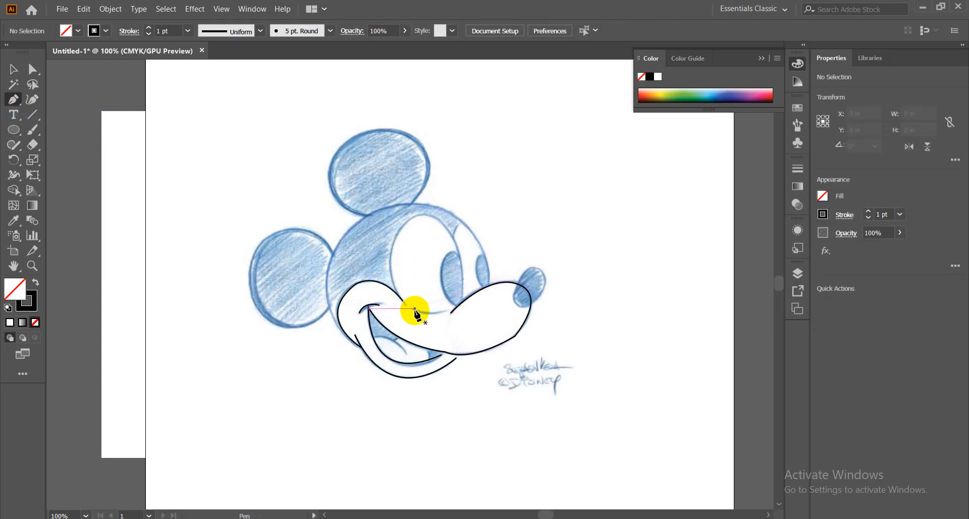
left_click_drag(414, 308, 462, 296)
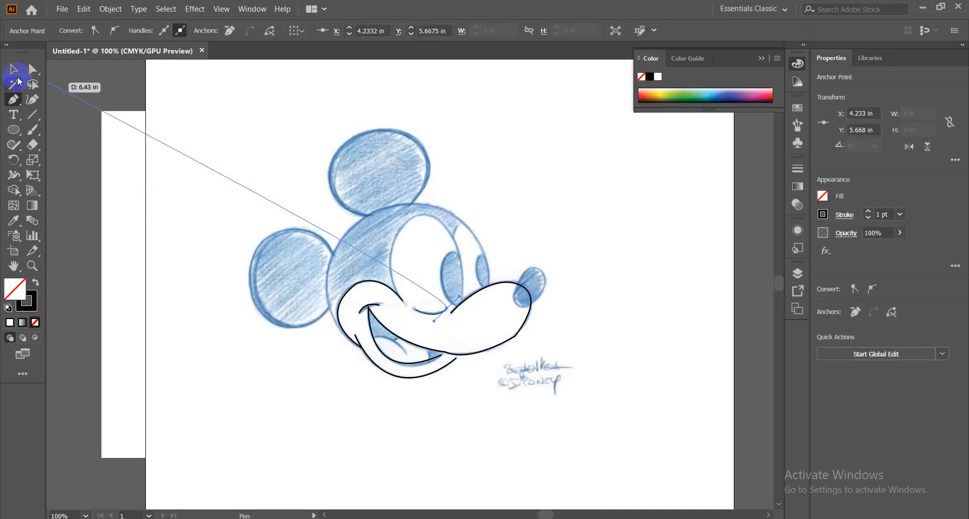
left_click(14, 70)
left_click(298, 446)
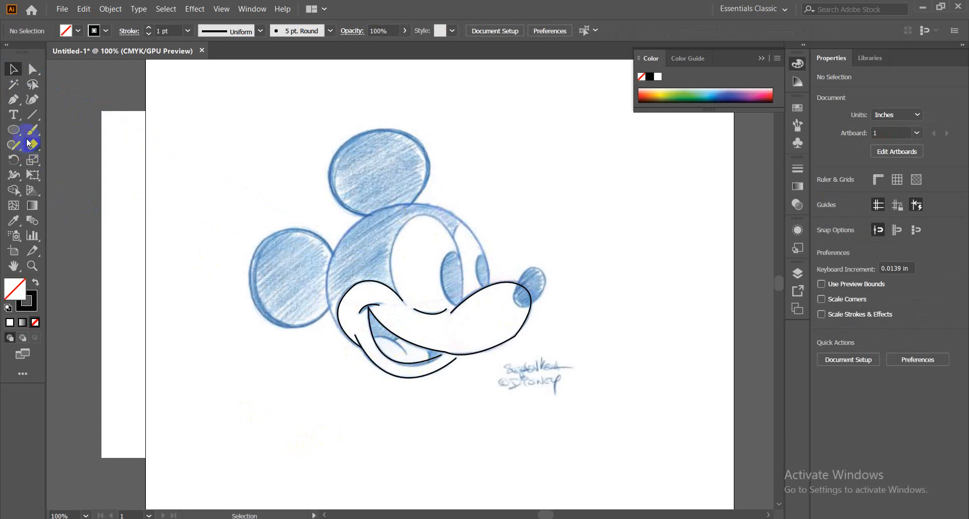
Step: Trace the tongue's rear curve inside the open mouth as an open Pen path ending at its centre crease
left_click(13, 99)
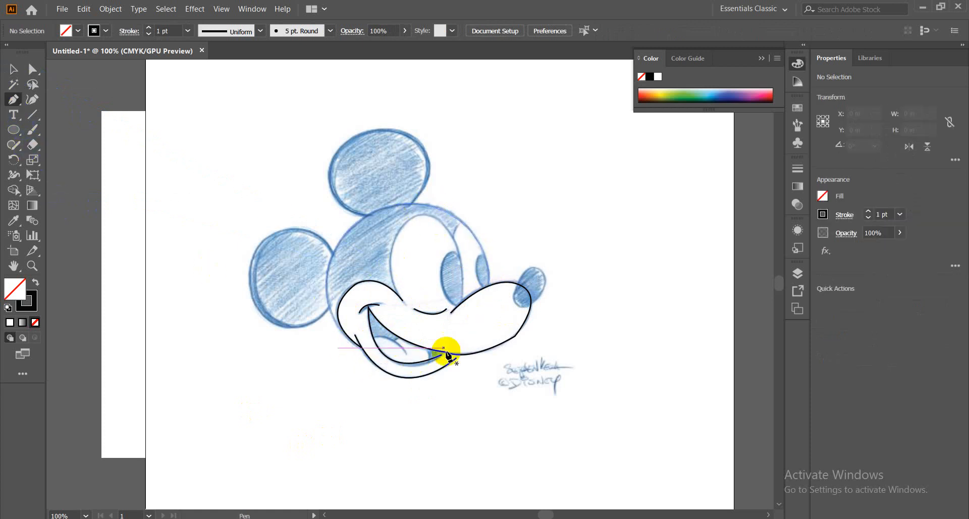
left_click(373, 337)
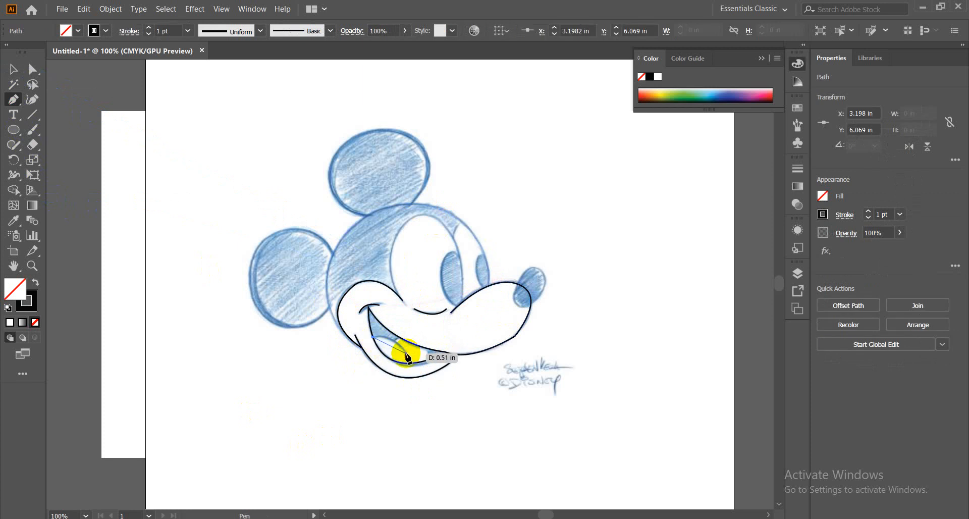
left_click_drag(407, 353, 420, 379)
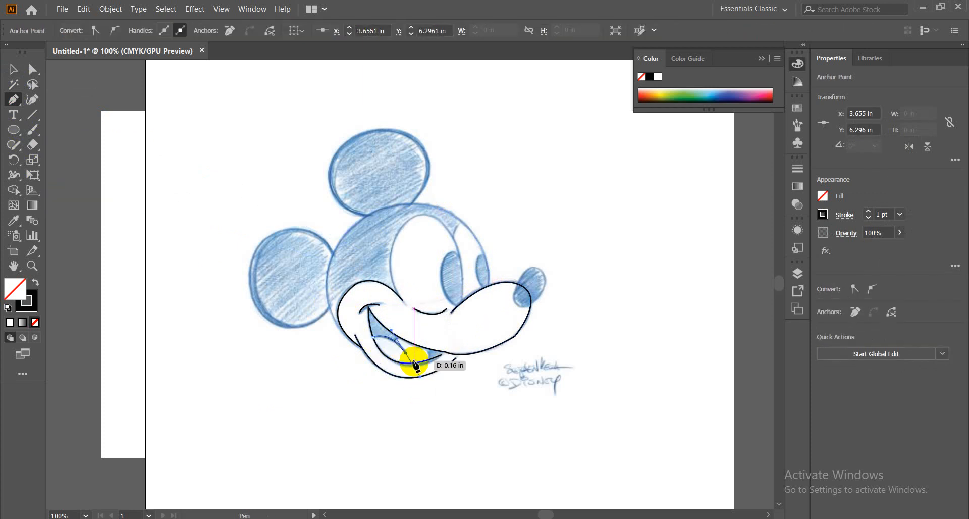
left_click(407, 354)
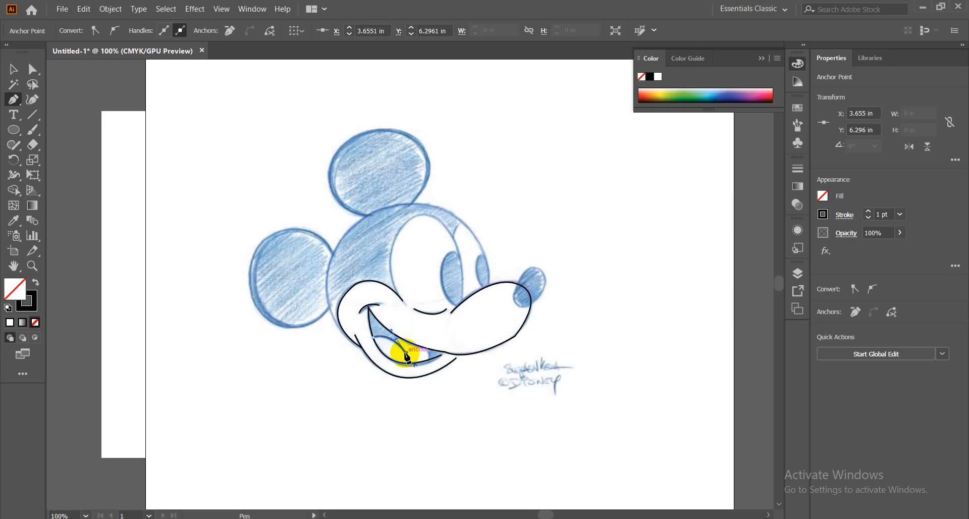
left_click(13, 69)
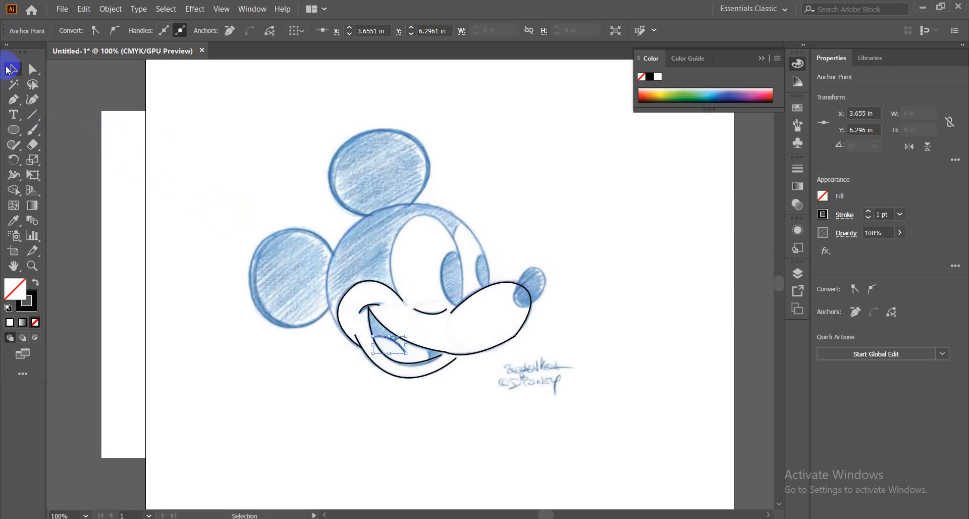
left_click(427, 415)
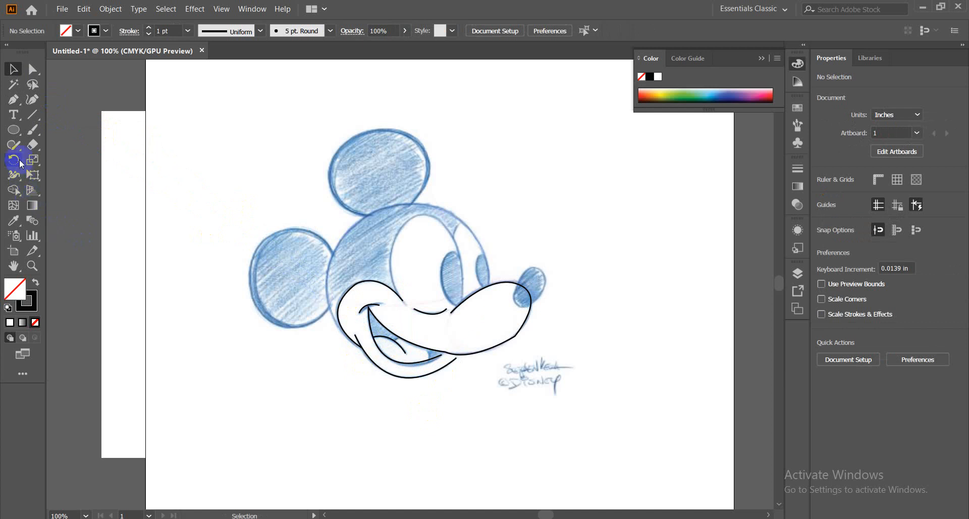
Step: Trace the tongue's front curve from the upper mouth line to the lower mouth line with the Pen tool, and deselect it
left_click(16, 104)
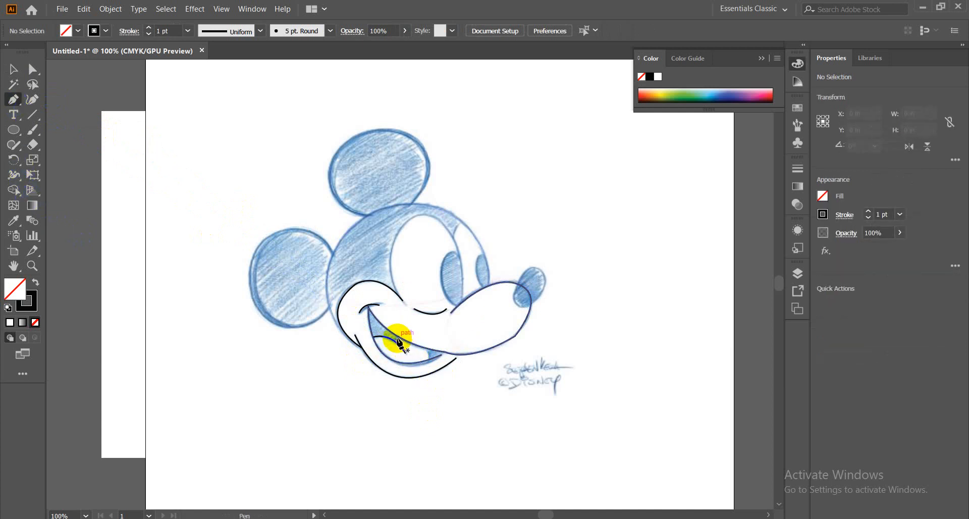
left_click(395, 341)
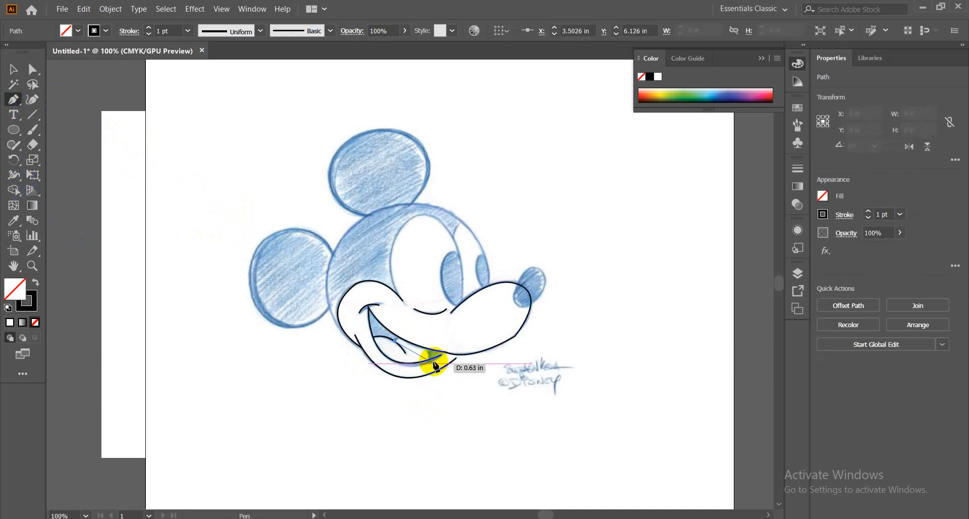
left_click_drag(429, 360, 433, 398)
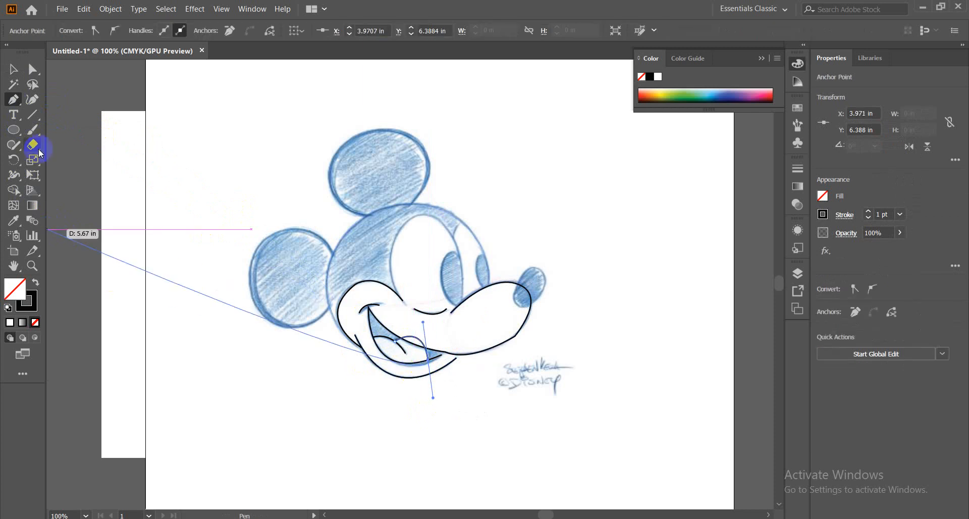
left_click(13, 69)
left_click(441, 411)
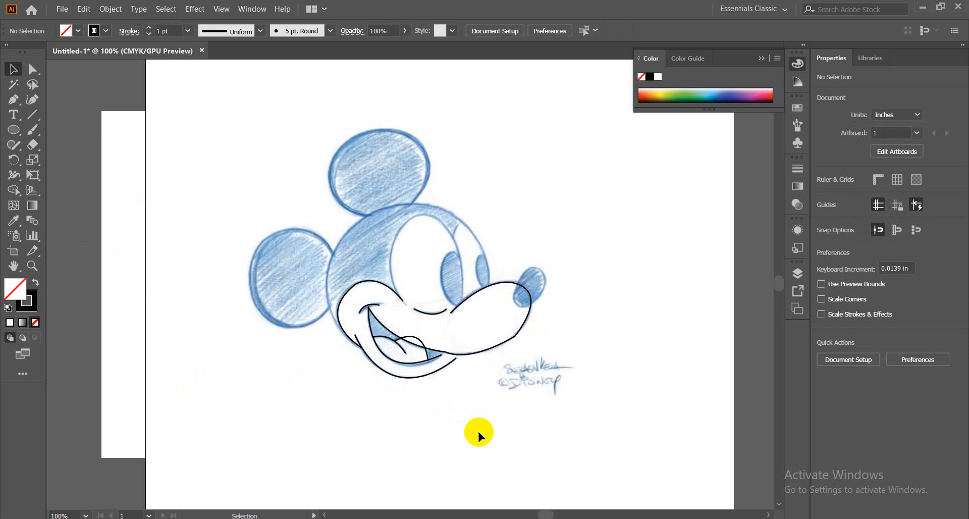
Step: Trace the large eye's outline with the Pen tool from the cheek line over the top and down to beside the pupil
left_click(15, 100)
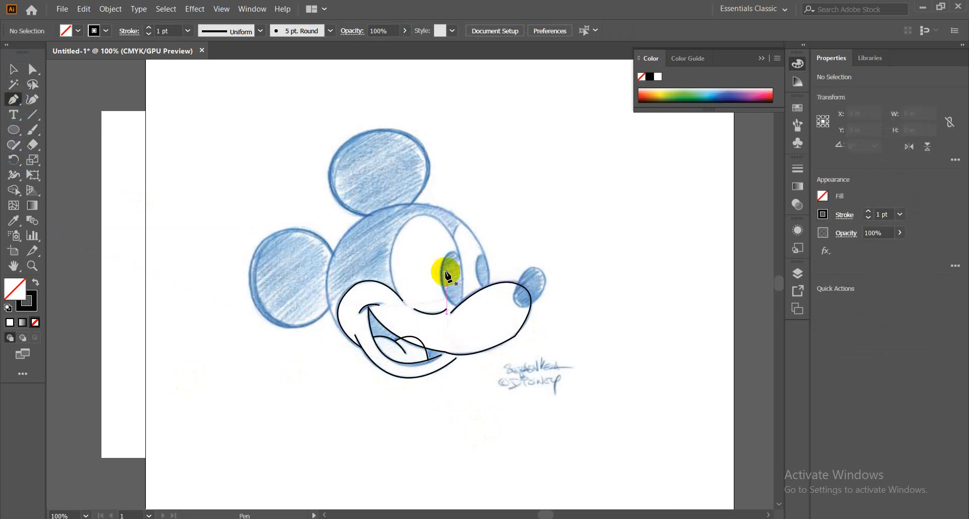
left_click(405, 304)
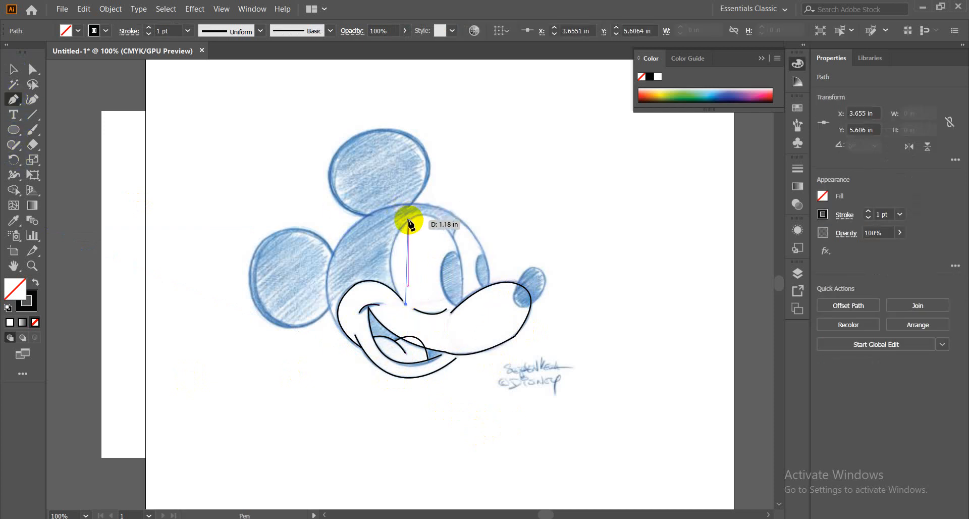
left_click_drag(408, 220, 445, 177)
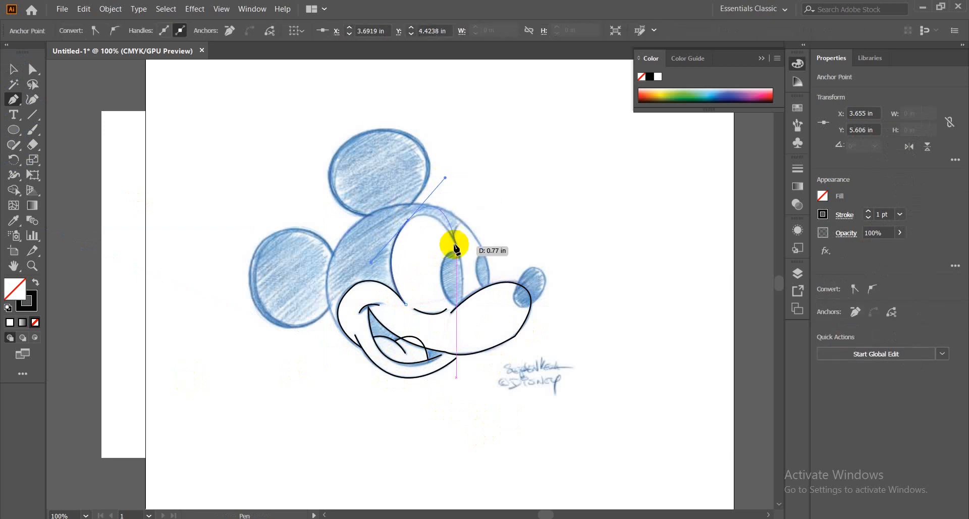
left_click(408, 221)
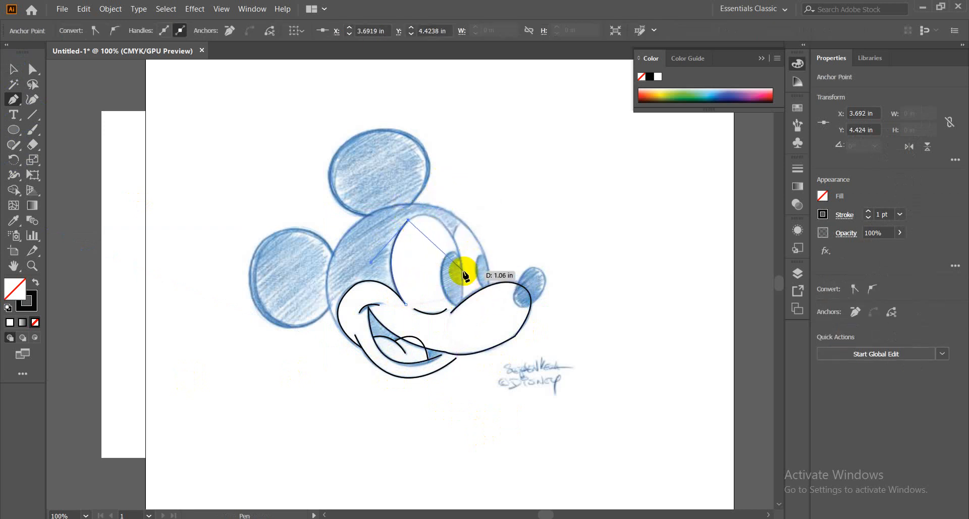
left_click_drag(462, 268, 476, 343)
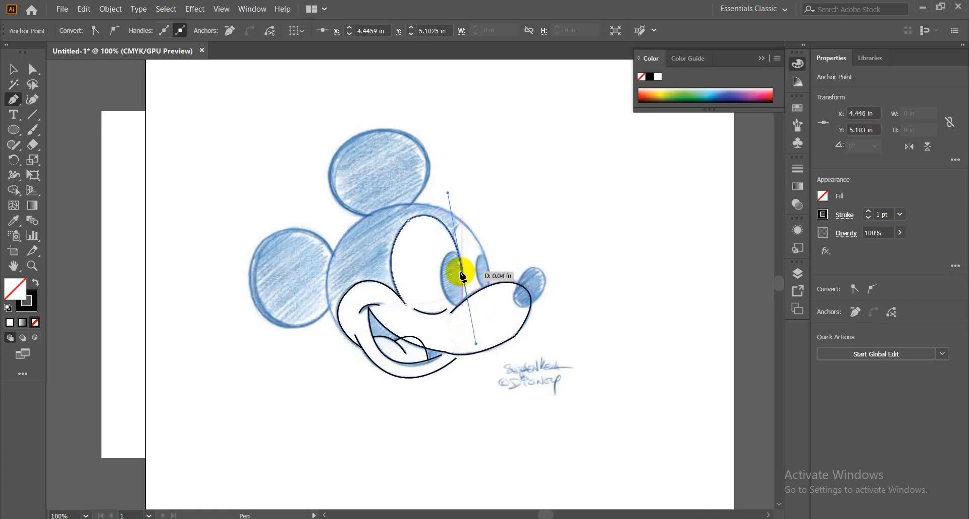
Step: Continue the eye path down to the snout line, then around the pupil's bottom, rear edge and top
left_click_drag(461, 269, 436, 251)
key("ctrl+z")
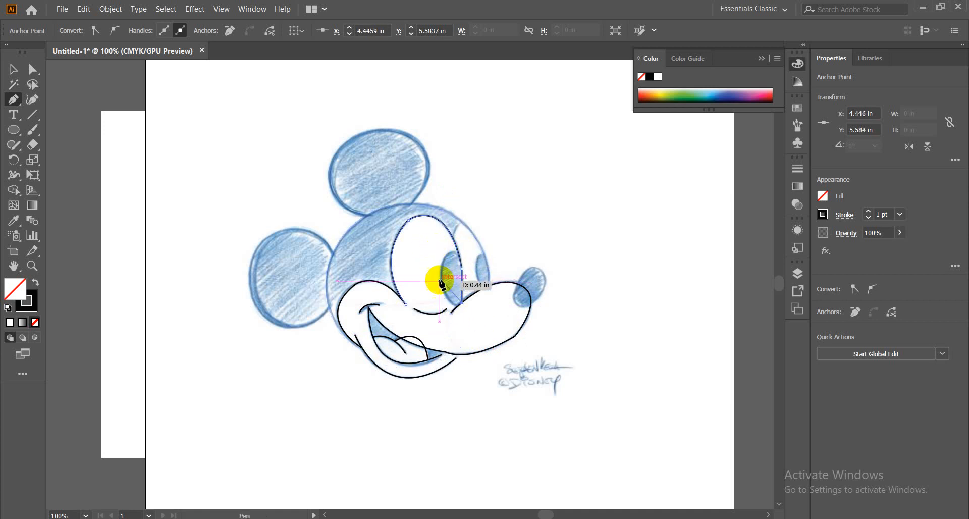
left_click_drag(443, 291, 450, 260)
left_click_drag(458, 259, 462, 264)
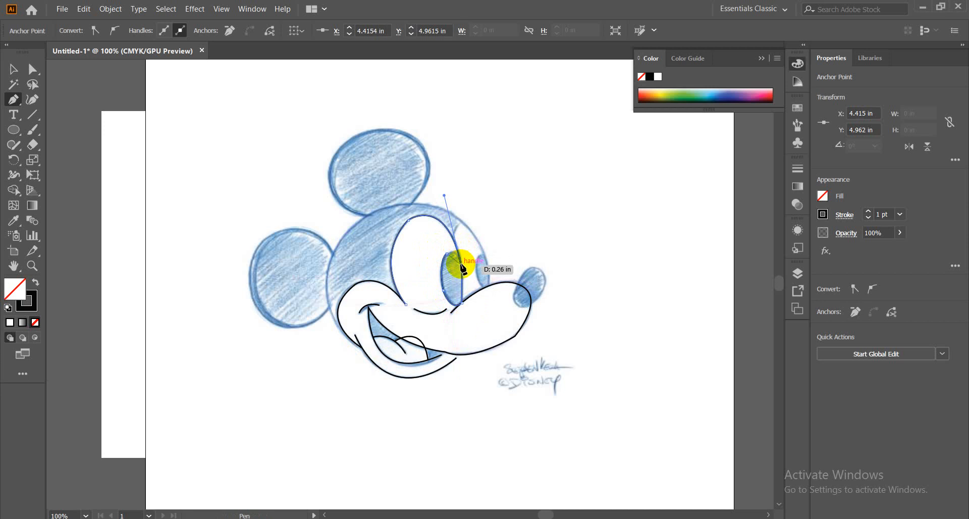
key("ctrl+plus")
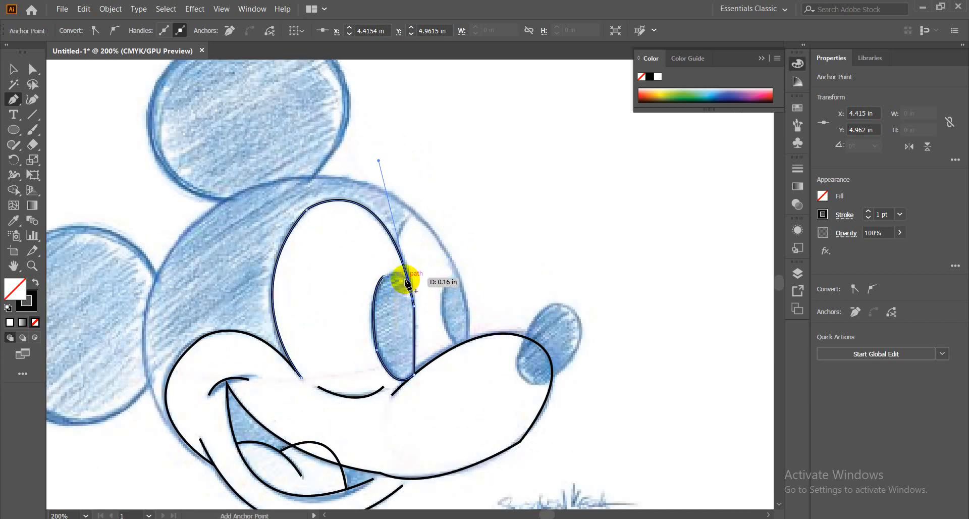
mouse_move(408, 283)
left_mouse_down()
mouse_move(434, 298)
mouse_move(410, 280)
mouse_move(411, 318)
mouse_move(422, 275)
mouse_move(396, 281)
mouse_move(415, 280)
mouse_move(405, 278)
mouse_move(410, 289)
mouse_move(419, 281)
mouse_move(411, 277)
mouse_move(413, 289)
left_mouse_up()
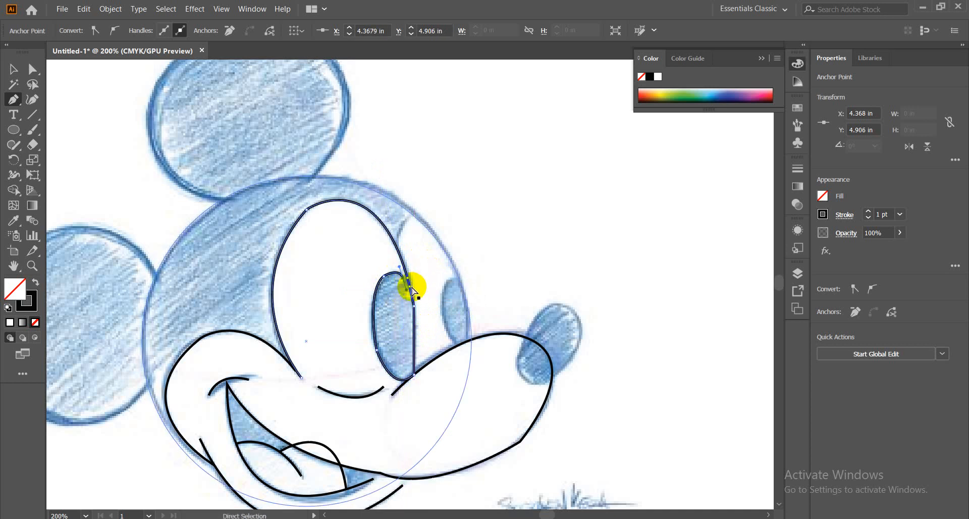
scroll(411, 287, "up", 2)
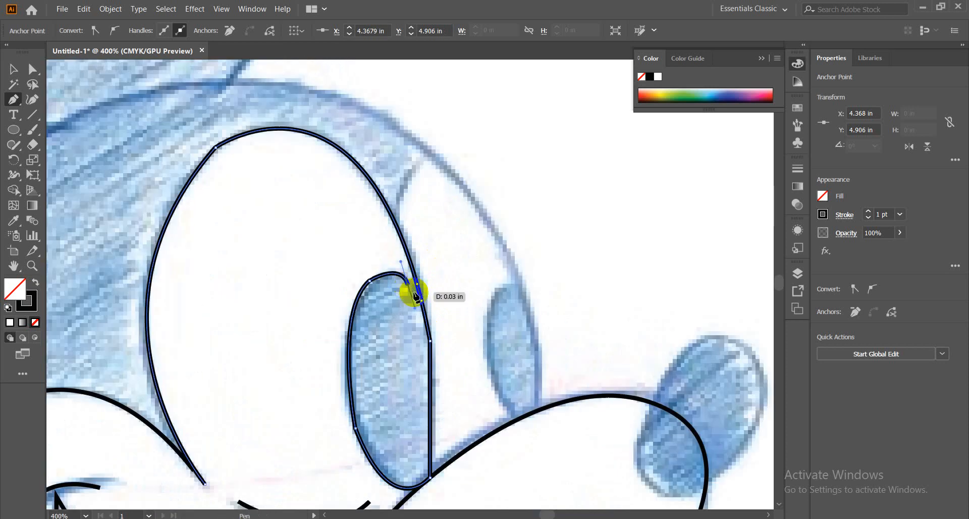
left_click_drag(420, 295, 433, 329)
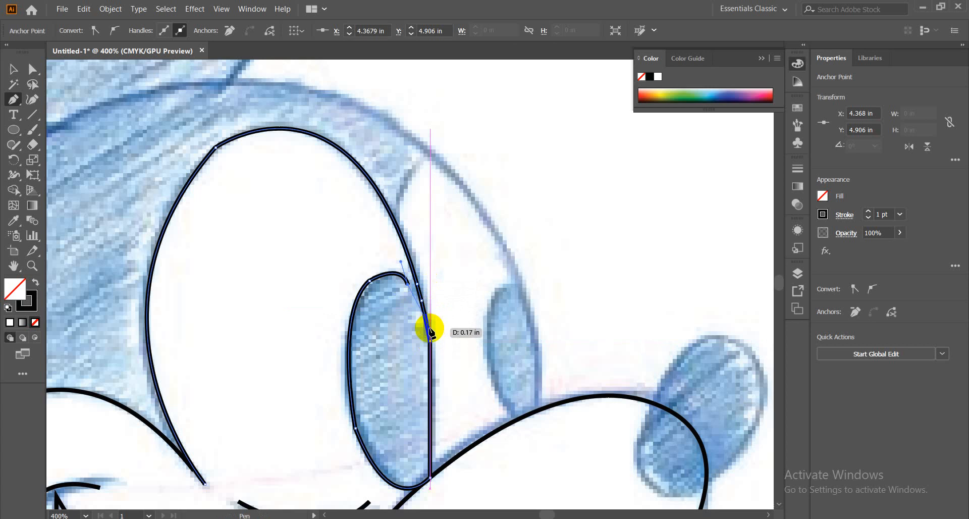
mouse_move(431, 332)
left_mouse_down()
mouse_move(430, 343)
mouse_move(465, 346)
mouse_move(425, 314)
mouse_move(424, 331)
mouse_move(447, 357)
mouse_move(433, 346)
left_mouse_up()
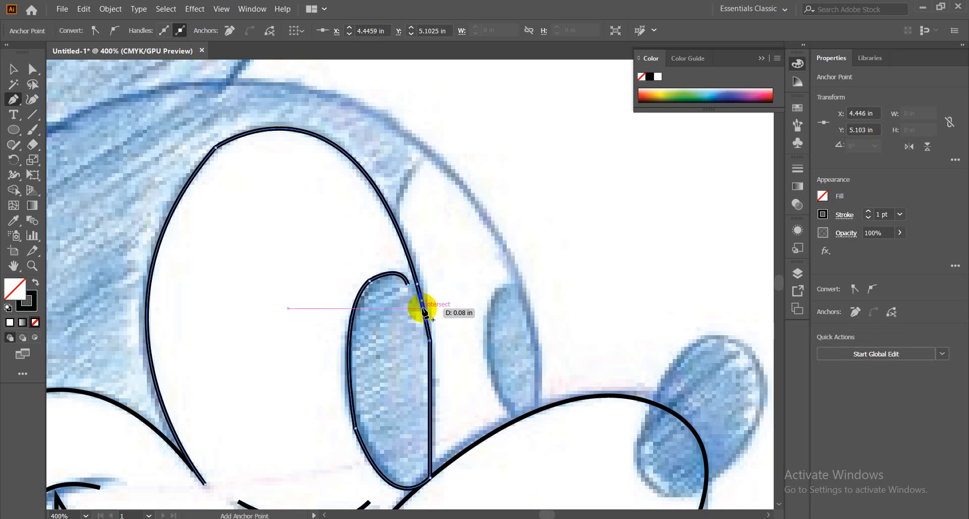
left_click(420, 303)
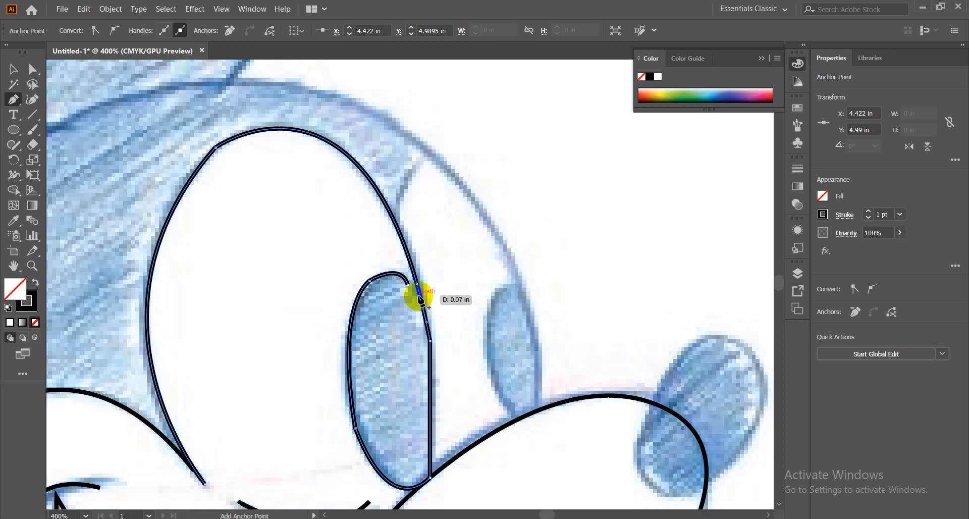
key("ctrl+z")
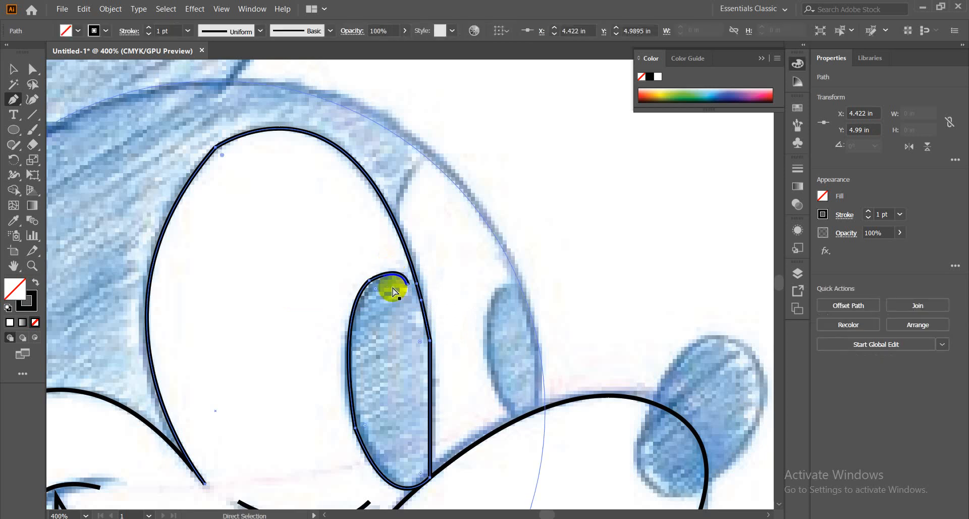
Step: Undo the large pupil's short top segment, redraw it as a curve meeting the eye's front outline, and deselect the path
key("ctrl+z")
key("ctrl+z")
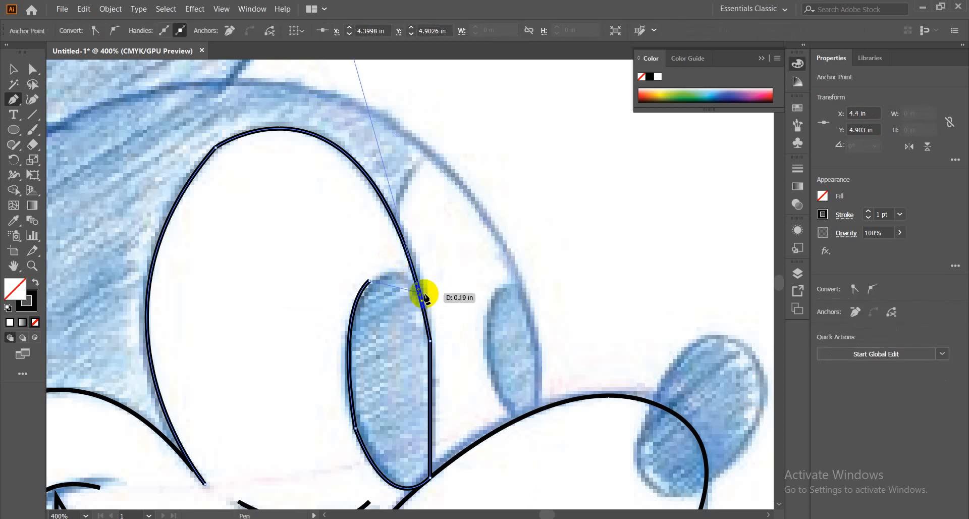
mouse_move(424, 297)
left_mouse_down()
mouse_move(426, 320)
mouse_move(440, 330)
left_mouse_up()
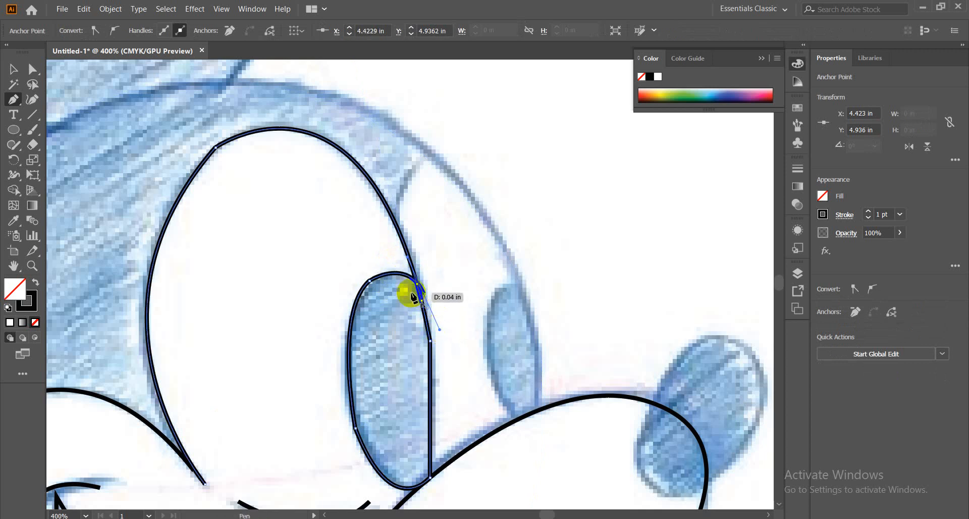
left_click(10, 71)
left_click(570, 226)
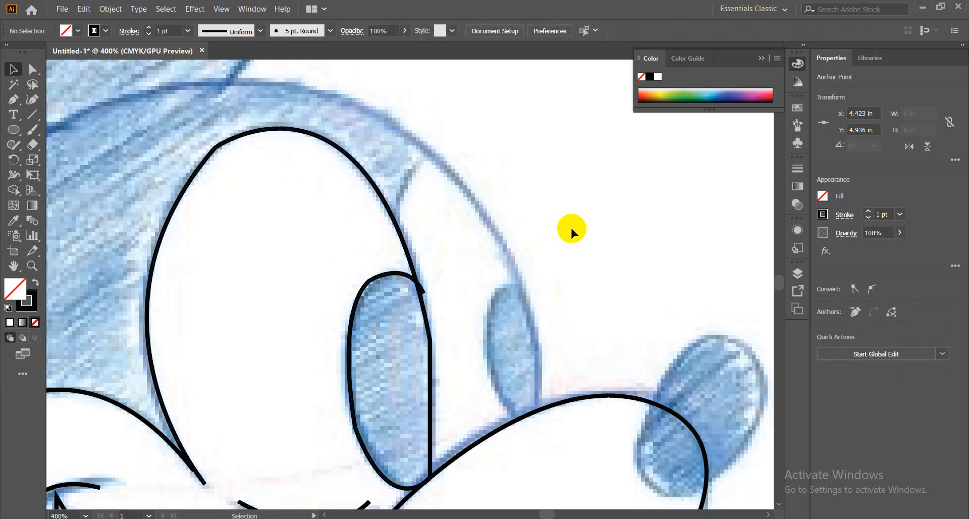
Step: Trace the small eye with the Pen tool from the large eye's outline up to its peak and down to a corner at the snout line
left_click_drag(571, 225, 433, 268)
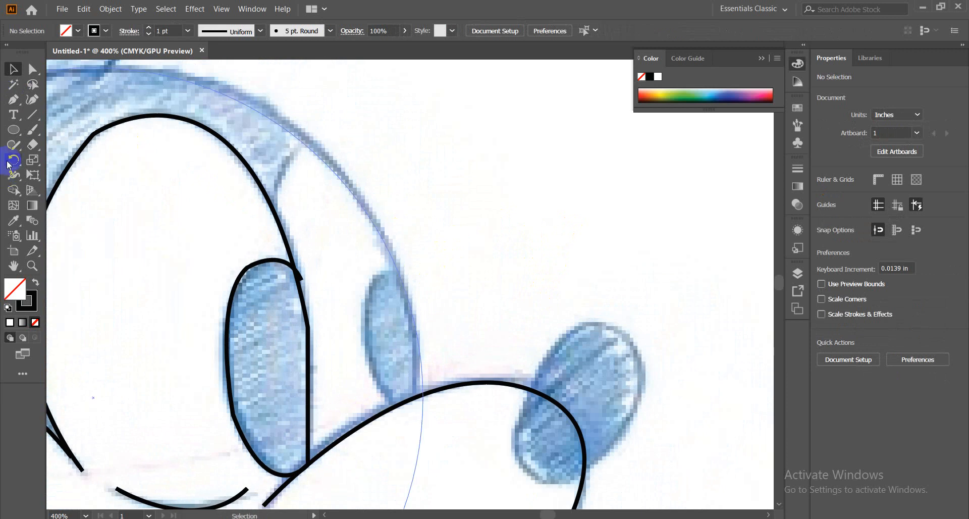
left_click(14, 101)
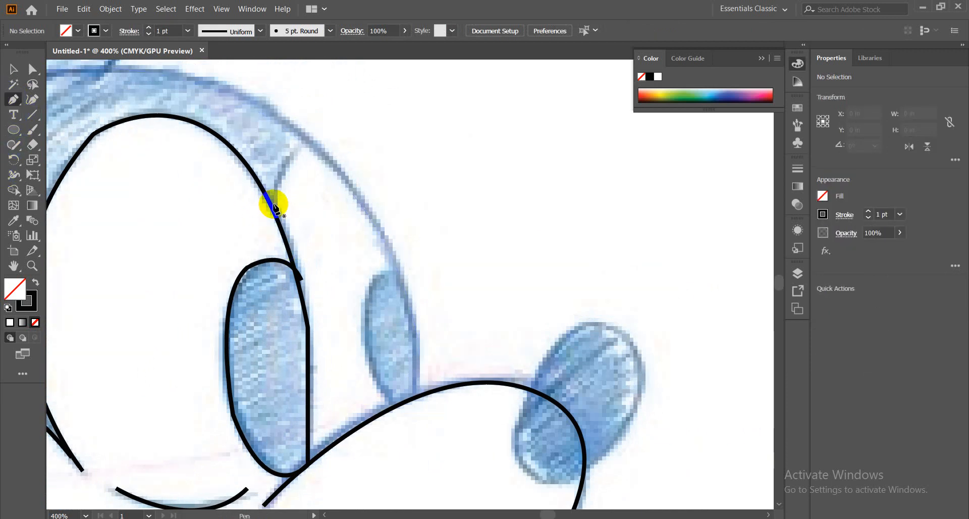
left_click_drag(272, 207, 335, 131)
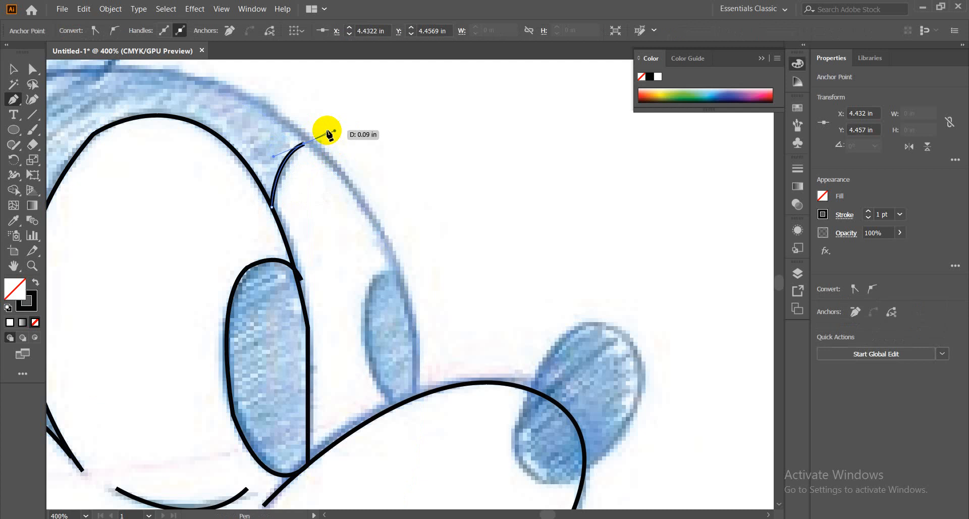
left_click(304, 145)
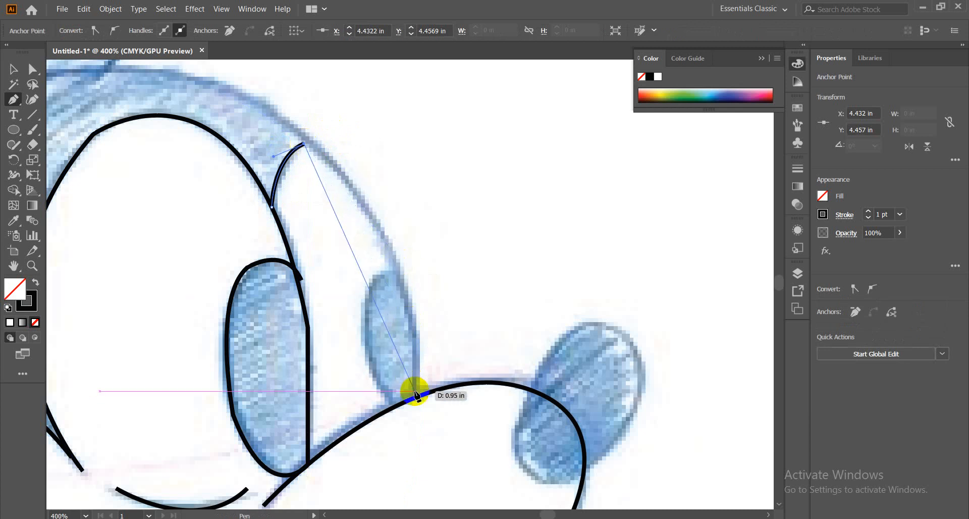
left_click_drag(415, 394, 416, 435)
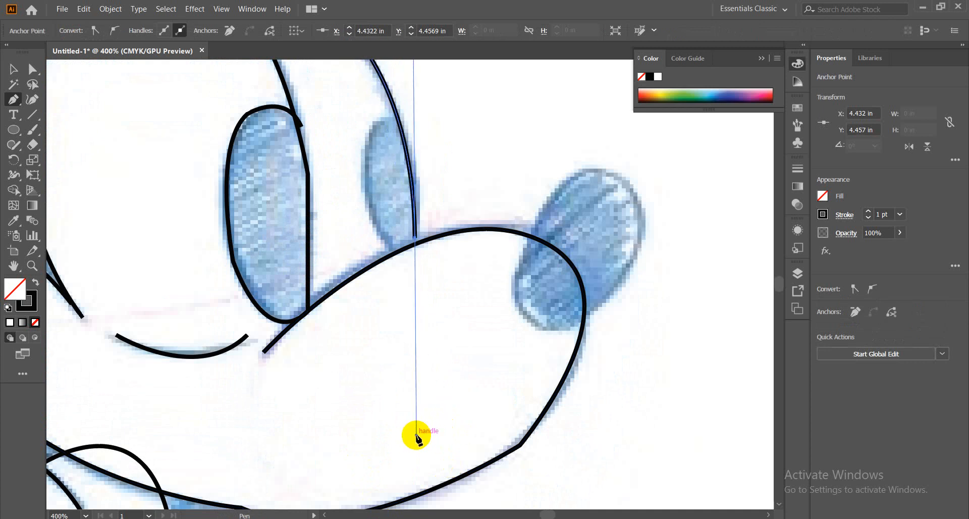
scroll(411, 393, "down", 1)
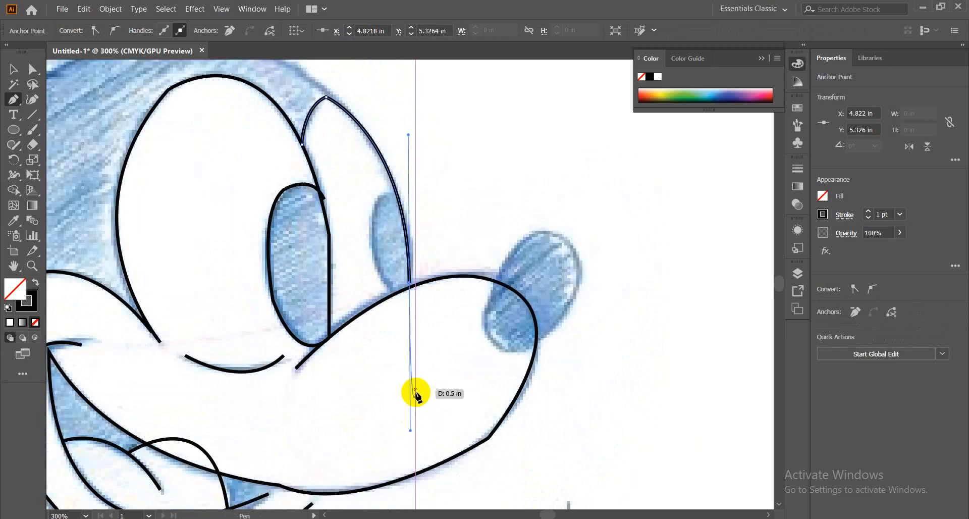
left_click(410, 283)
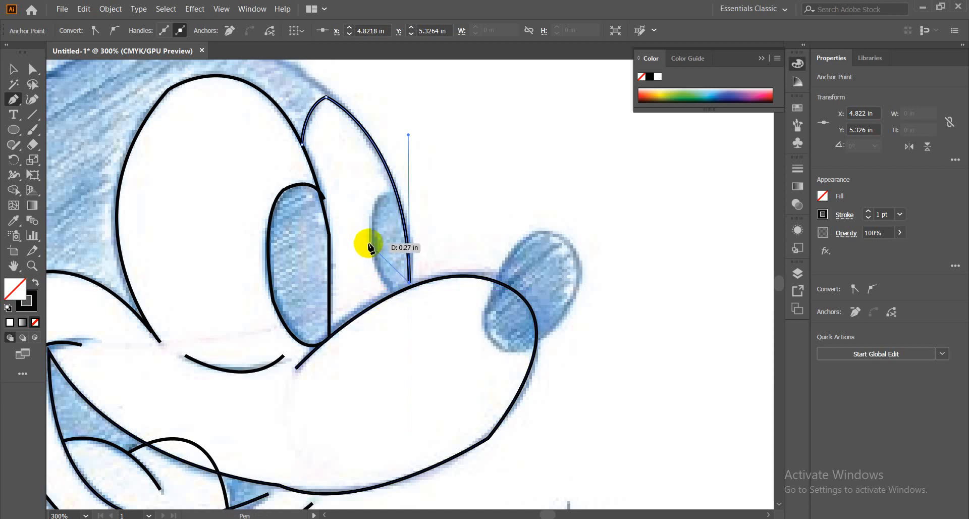
Step: Continue the small eye's path around its pupil's bottom, rear edge and top back to the eye's front outline, and deselect it
left_click_drag(381, 198, 366, 166)
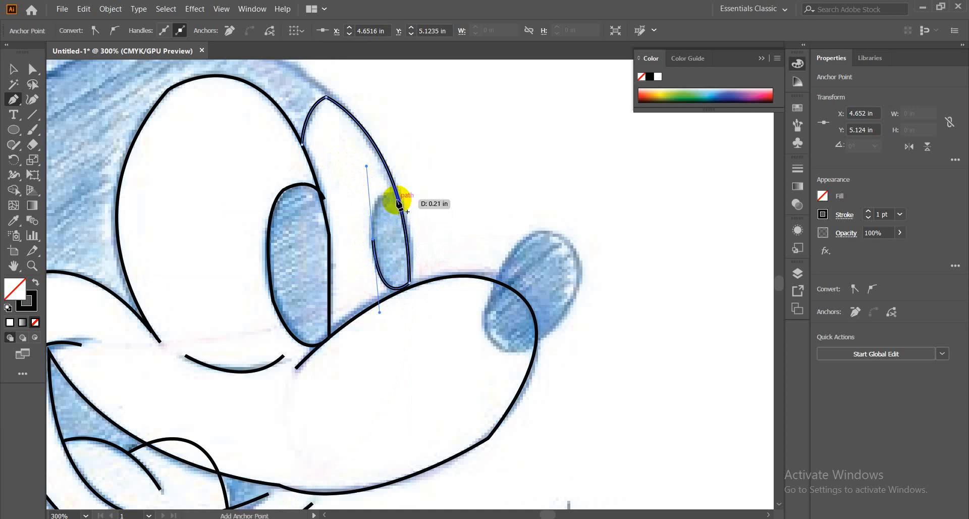
left_click(374, 239)
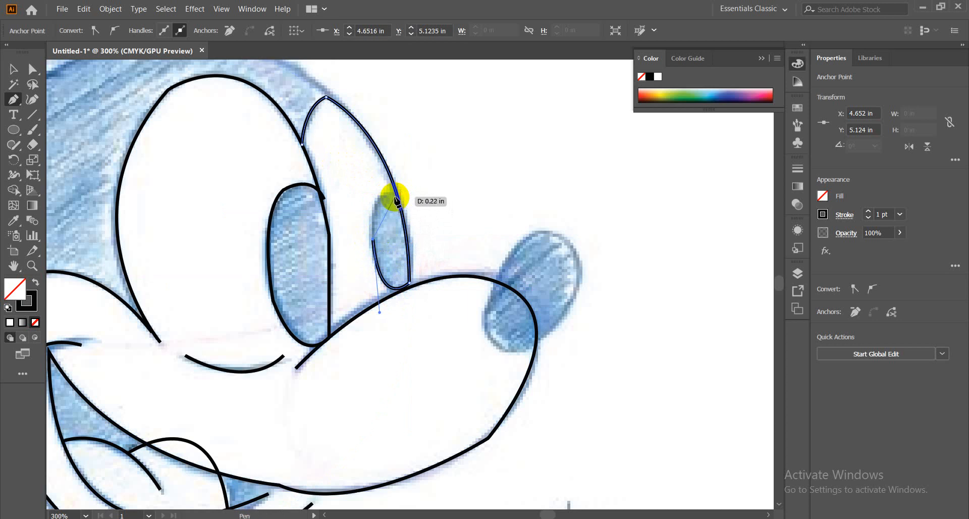
left_click_drag(396, 199, 411, 210)
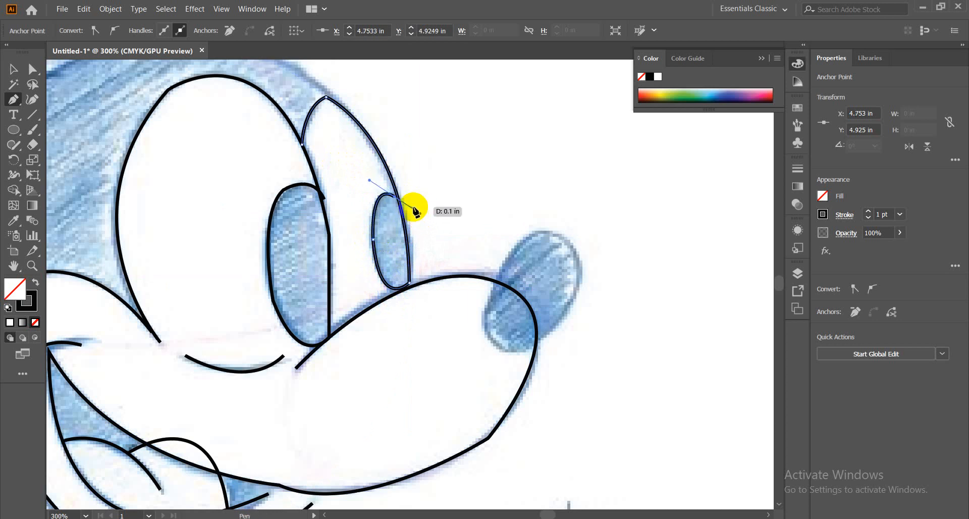
key("v")
left_click(446, 144)
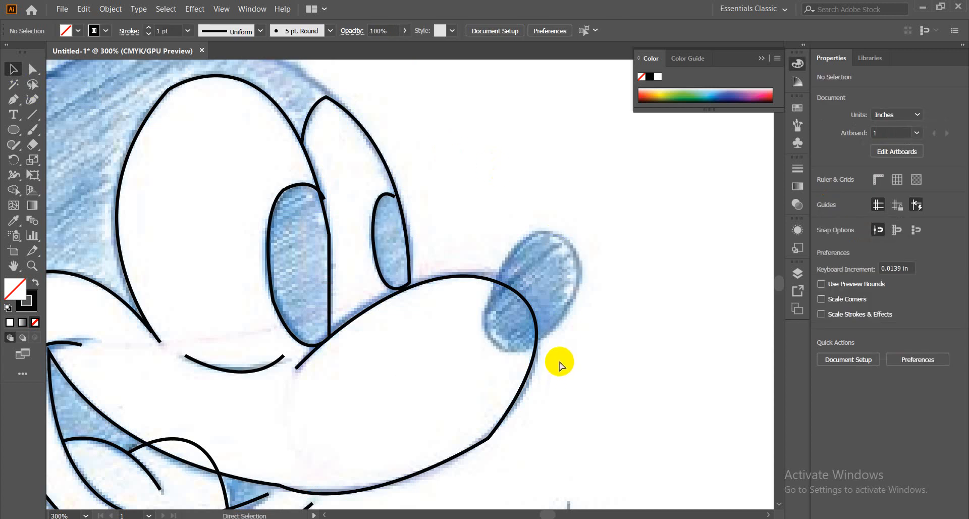
Step: Unlock all locked objects to free the sketch image
key("ctrl+0")
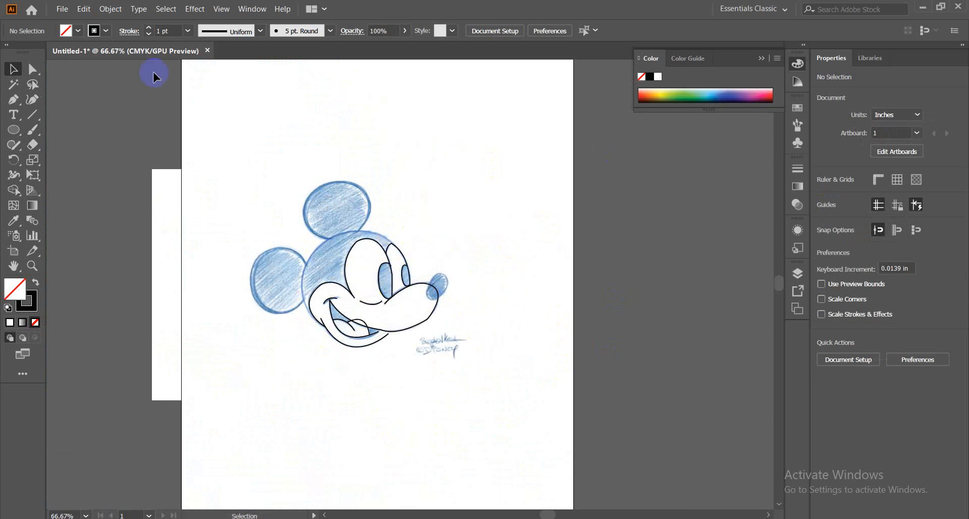
left_click(84, 9)
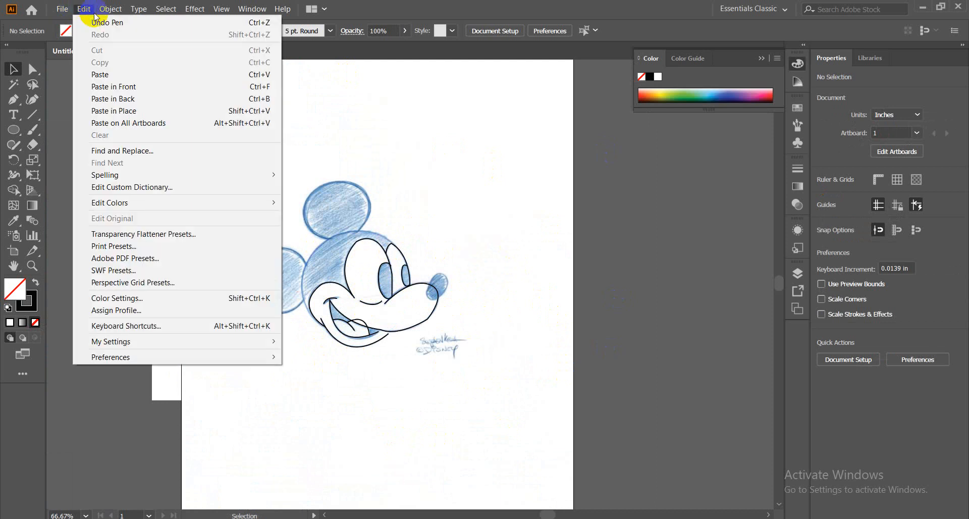
mouse_move(110, 8)
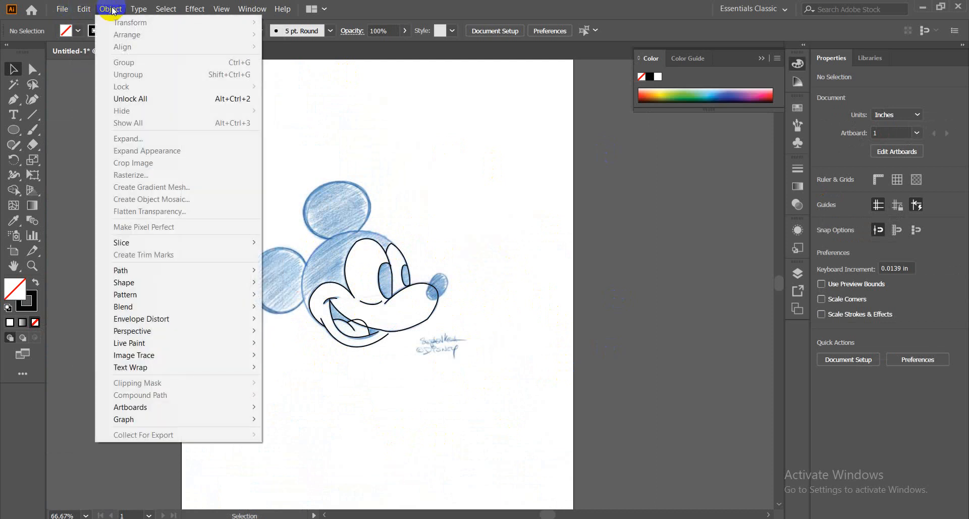
left_click(148, 100)
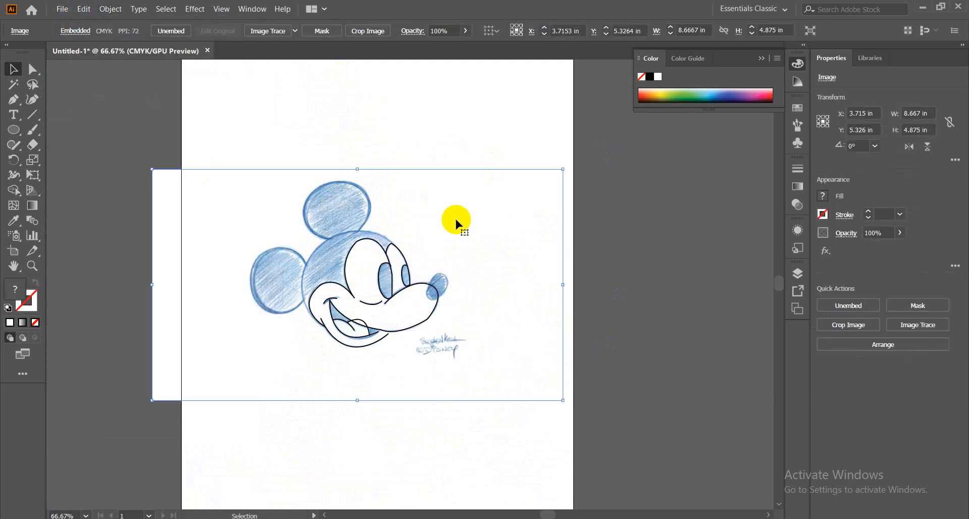
Step: Move the sketch image off the artboard beside the traced line art and deselect it
mouse_move(455, 219)
left_mouse_down()
mouse_move(504, 219)
mouse_move(472, 225)
left_mouse_up()
key("ctrl+z")
key("ctrl+minus")
key("ctrl+minus")
left_click_drag(495, 258, 262, 258)
left_click(378, 342)
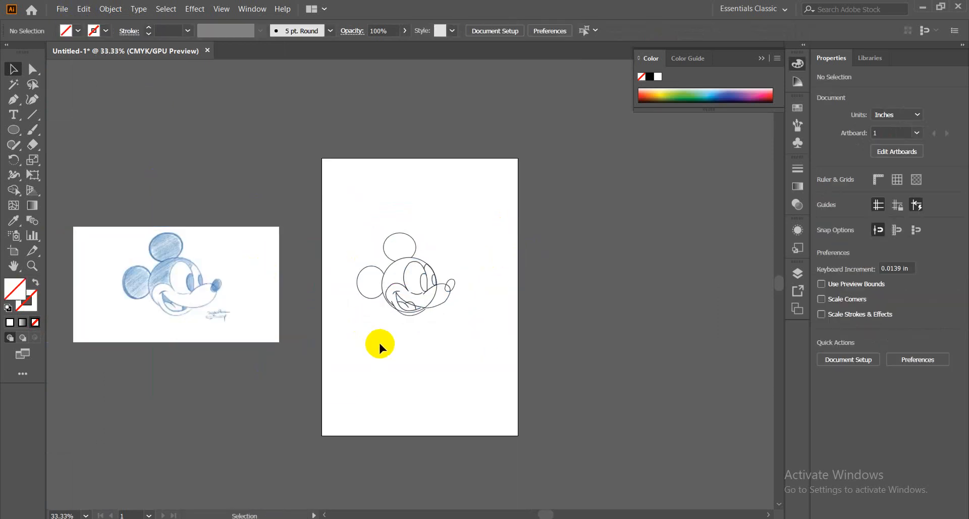
Step: Swap fill and stroke on both ear ellipses to give them a black fill and white stroke
key("ctrl+plus")
key("ctrl+plus")
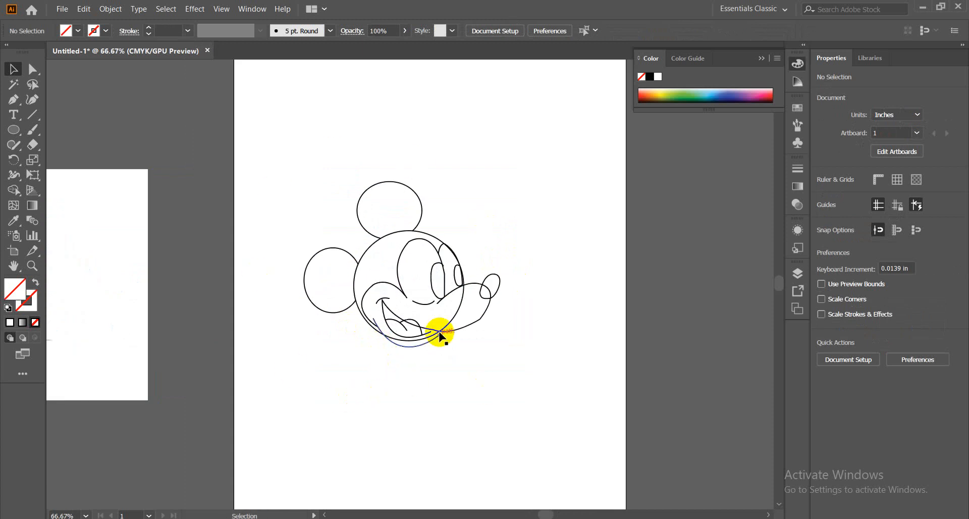
left_click_drag(316, 224, 327, 280)
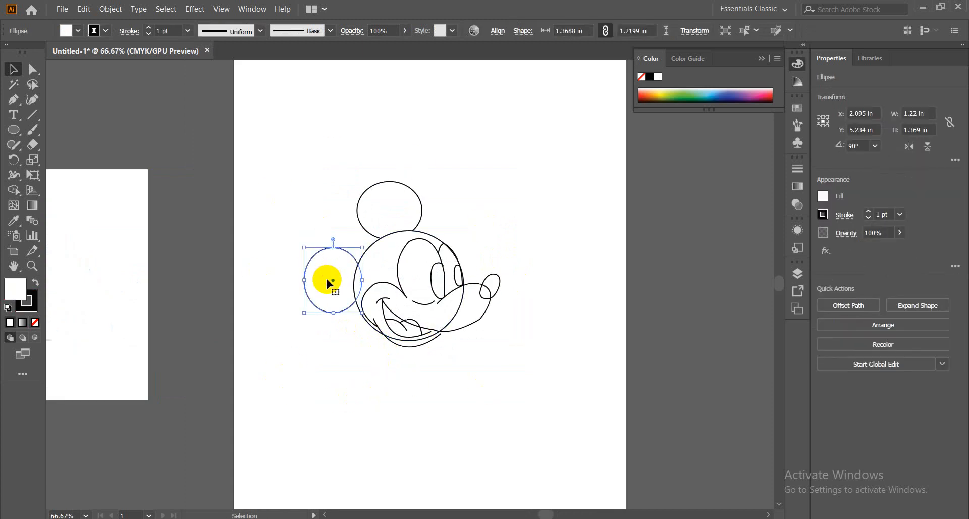
left_click(35, 284)
left_click(386, 217)
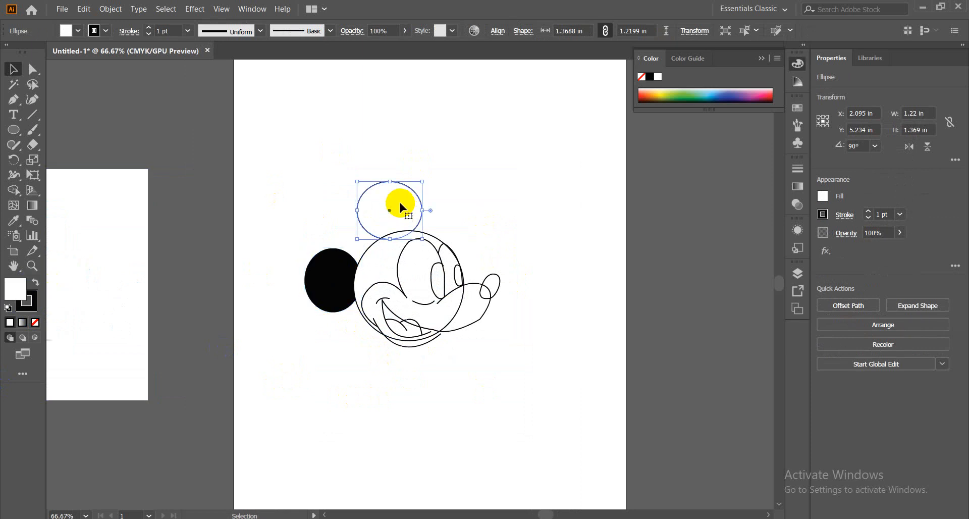
left_click(35, 284)
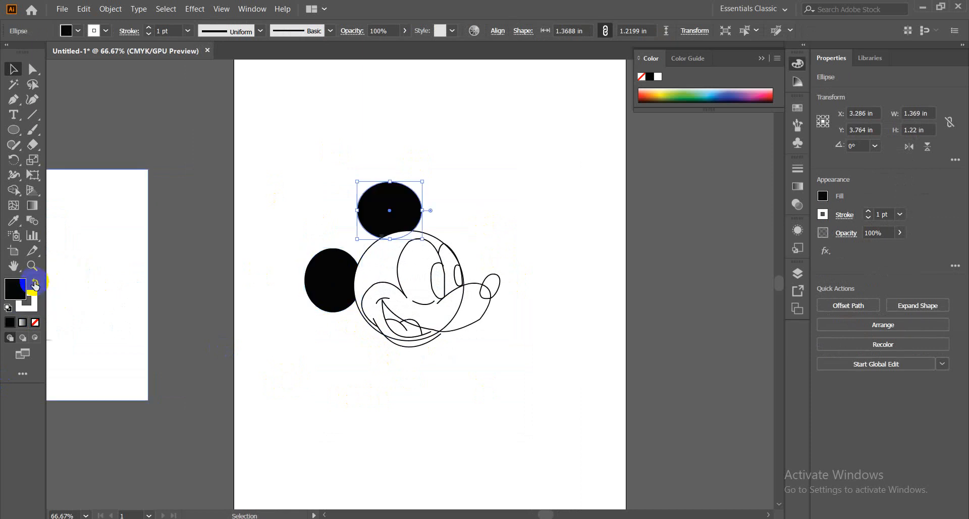
left_click(328, 400)
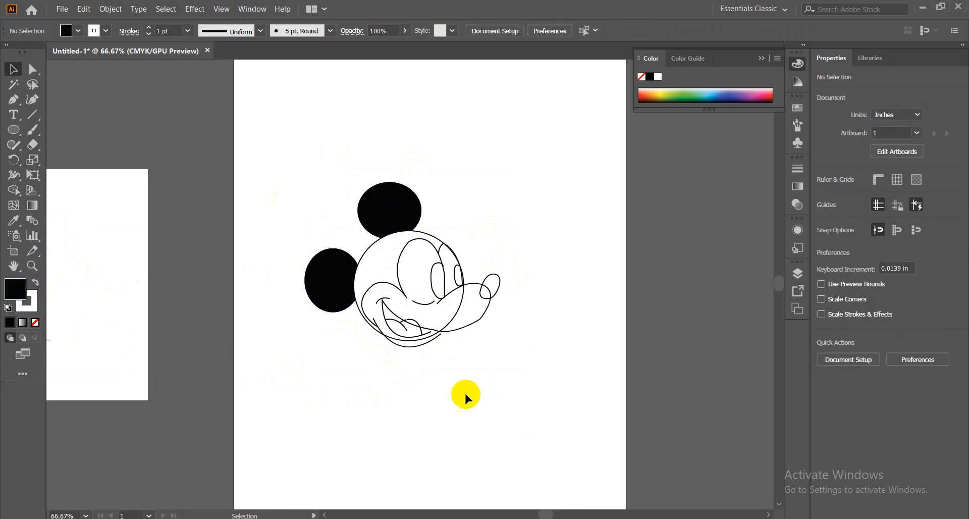
Step: Swap fill and stroke on the nose shape to give it a black fill and white stroke, and deselect it
left_click(496, 279)
left_click(34, 282)
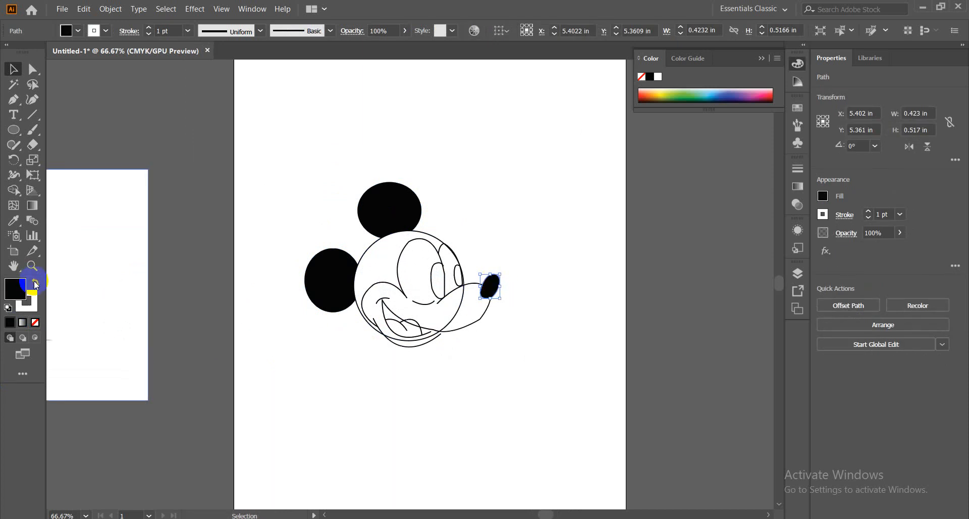
left_click(561, 429)
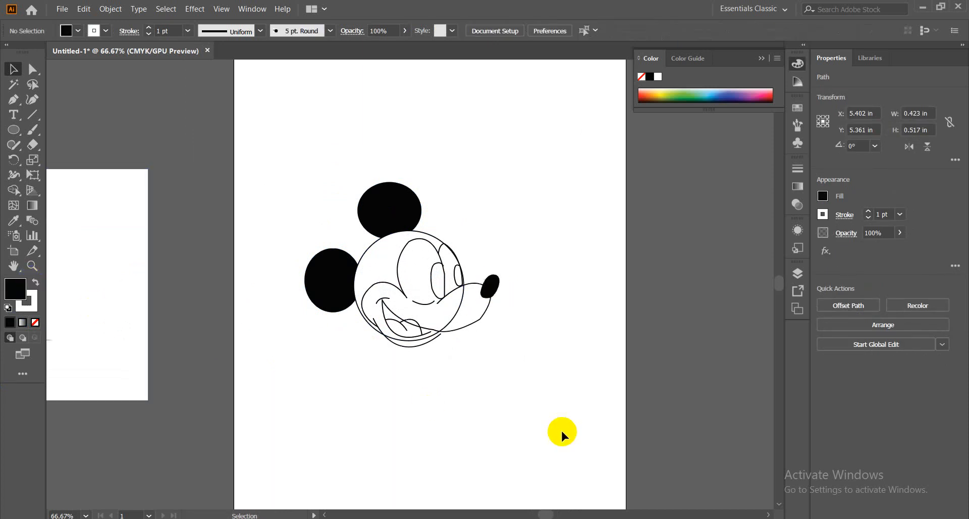
Step: Swap fill and stroke on the head ellipse to give it a black fill and white stroke
left_click(420, 253)
left_click(341, 351)
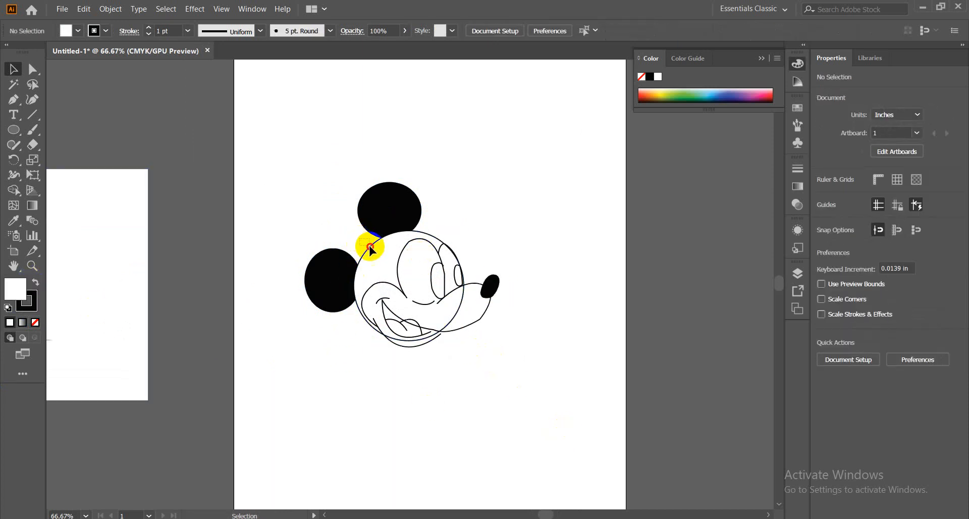
left_click(373, 254)
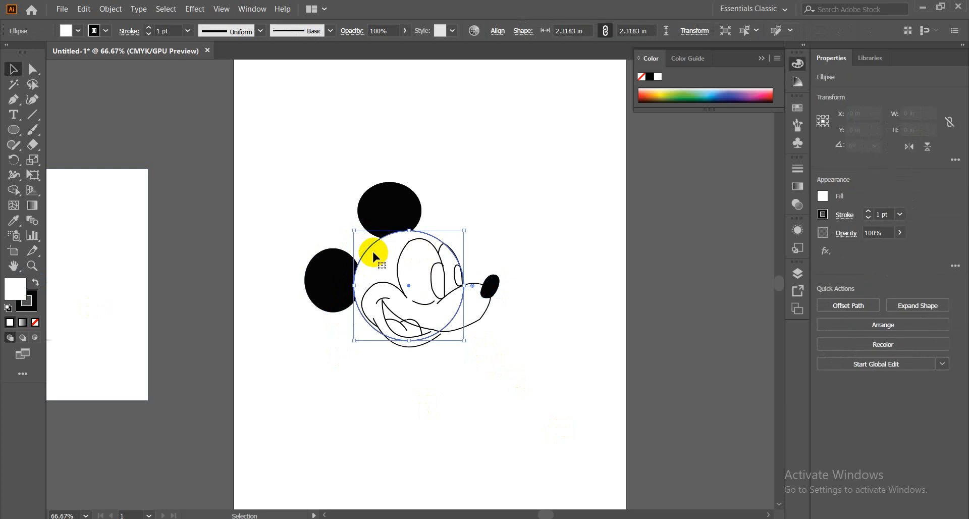
left_click(37, 282)
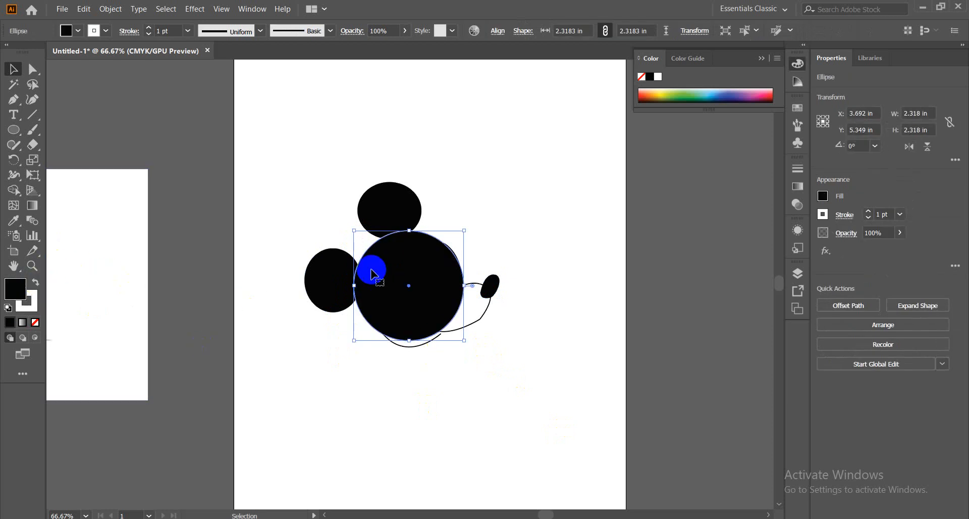
Step: Send the head ellipse to the back of the stacking order and deselect it
right_click(372, 271)
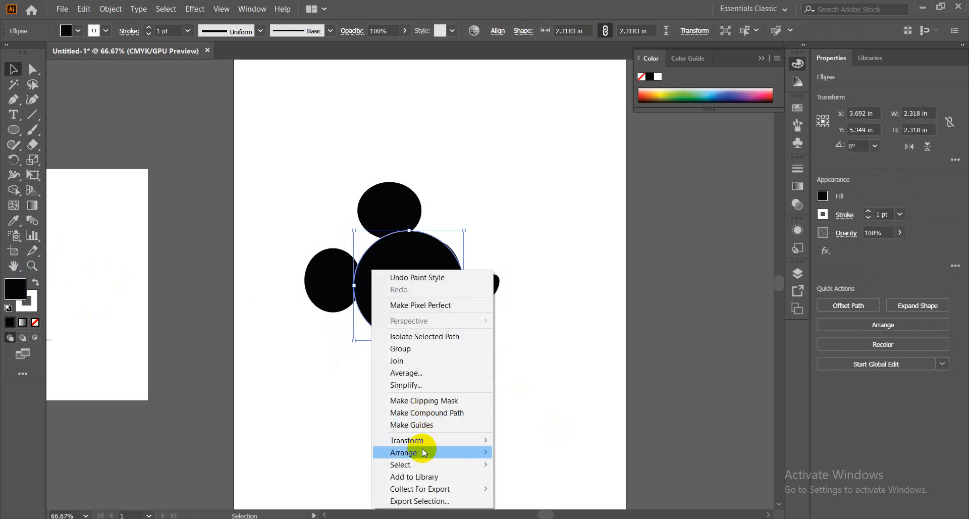
mouse_move(423, 453)
left_click(525, 488)
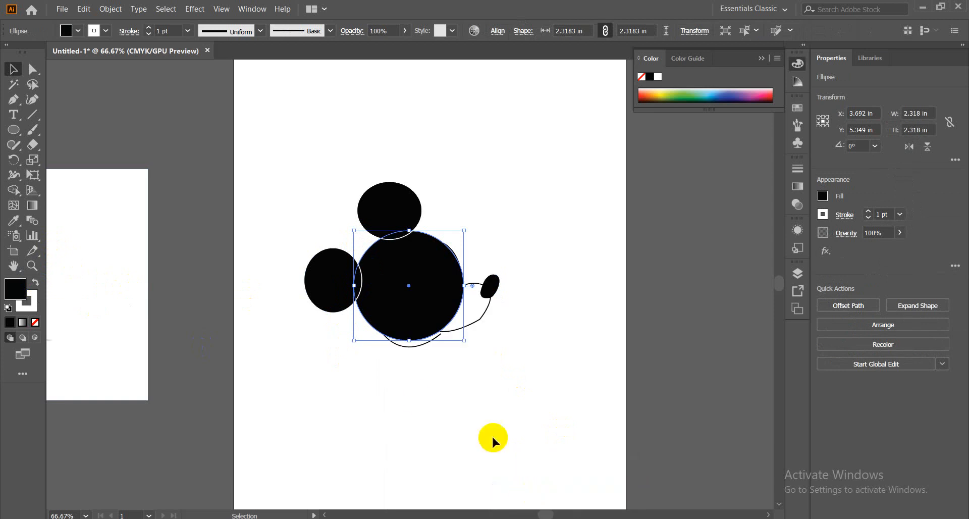
left_click(418, 399)
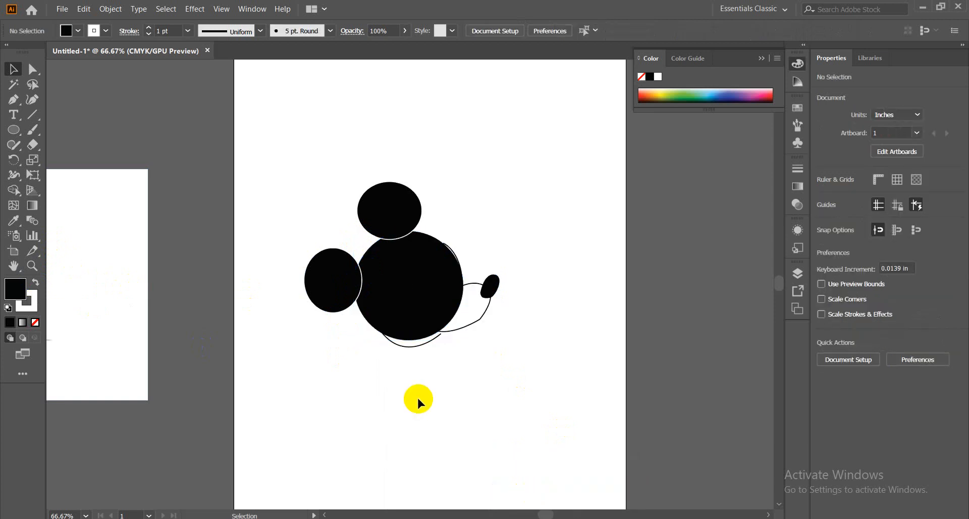
Step: Send both ear ellipses to the back, behind the head, and deselect them
left_click(318, 287)
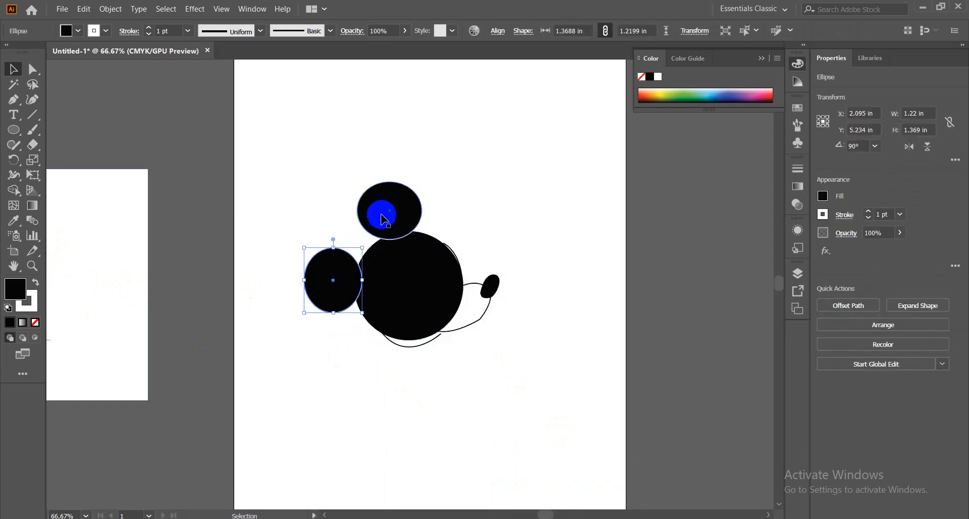
left_click(388, 215, "shift")
right_click(389, 212)
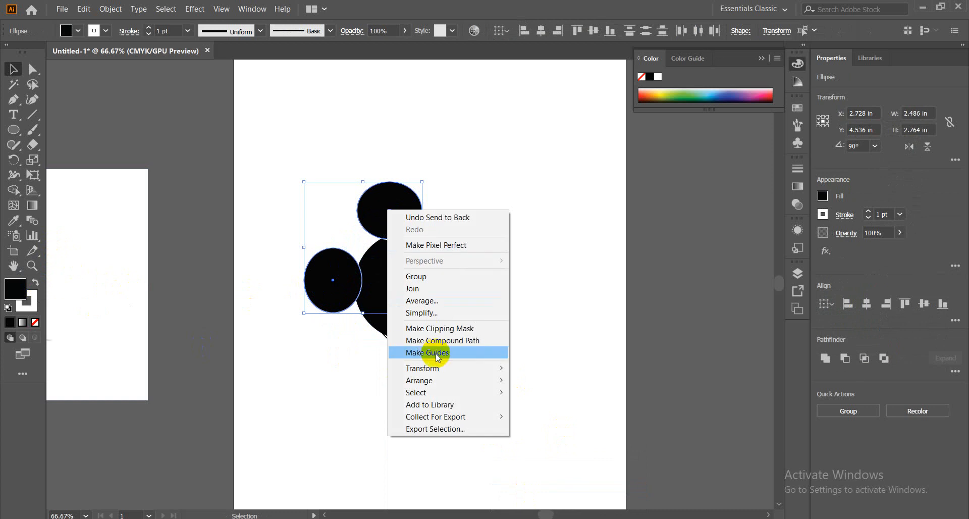
mouse_move(444, 381)
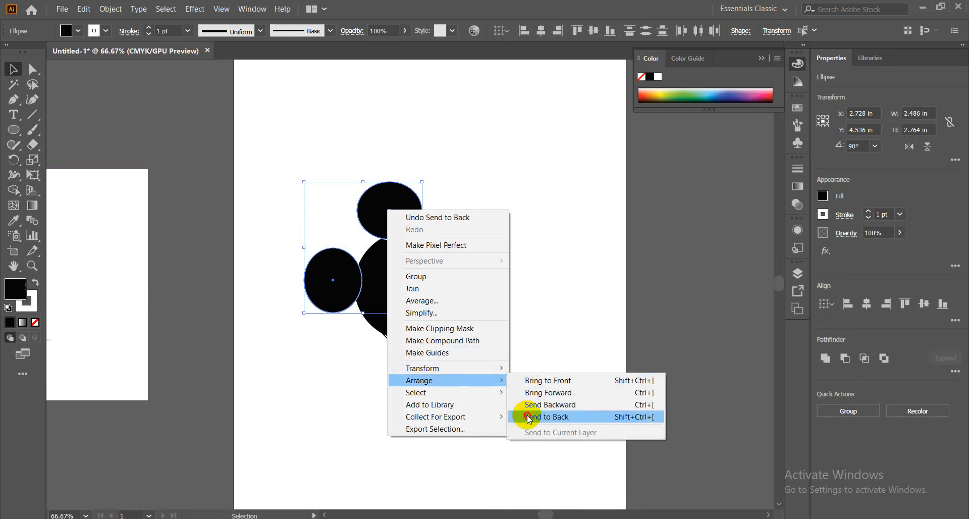
left_click(522, 419)
left_click(419, 407)
Step: Remove the stroke from the head ellipse and deselect it
left_click(383, 277)
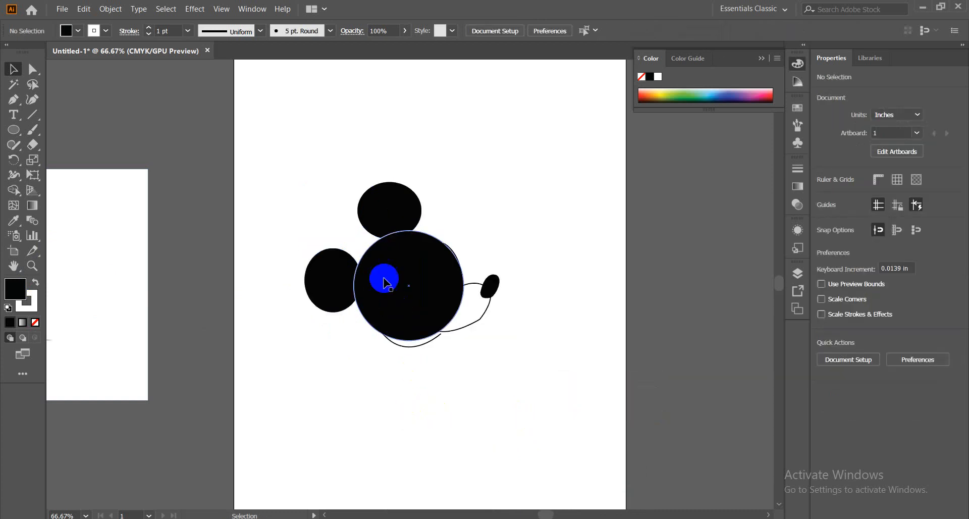
left_click(37, 325)
left_click(406, 449)
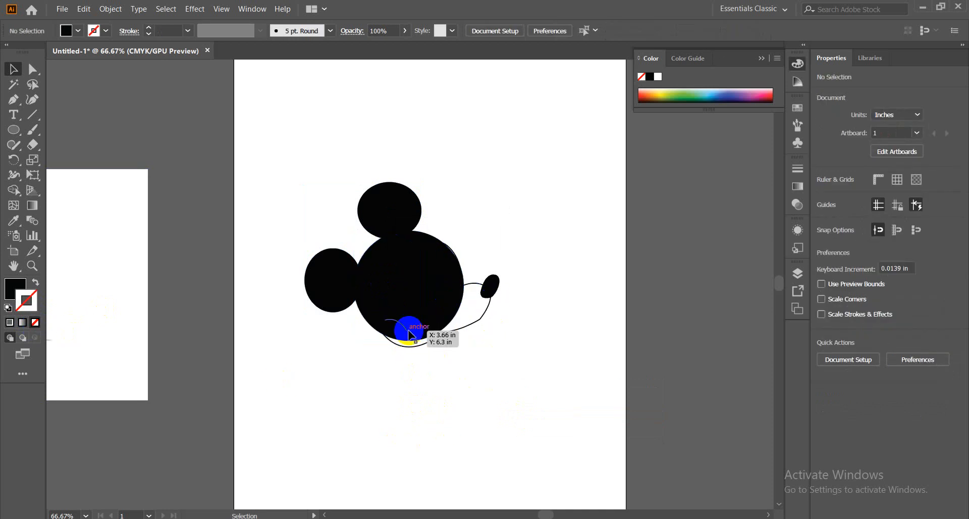
Step: Fill the head ellipse with white sampled from the artboard using the Eyedropper, and deselect it
left_click(385, 287)
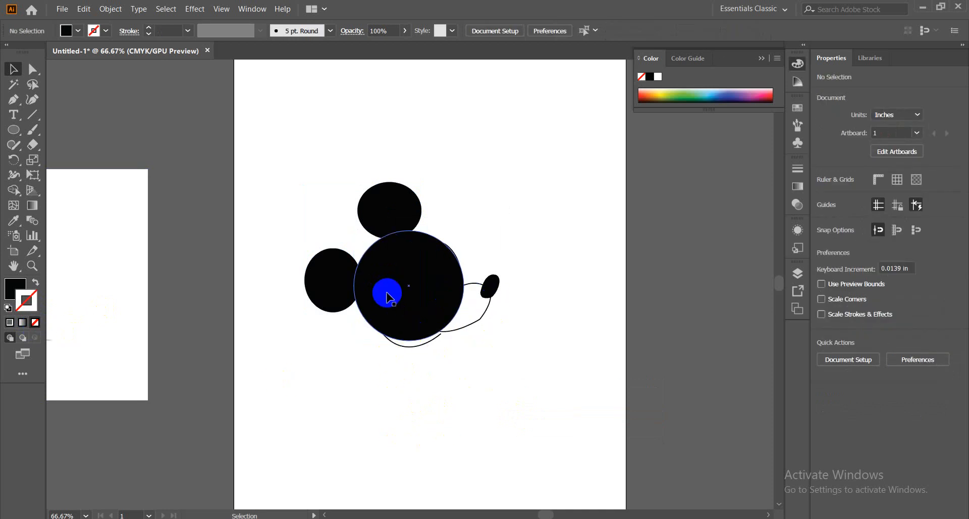
left_click(19, 227)
left_click(318, 432)
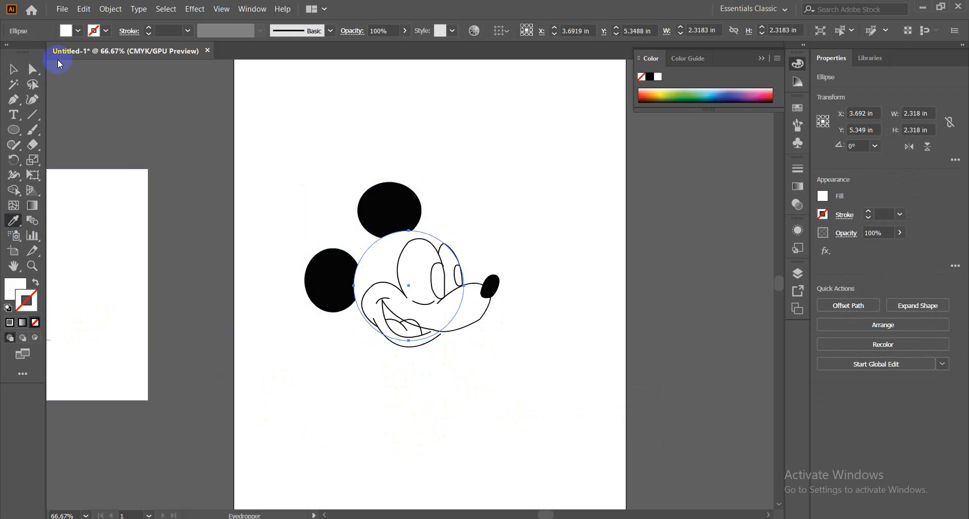
left_click(19, 68)
left_click(356, 437)
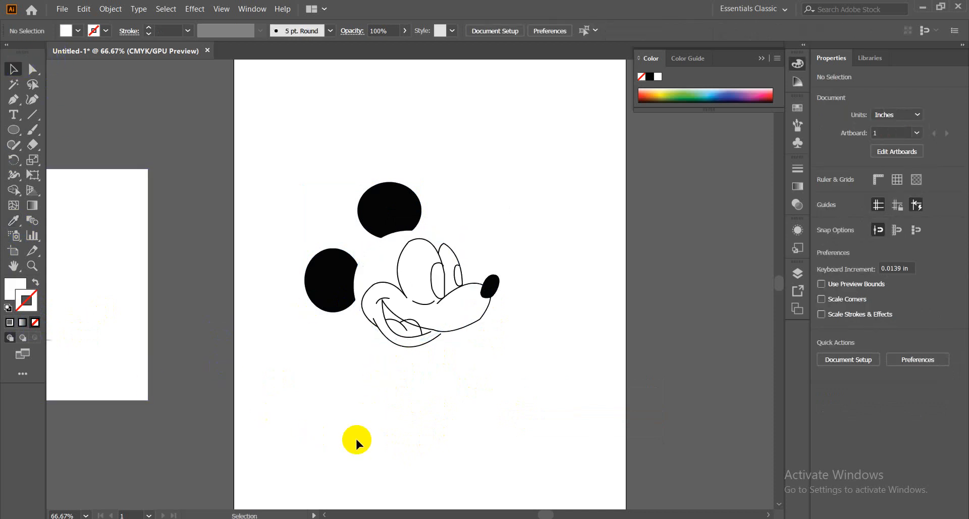
Step: Set the head ellipse's fill colour to light gray C4C4C4 and deselect it
key("ctrl+plus")
key("ctrl+plus")
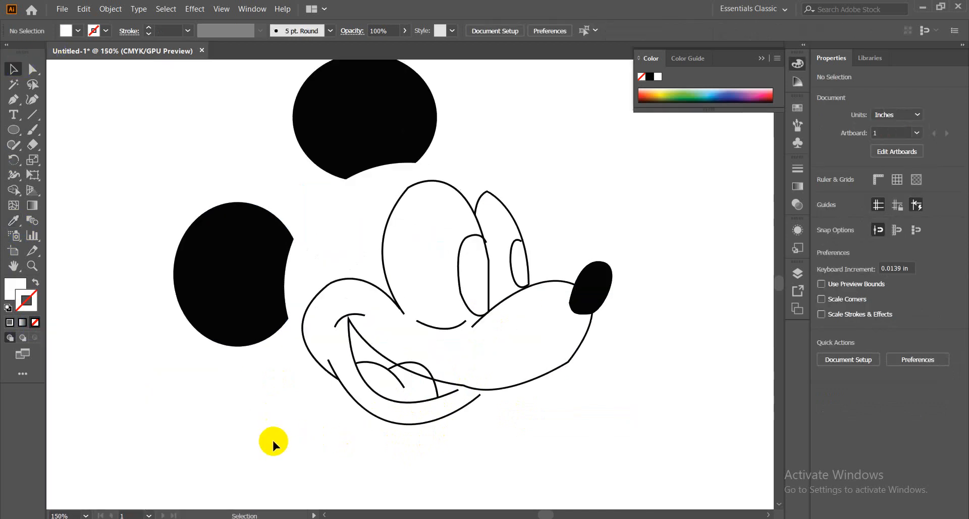
left_click(347, 227)
double_click(10, 288)
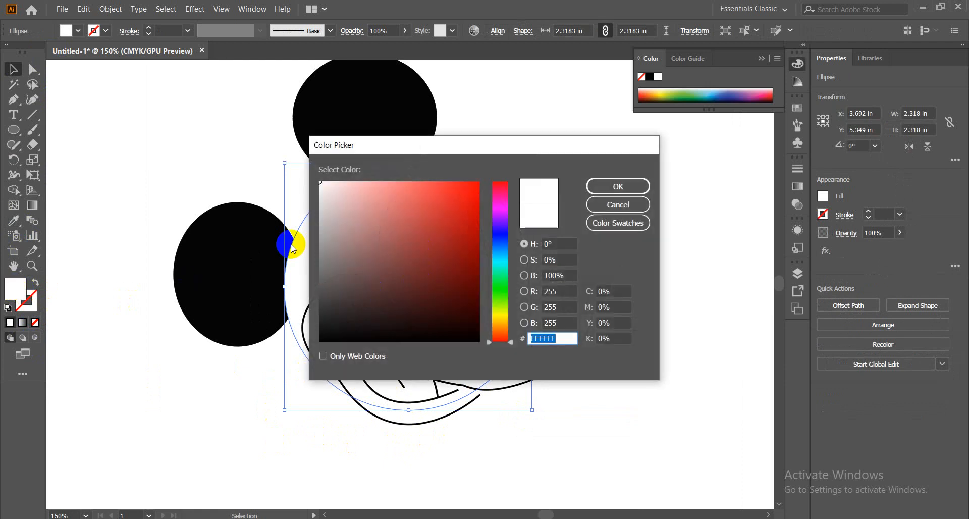
left_click(319, 217)
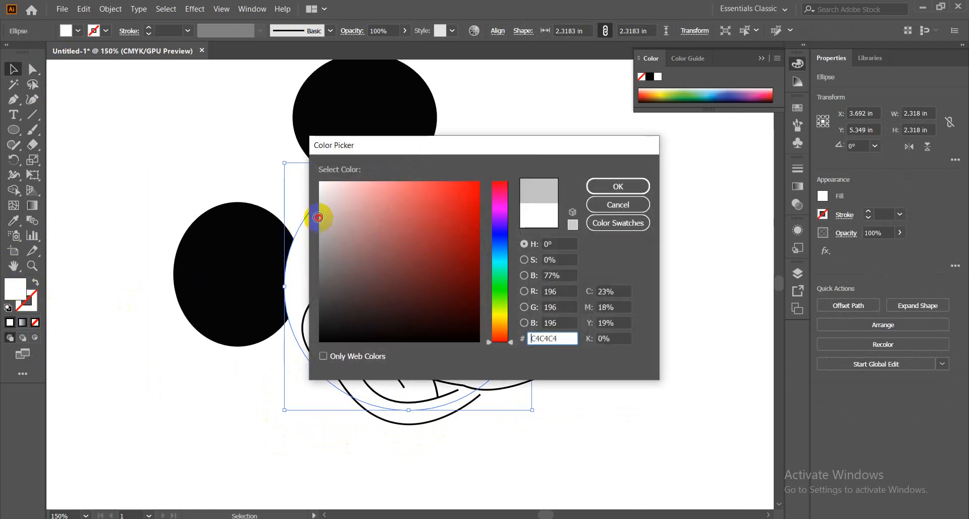
left_click(642, 186)
left_click(645, 207)
Step: Compare the coloured tracing with the reference sketch beside the artboard, briefly selecting all the traced shapes
scroll(657, 417, "down", 2)
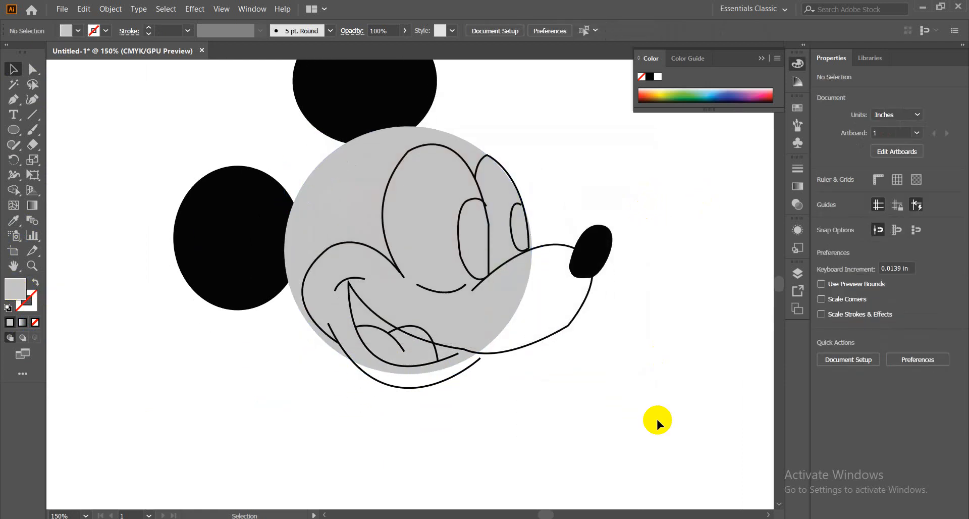
key("ctrl+minus")
key("ctrl+minus")
key("ctrl+minus")
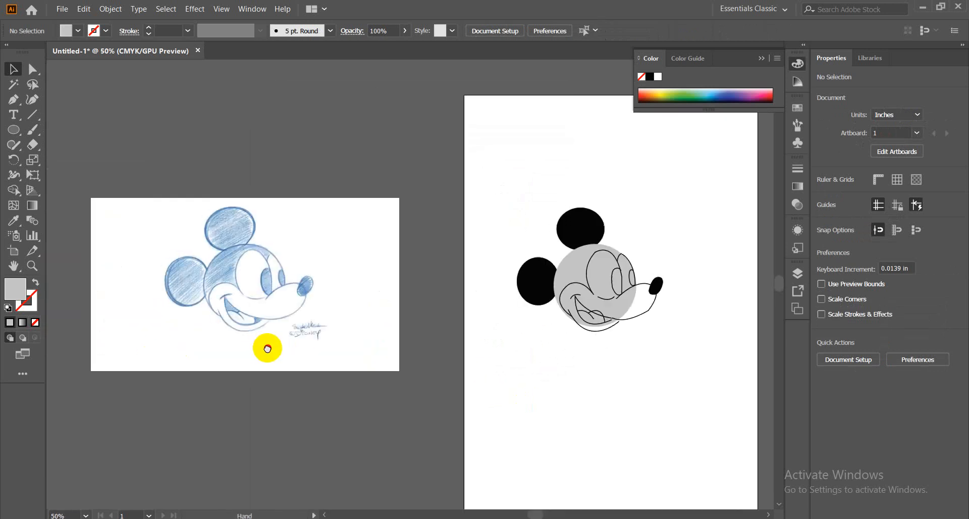
left_click_drag(95, 340, 273, 346)
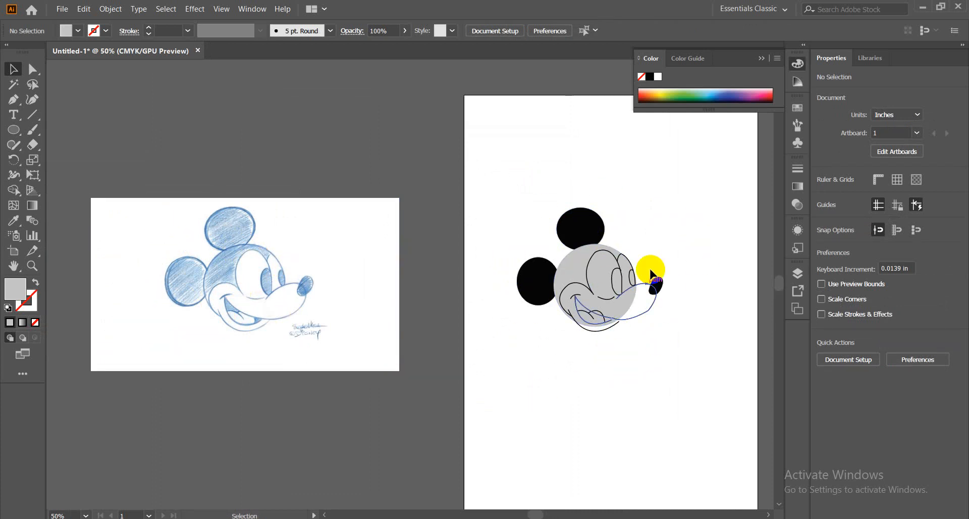
left_click(646, 223)
left_click_drag(510, 178, 663, 399)
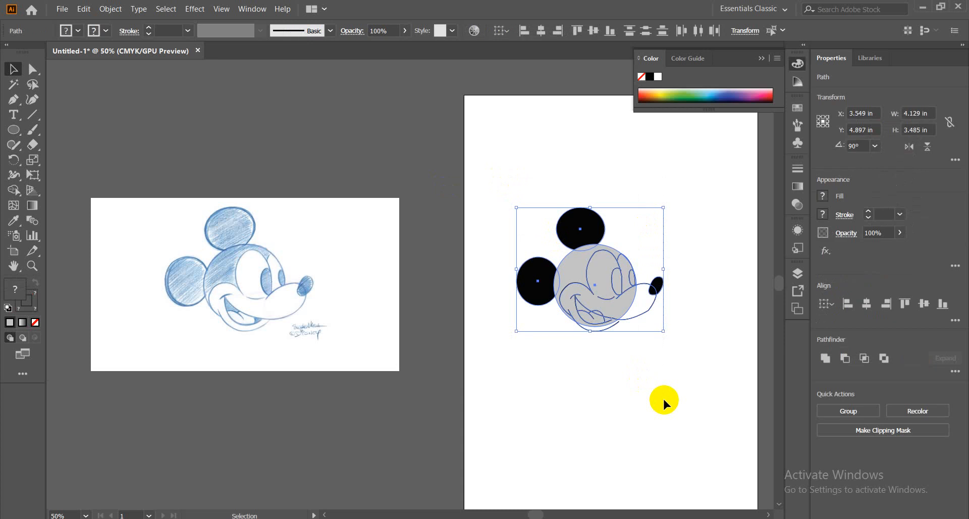
left_click(664, 400)
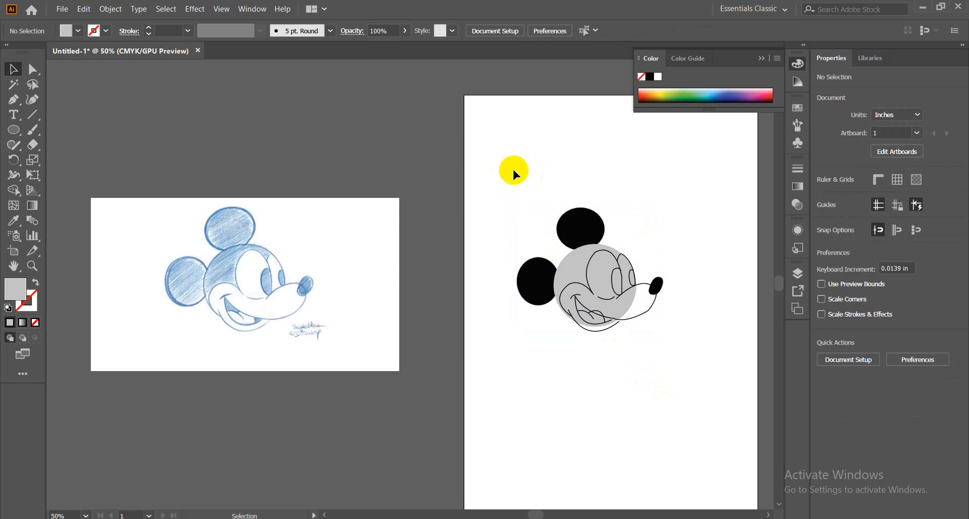
Step: Select all the traced artwork and merge the areas where both ears overlap the head into the head with Shape Builder
left_click_drag(513, 189, 680, 414)
key("ctrl+plus")
key("ctrl+plus")
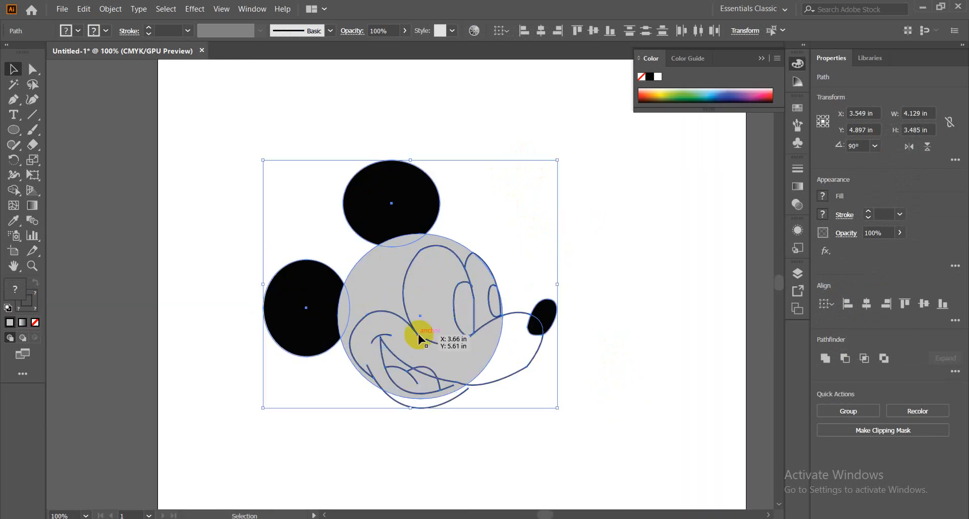
key("ctrl+minus")
key("ctrl+minus")
key("ctrl+minus")
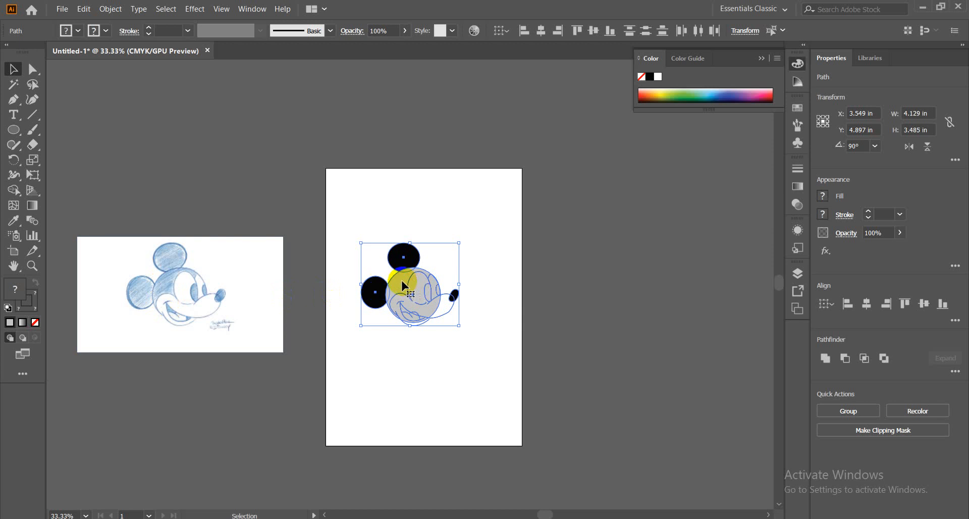
key("a")
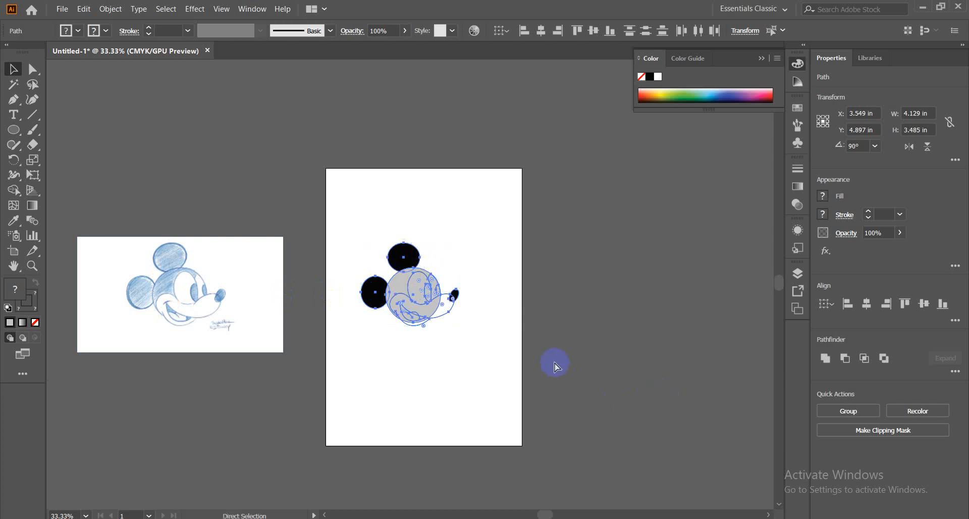
key("ctrl+plus")
key("ctrl+plus")
key("ctrl+plus")
key("v")
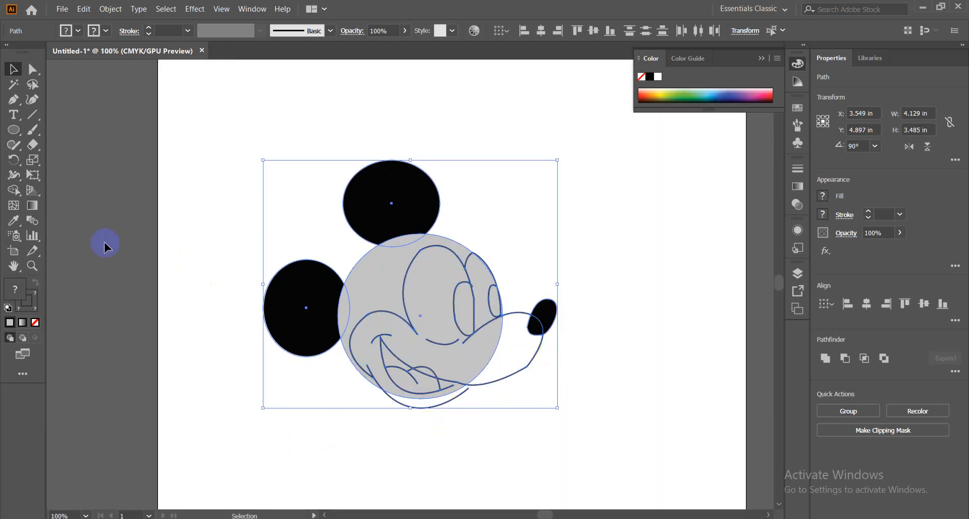
left_click(13, 191)
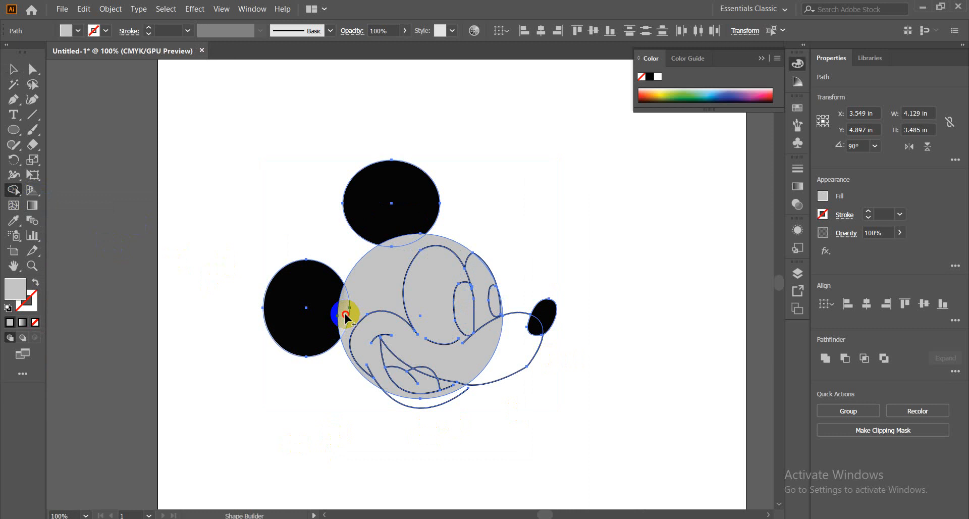
left_click_drag(346, 315, 408, 246)
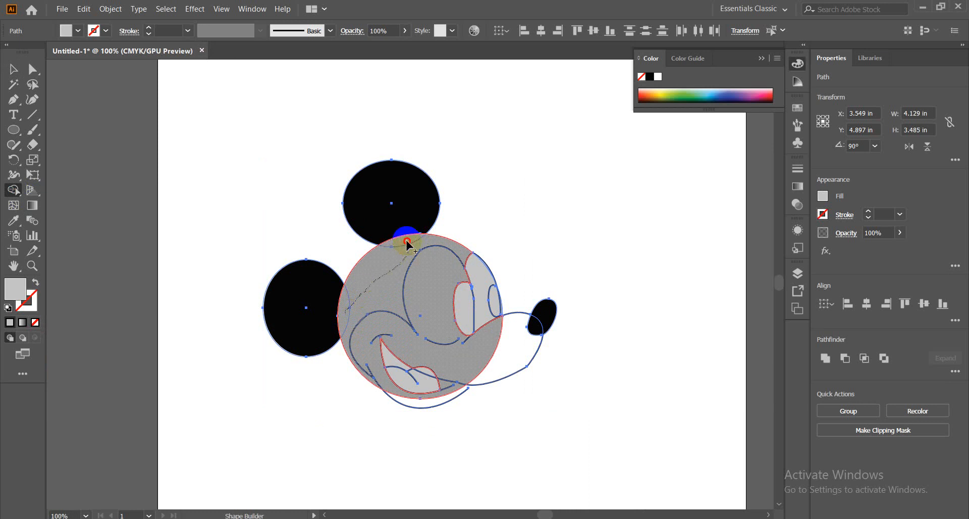
left_click_drag(407, 241, 406, 243)
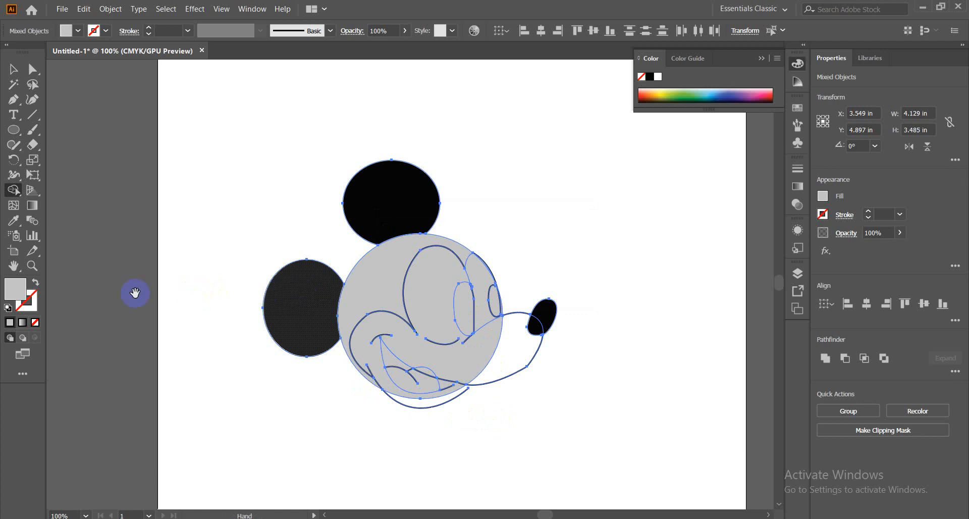
mouse_move(135, 292)
left_mouse_down()
mouse_move(526, 284)
mouse_move(197, 277)
left_mouse_up()
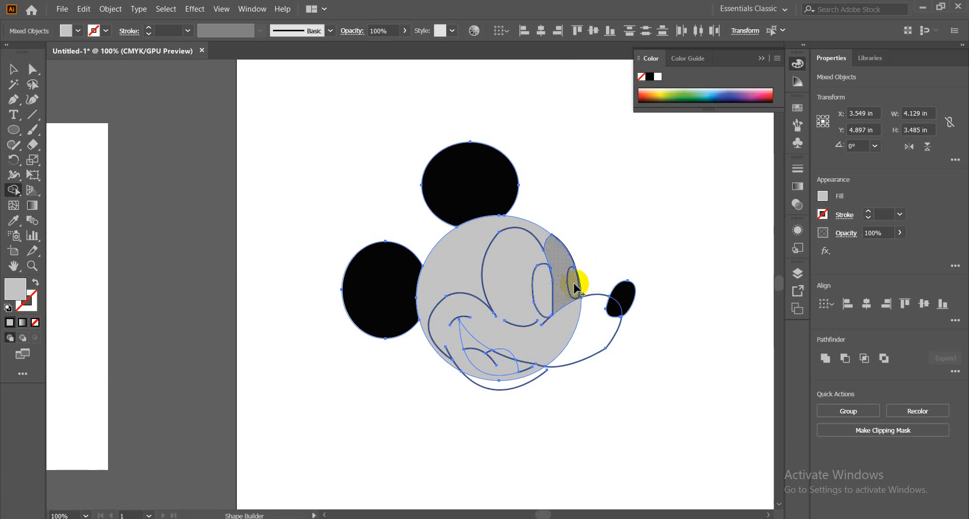
key("ctrl+plus")
key("ctrl+plus")
key("ctrl+plus")
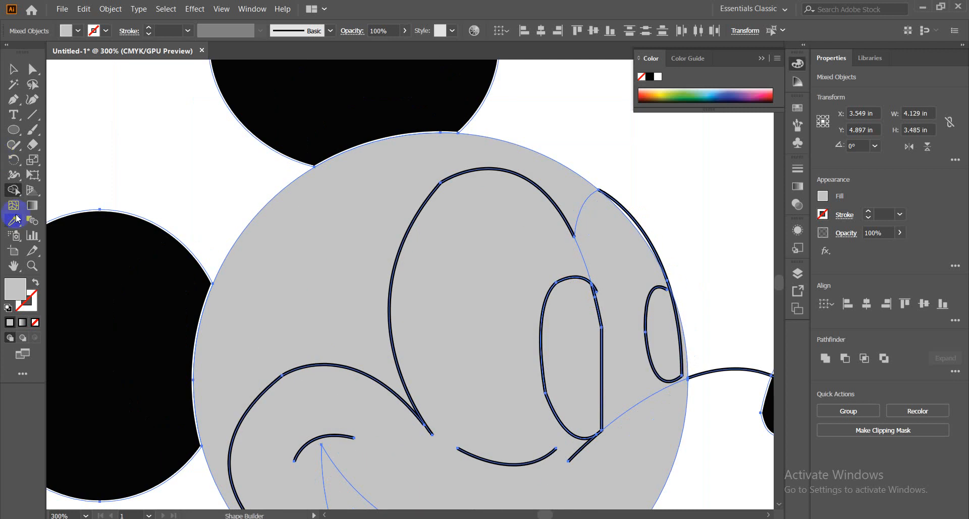
key("ctrl+0")
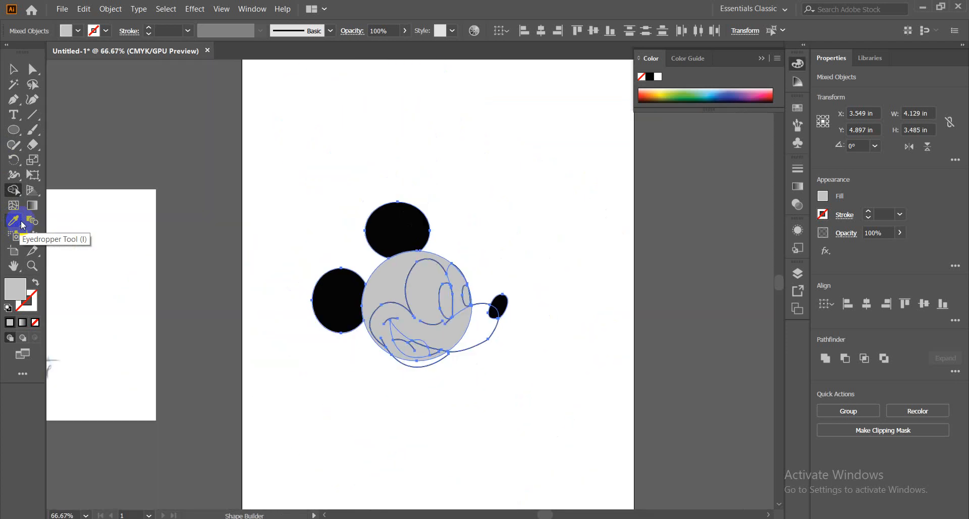
left_click(401, 270)
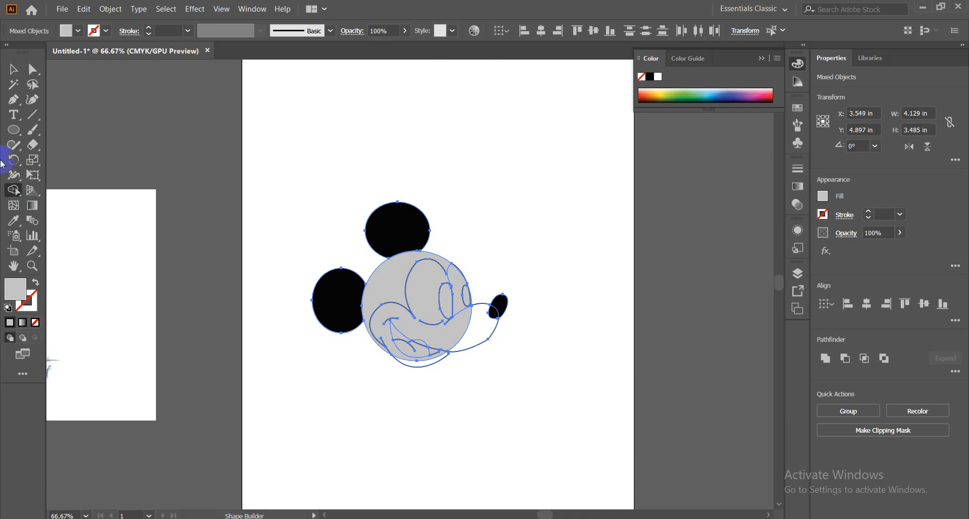
Step: Select only the head compound path and fill it with white sampled from the artboard using the Eyedropper
left_click(13, 68)
left_click(625, 196)
left_click(384, 282)
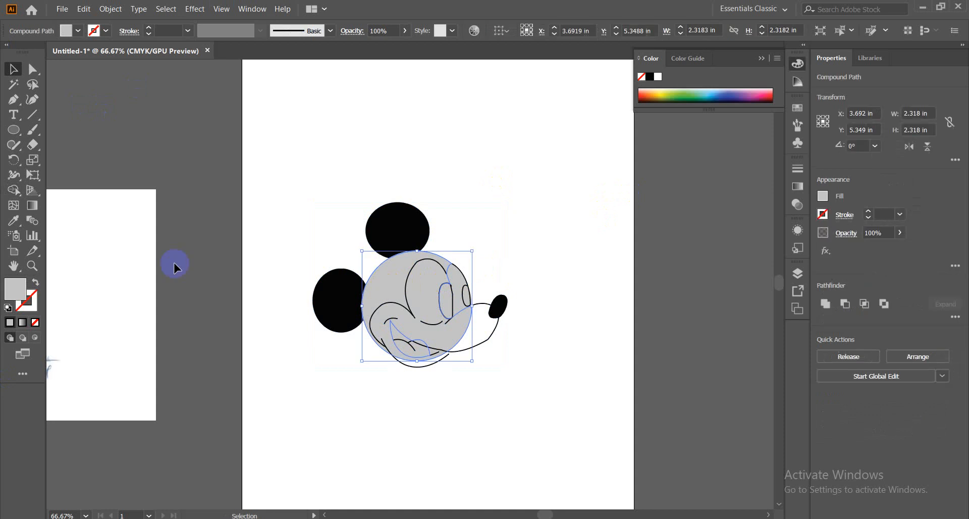
left_click(15, 220)
left_click(508, 143)
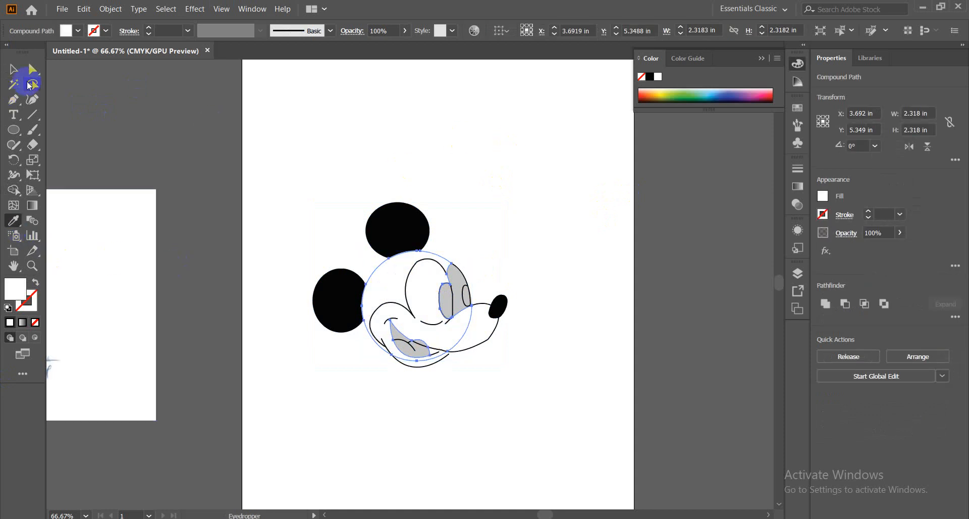
Step: Fill the larger eye's pupil with black sampled from the nose using the Eyedropper, then deselect it
left_click(14, 69)
left_click(504, 175)
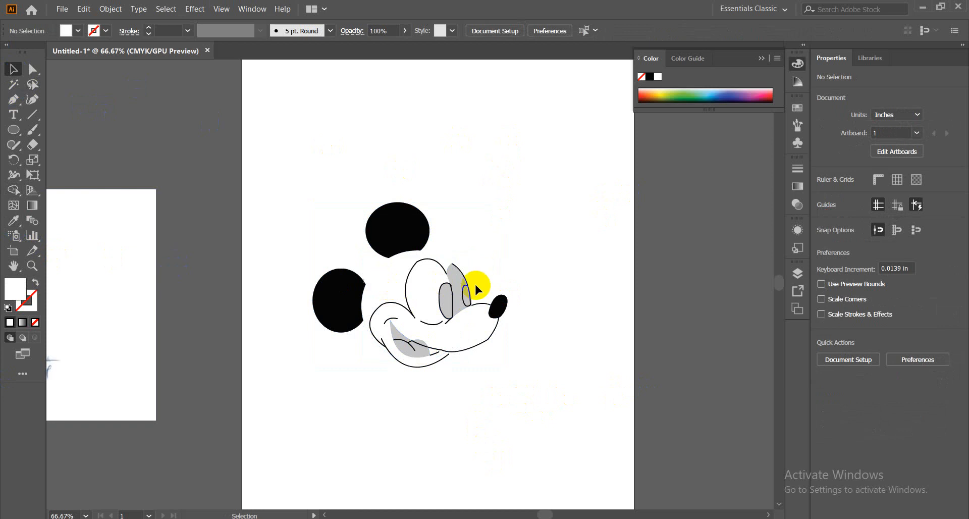
left_click(457, 287)
left_click(446, 300)
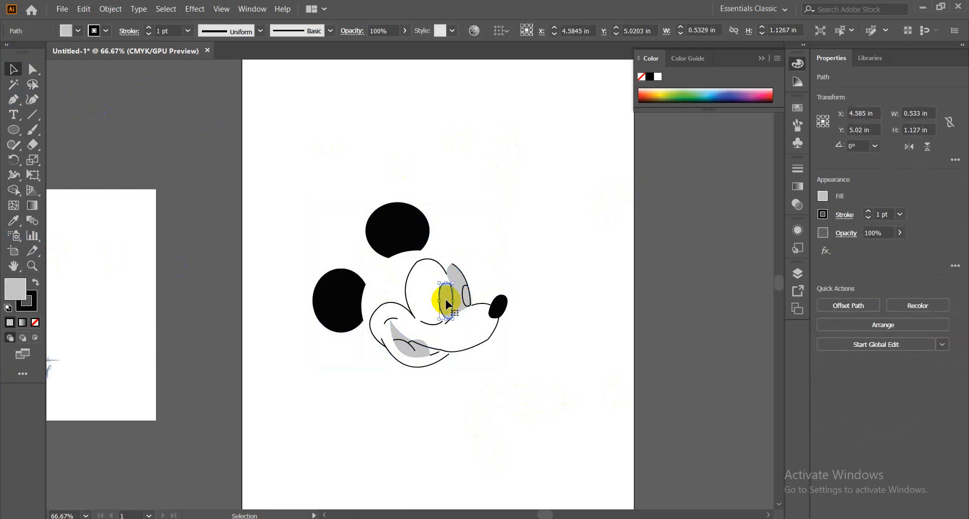
left_click(14, 220)
left_click(503, 305)
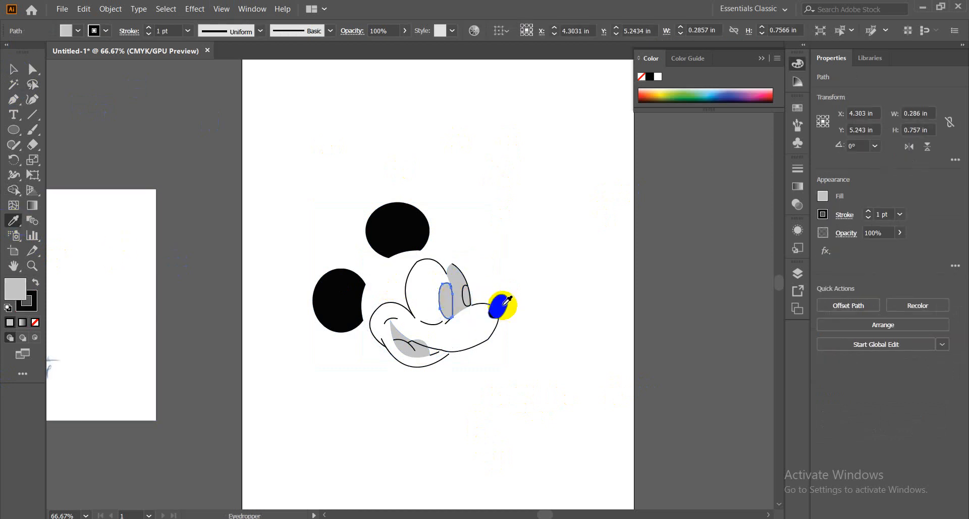
left_click(504, 304)
left_click(13, 69)
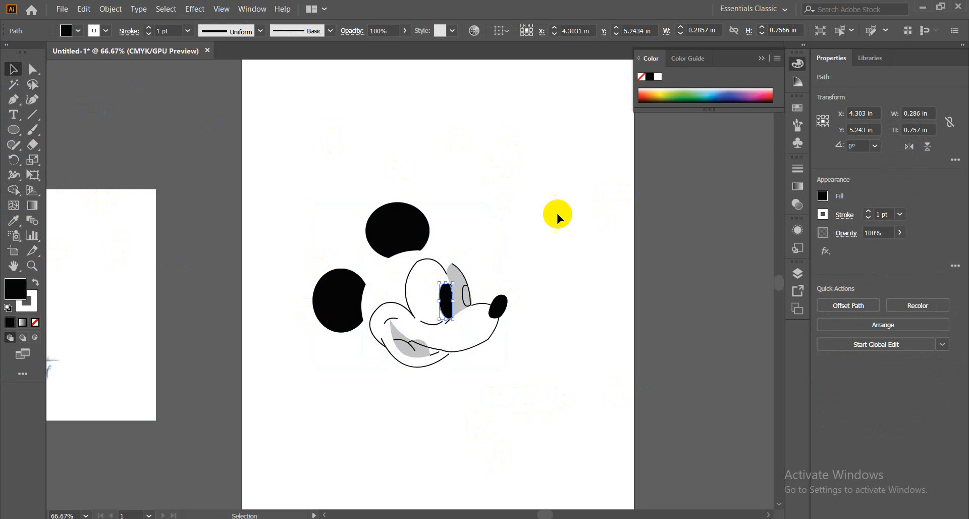
left_click(557, 216)
Step: Fill the light gray region around the smaller eye with white sampled from the artboard using the Eyedropper
left_click(469, 299)
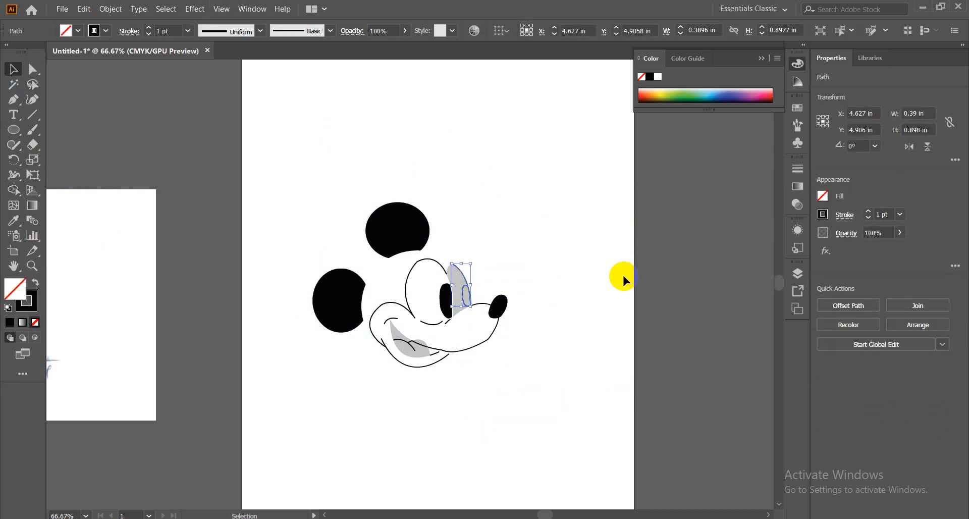
key("ctrl+equal")
key("ctrl+equal")
key("ctrl+equal")
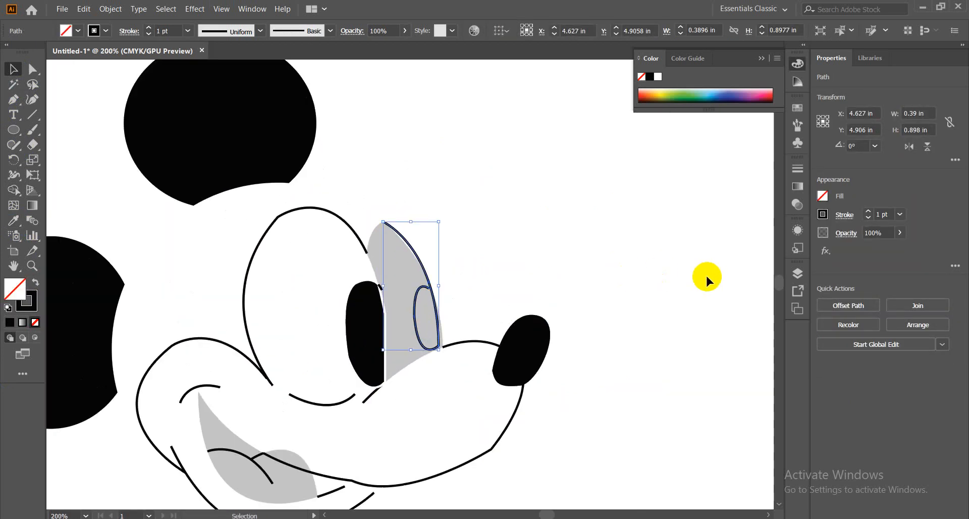
left_click(405, 271)
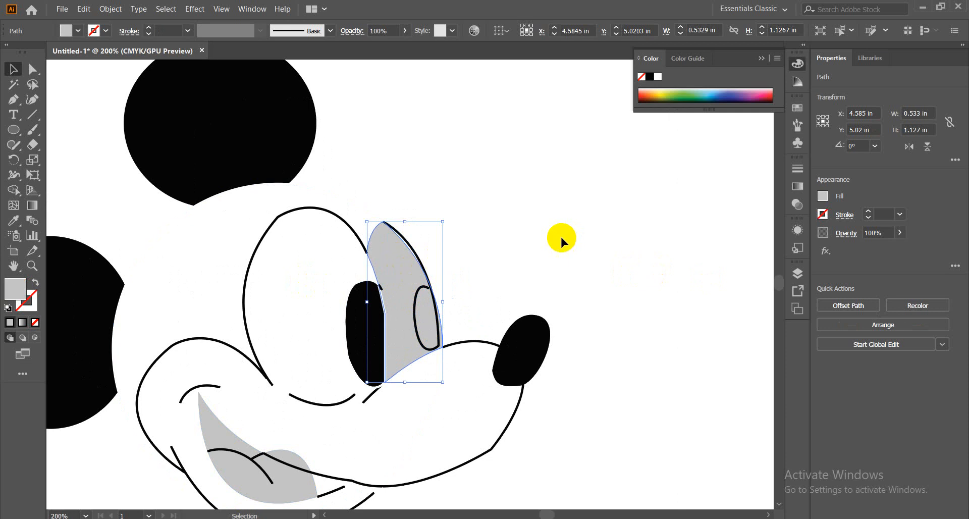
left_click(14, 220)
left_click(518, 230)
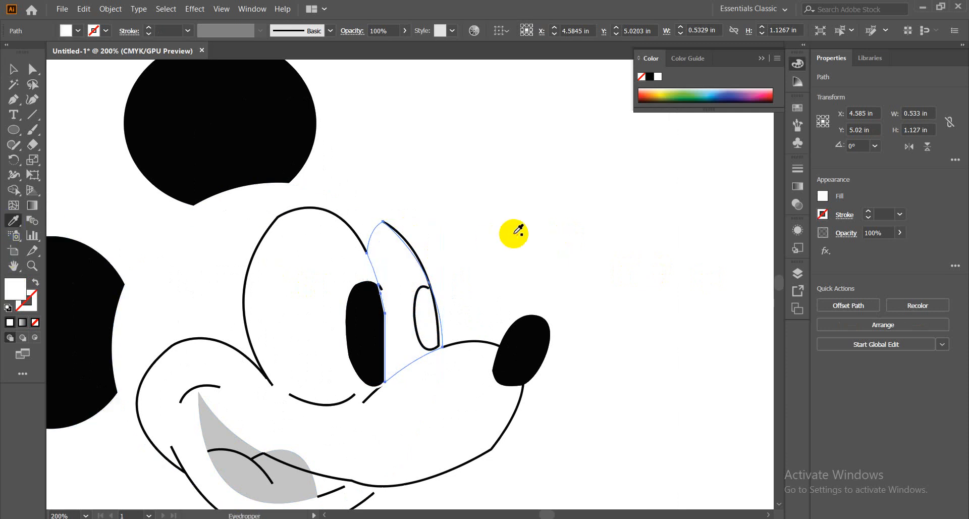
left_click(14, 69)
left_click(493, 276)
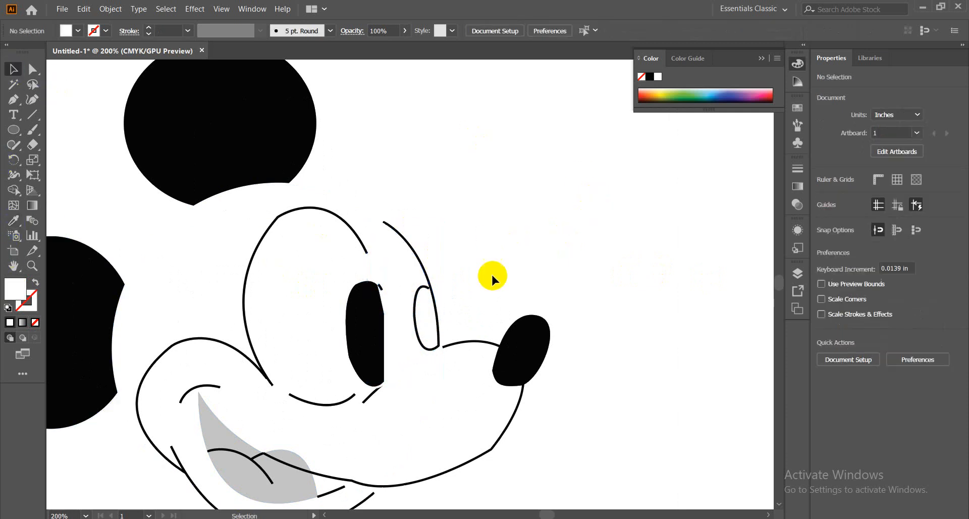
Step: Draw an ellipse about 0.17 by 0.43 in over the smaller pupil, fill it with the nose's black and remove its stroke
left_click(18, 131)
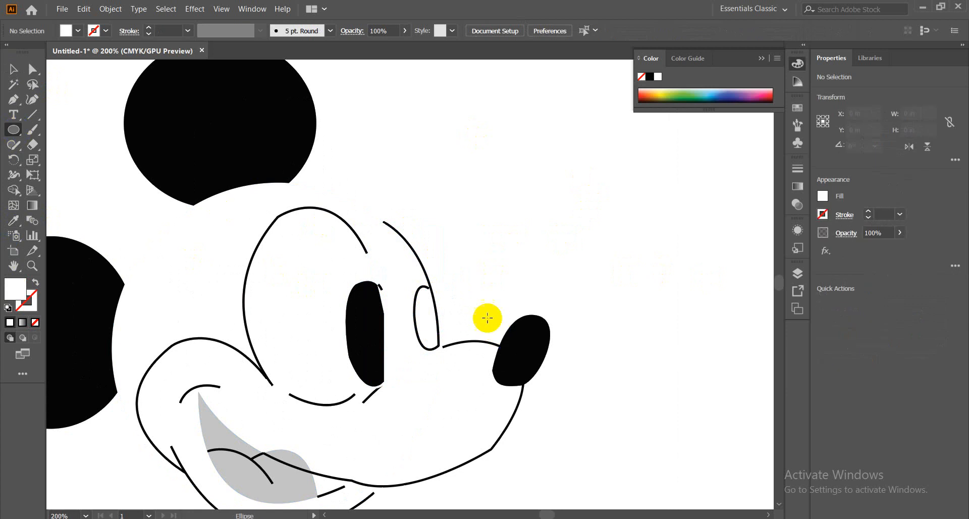
left_click_drag(417, 286, 443, 350)
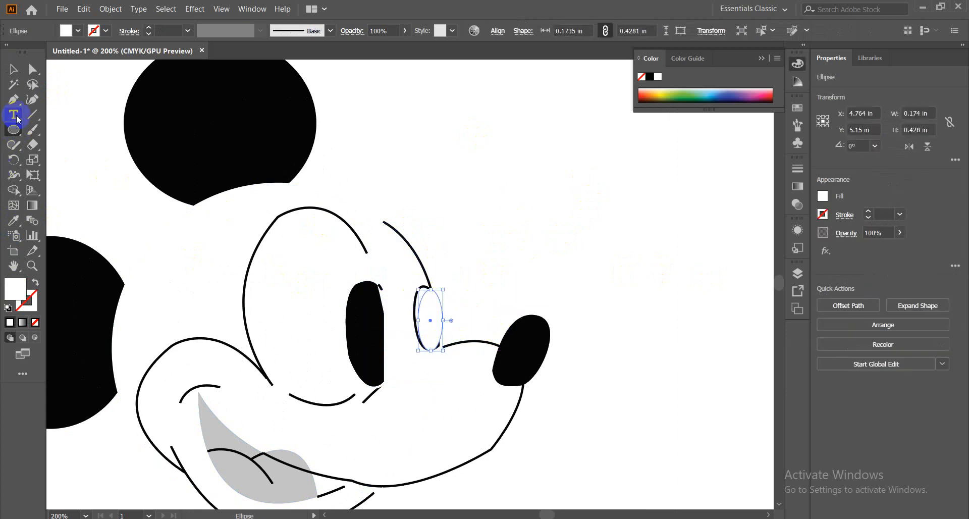
left_click(14, 220)
left_click(543, 347)
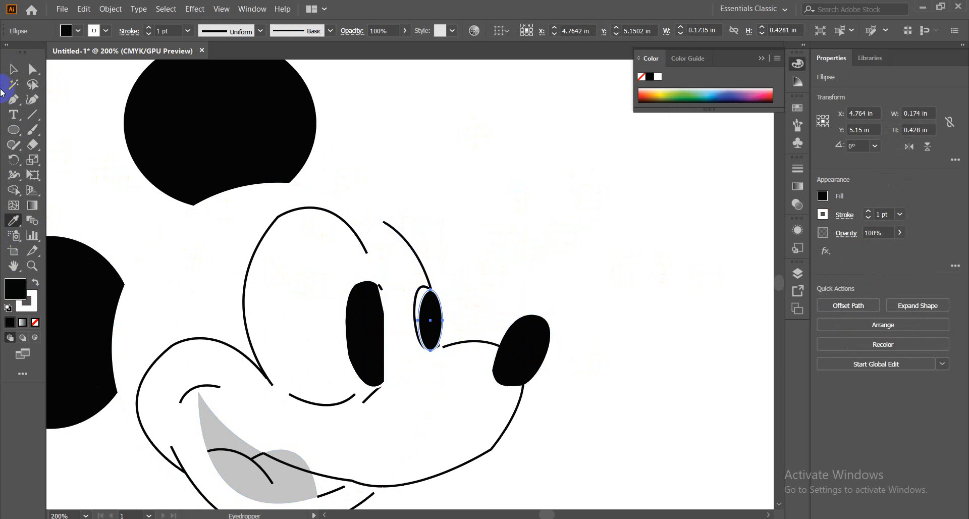
left_click(13, 68)
left_click(28, 309)
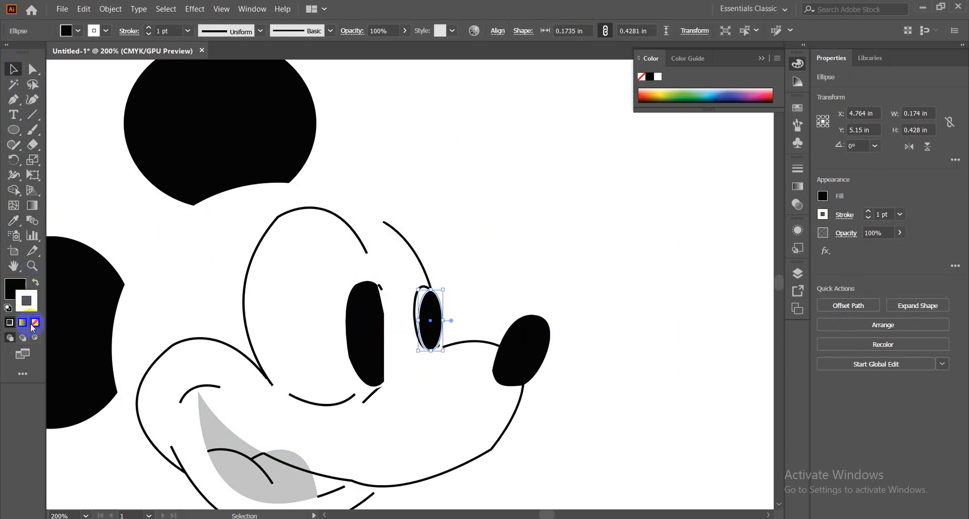
left_click(34, 322)
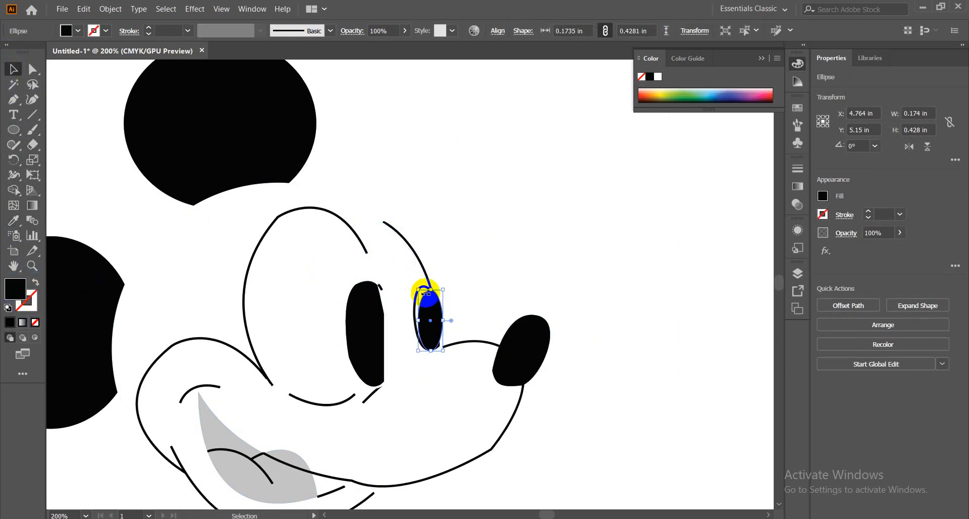
Step: Enlarge the pupil ellipse to about 0.2 by 0.45 in, rotate it about 4.4° and fit it over the traced pupil outline
left_click_drag(418, 289, 442, 281)
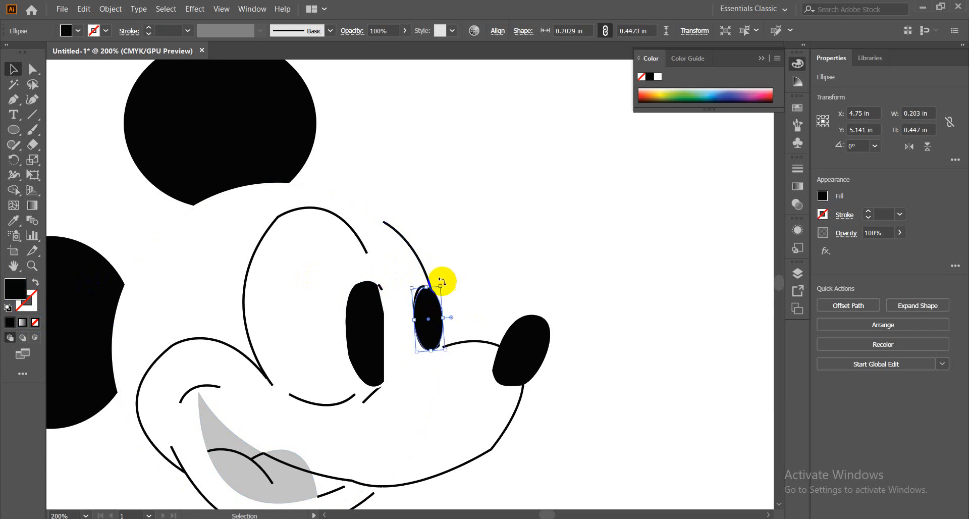
key("Up")
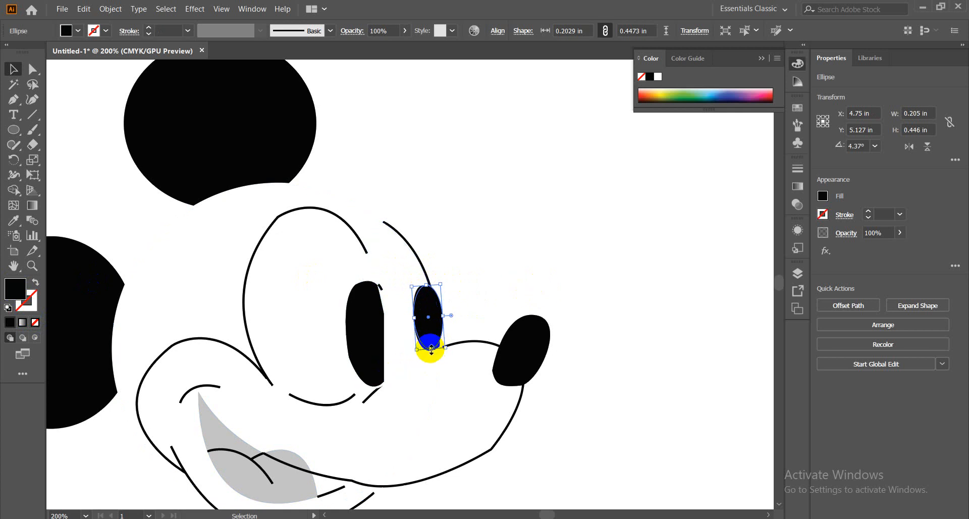
left_click_drag(431, 348, 431, 350)
left_click(599, 262)
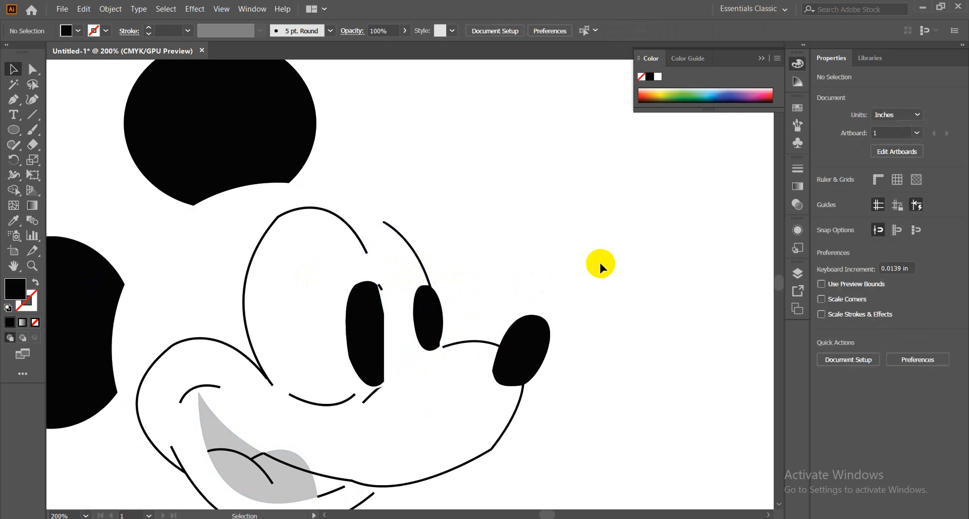
Step: Fill the gray mouth opening with black sampled from the artwork and remove its stroke
key("ctrl+minus")
key("ctrl+minus")
key("ctrl+minus")
key("ctrl+minus")
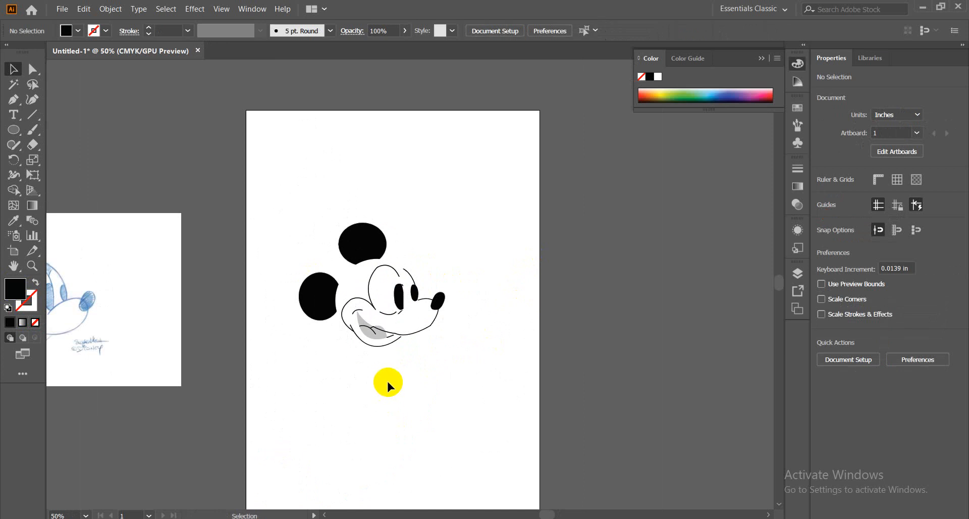
left_click_drag(314, 381, 507, 380)
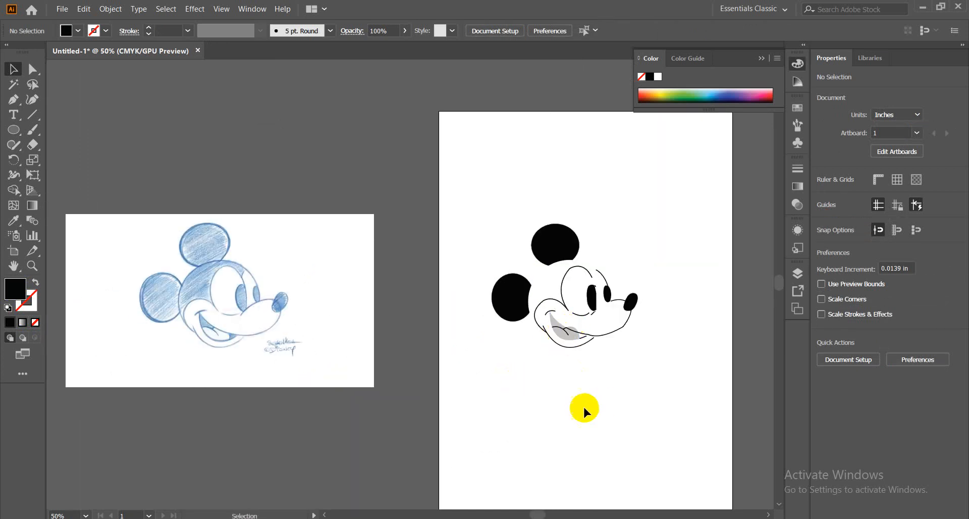
left_click(564, 335)
left_click(14, 220)
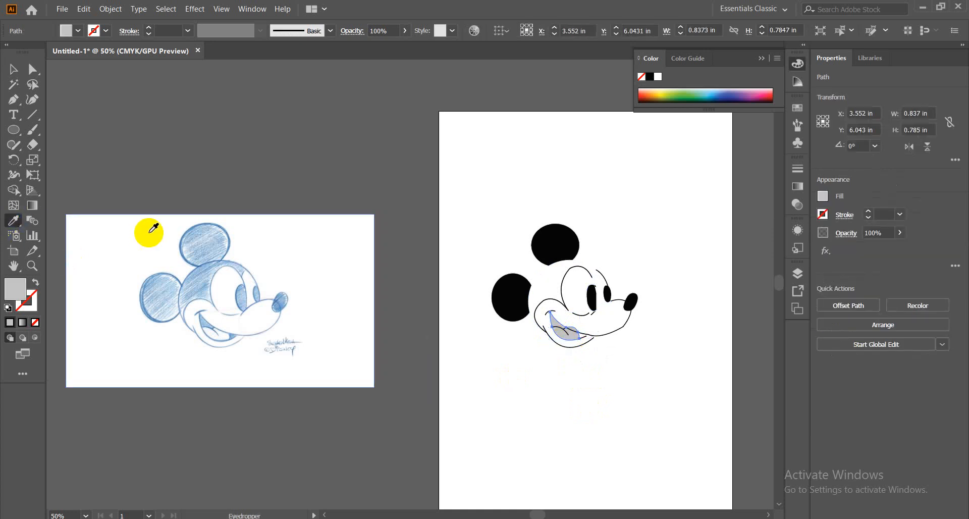
left_click(540, 230)
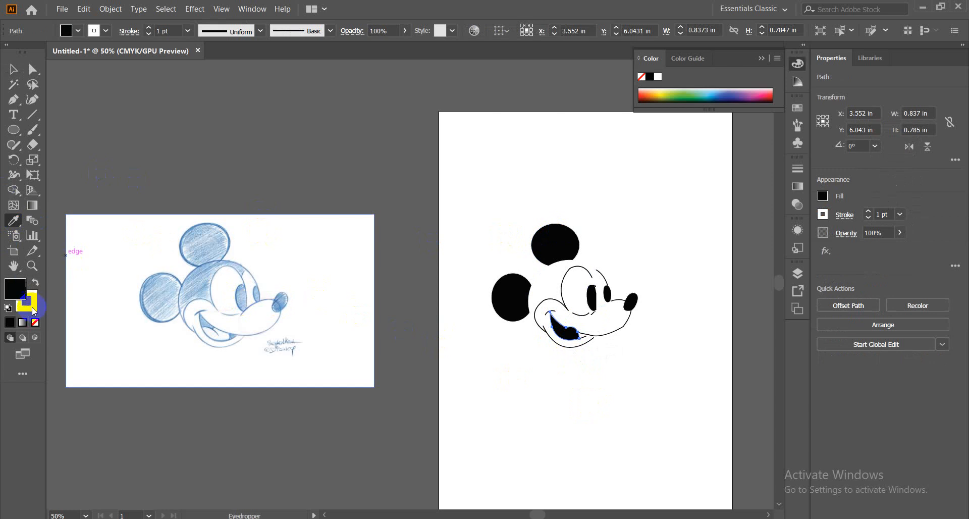
left_click(35, 323)
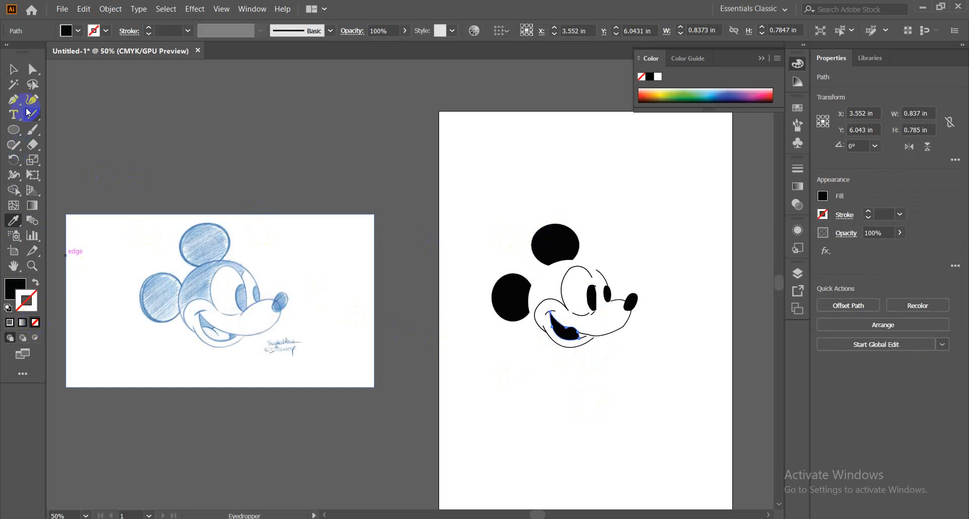
left_click(14, 69)
left_click(598, 406)
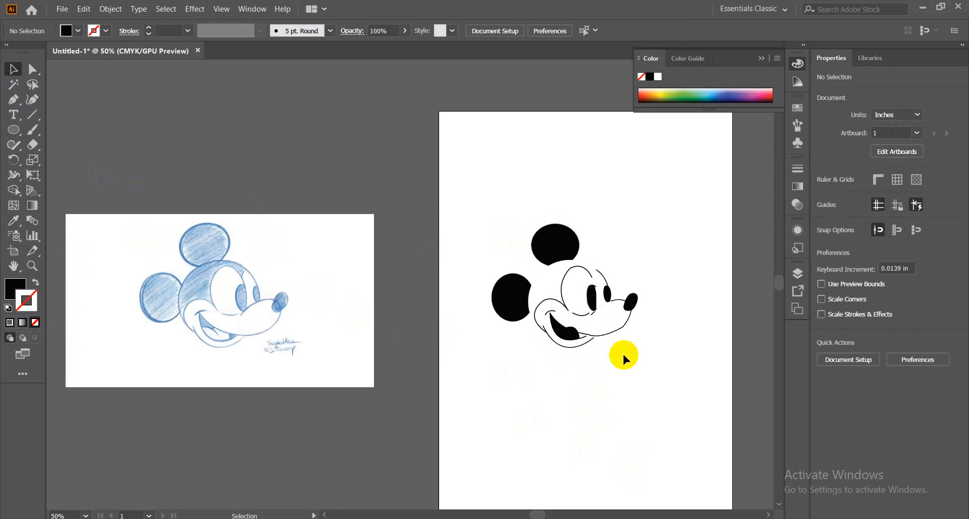
left_click(595, 326)
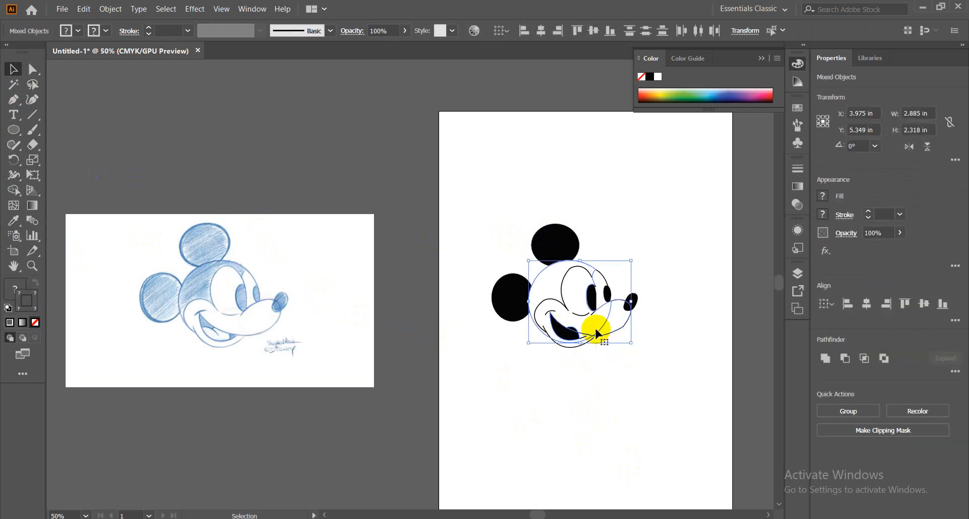
left_click(598, 351)
left_click(539, 287)
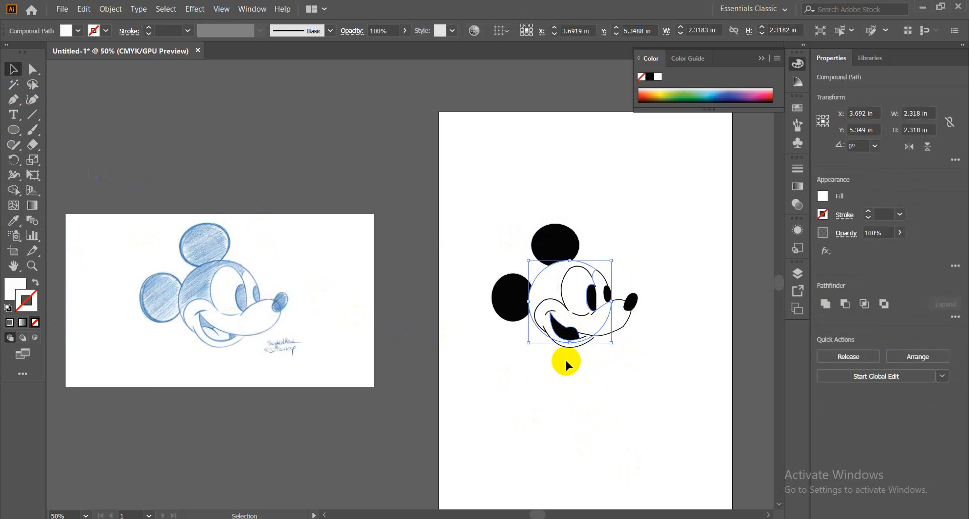
left_click(598, 404)
left_click(619, 325)
left_click(618, 368)
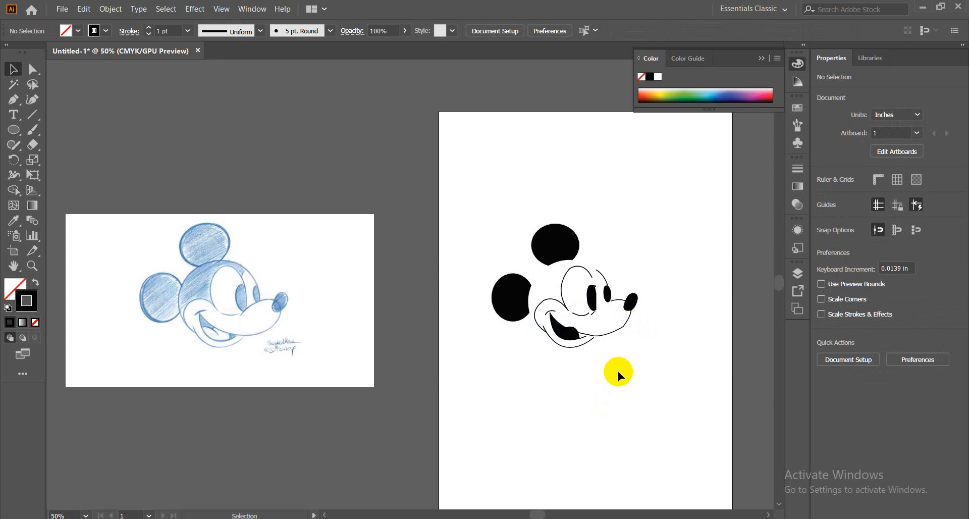
Step: Select the face, eye, muzzle, cheek and chin outline paths together and set their stroke weight to 2 pt
key("ctrl+1")
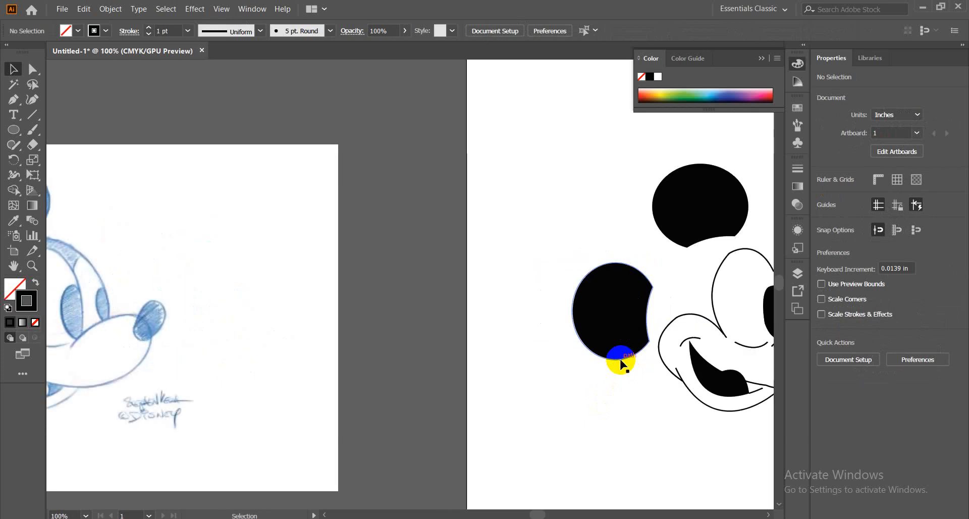
left_click_drag(711, 375, 405, 303)
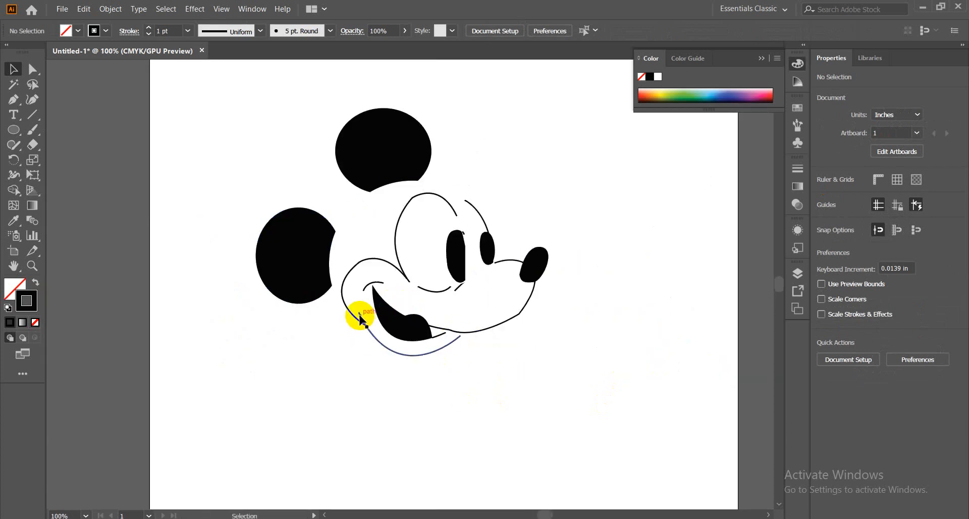
left_click(372, 284)
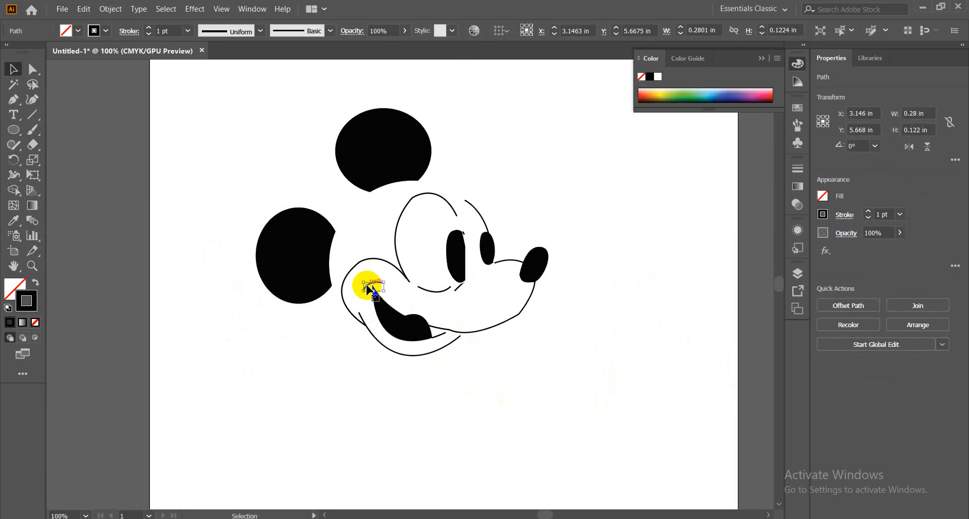
left_click(498, 329, "shift")
left_click(417, 355, "shift")
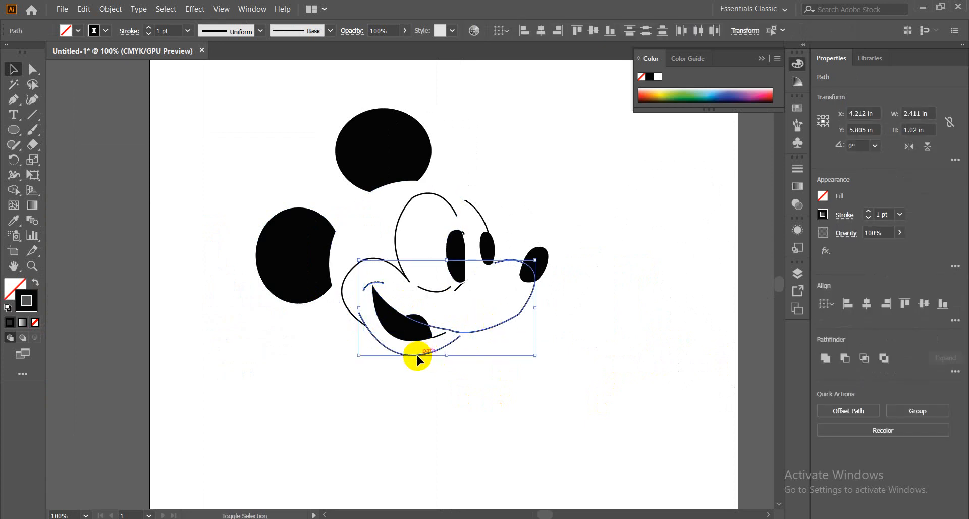
left_click(348, 308, "shift")
left_click(429, 198, "shift")
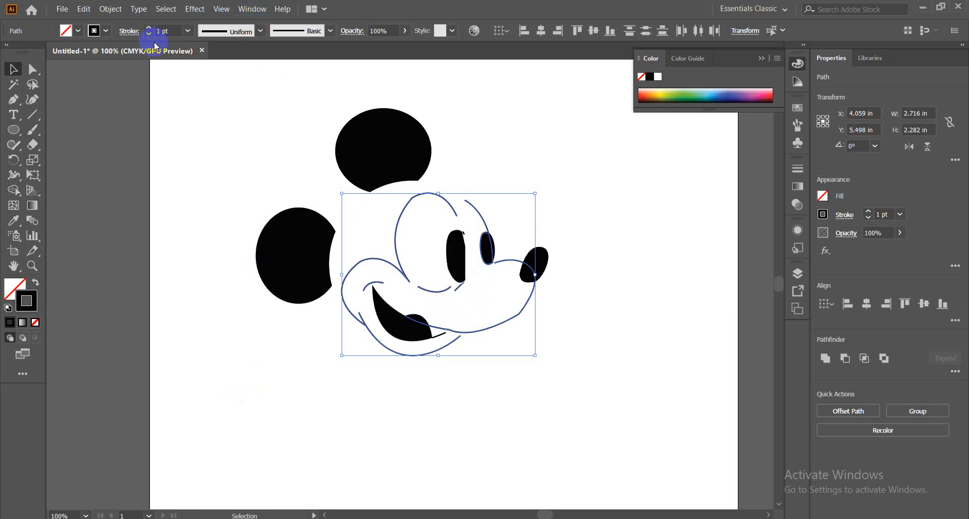
left_click(149, 28)
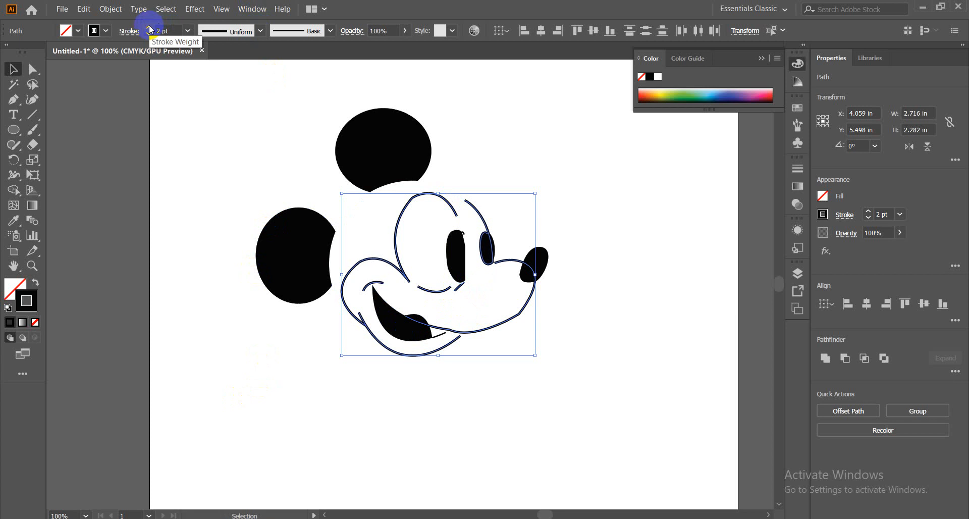
Step: Apply the width profile that tapers evenly at both ends to the selected outlines and deselect them
left_click(259, 31)
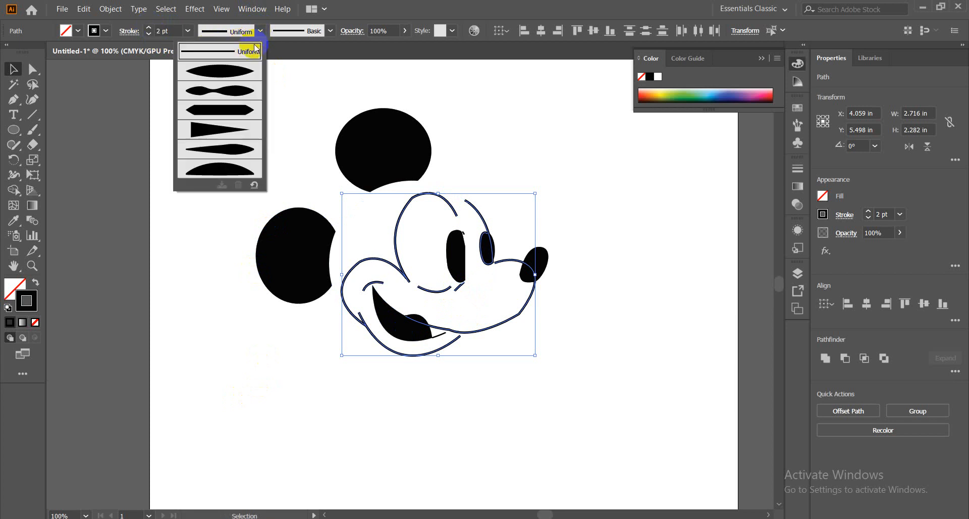
left_click(229, 75)
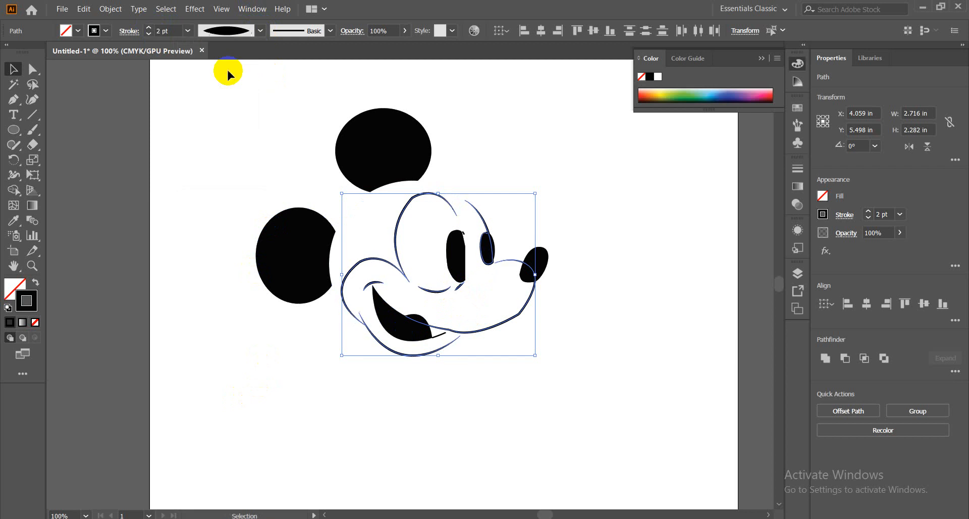
left_click(453, 375)
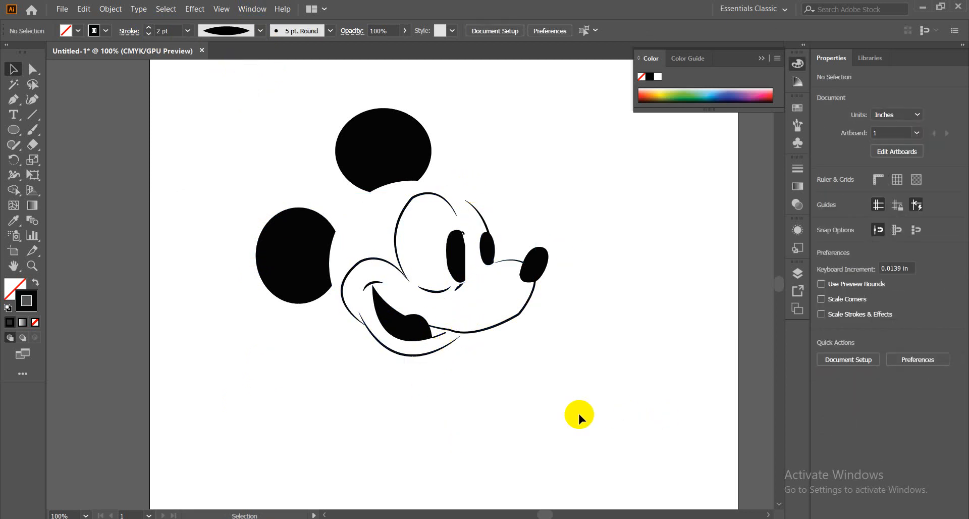
Step: Examine the tapered outlines of the traced head up close and compare the whole drawing with the reference sketch beside the artboard
key("ctrl+plus")
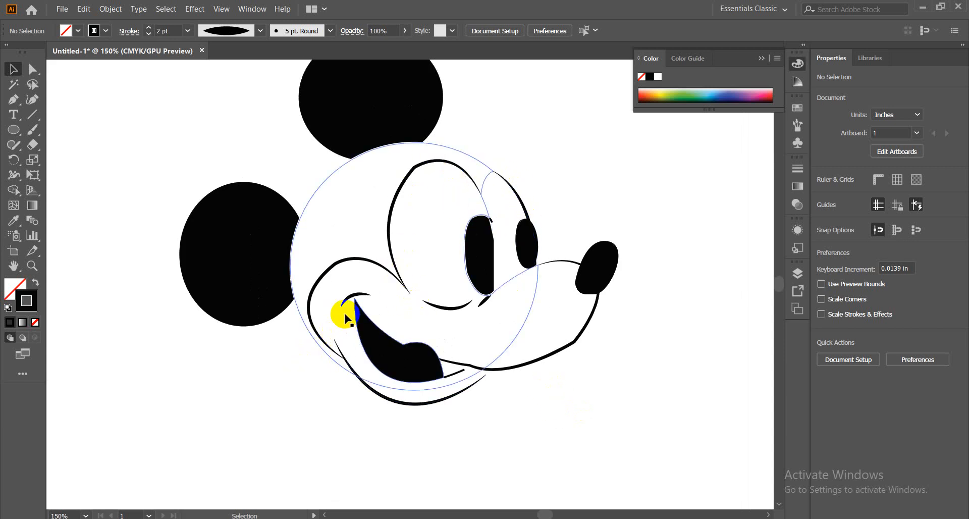
left_click(549, 443)
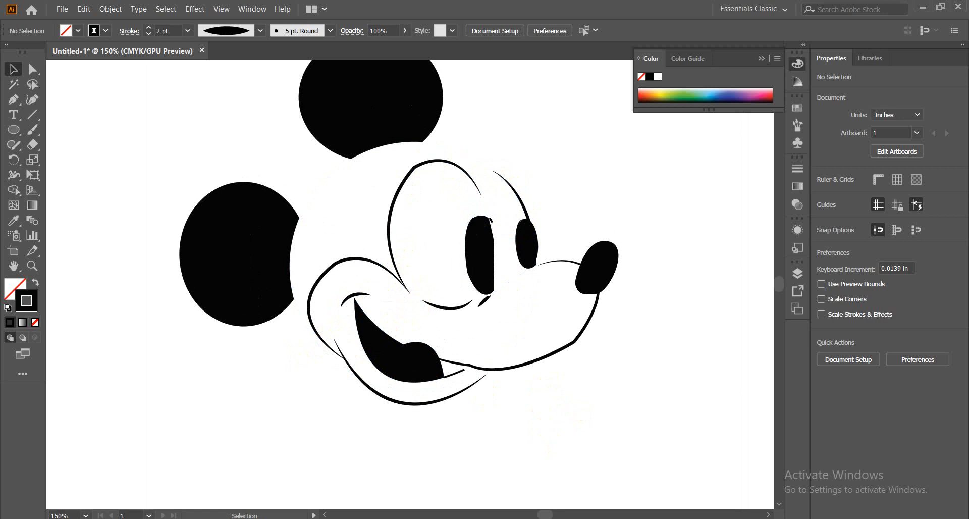
key("ctrl+minus")
key("ctrl+minus")
key("ctrl+minus")
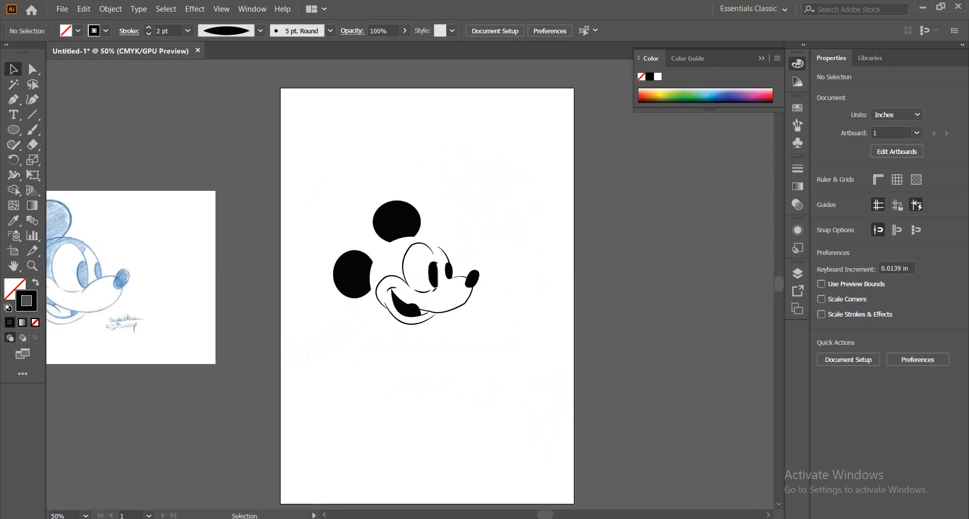
scroll(404, 401, "left", 5)
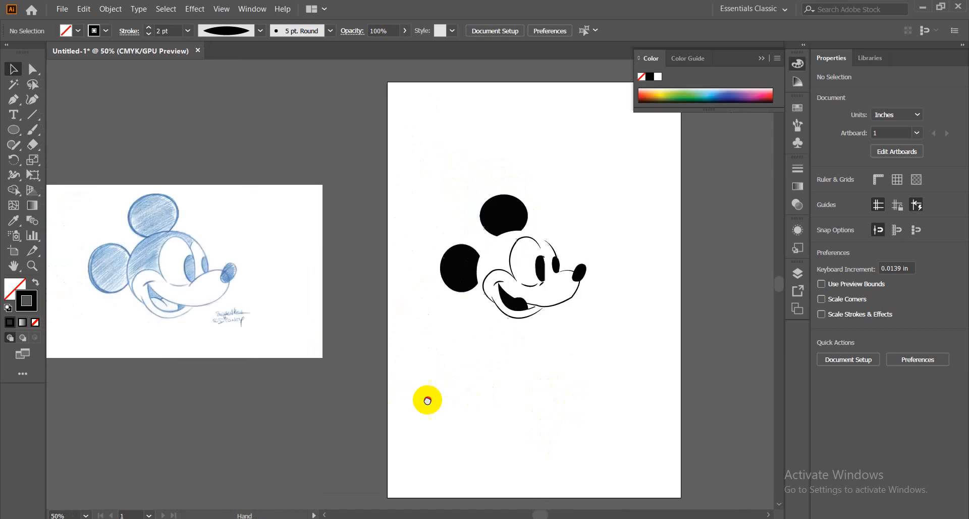
mouse_move(410, 157)
left_mouse_down()
mouse_move(463, 199)
mouse_move(602, 386)
left_mouse_up()
left_click(538, 406)
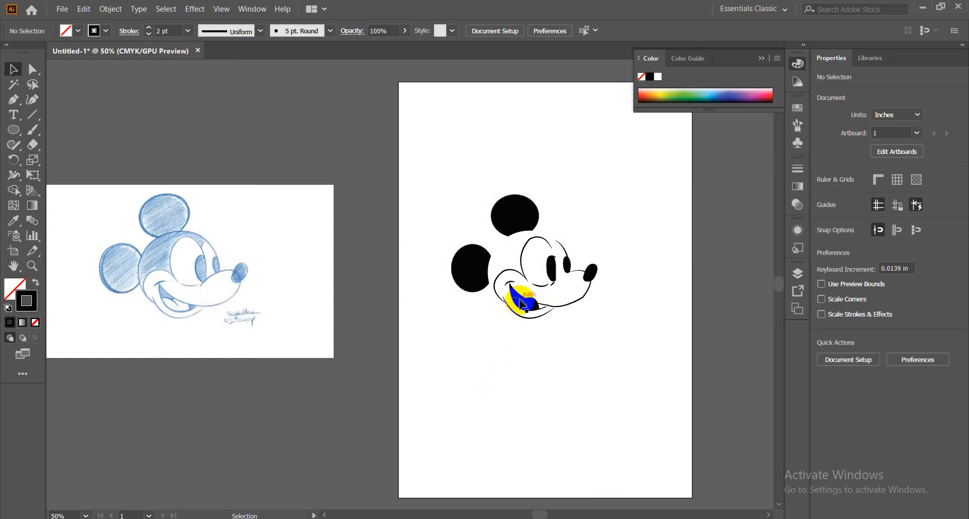
Step: Set the stroke colour of the tongue line inside the black mouth to white (FFFFFF) and deselect it
left_click(524, 309)
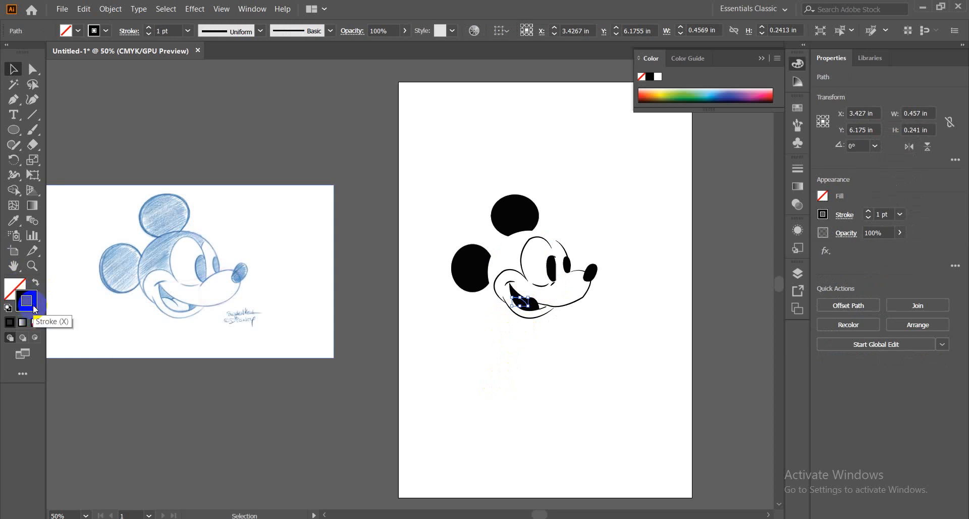
double_click(35, 308)
left_click(320, 182)
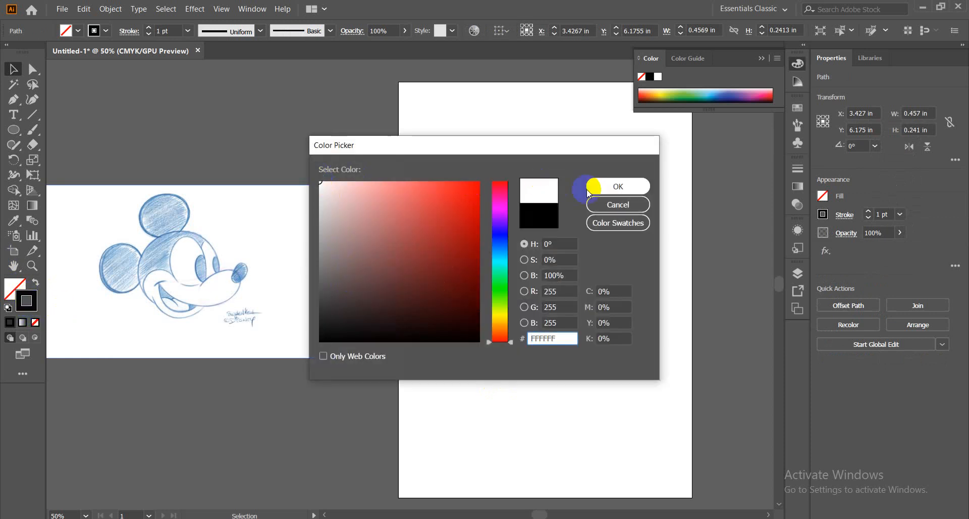
left_click(626, 185)
left_click(511, 409)
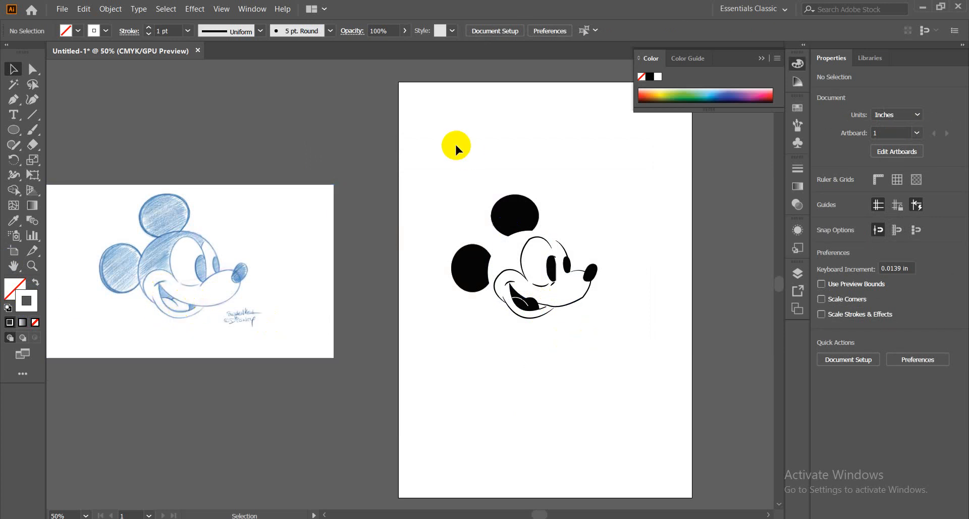
left_click_drag(453, 140, 621, 408)
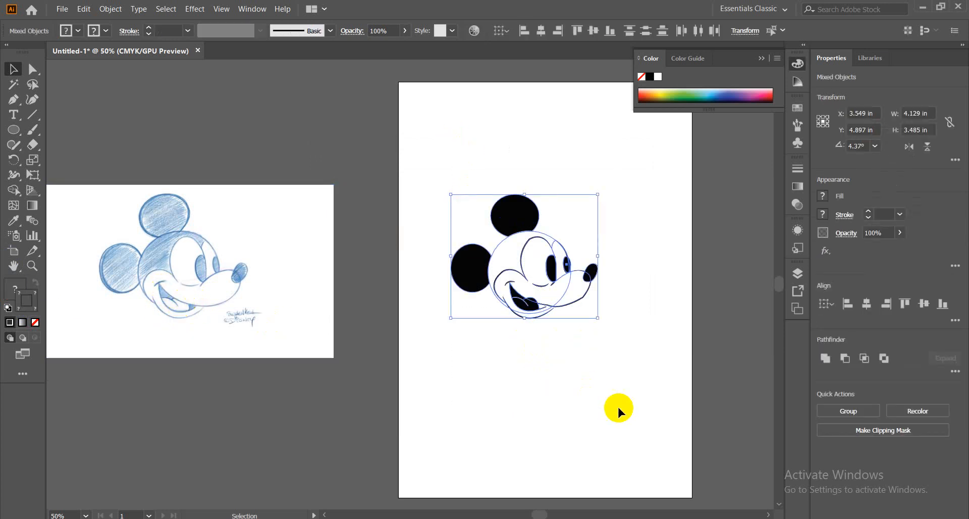
left_click(576, 391)
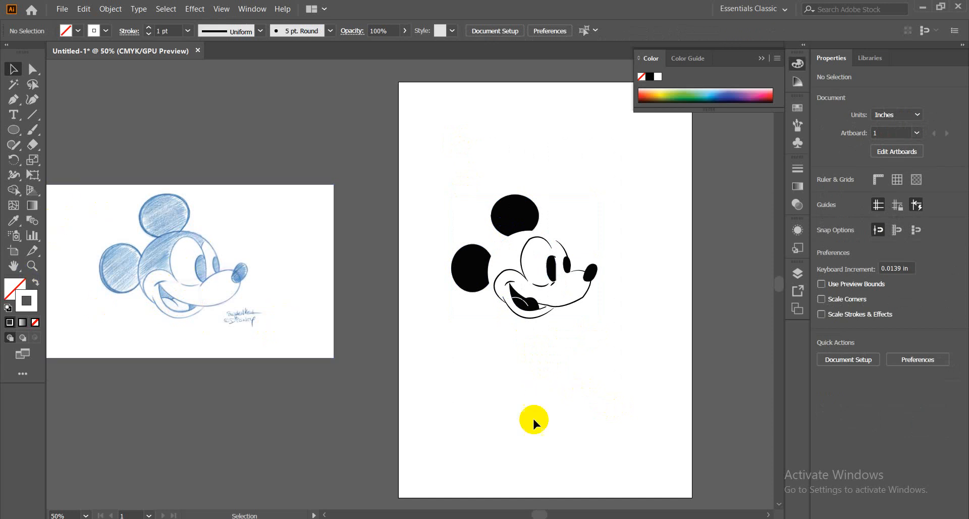
left_click_drag(460, 143, 598, 427)
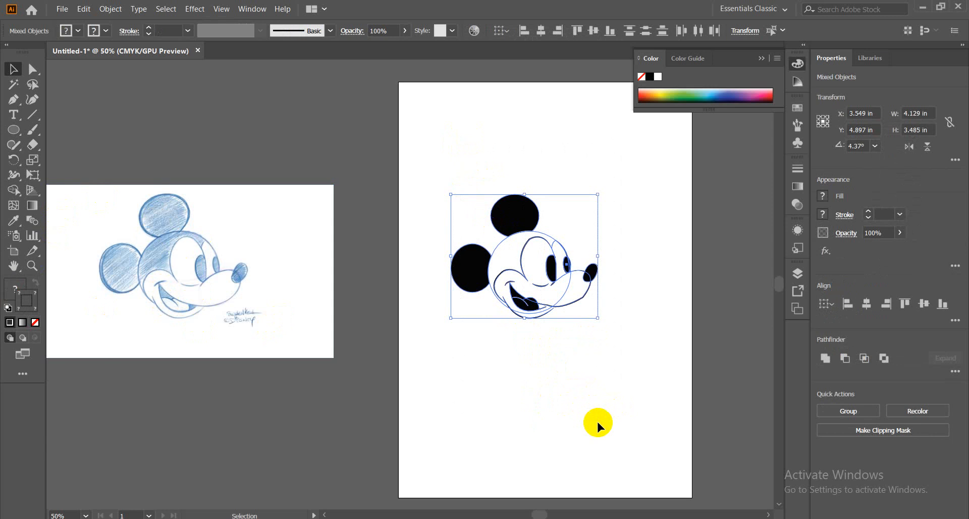
left_click(510, 359)
left_click_drag(424, 181, 620, 444)
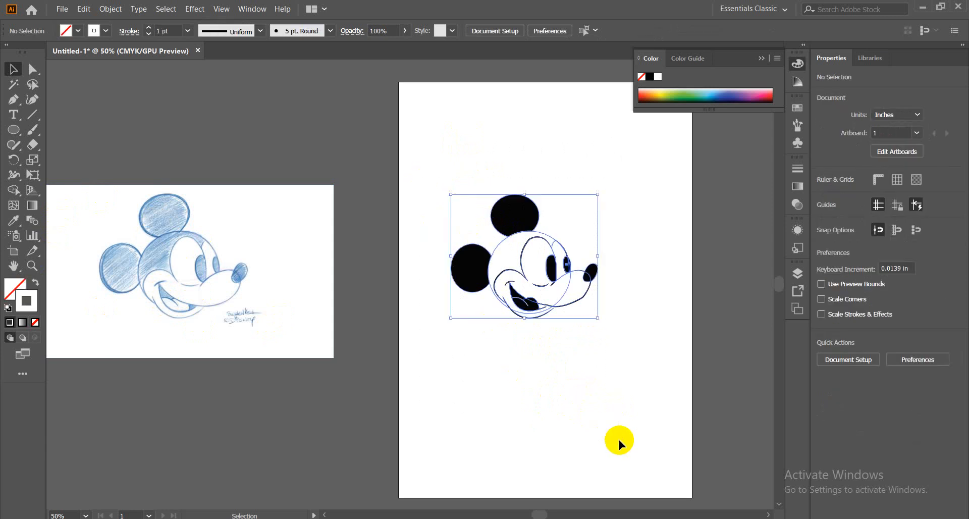
left_click(557, 367)
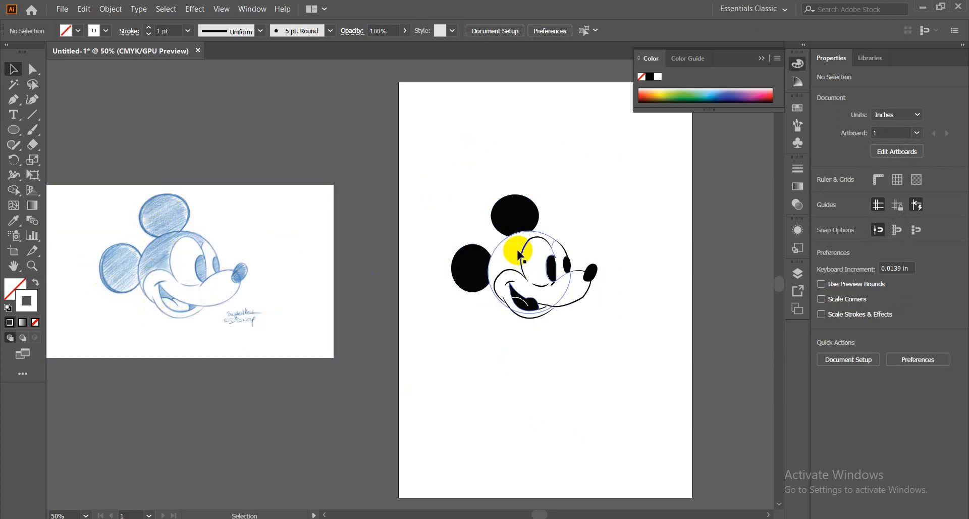
left_click(507, 246)
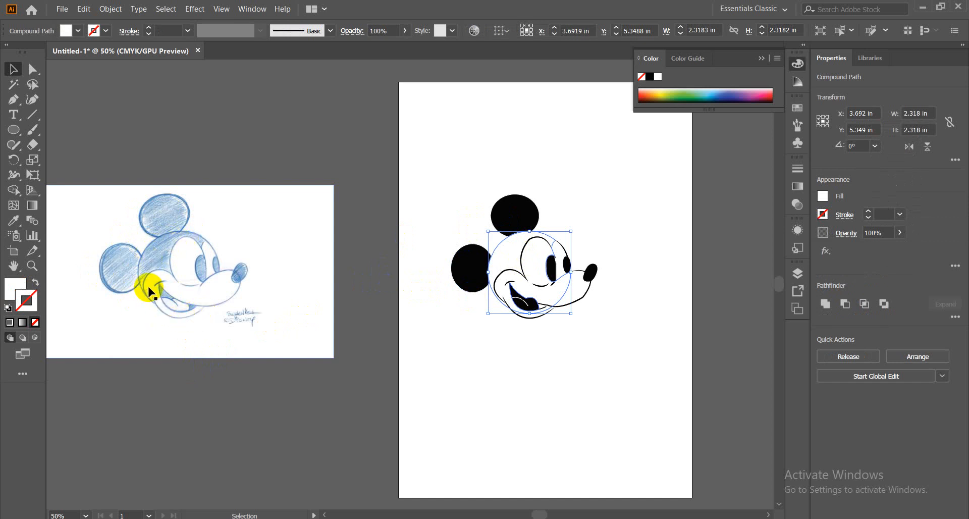
left_click(556, 391)
Step: Delete the entire traced Mickey artwork and the embedded reference sketch from the document
left_click_drag(455, 177, 589, 385)
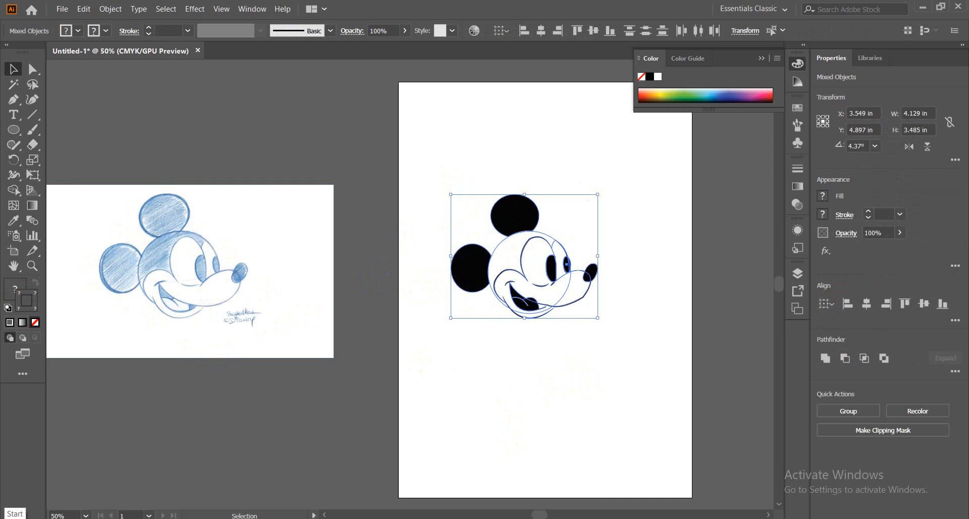
key("Delete")
left_click_drag(101, 269, 471, 241)
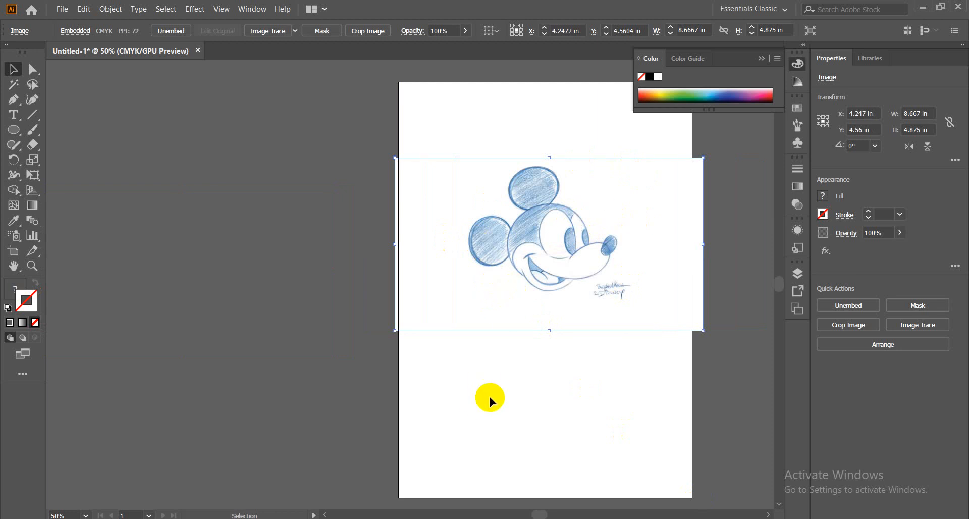
left_click_drag(582, 255, 574, 258)
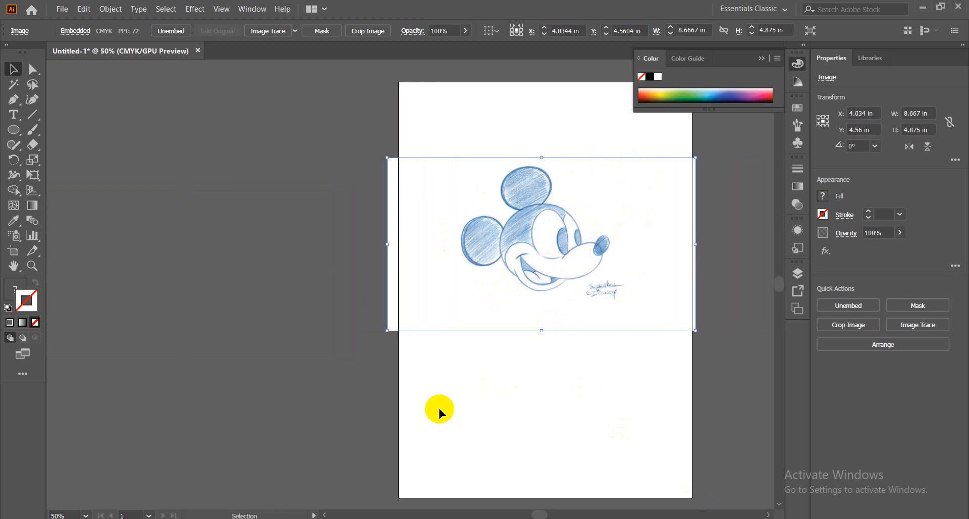
key("Delete")
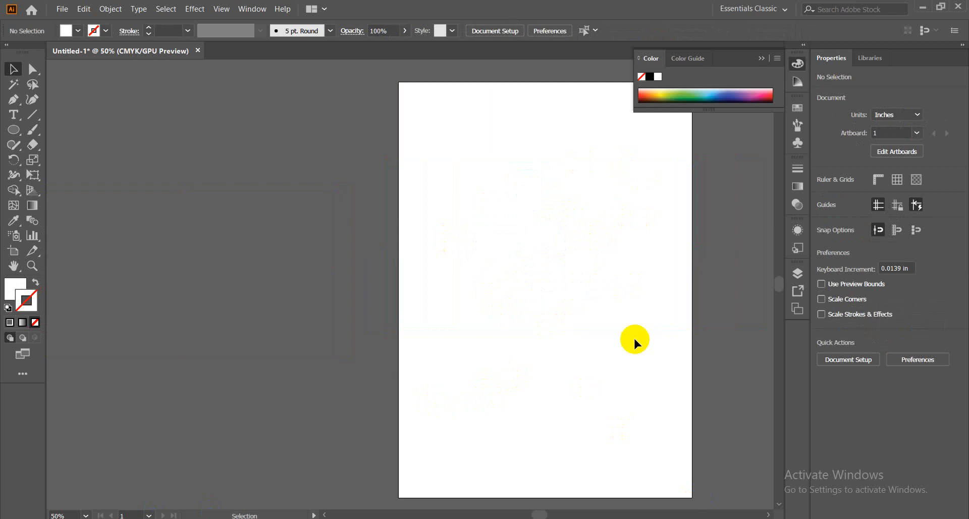
Step: Switch to the Google Images results in Chrome and replace the drawing query with a search for "leaf drawing"
left_click(923, 7)
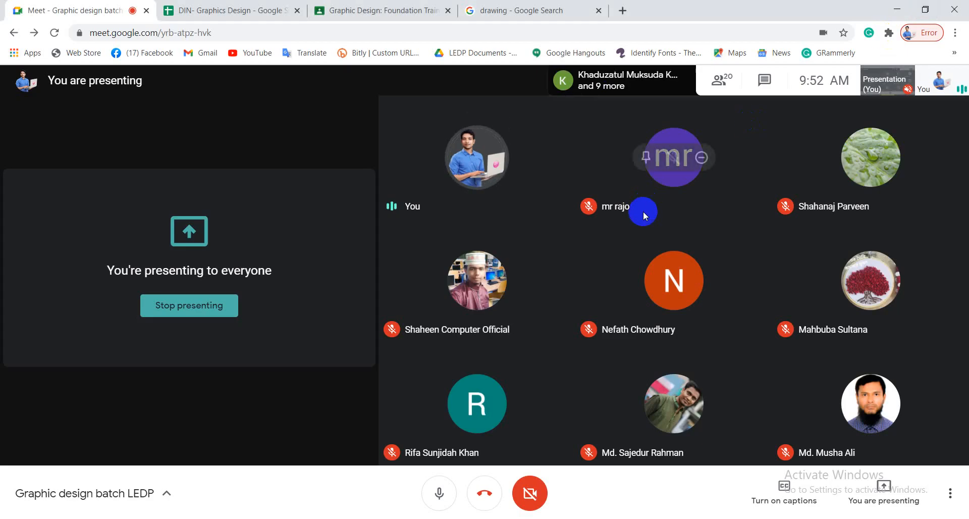
left_click(549, 9)
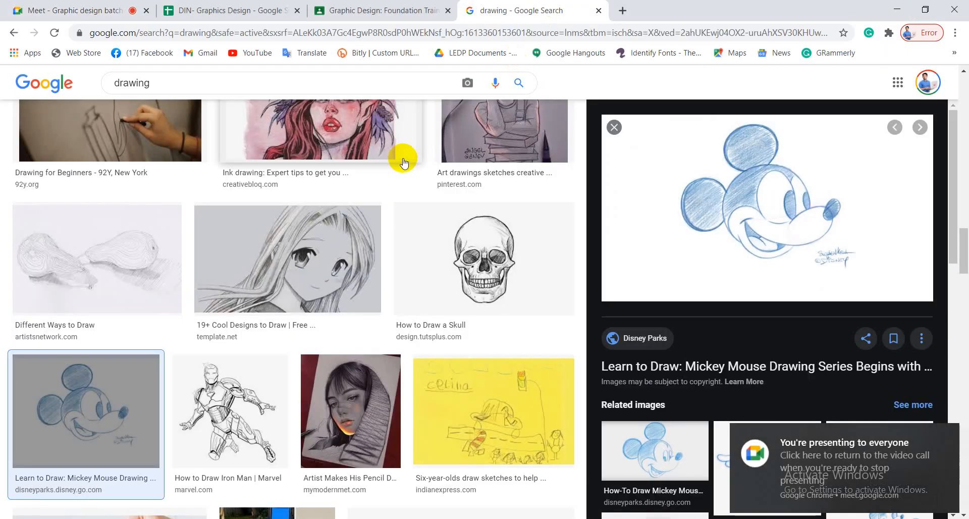
scroll(383, 215, "up", 15)
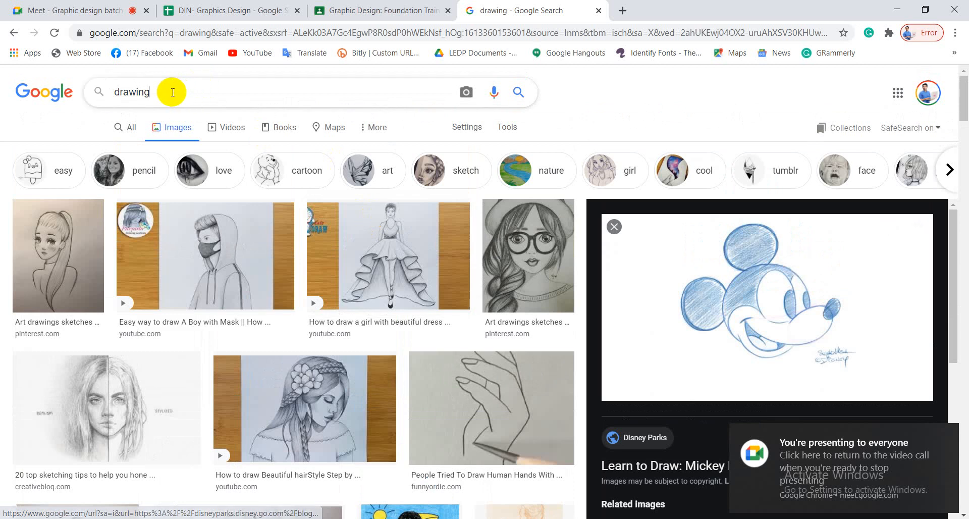
left_click_drag(183, 96, 87, 87)
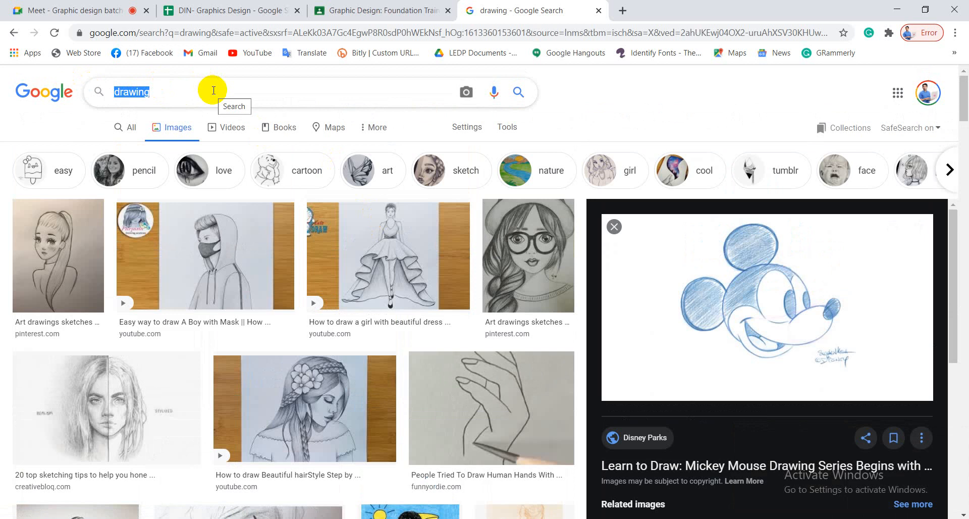
type("leaf")
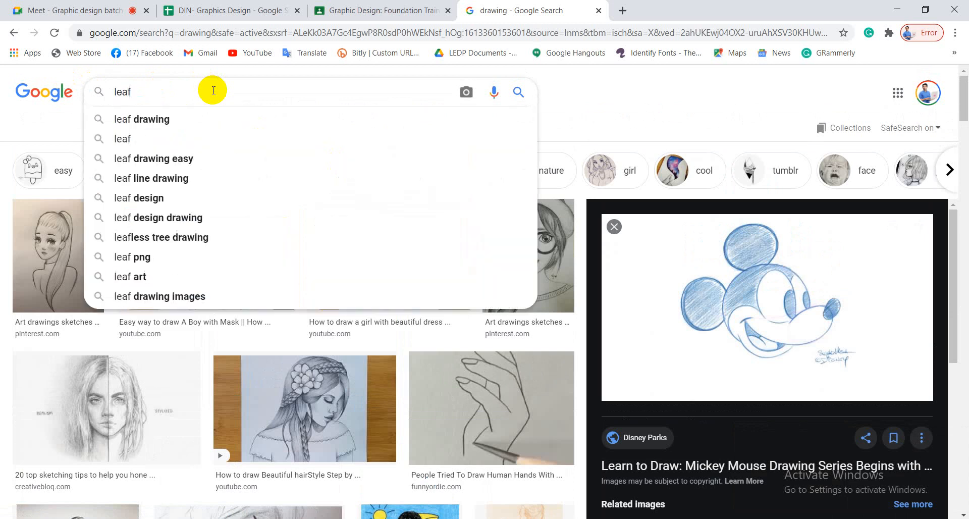
left_click(133, 120)
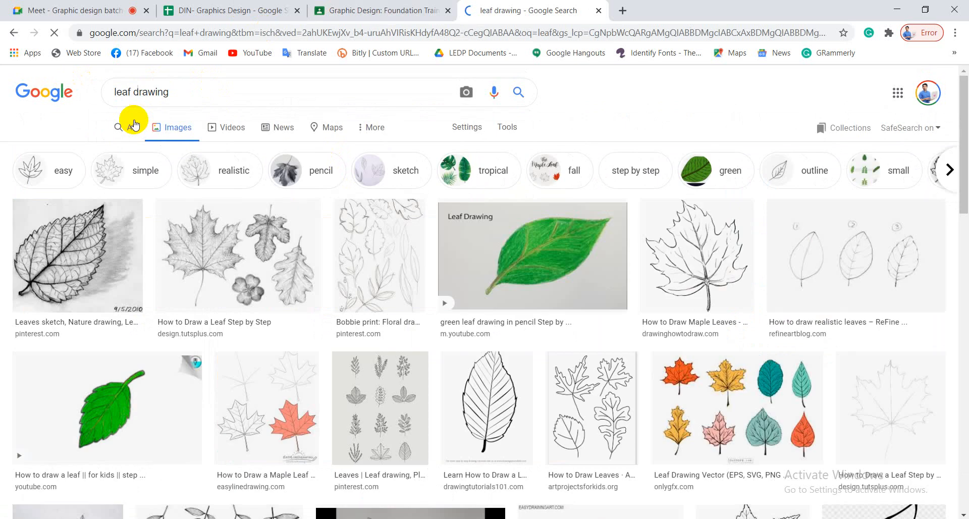
Step: Browse the leaf drawing image results for line drawings suitable as tracing references
scroll(119, 227, "down", 5)
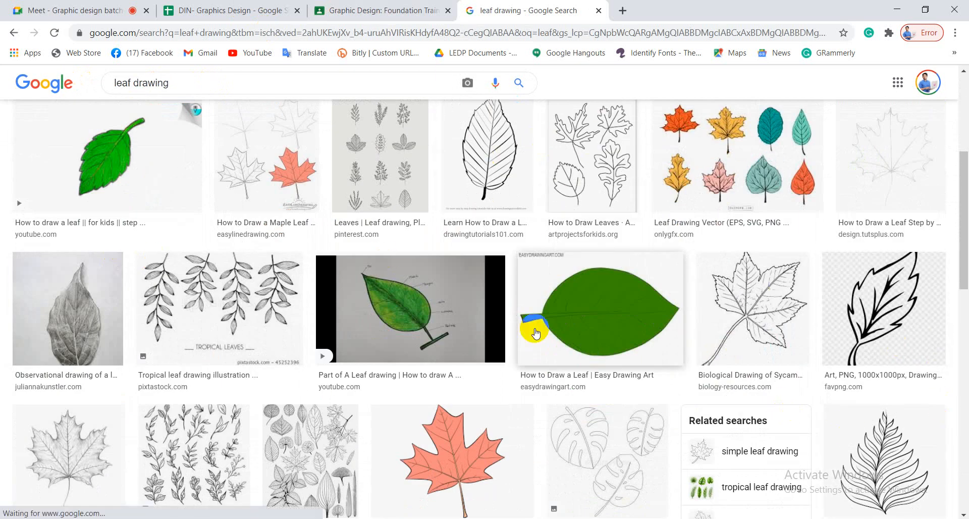
scroll(473, 377, "up", 3)
scroll(190, 365, "down", 5)
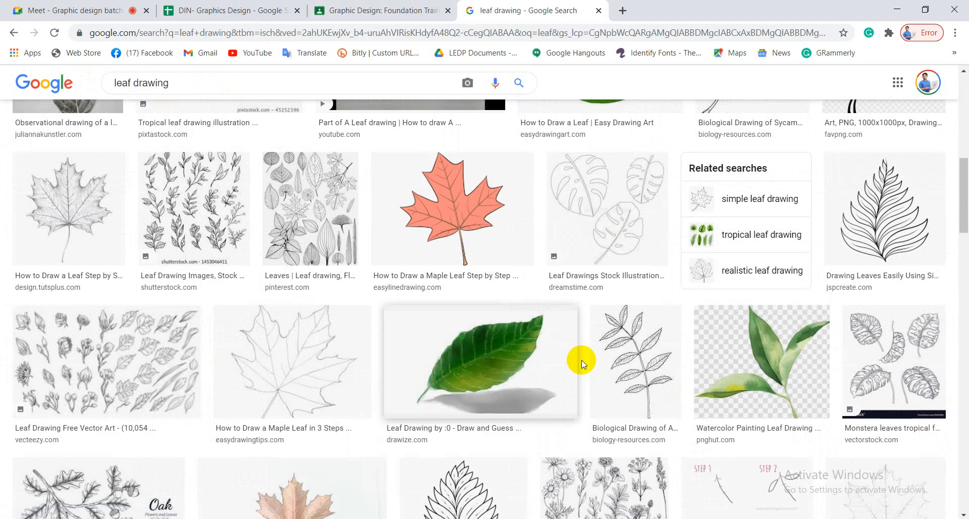
scroll(557, 325, "down", 5)
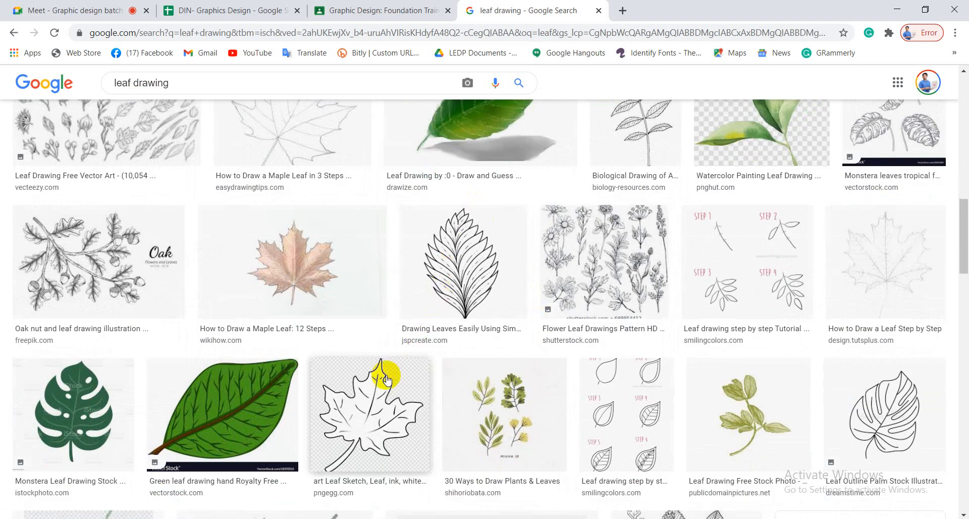
scroll(349, 401, "down", 2)
scroll(345, 404, "down", 2)
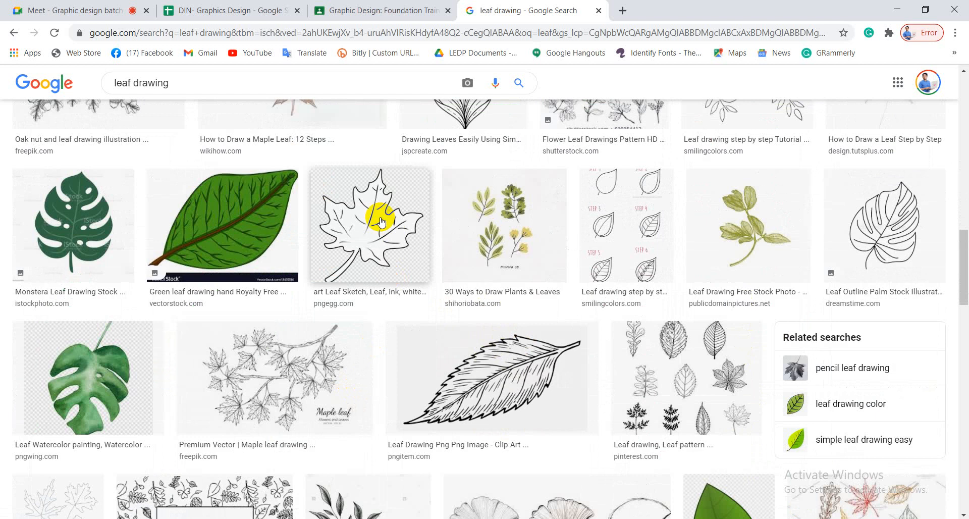
scroll(505, 348, "down", 3)
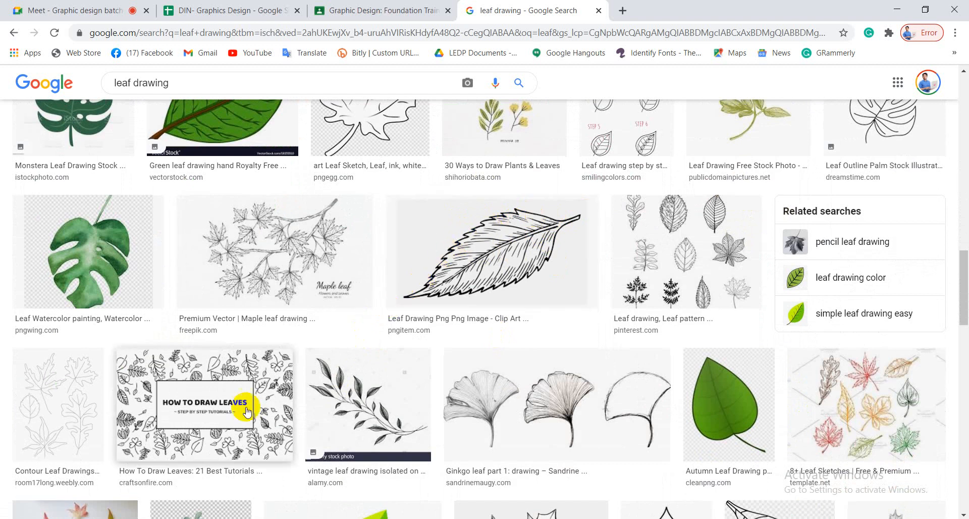
scroll(249, 396, "down", 5)
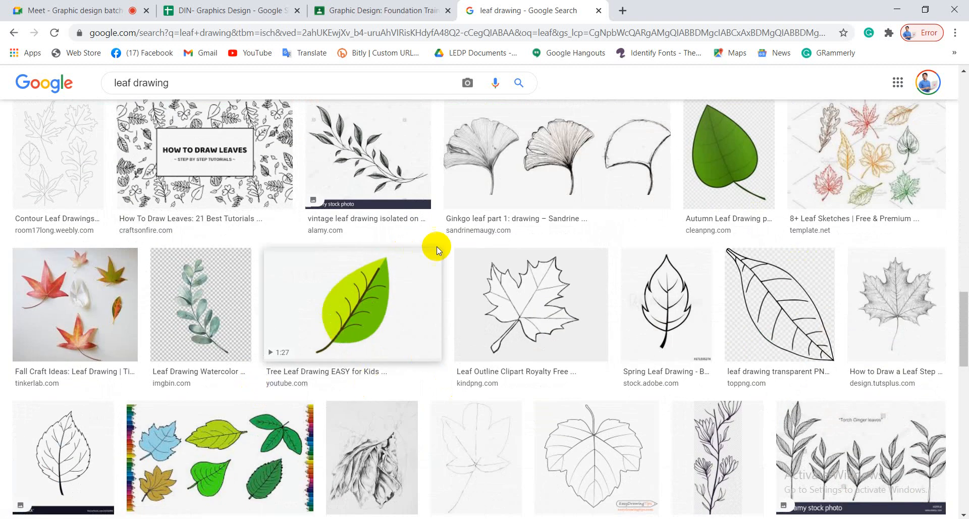
scroll(365, 374, "down", 4)
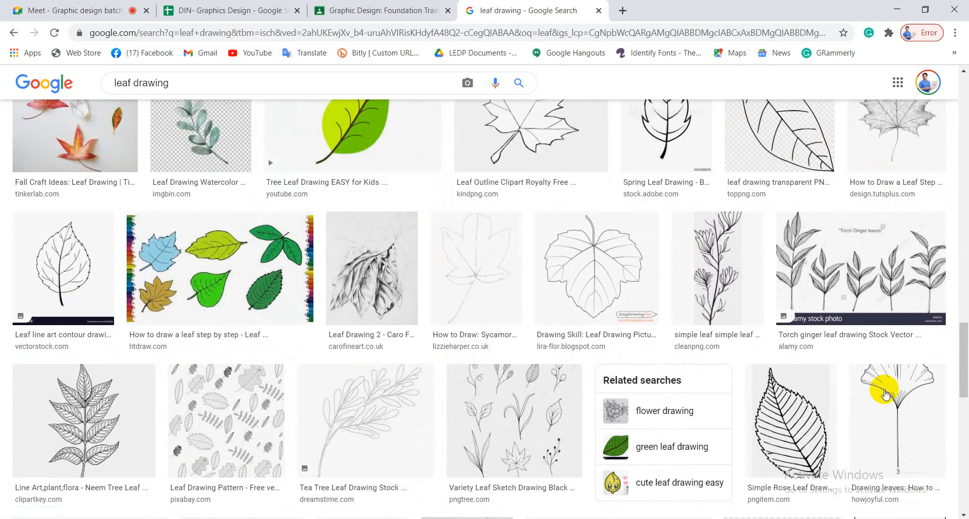
scroll(455, 354, "down", 5)
scroll(449, 325, "down", 10)
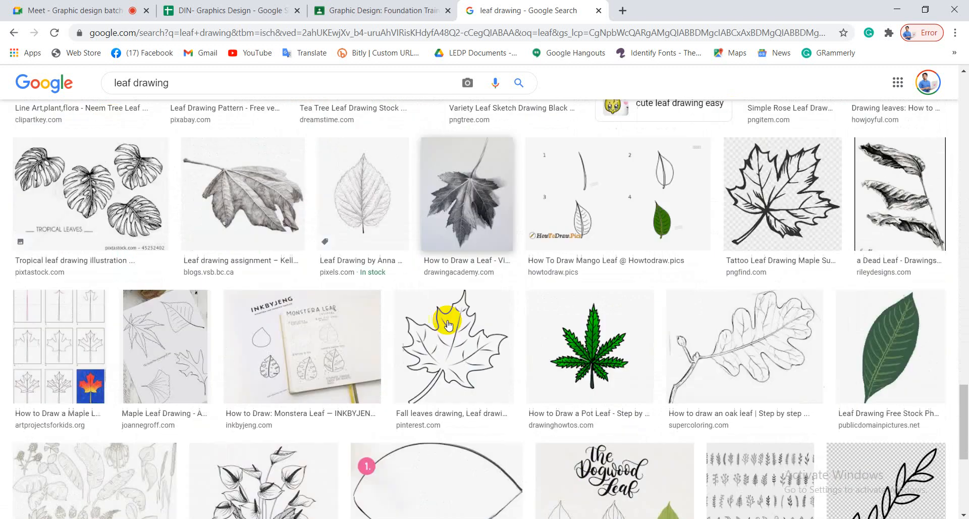
Step: Replace the leaf drawing query with an image search for "logo"
key("Home")
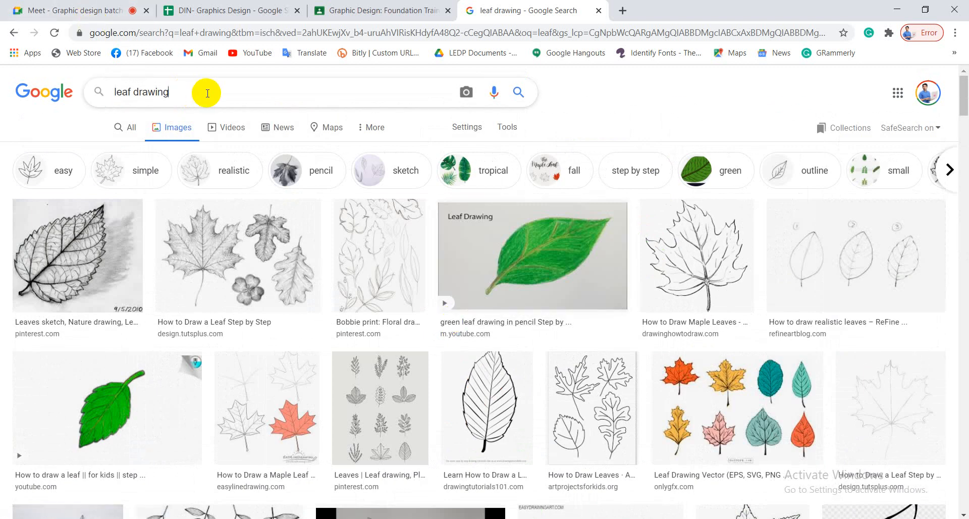
left_click_drag(204, 93, 71, 94)
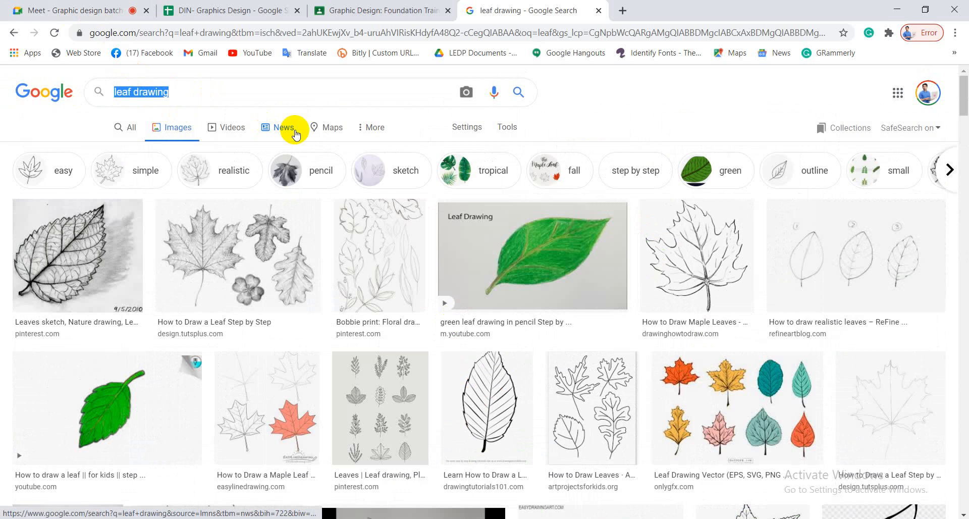
type("logo")
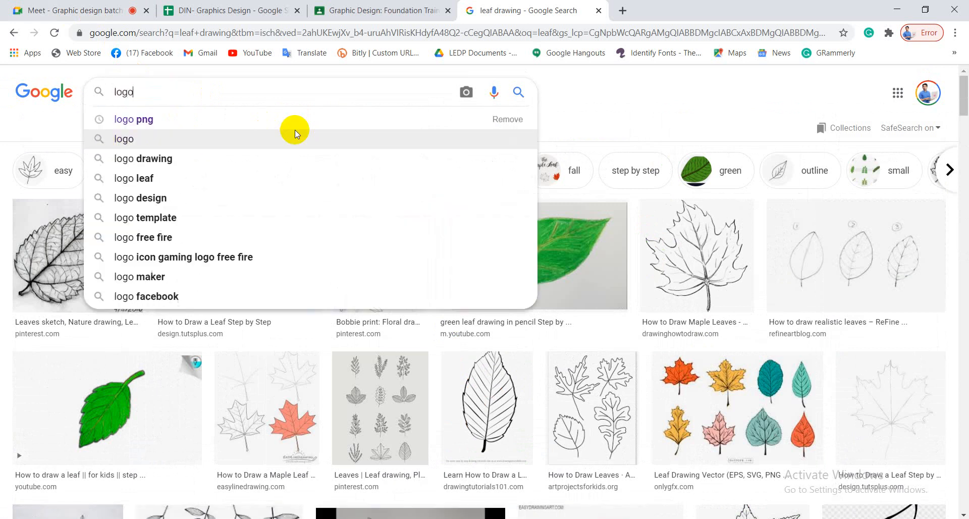
left_click(295, 130)
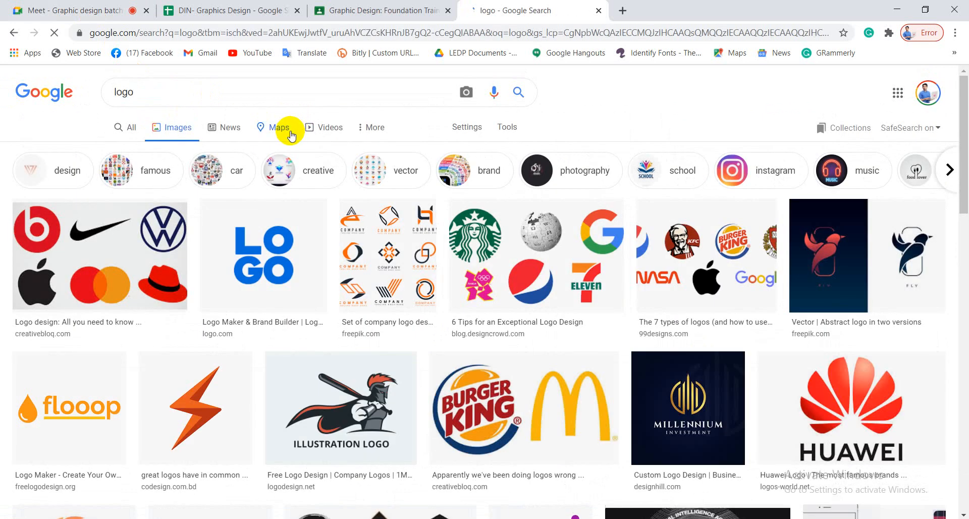
Step: Browse the logo image results for simple brand marks suitable as tracing references
scroll(293, 306, "down", 10)
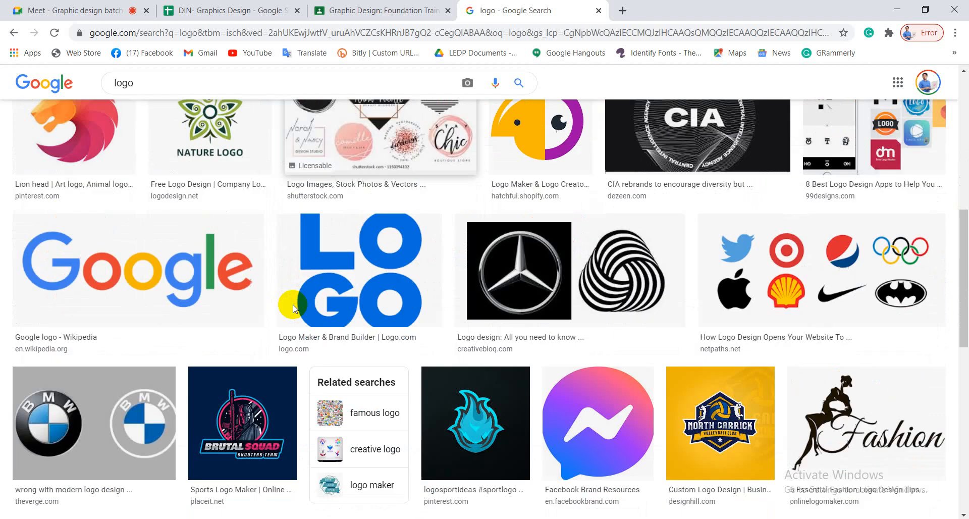
scroll(292, 307, "down", 9)
scroll(433, 417, "down", 4)
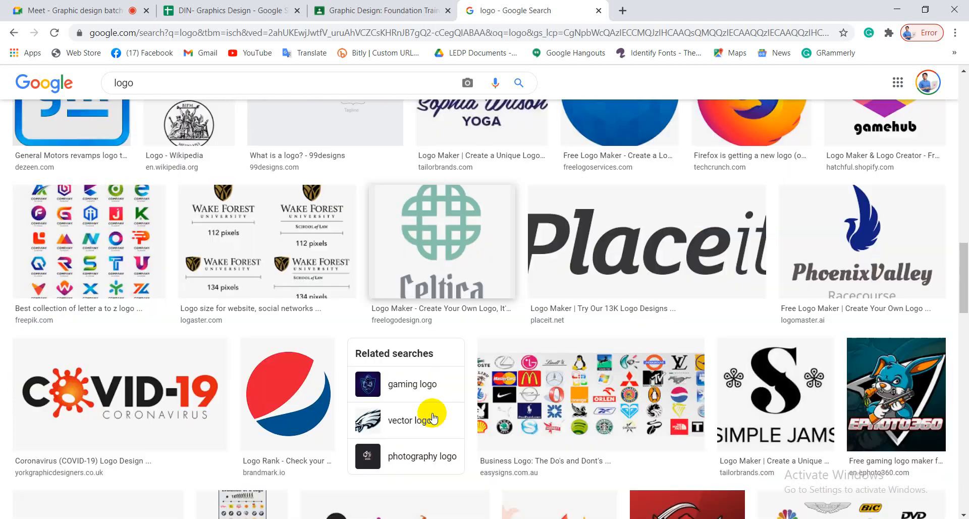
scroll(433, 417, "down", 3)
scroll(379, 390, "up", 15)
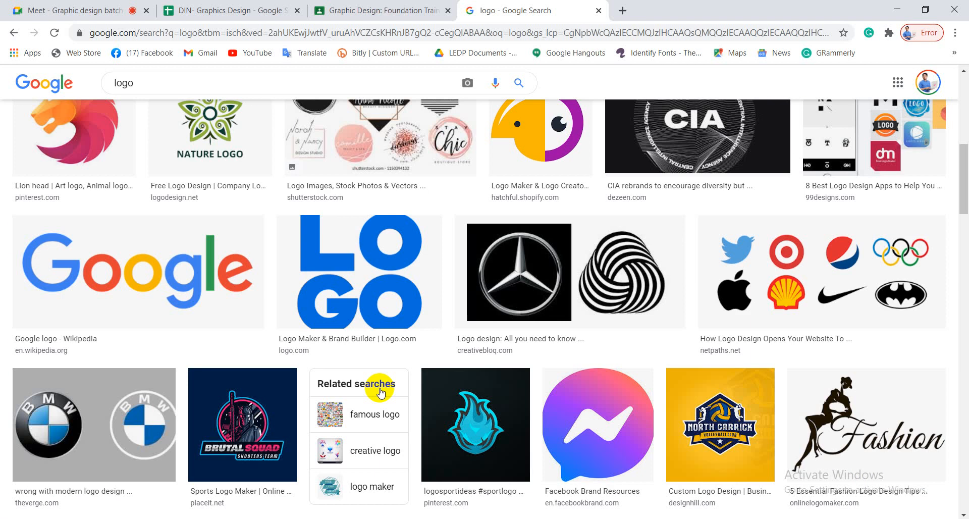
scroll(380, 386, "up", 8)
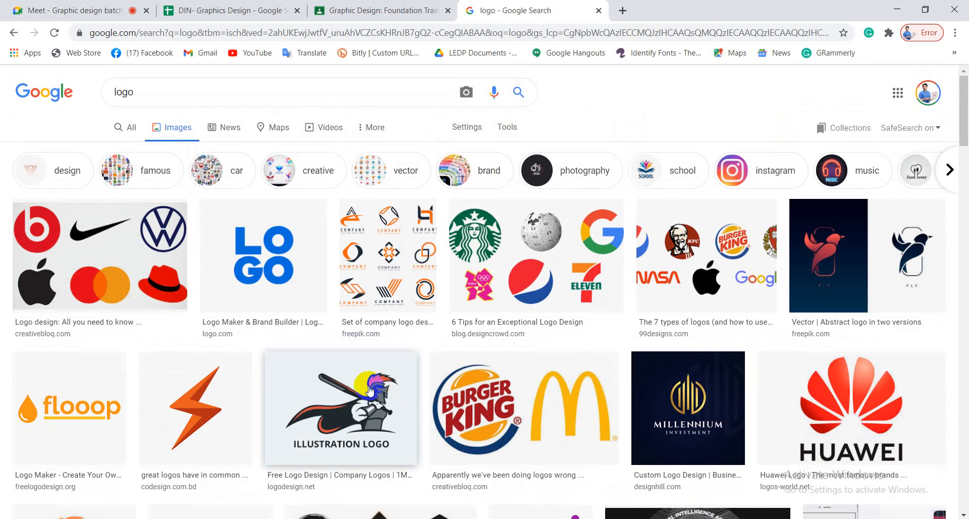
scroll(369, 390, "down", 5)
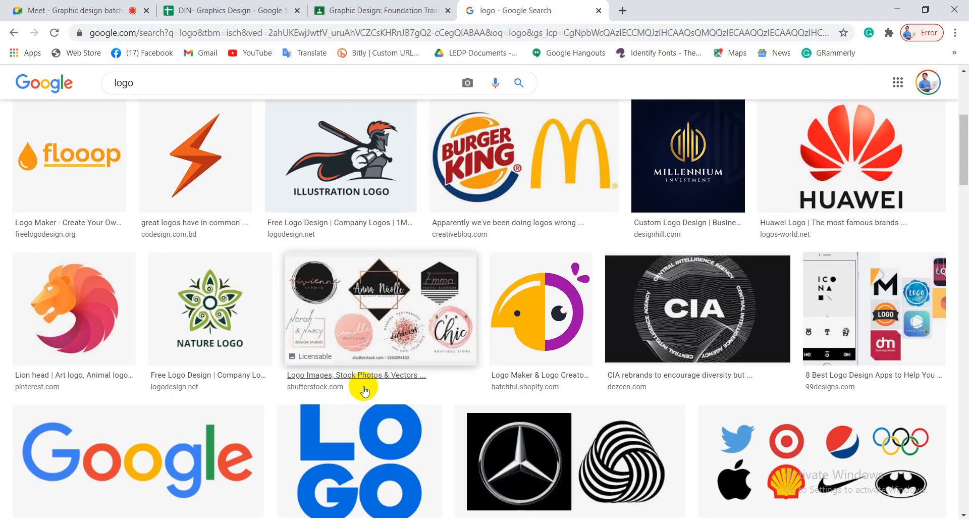
scroll(364, 390, "down", 5)
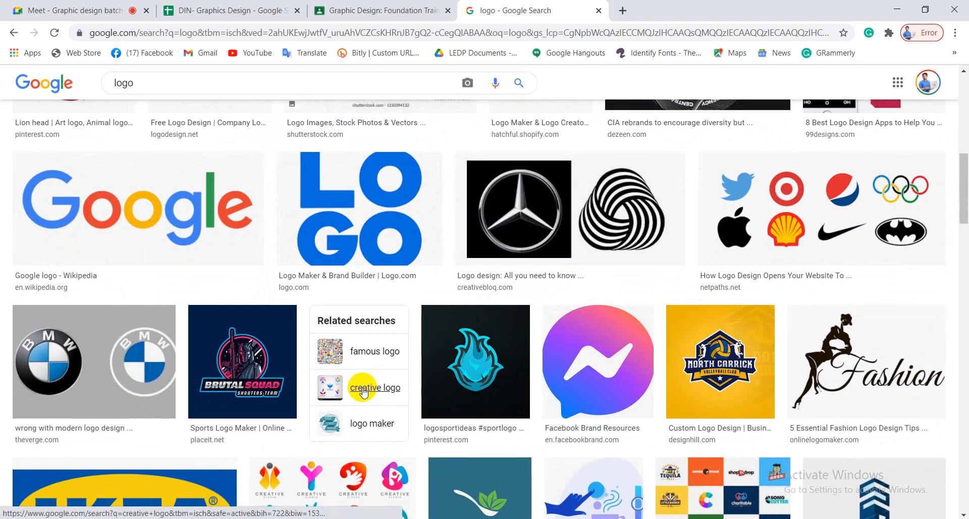
scroll(364, 391, "down", 5)
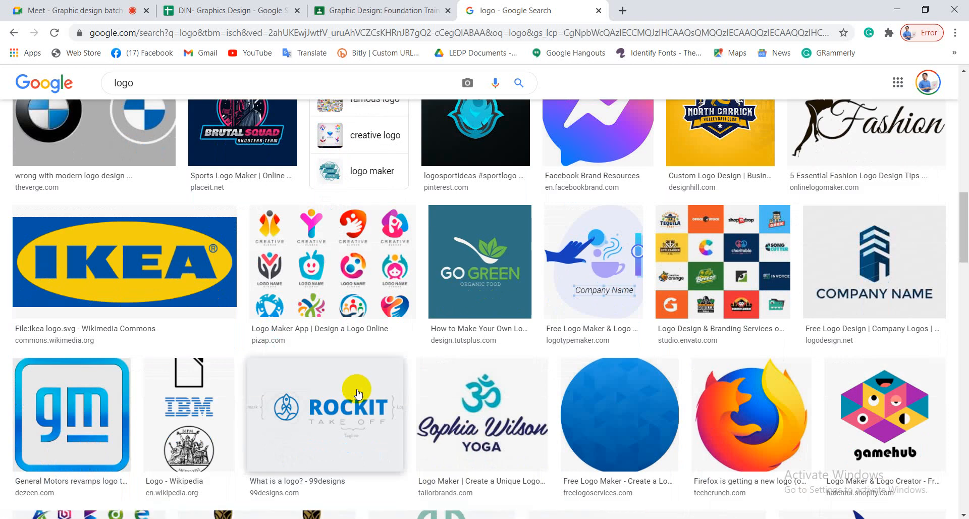
scroll(357, 392, "down", 6)
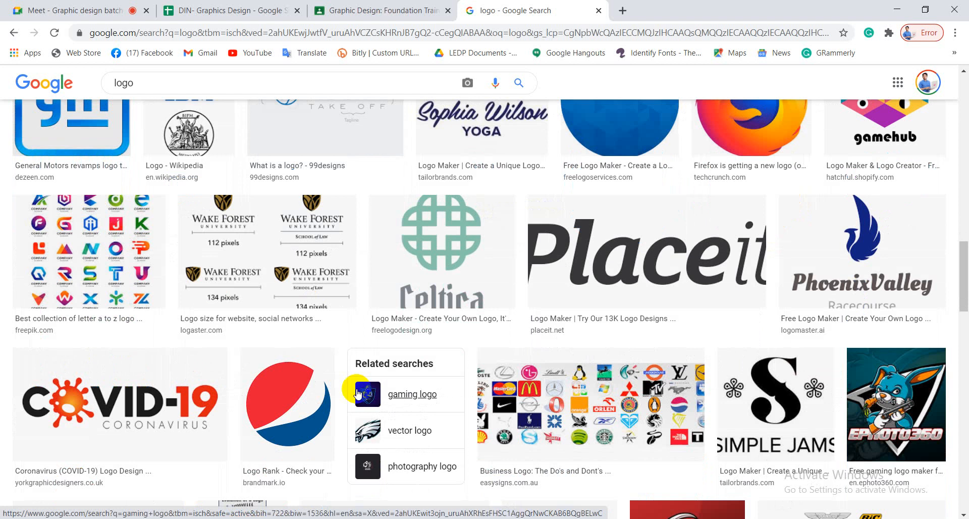
scroll(357, 393, "down", 6)
Step: Preview the round red-and-blue Pepsi logo and the Firefox logo from the image results
scroll(357, 393, "up", 5)
left_click(273, 326)
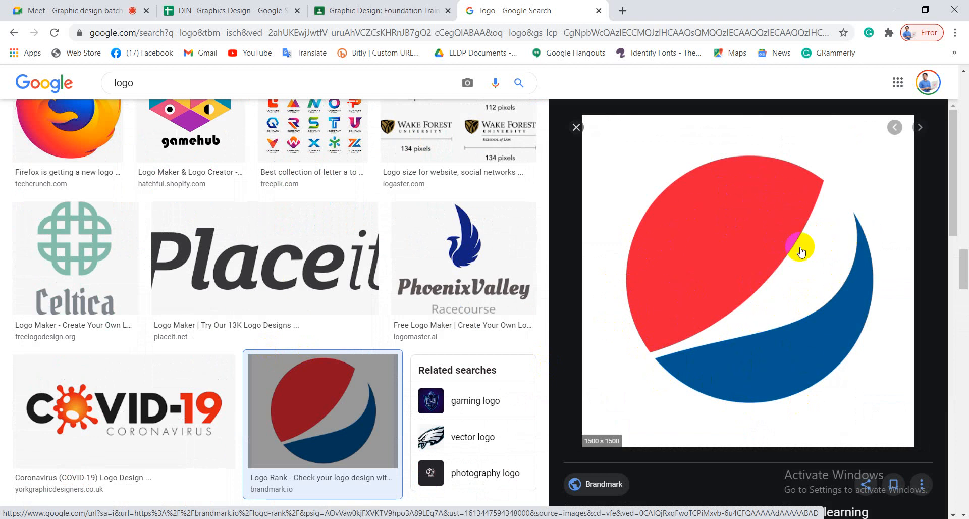
scroll(57, 233, "up", 2)
left_click(57, 233)
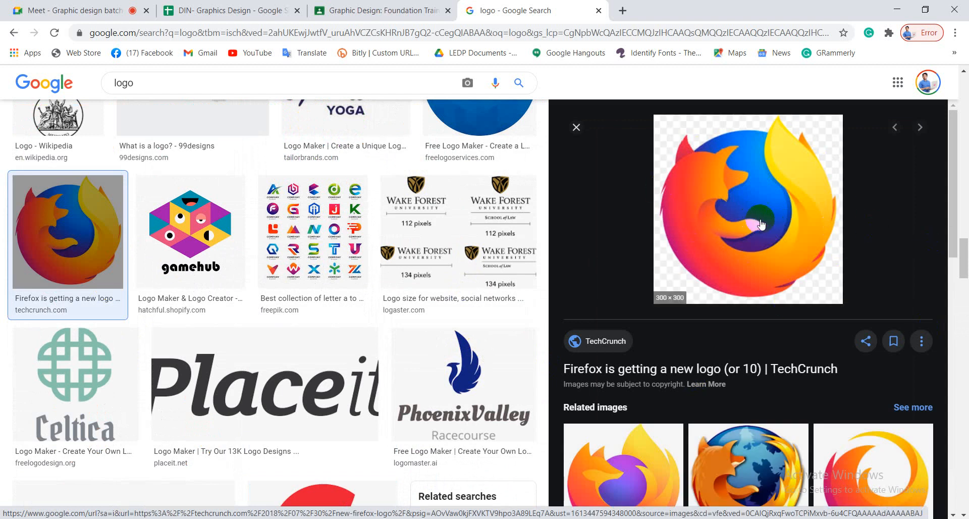
Step: Preview the YouTube logo from logos-world.net further down the results and look through its related images
scroll(762, 233, "down", 3)
scroll(404, 353, "down", 10)
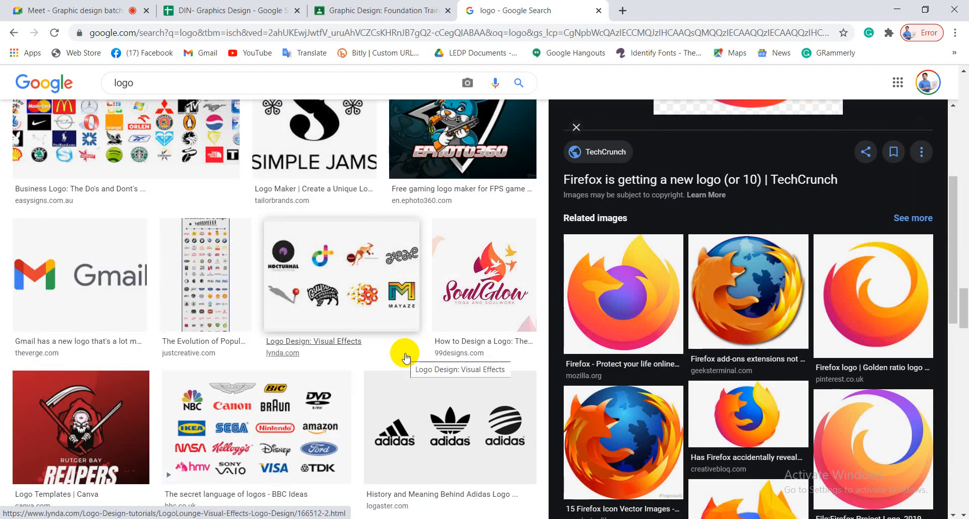
scroll(404, 356, "down", 5)
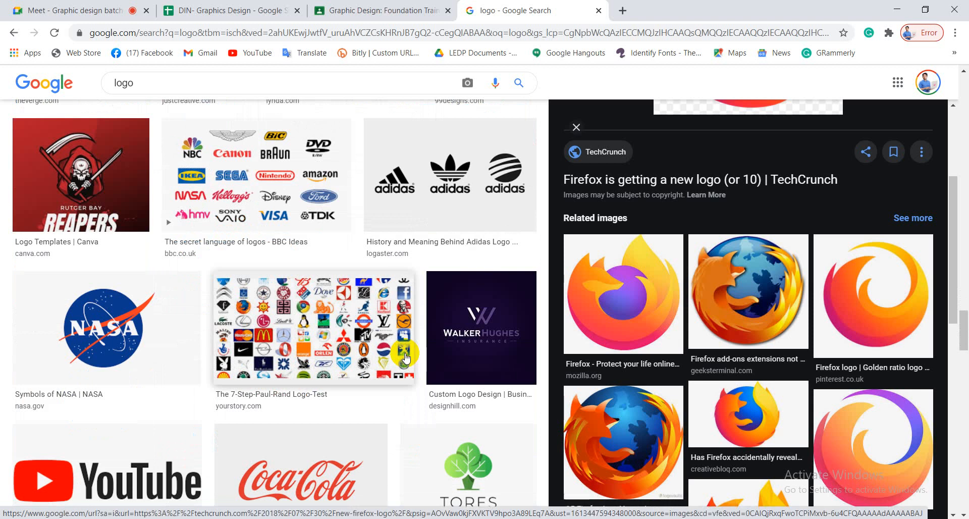
scroll(406, 357, "down", 5)
left_click(89, 246)
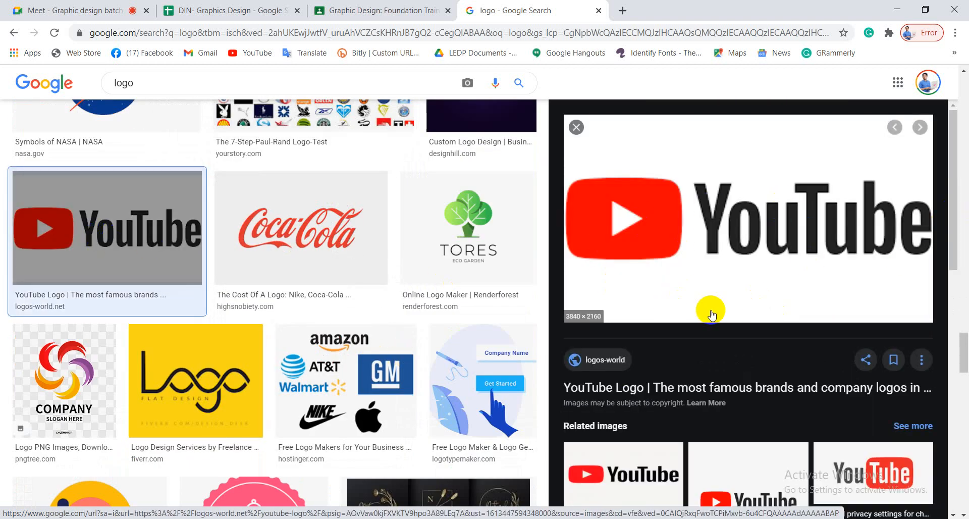
scroll(741, 299, "down", 1)
scroll(741, 299, "down", 2)
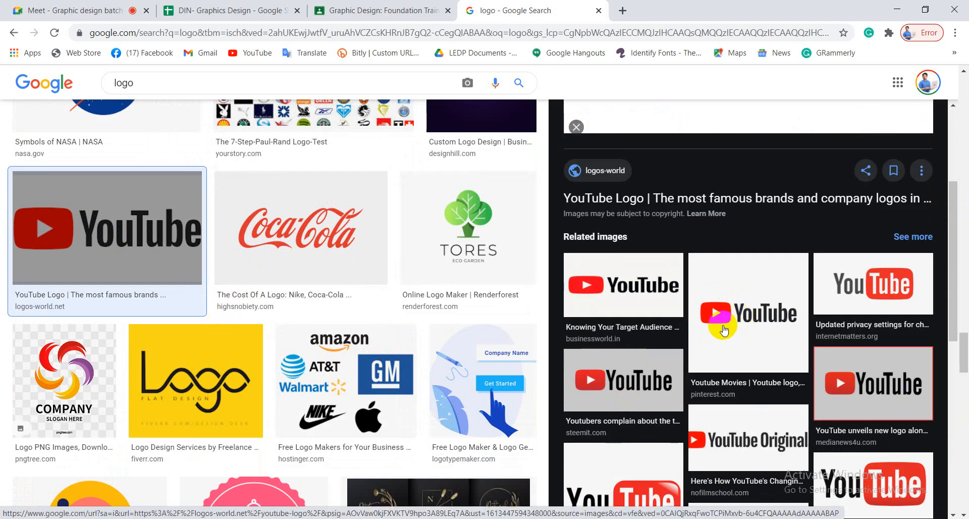
Step: Examine the rest of the logo results, from the brand and company logos further down back to the first rows
scroll(435, 356, "down", 4)
scroll(435, 360, "down", 10)
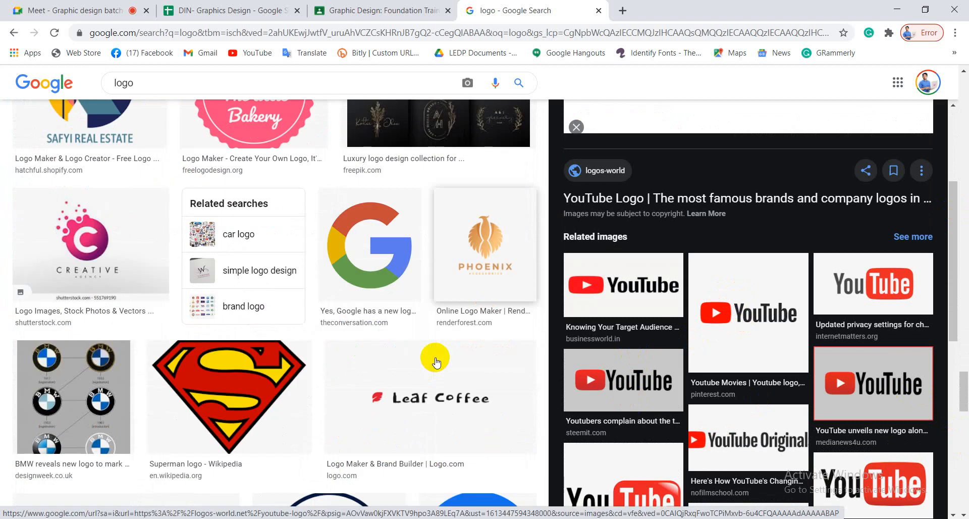
scroll(436, 360, "down", 4)
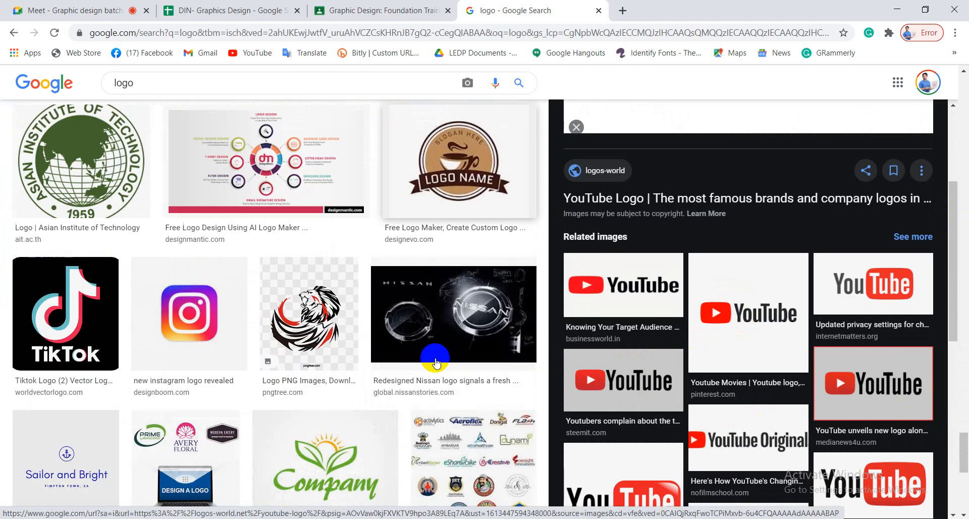
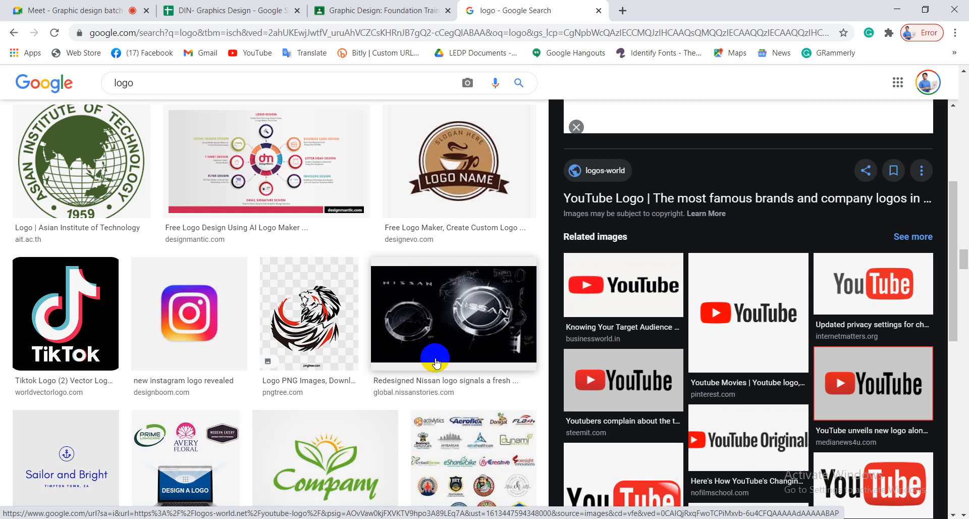
scroll(270, 199, "up", 15)
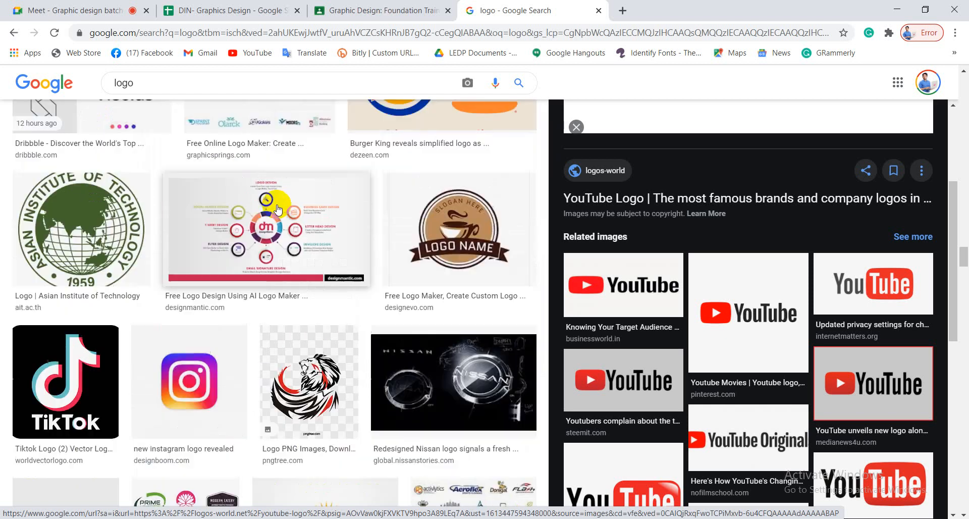
scroll(363, 293, "down", 20)
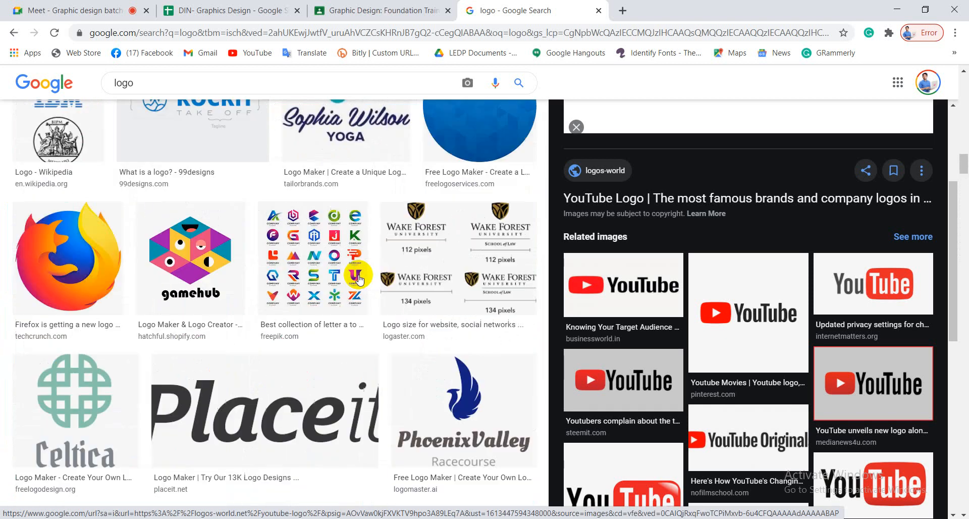
scroll(360, 280, "up", 20)
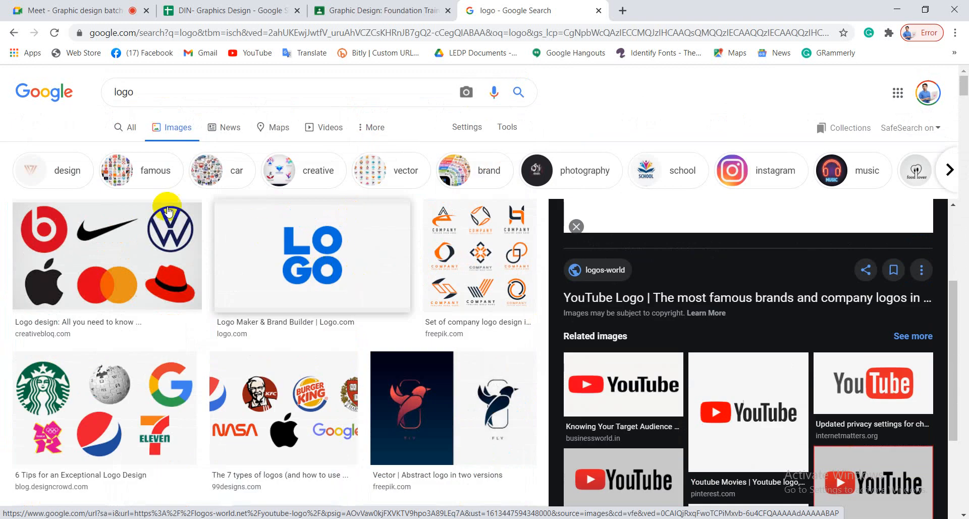
scroll(346, 255, "down", 4)
scroll(346, 255, "up", 4)
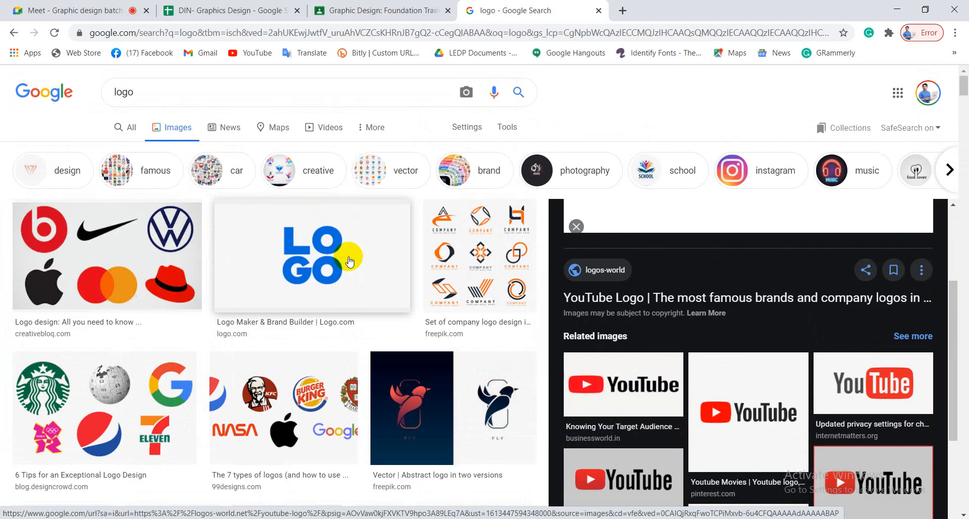
scroll(792, 270, "down", 6)
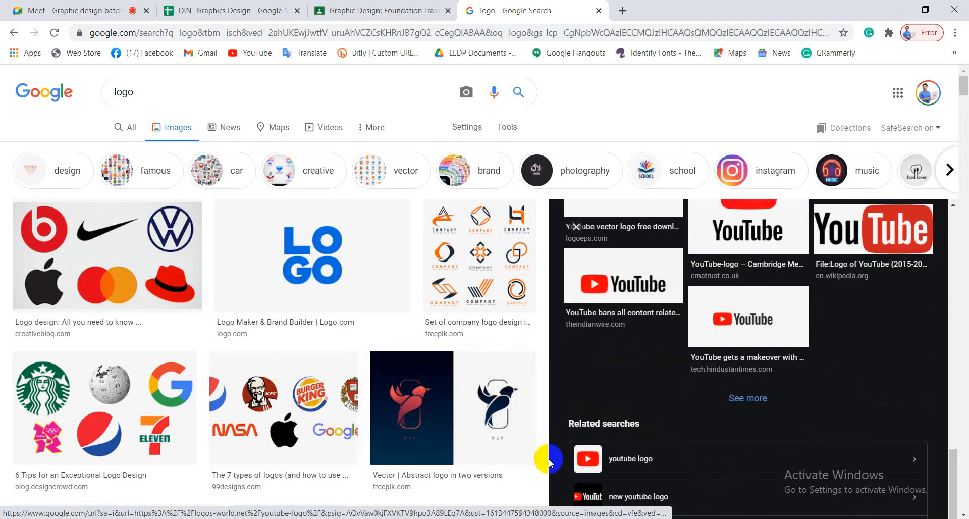
left_click(435, 408)
scroll(314, 379, "down", 6)
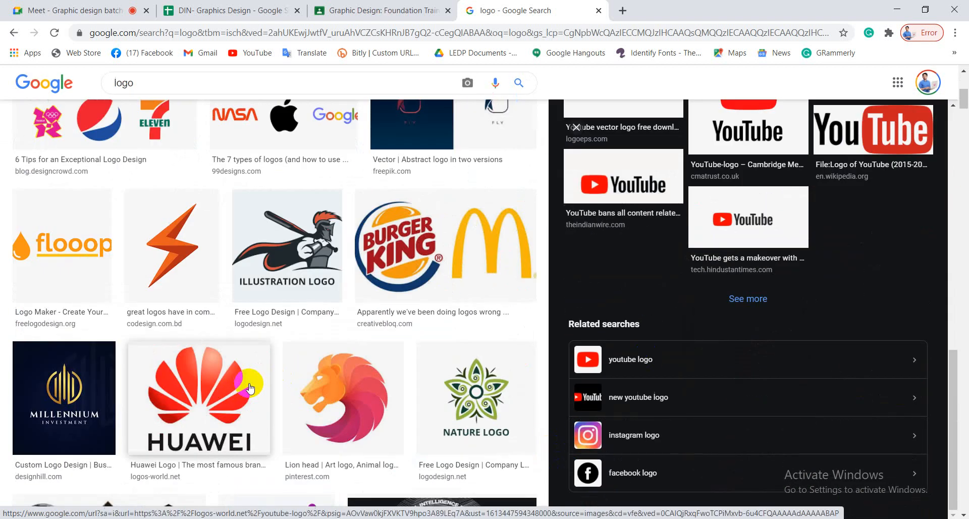
scroll(160, 148, "up", 6)
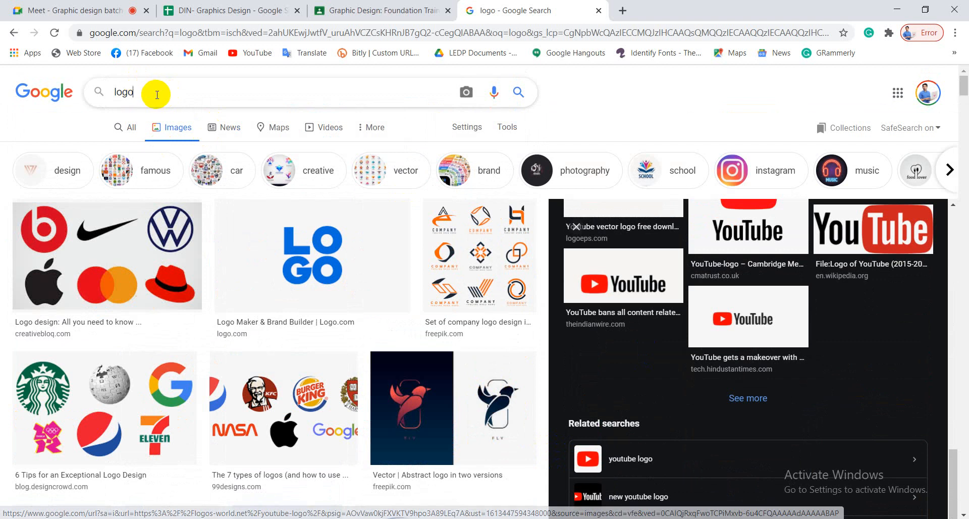
Step: Replace the logo query with an image search for "bird logo"
left_click_drag(156, 92, 65, 92)
type("b")
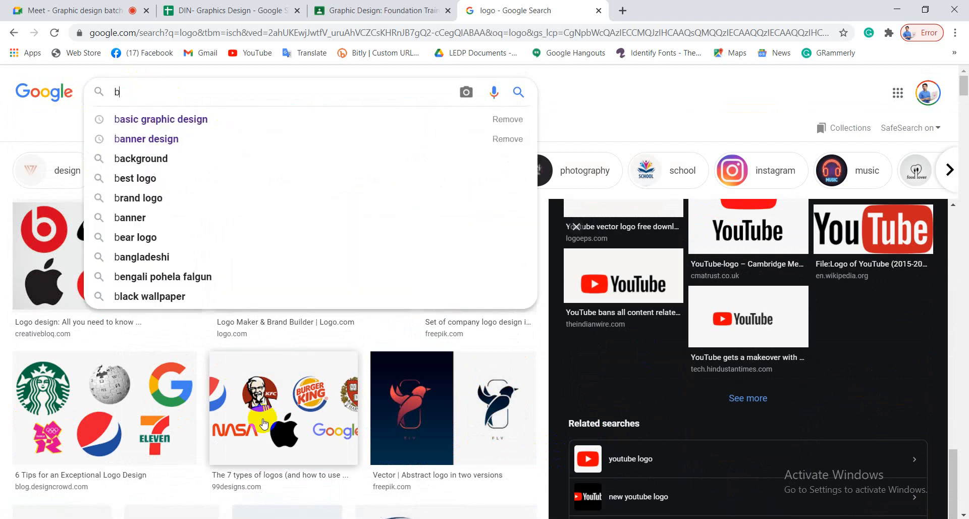
type("ird")
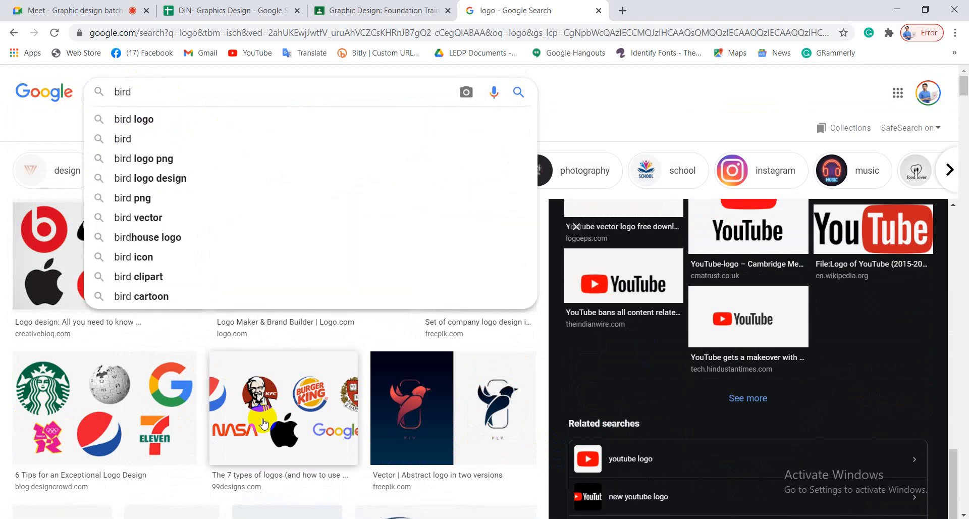
left_click(134, 119)
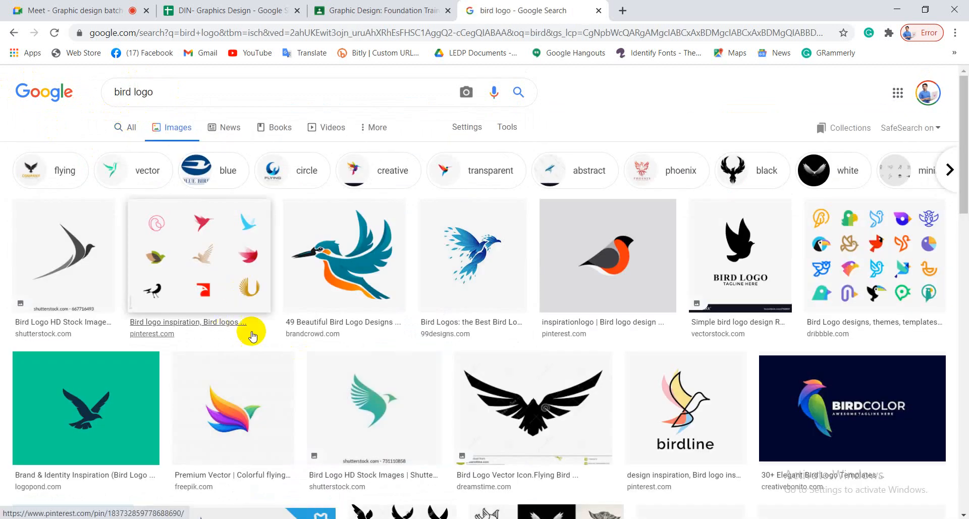
Step: Look through the bird logo image results for simple bird shapes suitable for tracing
scroll(250, 303, "down", 4)
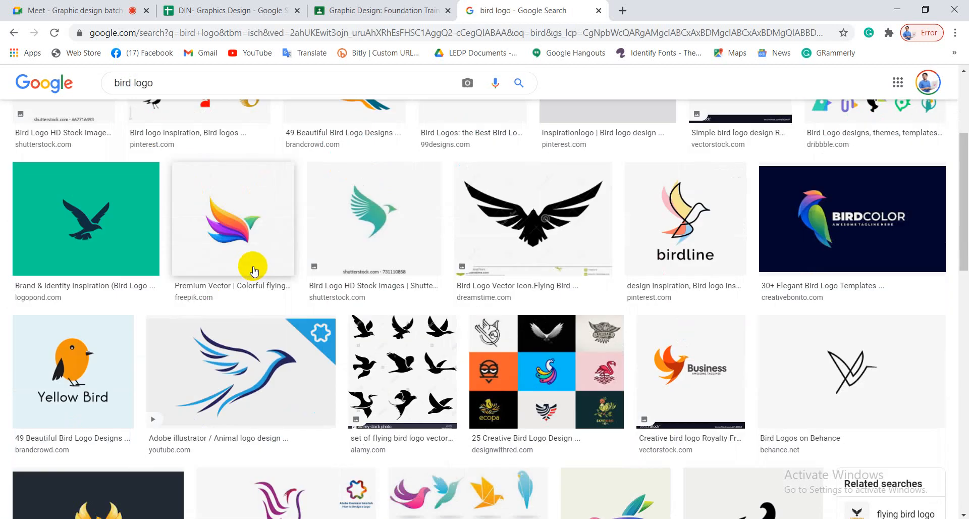
left_click(268, 274)
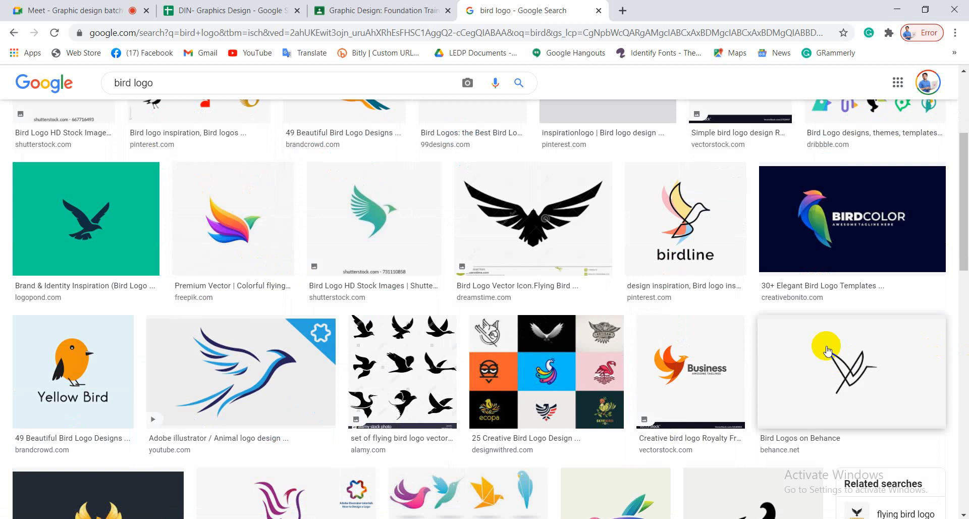
scroll(710, 347, "down", 5)
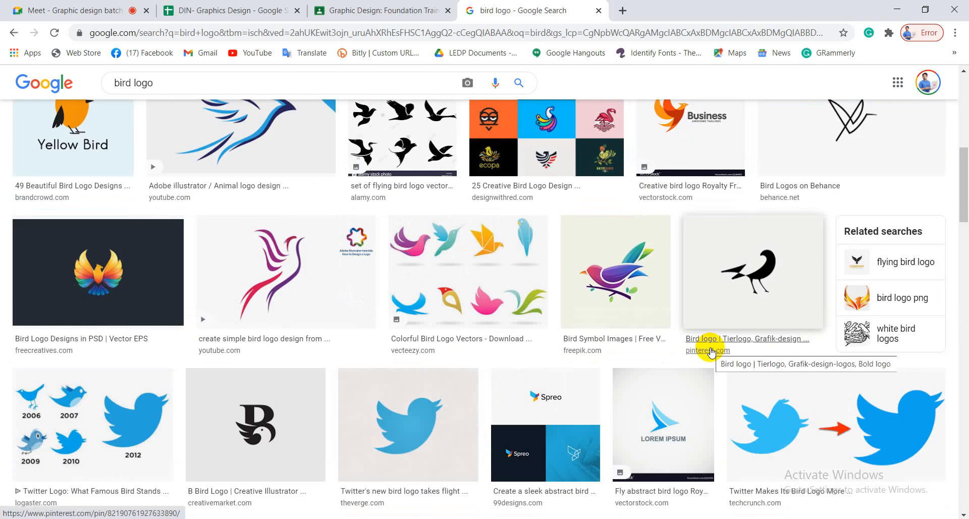
scroll(710, 346, "down", 5)
scroll(711, 353, "up", 6)
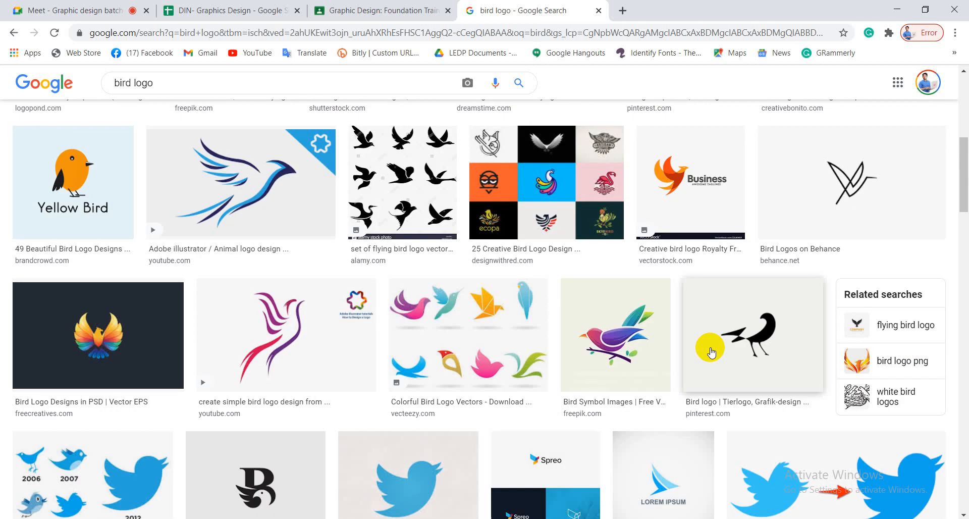
Step: Examine the bird logo results further down, through the hummingbird and phoenix designs and back to the flying bird logos
scroll(711, 351, "down", 10)
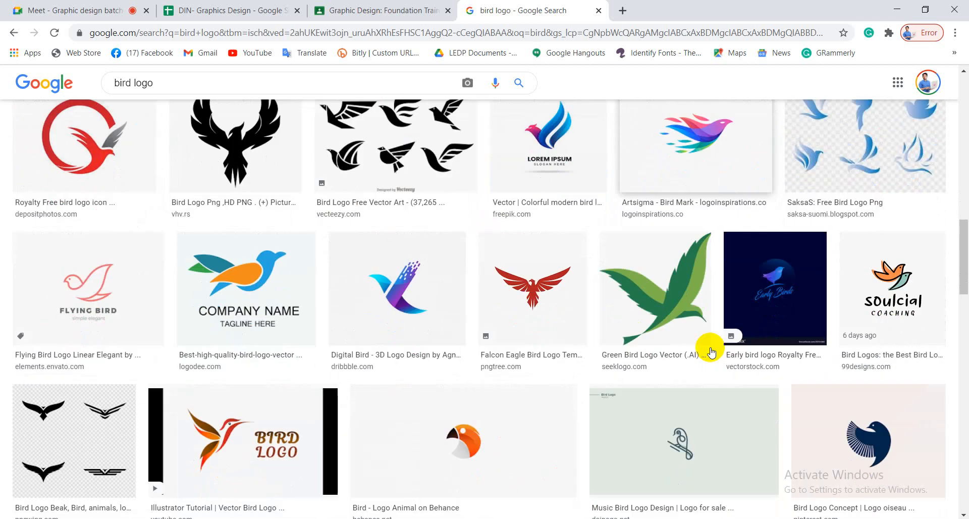
scroll(711, 351, "down", 4)
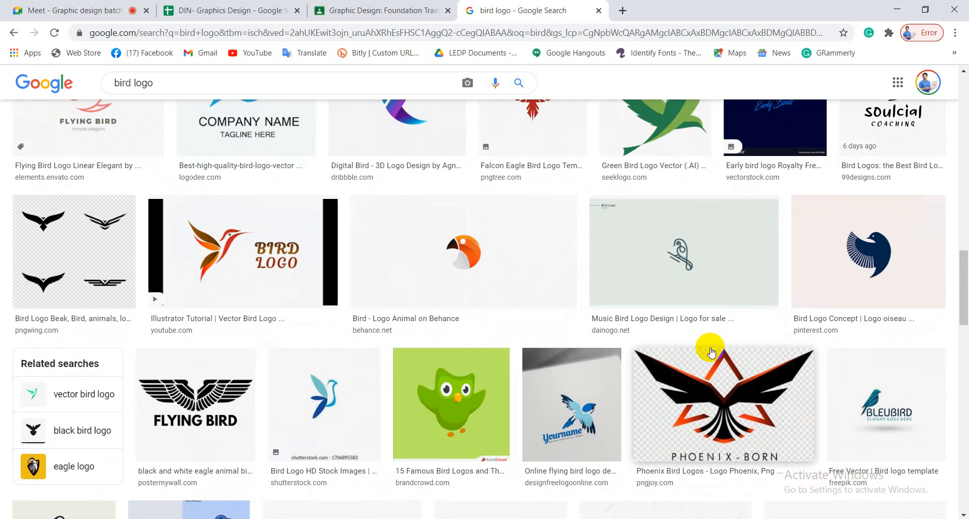
scroll(711, 351, "down", 4)
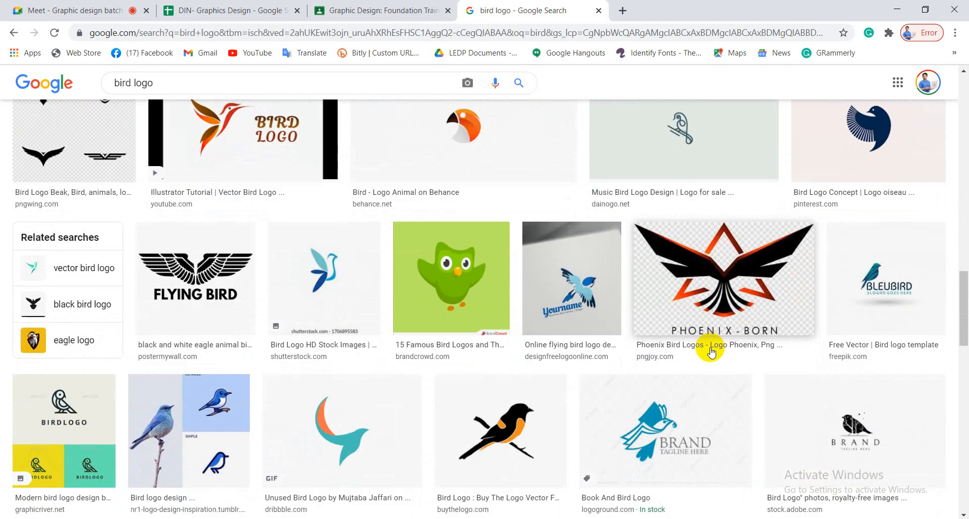
scroll(711, 351, "up", 2)
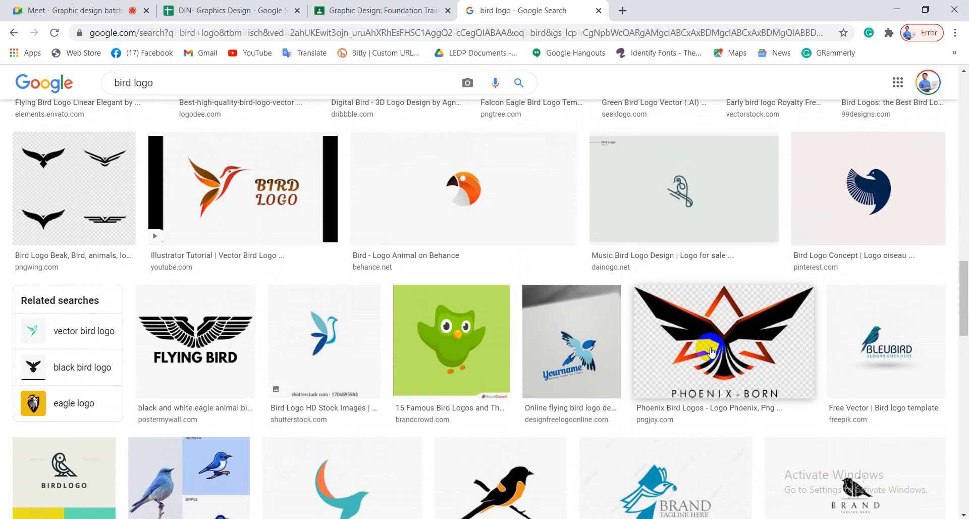
scroll(710, 351, "down", 4)
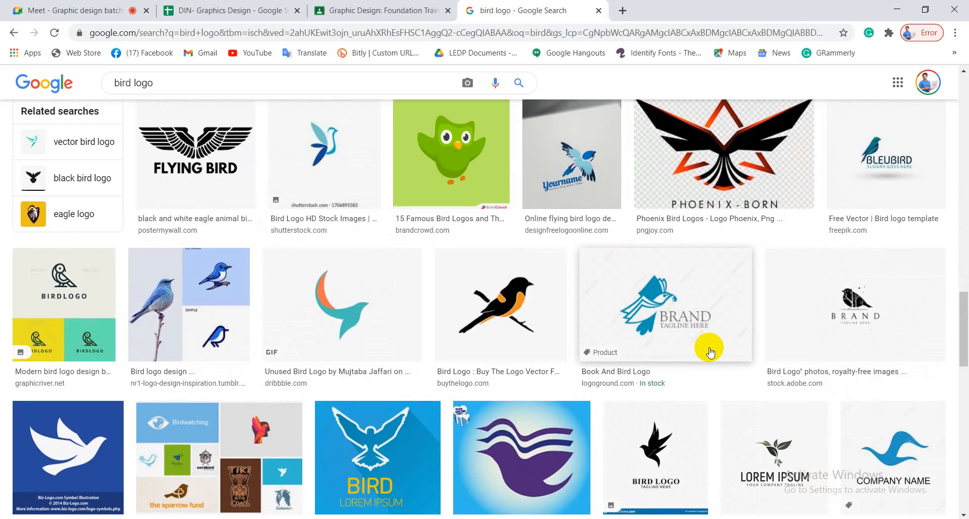
scroll(711, 351, "down", 5)
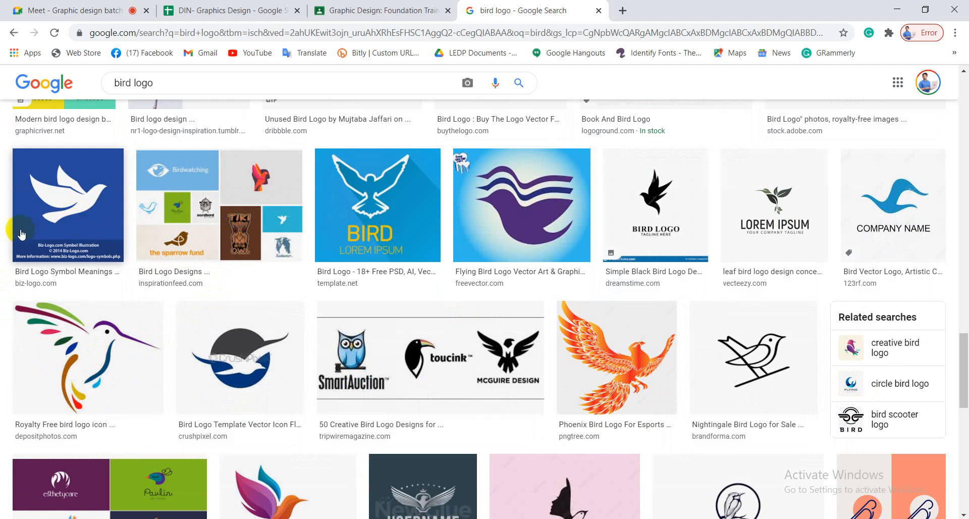
scroll(372, 360, "up", 6)
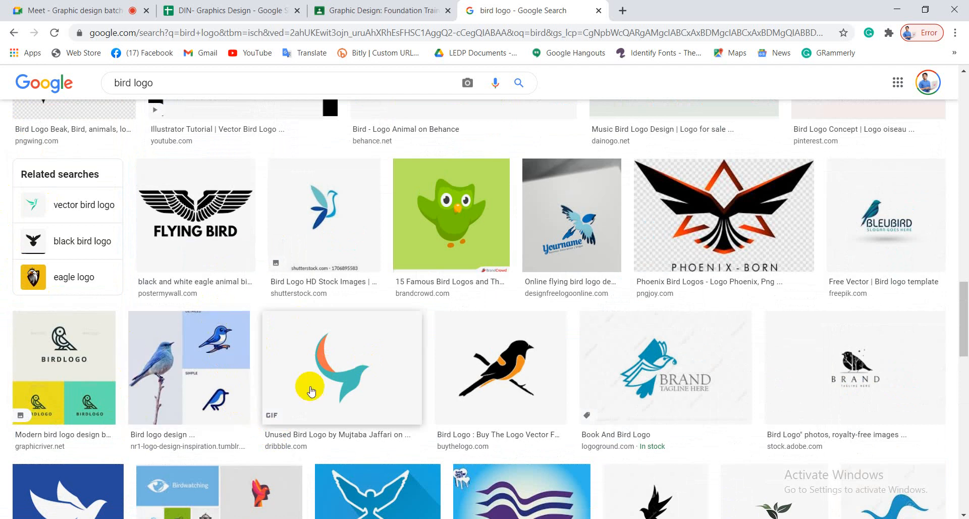
scroll(303, 393, "up", 4)
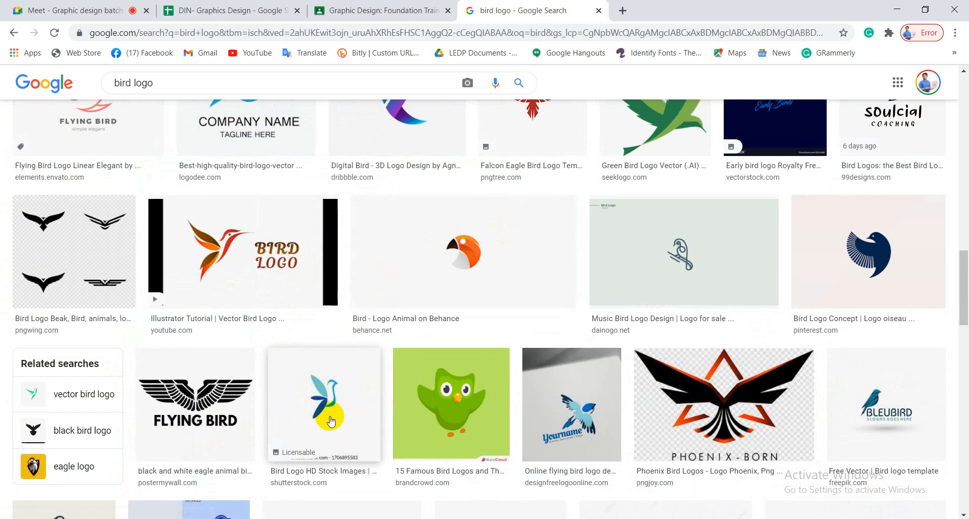
Step: Preview the round orange bird-head logo from Behance, and switch to the Untitled-1 document in Illustrator
left_click(442, 263)
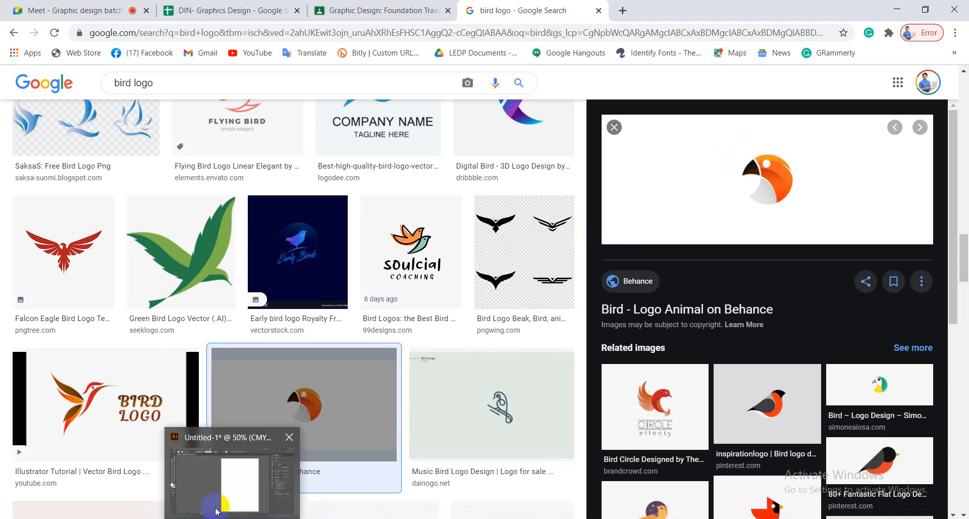
left_click(209, 489)
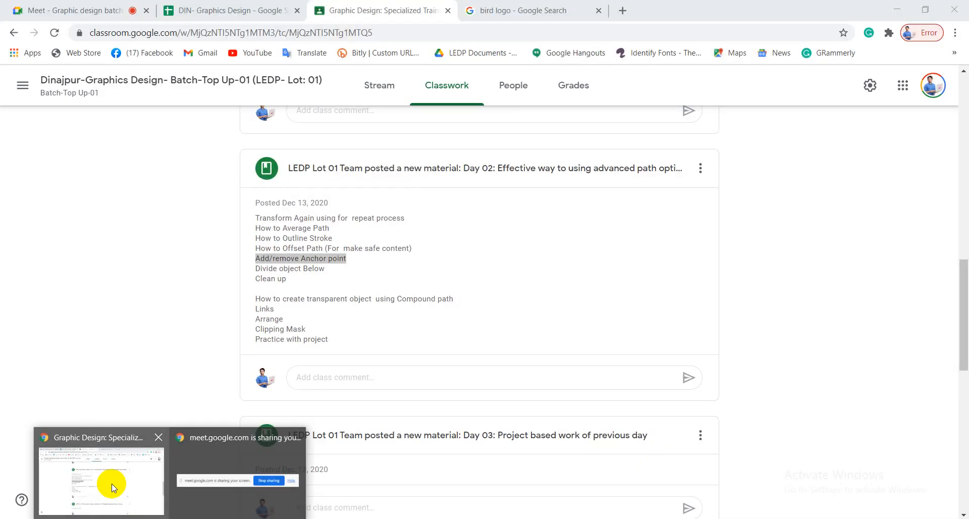
Step: Check the meeting page in the browser and switch to the open Illustrator document
left_click(108, 493)
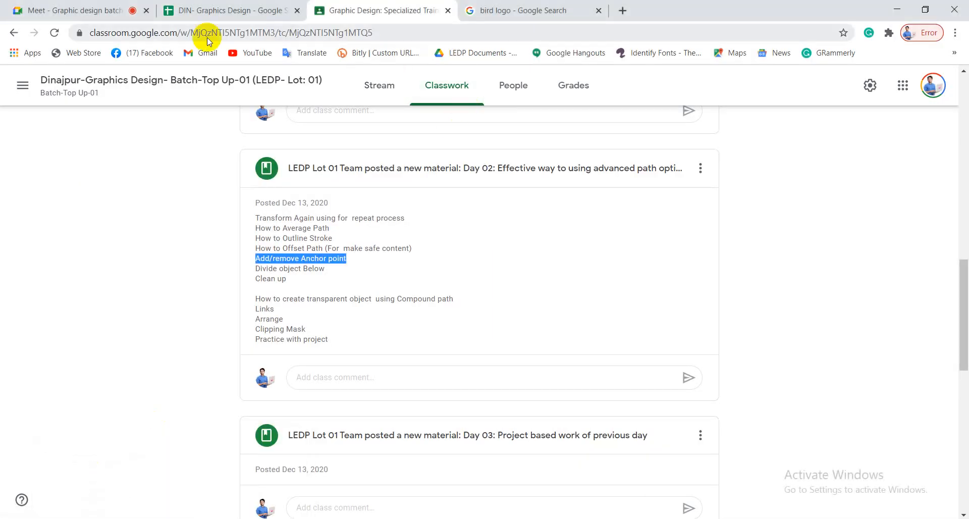
left_click(79, 11)
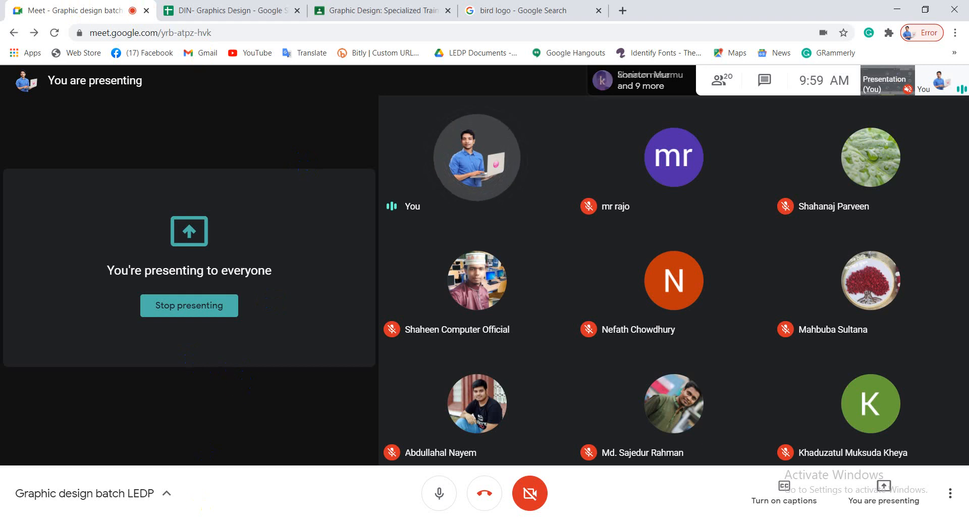
left_click(229, 502)
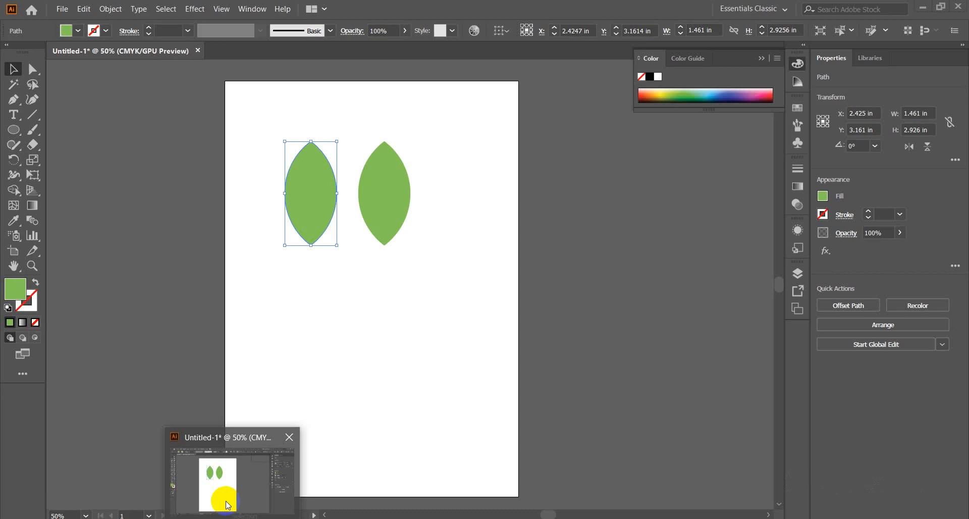
Step: Delete both green leaf shapes from the artboard
left_click(298, 324)
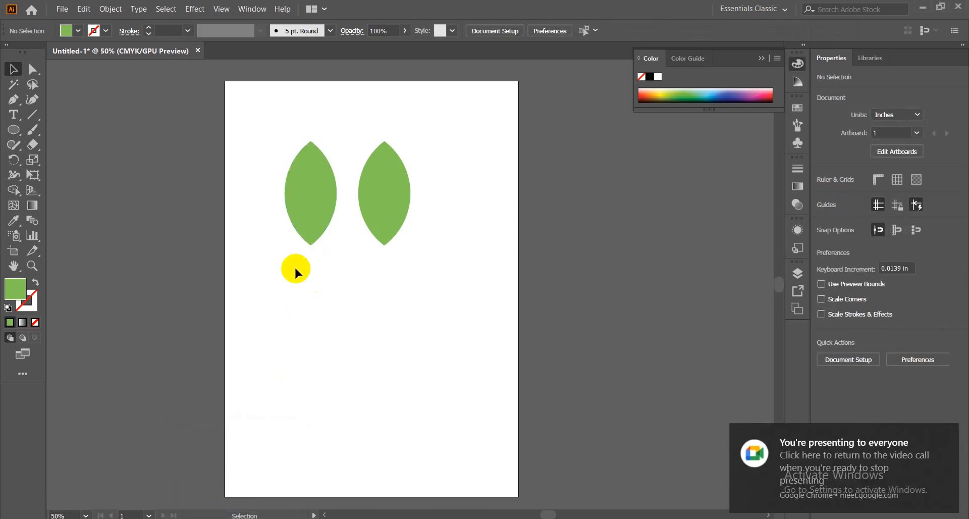
left_click(335, 208)
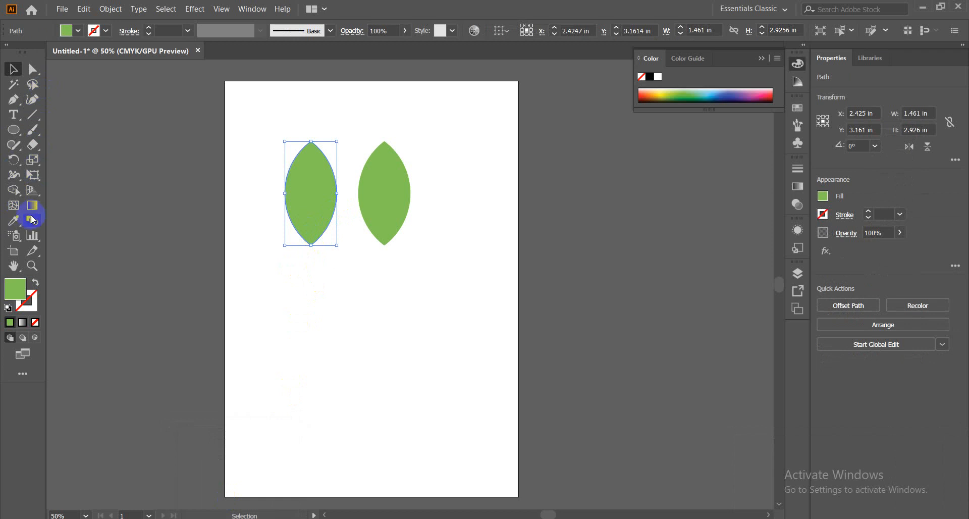
left_click(282, 282)
left_click_drag(457, 155, 234, 266)
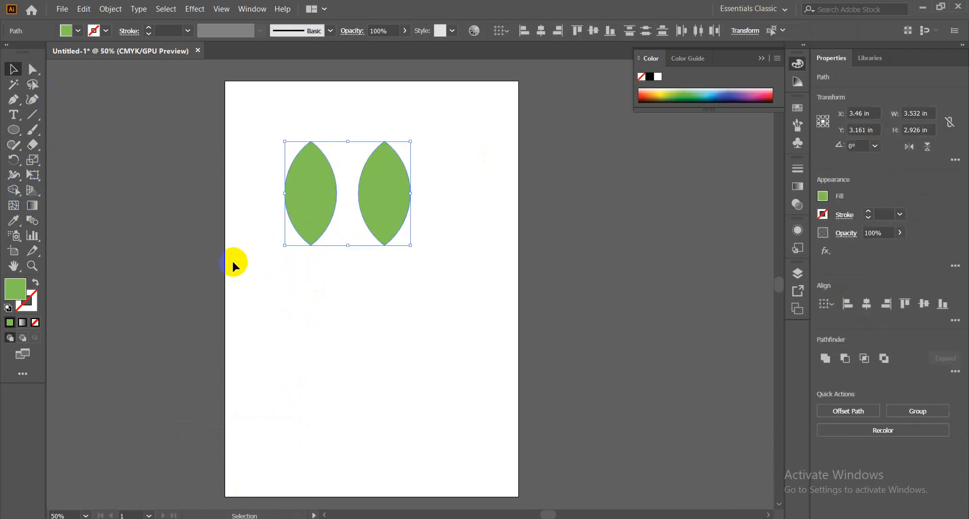
key("Delete")
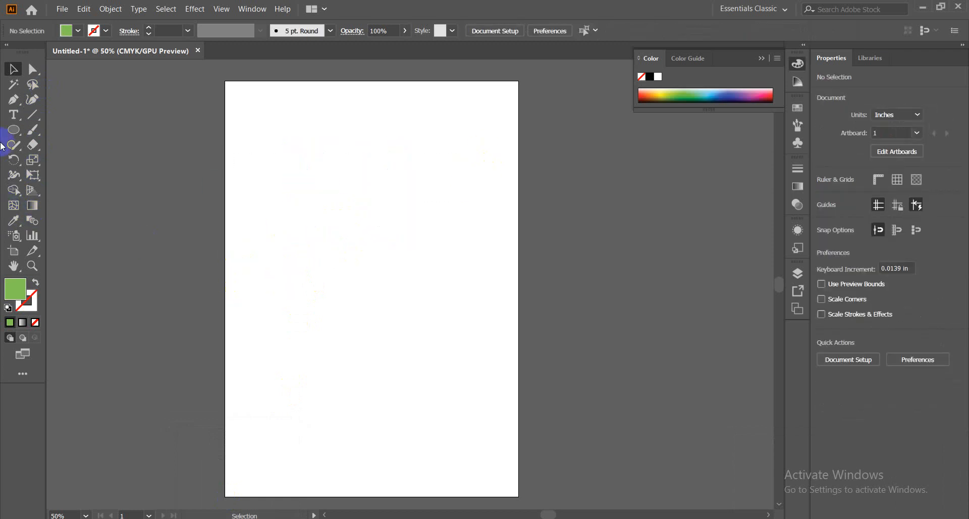
Step: Draw a green circle about 3.4 in wide and duplicate it sideways so the two circles overlap
left_click(14, 130)
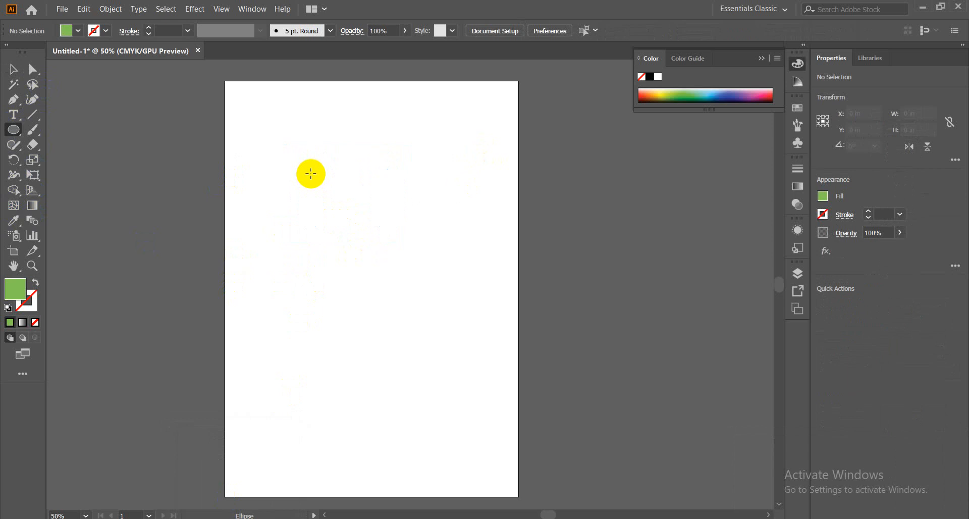
left_click_drag(311, 173, 335, 224)
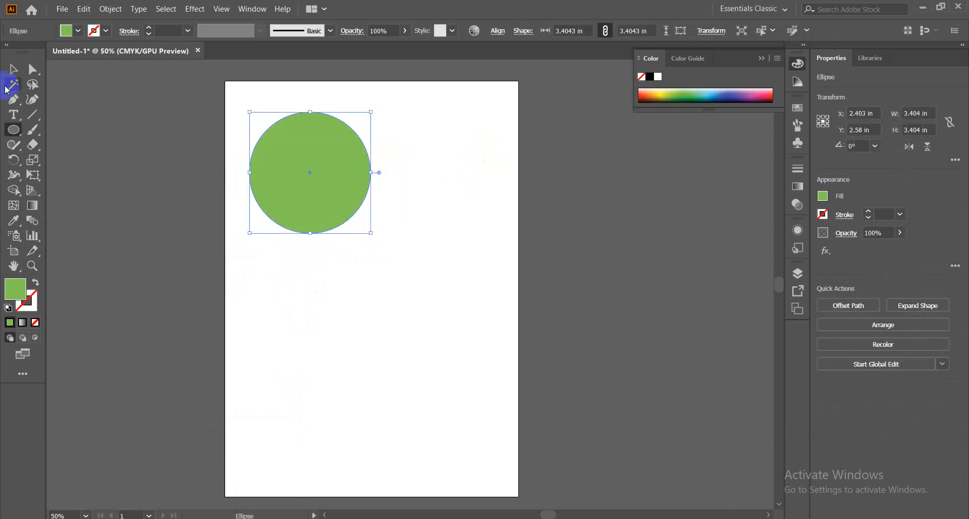
left_click(13, 69)
left_click_drag(295, 198, 319, 208)
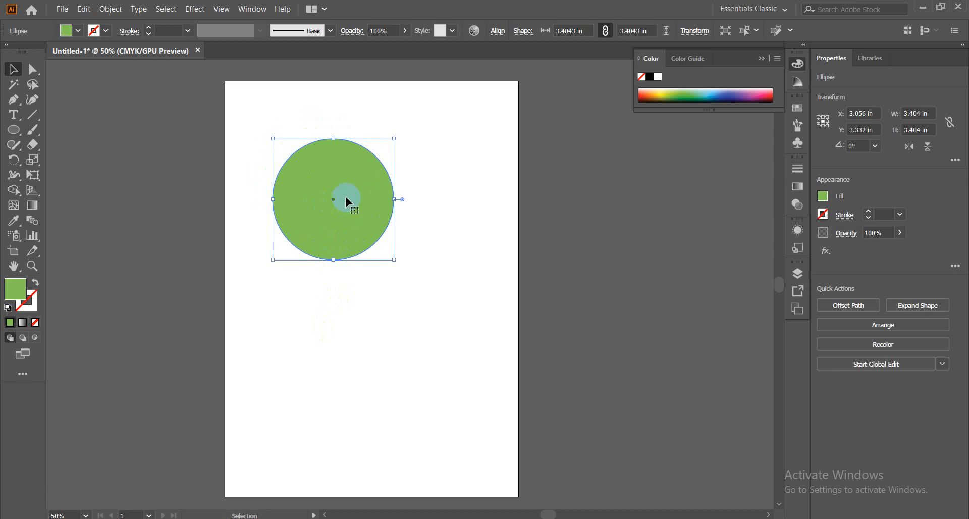
left_click_drag(320, 206, 360, 202)
Step: Merge the two overlapping circles into a single shape with the Shape Builder tool
left_click_drag(256, 329, 433, 188)
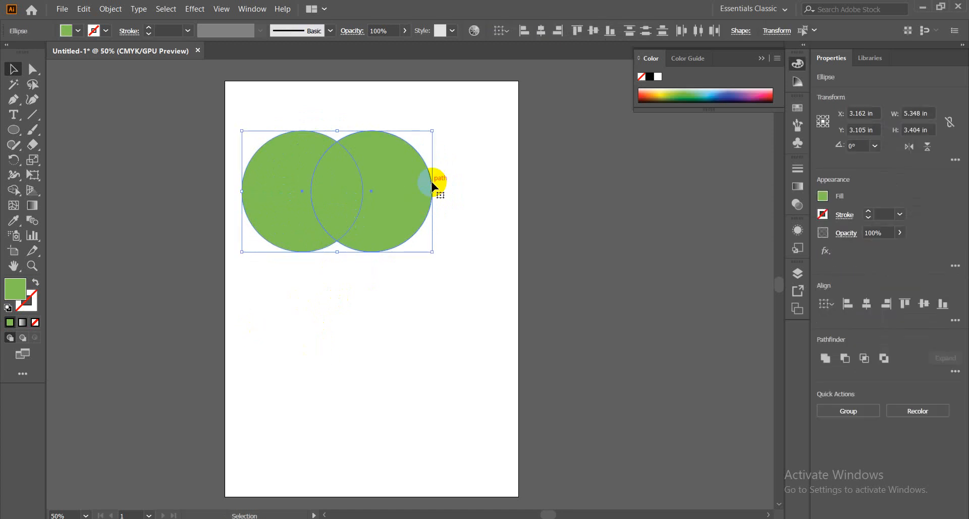
left_click(14, 191)
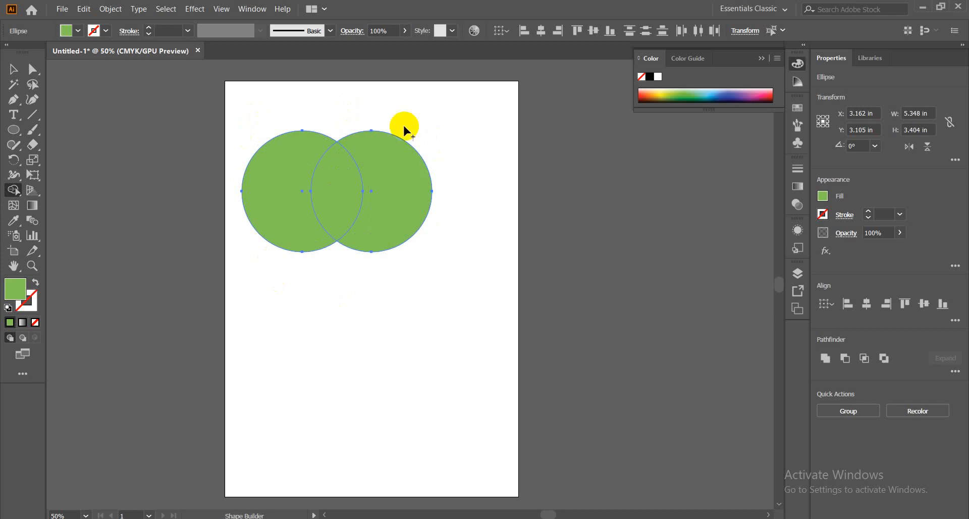
left_click_drag(287, 175, 403, 184)
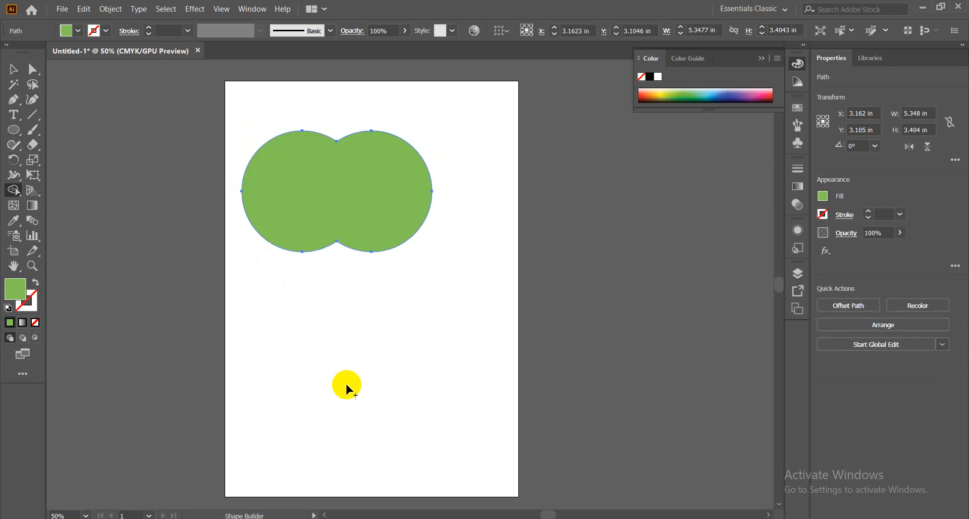
Step: Move the merged shape around the artboard and enlarge it to about 6.44 by 4.1 in
left_click(13, 68)
left_click(284, 192)
left_click_drag(284, 191, 320, 342)
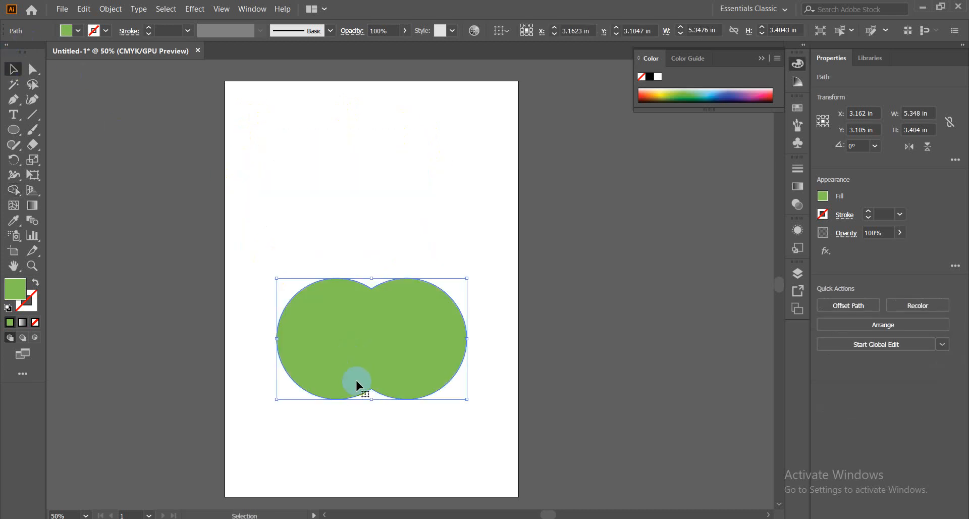
left_click_drag(358, 385, 393, 184)
mouse_move(445, 149)
left_mouse_down()
mouse_move(395, 216)
mouse_move(470, 217)
left_mouse_up()
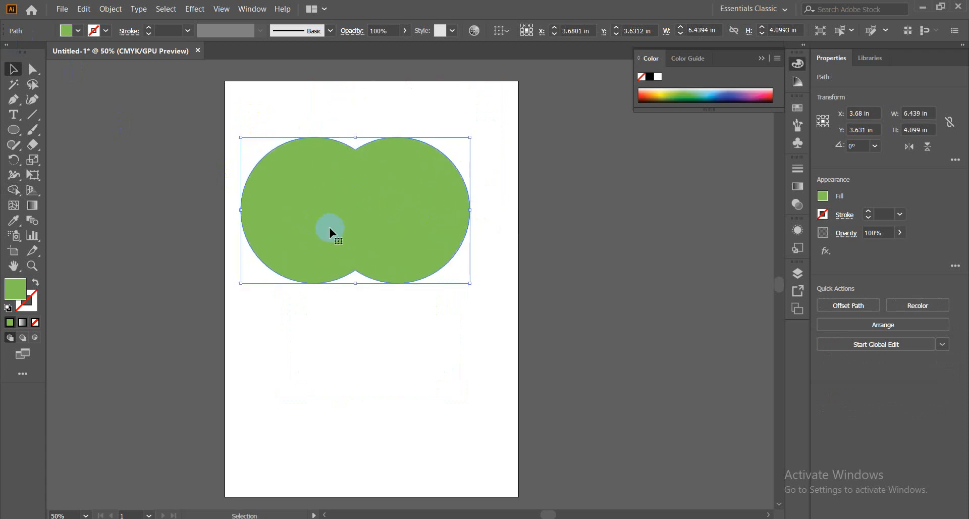
Step: Swap the merged shape's fill and stroke so only a green outline remains, and set its stroke weight to 27 pt
left_click(34, 284)
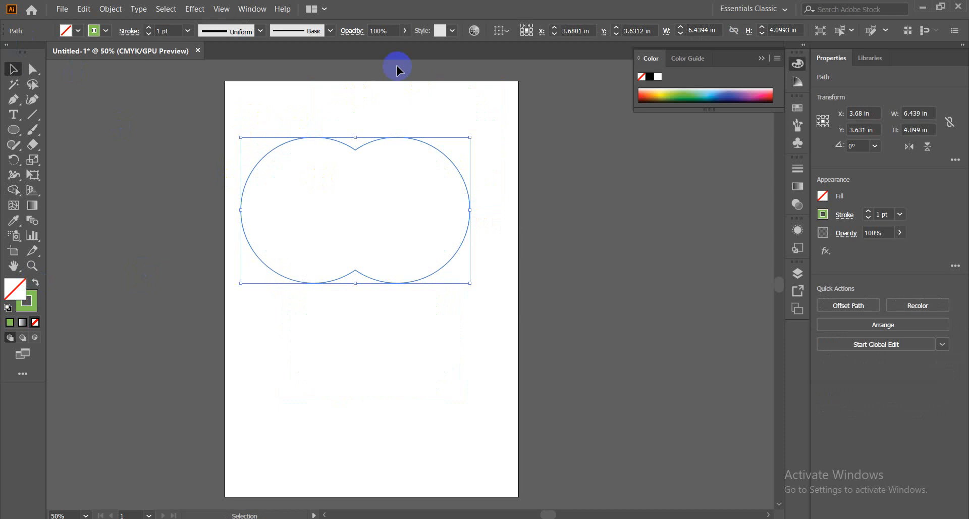
left_click(150, 28)
left_click(149, 29)
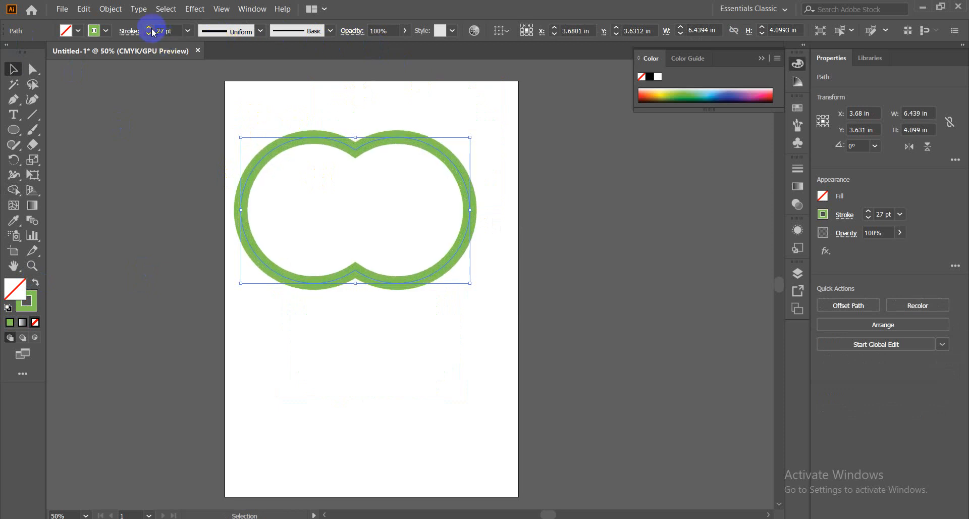
left_click(399, 376)
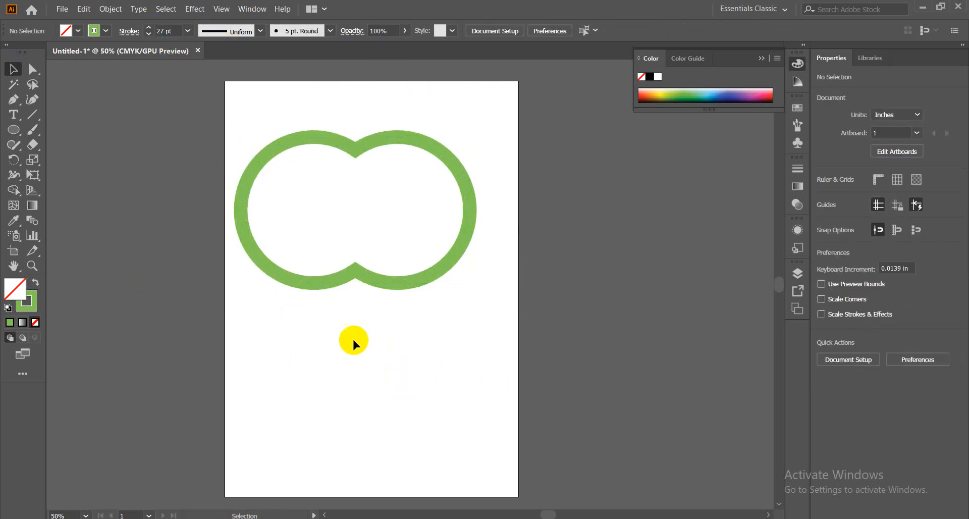
left_click_drag(349, 340, 396, 216)
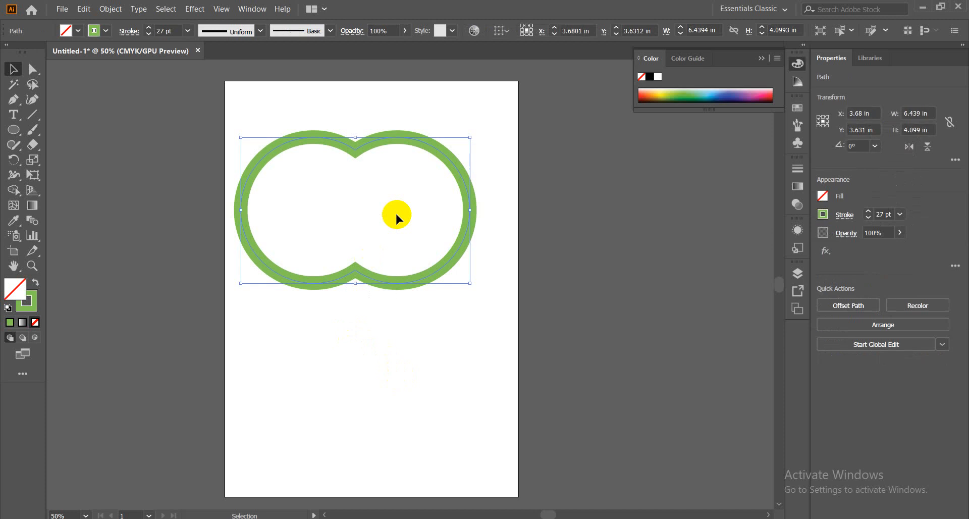
Step: Swap the merged shape back to a solid green fill and delete it from the artboard
left_click(35, 282)
left_click(450, 387)
left_click(380, 234)
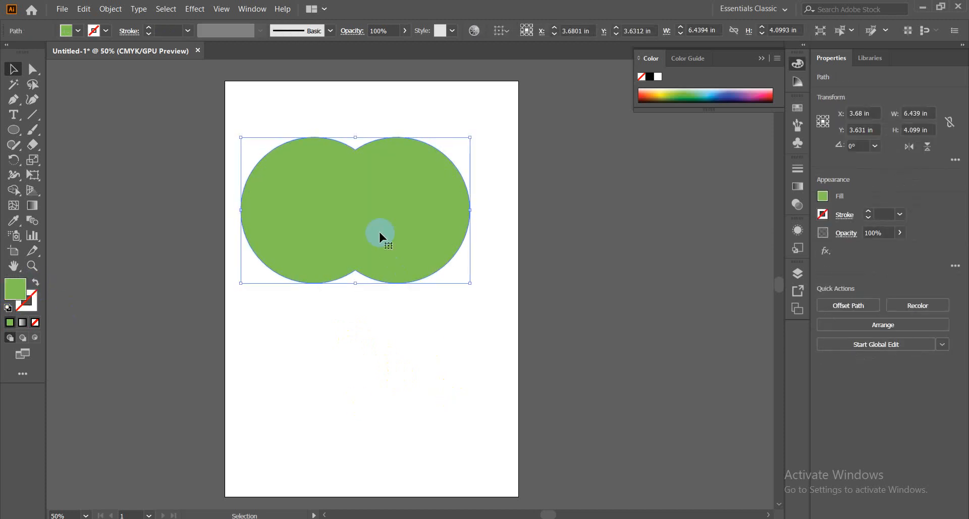
key("Delete")
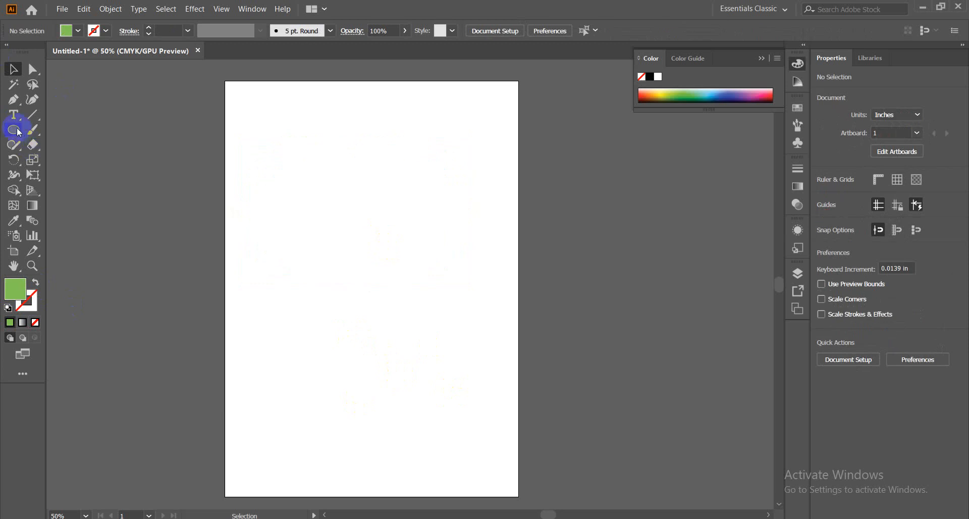
Step: Draw a green circle about 3.2 in wide and duplicate it horizontally so the two circles overlap
left_click(13, 130)
left_click_drag(313, 193, 371, 249)
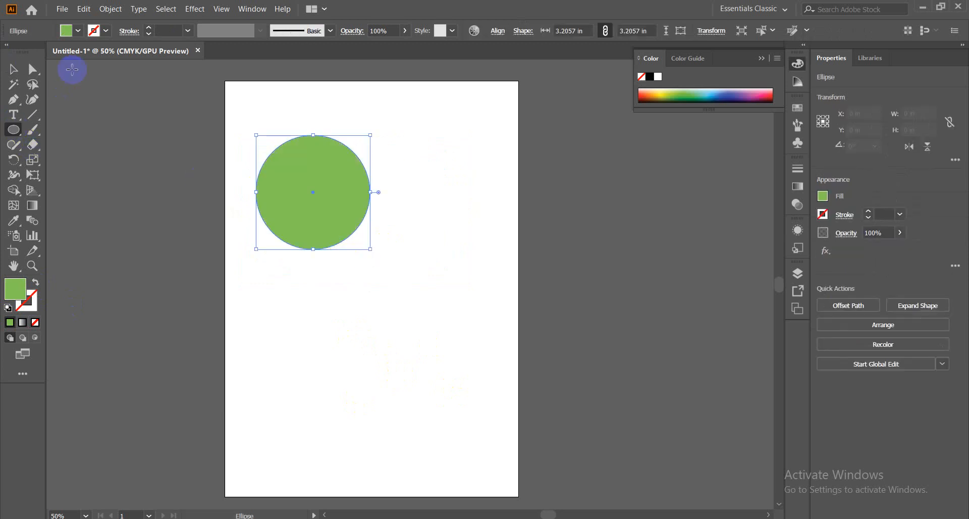
left_click(17, 69)
left_click_drag(300, 194, 373, 194)
Step: Remove the outer parts of both circles with the Shape Builder tool, keeping only the overlapping leaf shape
left_click_drag(260, 313, 411, 137)
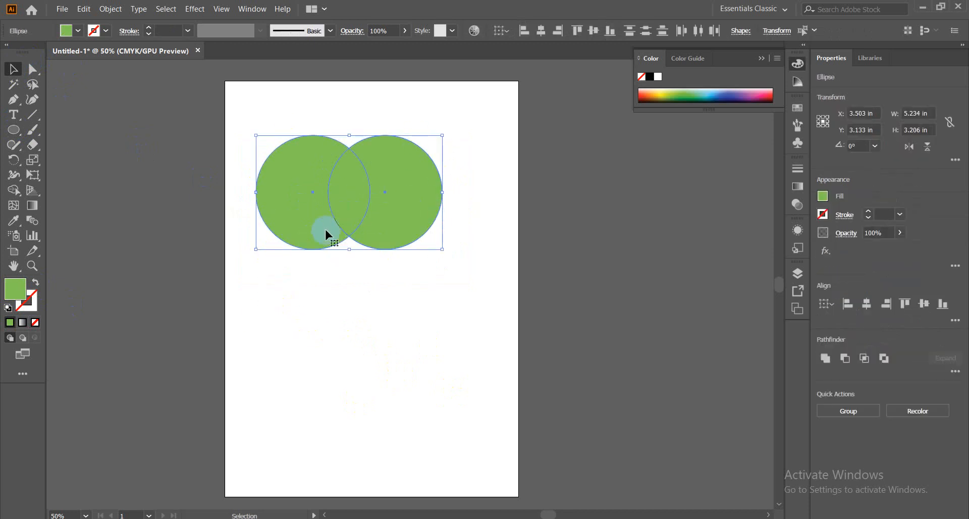
left_click(13, 191)
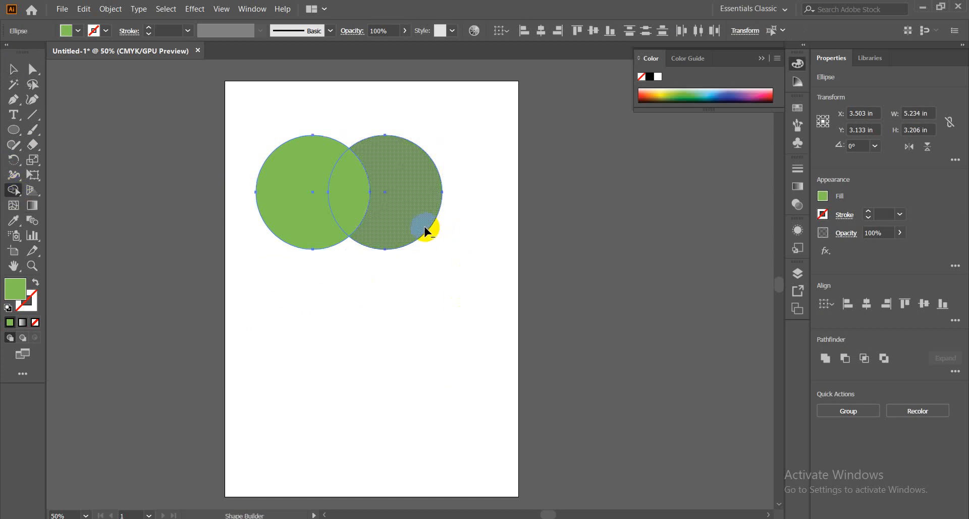
left_click(408, 194, "alt")
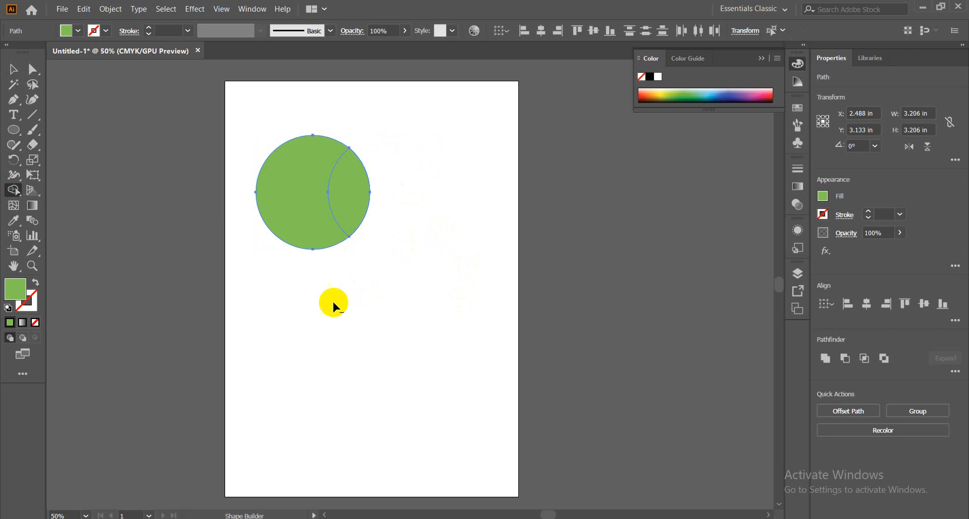
left_click(286, 216, "alt")
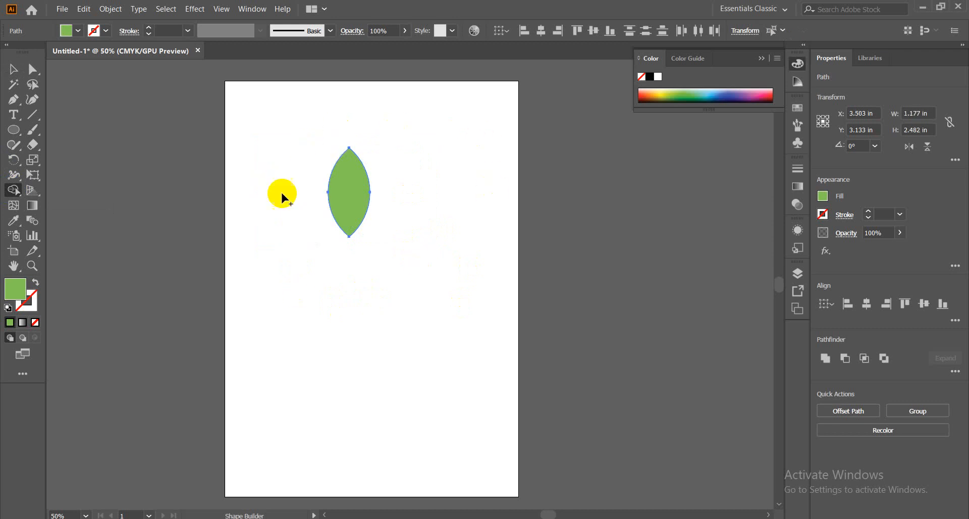
left_click(14, 69)
left_click(361, 285)
left_click(352, 196)
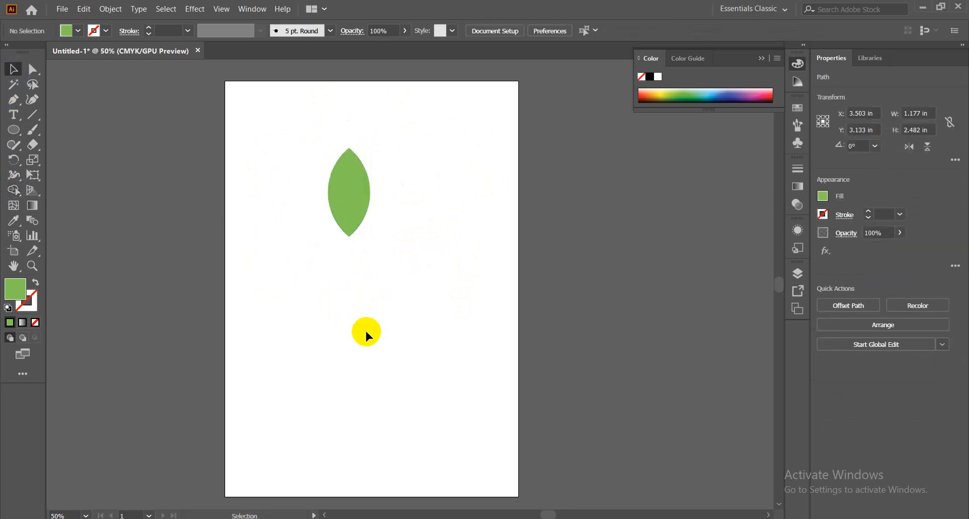
left_click(365, 329)
left_click(369, 211)
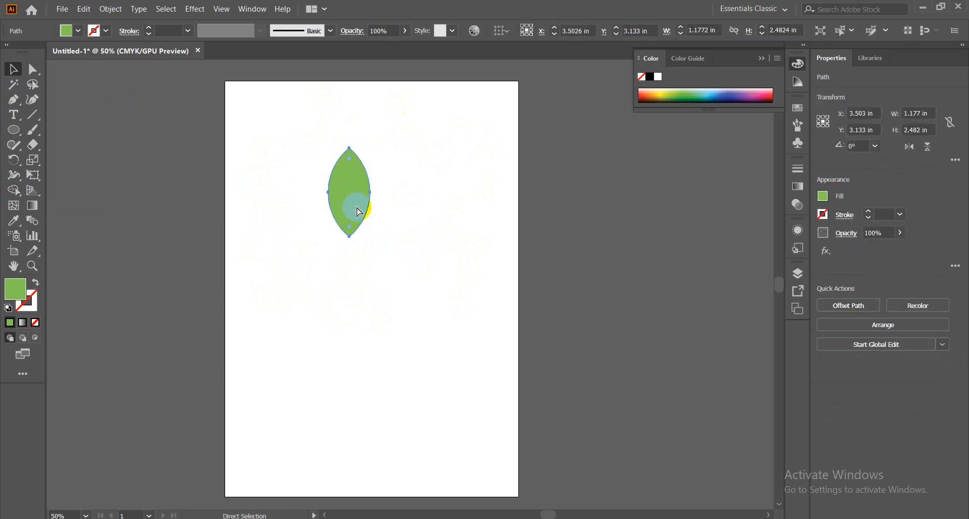
key("ctrl+equal")
scroll(505, 331, "down", 2)
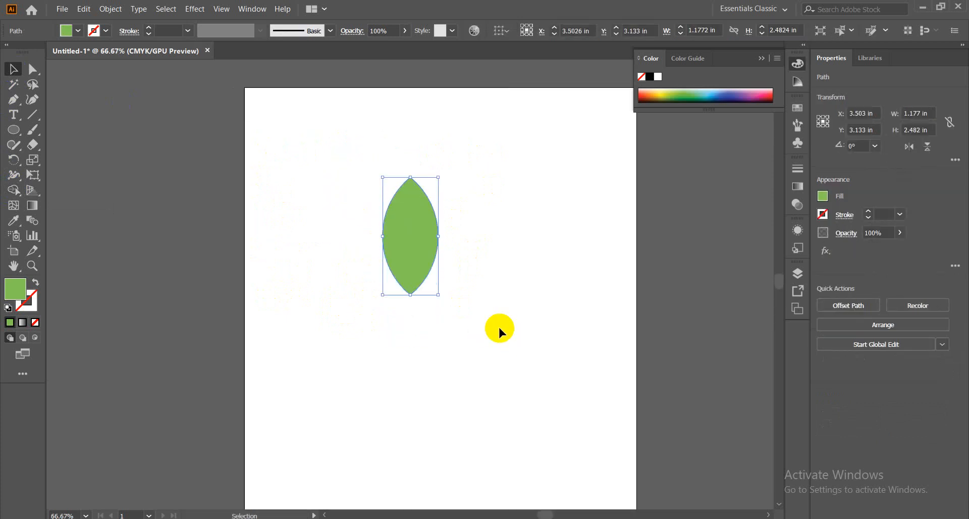
left_click(430, 328)
left_click(423, 242)
left_click(492, 300)
left_click(423, 267)
Step: Try placing duplicates of the leaf beside the original and delete the extra copies
left_click_drag(405, 247, 594, 207)
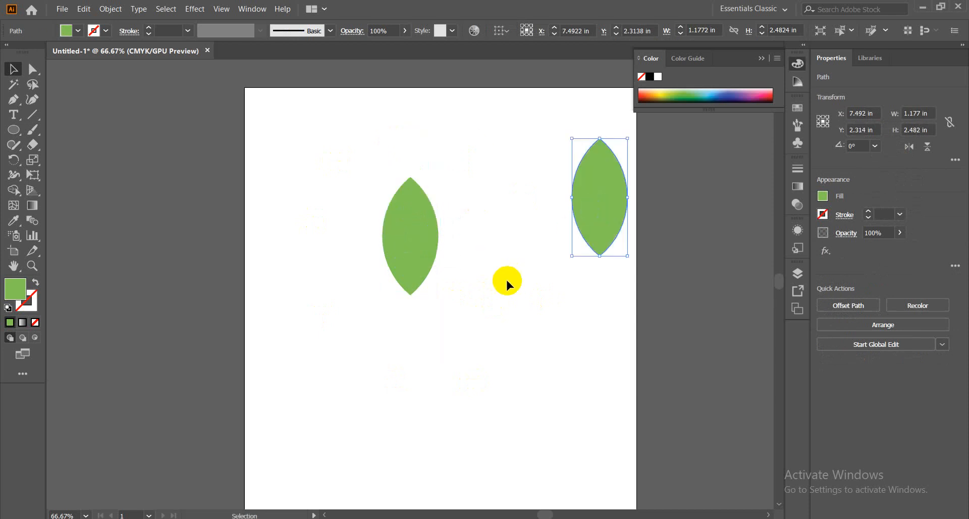
key("Delete")
left_click_drag(408, 245, 484, 239)
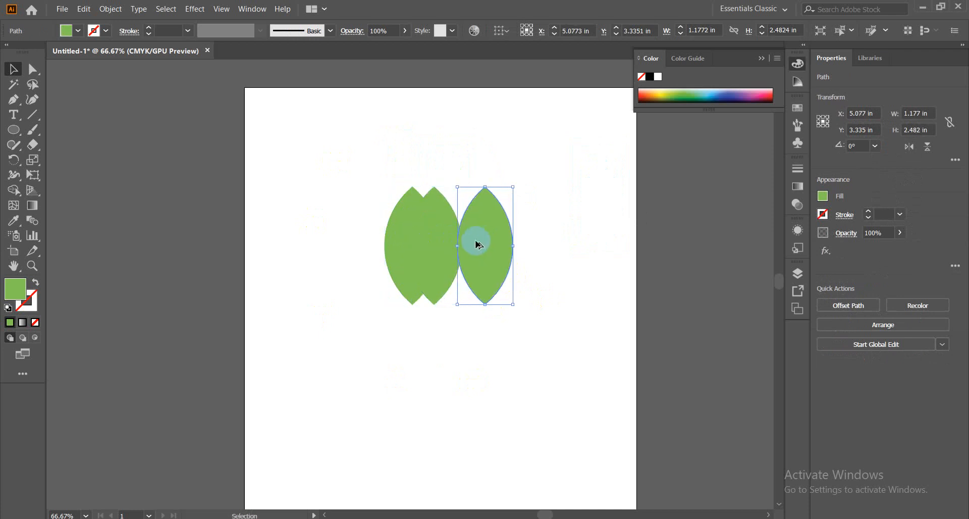
key("Delete")
left_click(443, 253)
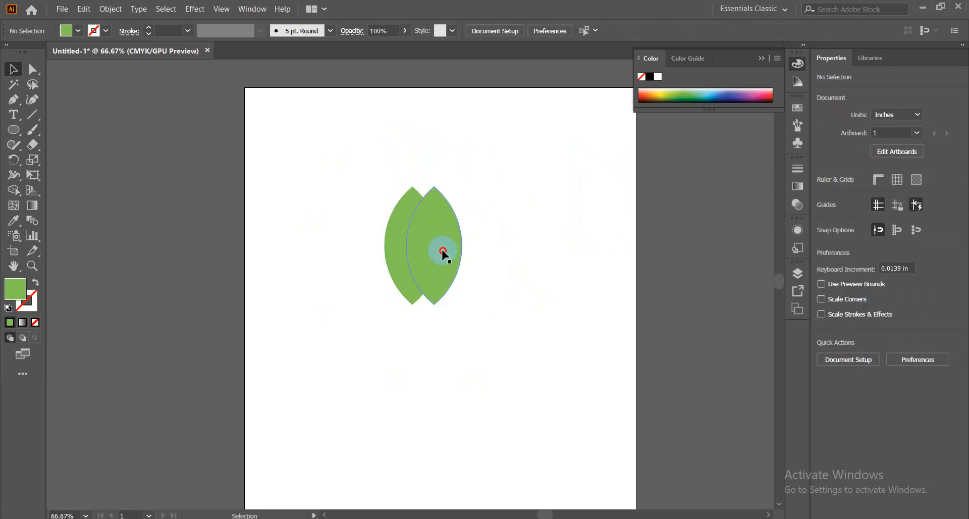
key("Delete")
left_click(399, 245)
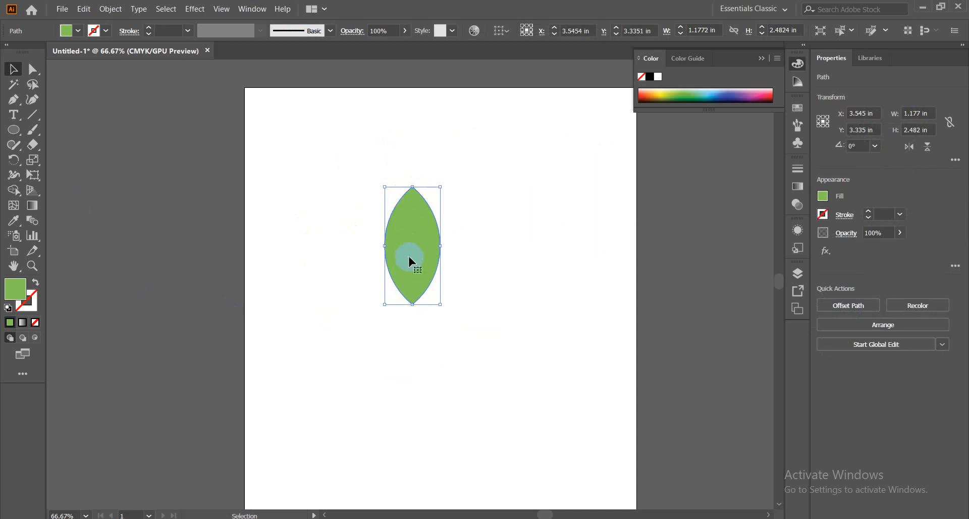
left_click(362, 340)
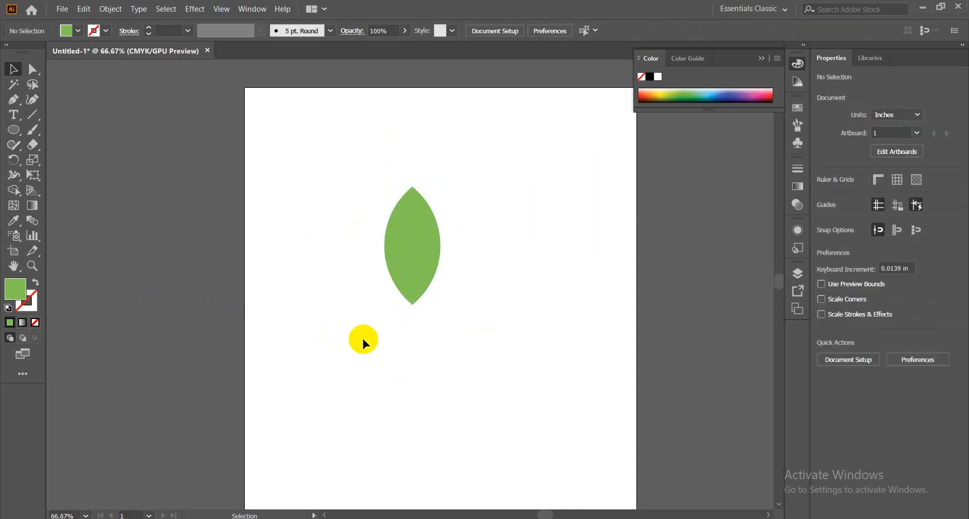
key("ctrl+plus")
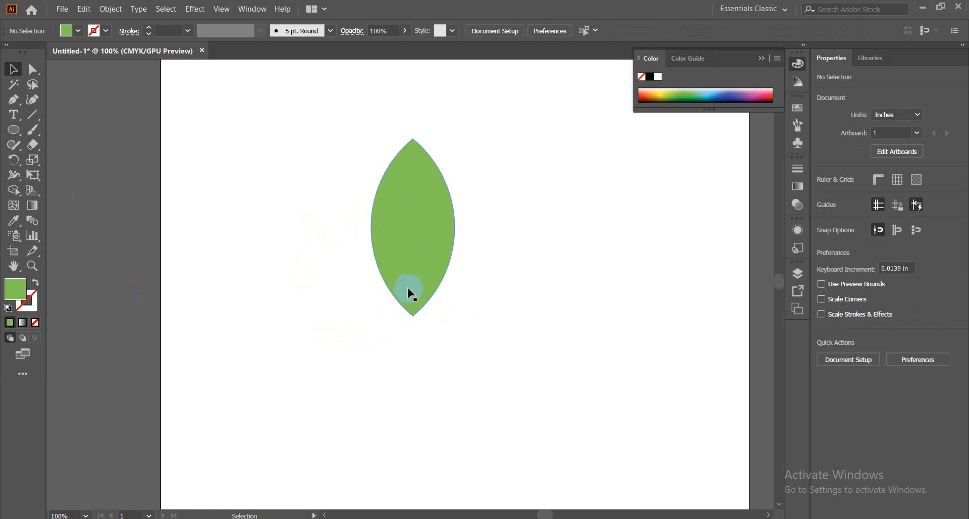
Step: Draw a vertical straight path about 3.26 in long through the leaf's centre with the Pen tool, extending past both tips
left_click(13, 99)
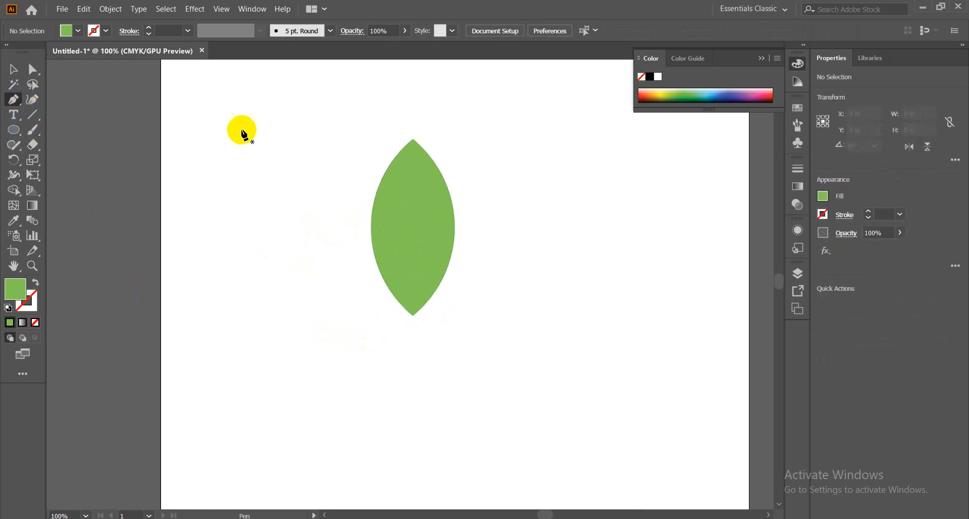
left_click(413, 120)
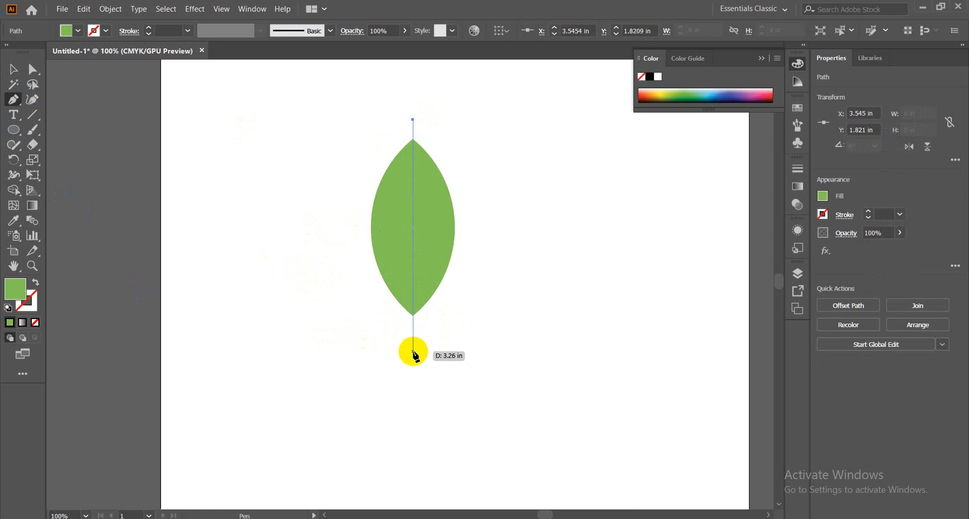
left_click(413, 352)
left_click(13, 69)
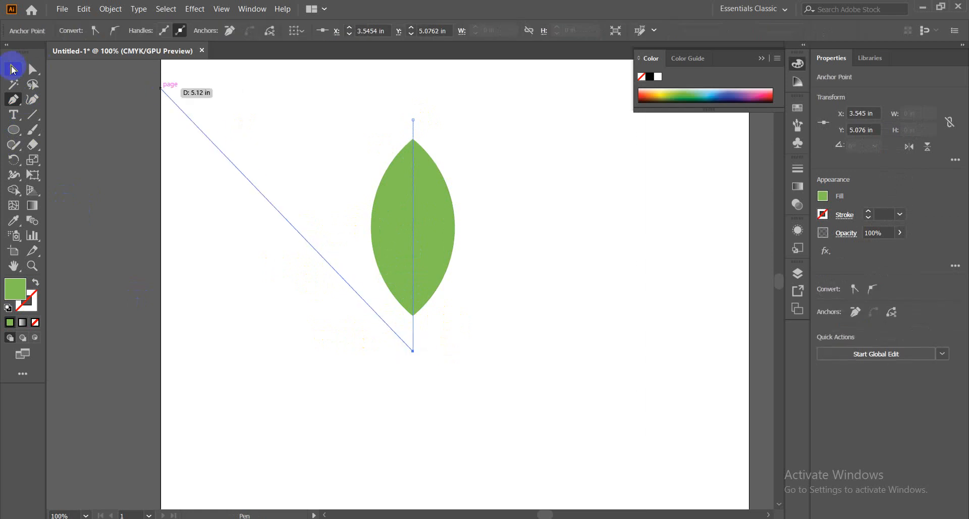
left_click(320, 289)
Step: Divide the leaf along the vertical path with the Divide pathfinder operation
left_click_drag(328, 132, 461, 350)
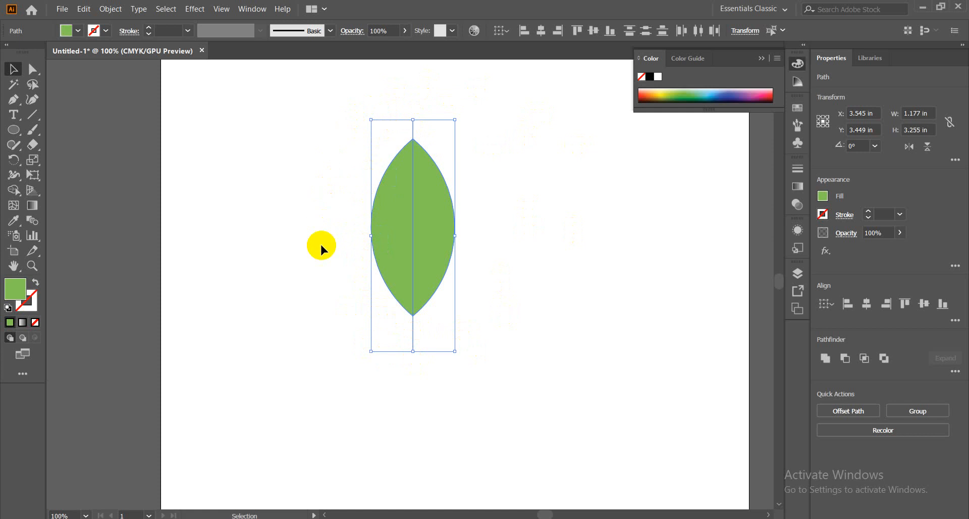
left_click(846, 360)
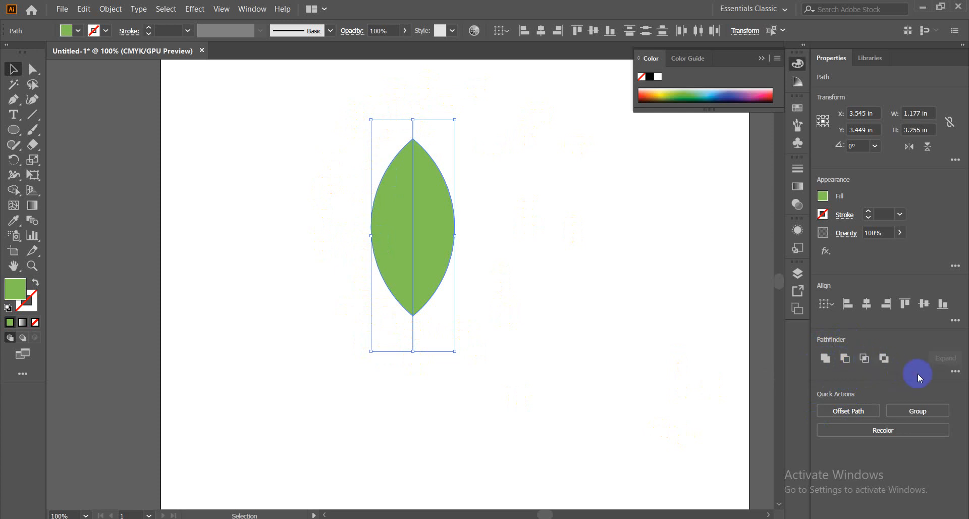
left_click(956, 372)
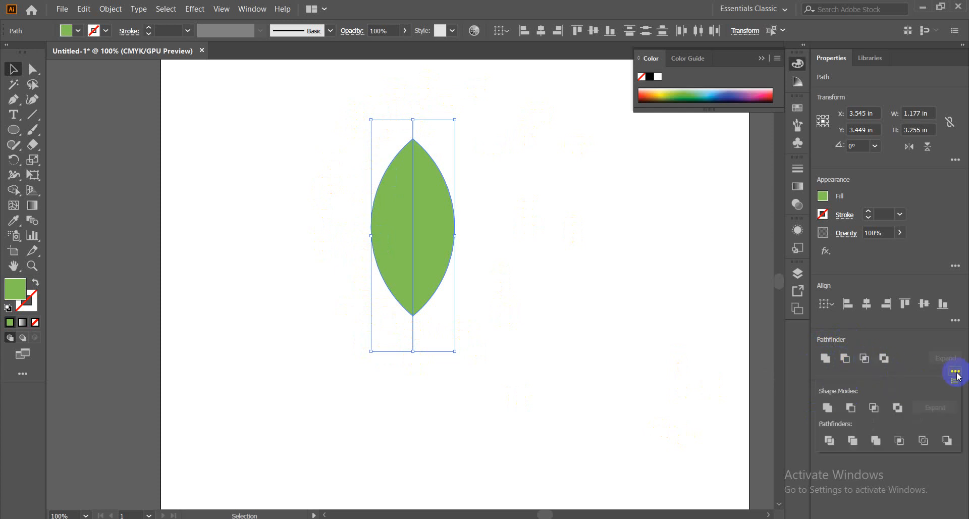
left_click(835, 446)
left_click(418, 208)
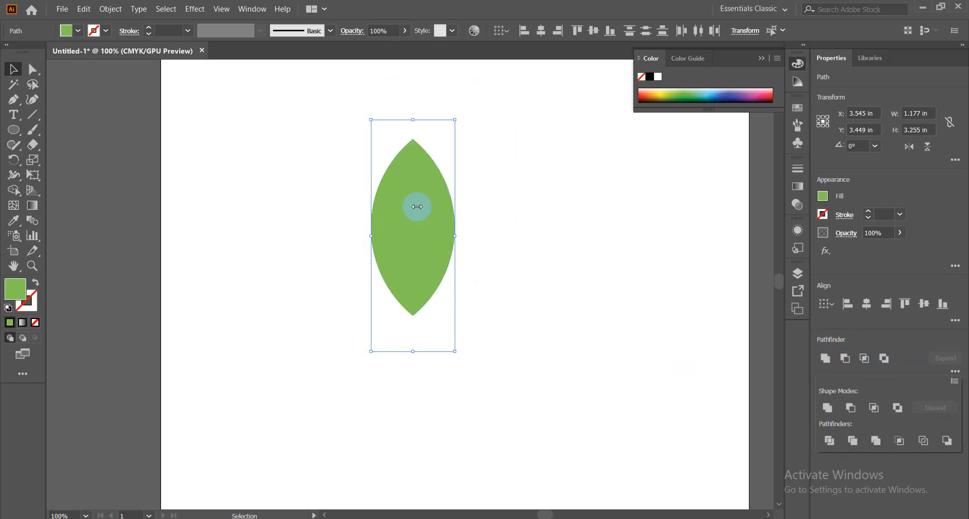
left_click(556, 268)
Step: Ungroup the divided leaf into two separate halves
left_click(403, 212)
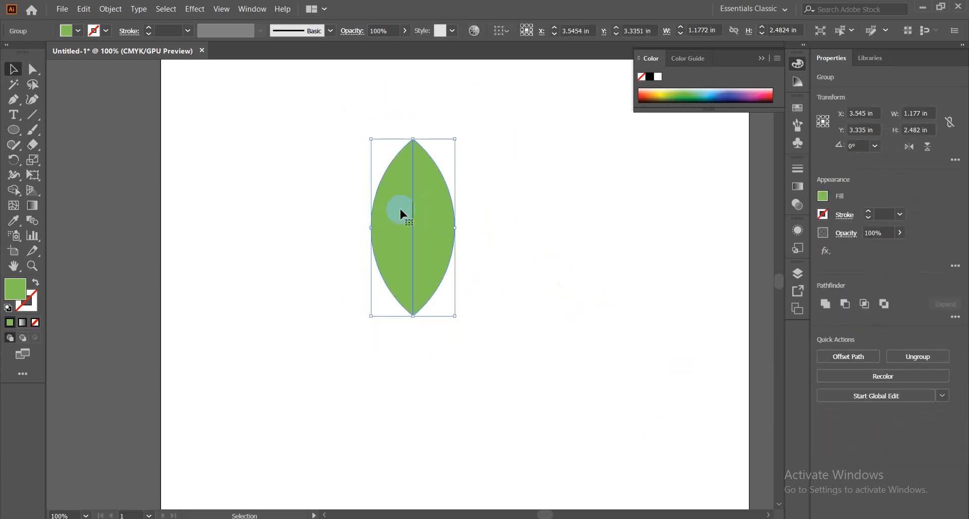
right_click(401, 210)
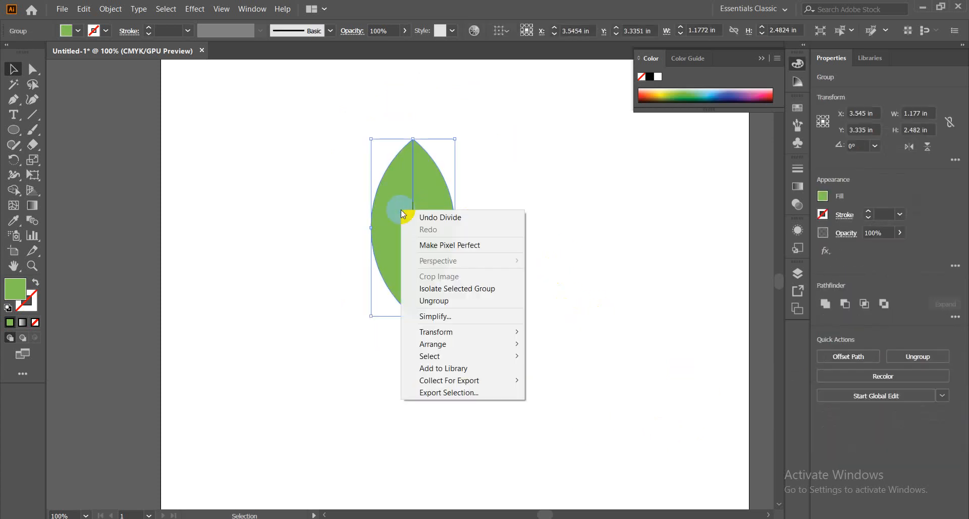
left_click(444, 302)
left_click(567, 229)
Step: Try moving the right and left leaf halves away from each other, undoing each move
left_click(434, 228)
left_click_drag(434, 228, 523, 231)
key("ctrl+z")
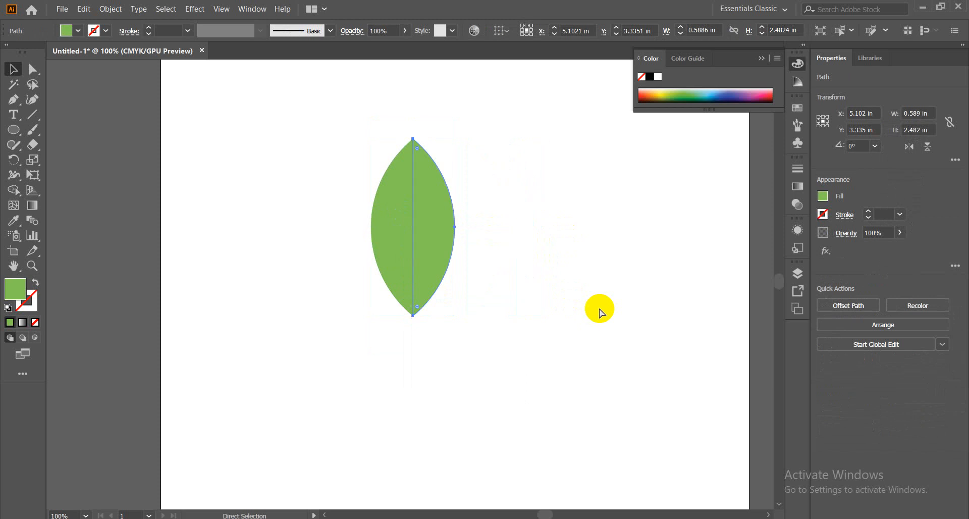
key("v")
left_click_drag(394, 238, 247, 227)
key("ctrl+z")
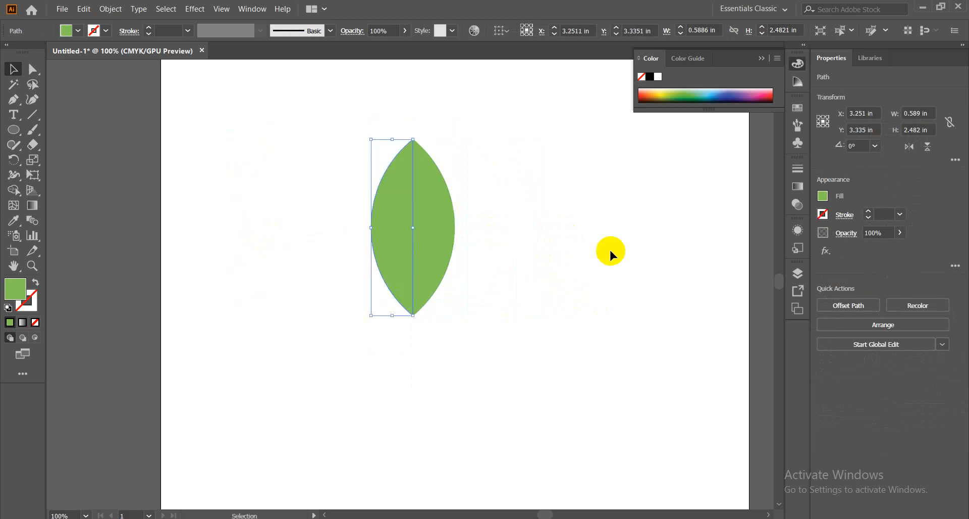
left_click(567, 220)
left_click(404, 228)
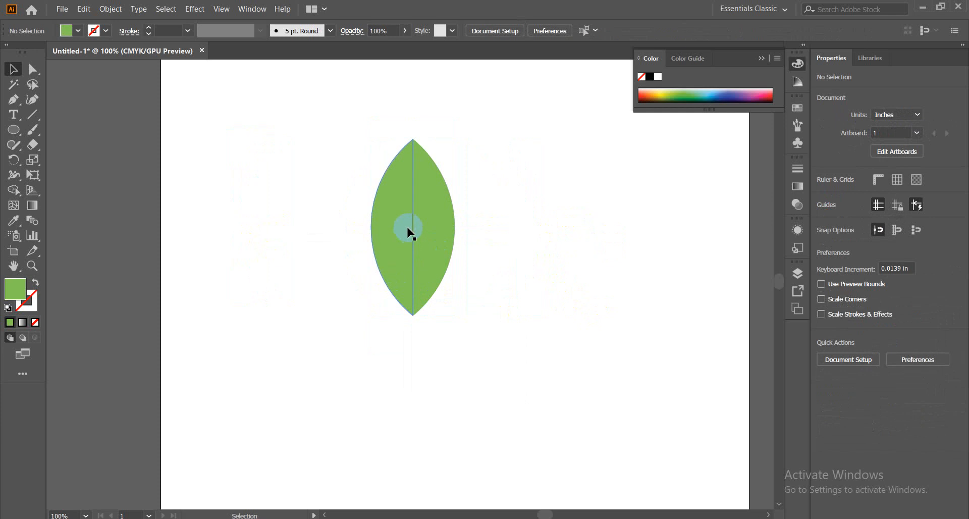
left_click(438, 216)
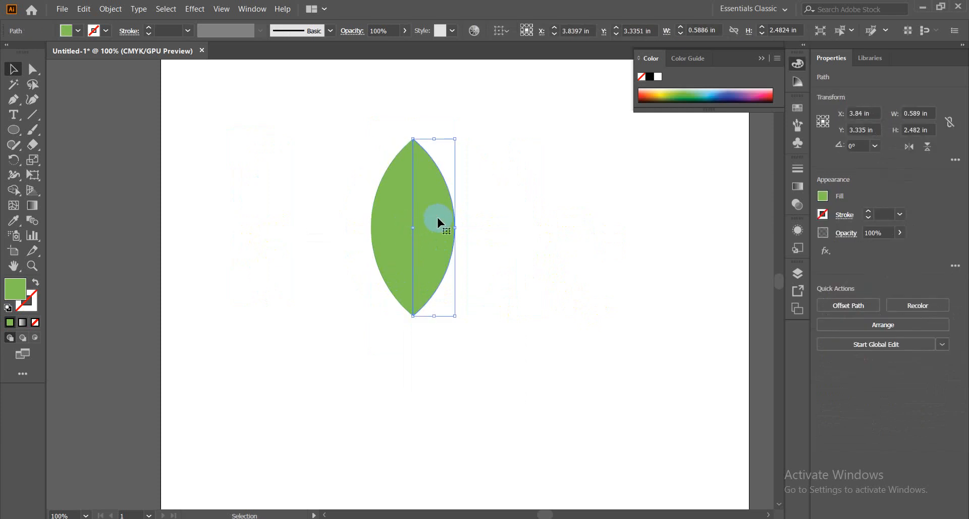
left_click(394, 239)
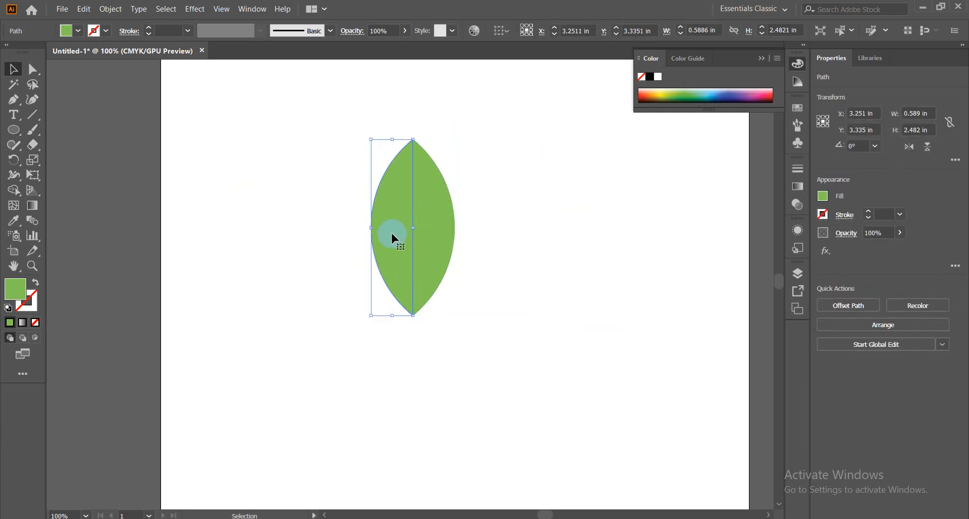
left_click_drag(471, 224, 435, 228)
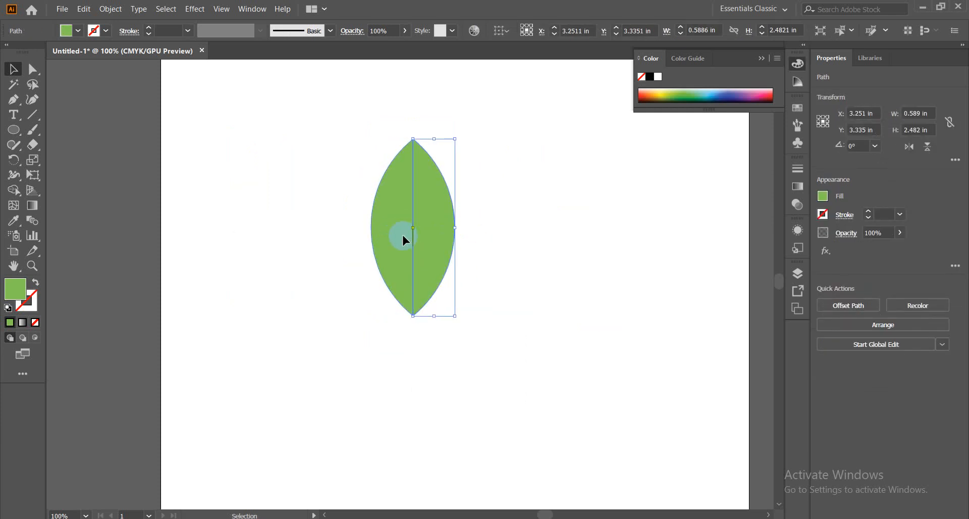
left_click(13, 207)
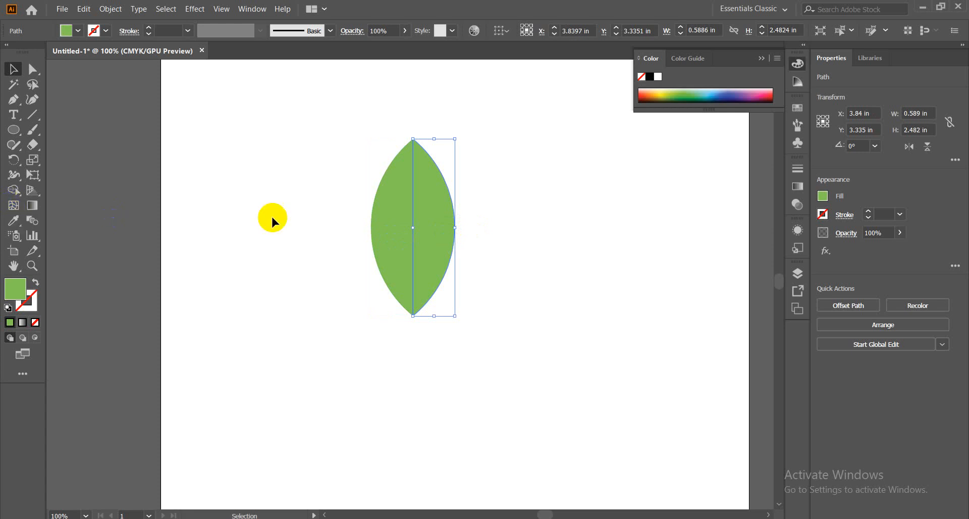
left_click(389, 213)
Step: Select both leaf halves and set their fill to dark green 205101
left_click(434, 212)
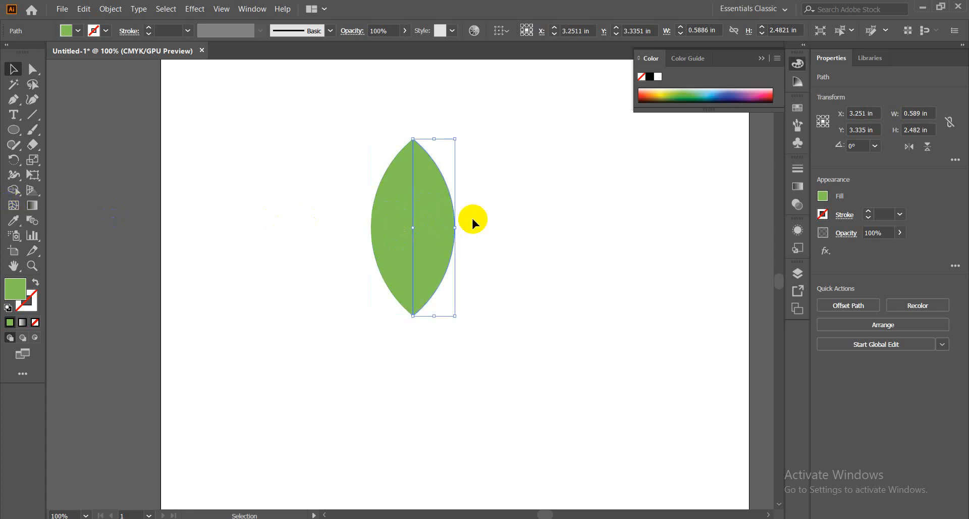
left_click(383, 251, "shift")
left_click(18, 292)
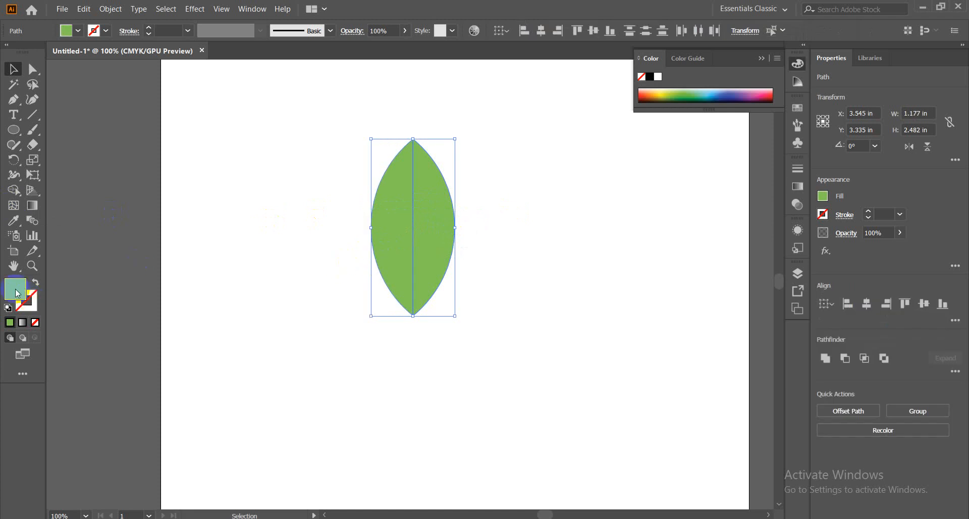
double_click(18, 293)
left_click(479, 290)
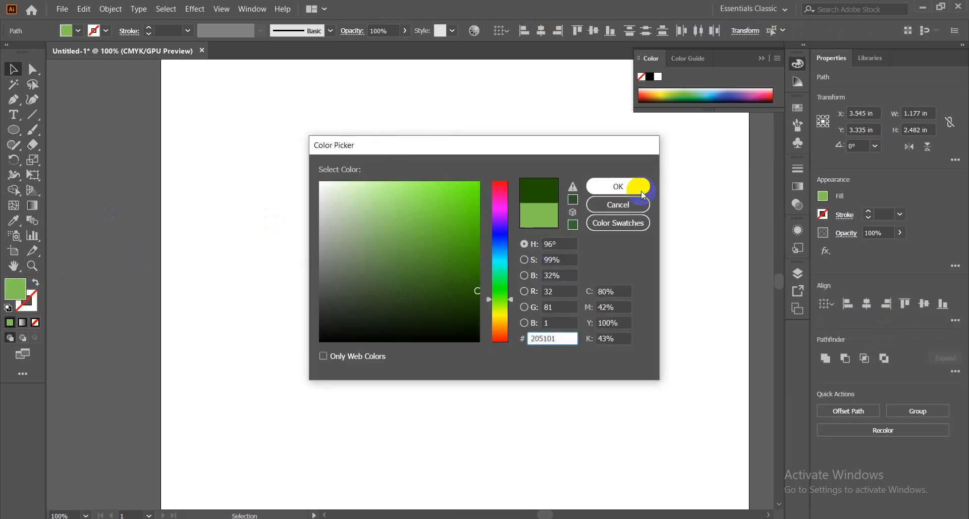
left_click(606, 186)
left_click(569, 201)
left_click_drag(296, 158, 475, 339)
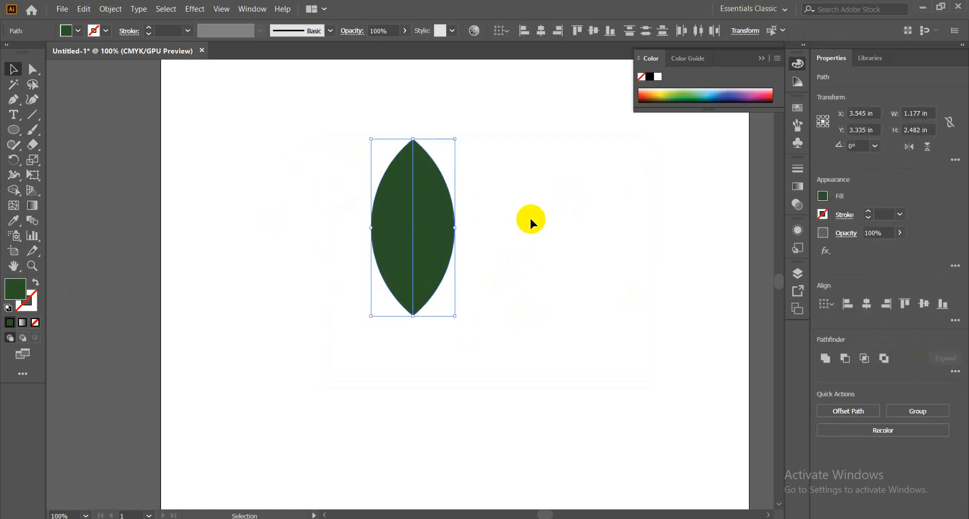
left_click(586, 217)
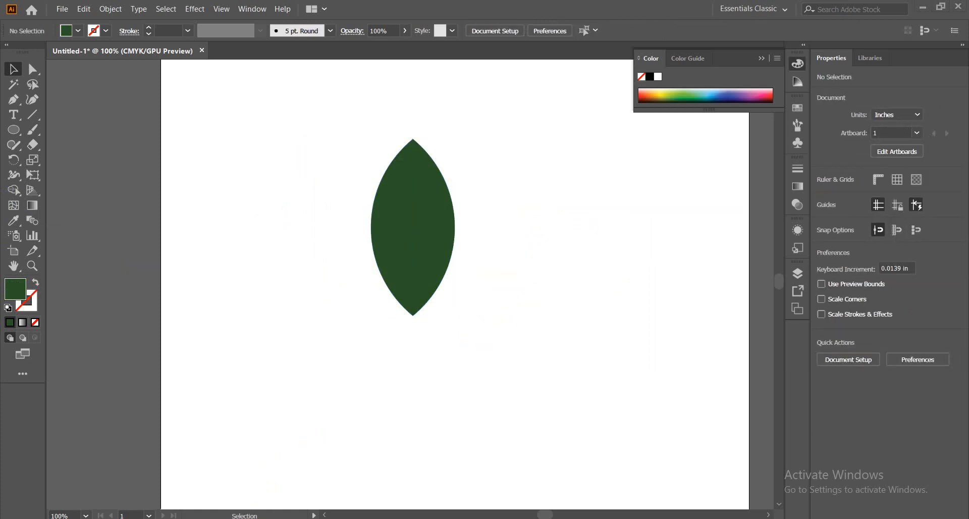
Step: Switch to the Google Meet call, admit the waiting participant, and return to the Illustrator document
mouse_move(172, 518)
left_click(119, 500)
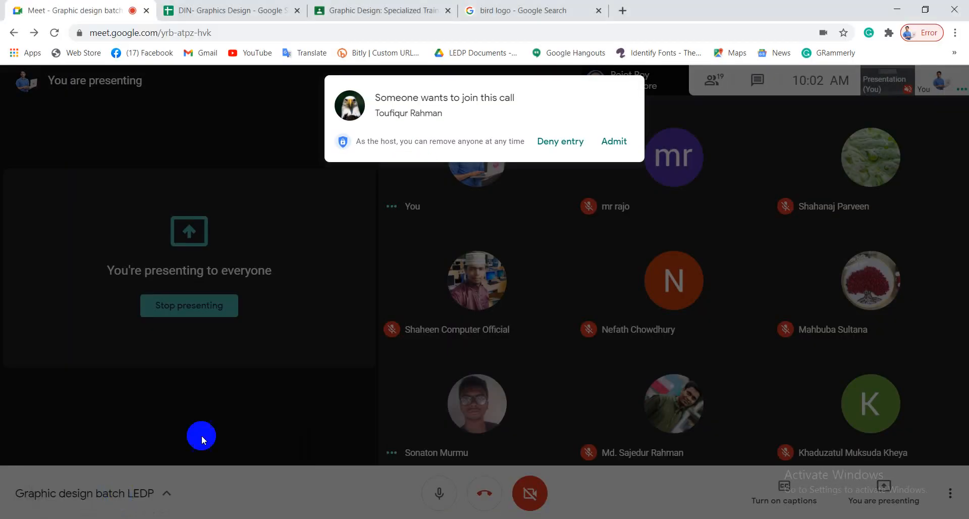
left_click(625, 144)
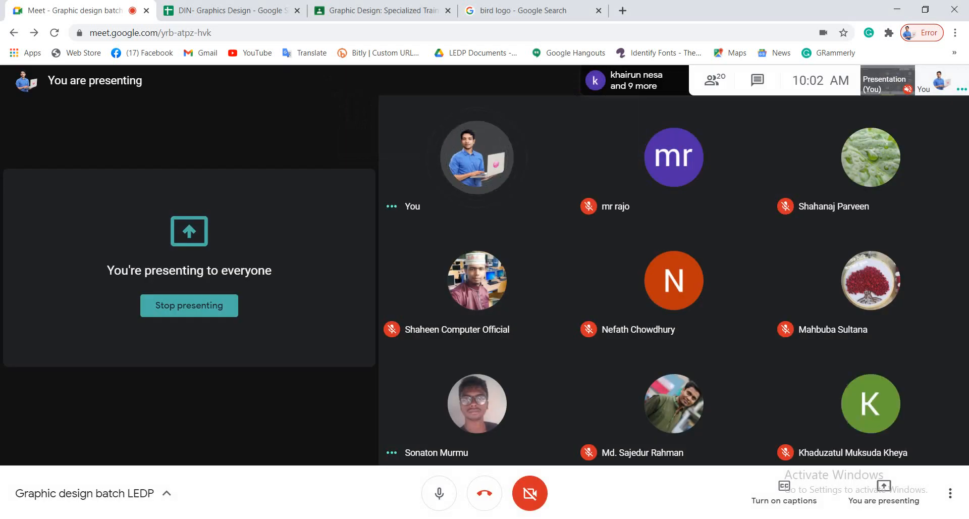
mouse_move(232, 518)
left_click(232, 480)
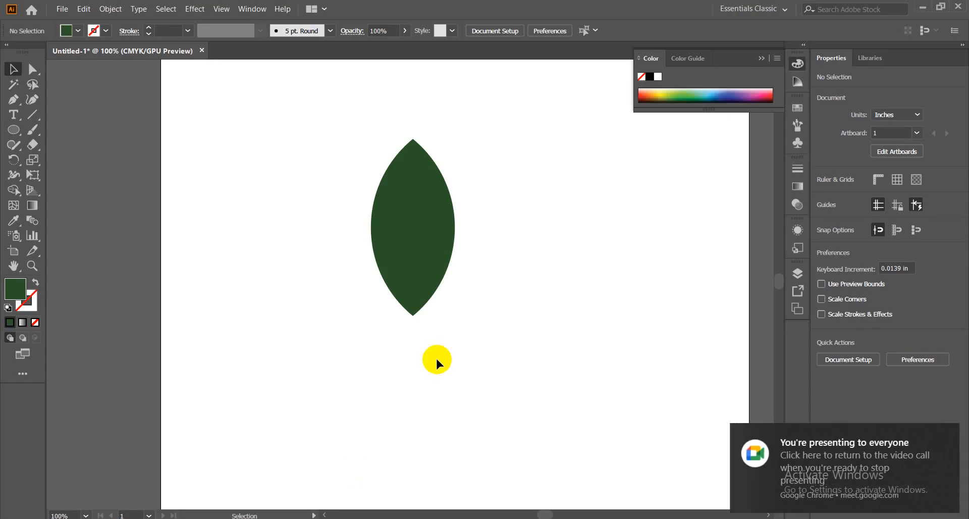
Step: Add one gradient mesh point inside each leaf half, slightly above the middle, with the Mesh tool
left_click_drag(341, 368, 477, 281)
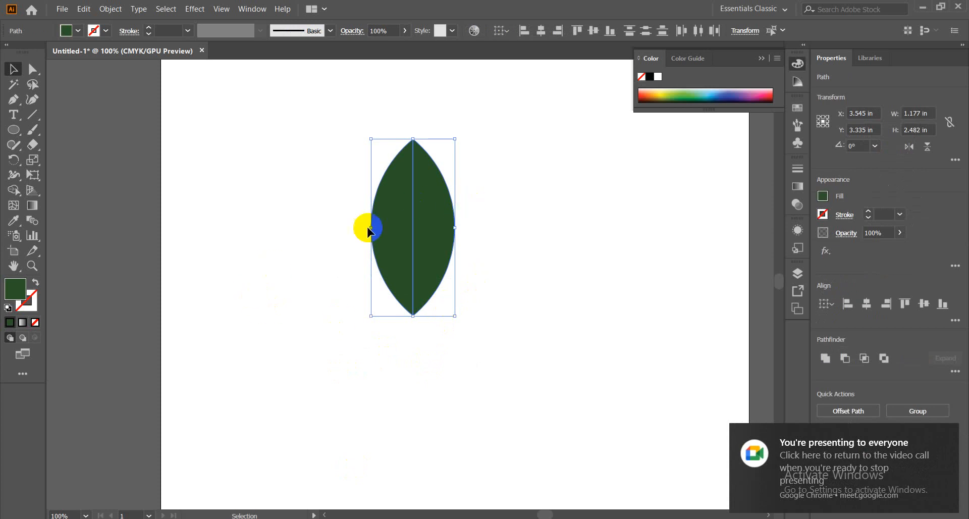
left_click(13, 208)
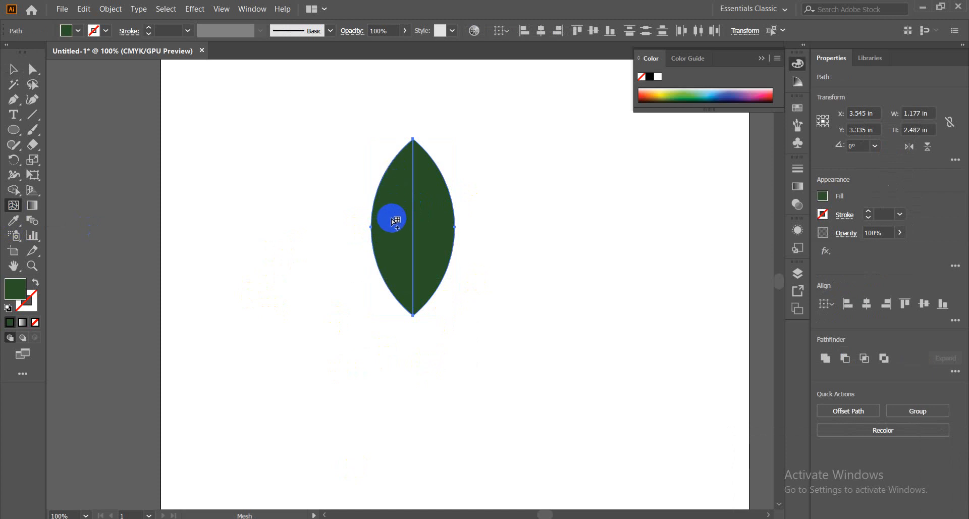
left_click(393, 218)
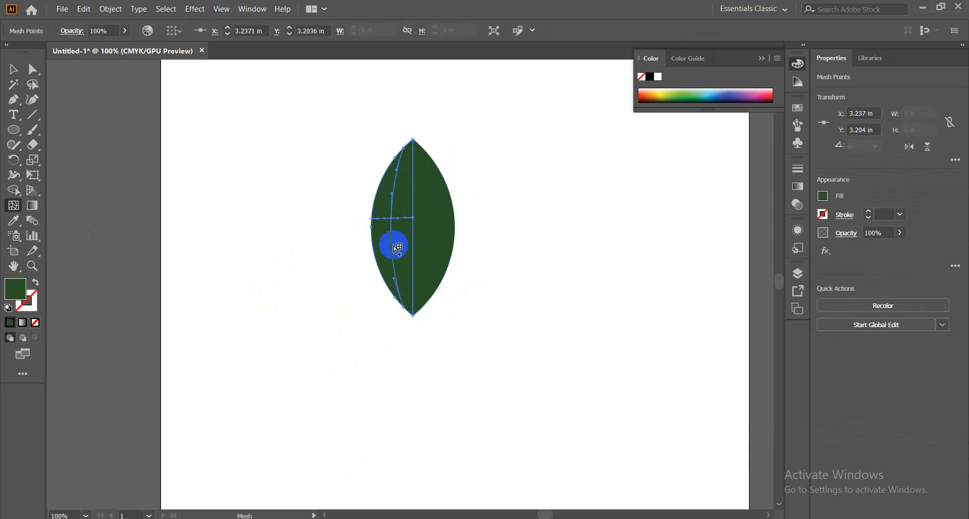
left_click(439, 218)
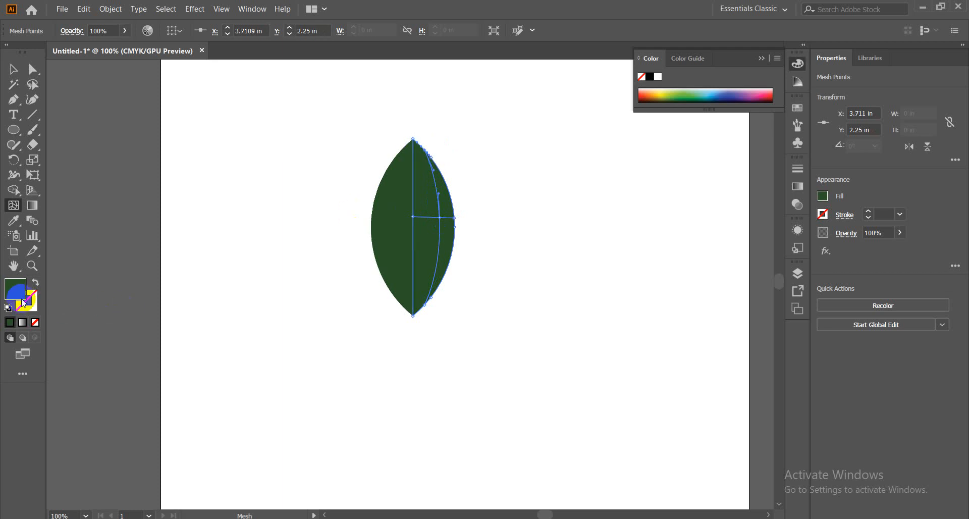
Step: Set the colour of the right half's selected mesh point to bright lime green A6FC00
double_click(19, 291)
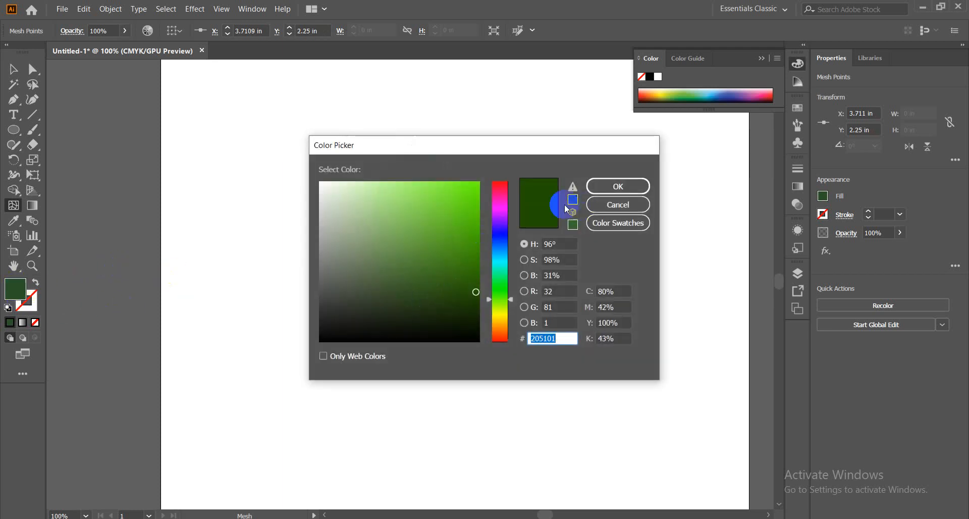
left_click_drag(512, 302, 511, 305)
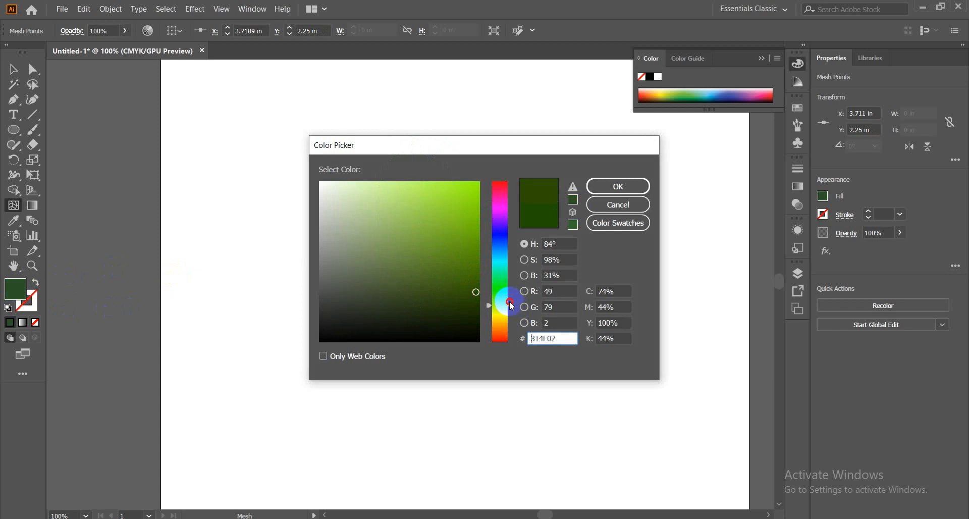
left_click_drag(469, 205, 481, 186)
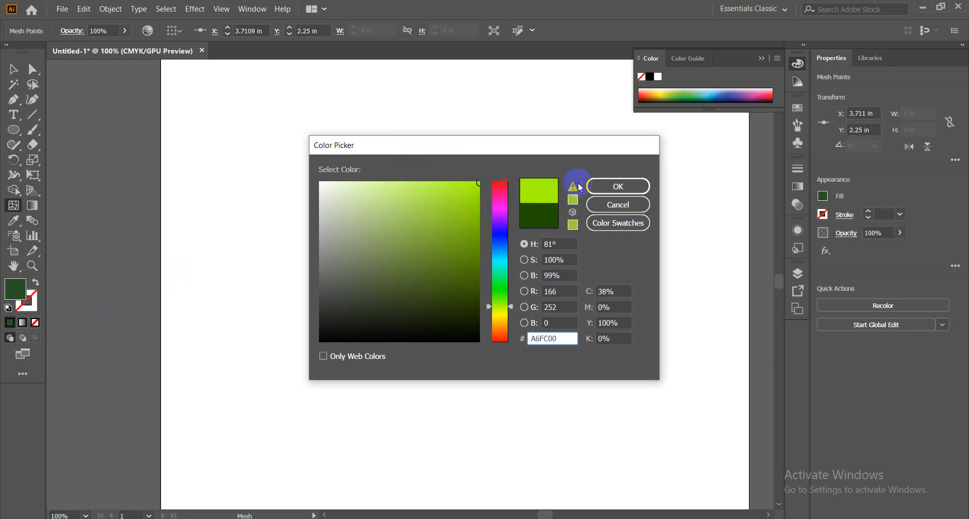
left_click(601, 190)
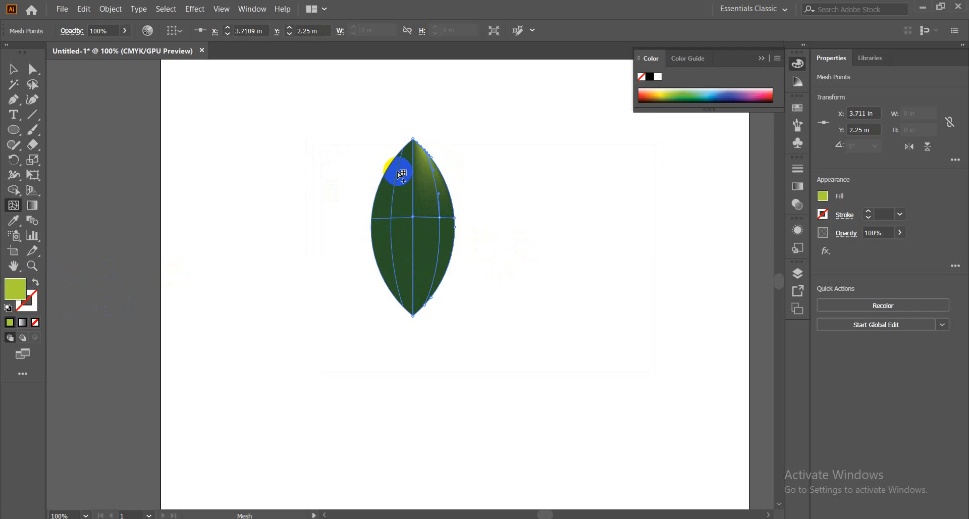
Step: Apply the bright lime green A6FC00 to the mesh point near the top of the left leaf half
left_click(392, 218)
key("ctrl+a")
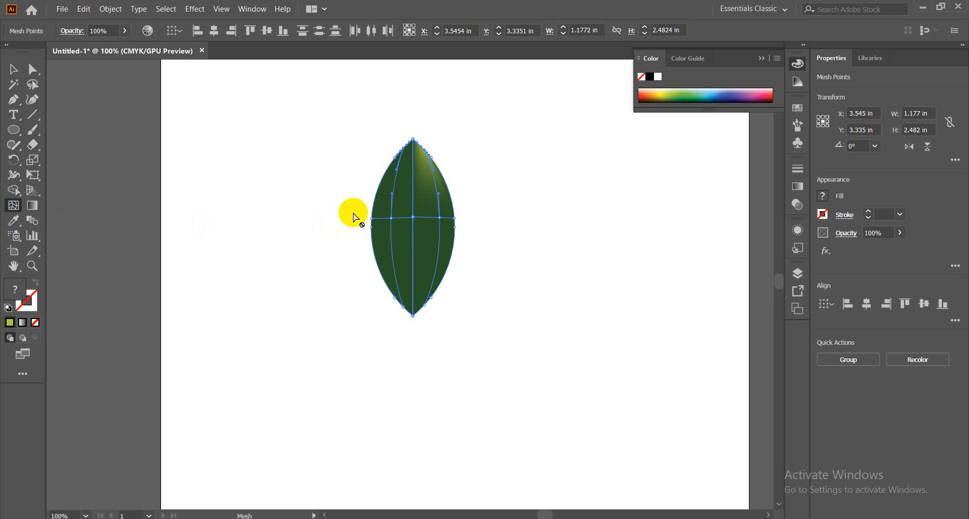
left_click(14, 289)
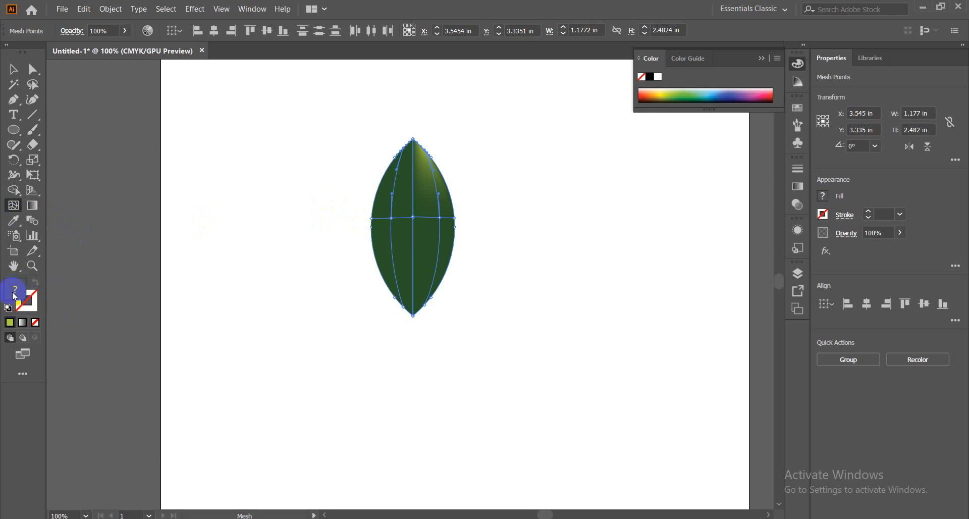
double_click(15, 289)
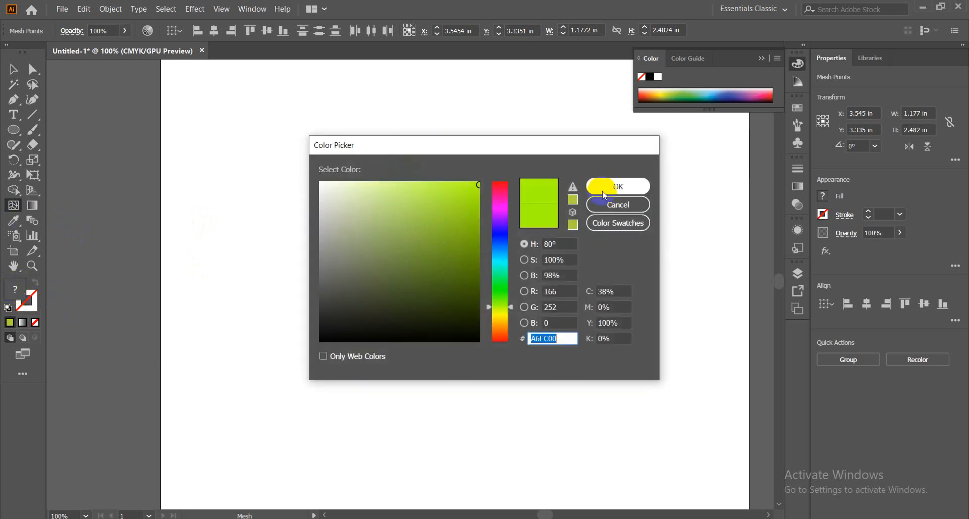
left_click(620, 189)
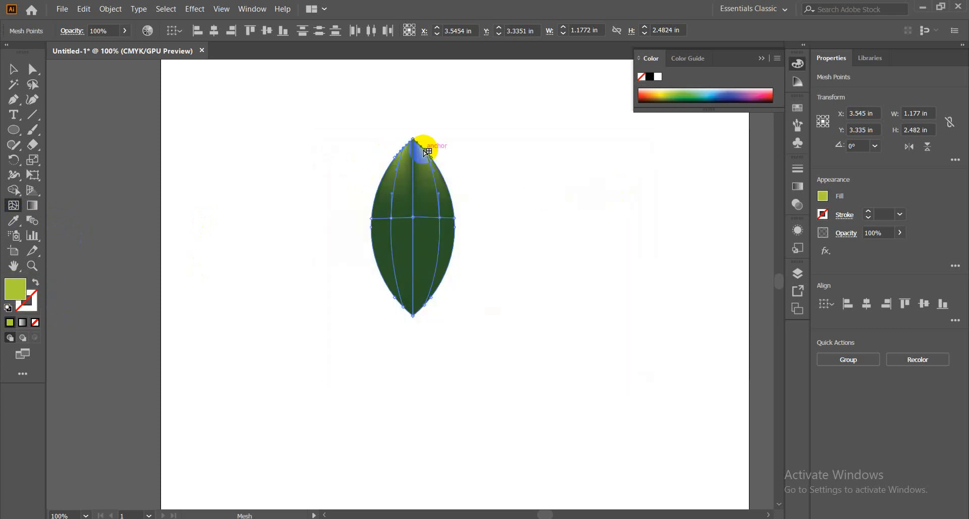
Step: Set the colour of the left half's inner mesh point, slightly above the middle, to medium green 76C100
left_click(393, 217)
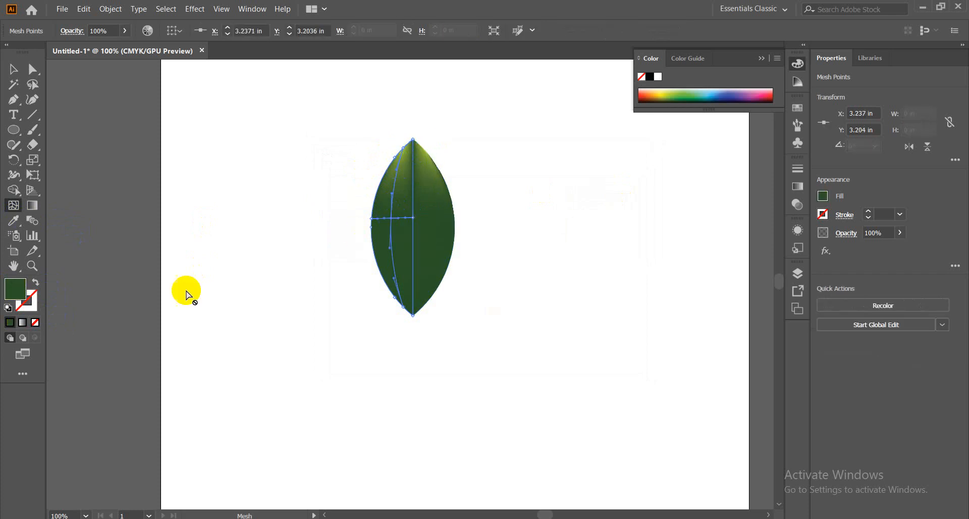
left_click(14, 291)
left_click(14, 291)
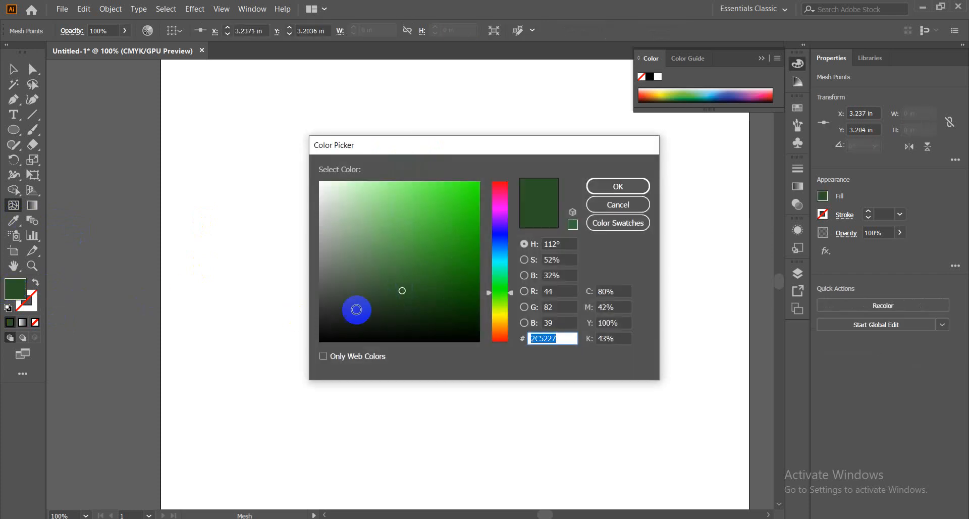
left_click_drag(511, 297, 511, 303)
left_click(480, 222)
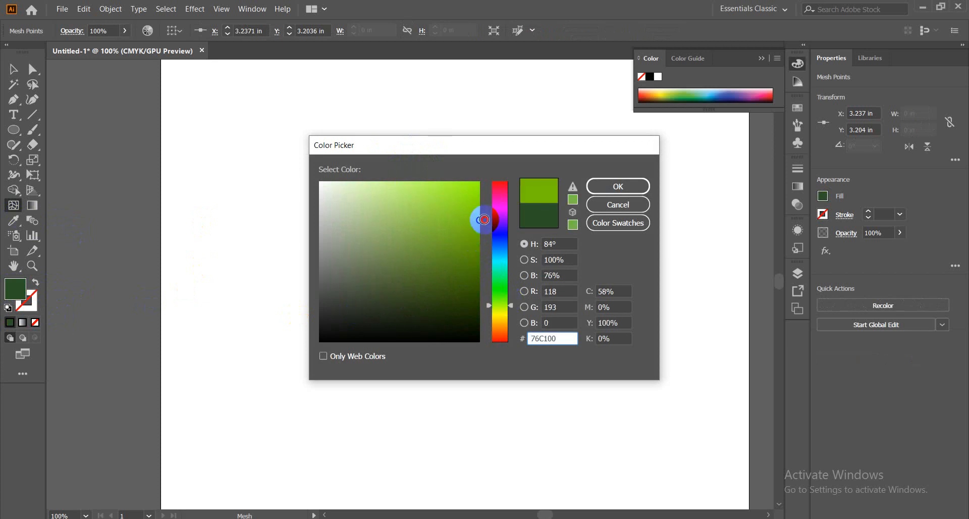
left_click(627, 189)
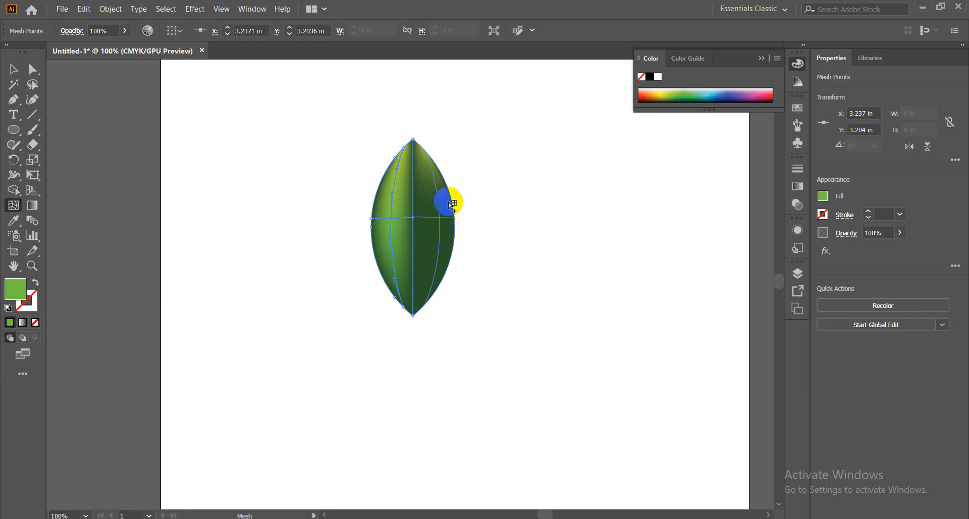
Step: Set the colour of the right half's inner mesh point, slightly above the middle, to bright green 86ED00
left_click(441, 218)
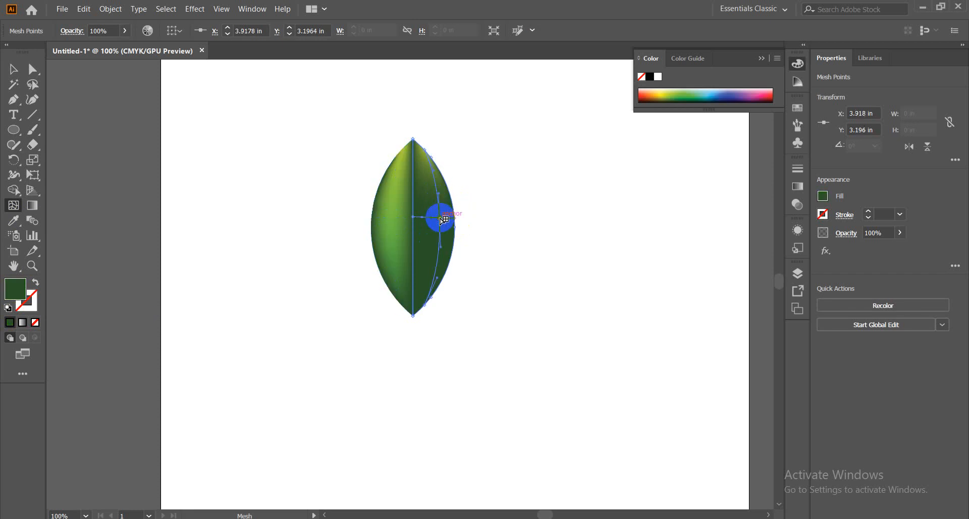
double_click(14, 289)
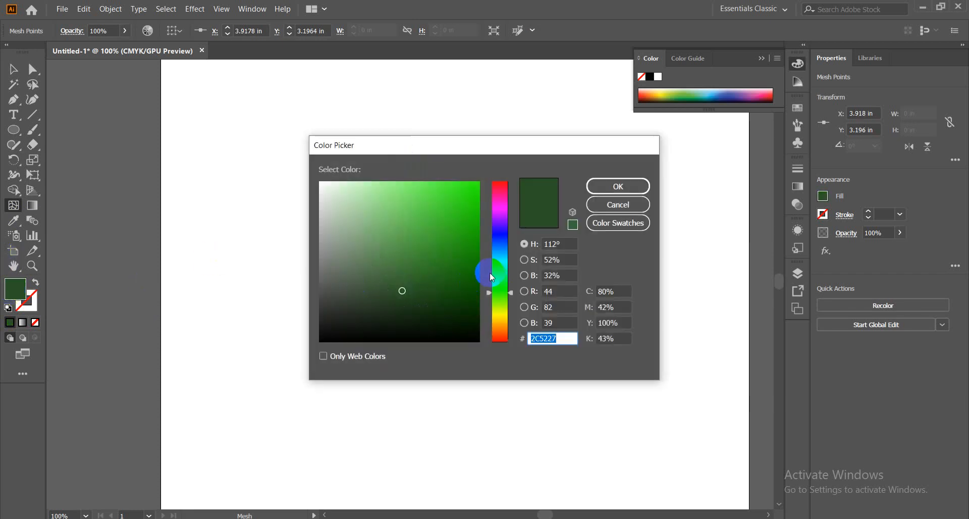
mouse_move(513, 299)
left_mouse_down()
mouse_move(485, 286)
mouse_move(513, 304)
left_mouse_up()
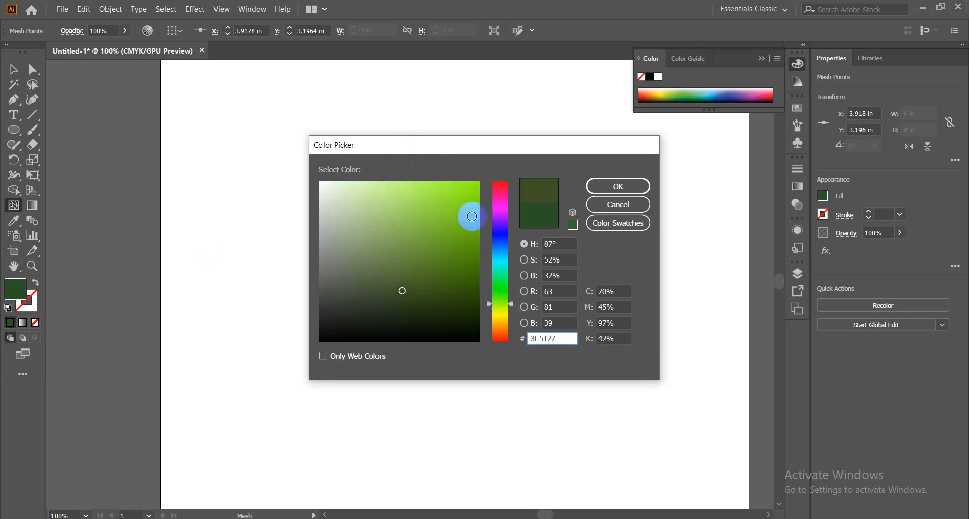
left_click(479, 193)
left_click(606, 193)
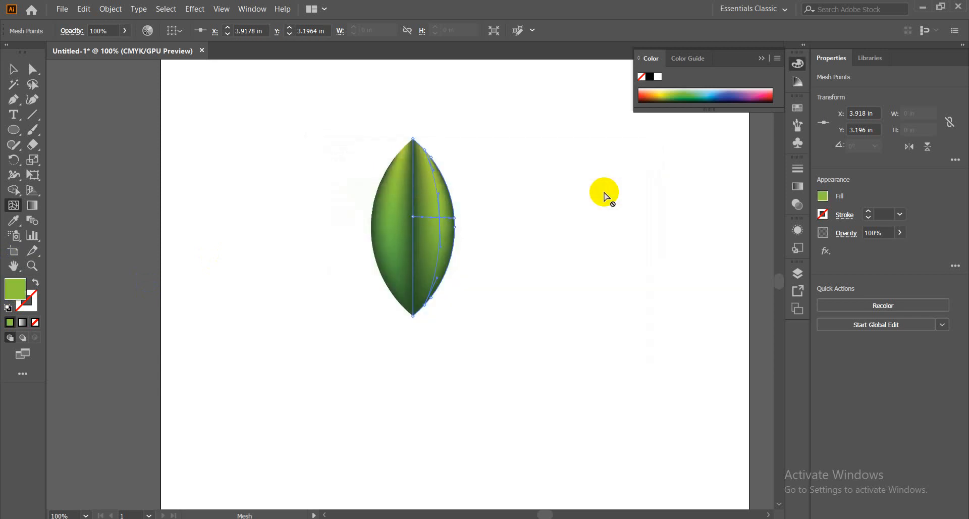
Step: Select both shaded leaf halves and group them into one leaf
left_click(10, 70)
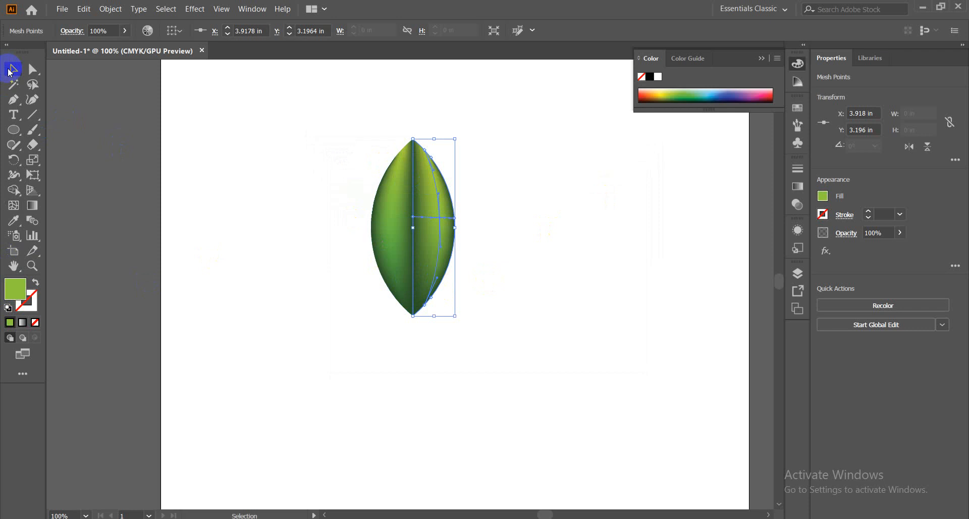
left_click(622, 251)
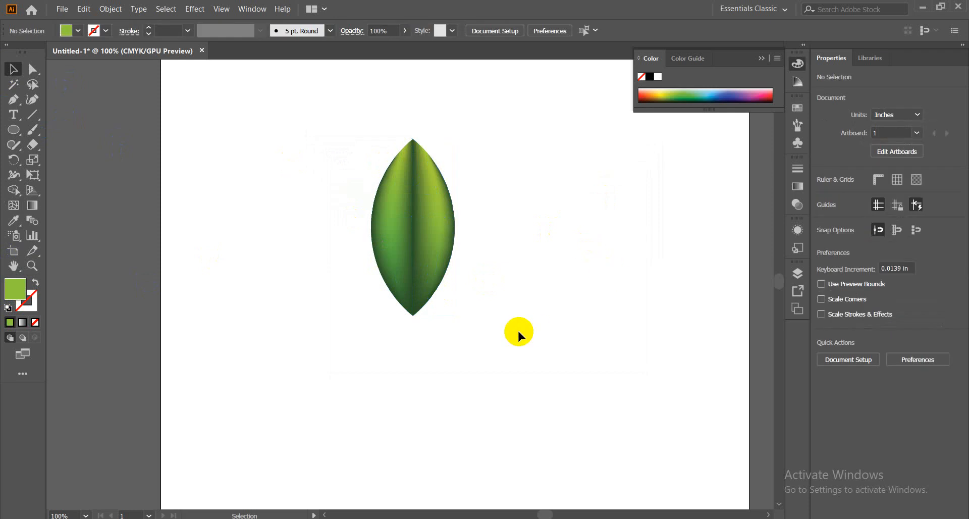
left_click_drag(297, 144, 520, 385)
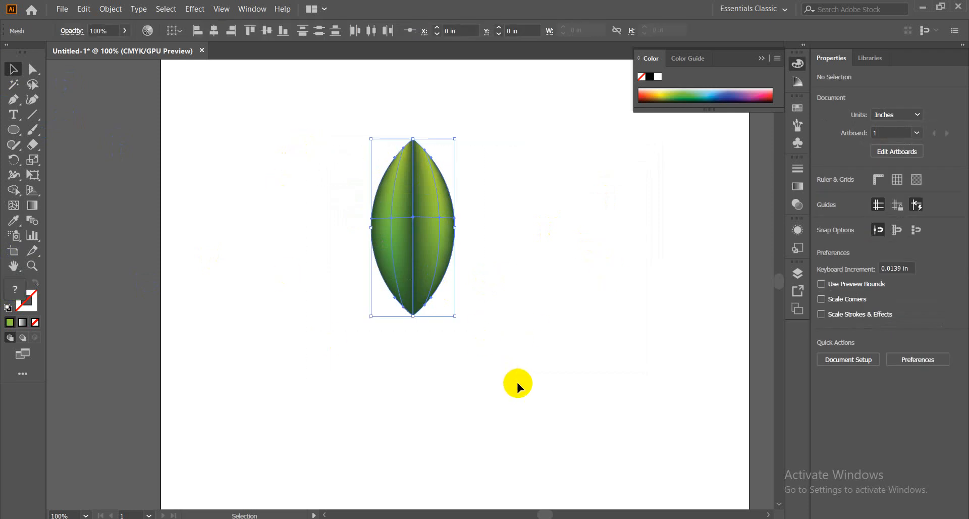
left_click(489, 418)
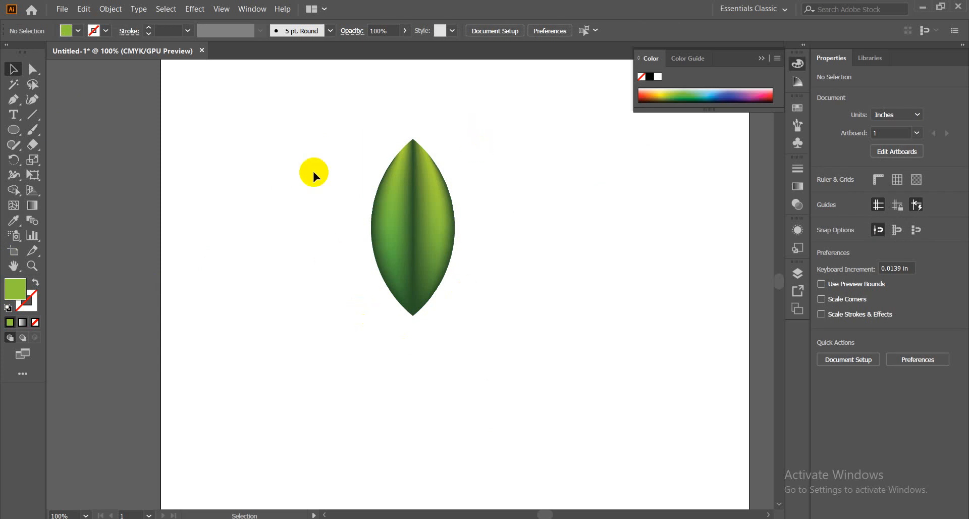
left_click_drag(328, 119, 508, 278)
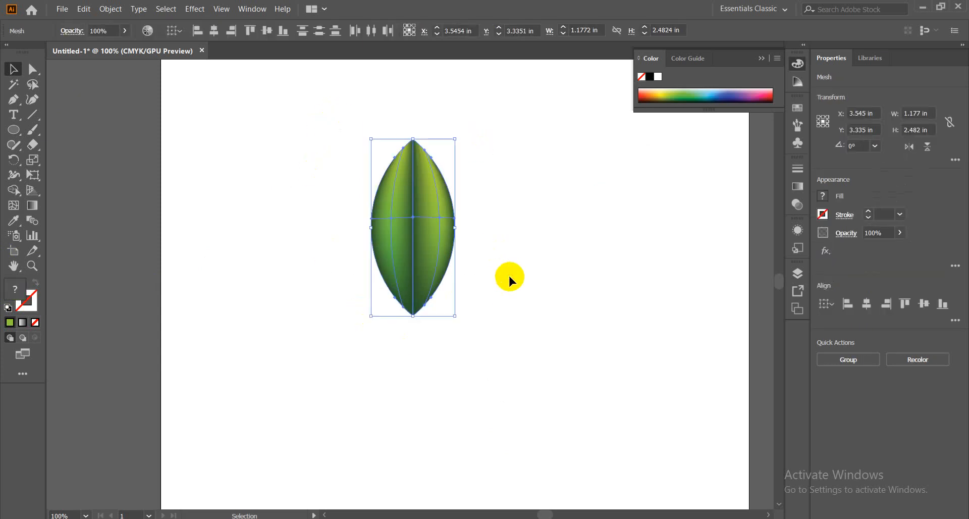
left_click(476, 280)
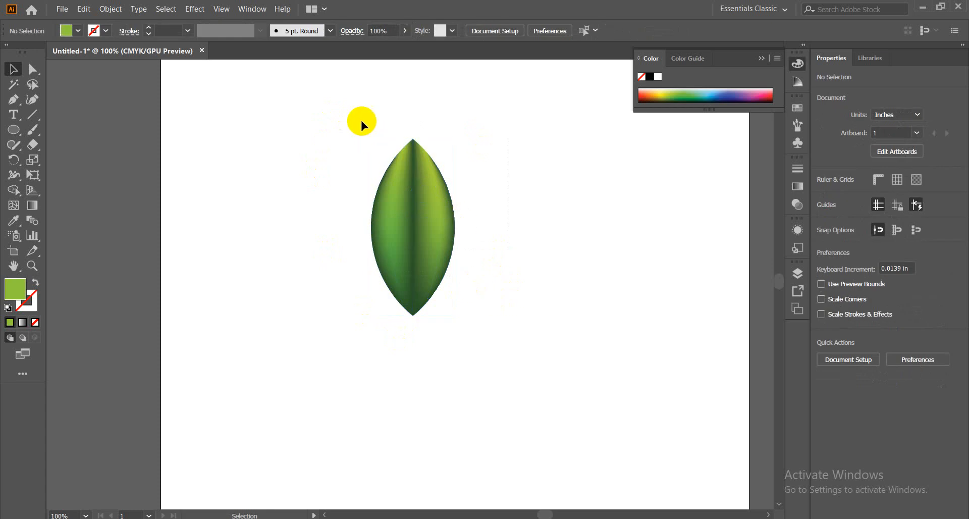
left_click_drag(362, 121, 515, 273)
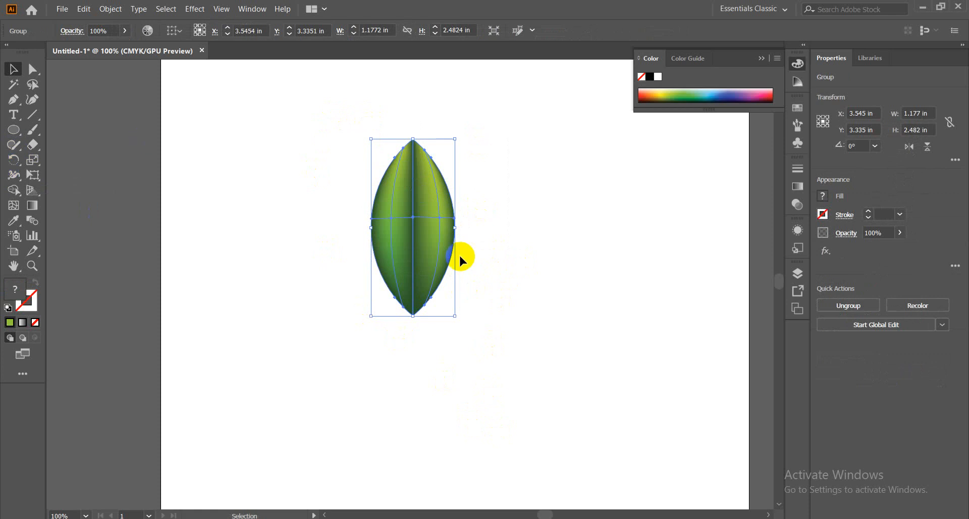
Step: Create a copy of the leaf rotated about -28.12° around a pivot placed just below its lower tip
left_click(13, 159)
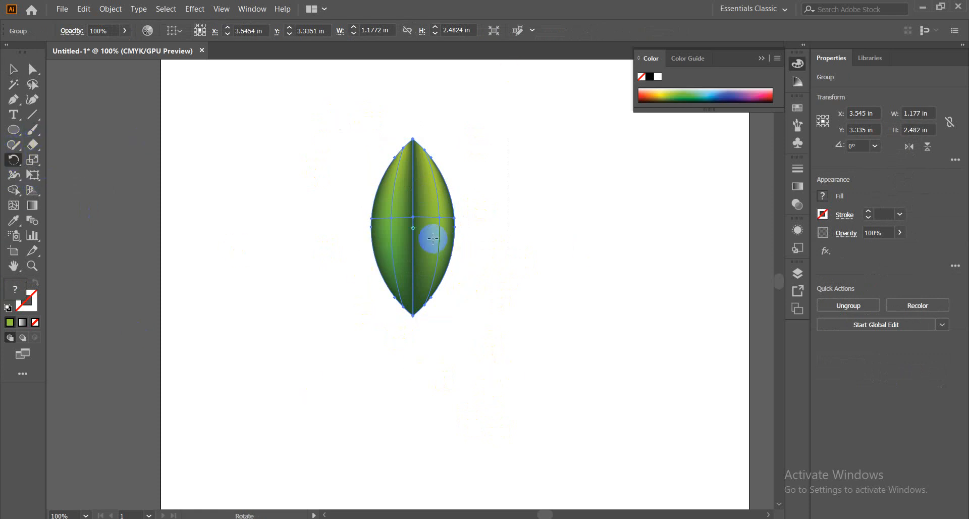
key("ctrl+plus")
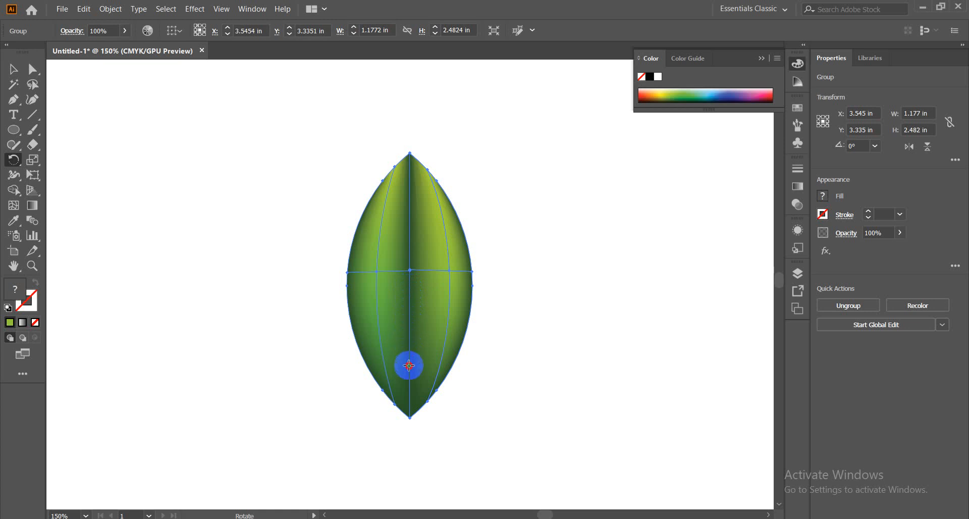
left_click(410, 429)
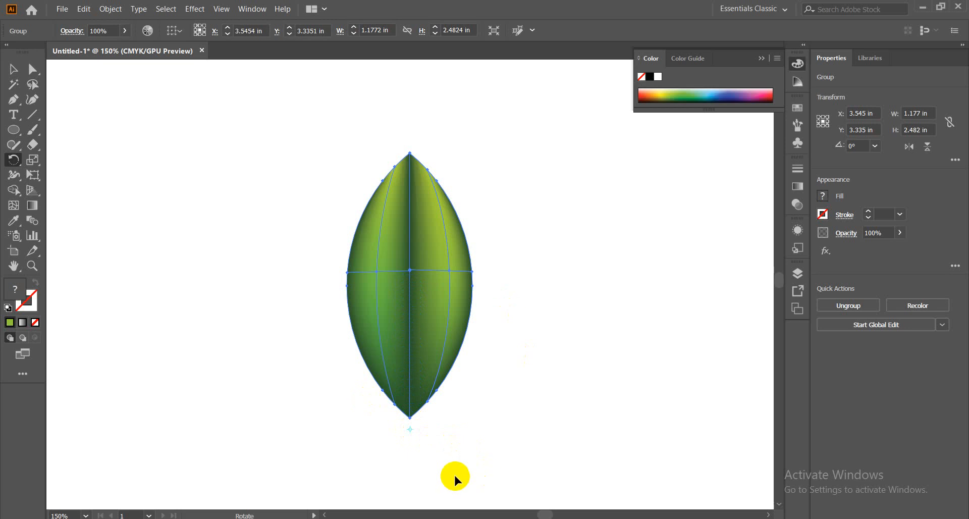
left_click_drag(412, 283, 475, 320)
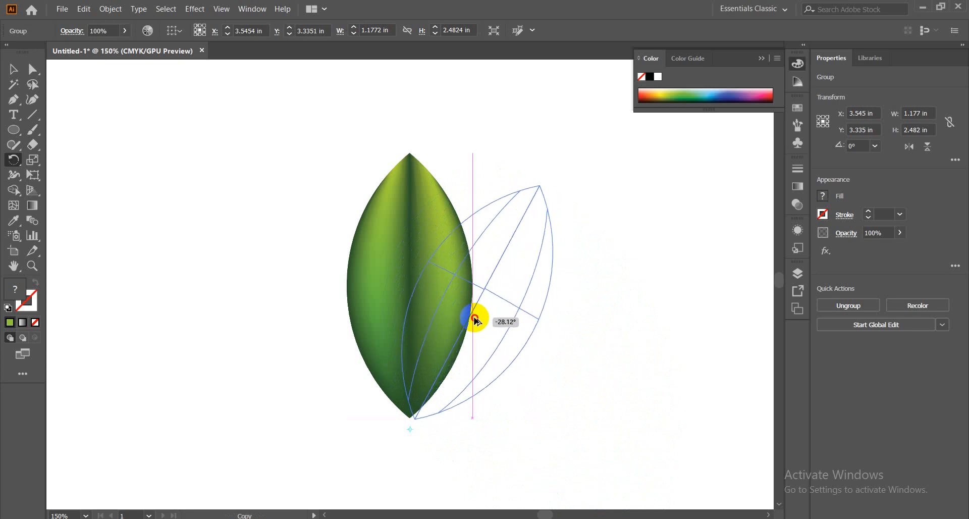
left_click_drag(475, 319, 473, 318)
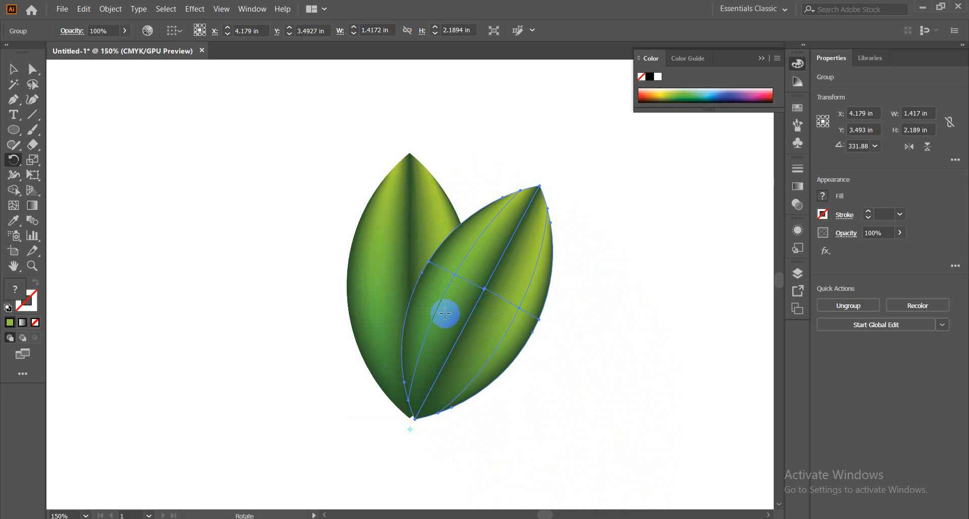
Step: Repeat the rotated leaf copy around the same pivot until the leaves complete a full circular rosette
key("ctrl")
key("ctrl+d")
key("ctrl+d")
key("ctrl+d")
key("ctrl+d")
key("ctrl+d")
key("ctrl+d")
key("ctrl+d")
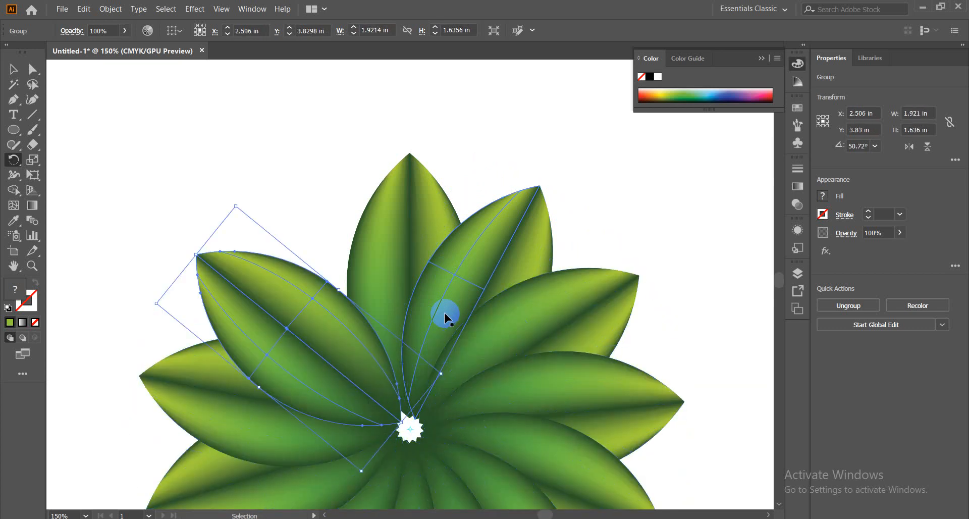
left_click(16, 69)
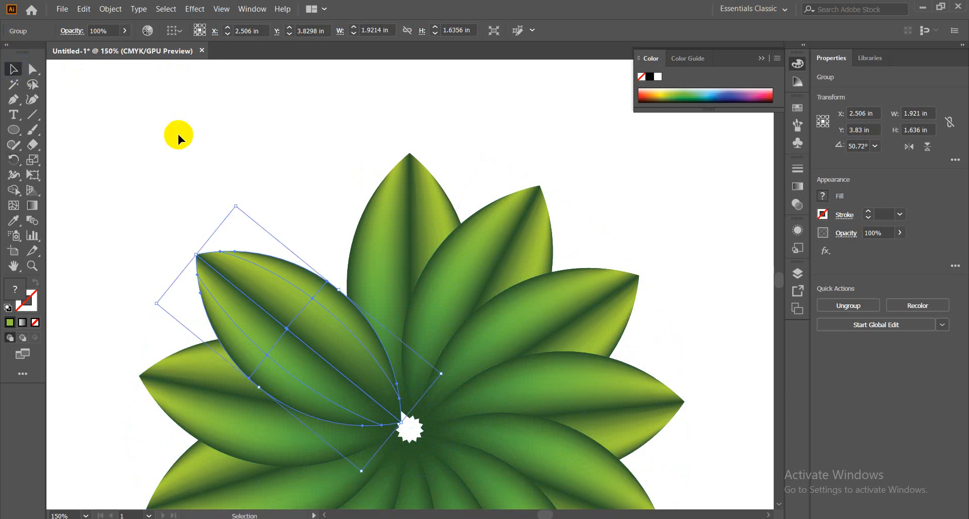
key("ctrl")
key("ctrl+d")
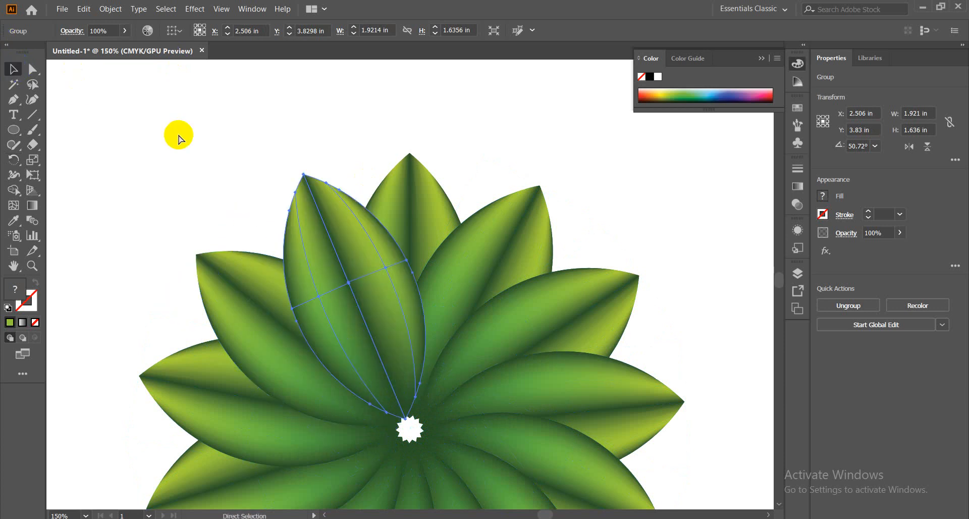
Step: Select the whole leaf rosette and reposition it at the horizontal centre of the artboard's upper part
key("ctrl+minus")
key("ctrl+minus")
key("ctrl+minus")
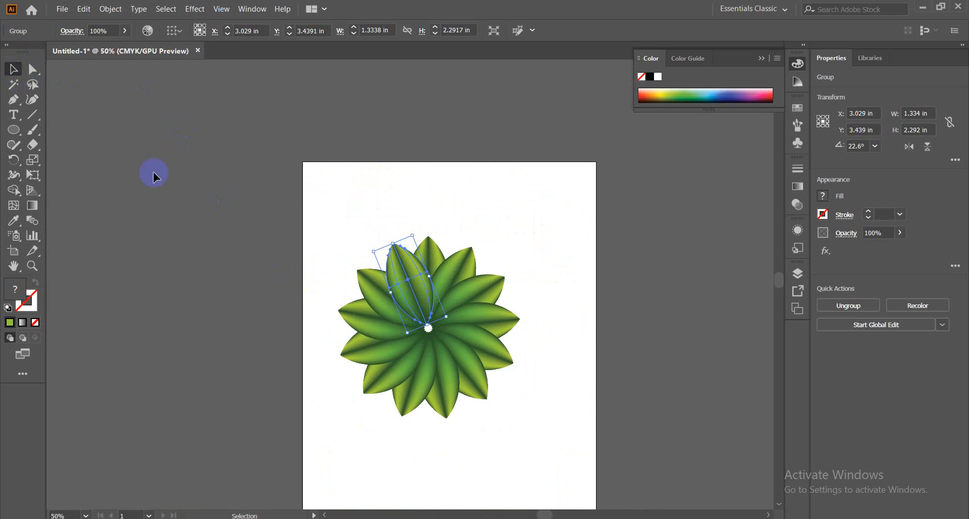
left_click(396, 199)
left_click_drag(332, 222, 513, 471)
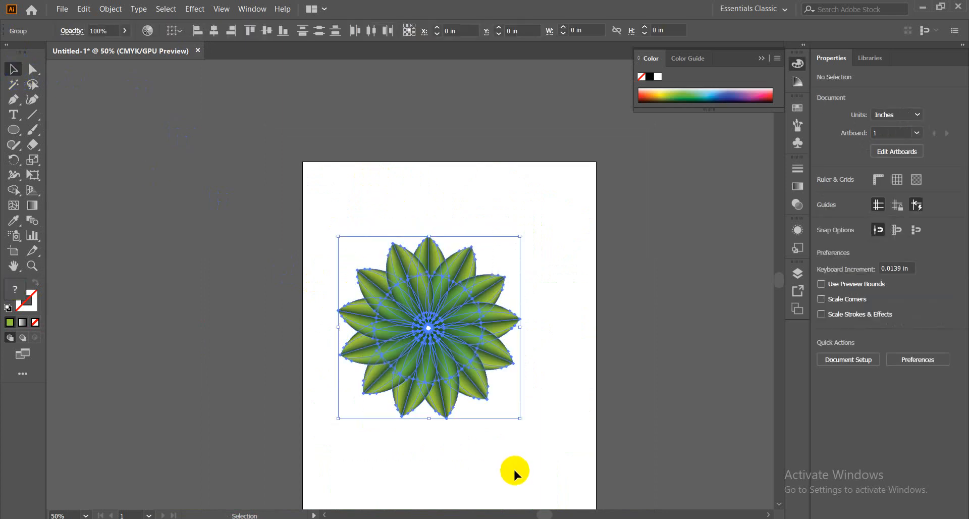
left_click_drag(452, 309, 524, 268)
left_click(428, 435)
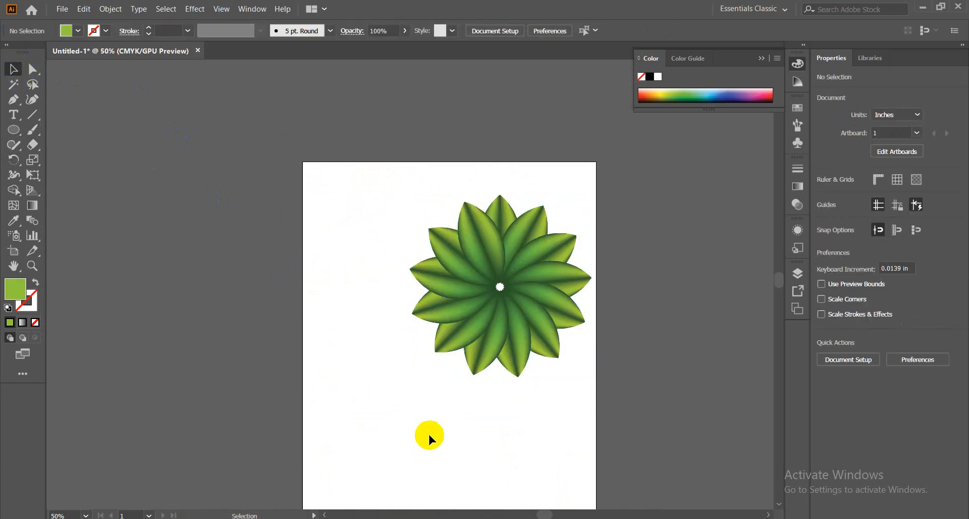
left_click_drag(393, 185, 558, 384)
left_click_drag(538, 277, 493, 297)
left_click(425, 418)
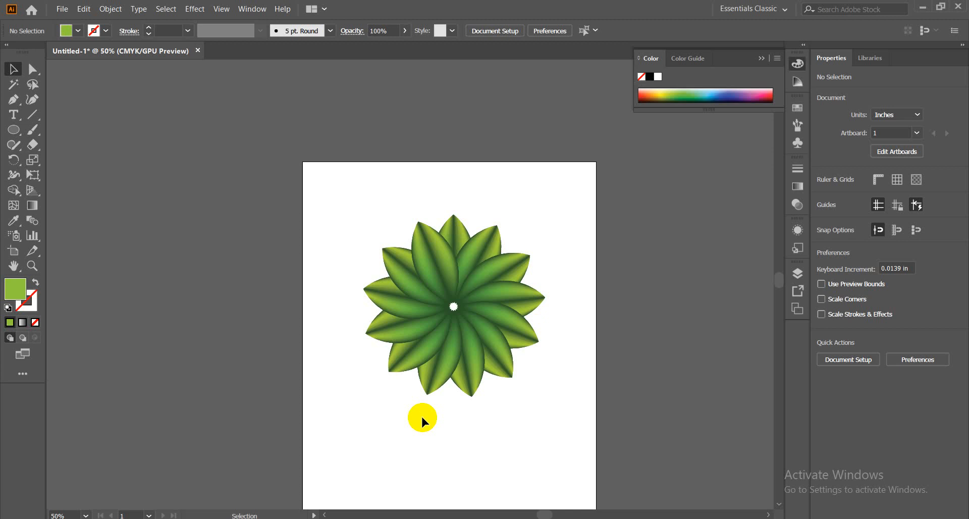
Step: Draw a rectangle about 8.268 by 9.715 in across the artboard's upper part, covering the rosette, and fill it with dark green
scroll(422, 420, "down", 2)
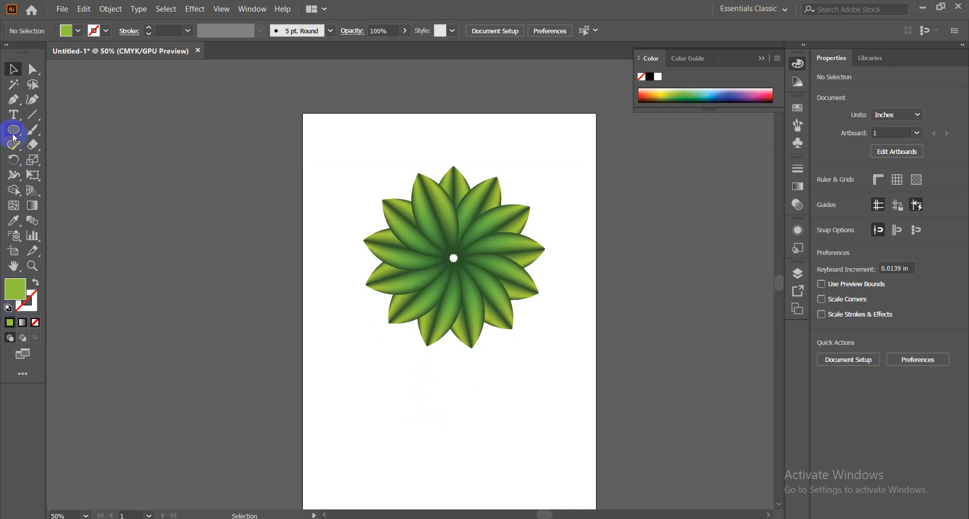
left_click_drag(13, 130, 87, 130)
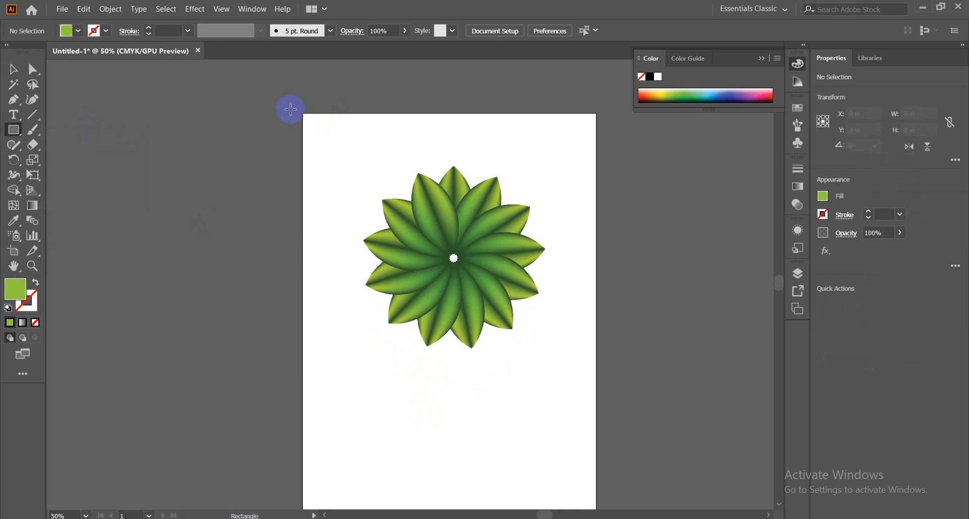
left_click_drag(302, 114, 597, 459)
double_click(18, 297)
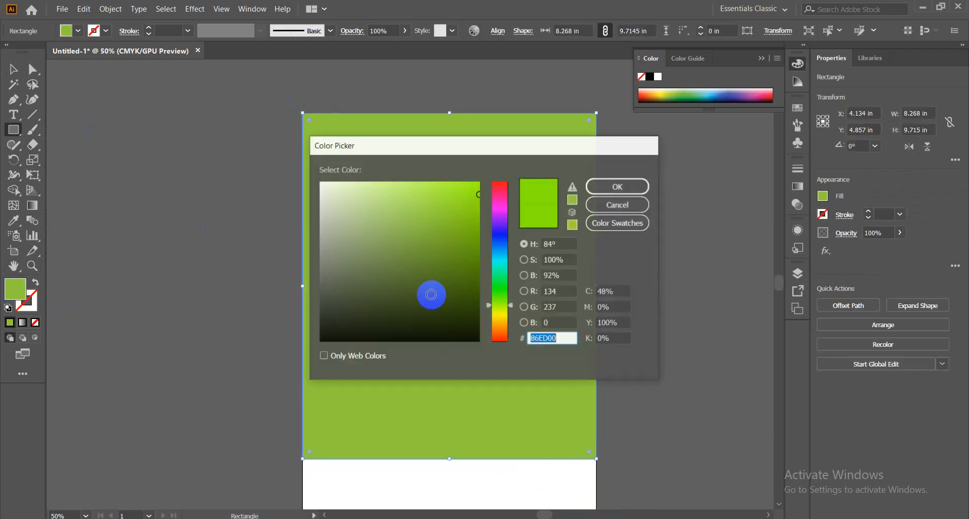
left_click_drag(433, 292, 492, 264)
left_click(618, 186)
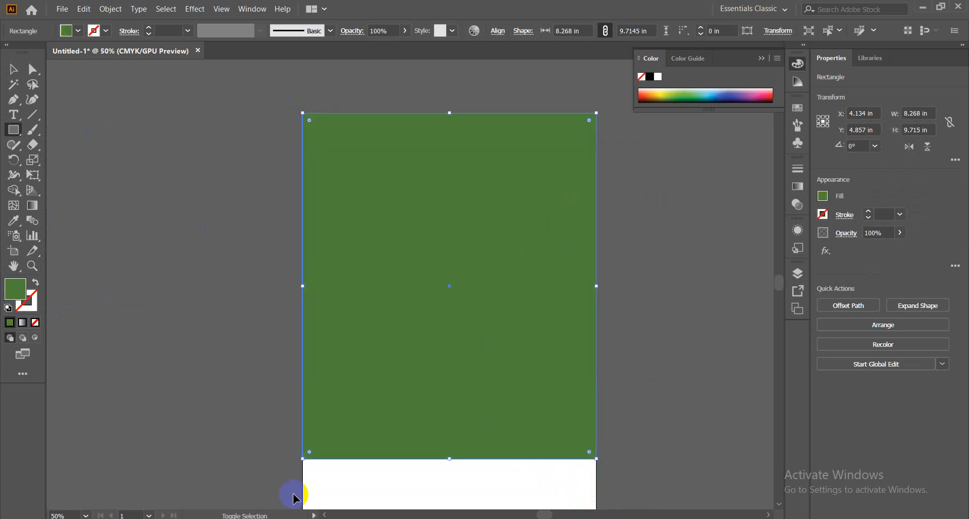
Step: Send the background rectangle behind the leaf rosette and change its fill to green 1B7C00
key("ctrl+shift+bracketleft")
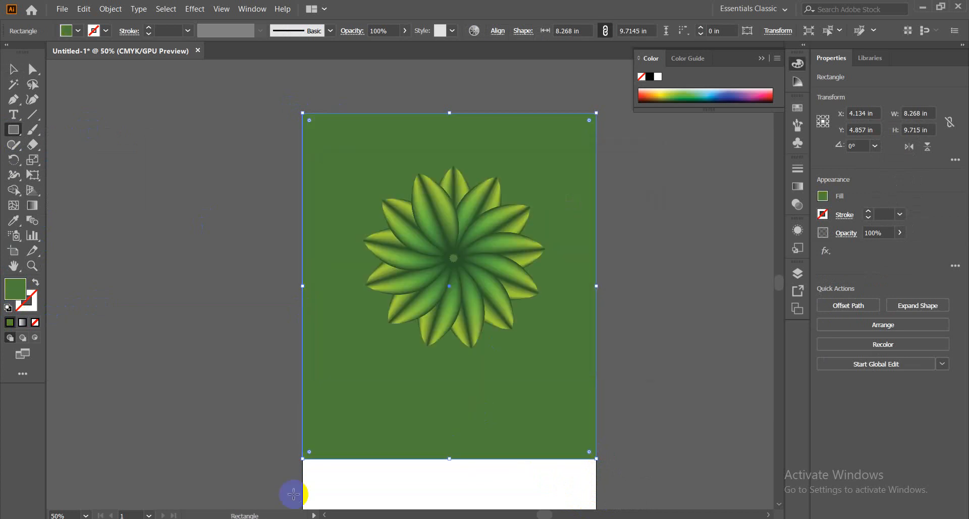
double_click(15, 288)
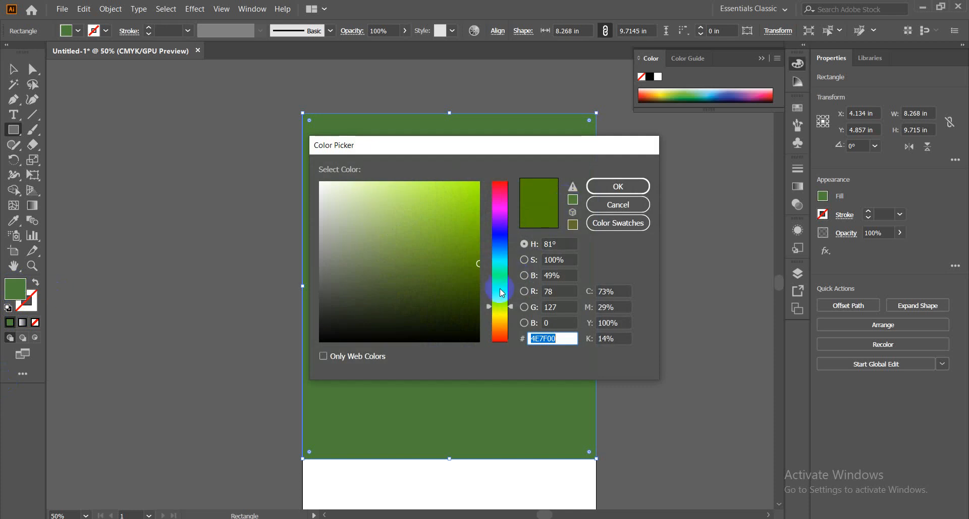
left_click(511, 293)
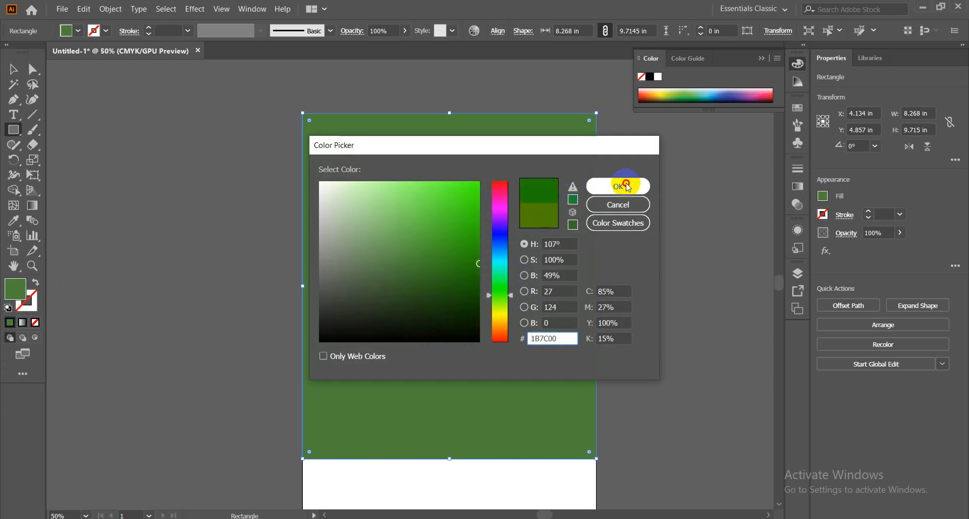
left_click(618, 186)
left_click(13, 70)
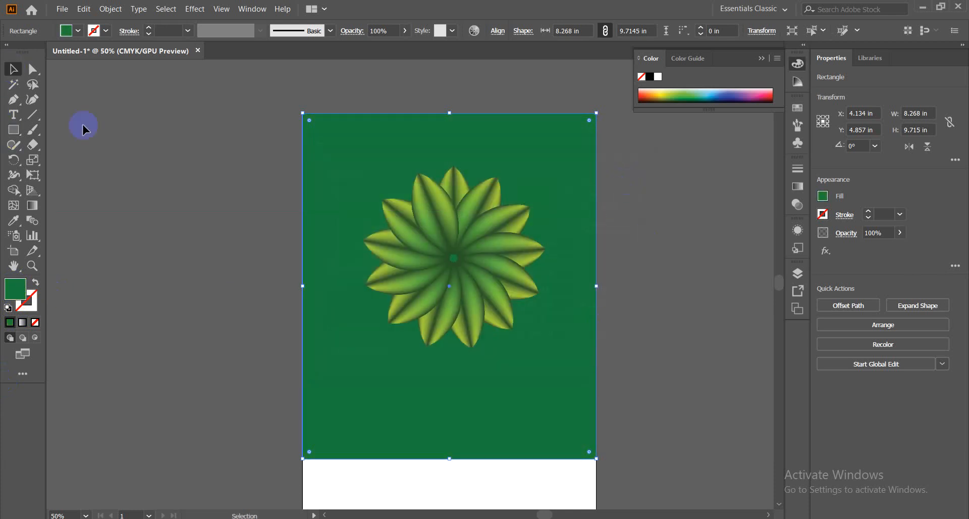
left_click(114, 188)
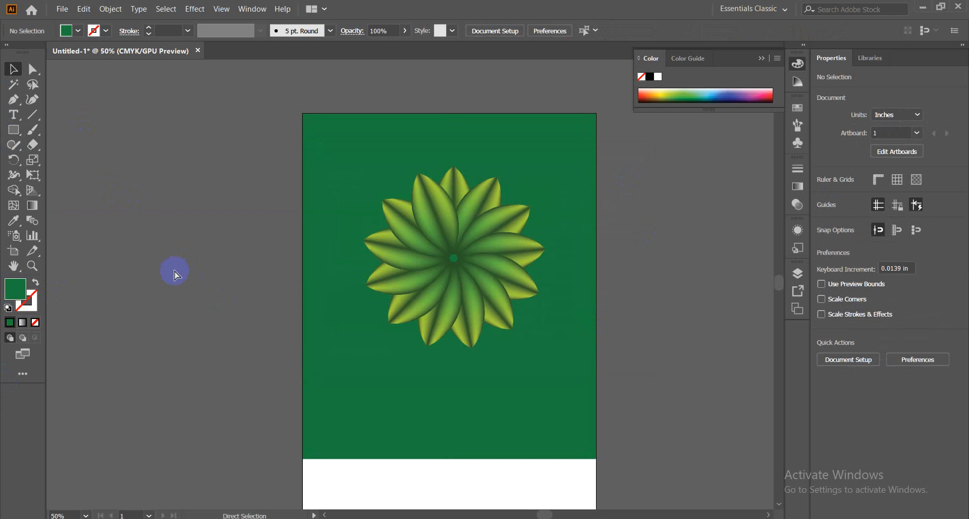
Step: Draw a circle about 3.515 in across beside the artboard and place an overlapping copy about 2.28 in to its right
key("ctrl+equal")
left_click_drag(603, 313, 457, 281)
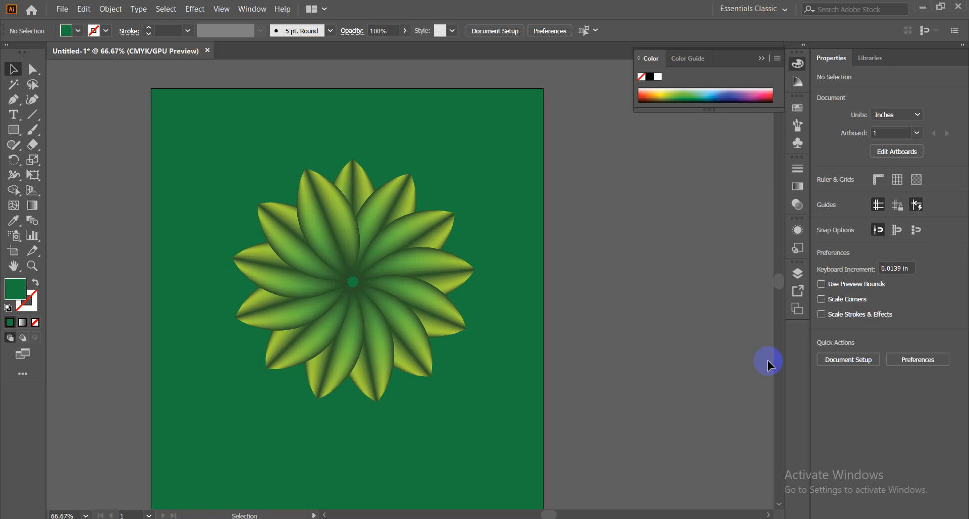
key("space")
left_click_drag(519, 255, 165, 264)
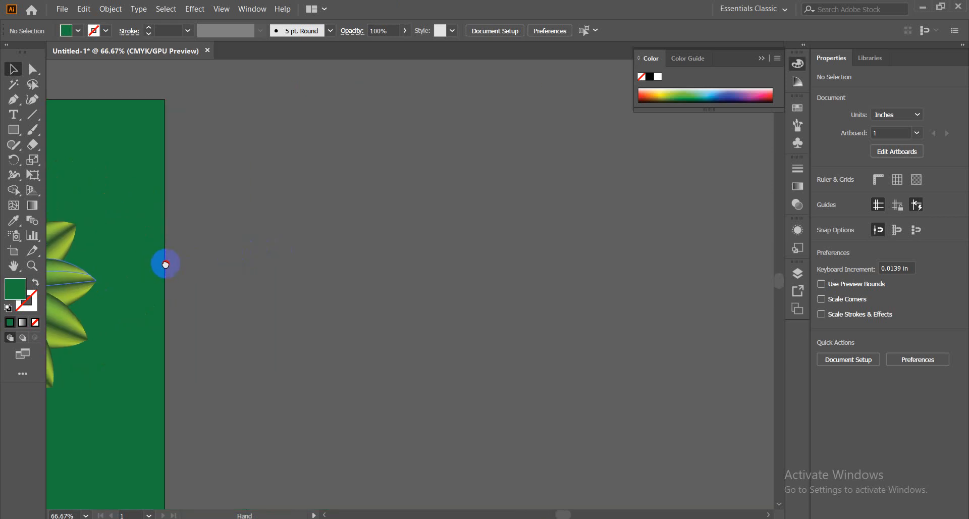
left_click(12, 132)
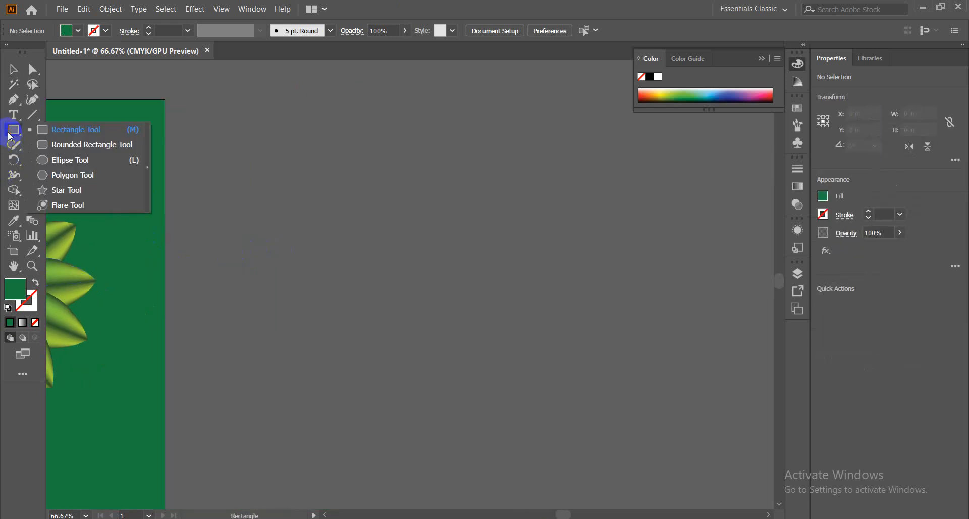
left_click(45, 159)
left_click_drag(383, 225, 435, 308)
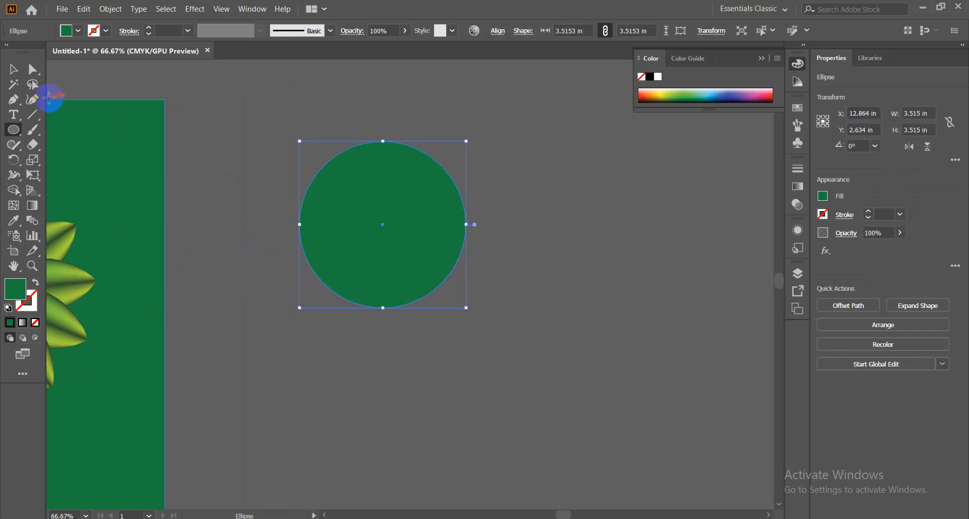
left_click(13, 69)
left_click_drag(388, 255, 490, 254)
Step: Remove the outer parts of the two overlapping circles with Shape Builder, keeping only the pointed leaf-shaped overlap
left_click_drag(379, 352, 474, 214)
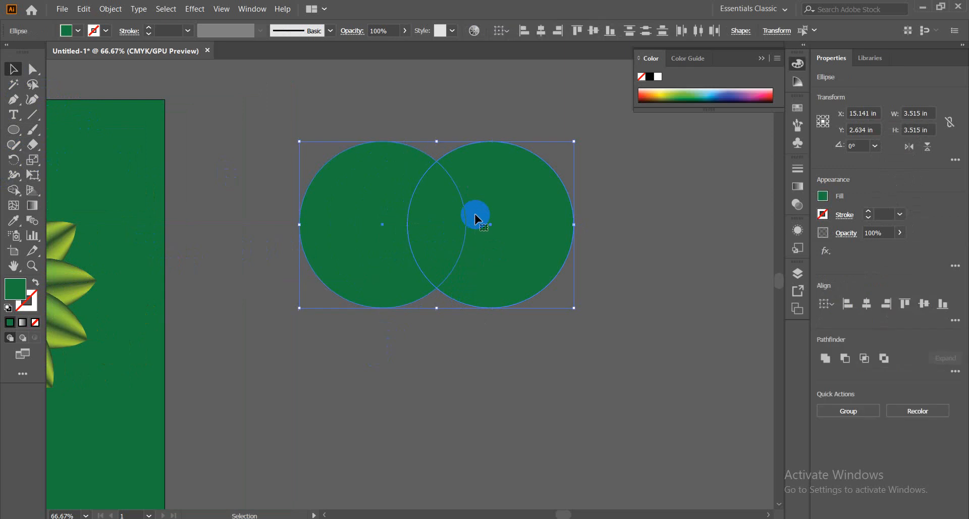
left_click(12, 191)
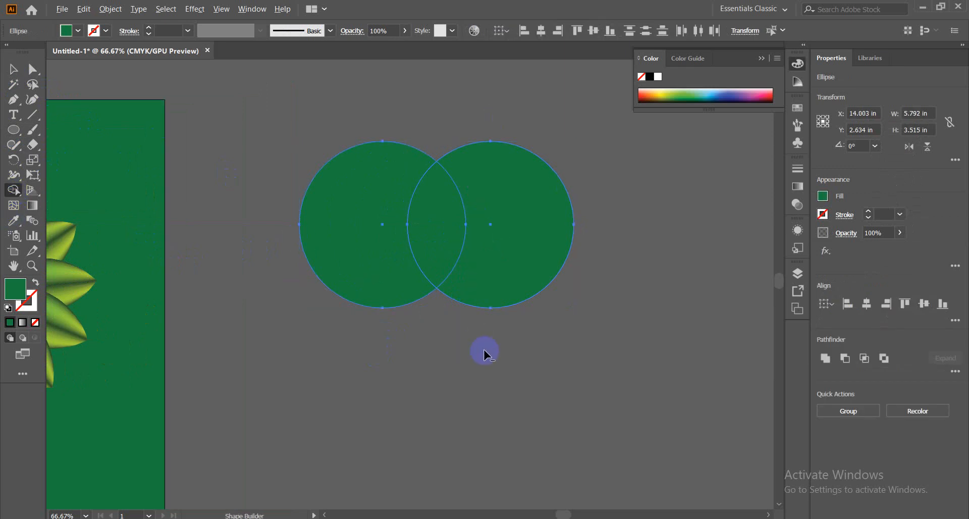
left_click(510, 280, "alt")
left_click(341, 222, "alt")
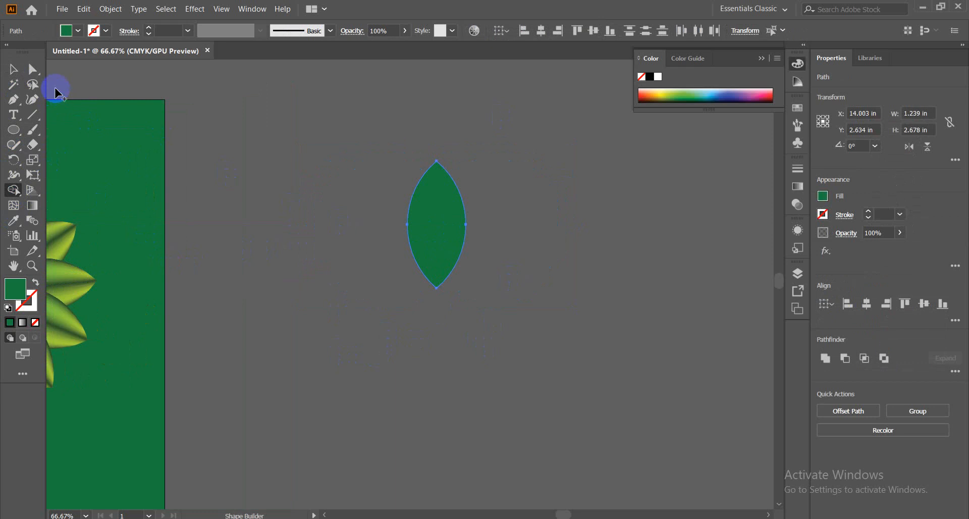
Step: Draw a vertical line about 3.895 in long through the leaf's centre, extending past both tips
left_click(13, 69)
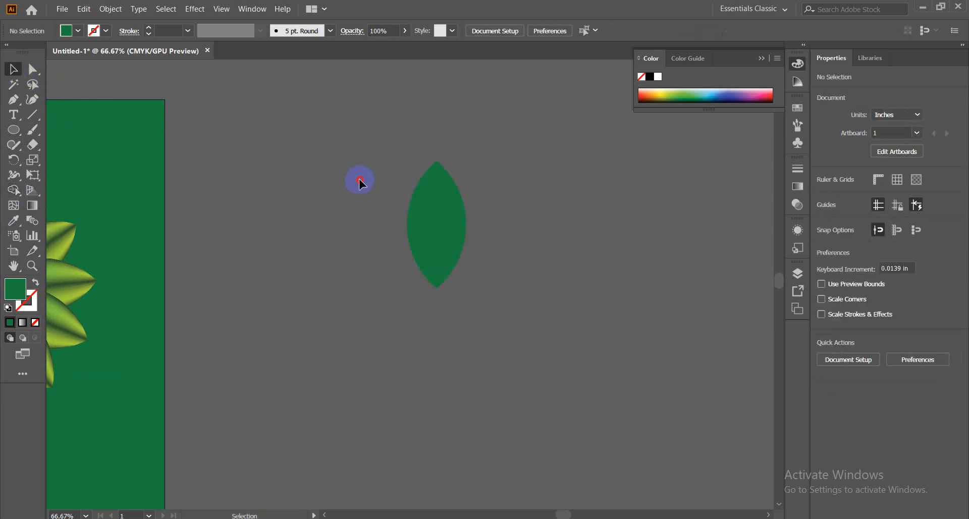
left_click_drag(359, 180, 467, 331)
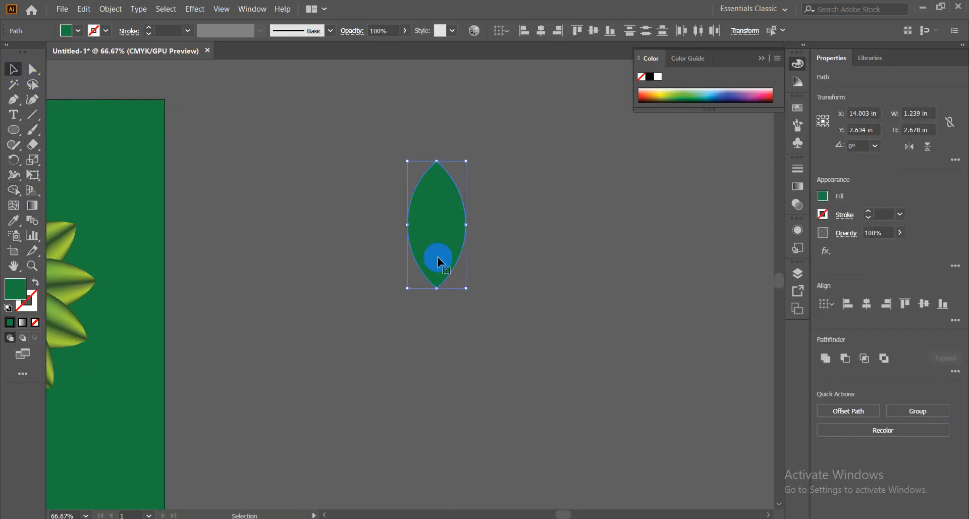
left_click(31, 114)
left_click_drag(437, 225, 437, 130)
left_click_drag(427, 250, 437, 314)
Step: Select the leaf together with the vertical line and split them with the Divide pathfinder
left_click(15, 71)
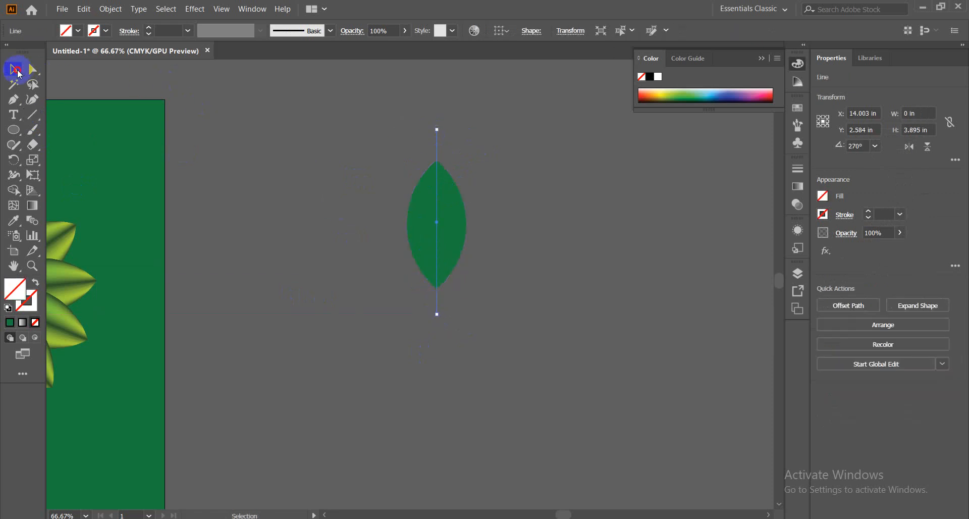
left_click(370, 170)
left_click_drag(359, 121, 497, 317)
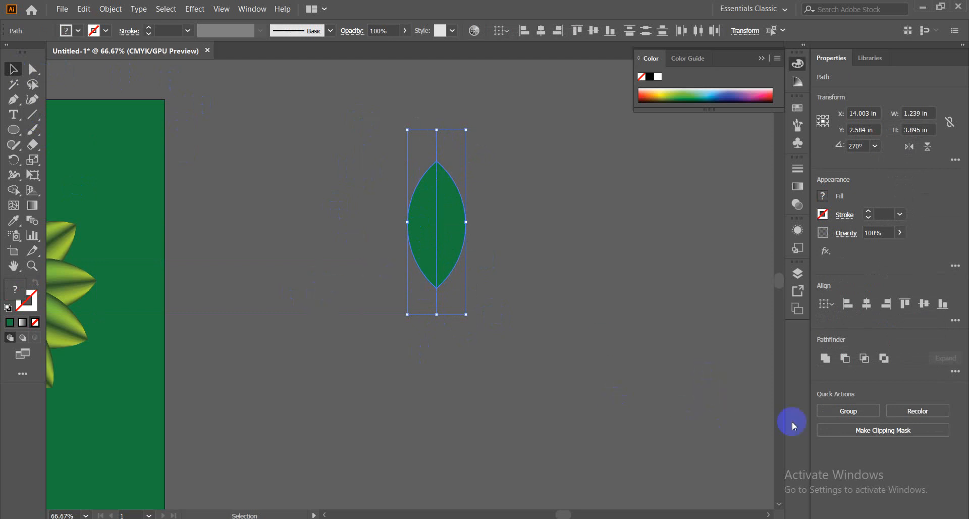
left_click(956, 371)
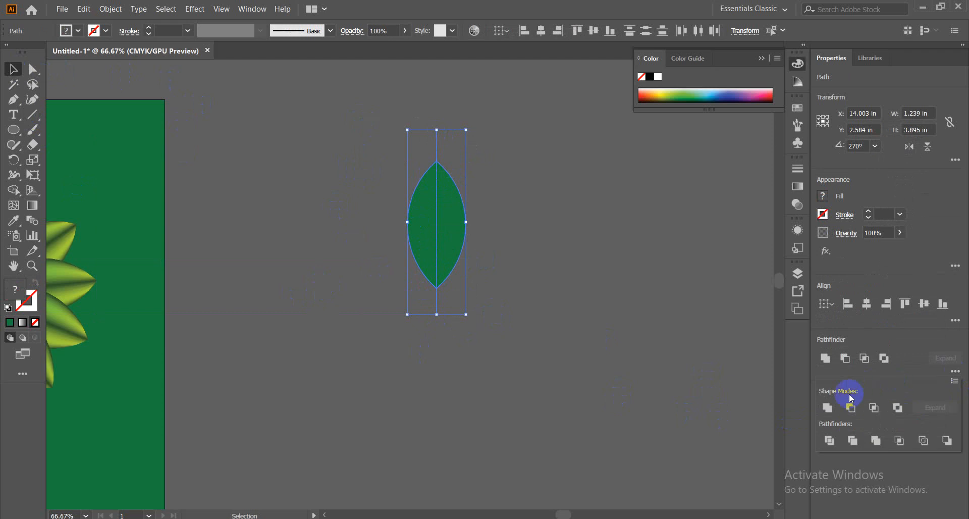
left_click(829, 441)
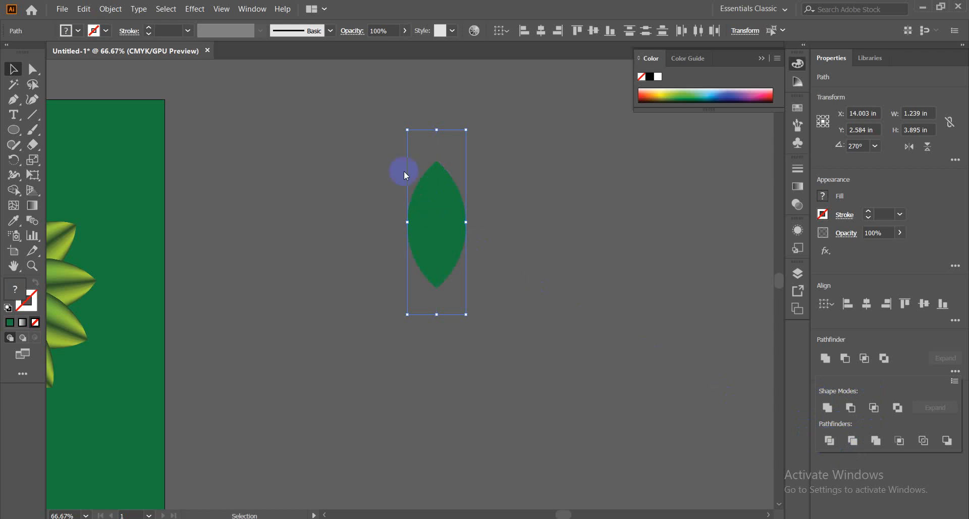
Step: Ungroup the divided leaf and check that its right and left halves can be selected separately
left_click(450, 220)
right_click(449, 222)
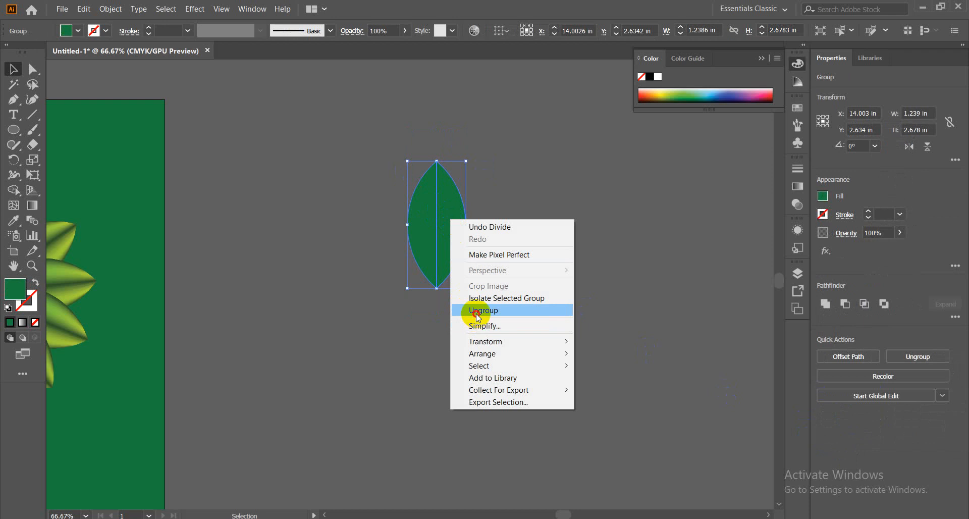
left_click(464, 309)
left_click(437, 313)
left_click(454, 234)
left_click(389, 282)
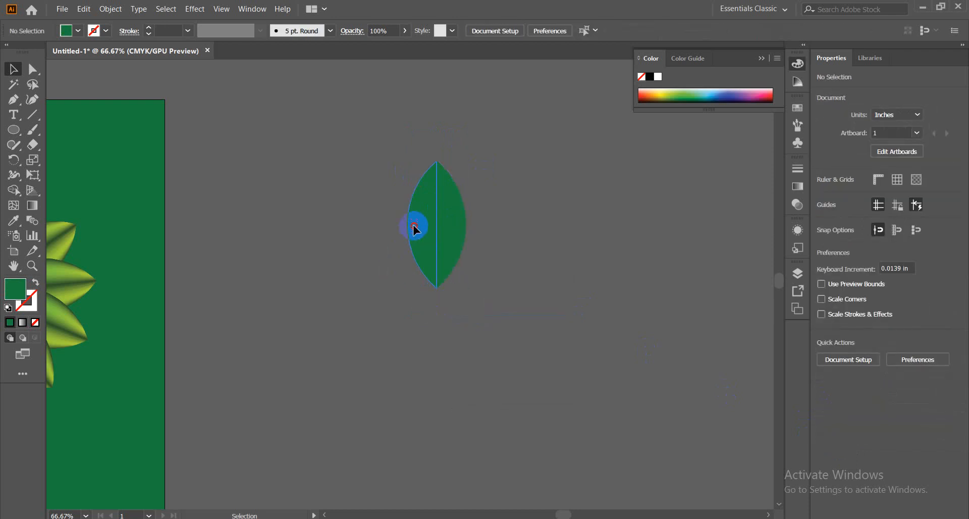
left_click(414, 224)
left_click(406, 306)
Step: Select both leaf halves and fill them with a very dark green
left_click_drag(362, 192, 473, 291)
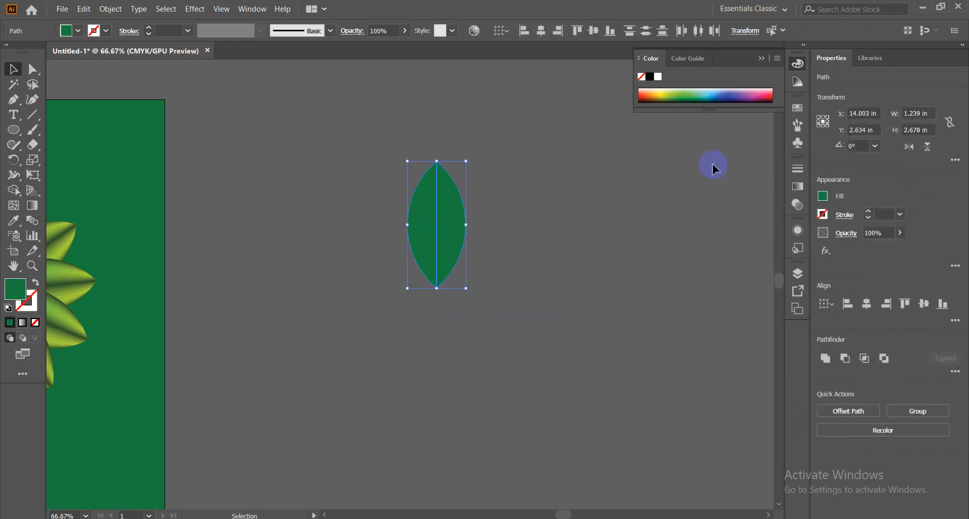
double_click(15, 289)
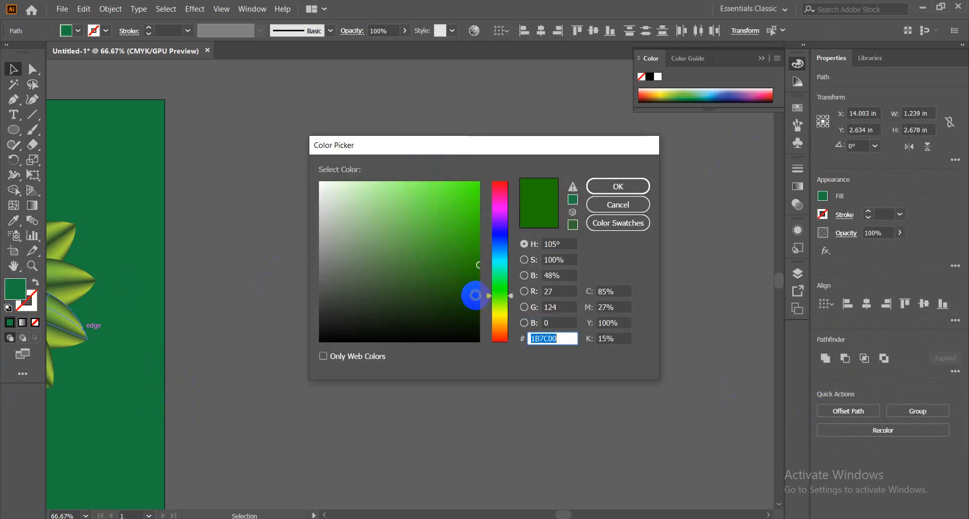
left_click(483, 295)
left_click(633, 187)
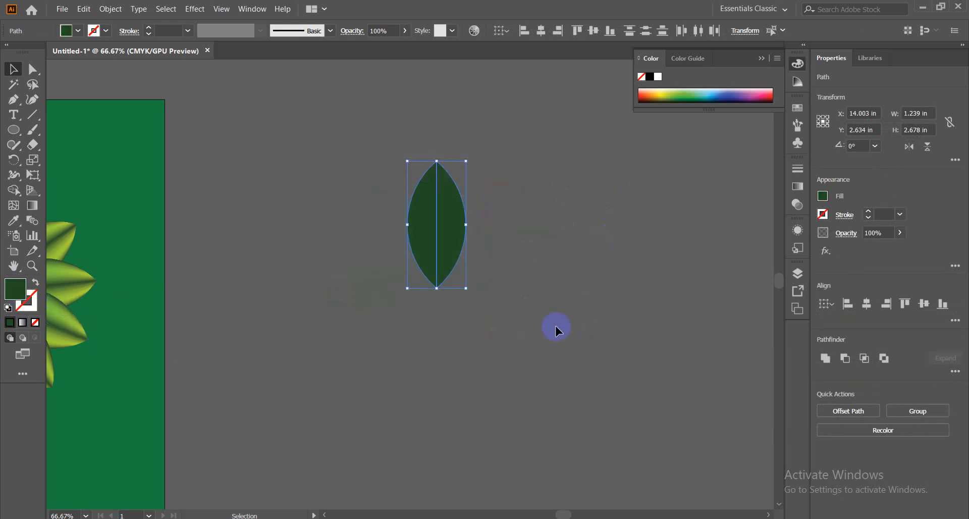
left_click(544, 307)
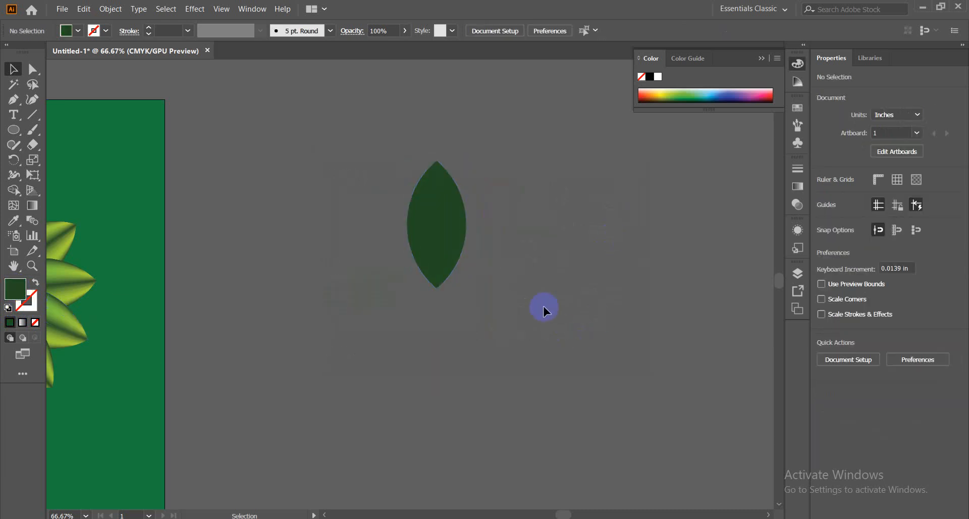
Step: Add a gradient mesh point near the middle of the leaf's left half
key("ctrl+=")
key("ctrl+=")
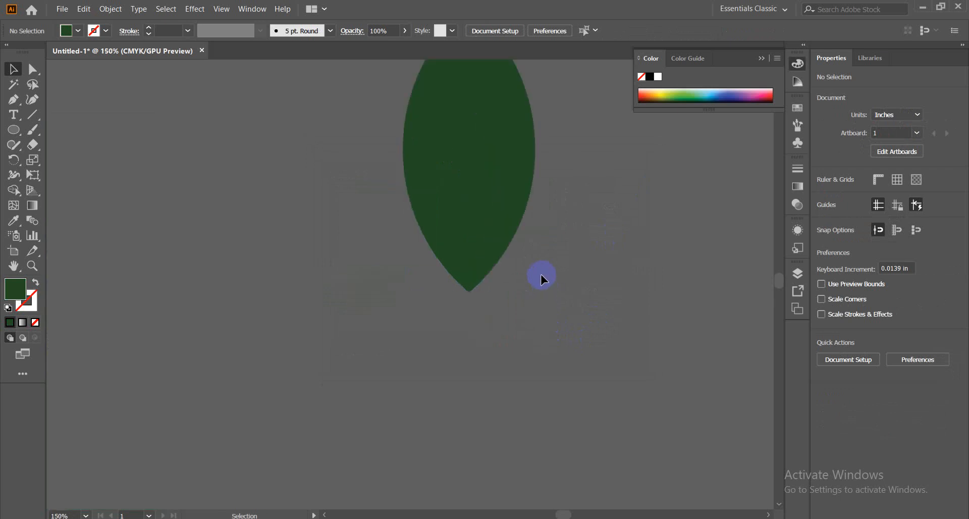
left_click(506, 316)
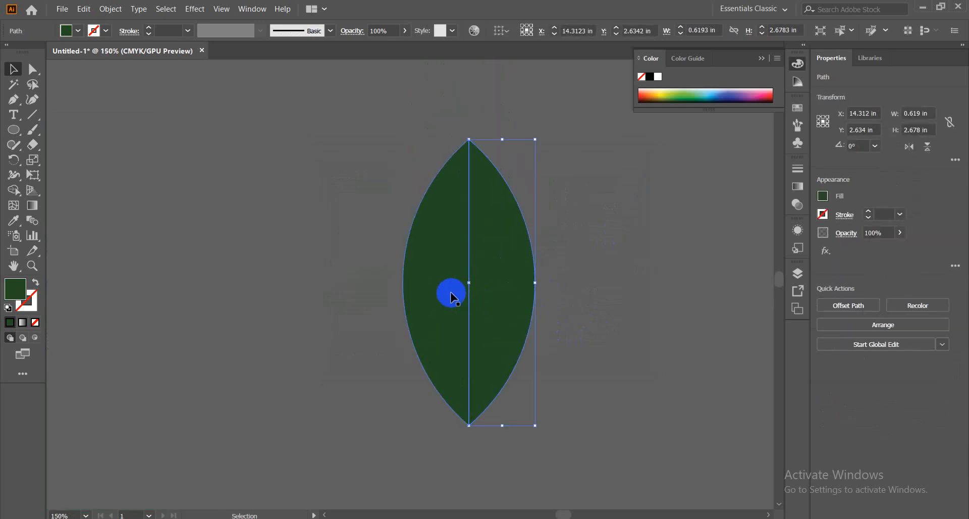
left_click(451, 295)
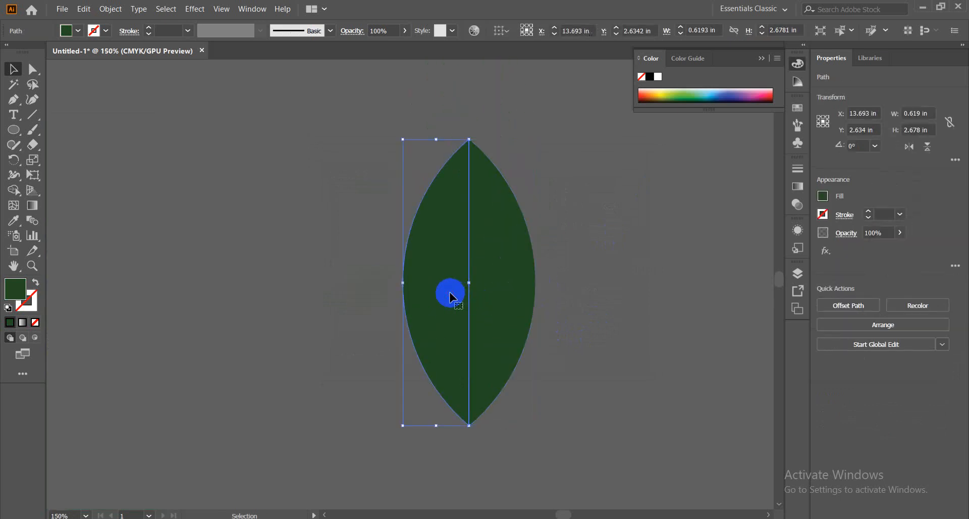
left_click(13, 207)
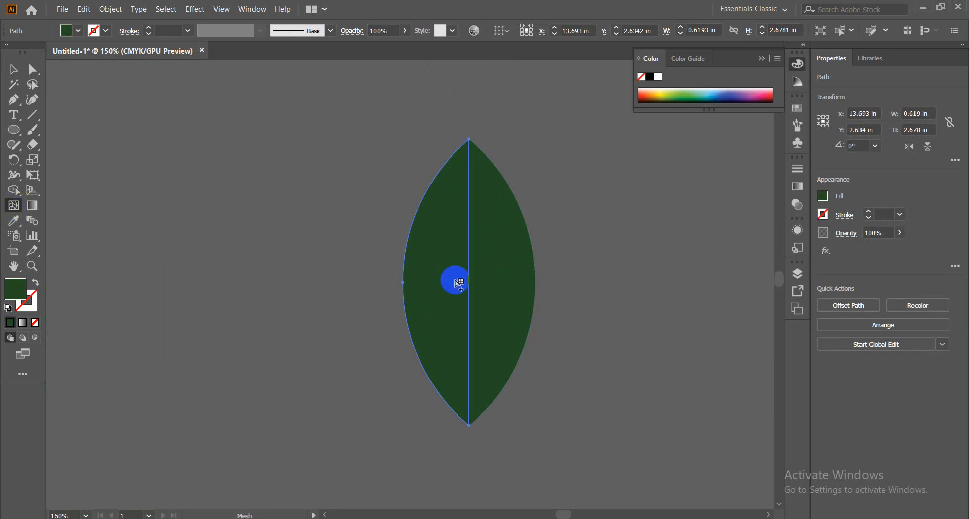
left_click(439, 274)
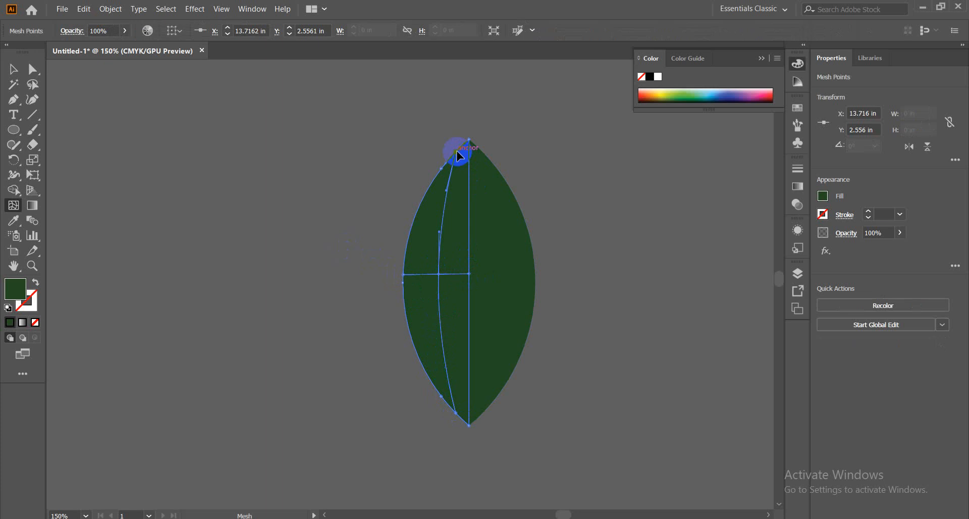
Step: Colour the upper mesh point near the tip of the leaf's left half light yellowish green
left_click(459, 155)
left_click(15, 297)
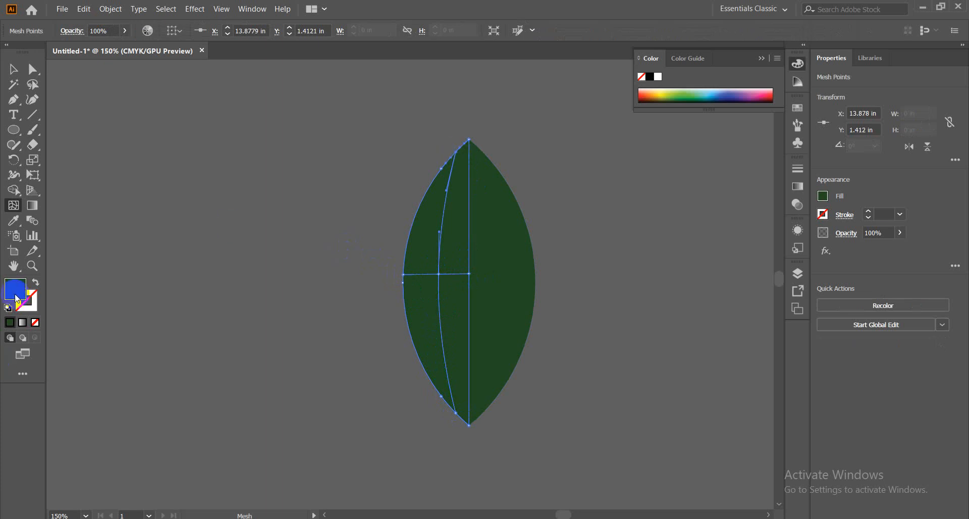
double_click(15, 295)
left_click_drag(512, 297, 513, 299)
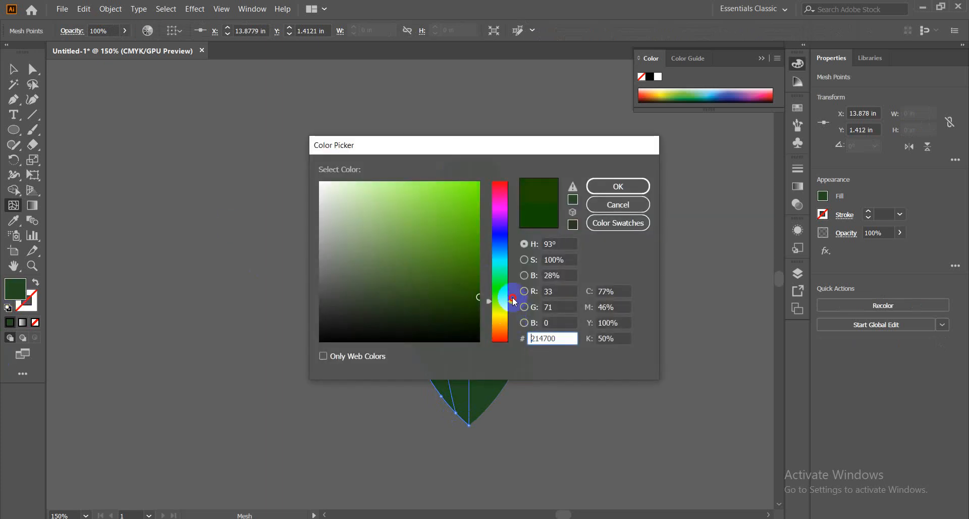
left_click_drag(468, 216, 478, 182)
left_click(605, 186)
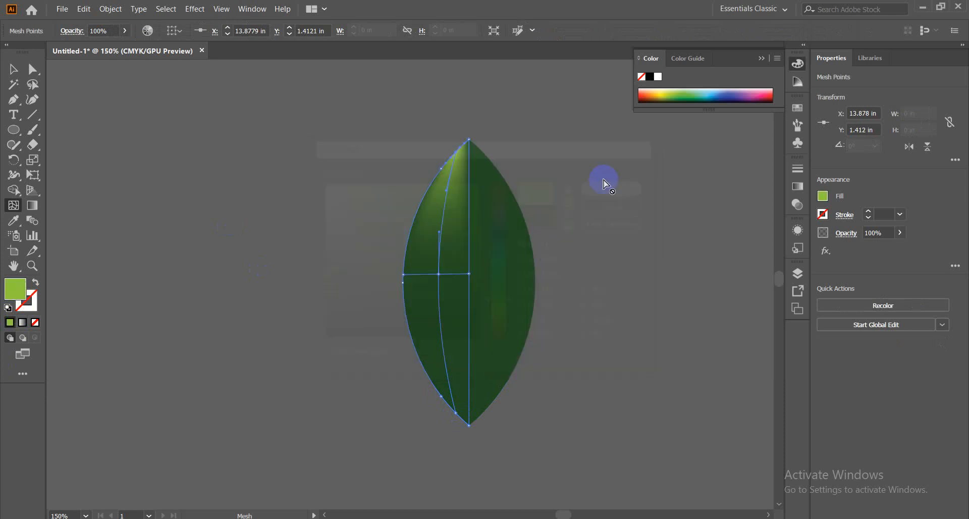
Step: Colour the middle mesh point of the leaf's left half bright yellow-green, using about #AFFF00
left_click(439, 274)
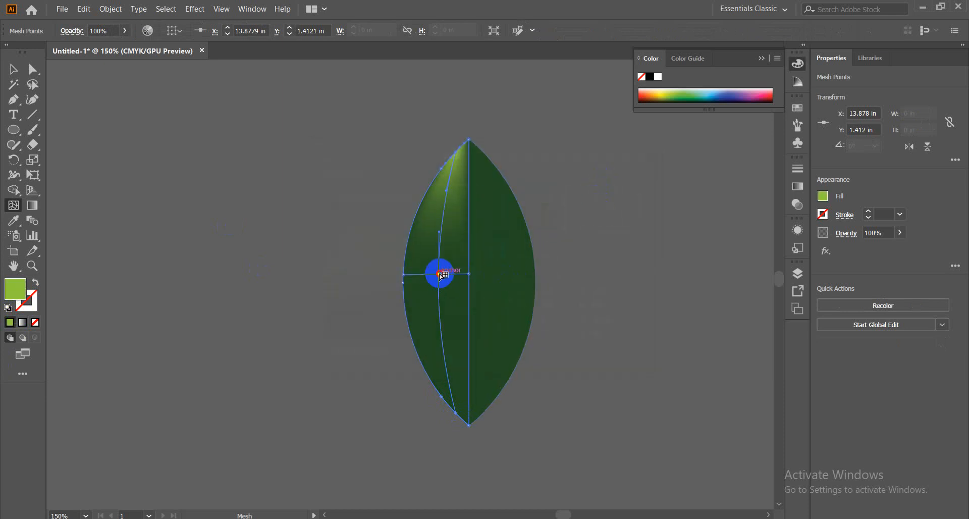
double_click(15, 291)
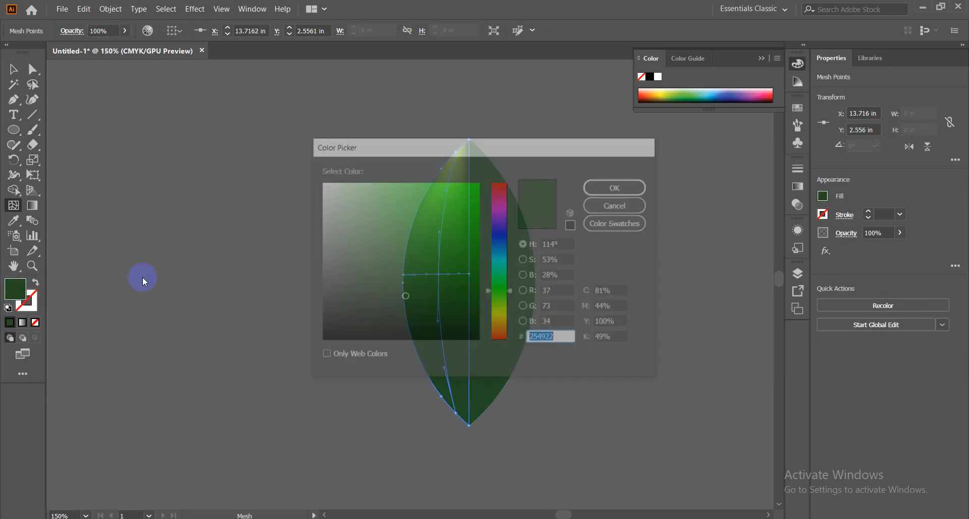
left_click(511, 304)
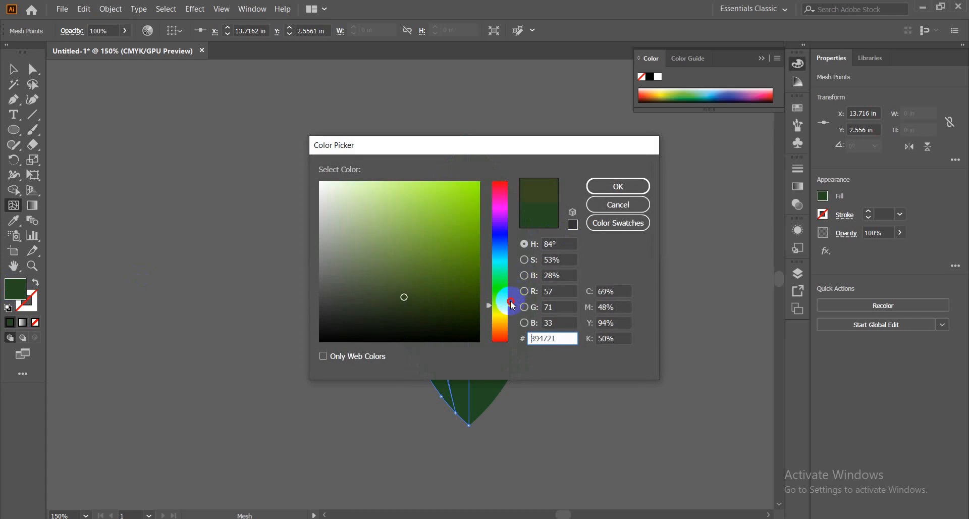
left_click_drag(458, 223, 484, 167)
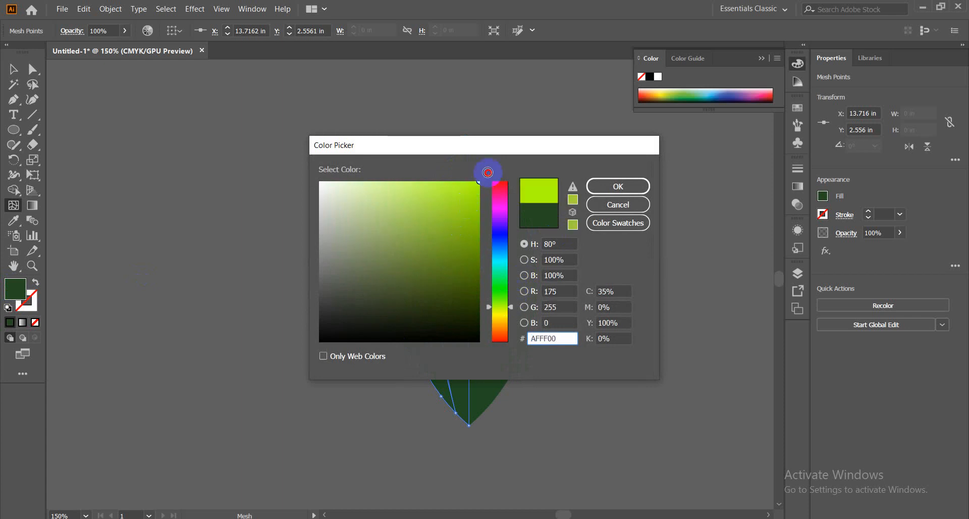
left_click(619, 187)
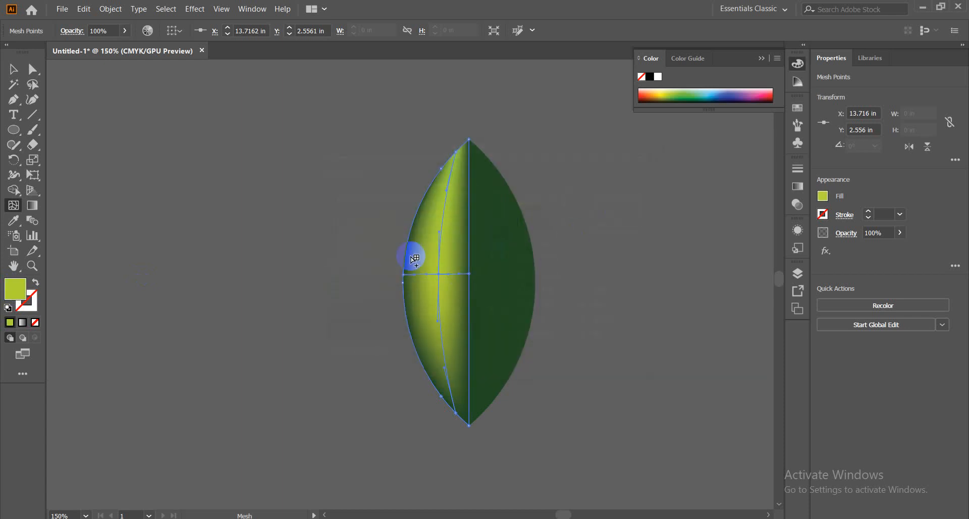
Step: Add a yellow-green gradient mesh point near the middle of the leaf's right half
left_click(506, 274)
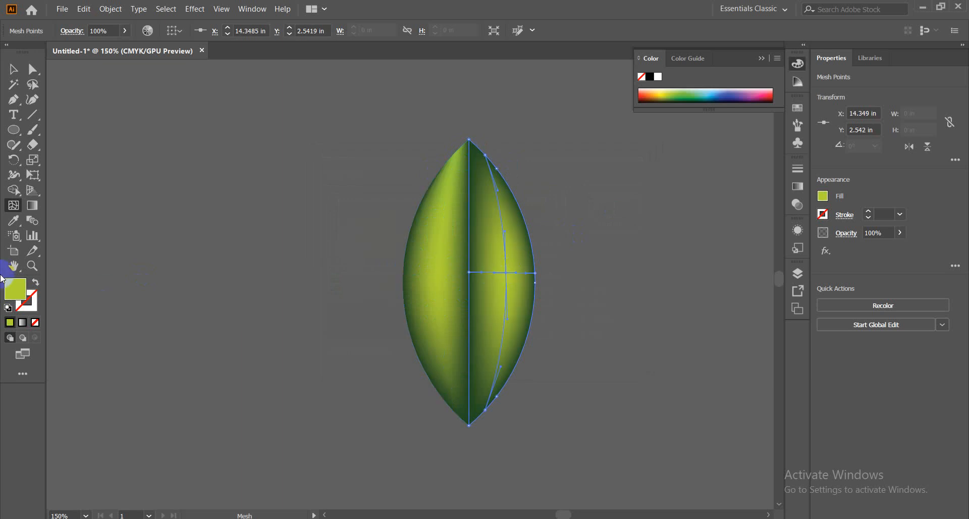
left_click(439, 273)
key("ctrl+z")
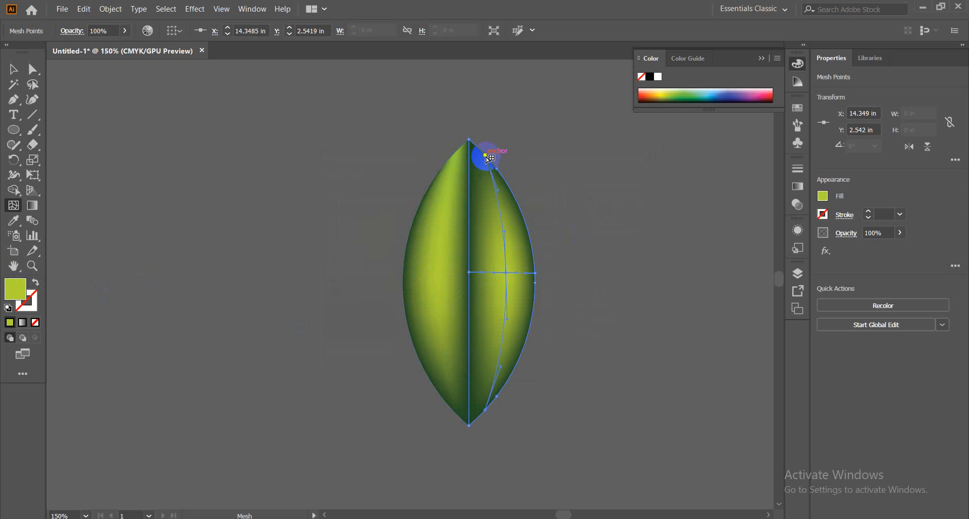
Step: Colour the upper mesh point near the tip of the leaf's right half bright yellowish green and deselect the leaf
left_click(487, 158)
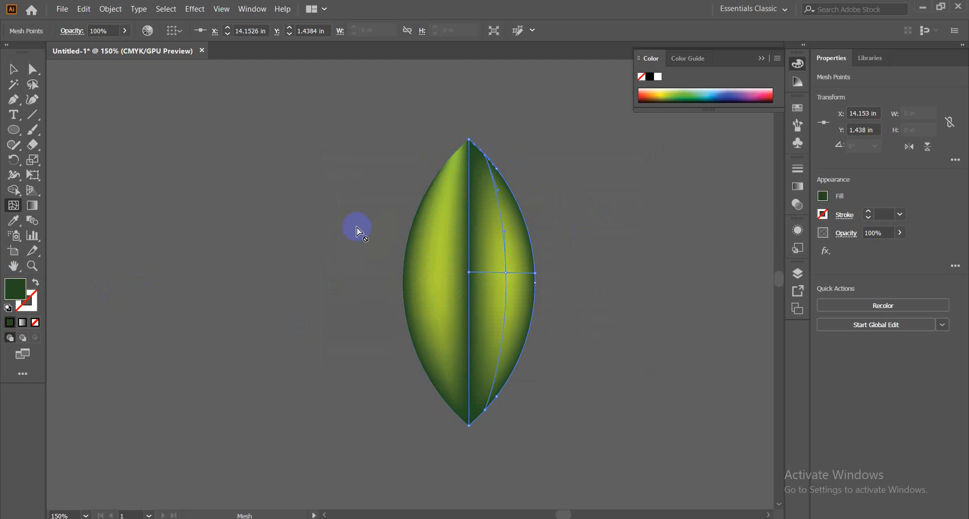
double_click(15, 290)
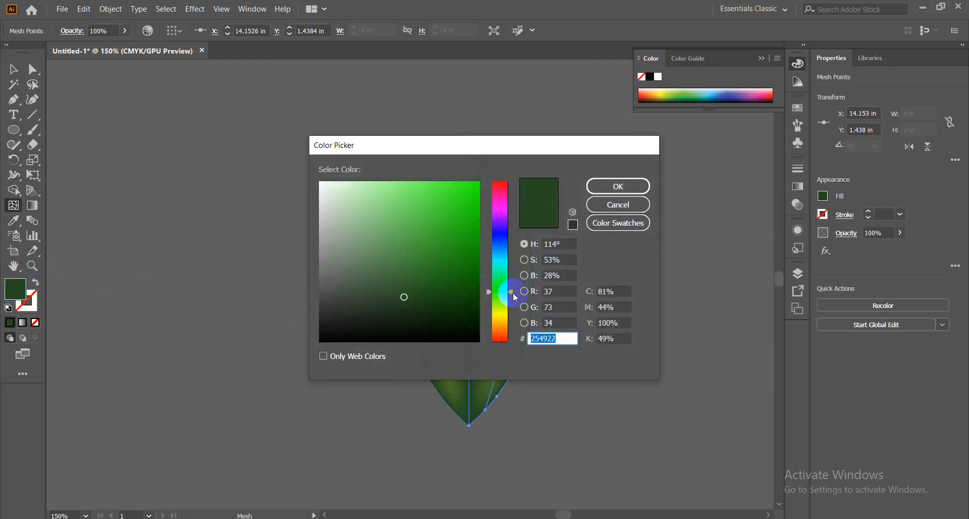
left_click_drag(512, 293, 513, 301)
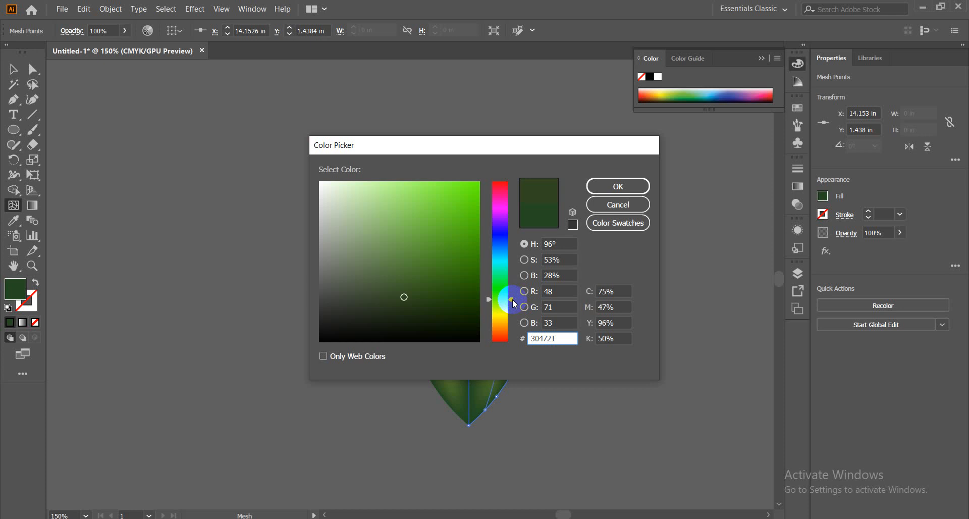
left_click(513, 304)
left_click_drag(459, 212, 478, 173)
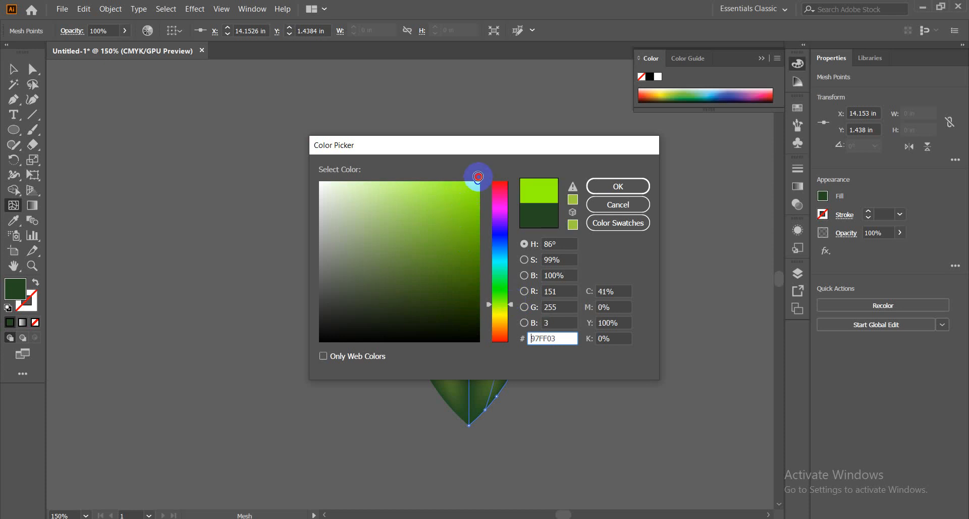
left_click(618, 187)
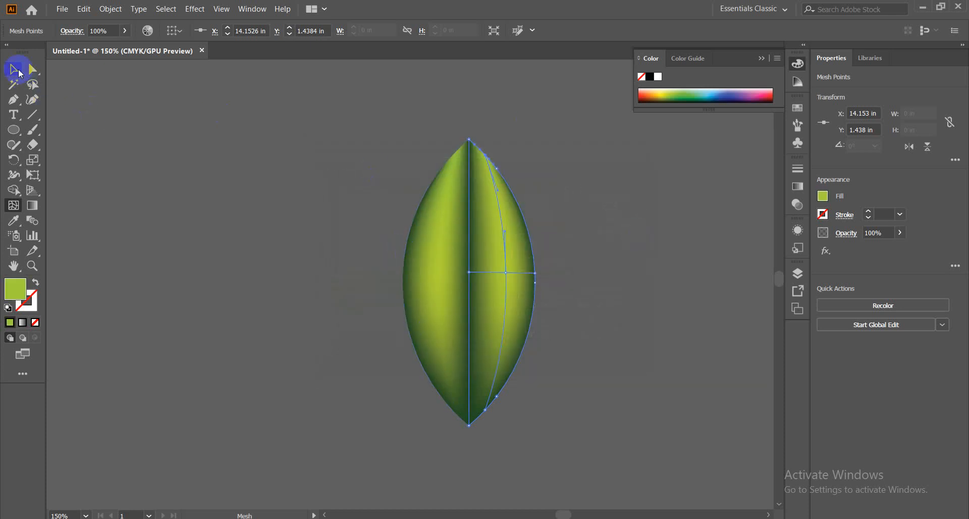
left_click(14, 69)
left_click(222, 257)
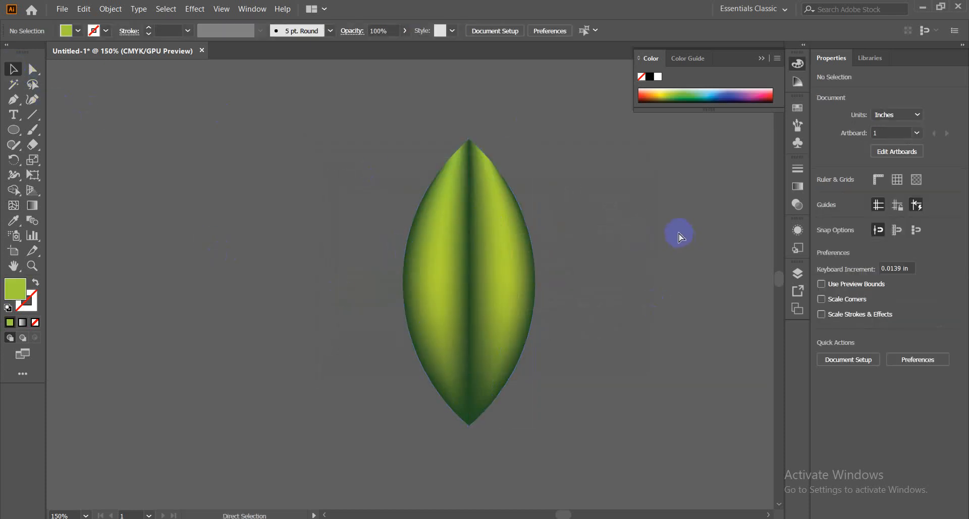
Step: Check the whole shaded leaf beside the rosette by selecting both halves together, and clear the selection
key("ctrl+minus")
key("ctrl+minus")
key("ctrl+minus")
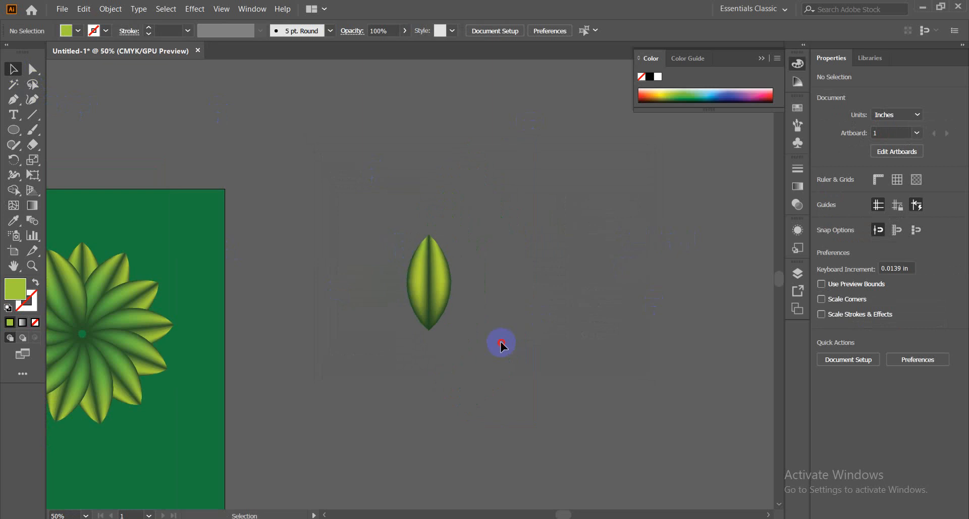
left_click_drag(325, 198, 491, 424)
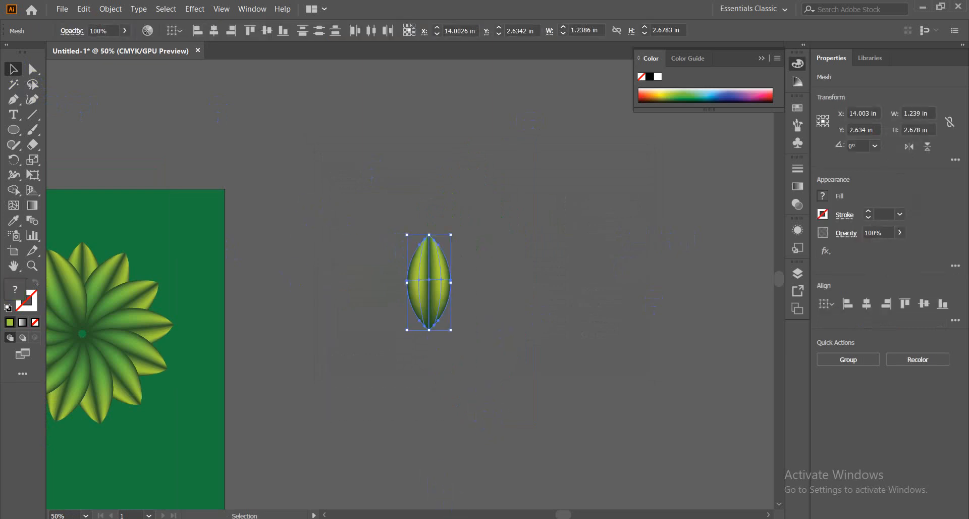
left_click(316, 305)
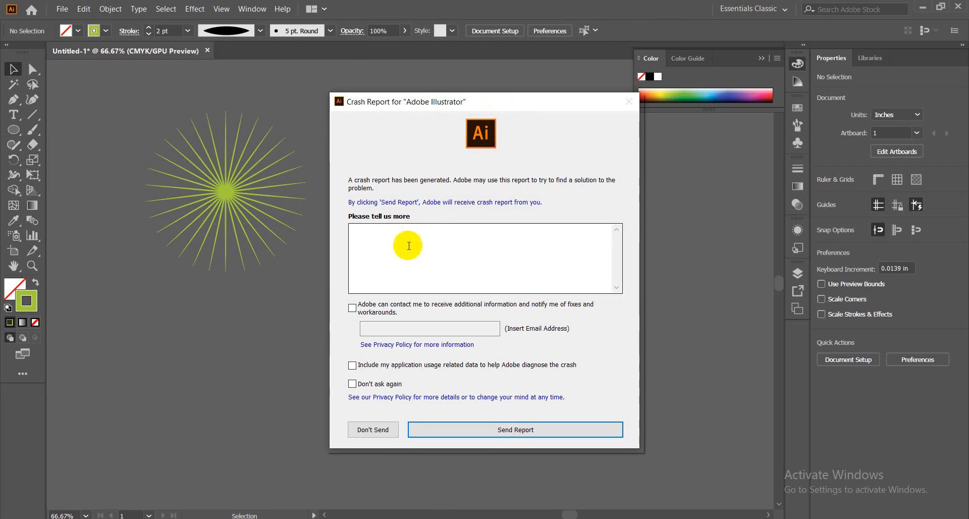
Step: Dismiss the crash report without sending it and open the recovered document
left_click(364, 428)
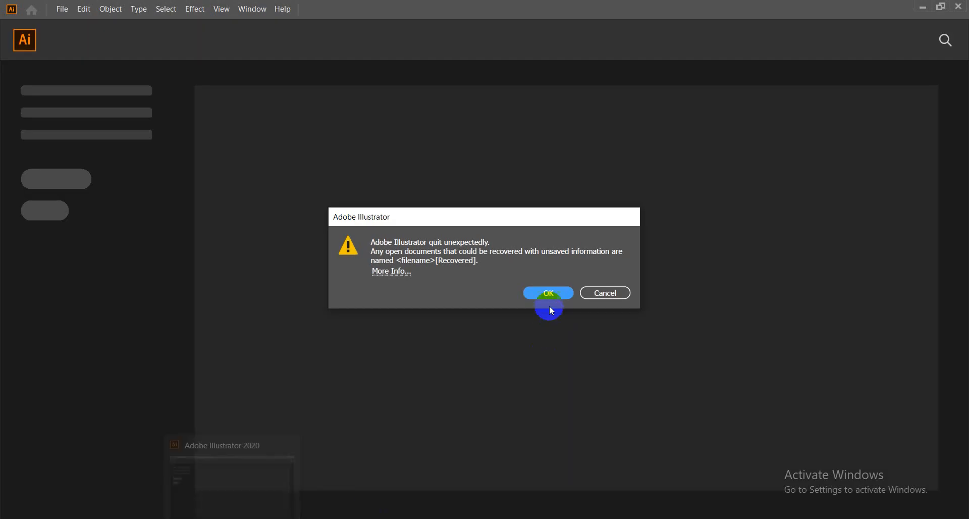
left_click(555, 293)
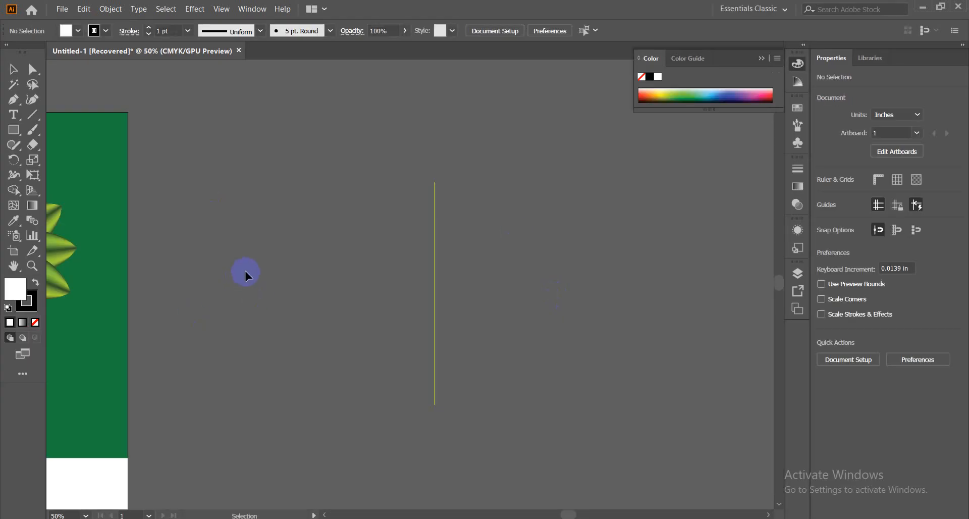
Step: Make a copy of the vertical green line rotated about its centre by 360/12 degrees, with the preview enabled
left_click_drag(363, 208, 485, 356)
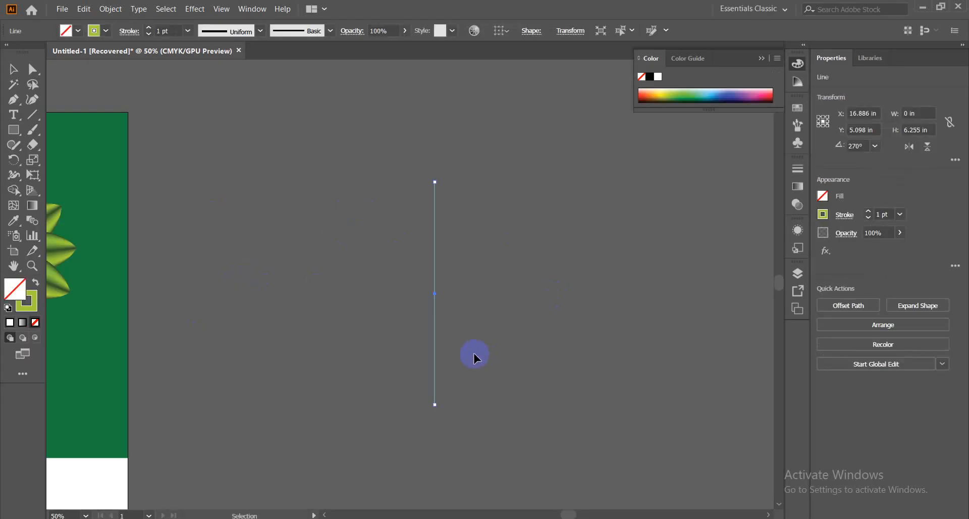
left_click(324, 280)
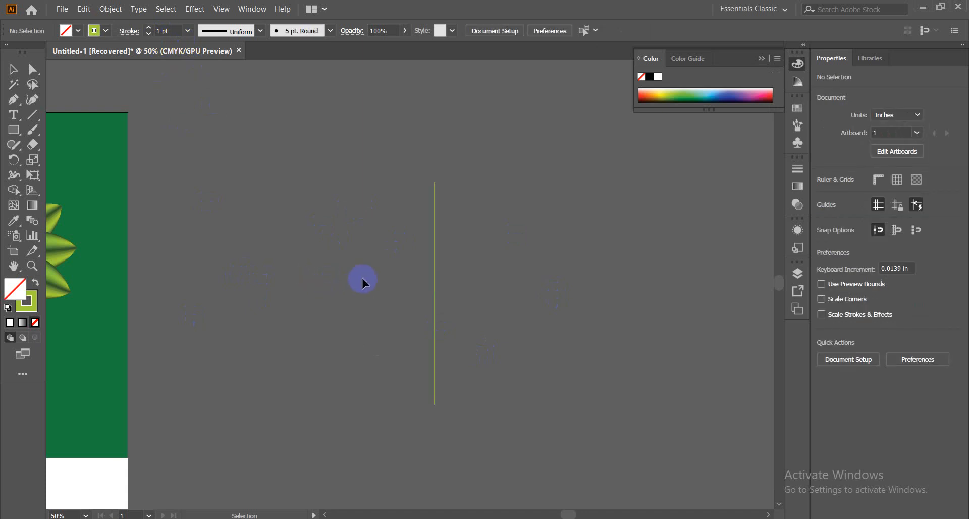
left_click_drag(484, 335, 484, 335)
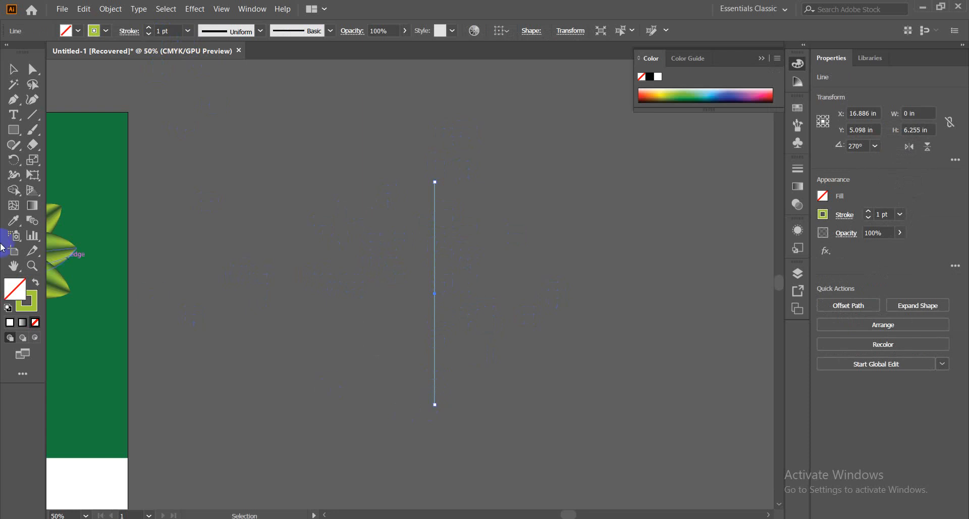
left_click(14, 160)
double_click(13, 160)
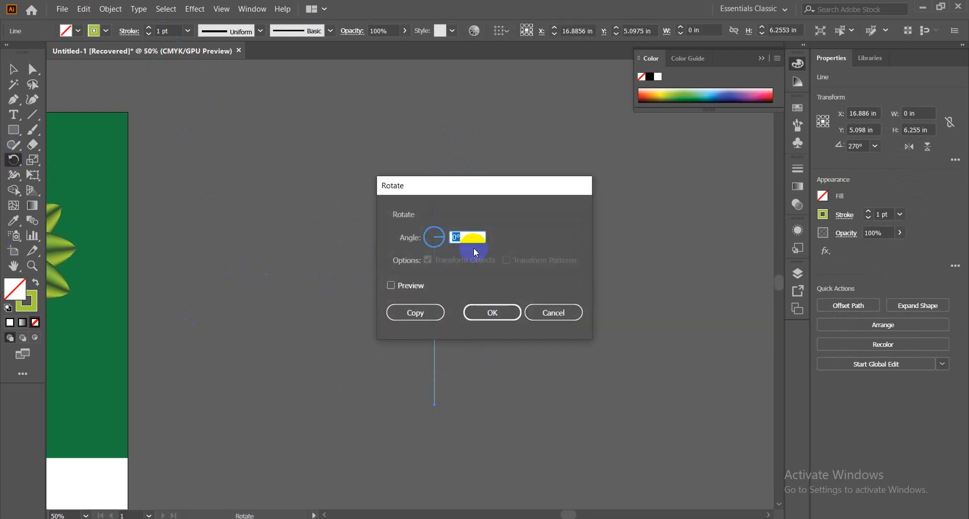
left_click_drag(515, 191, 284, 156)
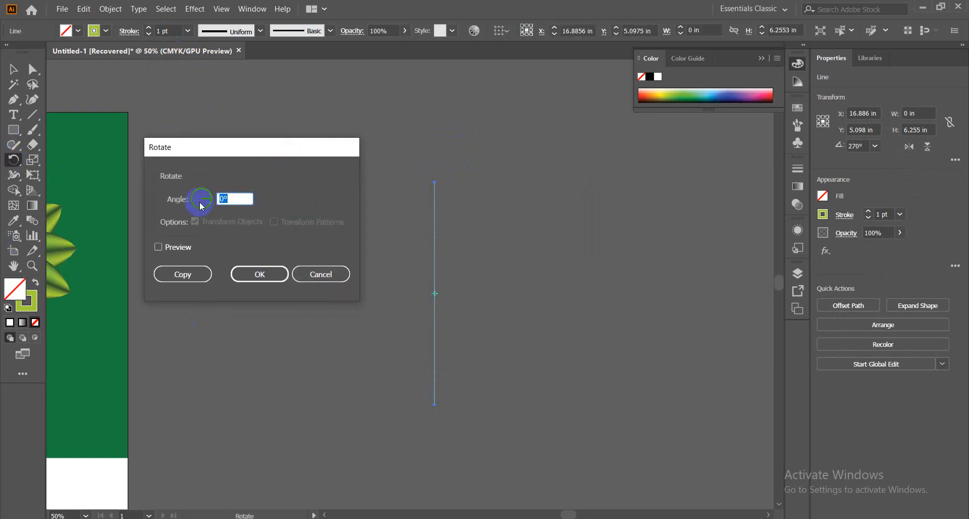
left_click_drag(238, 197, 188, 202)
type("360/12")
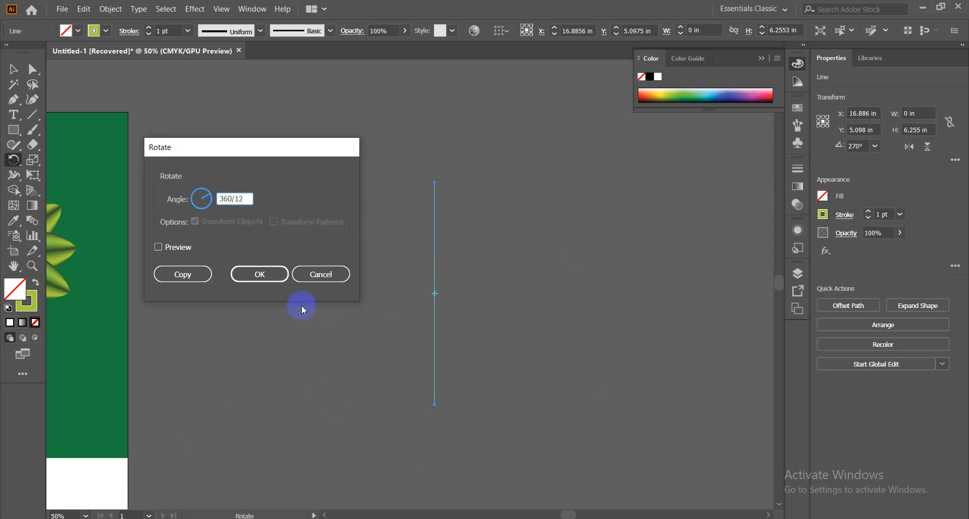
left_click(185, 281)
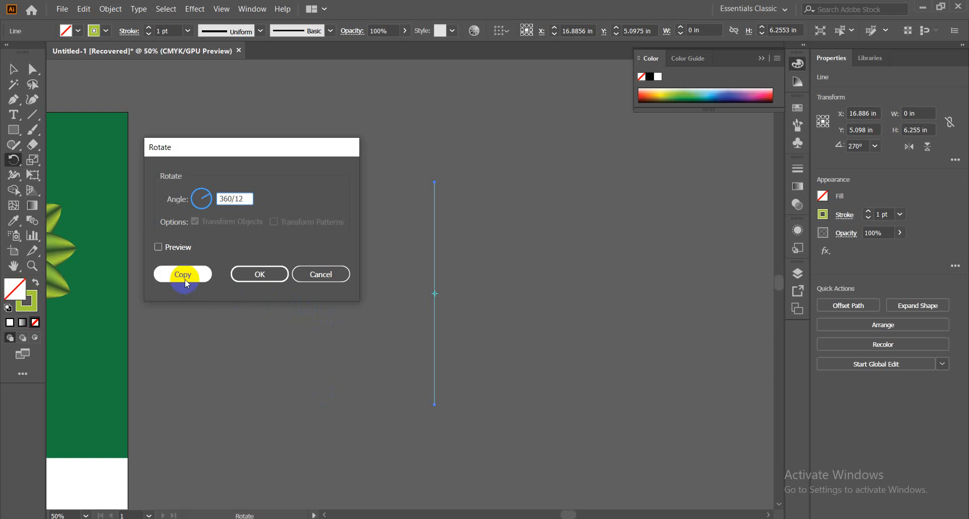
left_click(157, 247)
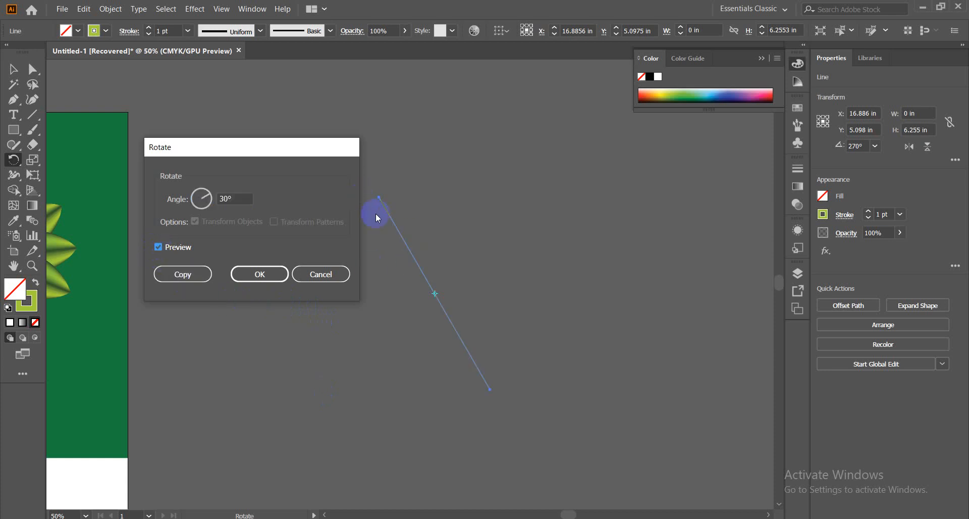
left_click(199, 276)
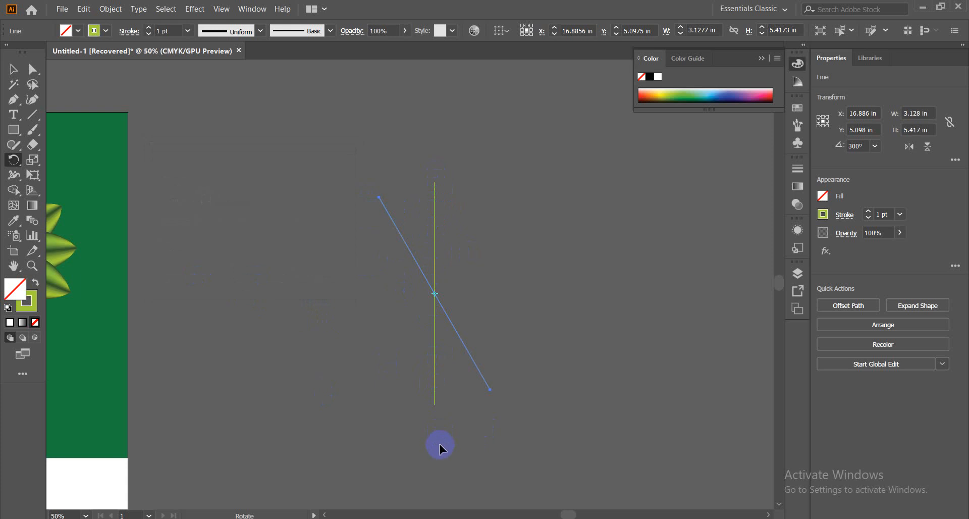
Step: Repeat the rotated copy of the line four more times to form a full twelve-ray starburst
key("ctrl+d")
key("ctrl+d")
key("ctrl+d")
key("ctrl+d")
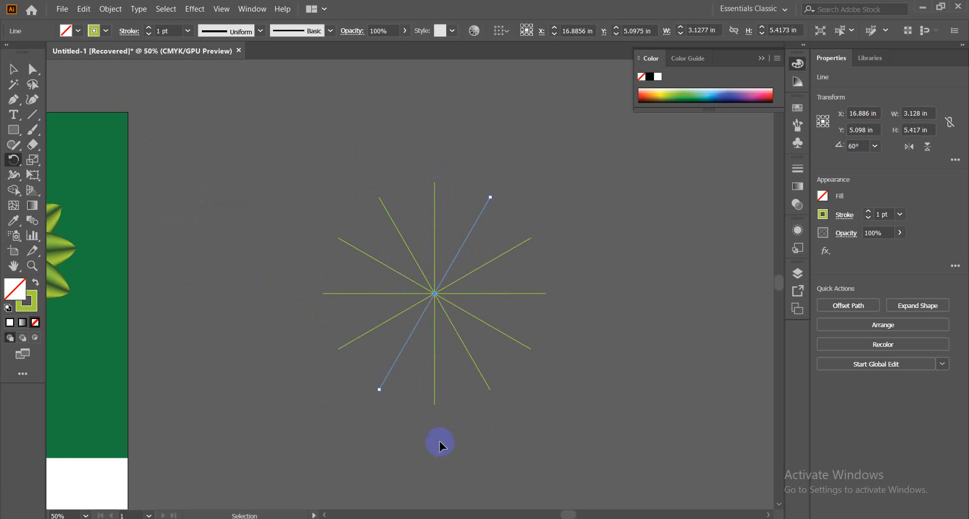
Step: Select all the lines of the twelve-ray starburst and delete them
left_click(13, 69)
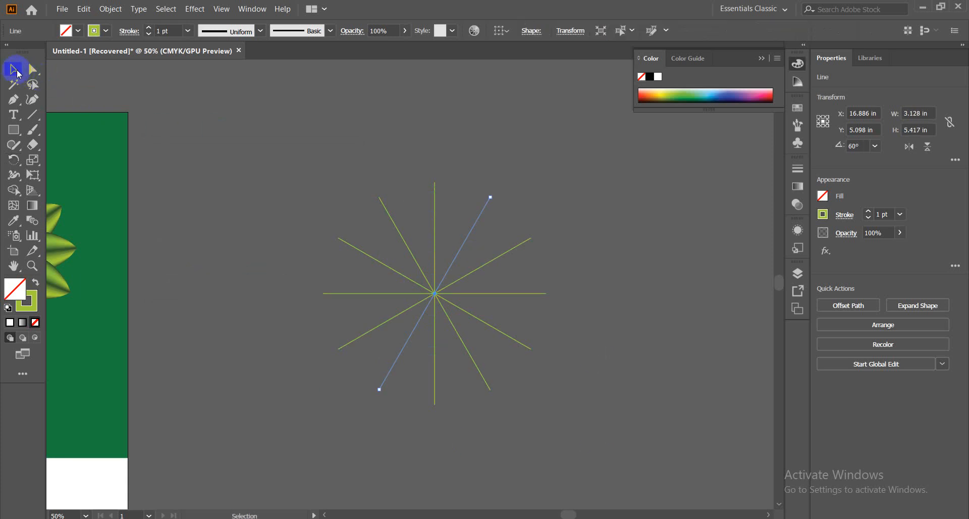
left_click(242, 184)
left_click_drag(242, 184, 421, 446)
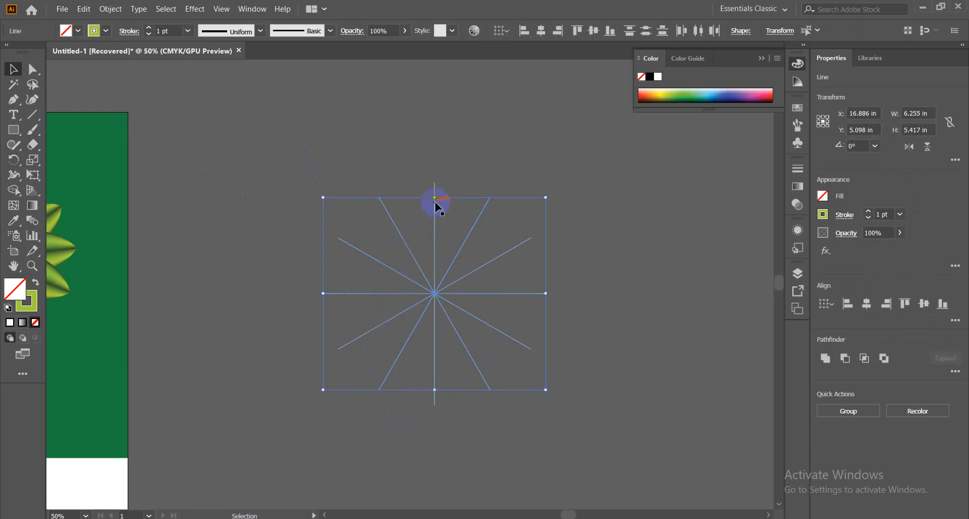
left_click(483, 328)
key("ctrl+a")
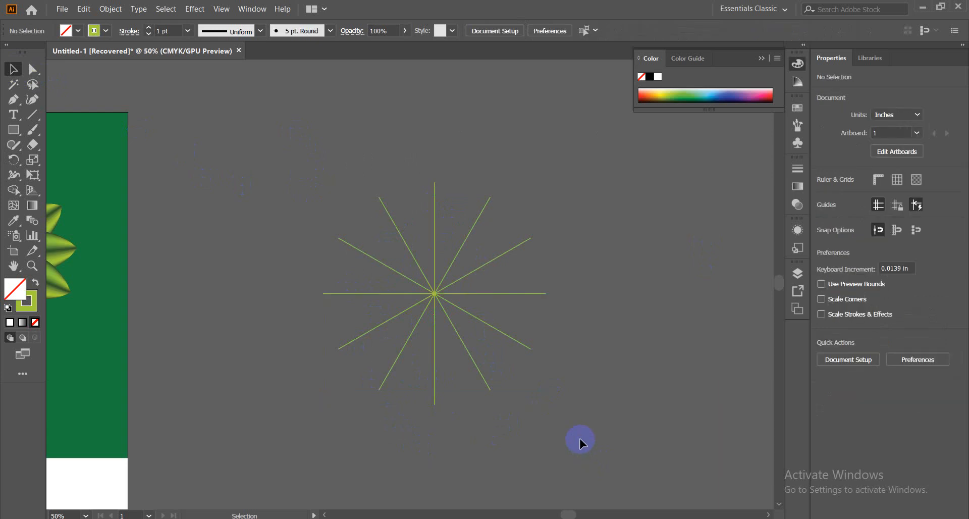
left_click_drag(502, 374, 506, 382)
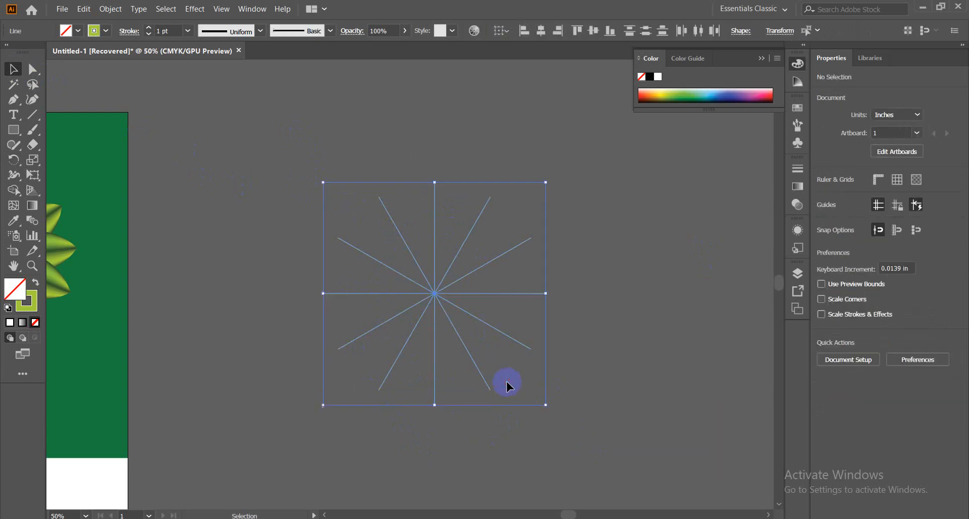
left_click(623, 303)
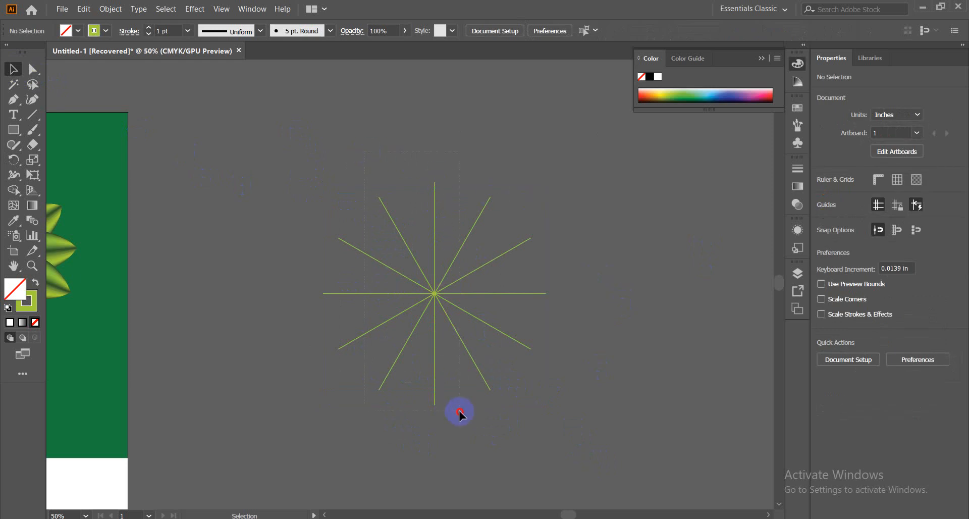
left_click_drag(459, 412, 460, 412)
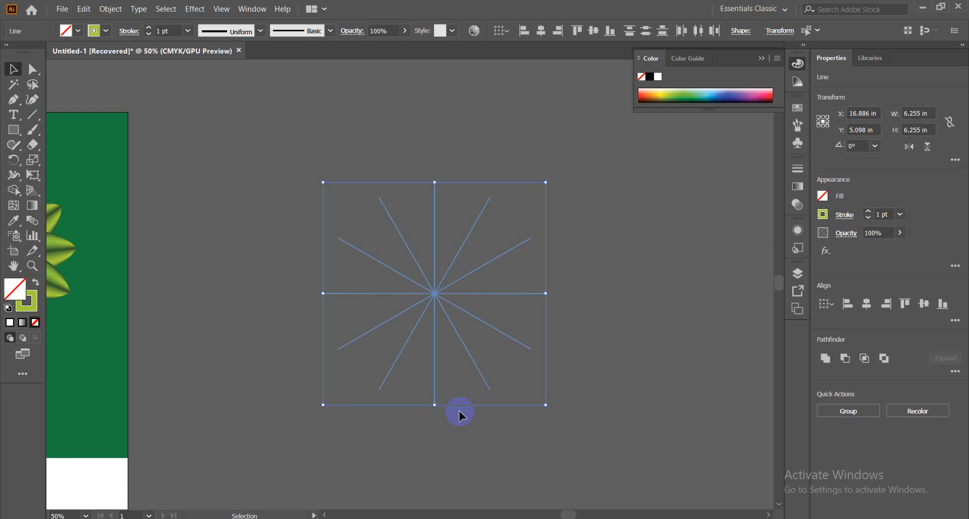
key("Delete")
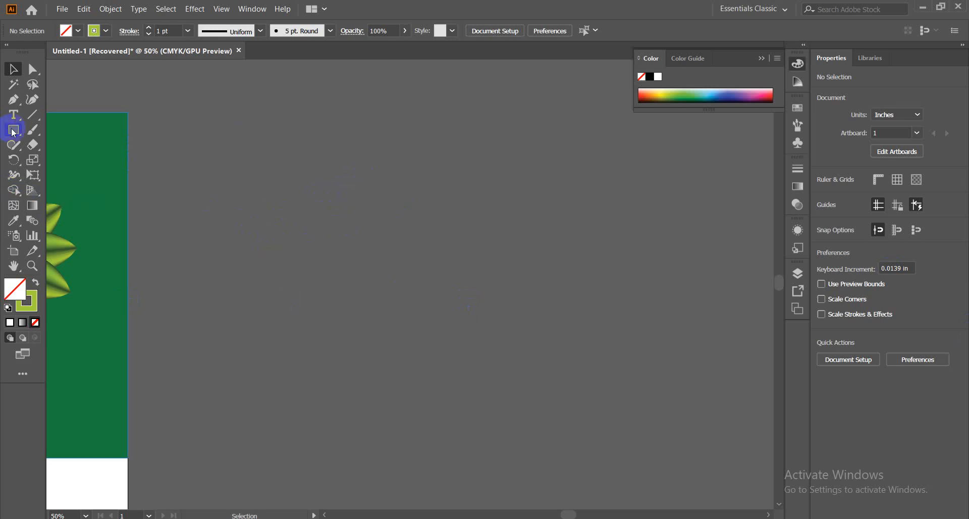
Step: Draw a rounded rectangle about 8.47 by 5.38 in beside the artboard and swap its green stroke to the fill
left_click_drag(14, 132, 66, 146)
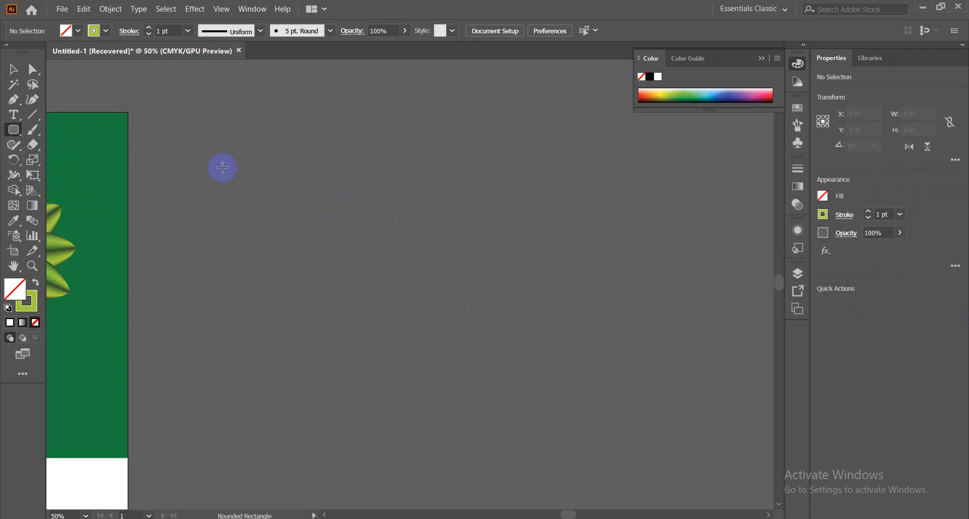
mouse_move(298, 164)
left_mouse_down()
mouse_move(468, 289)
mouse_move(600, 355)
left_mouse_up()
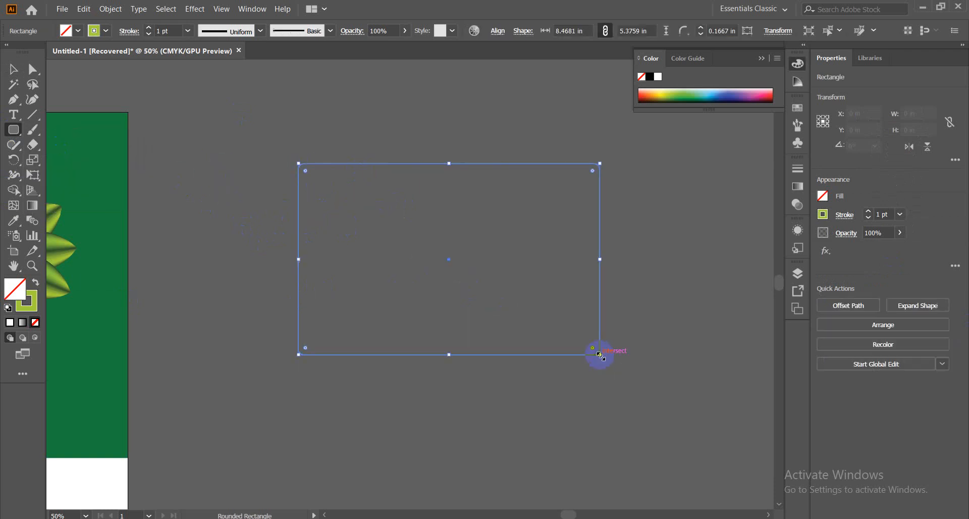
left_click(35, 282)
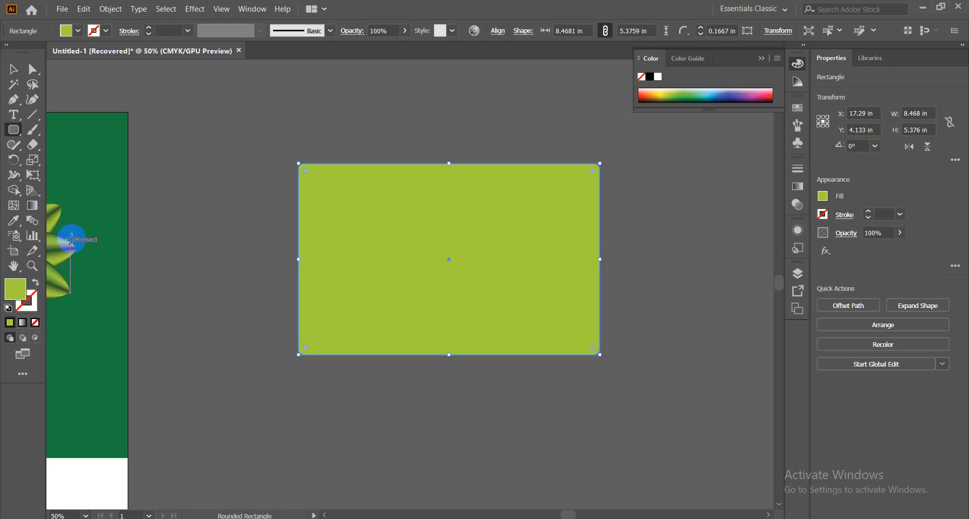
left_click(13, 69)
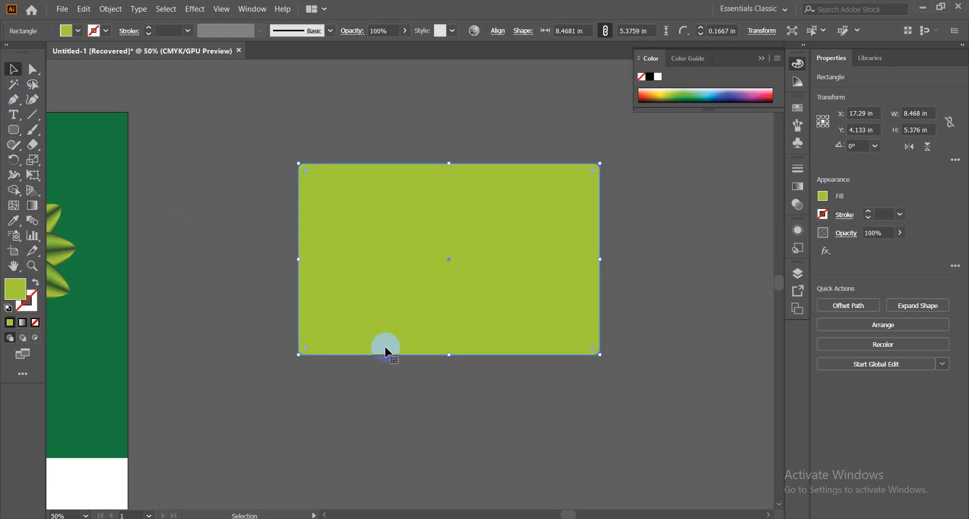
left_click(441, 418)
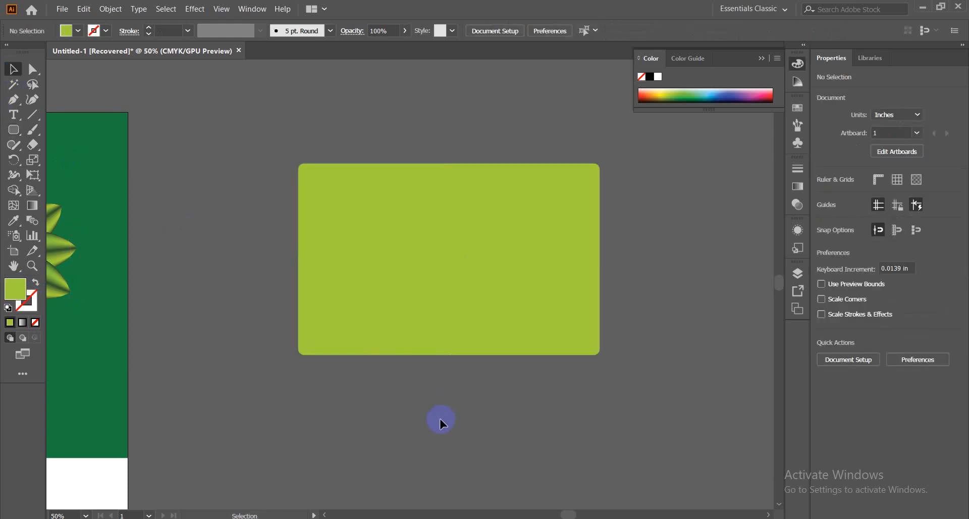
Step: Draw a tall rounded rectangle about 2.38 by 6.58 in overlapping the large rectangle's lower centre and extending below it
left_click(14, 130)
left_click_drag(402, 224, 488, 457)
left_click(13, 69)
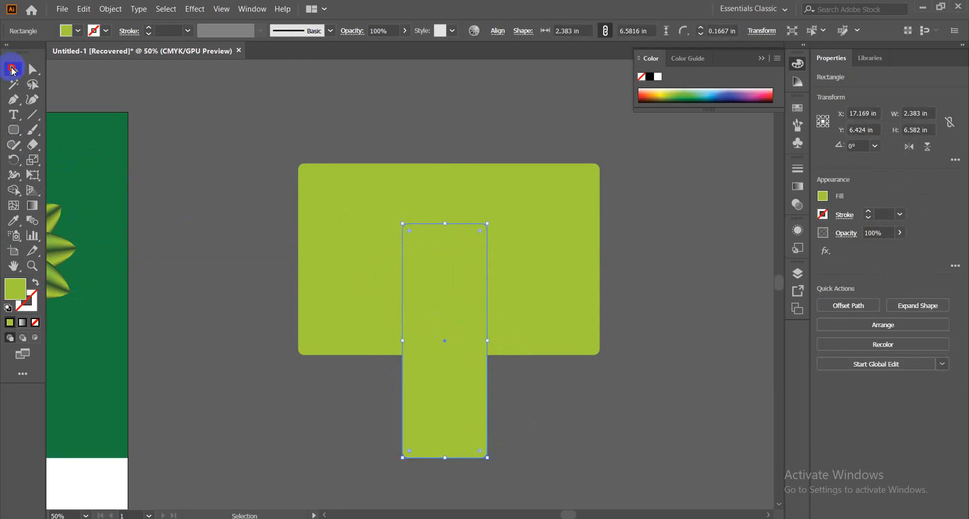
left_click(200, 292)
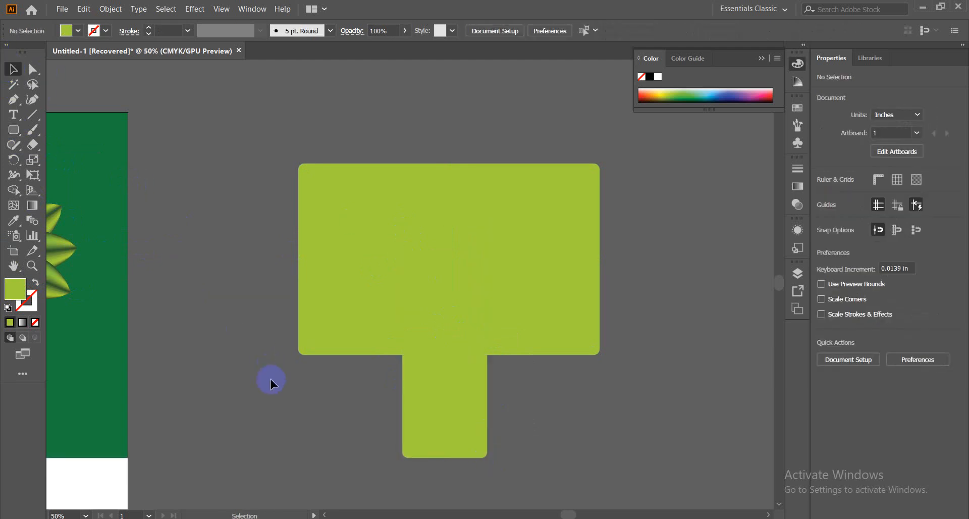
left_click(501, 235)
left_click(675, 261)
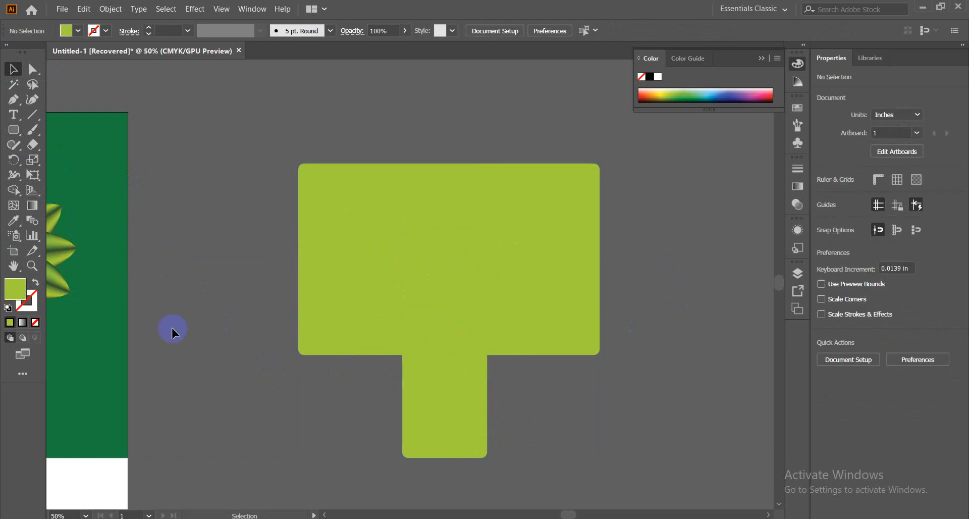
left_click(443, 375)
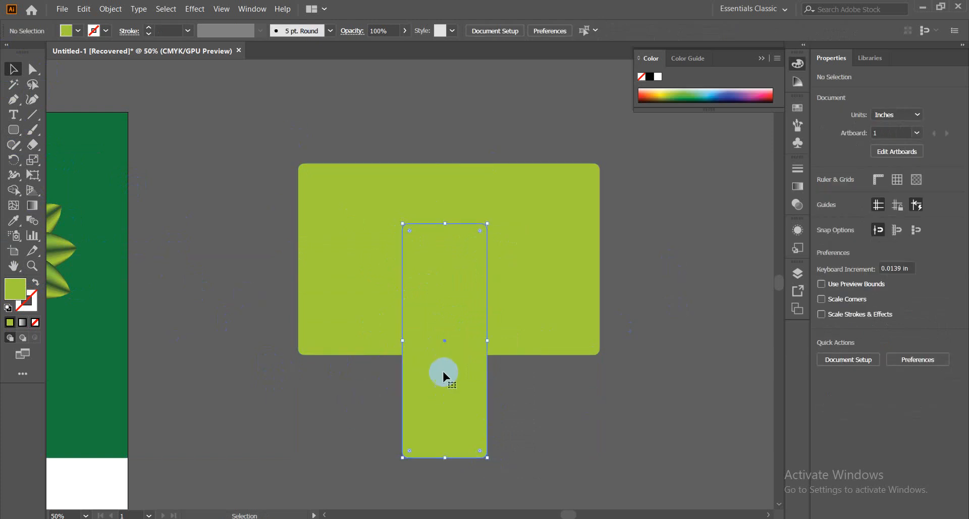
left_click(316, 315)
left_click(280, 432)
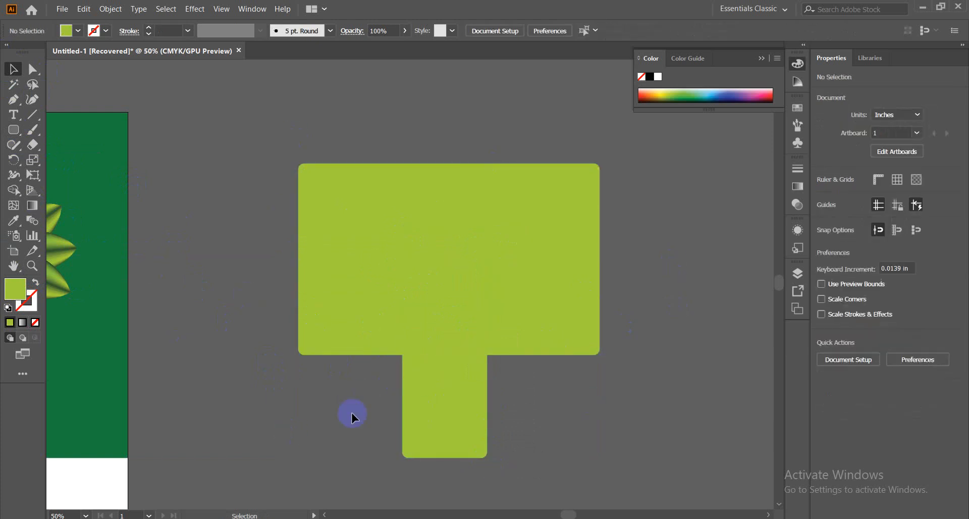
left_click(424, 397)
left_click(352, 400)
Step: Merge the overlap of the two rectangles into the large one with Shape Builder, keeping the protruding lower part separate
left_click_drag(373, 114, 498, 426)
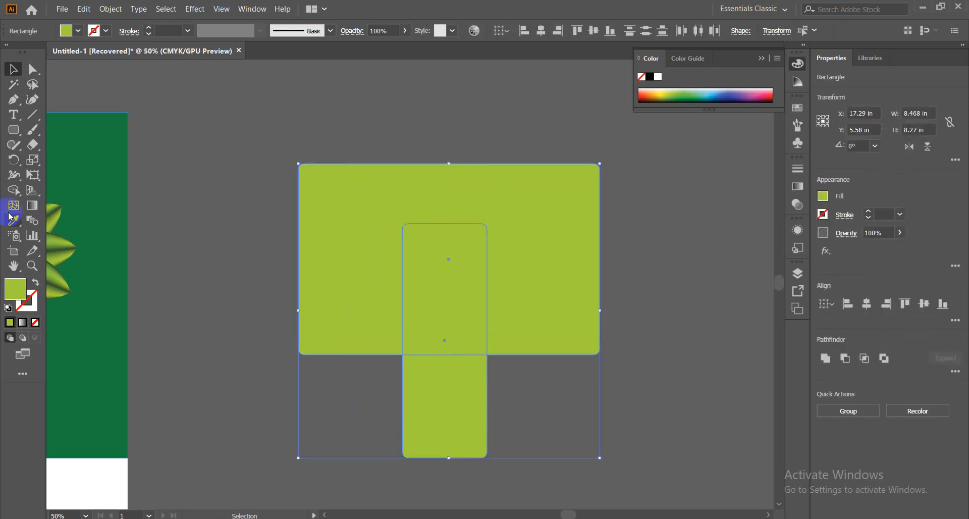
left_click(14, 191)
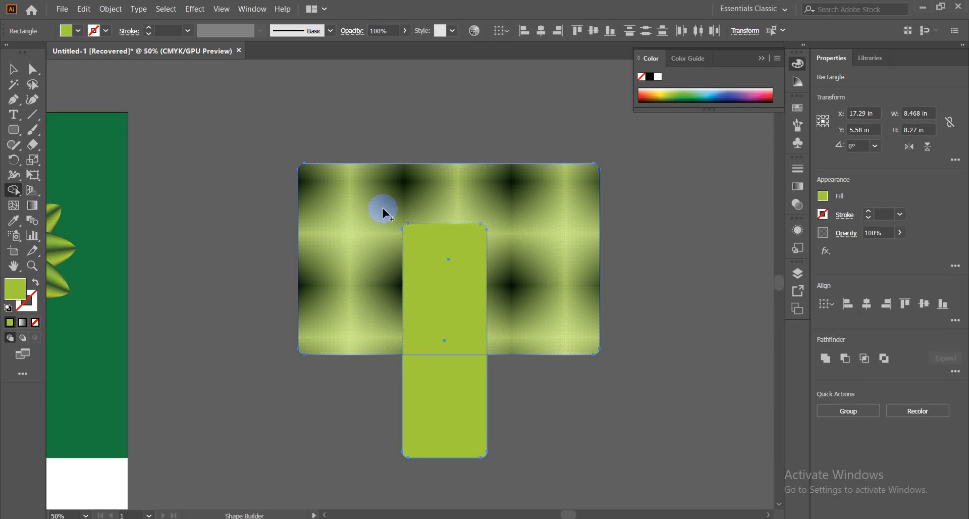
mouse_move(383, 210)
left_mouse_down()
mouse_move(461, 290)
mouse_move(360, 305)
mouse_move(346, 326)
left_mouse_up()
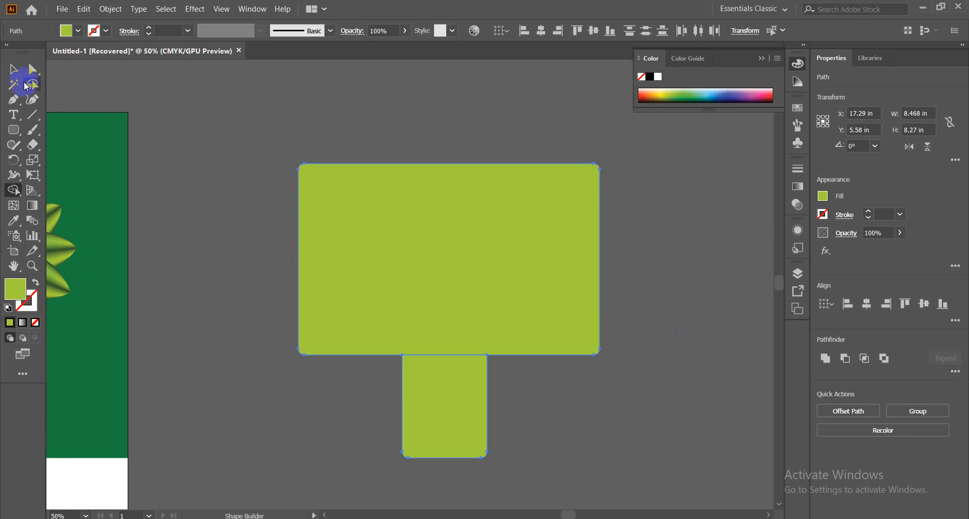
left_click(13, 74)
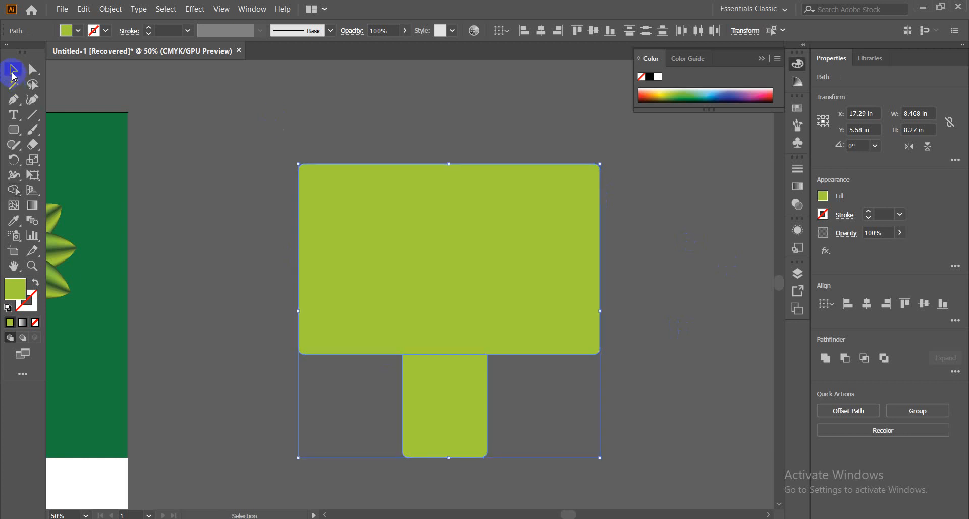
left_click(746, 300)
left_click(461, 424)
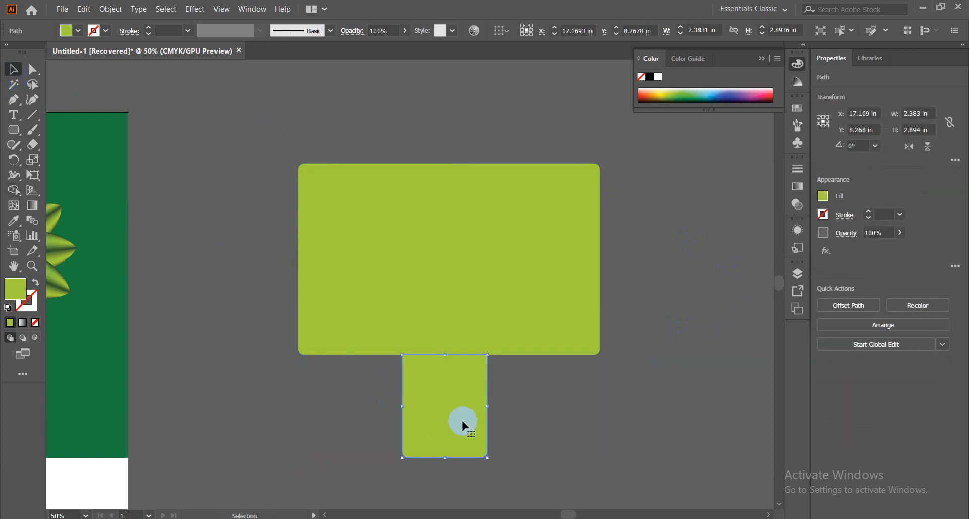
left_click(568, 422)
Step: Copy the large rectangle, paste it in front, and scale the copy proportionally about its centre to about 8.18 by 5.2 in
left_click(453, 266)
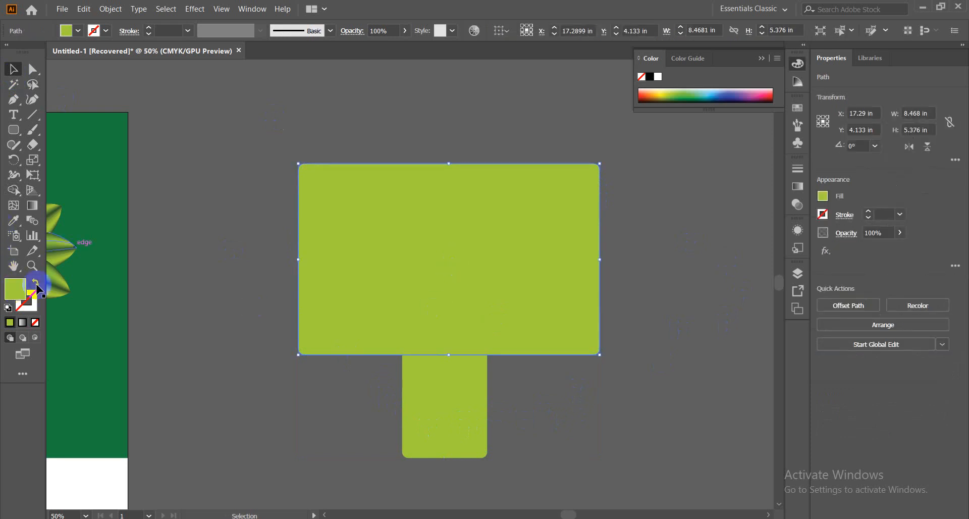
left_click(531, 267)
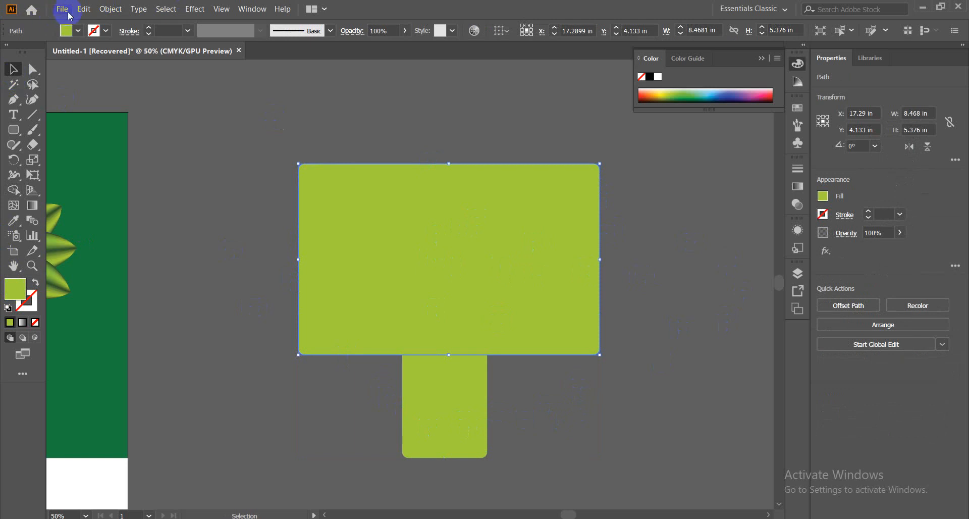
left_click(83, 8)
left_click(103, 50)
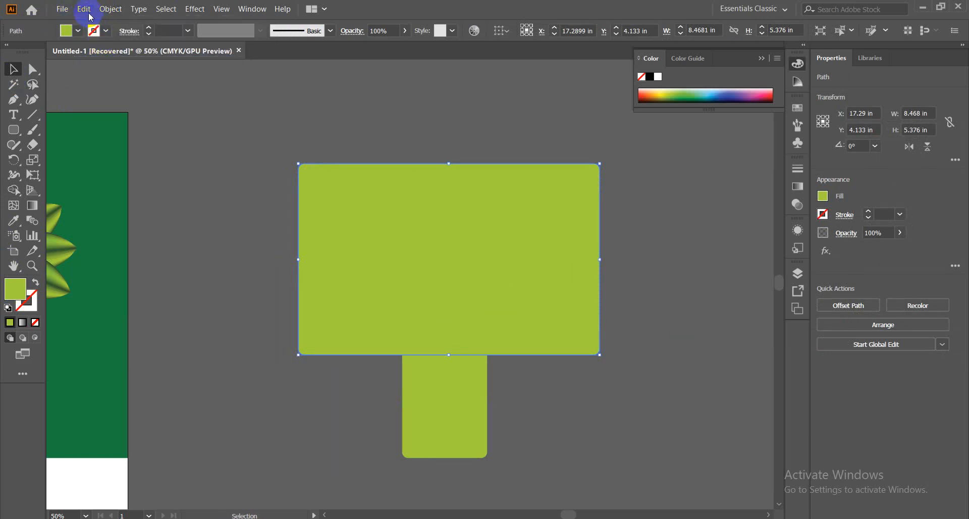
left_click(84, 8)
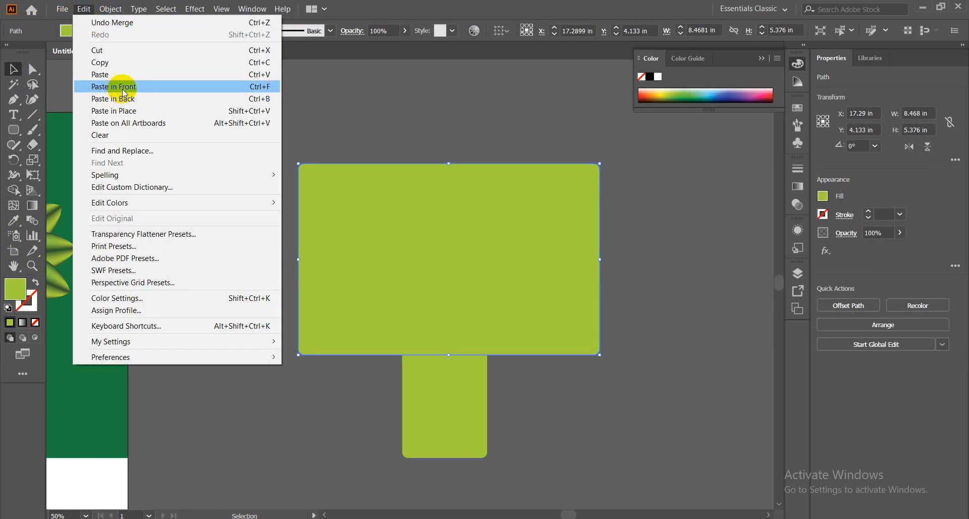
left_click(123, 89)
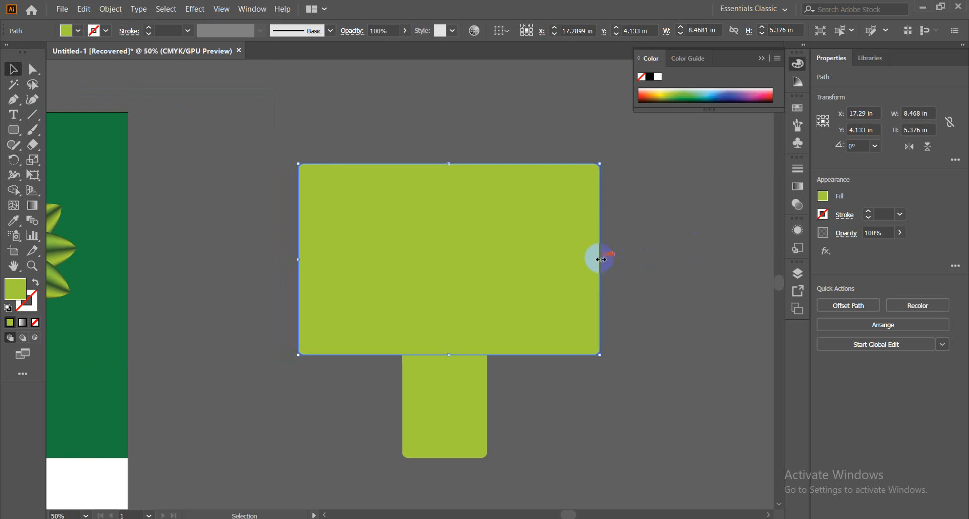
left_click_drag(601, 259, 596, 260)
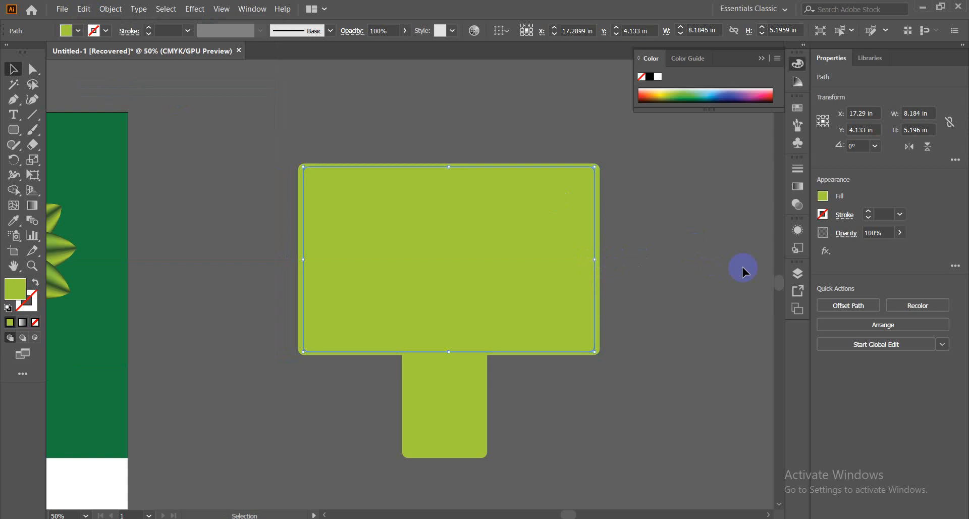
Step: Fill the smaller inner rectangle with grey AFAFAF as the monitor screen
double_click(21, 286)
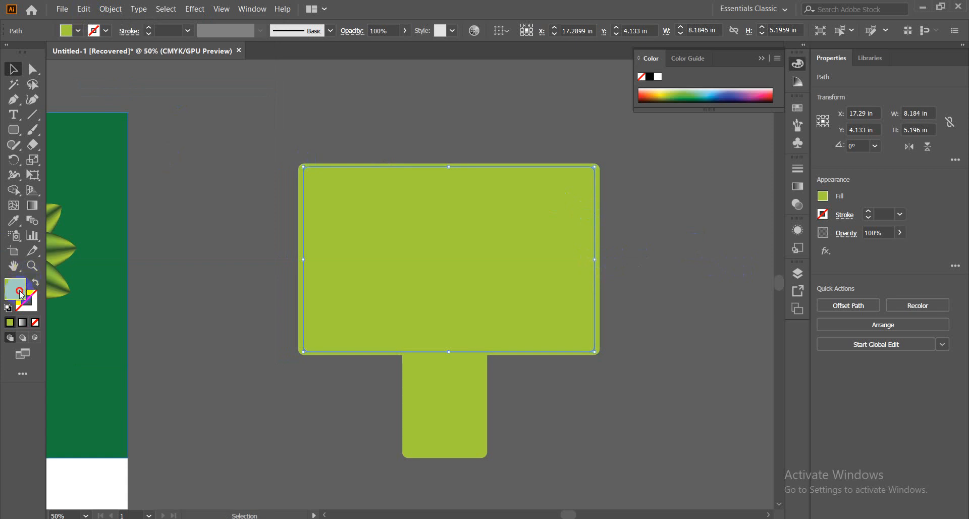
left_click_drag(344, 273, 313, 230)
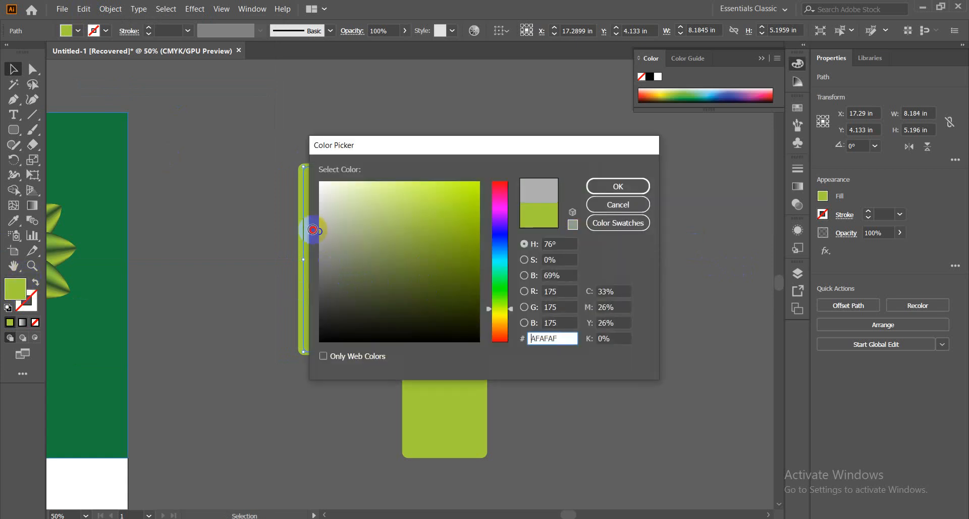
left_click(618, 188)
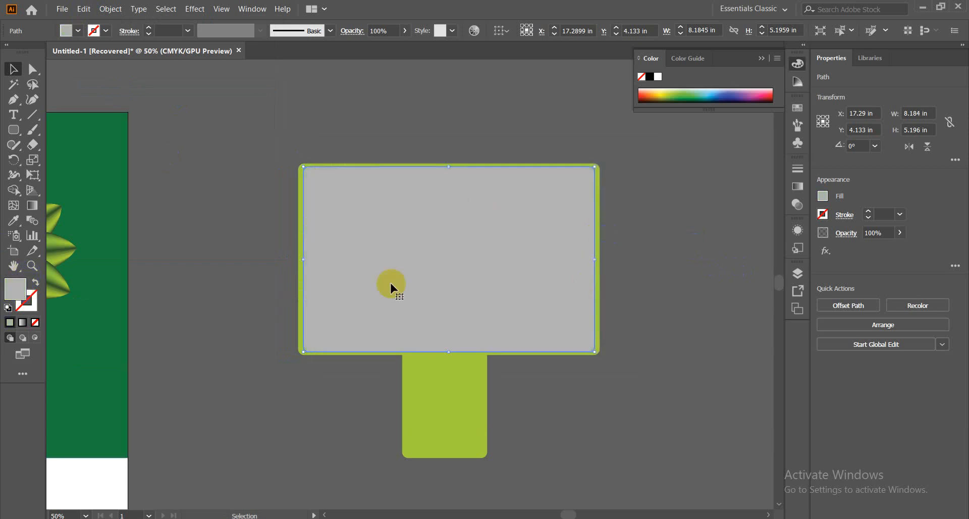
left_click(640, 265)
Step: Fill the outer rectangle behind the grey screen with black 000000
left_click(599, 355)
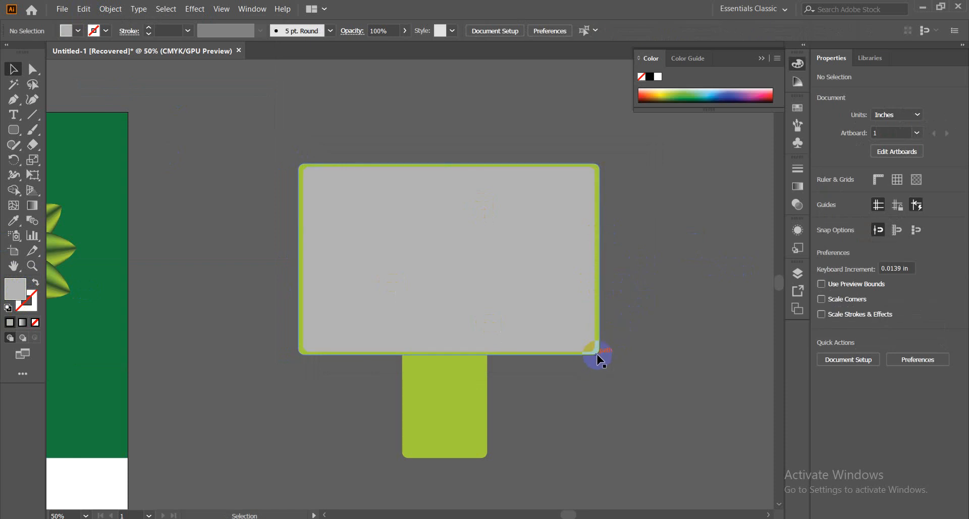
double_click(14, 295)
left_click_drag(396, 286, 307, 342)
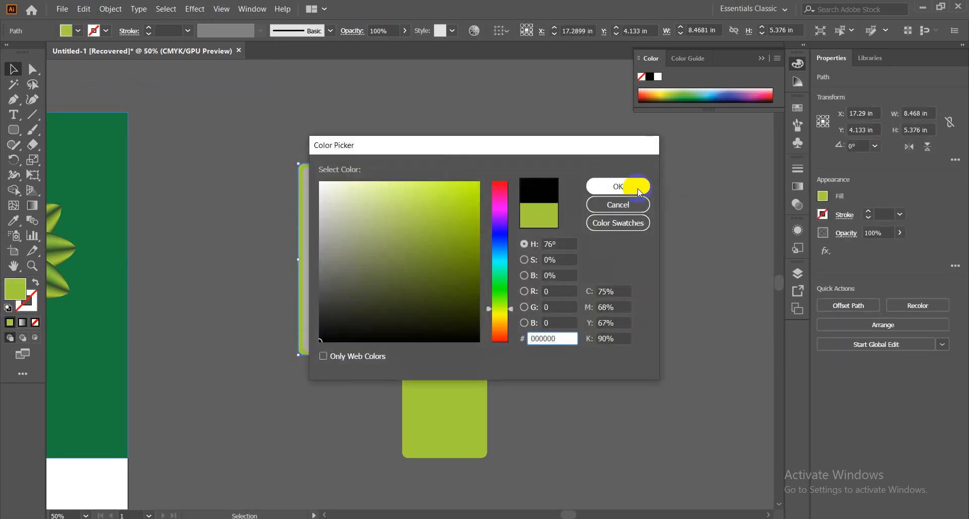
left_click(618, 186)
left_click(700, 224)
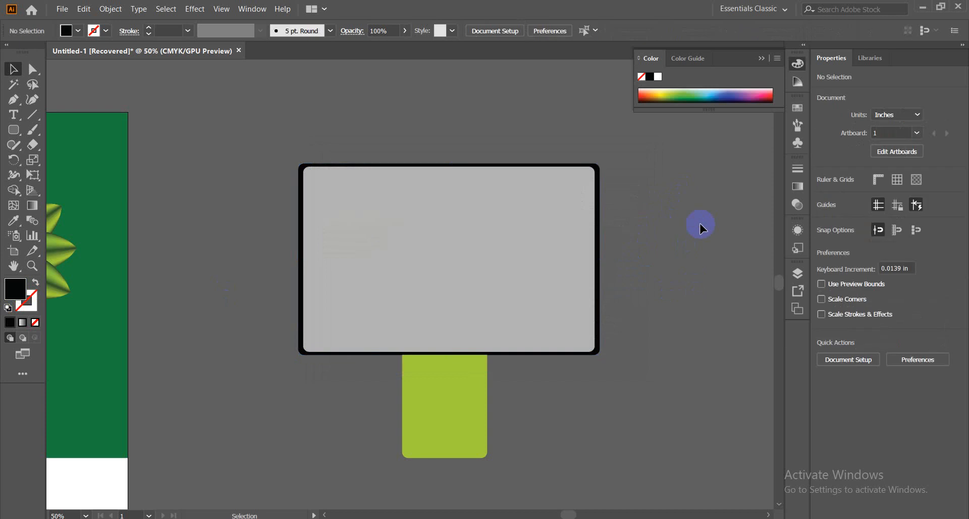
Step: Match the green stand's fill to the black monitor frame with the Eyedropper
left_click(457, 403)
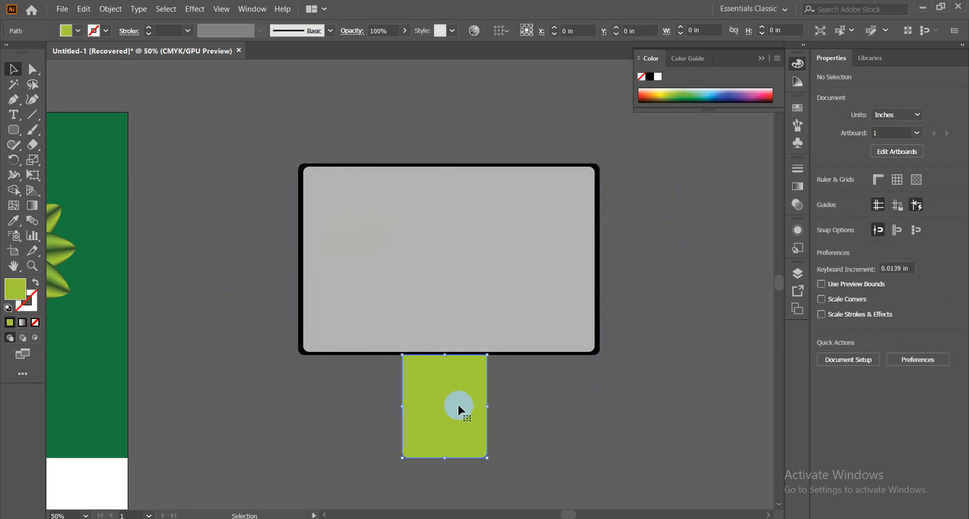
left_click(15, 223)
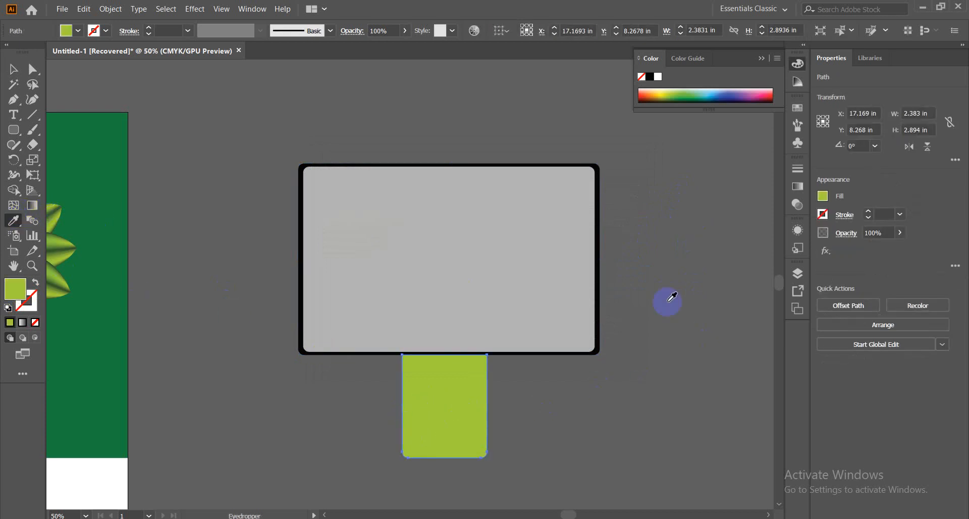
left_click(600, 279)
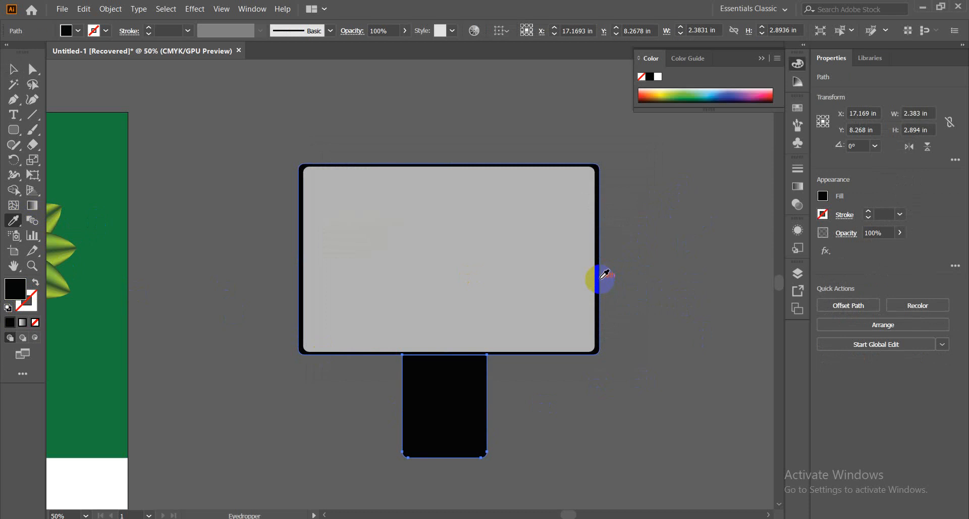
left_click(13, 69)
left_click(184, 119)
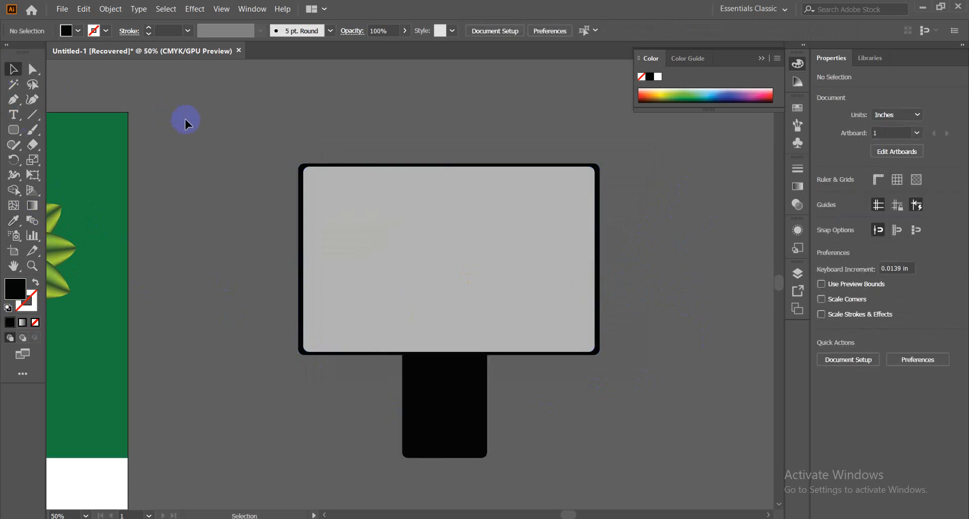
Step: Draw a grey rounded rectangle about 7.08 by 1.31 in across the lower end of the stand as the base
scroll(187, 120, "down", 2)
scroll(187, 120, "up", 1)
left_click(497, 226)
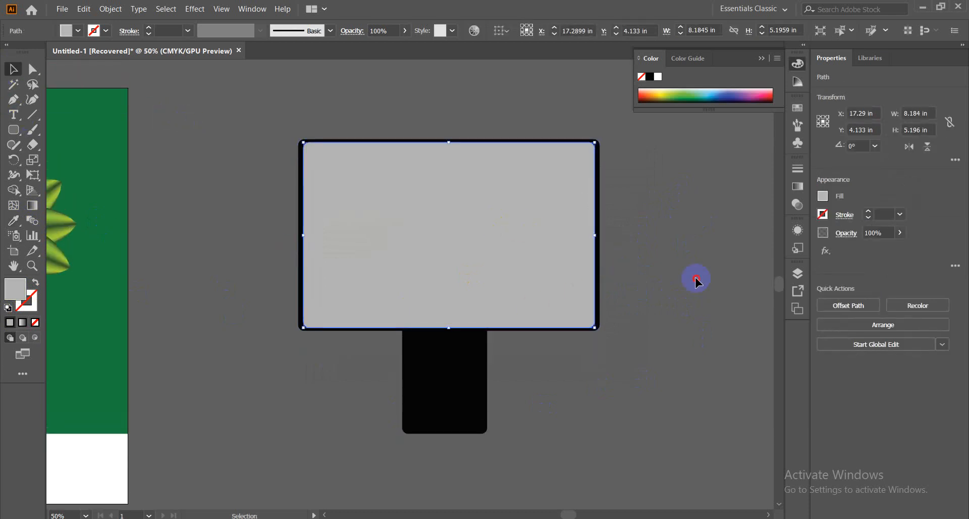
left_click(696, 277)
scroll(695, 277, "down", 3)
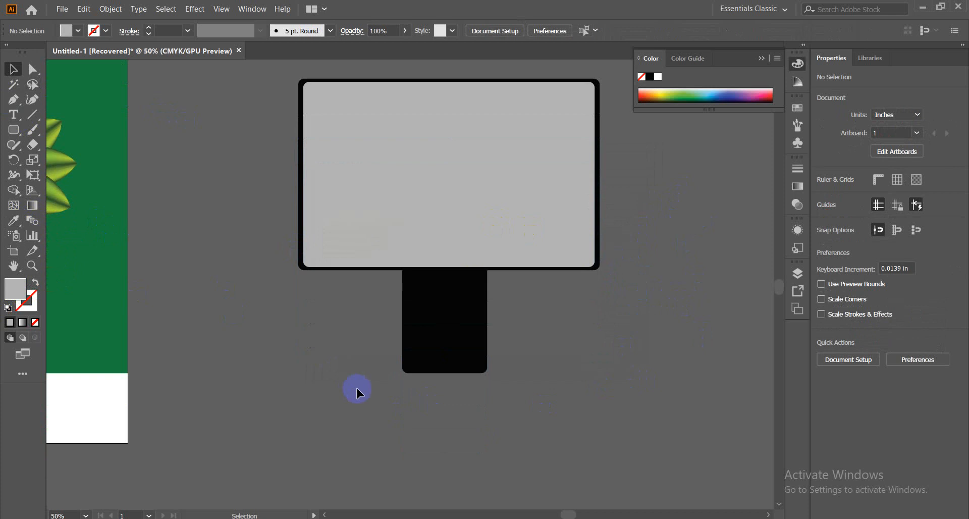
left_click(14, 130)
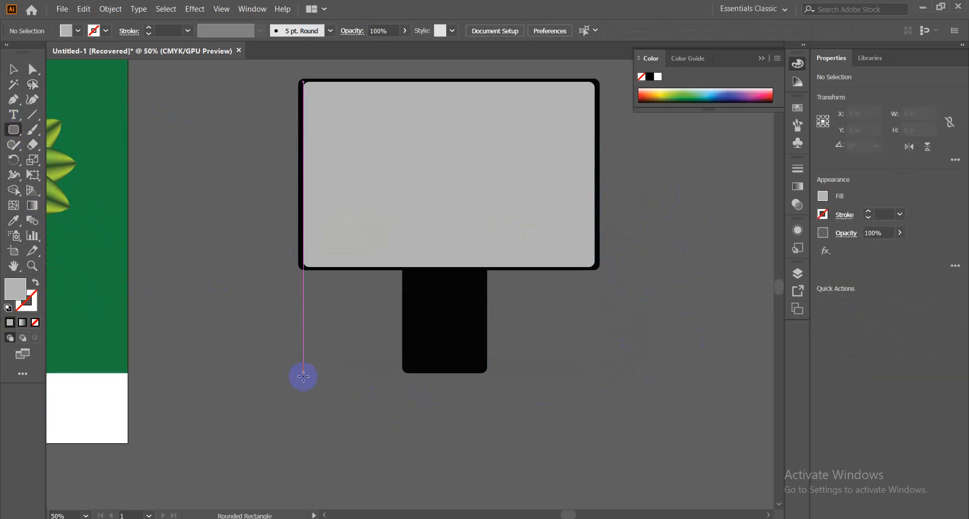
left_click_drag(329, 359, 583, 405)
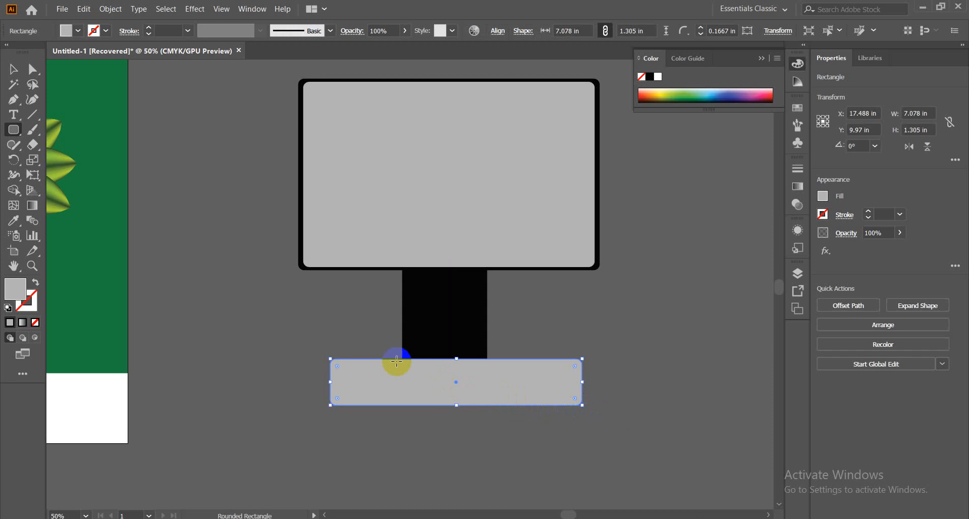
Step: Stretch the grey base upward to about 1.56 in tall and centre it beneath the monitor stand
left_click(29, 76)
left_click(13, 69)
left_click_drag(456, 360, 456, 349)
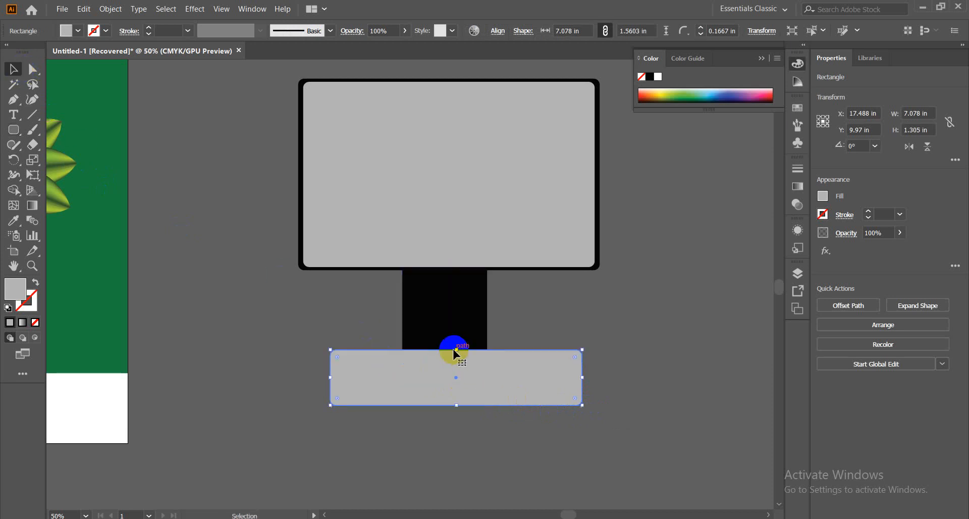
left_click_drag(487, 389, 475, 385)
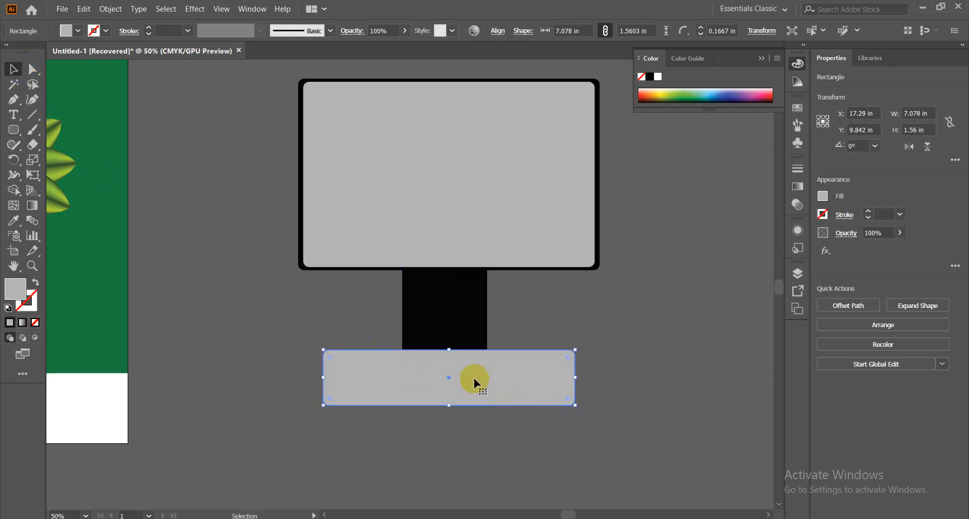
Step: Send the grey base to the back so that it sits behind the black stand
right_click(473, 377)
mouse_move(575, 324)
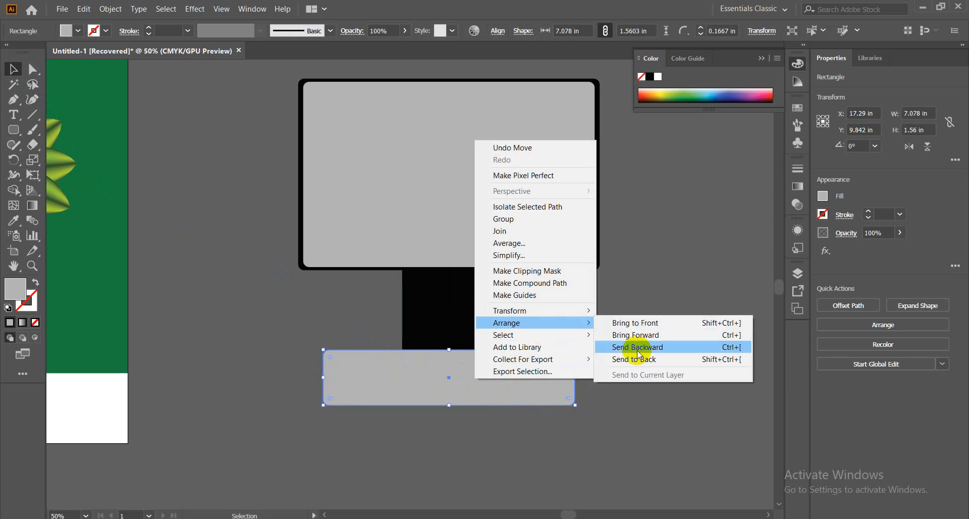
left_click(640, 359)
left_click(682, 379)
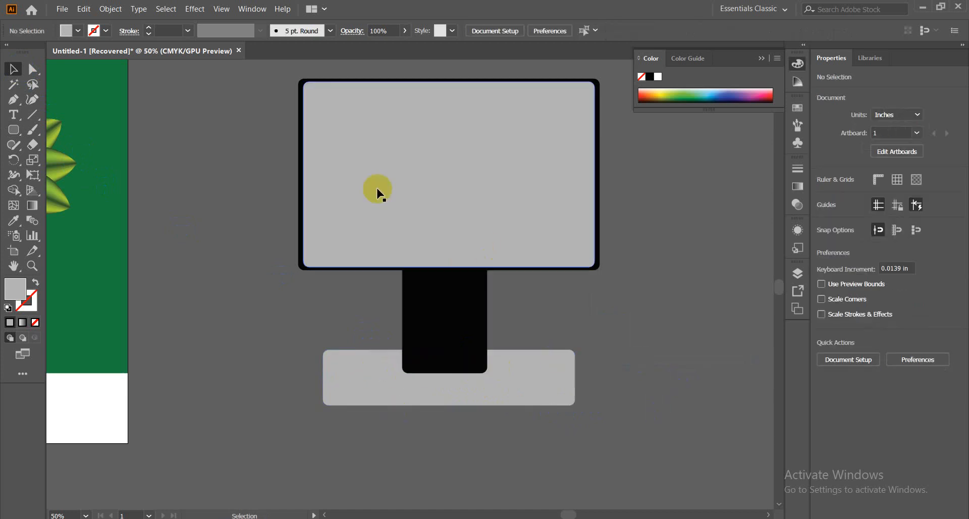
Step: Narrow the grey base from both ends to about 5.97 in wide
left_click(536, 390)
left_click(657, 343)
left_click(509, 384)
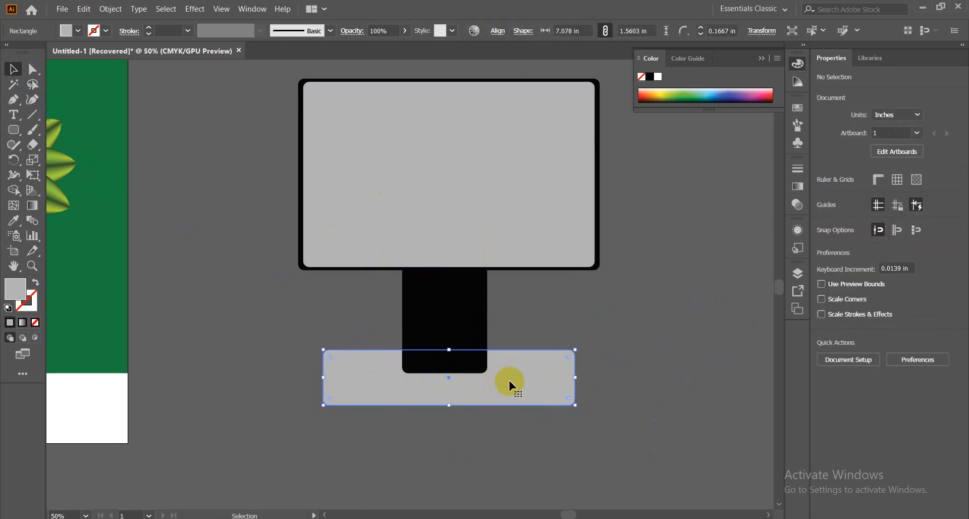
left_click_drag(571, 378, 554, 377)
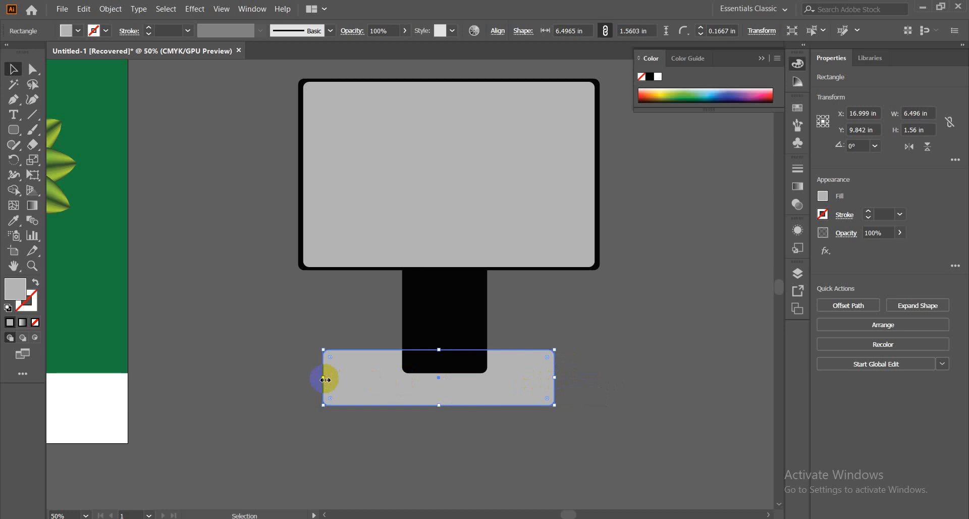
left_click_drag(324, 378, 342, 378)
left_click(604, 372)
scroll(605, 373, "up", 2)
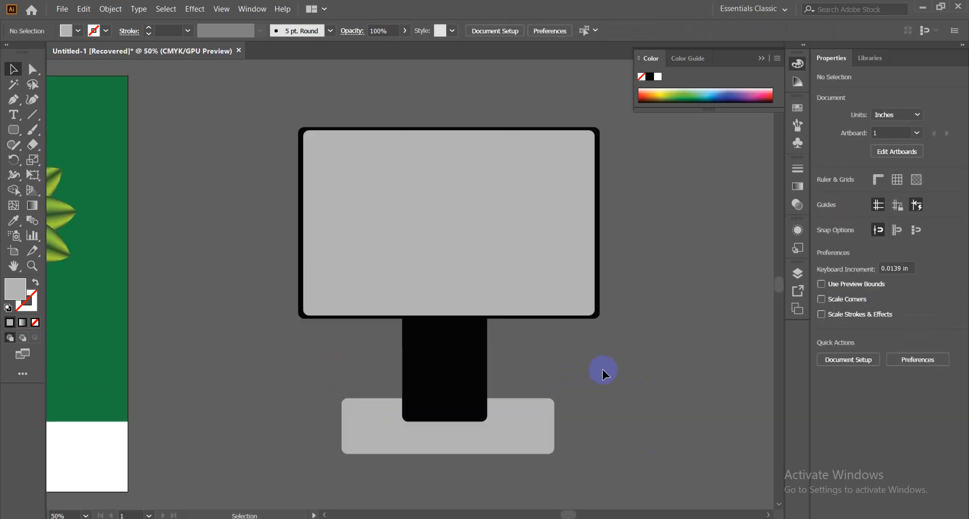
Step: Delete the grey screen rectangle from inside the black monitor frame
left_click(395, 266)
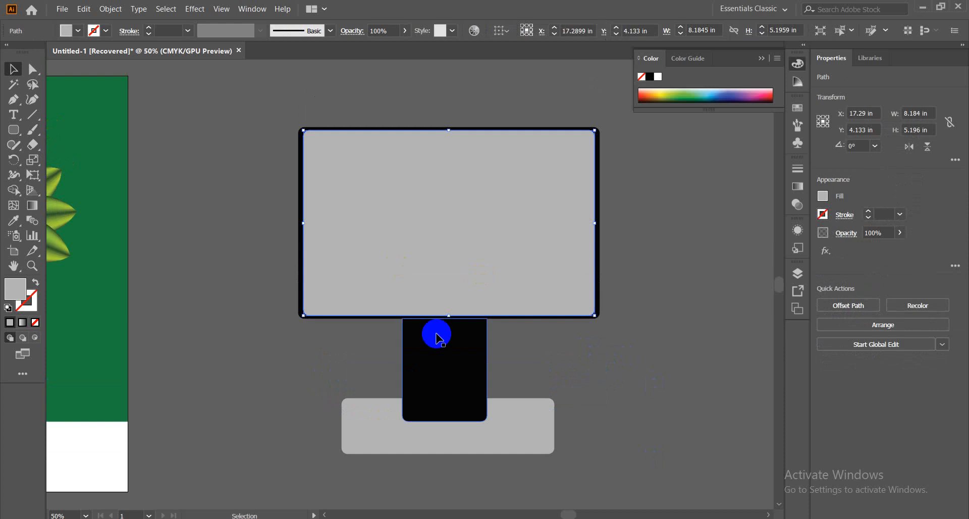
left_click(620, 310)
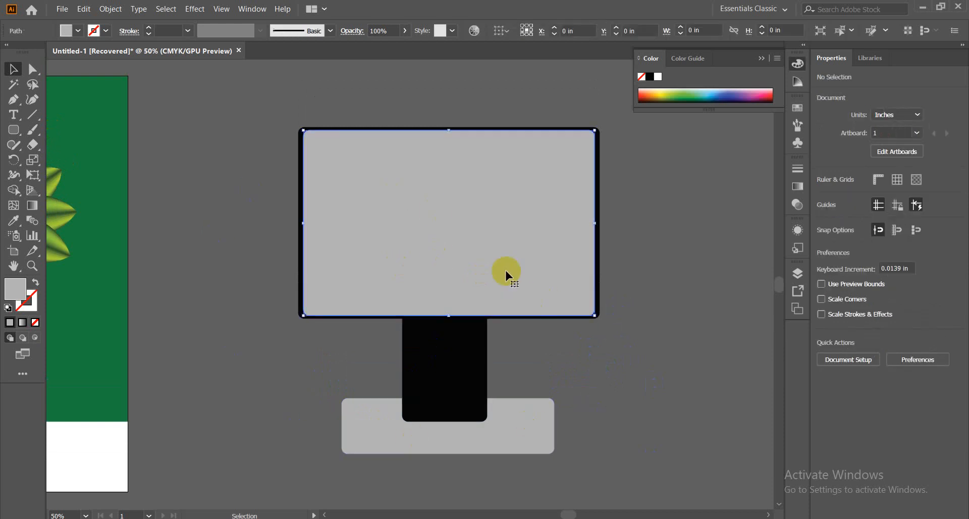
left_click(506, 273)
key("Delete")
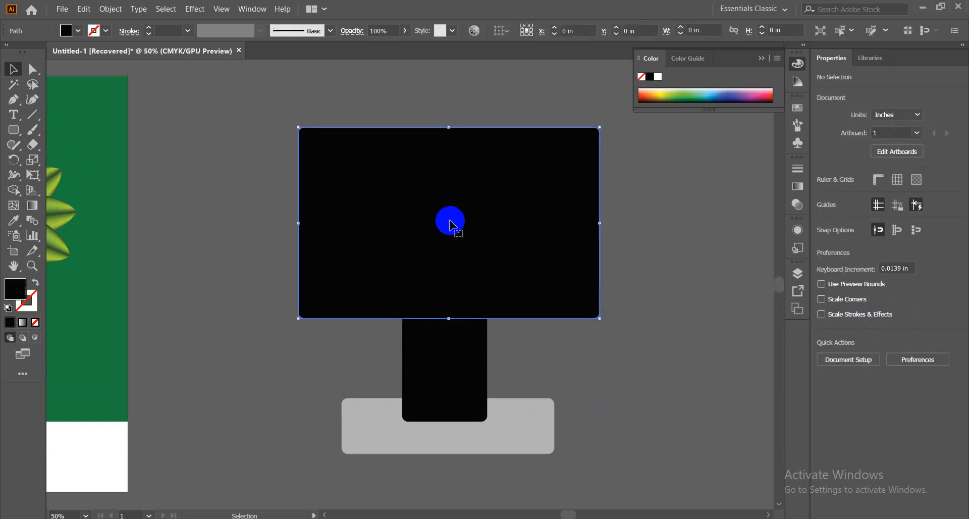
left_click(436, 240)
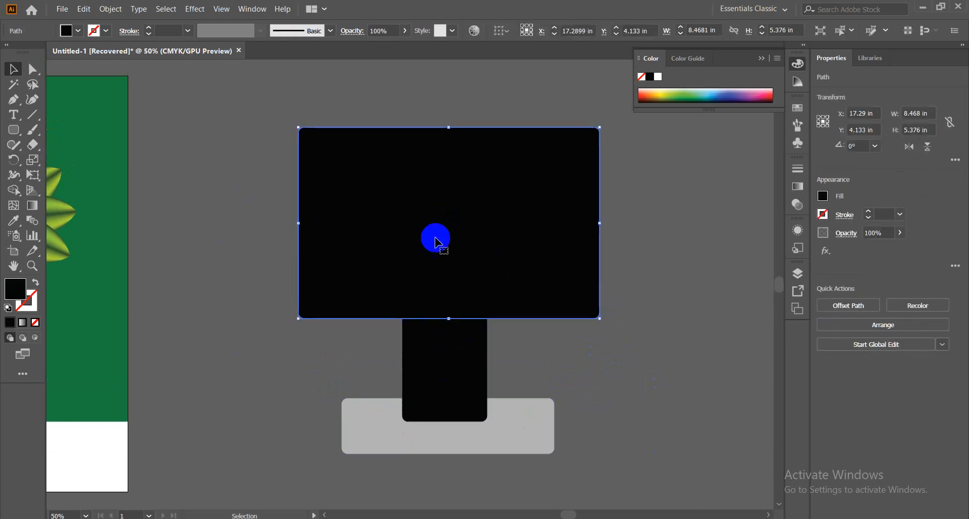
left_click(623, 318)
Step: Match the grey base's fill to the black monitor with the Eyedropper
left_click(539, 434)
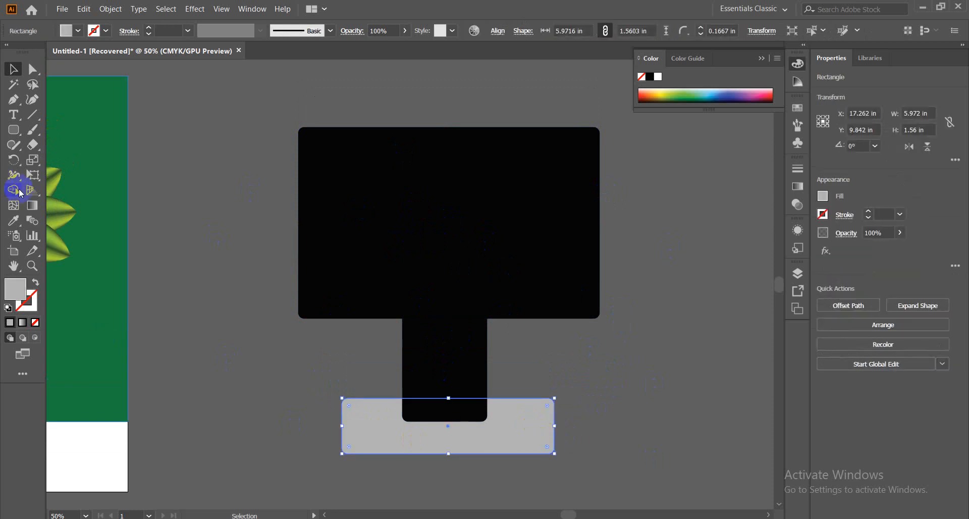
left_click(14, 220)
left_click(439, 241)
left_click(13, 69)
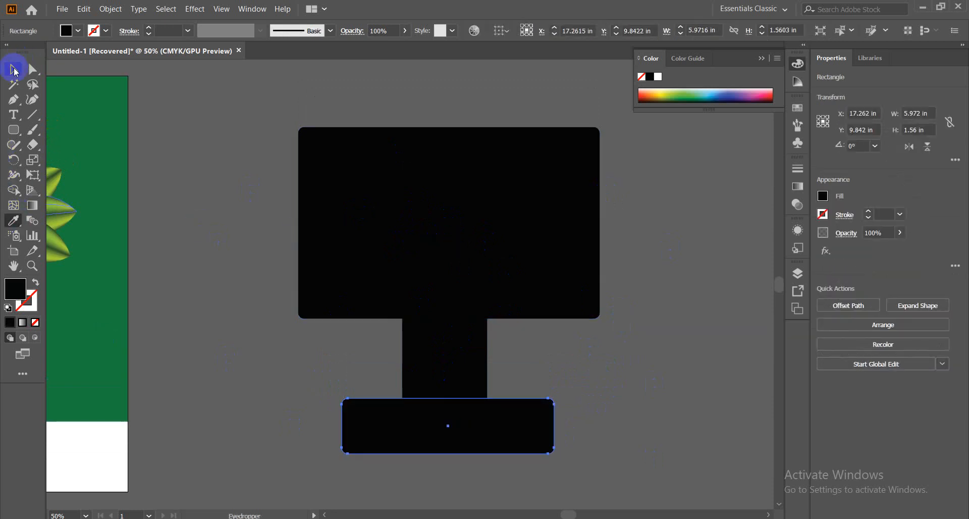
Step: Narrow the black base from both ends to about 4.26 in wide, centred under the stand
left_click(351, 427)
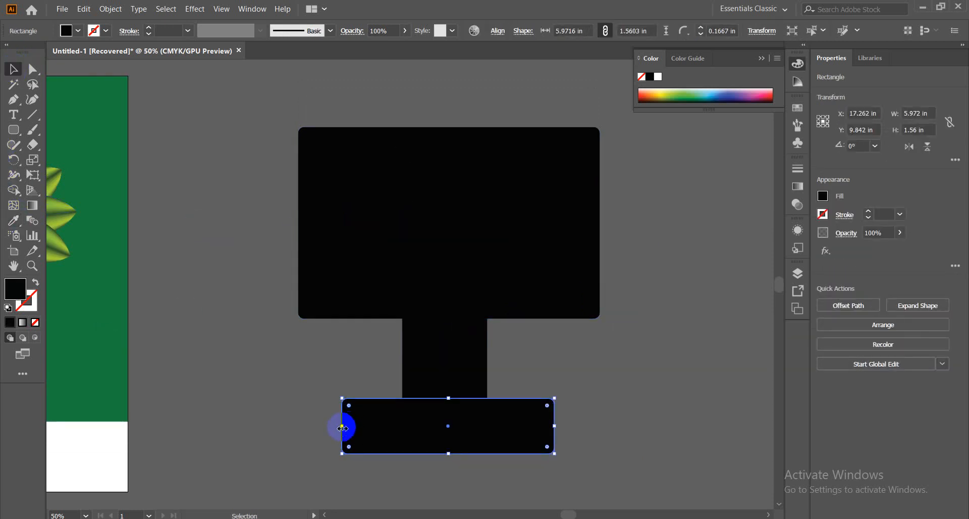
left_click_drag(342, 428, 370, 427)
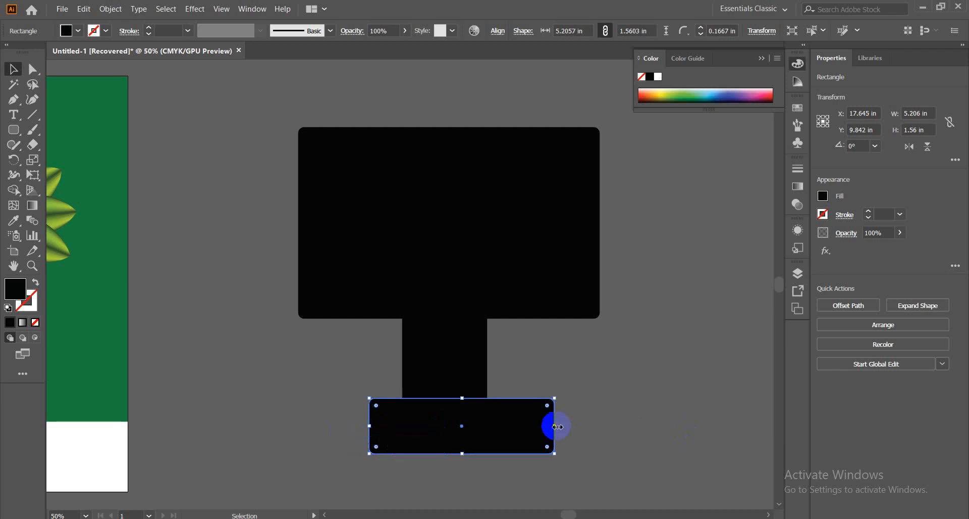
left_click_drag(558, 427, 520, 428)
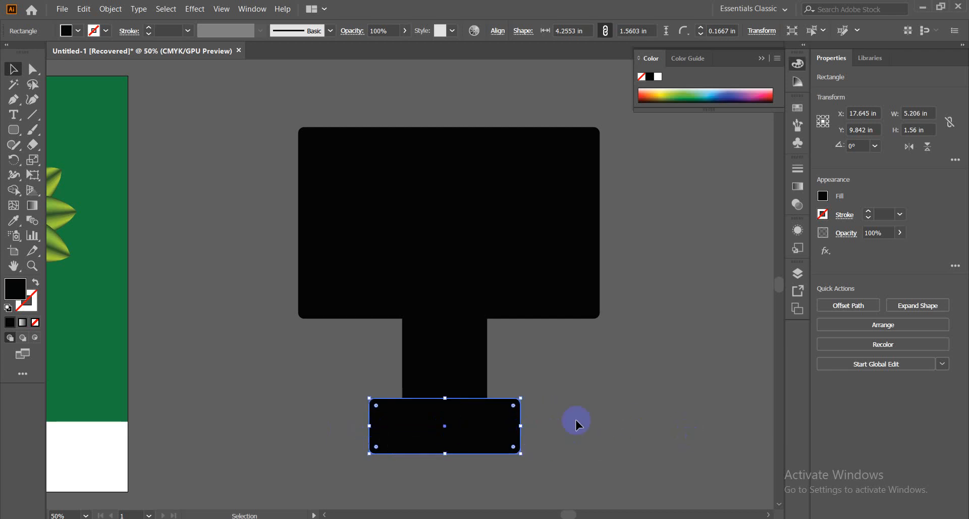
left_click(589, 390)
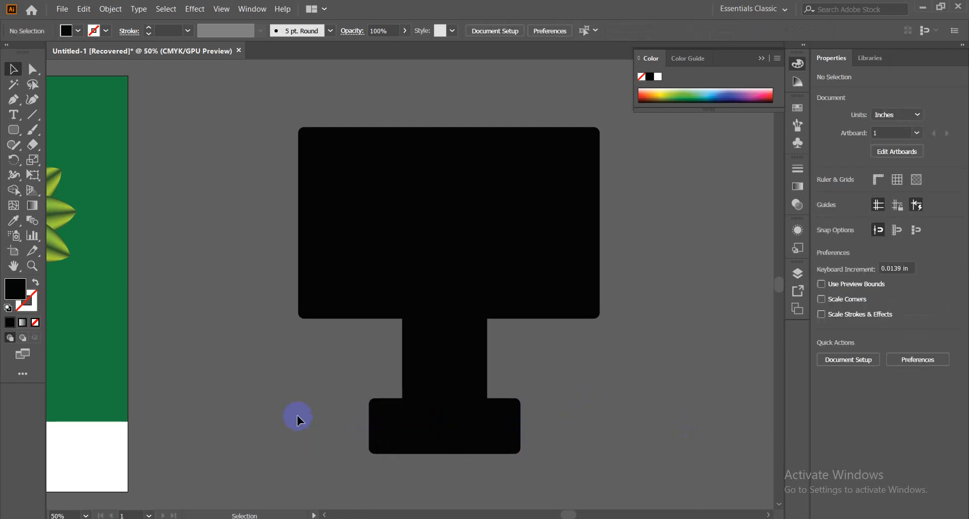
Step: Scale the whole monitor down proportionally to a small icon and move it up beside the green artboard
left_click_drag(396, 459, 468, 216)
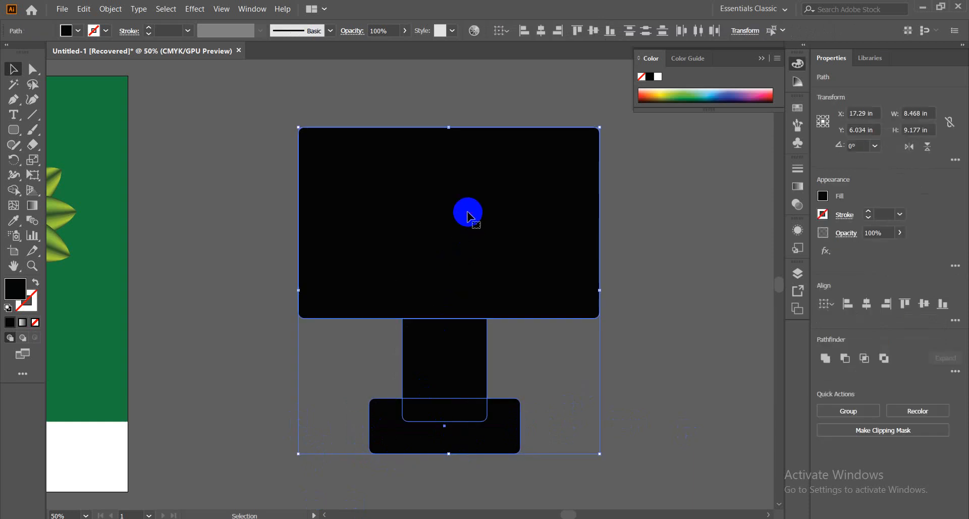
left_click_drag(449, 128, 432, 401)
left_click_drag(434, 405, 440, 404)
left_click(629, 423)
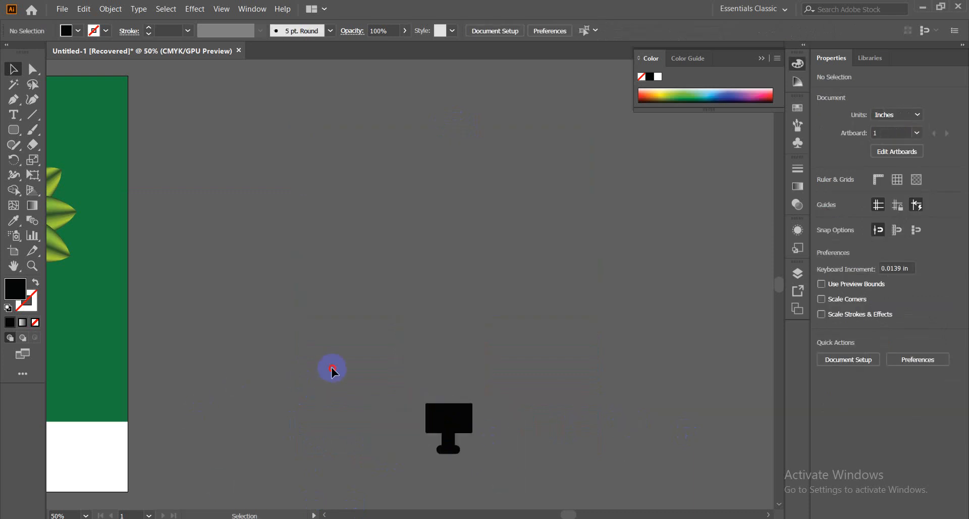
left_click_drag(493, 474, 472, 457)
left_click_drag(454, 420, 262, 202)
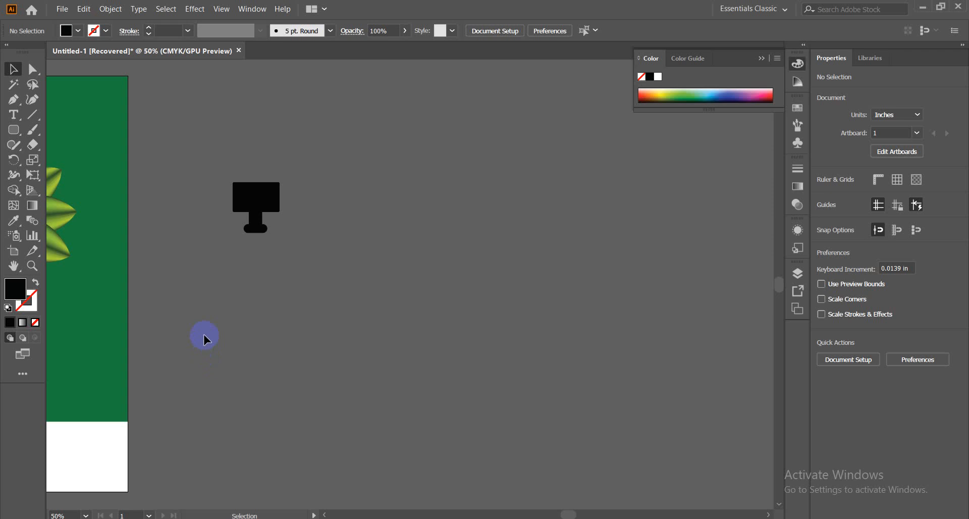
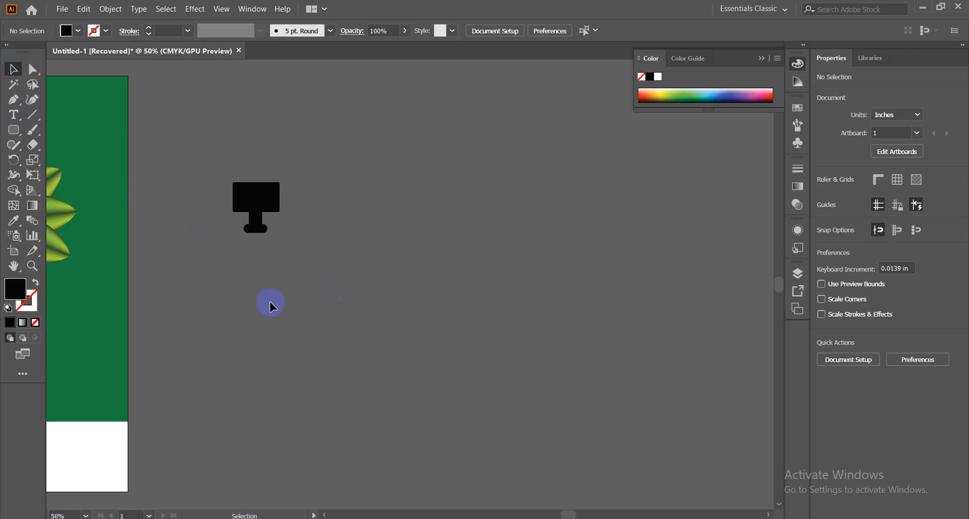
Step: Switch to Chrome and look through the bird logo image results
left_click(922, 8)
left_click(550, 10)
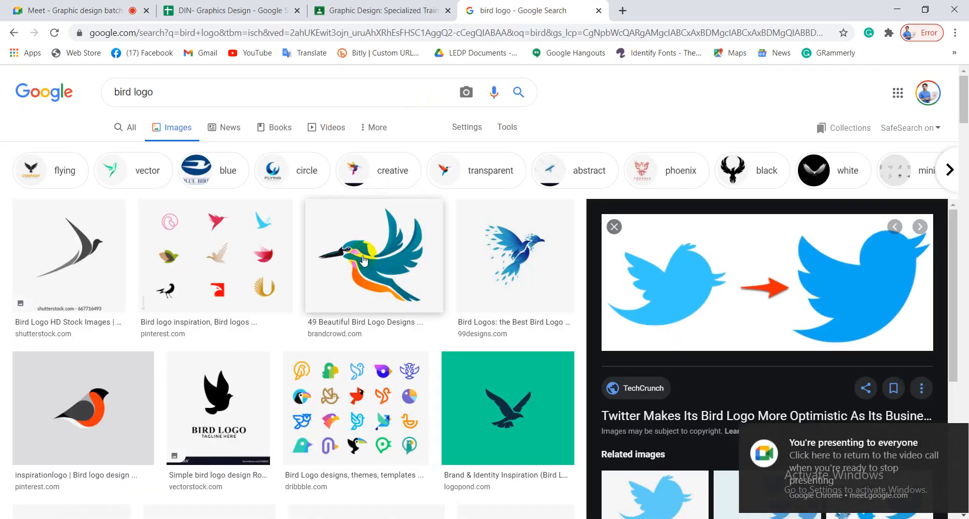
scroll(388, 326, "down", 10)
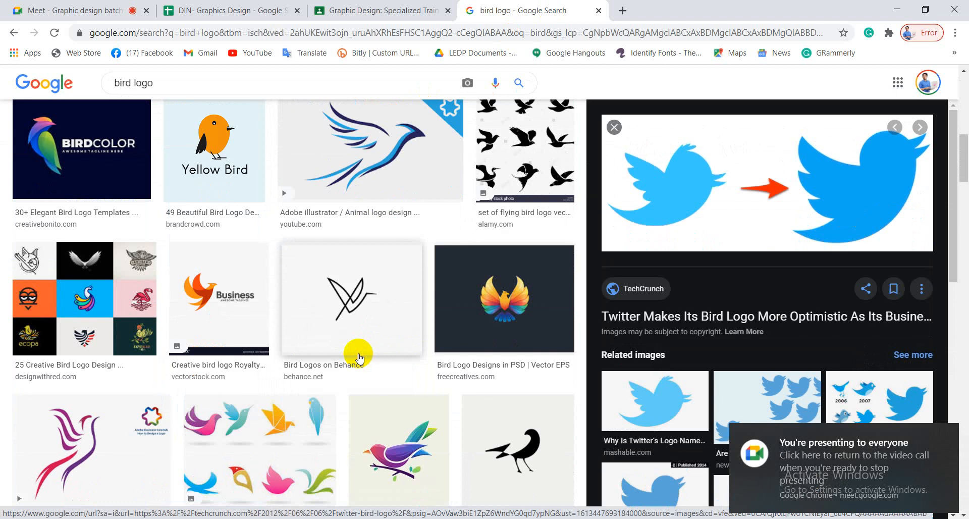
scroll(358, 356, "up", 10)
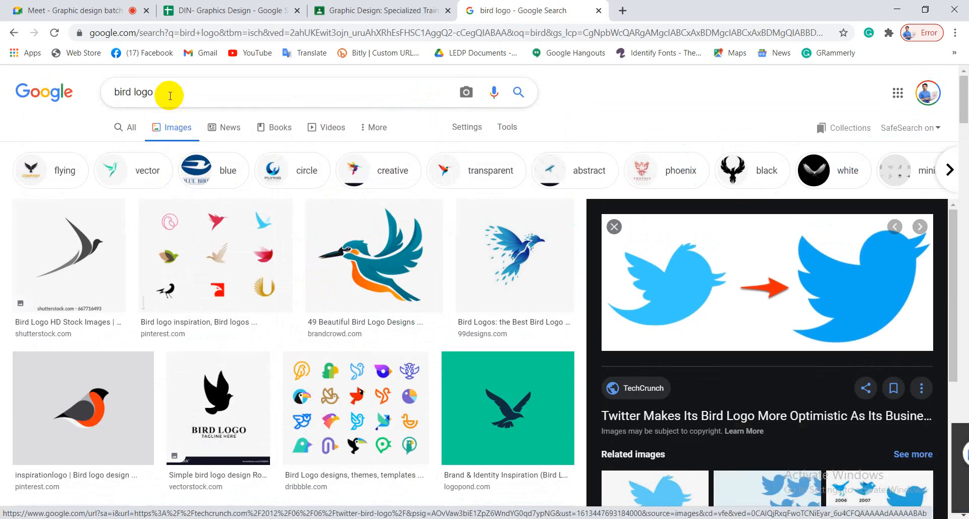
Step: Search Google Images for "new logo design 2021" in place of the bird logo query
left_click_drag(231, 91, 29, 93)
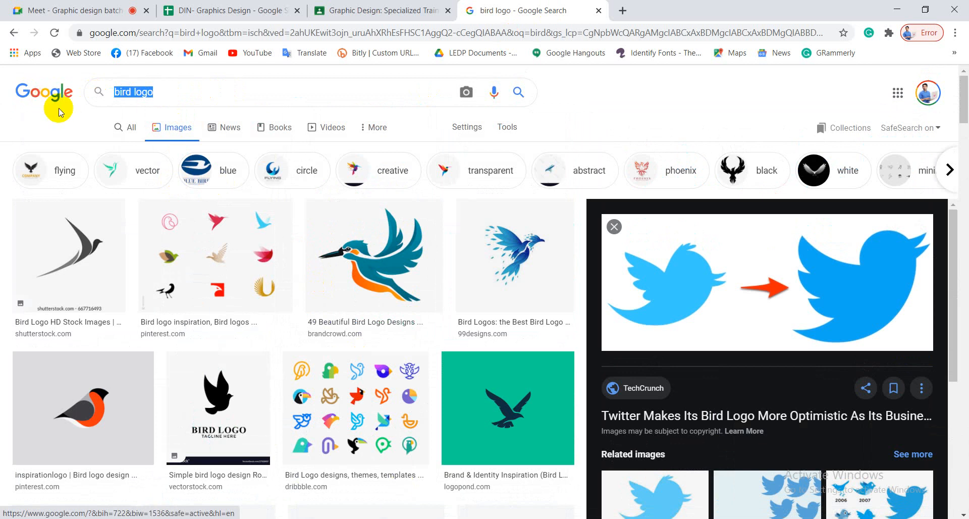
type("new")
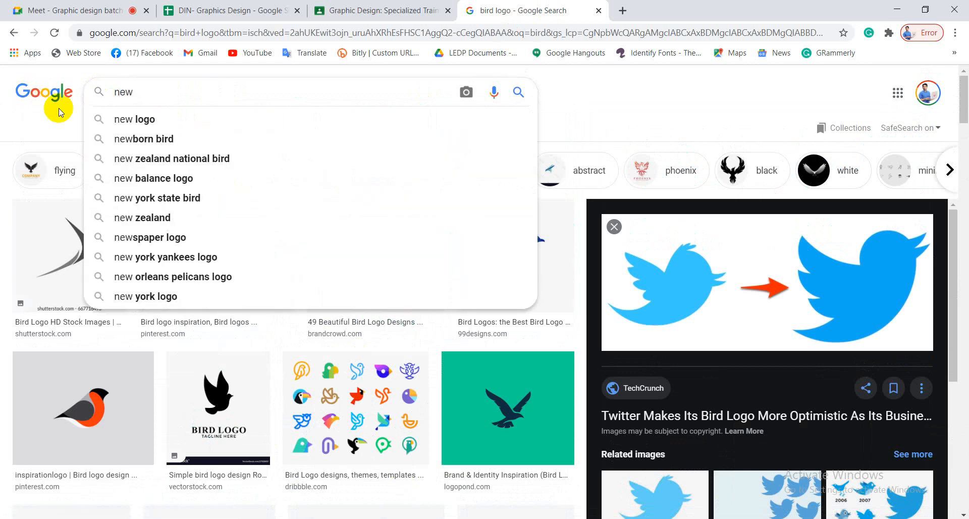
type(" logo")
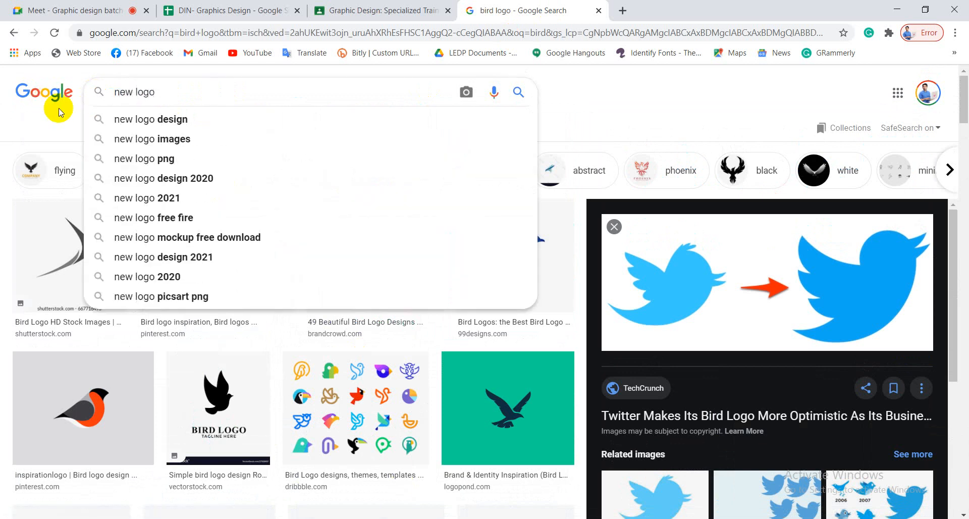
type(" design")
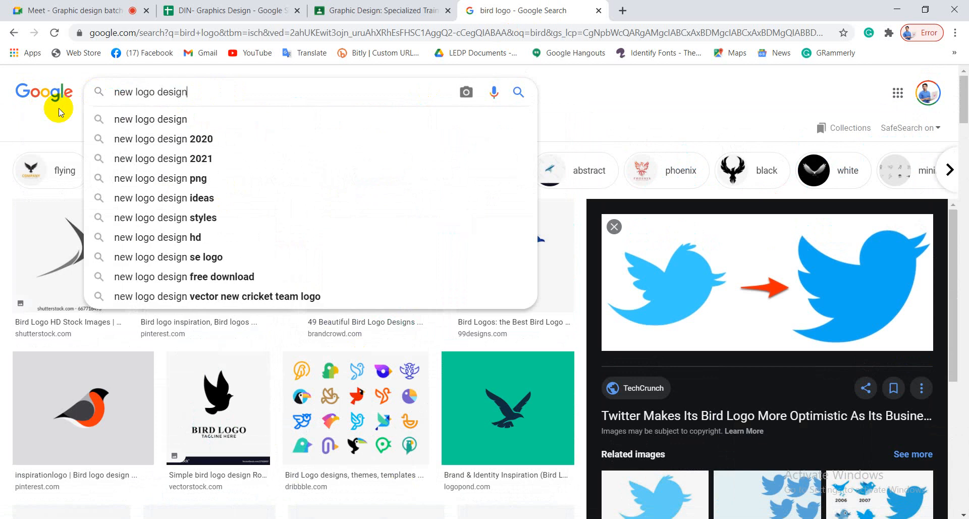
left_click(181, 160)
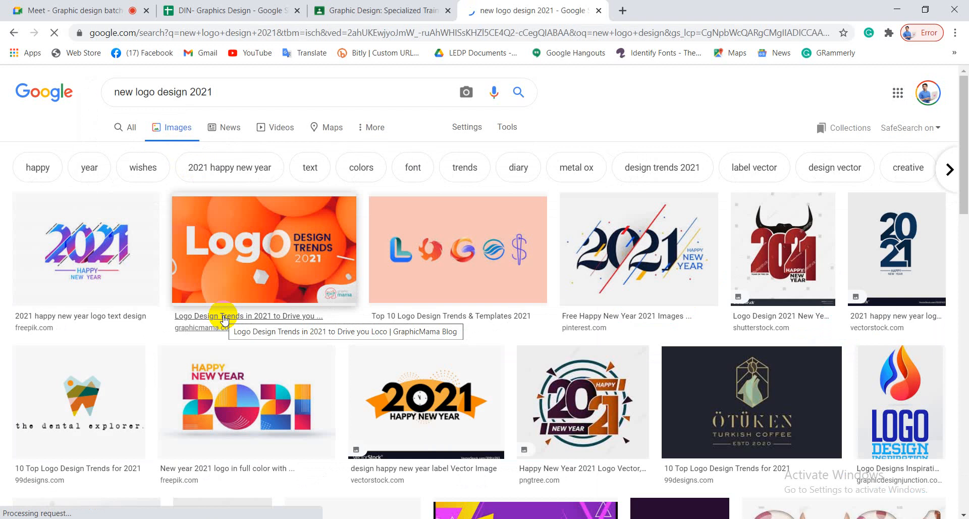
Step: Examine the 2021 logo design image results for ideas, previewing the VectorStock "2021 Happy New Year" label
scroll(224, 319, "down", 3)
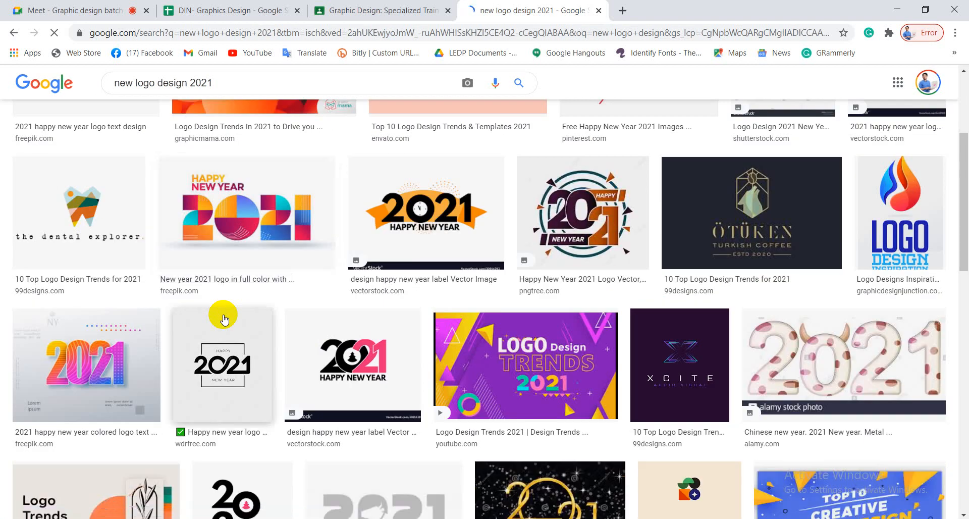
left_click(481, 289)
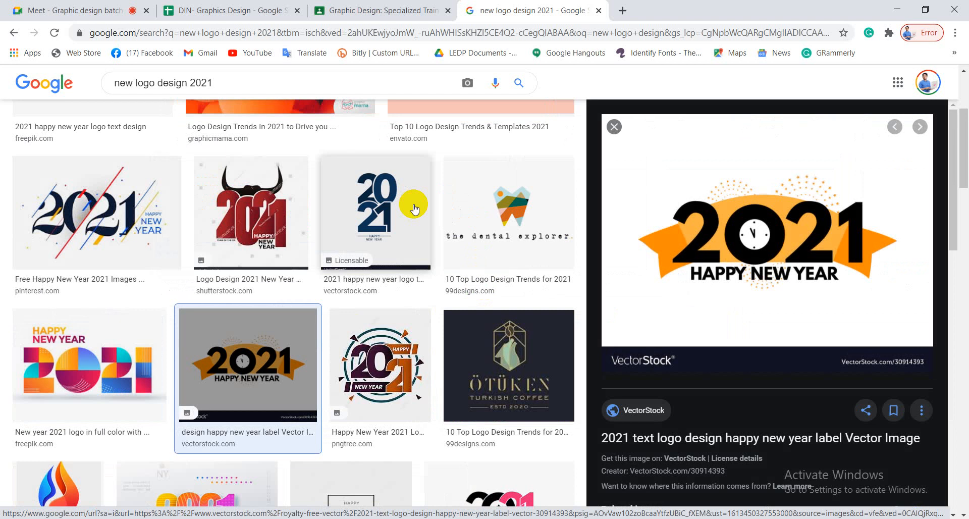
scroll(414, 209, "down", 7)
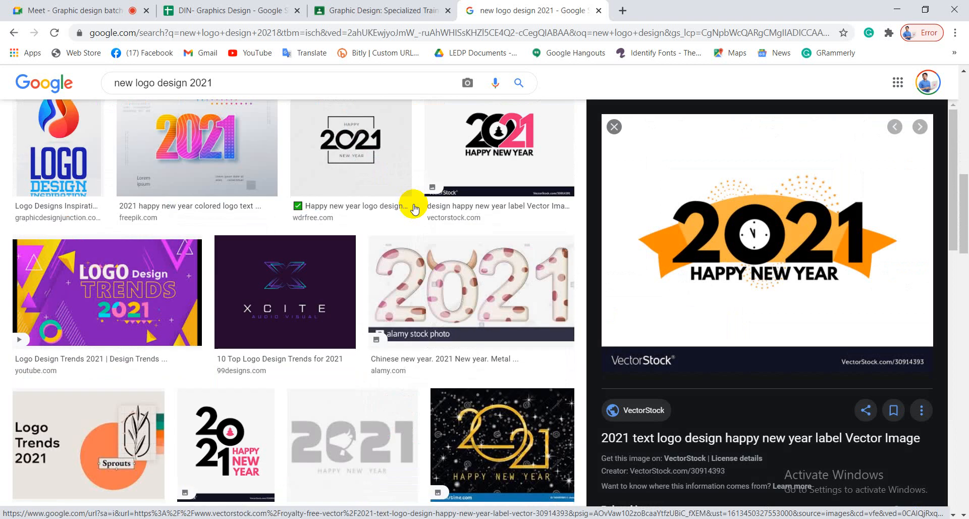
scroll(414, 208, "down", 14)
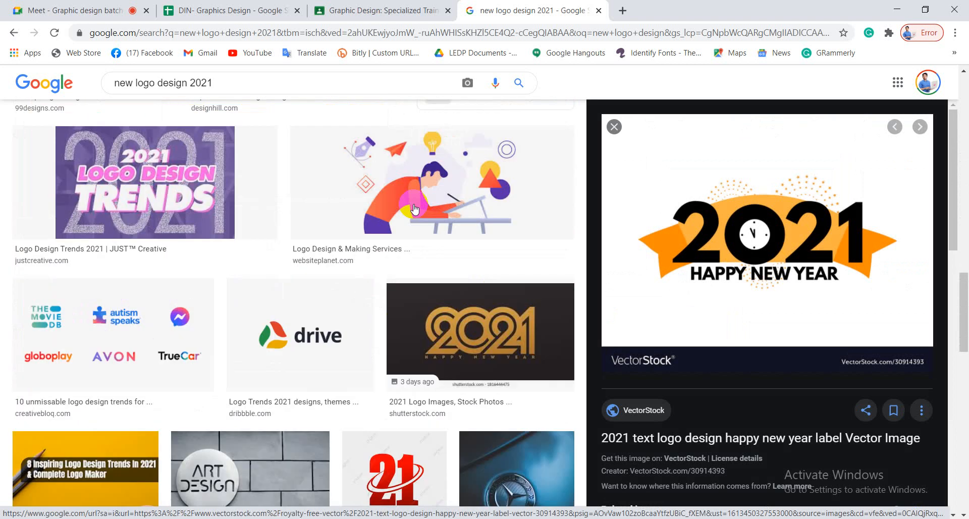
scroll(414, 208, "down", 5)
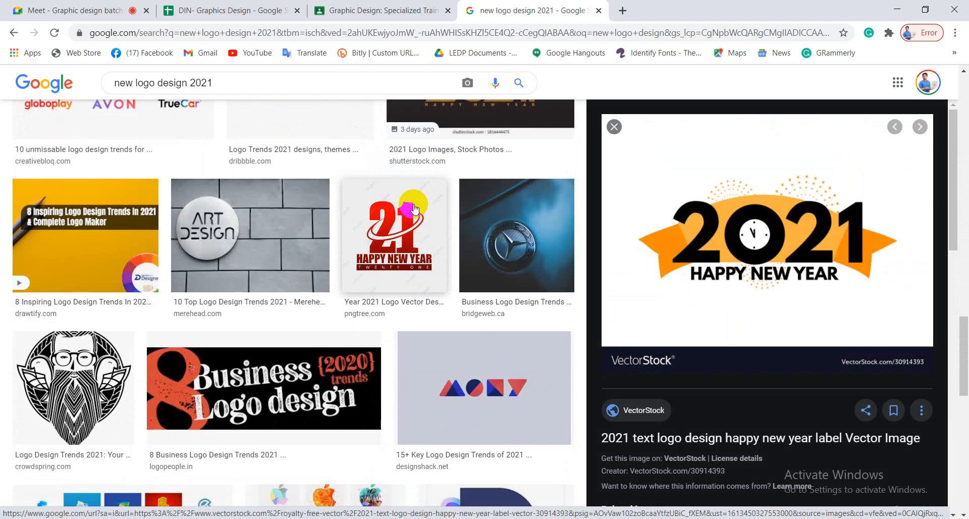
scroll(414, 208, "down", 12)
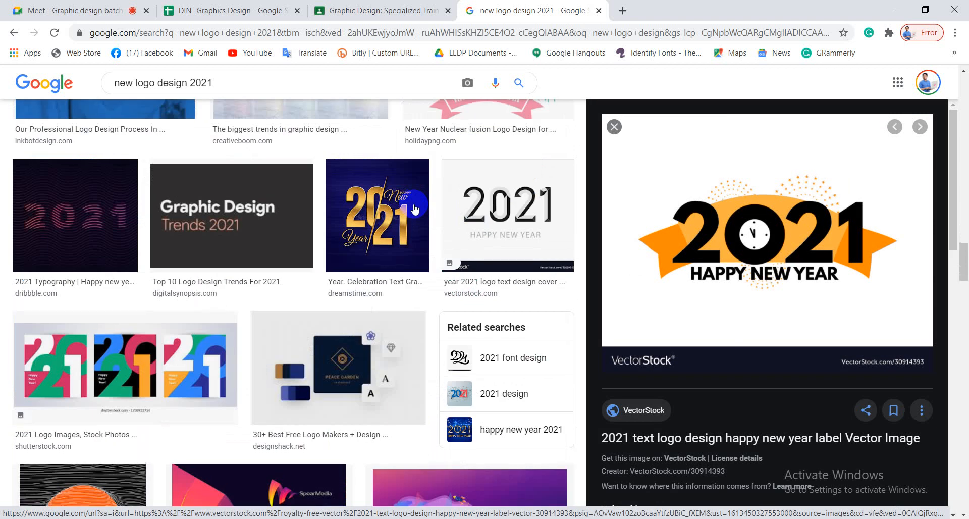
Step: Copy the VectorStock "2021 Happy New Year" label image from the search results and paste it into the Illustrator document
scroll(414, 208, "down", 15)
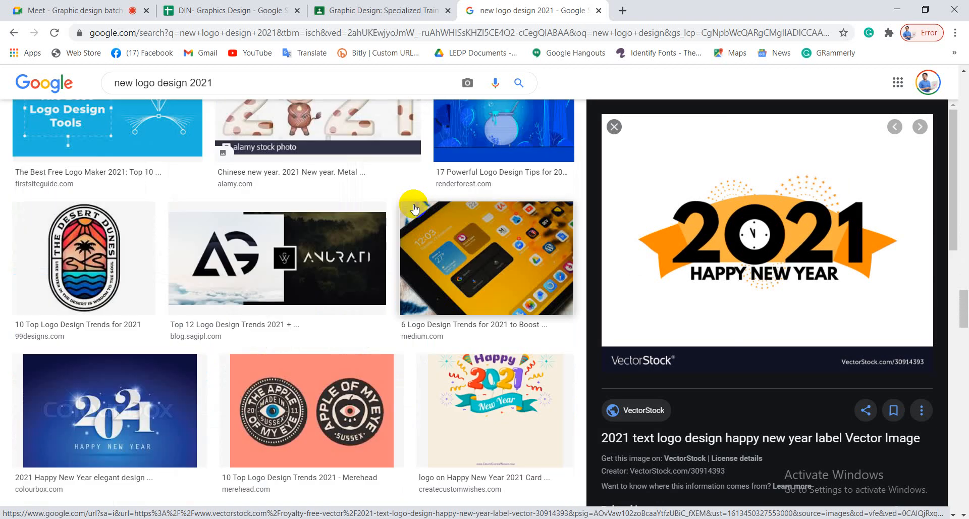
scroll(414, 208, "down", 15)
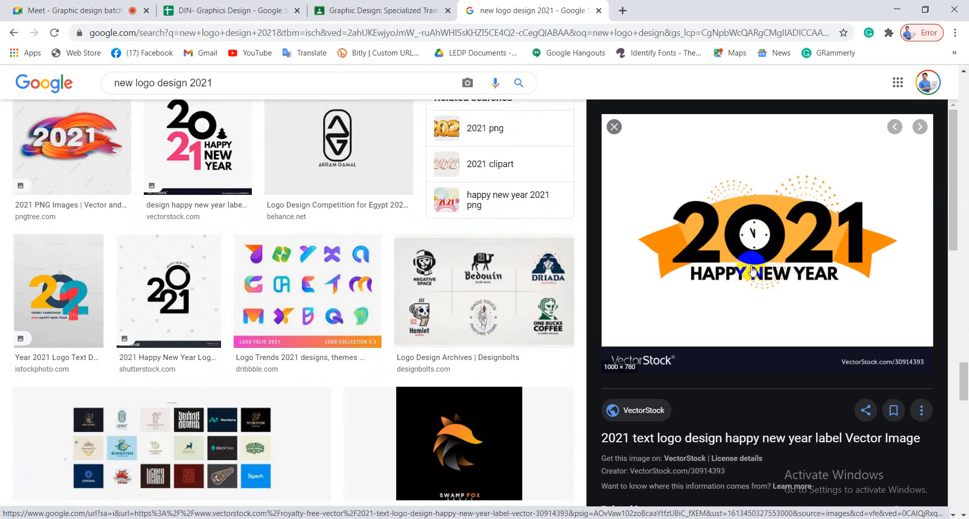
right_click(778, 216)
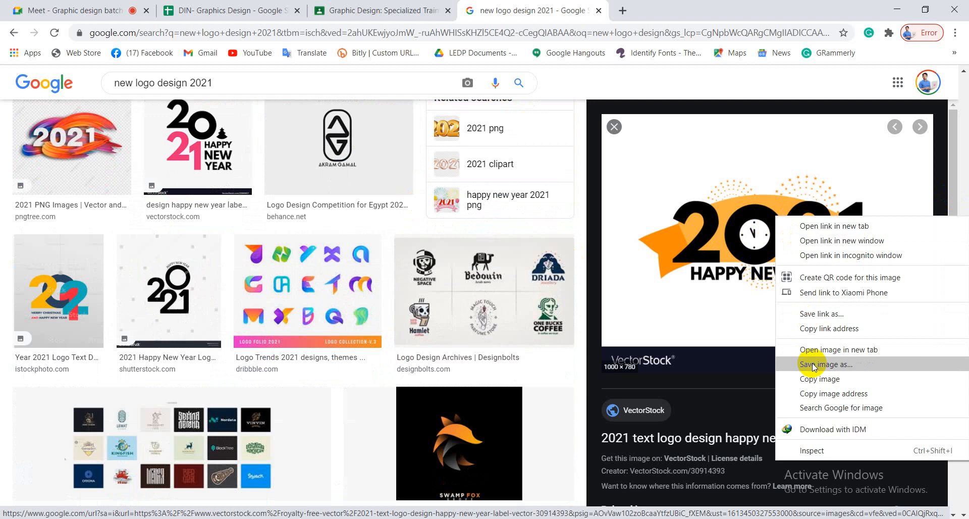
left_click(814, 380)
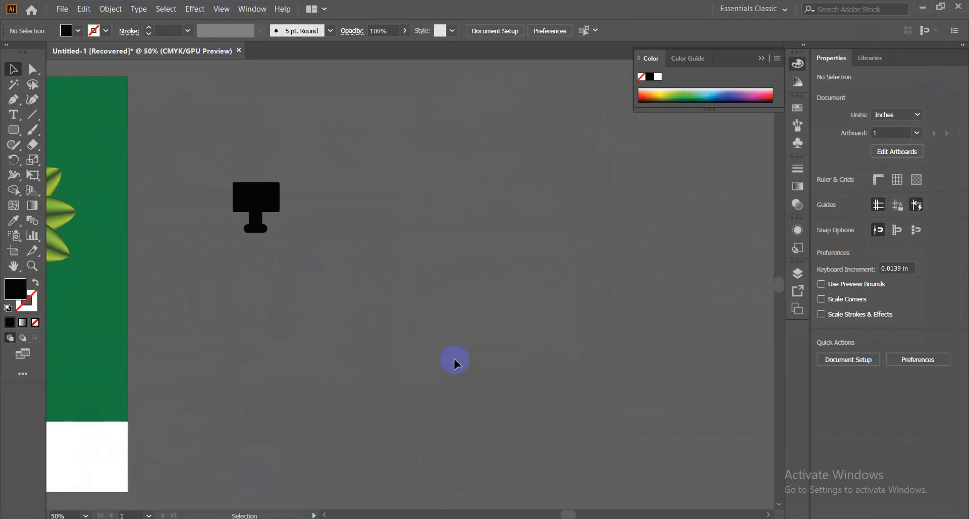
key("ctrl+v")
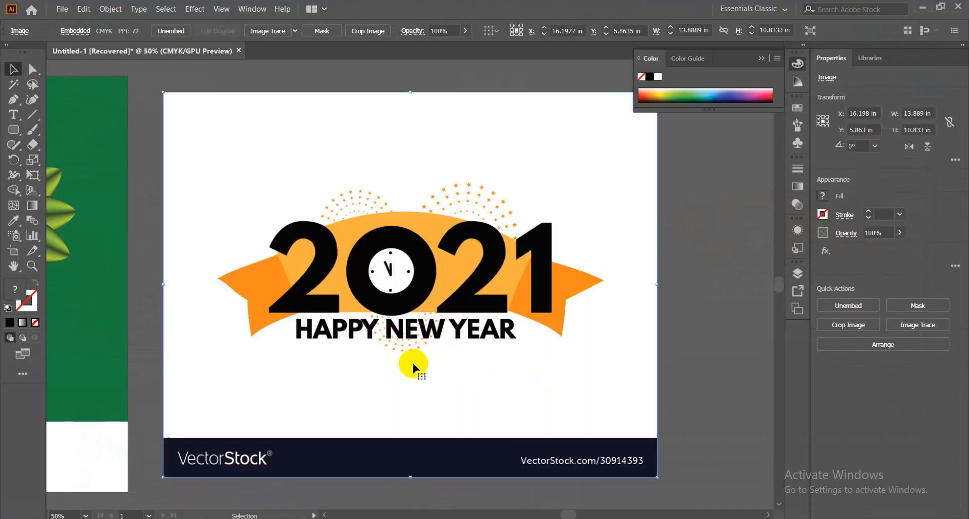
left_click(713, 319)
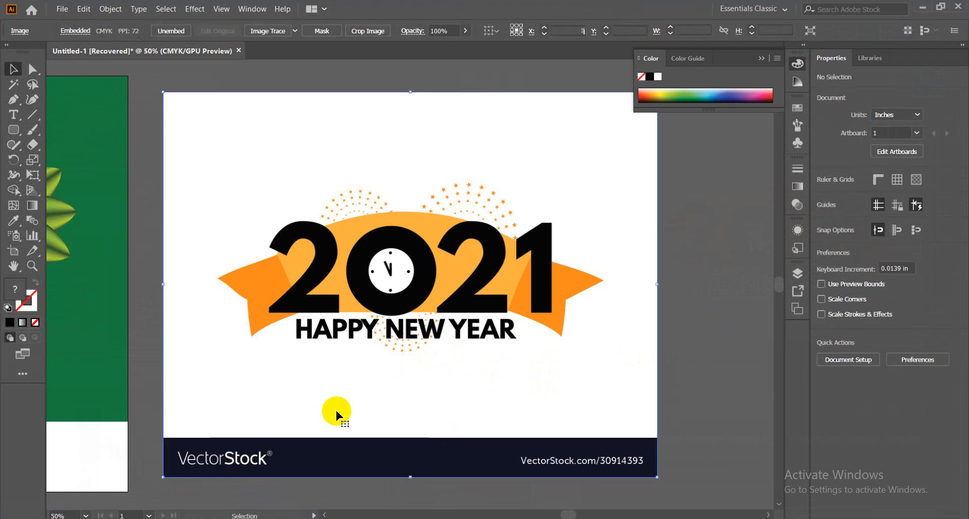
left_click(690, 376)
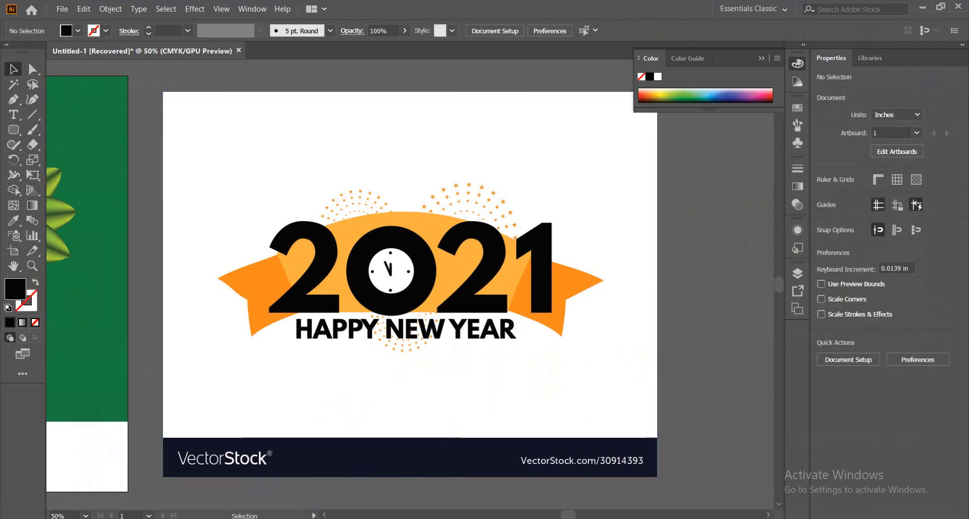
Step: Switch to Chrome to check the Google Meet call and its chat, and return to Illustrator
mouse_move(101, 512)
left_click(108, 468)
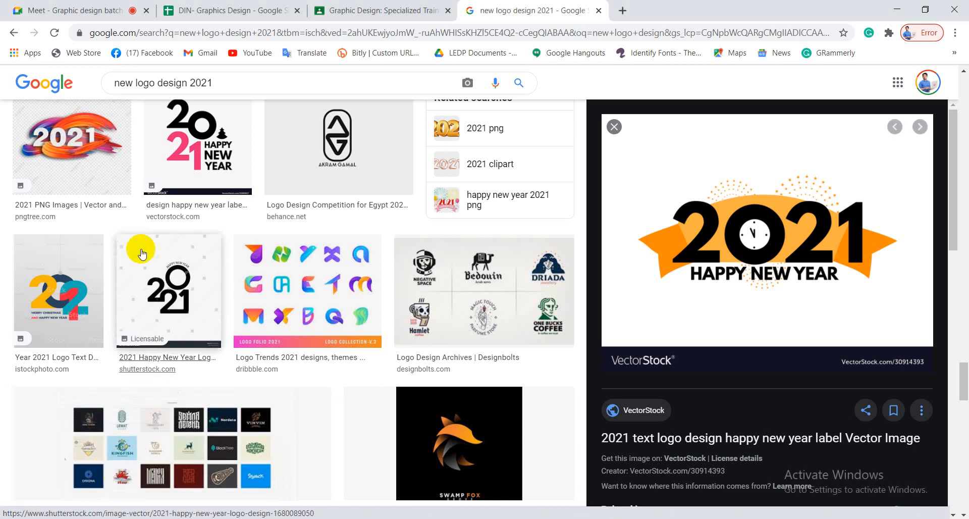
left_click(84, 6)
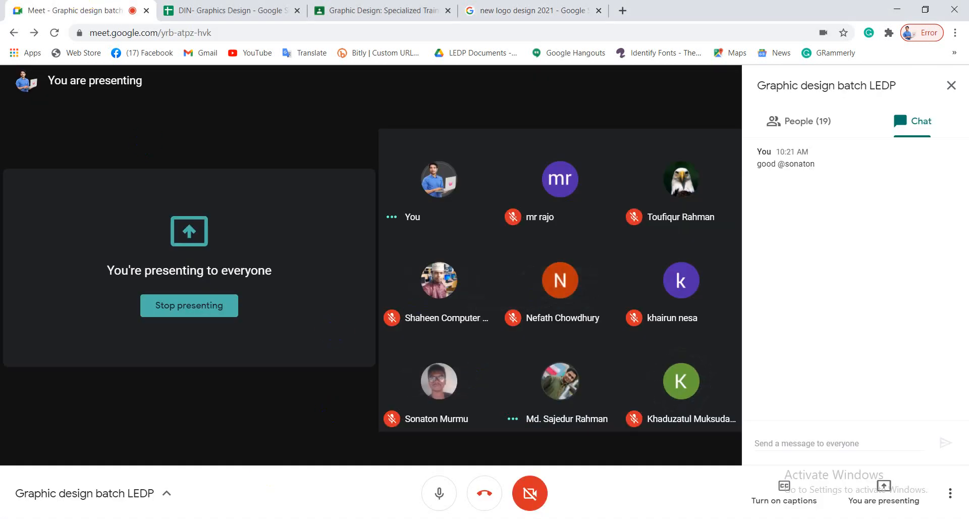
left_click(305, 489)
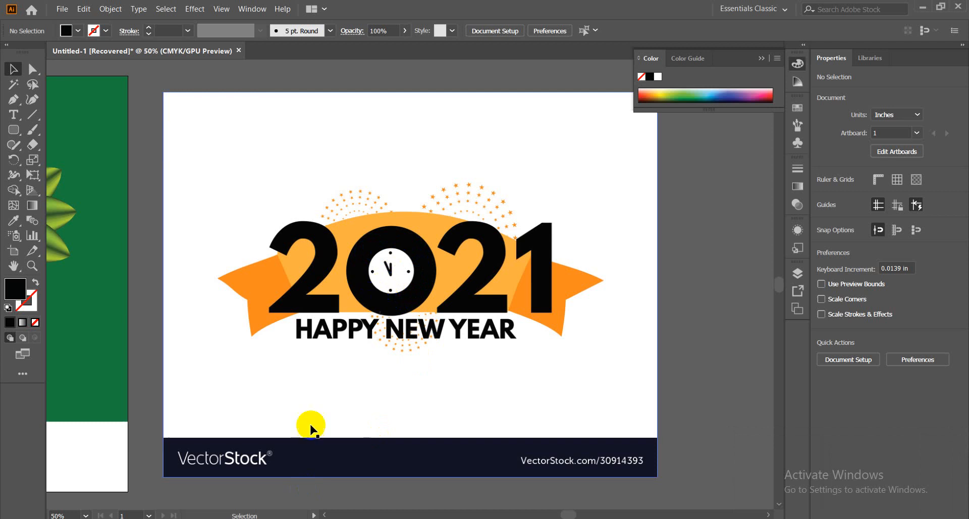
Step: Move the 2021 image away from the artboard and monitor icon, to about X 31.47 in, Y 3.97 in
left_click(477, 348)
scroll(476, 343, "down", 3)
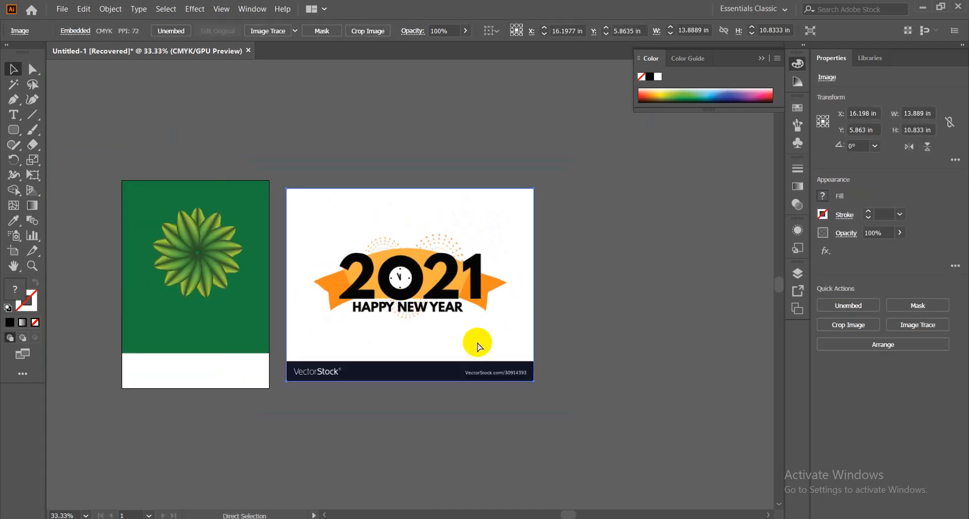
left_click_drag(405, 311, 584, 288)
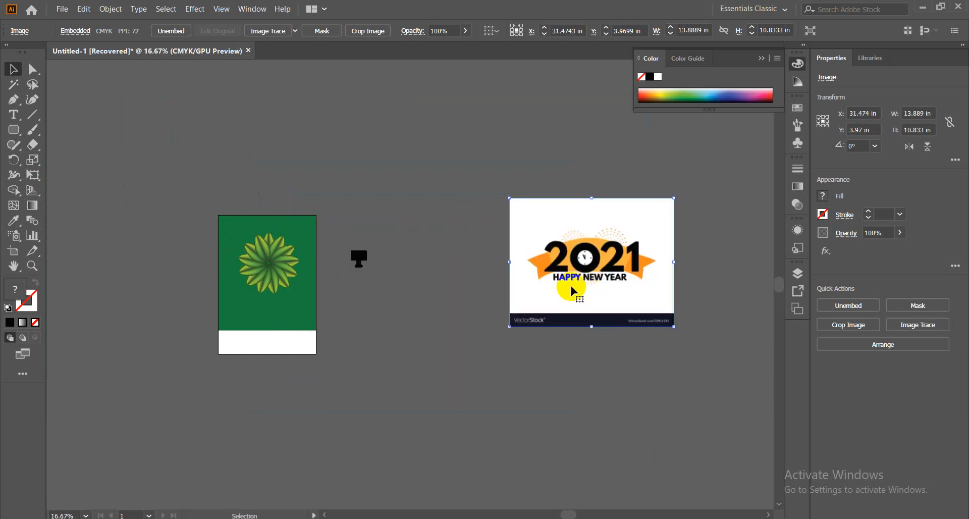
key("ctrl+=")
key("ctrl+=")
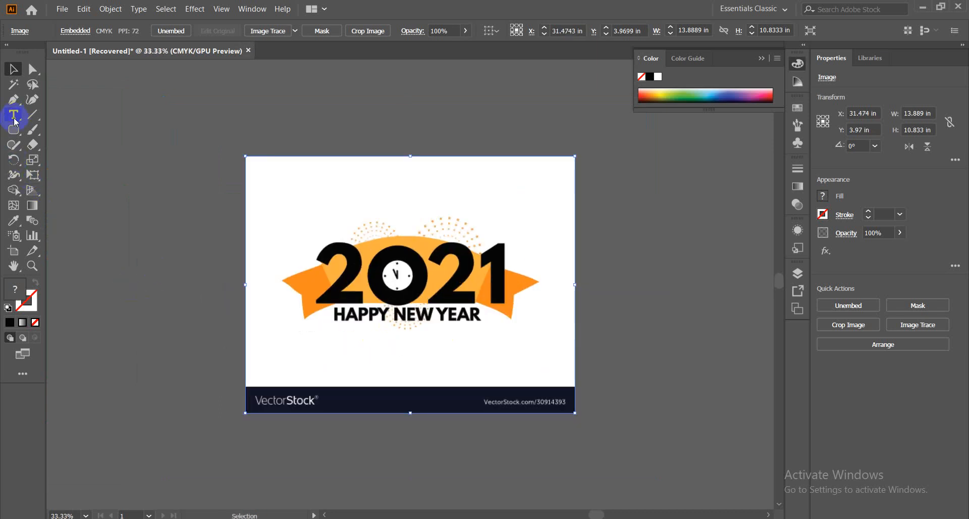
Step: Draw a black circle about 0.98 in across with the Ellipse tool, above the space between the monitor icon and the 2021 image
left_click_drag(13, 130, 42, 159)
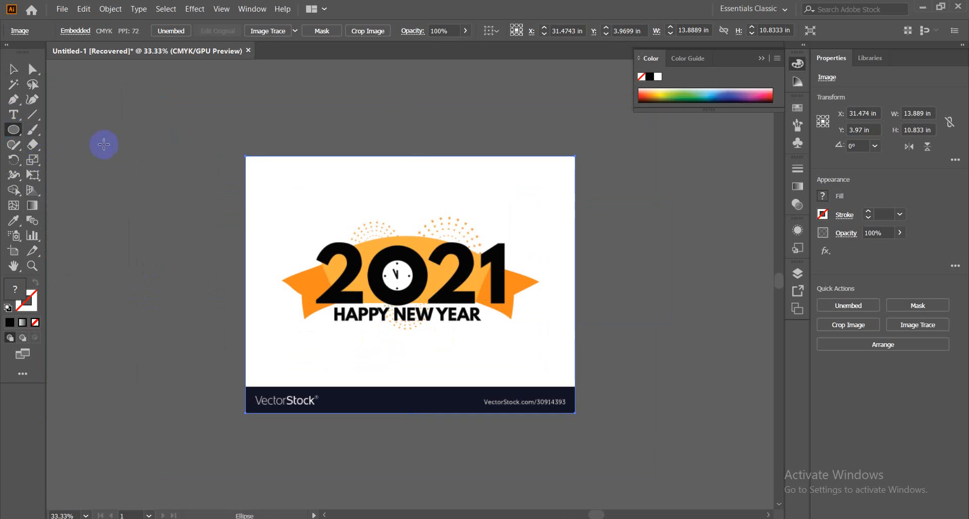
left_click_drag(100, 143, 115, 156)
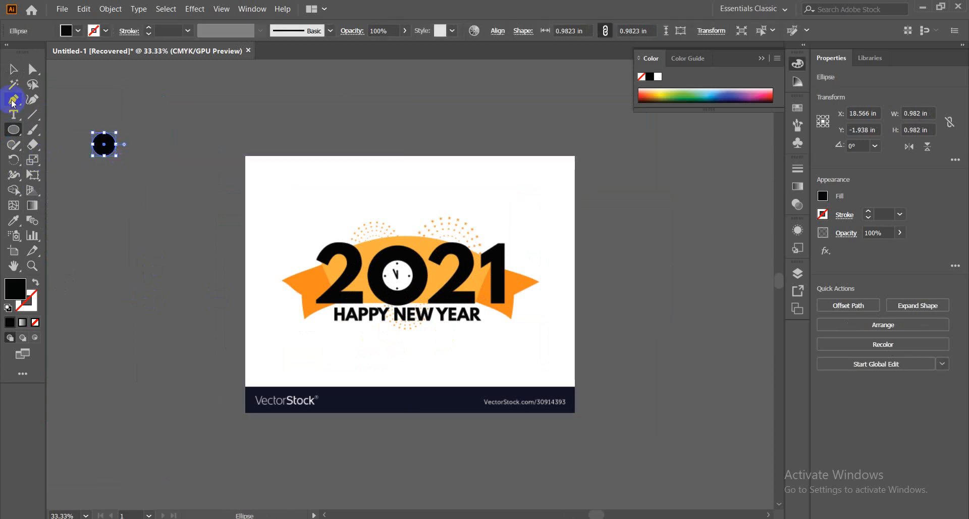
left_click(13, 69)
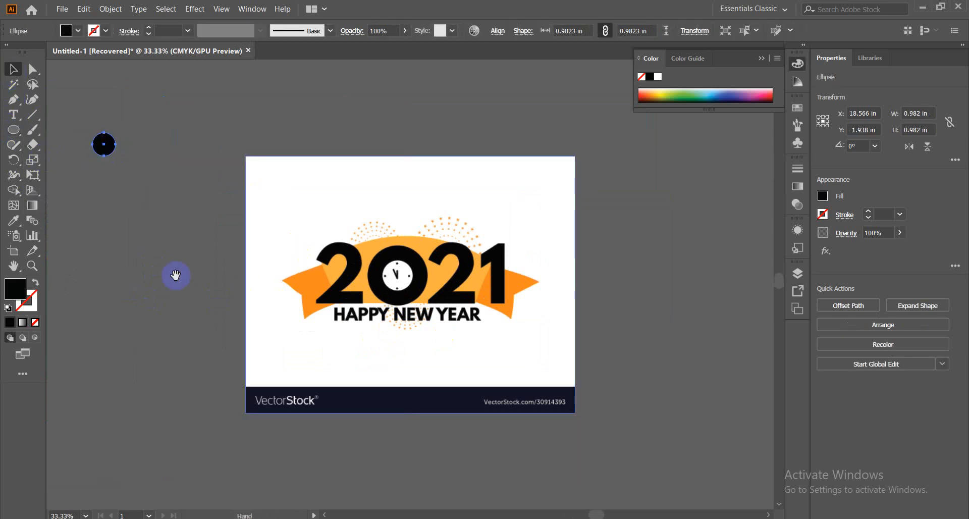
left_click_drag(173, 275, 412, 266)
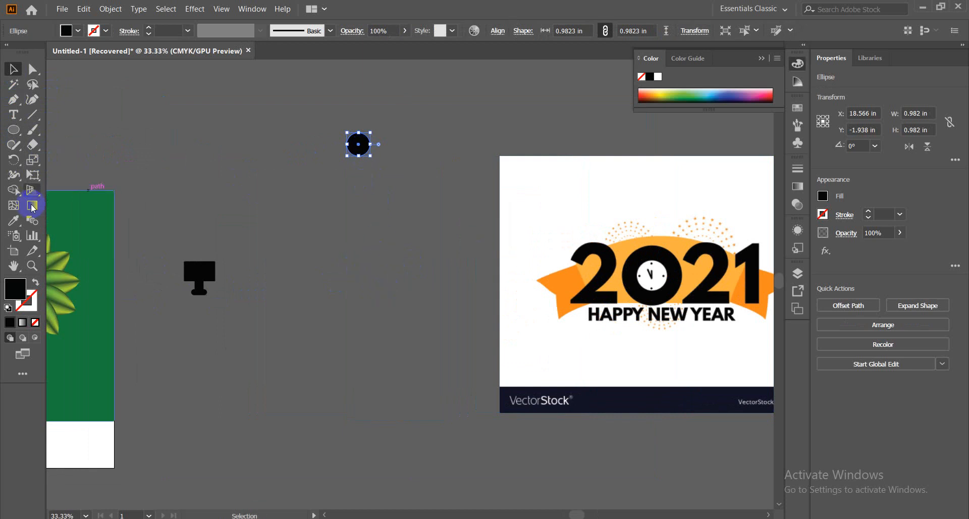
Step: Make a rotated copy of the circle about its centre with the angle set to 360/4
double_click(14, 159)
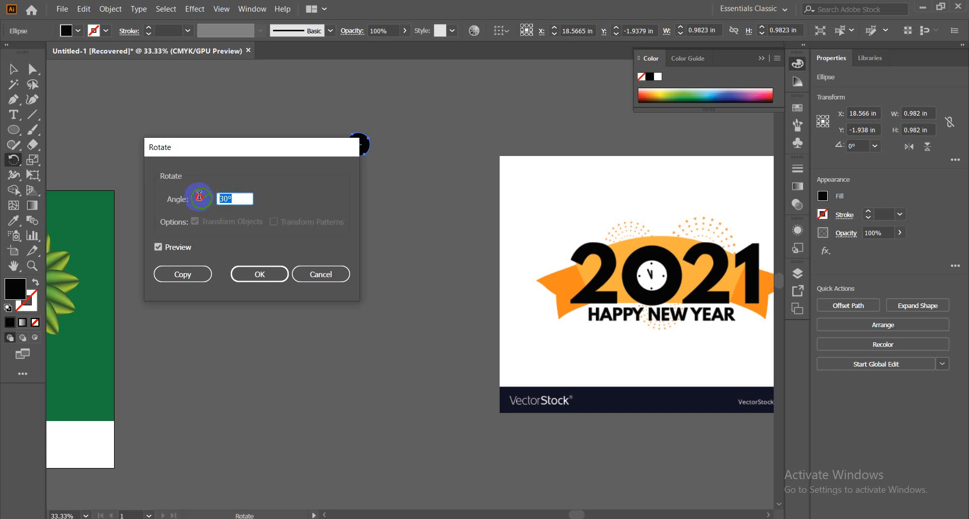
type("360/4")
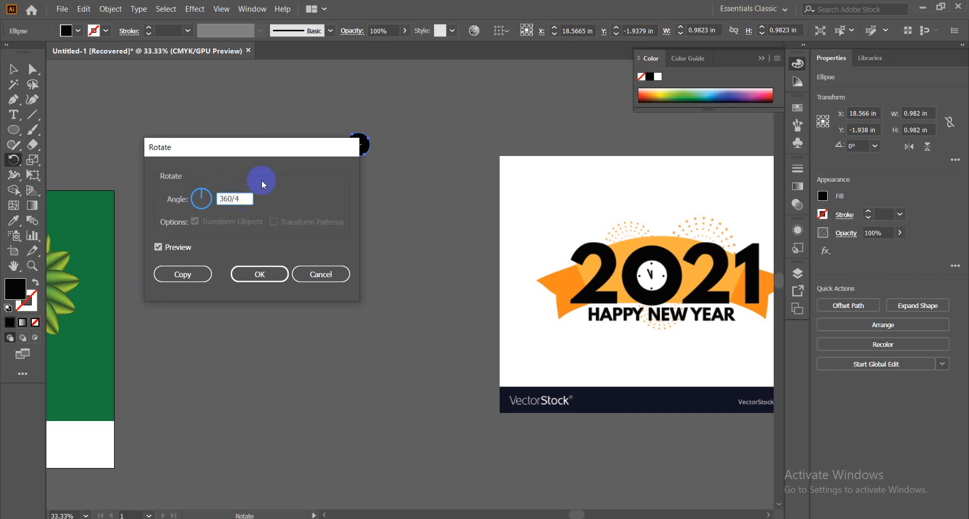
left_click_drag(268, 153, 621, 193)
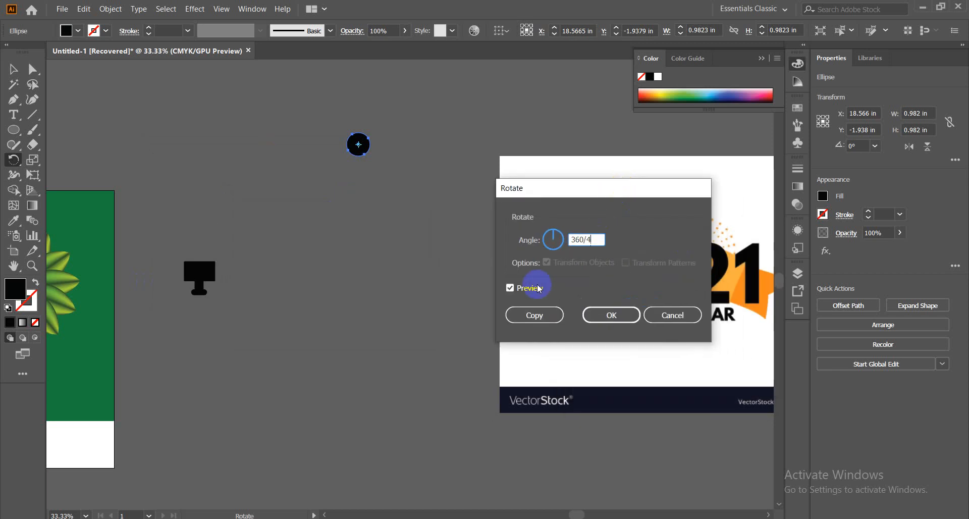
left_click(536, 316)
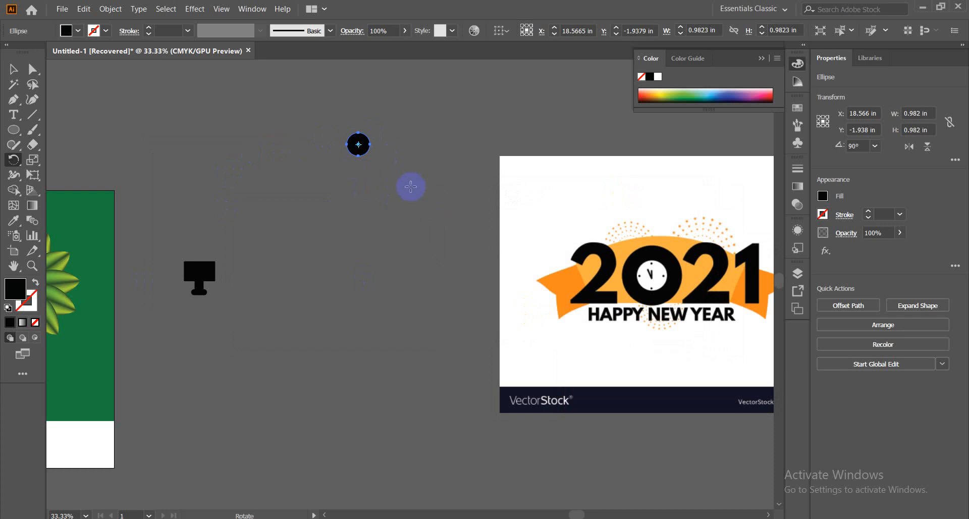
left_click(13, 69)
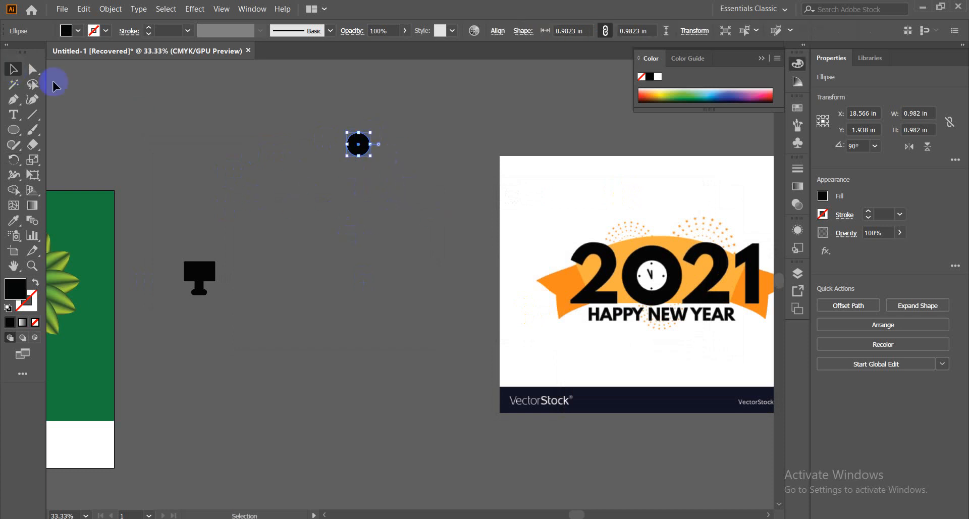
left_click_drag(293, 118, 372, 182)
left_click(360, 240)
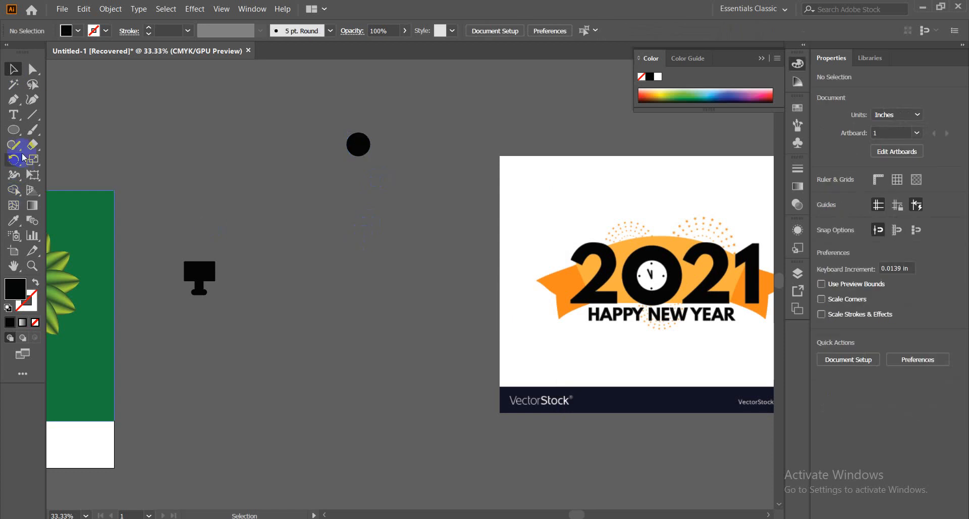
Step: Draw a vertical line about 5.51 in long below the circle and give it a black 1 pt stroke
left_click(32, 114)
left_click_drag(342, 231, 342, 360)
left_click(13, 69)
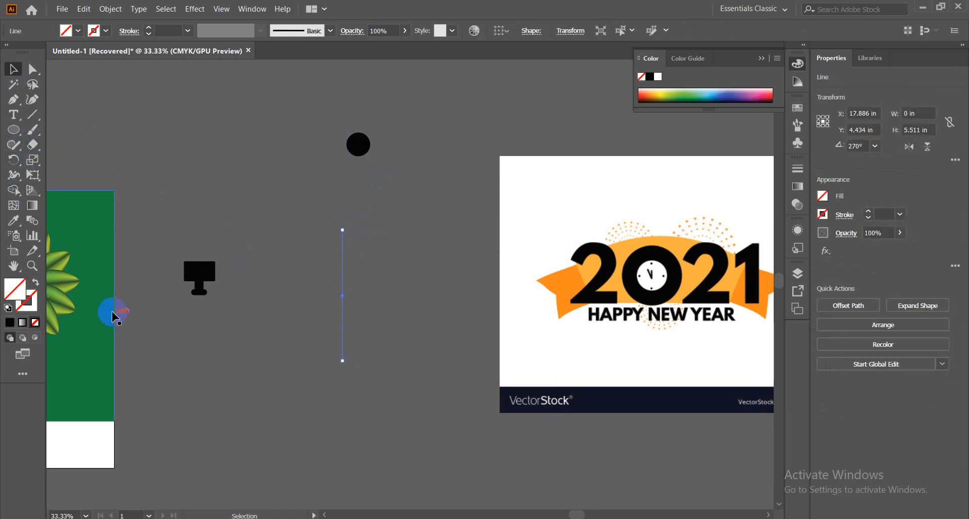
left_click(27, 301)
left_click(9, 322)
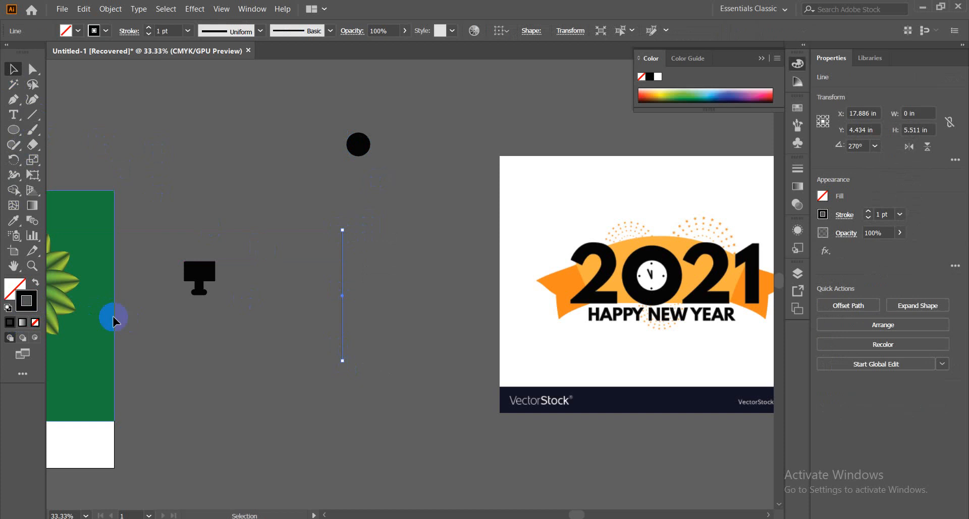
Step: Make a copy of the vertical line rotated 90° about its centre to form a cross
left_click(411, 322)
left_click_drag(291, 280, 404, 393)
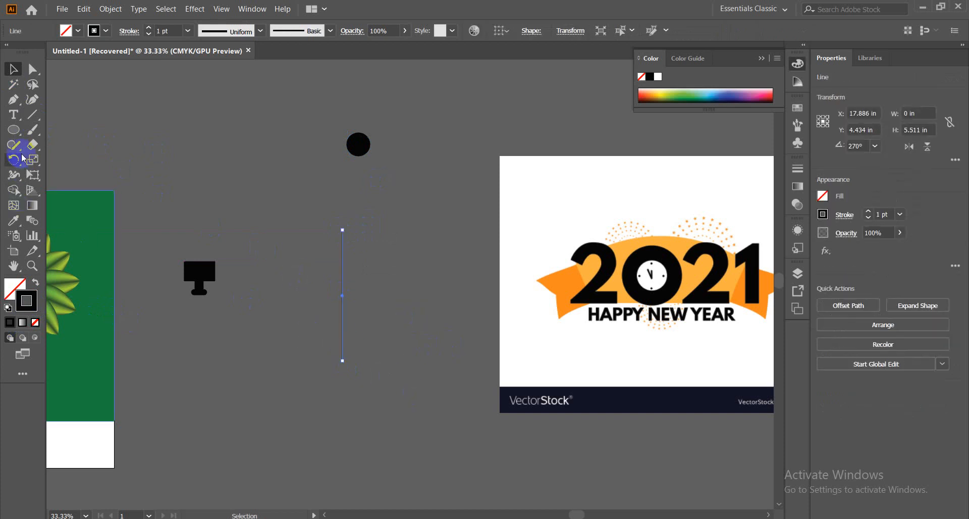
double_click(22, 160)
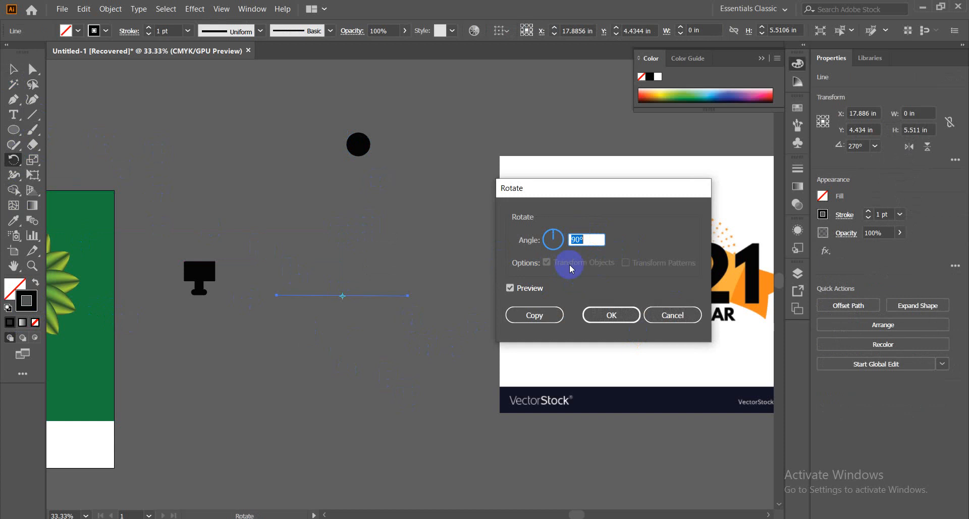
left_click(536, 315)
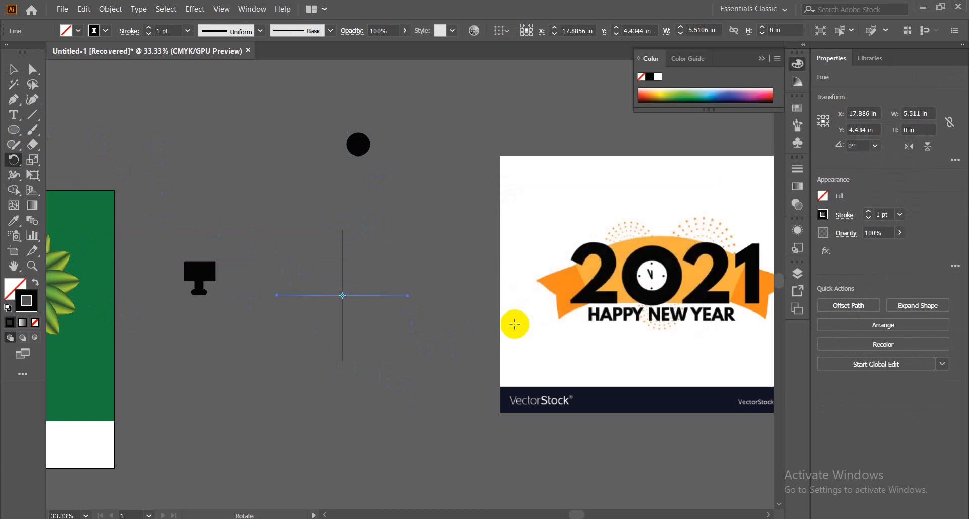
left_click(13, 69)
left_click(482, 242)
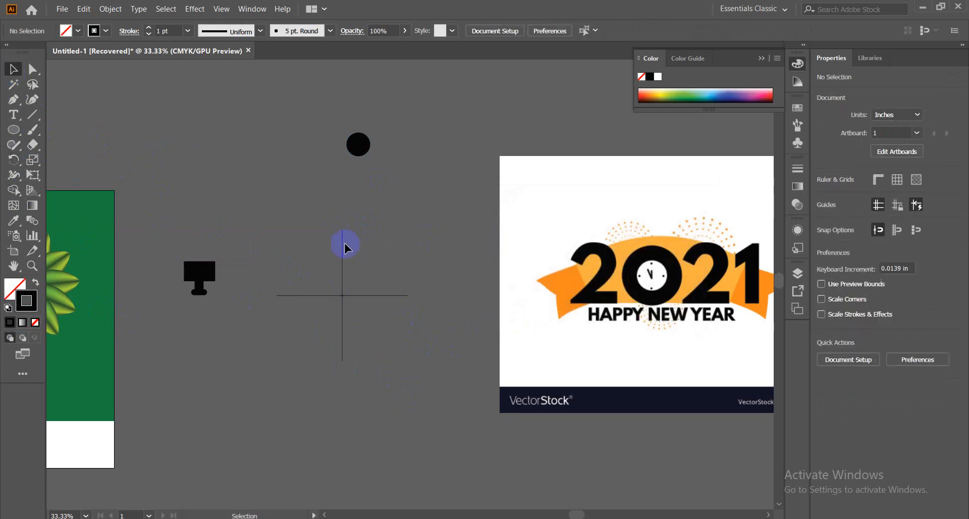
Step: Place black circles centred on the four ends of the crossed lines
left_click(364, 143)
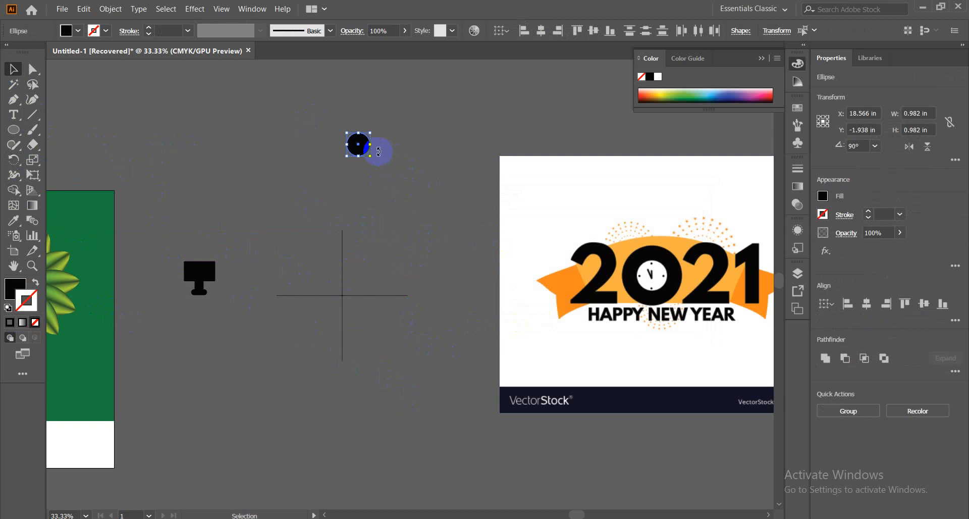
left_click_drag(364, 142, 410, 295)
left_click_drag(410, 295, 343, 359)
left_click(475, 382)
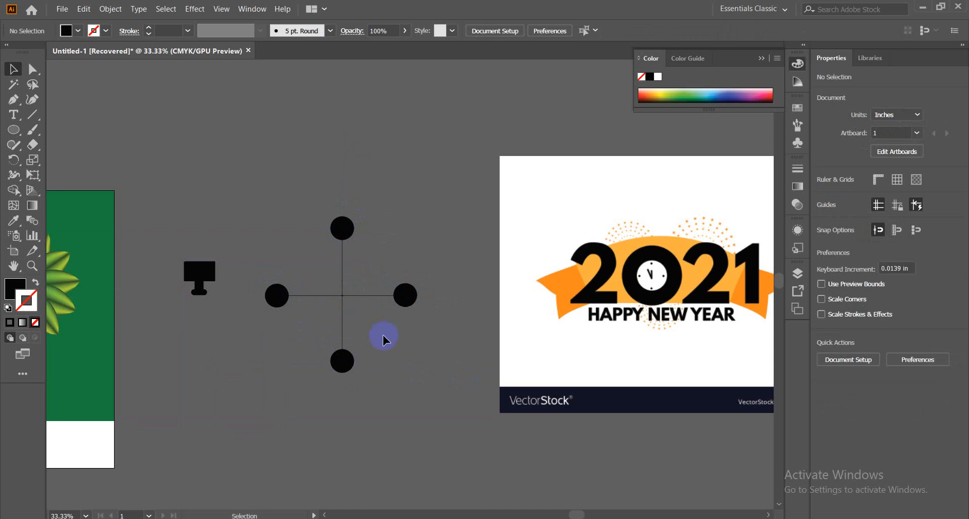
left_click(348, 308)
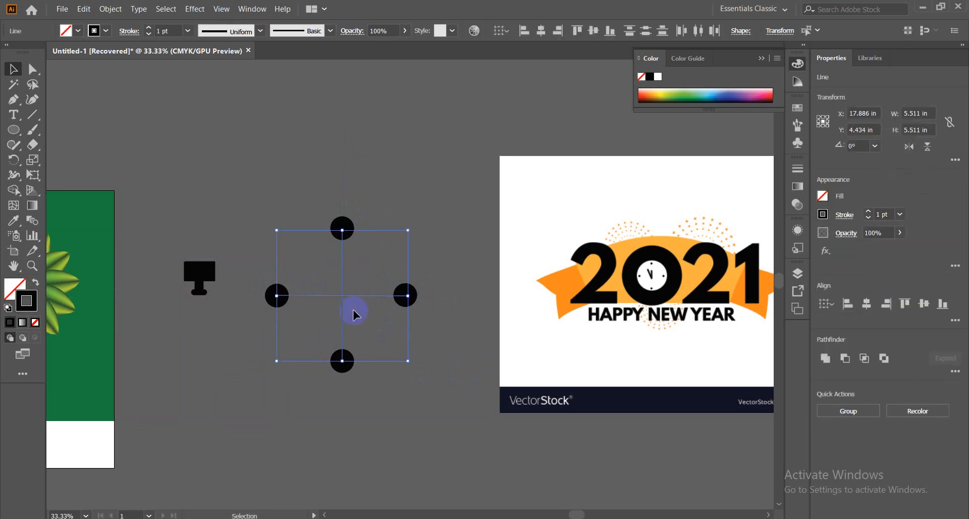
left_click(423, 418)
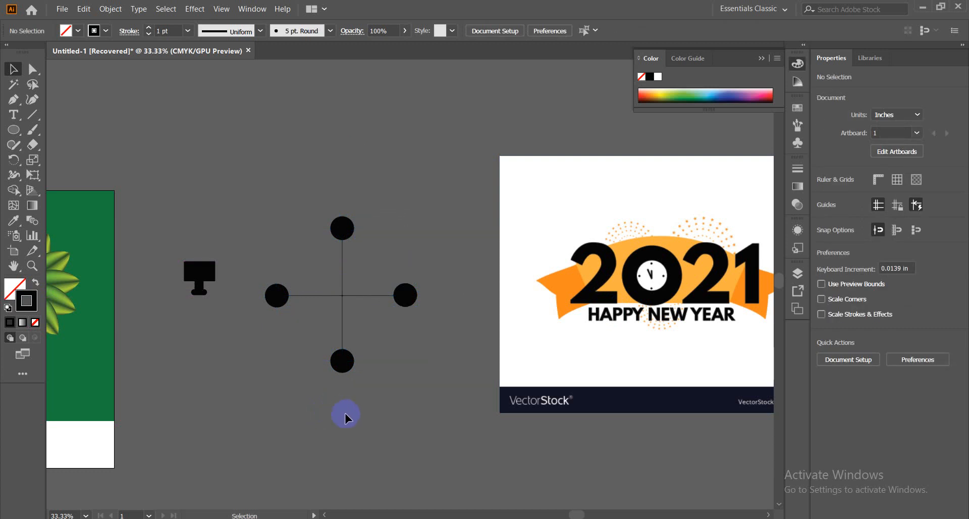
left_click(14, 131)
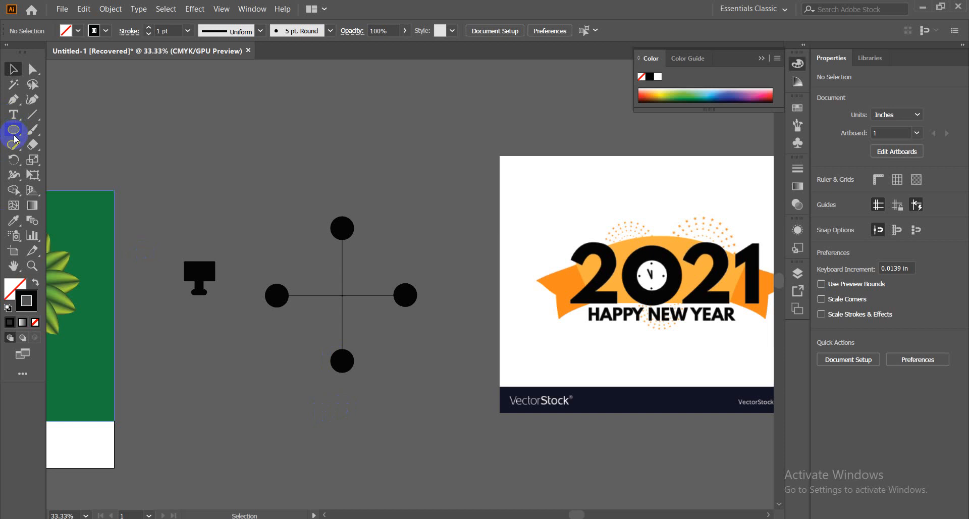
left_click(238, 265)
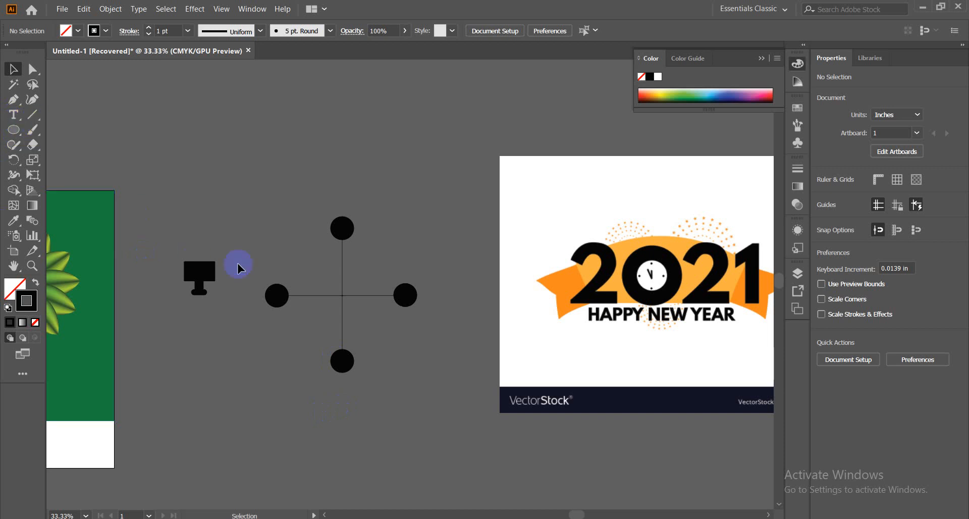
Step: Scale the crossed lines down proportionally about their centre to about 2.65 in wide and high, leaving the four circles in place
left_click_drag(327, 286, 368, 325)
left_click(428, 376)
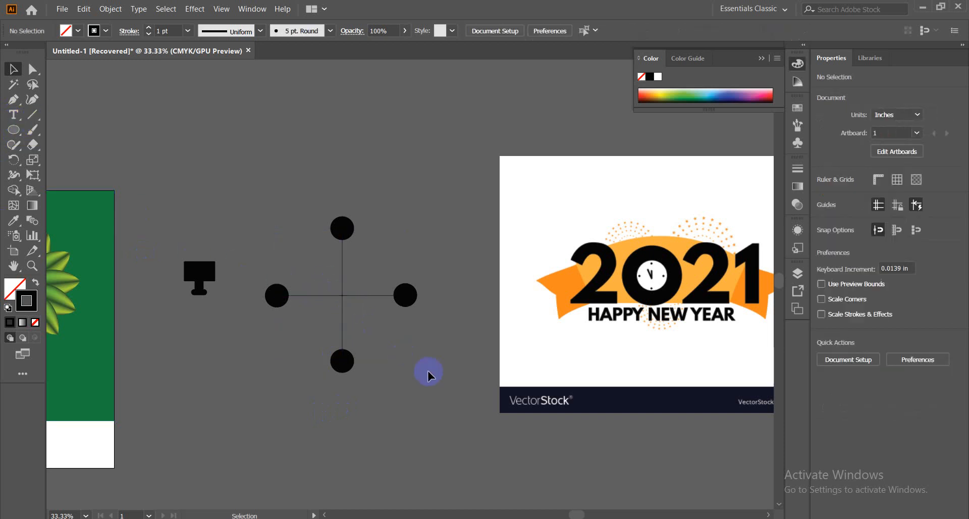
left_click_drag(305, 270, 356, 317)
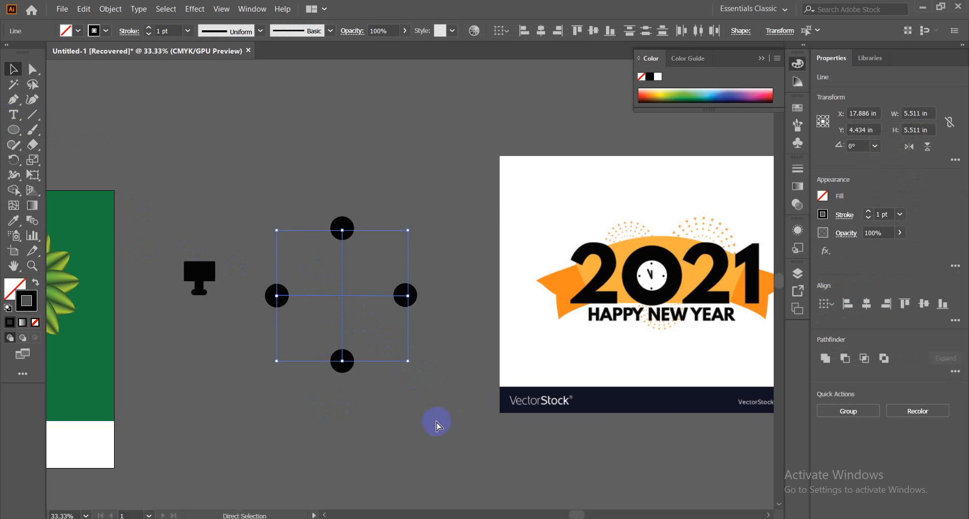
key("a")
key("ctrl+plus")
key("ctrl+plus")
key("v")
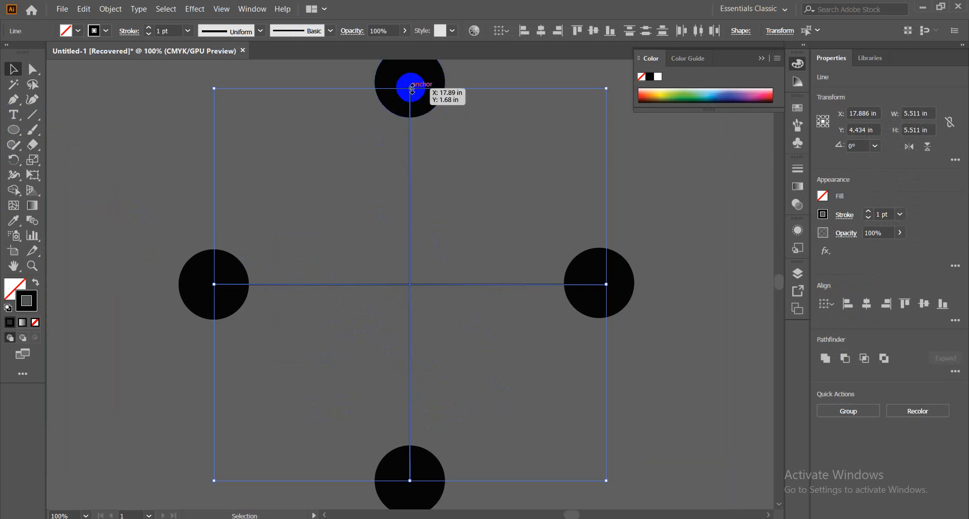
left_click_drag(410, 87, 395, 191)
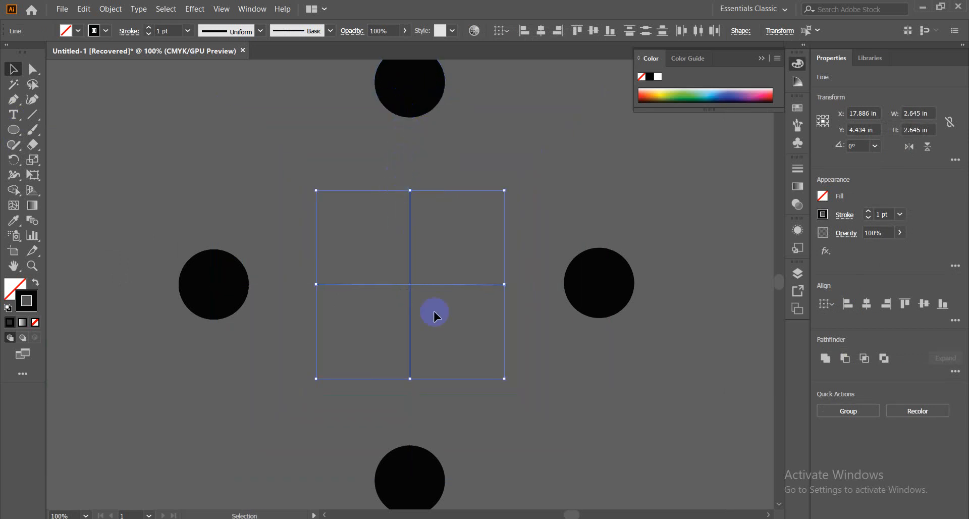
left_click(554, 414)
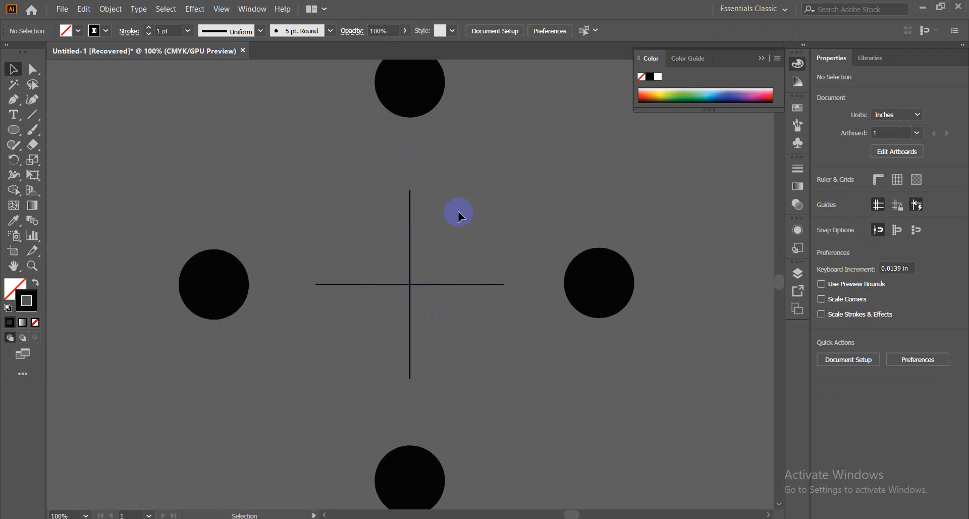
Step: Set the stroke weight of both crossed lines to 8 pt
left_click_drag(350, 261, 325, 303)
left_click(468, 317)
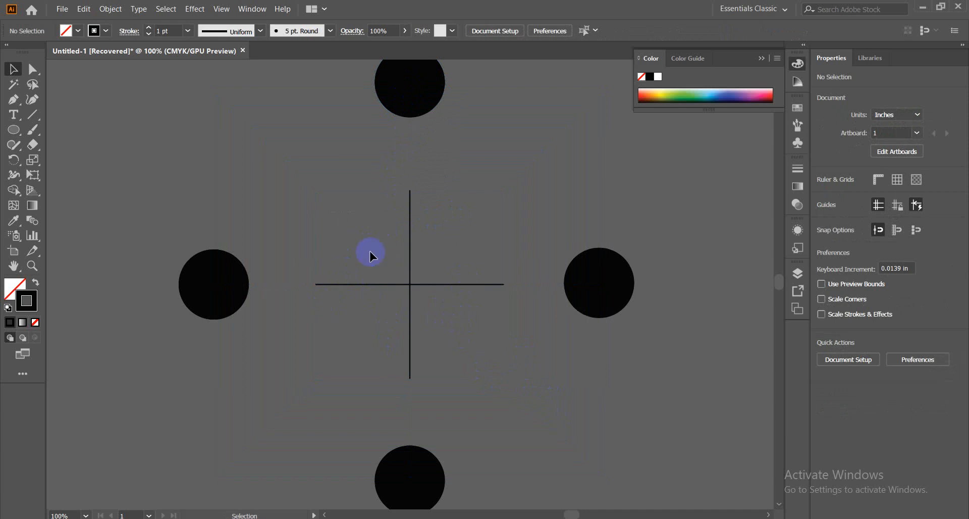
left_click_drag(372, 253, 426, 330)
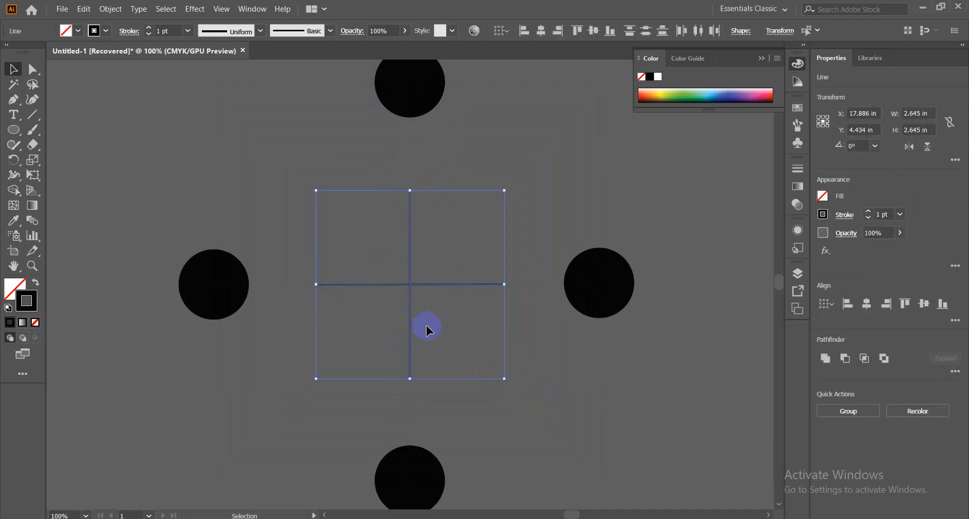
left_click(149, 27)
left_click(149, 28)
left_click(149, 27)
left_click(148, 28)
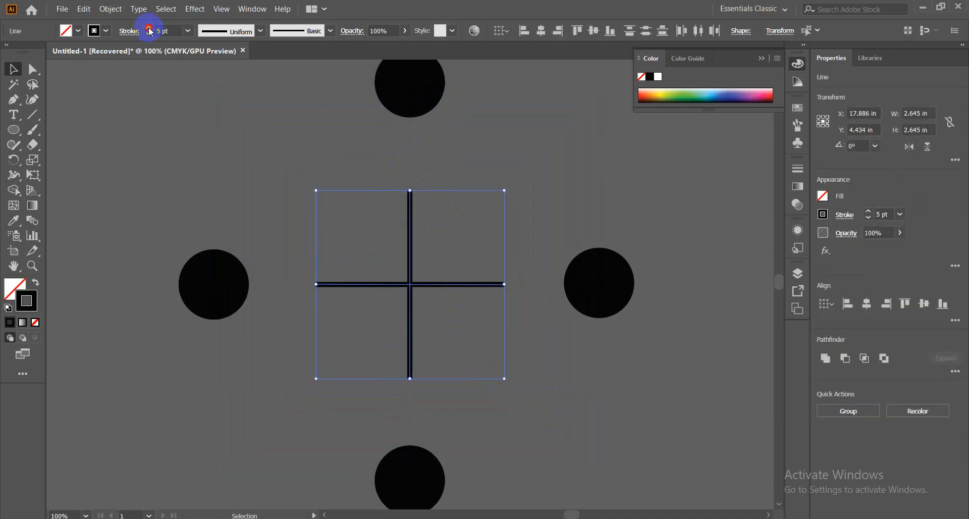
left_click(148, 28)
left_click(148, 27)
left_click(149, 28)
left_click(605, 386)
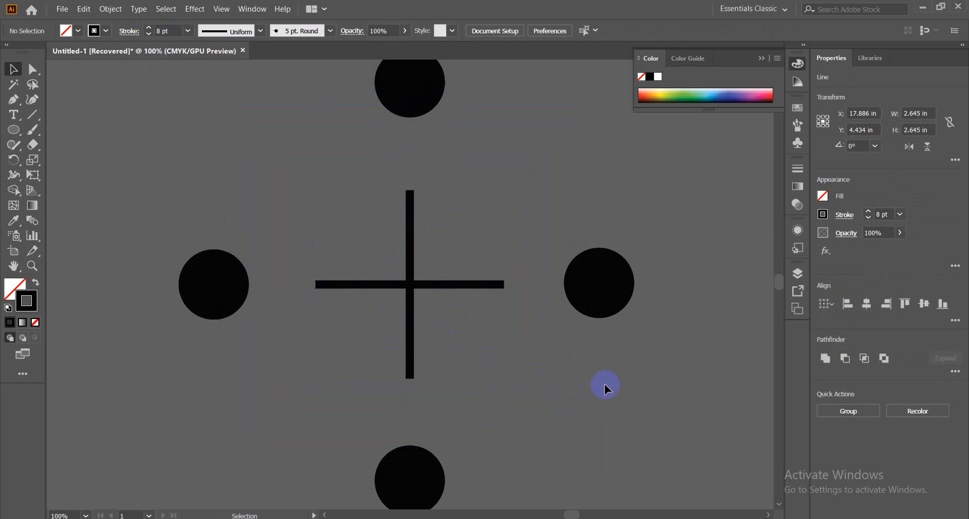
Step: Try the triangular tapered width profile on both crossed lines
left_click_drag(386, 231, 487, 380)
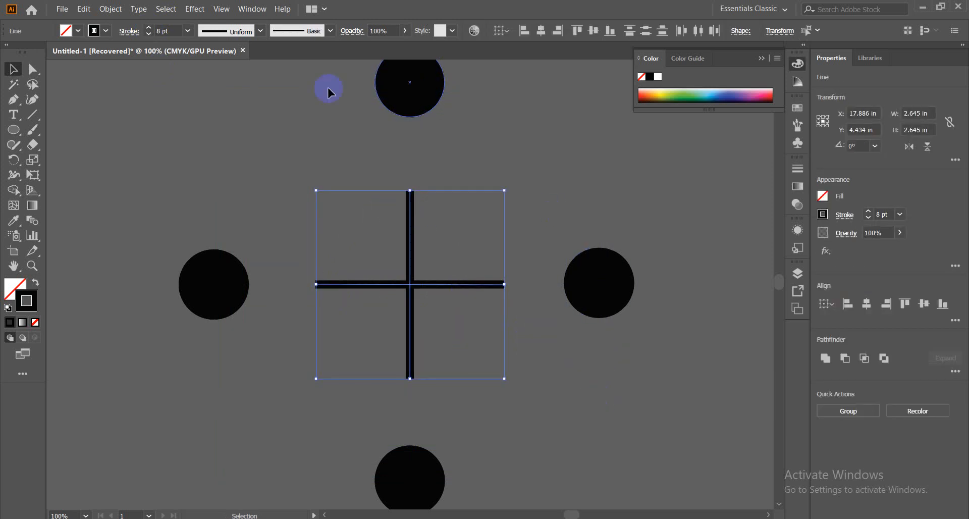
left_click(260, 31)
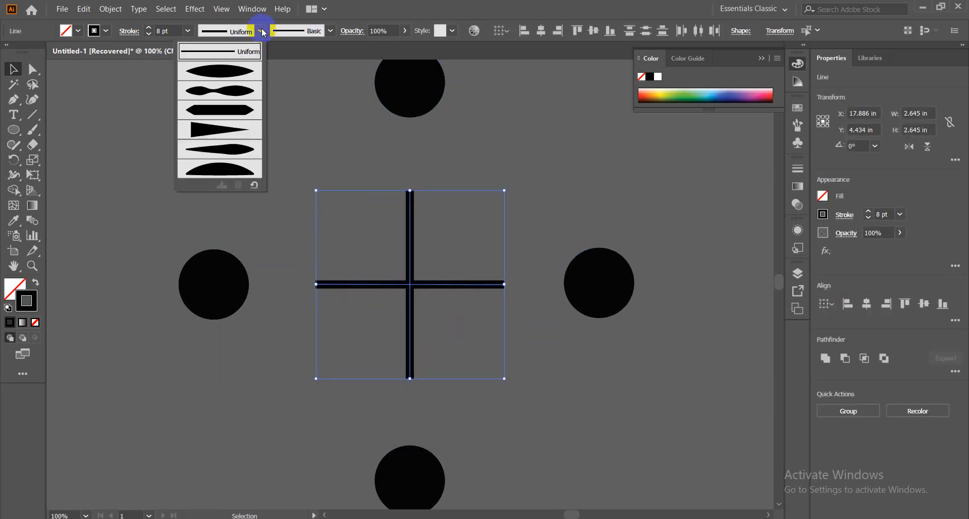
left_click(222, 129)
left_click(569, 359)
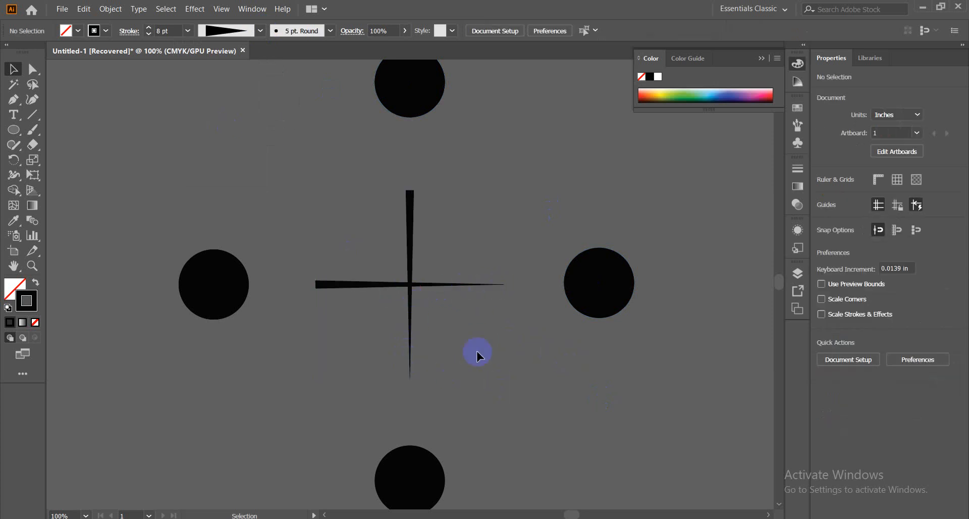
Step: Try the elliptical width profile, pointed at both ends, on both crossed lines
left_click_drag(444, 331, 395, 271)
left_click(260, 30)
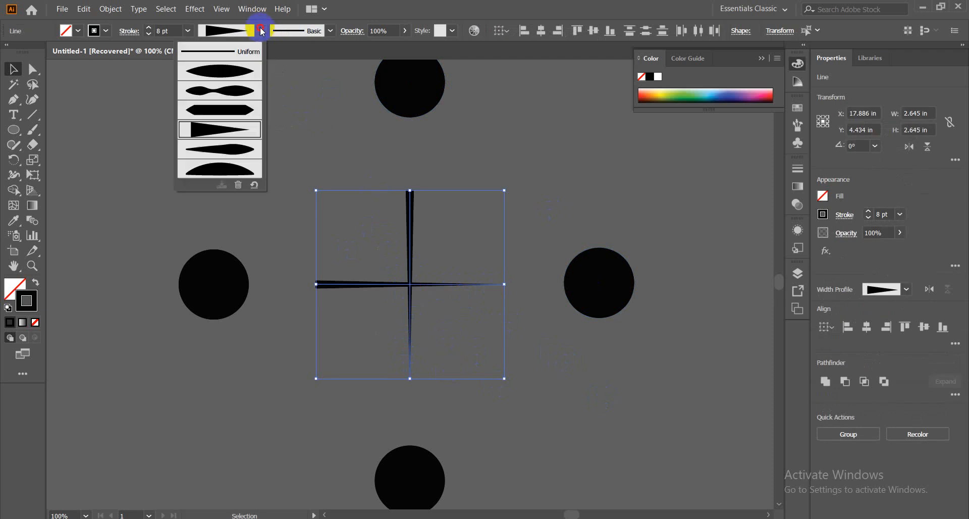
left_click(238, 75)
left_click(580, 360)
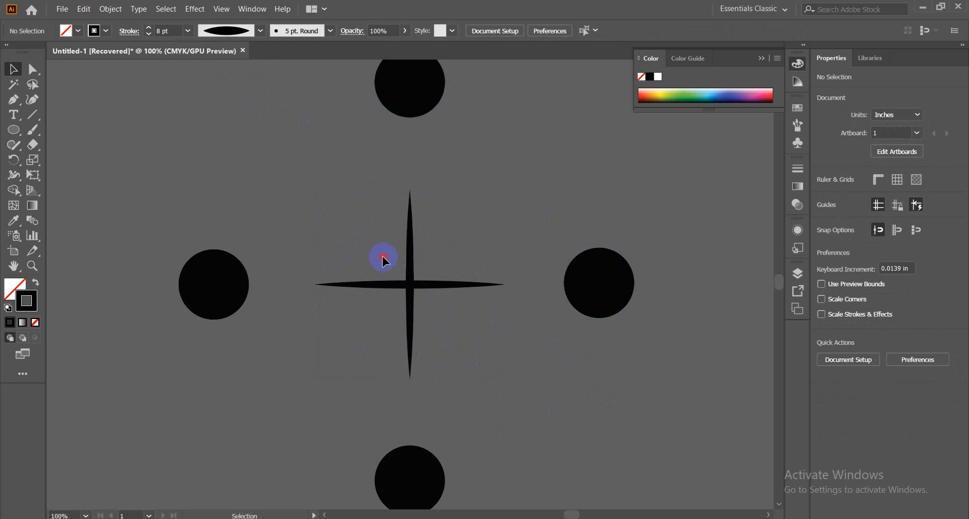
left_click_drag(382, 257, 466, 375)
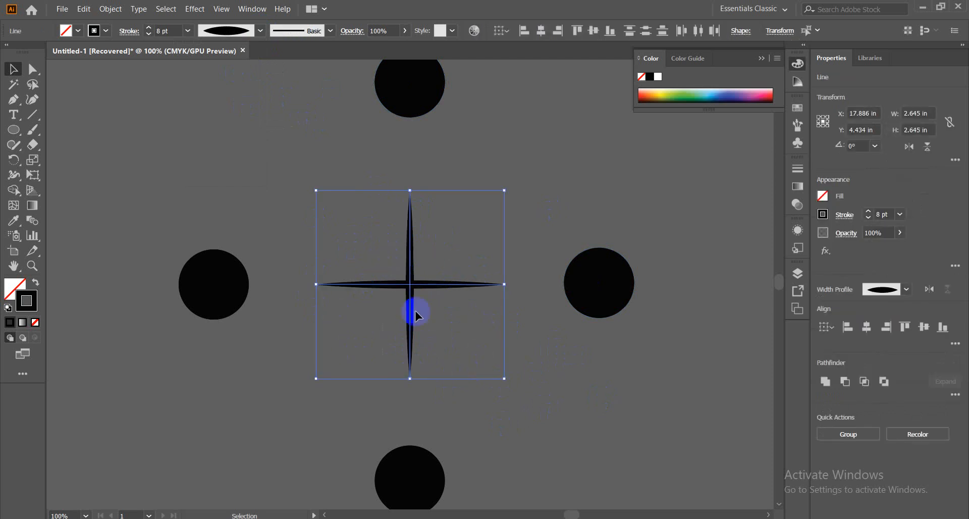
left_click(607, 377)
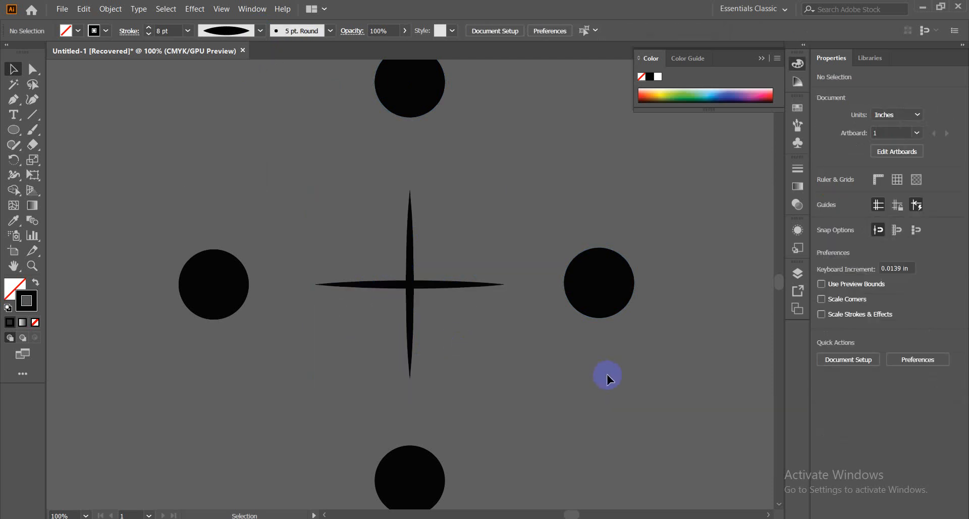
Step: Give both crossed lines the triangular width profile that narrows to a point at one end, after trying the teardrop-shaped one
left_click_drag(376, 243, 435, 338)
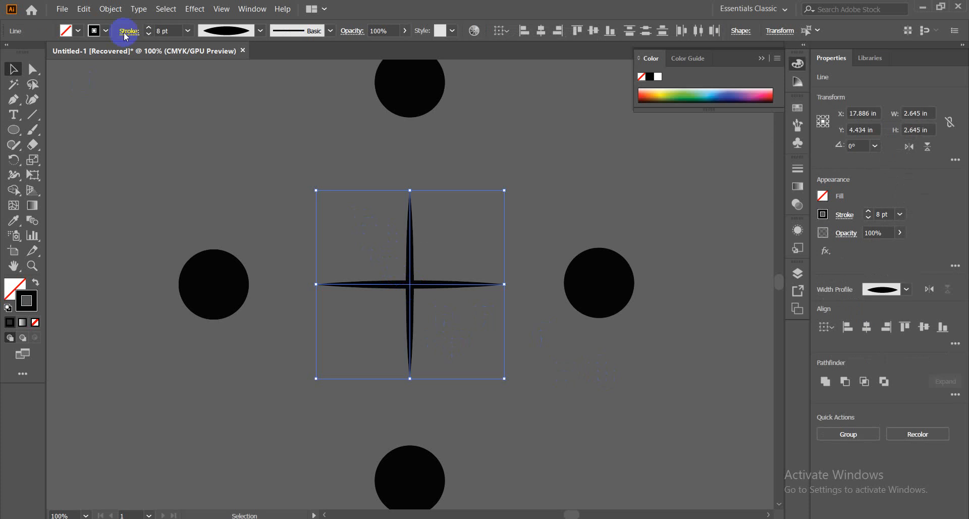
left_click(260, 30)
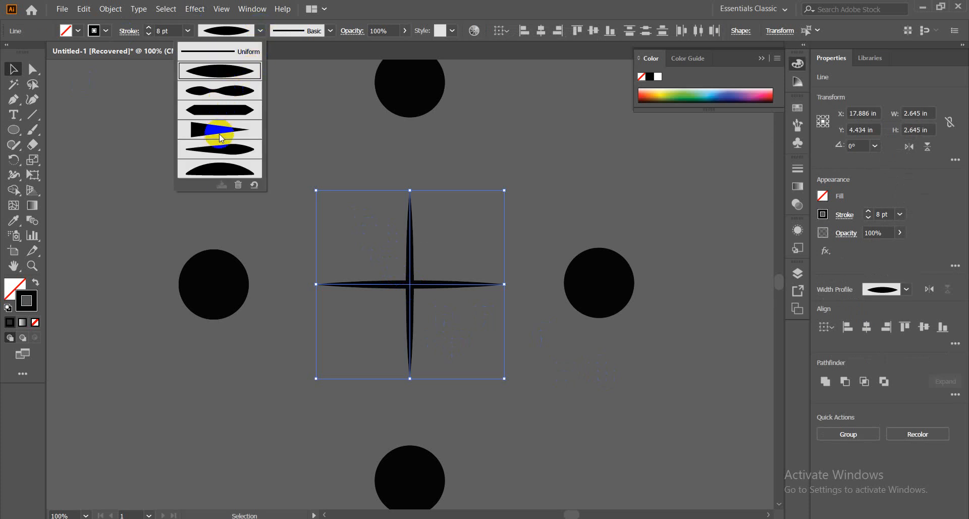
left_click(224, 149)
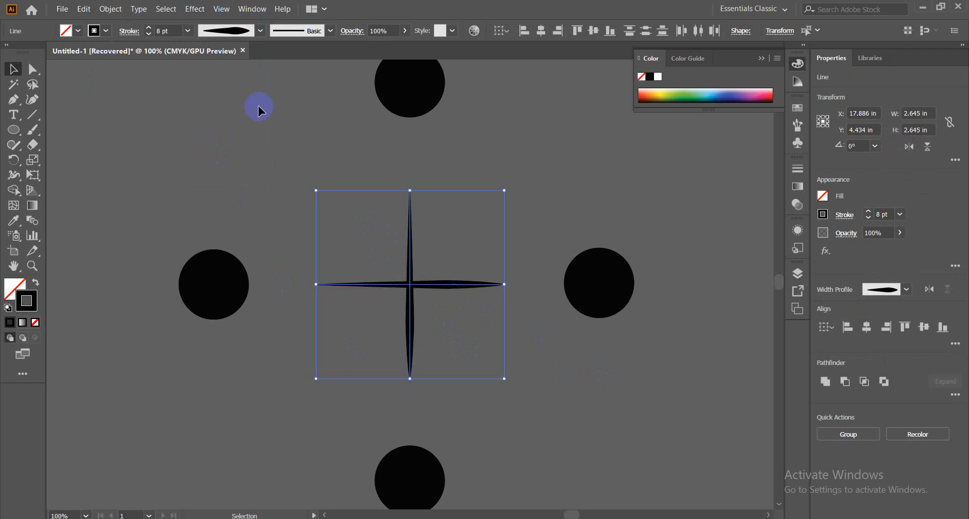
left_click(261, 31)
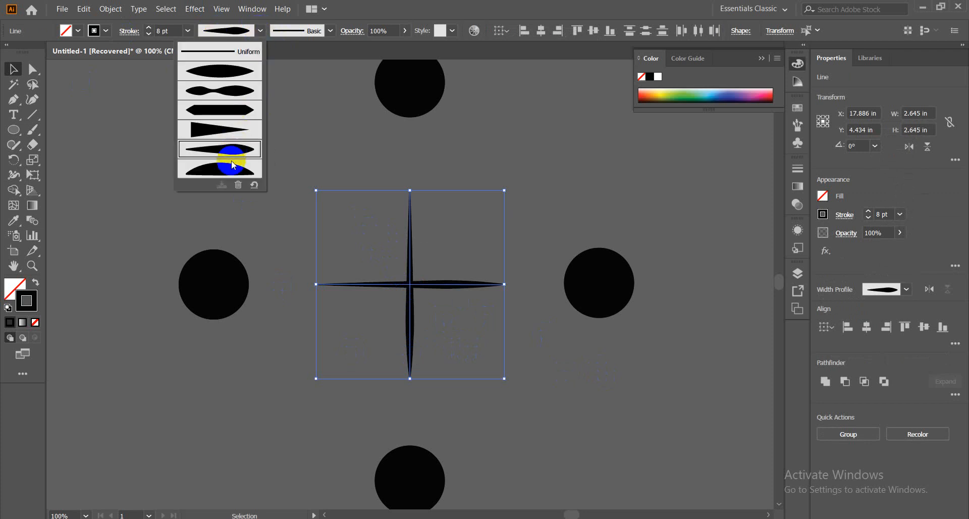
left_click(222, 127)
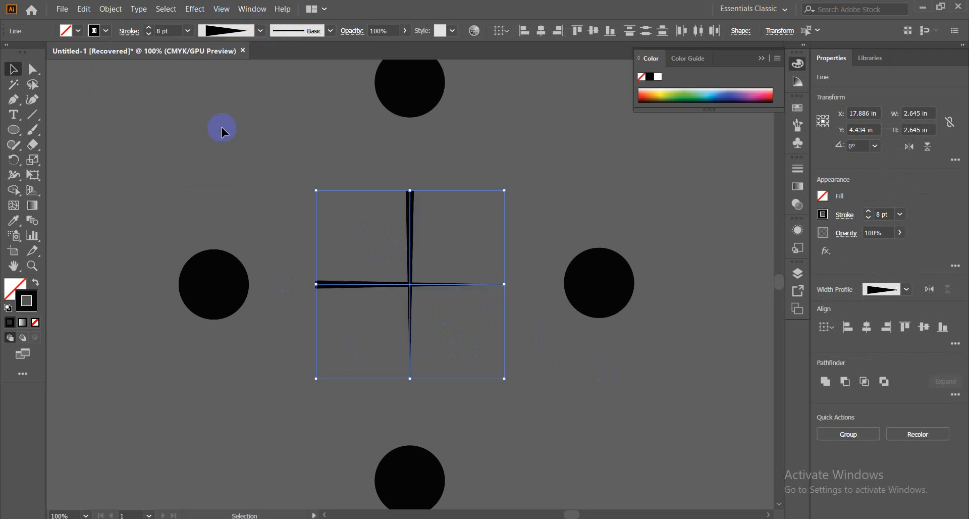
left_click(565, 364)
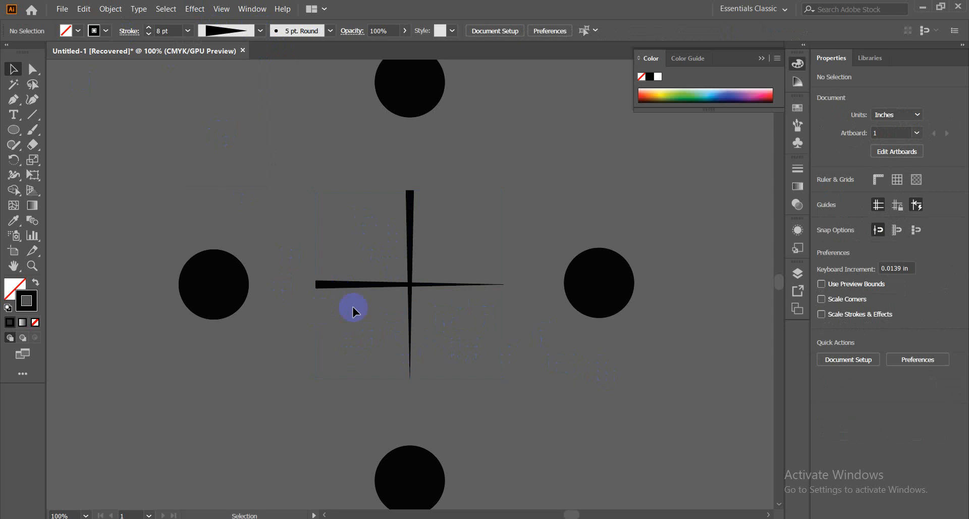
Step: Shorten both lines from their thick ends to the crossing point, forming two clock hands about 1.32 in long
left_click(318, 285)
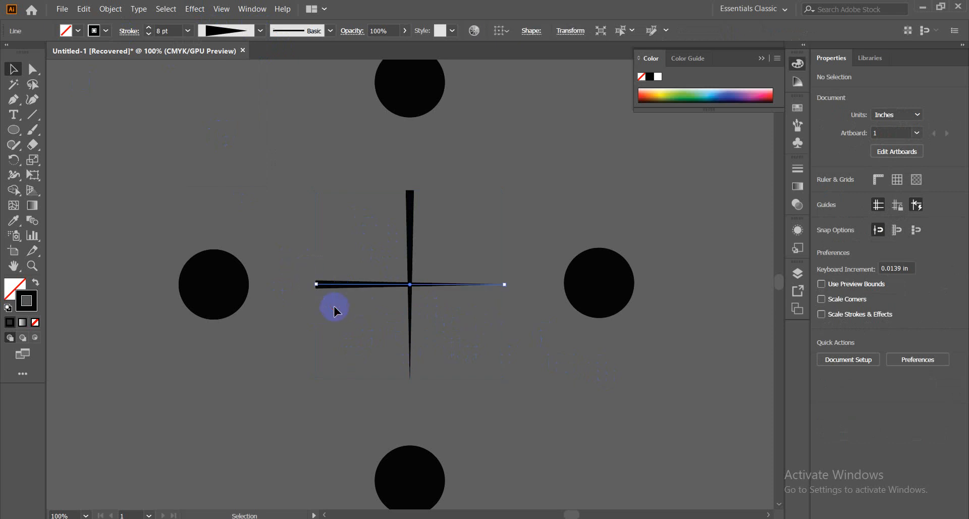
left_click_drag(318, 286, 410, 285)
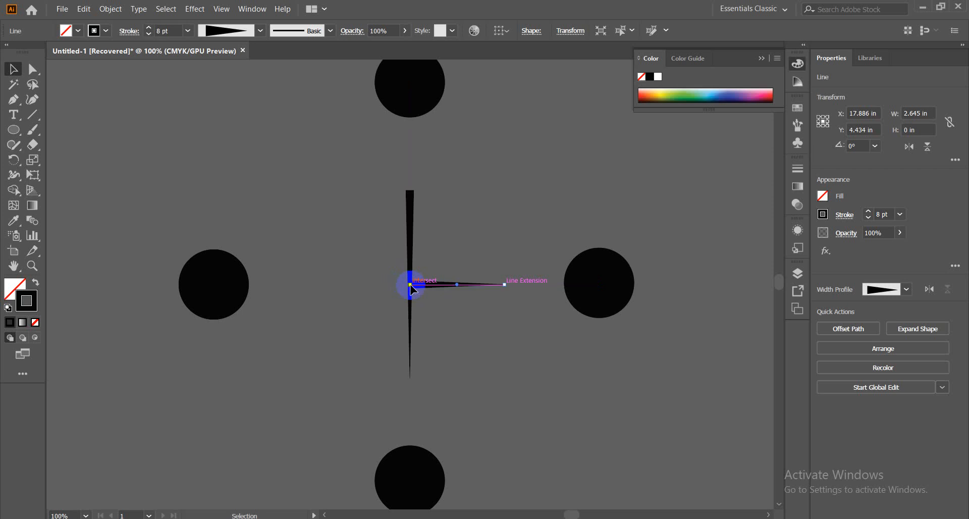
left_click(519, 353)
left_click(410, 193)
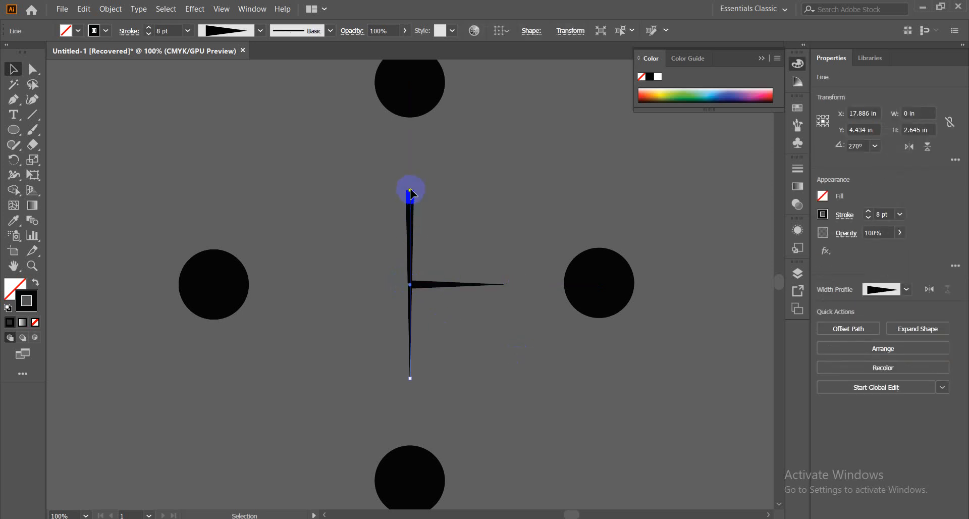
left_click_drag(410, 190, 412, 285)
left_click(480, 326)
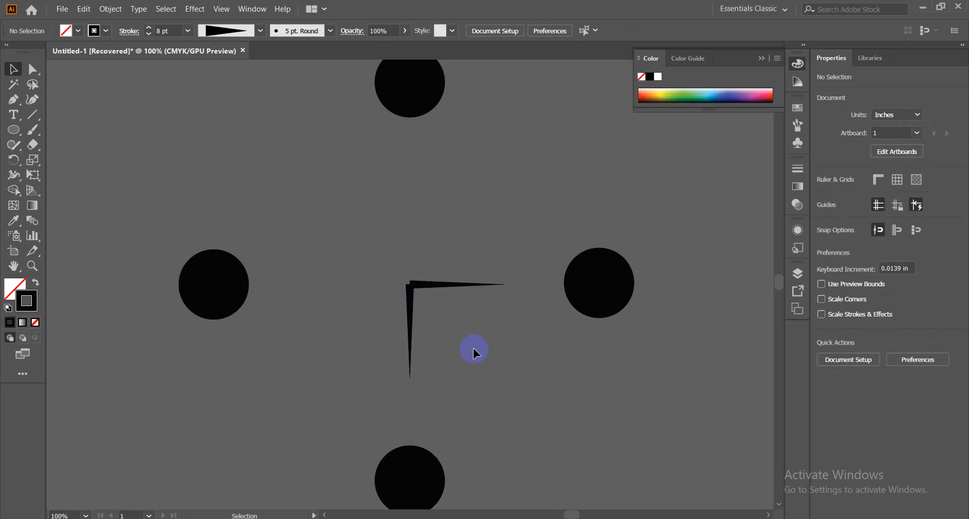
Step: Draw a circle about 0.17 in across over the joint of the two hands and fill it black without a stroke
key("ctrl+equal")
key("ctrl+equal")
key("ctrl+equal")
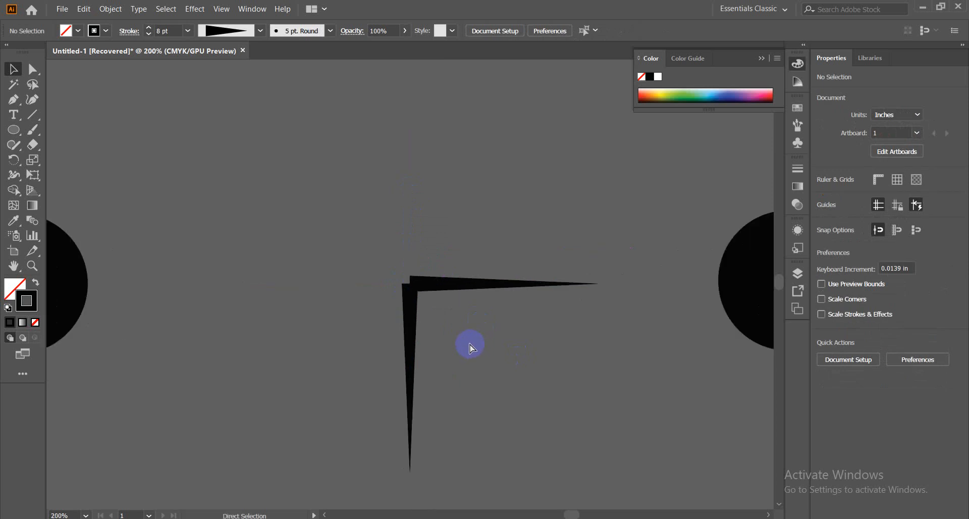
left_click_drag(5, 135, 59, 161)
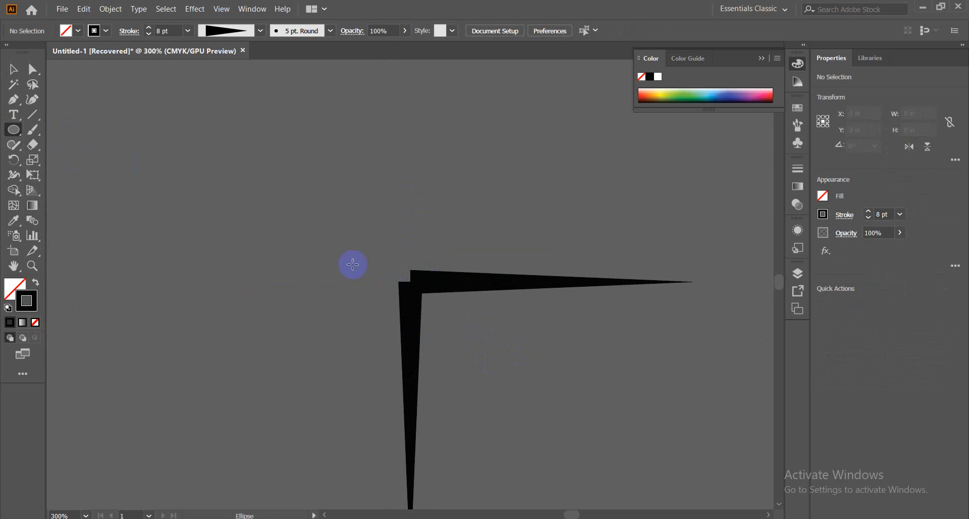
left_click_drag(408, 276, 415, 293)
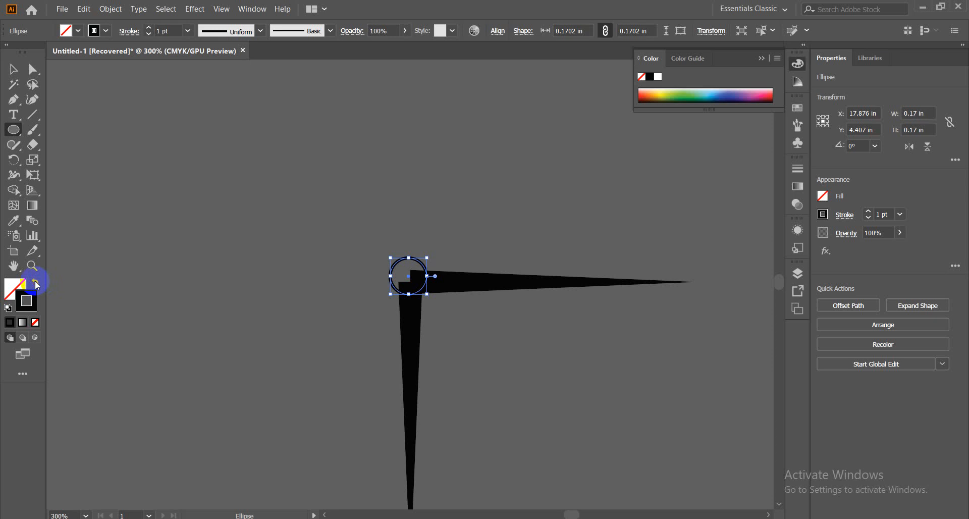
left_click(36, 283)
left_click(13, 69)
left_click(515, 408)
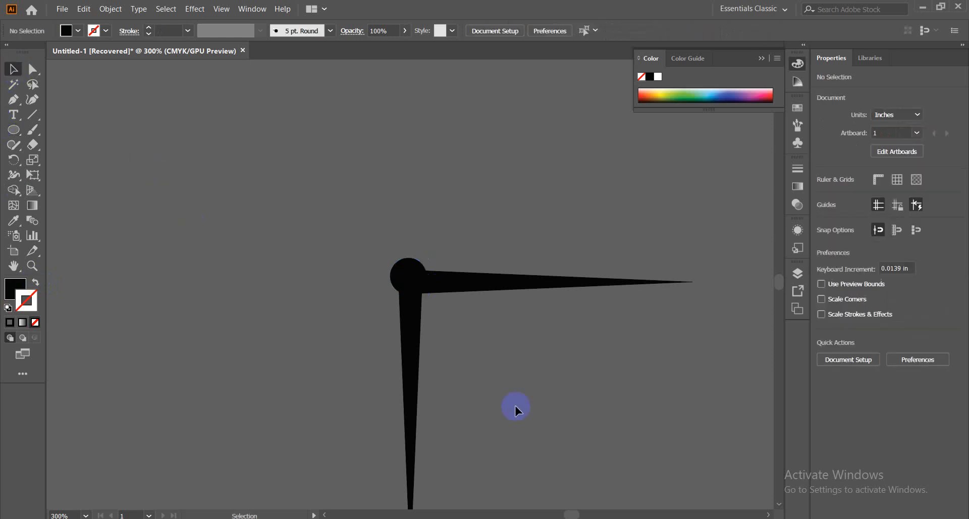
Step: Lengthen the vertical clock hand downward so its tip ends just above the lower circle
key("ctrl+minus")
key("ctrl+minus")
key("ctrl+minus")
key("ctrl+minus")
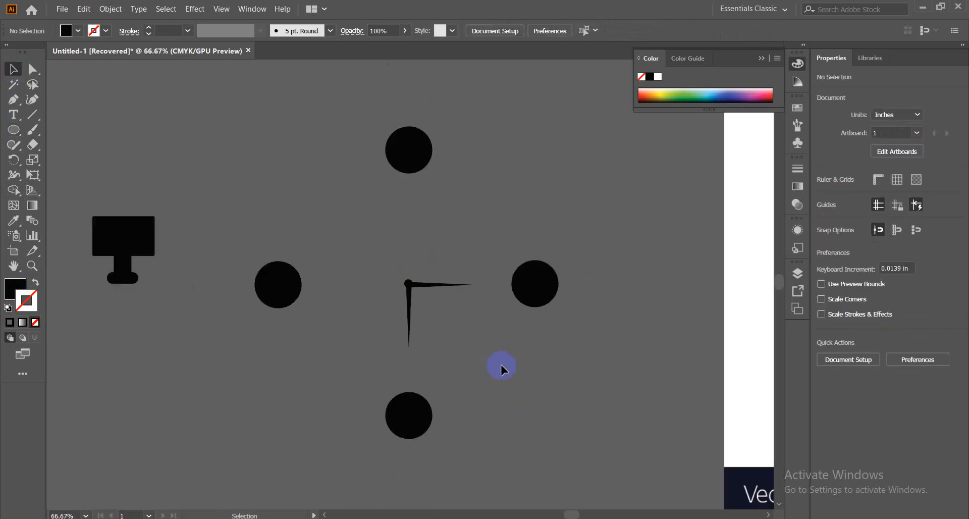
left_click(409, 340)
left_click(469, 345)
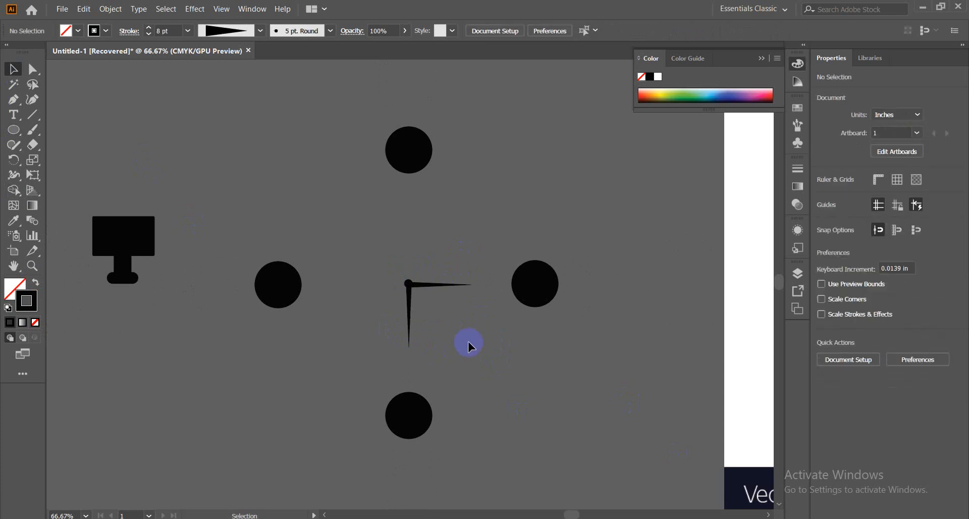
left_click_drag(476, 253, 451, 301)
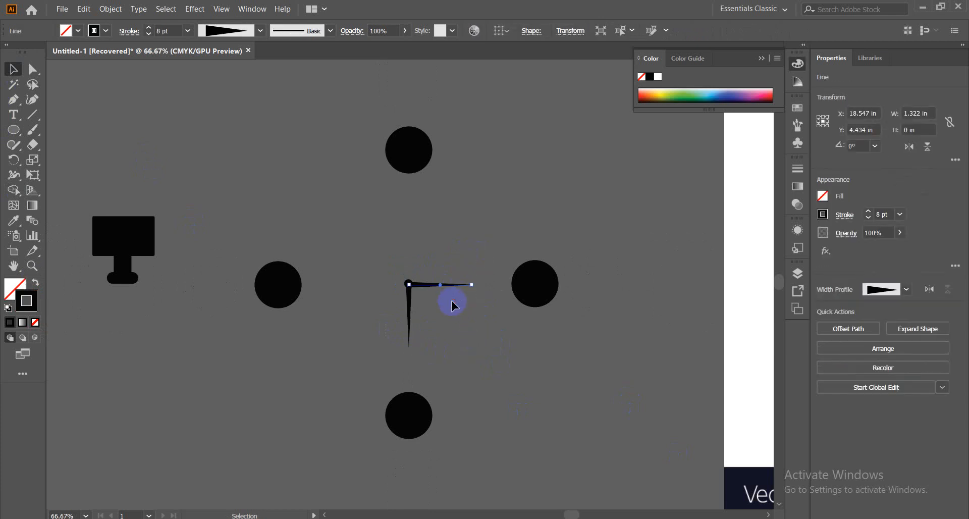
left_click(375, 319)
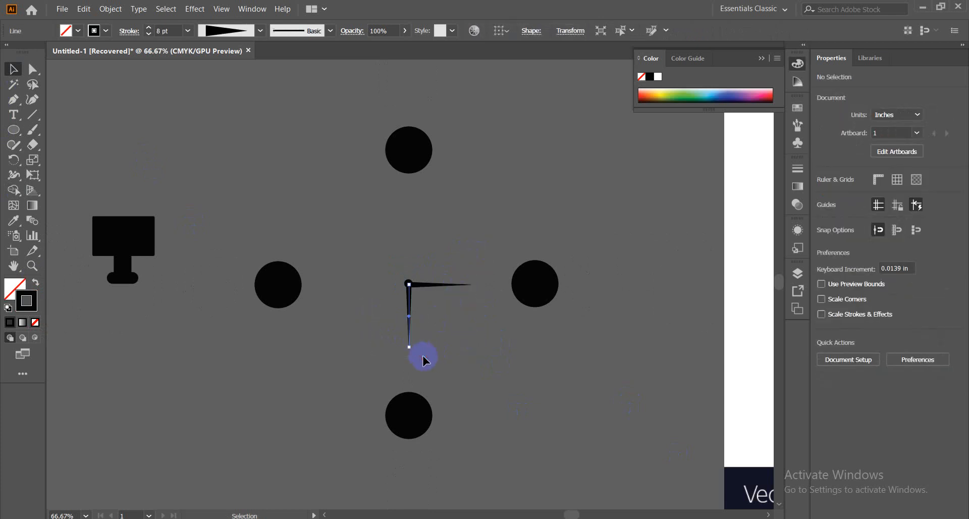
left_click(408, 349)
left_click_drag(410, 352, 409, 369)
left_click(468, 234)
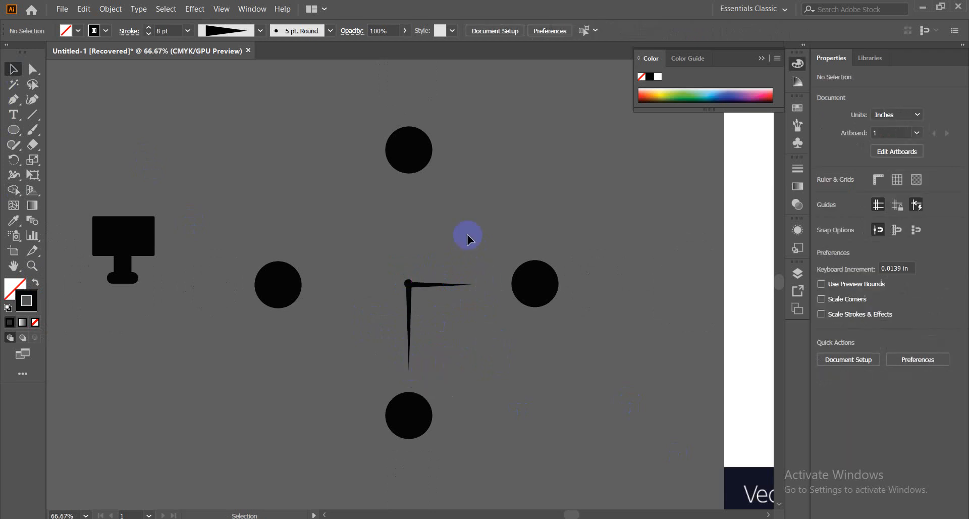
Step: Select both clock hands together with the small circle at their joint
left_click(471, 287)
left_click(451, 324)
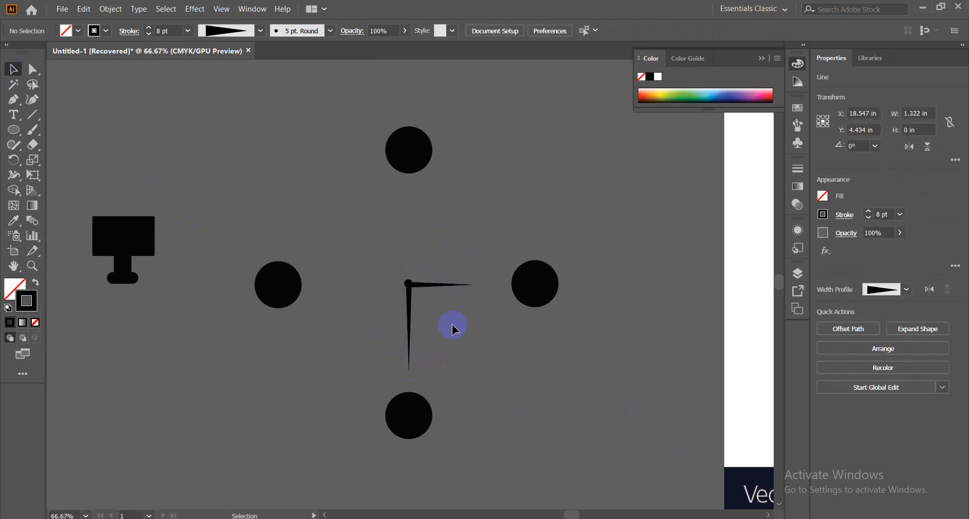
left_click_drag(392, 259, 429, 333)
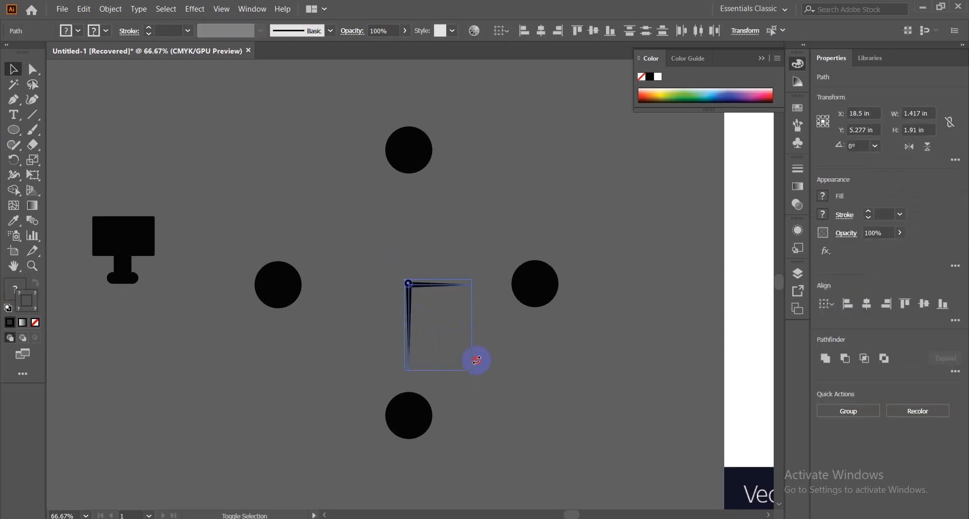
left_click_drag(476, 360, 448, 255)
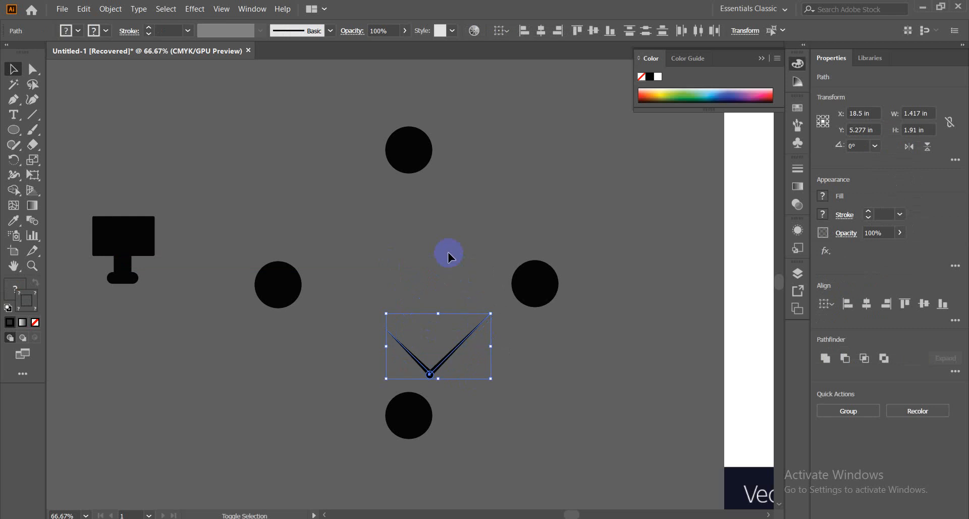
left_click_drag(431, 373, 408, 295)
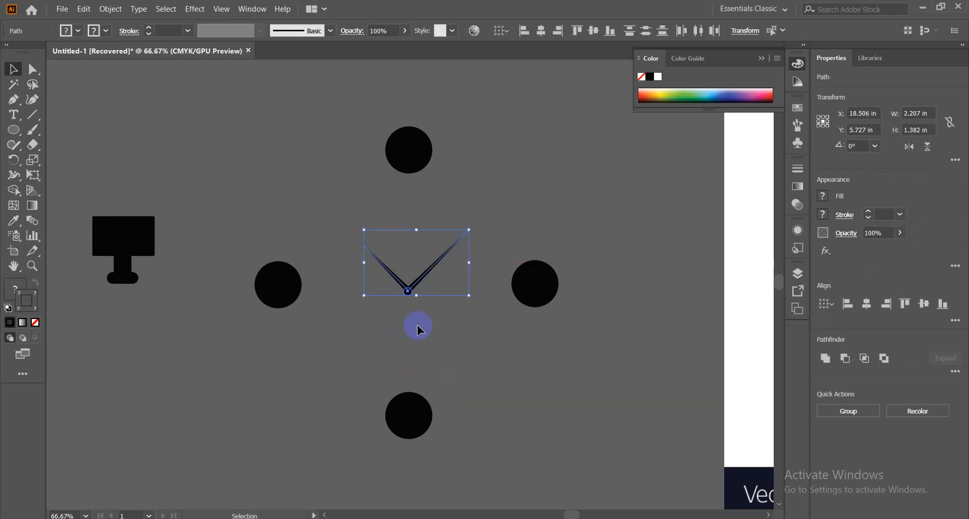
left_click(456, 379)
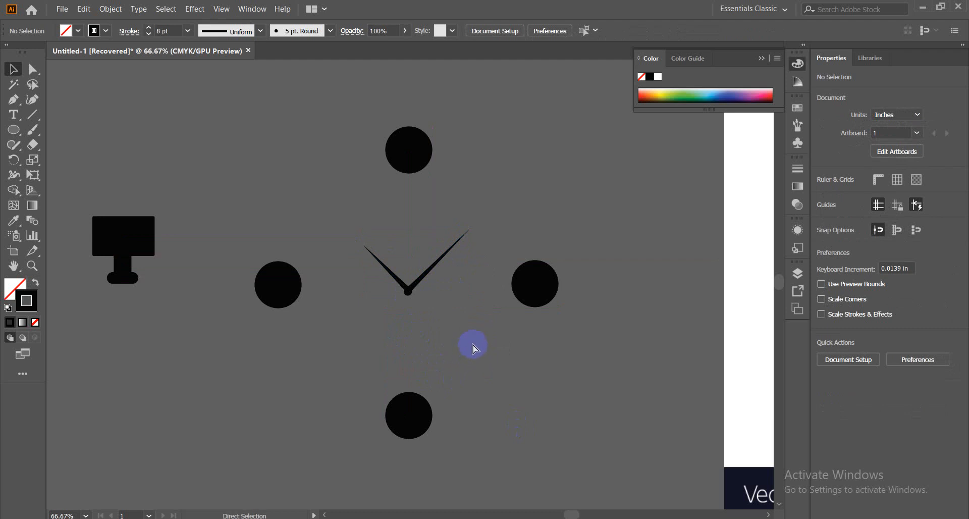
key("ctrl+z")
key("ctrl+z")
left_click(489, 349)
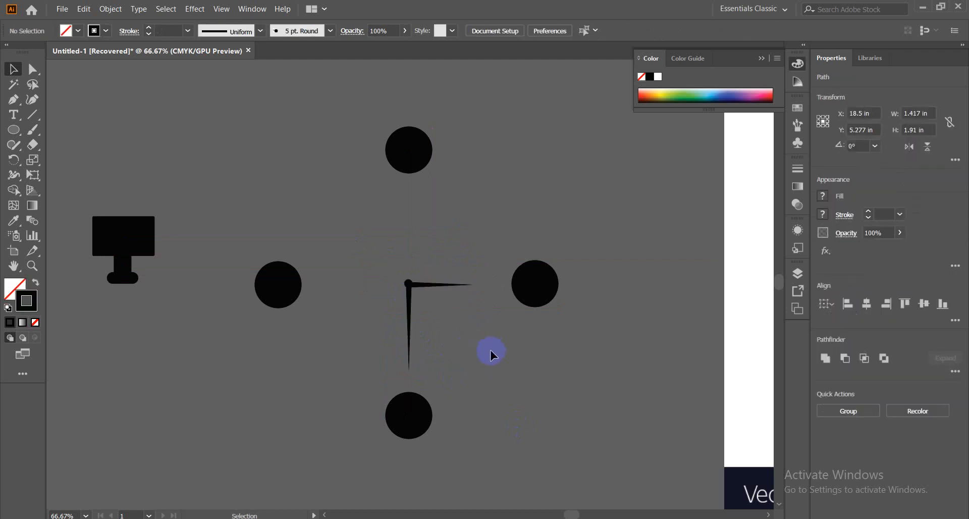
key("ctrl+z")
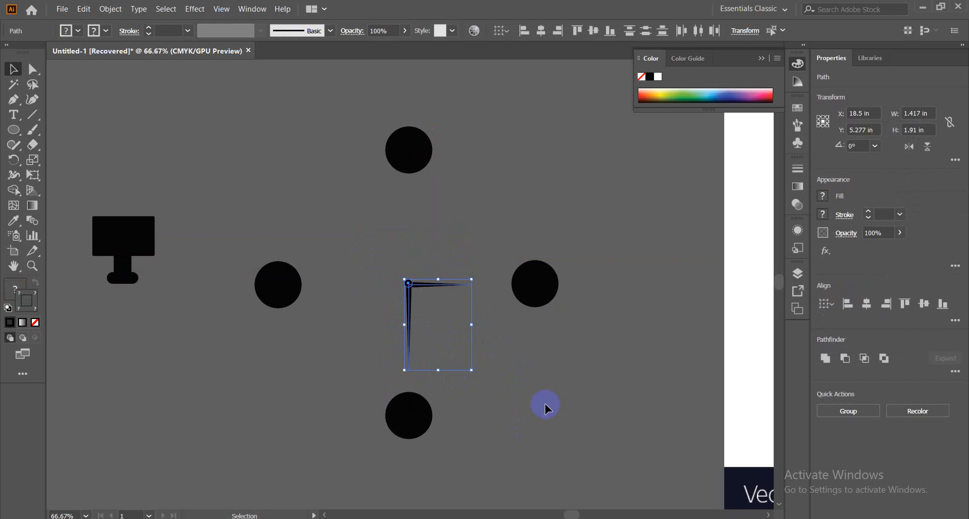
left_click(547, 404)
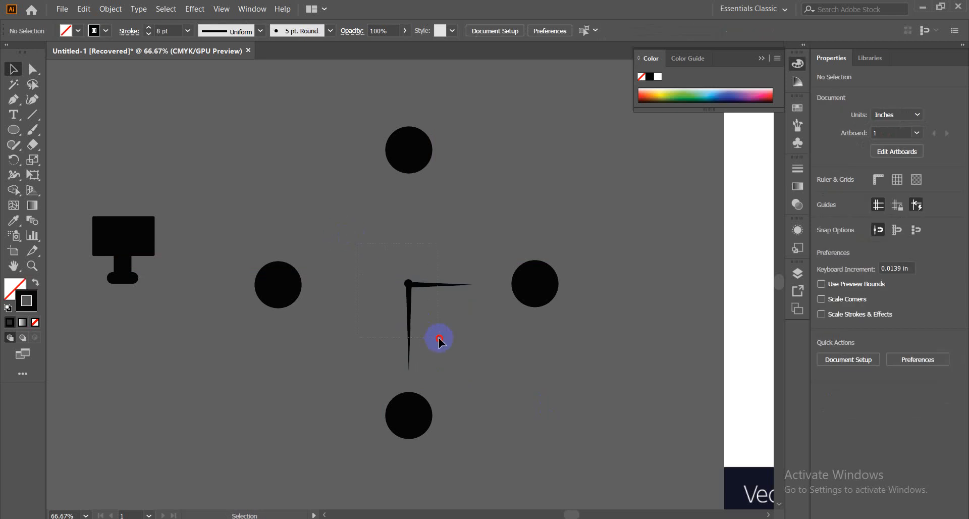
left_click(406, 281)
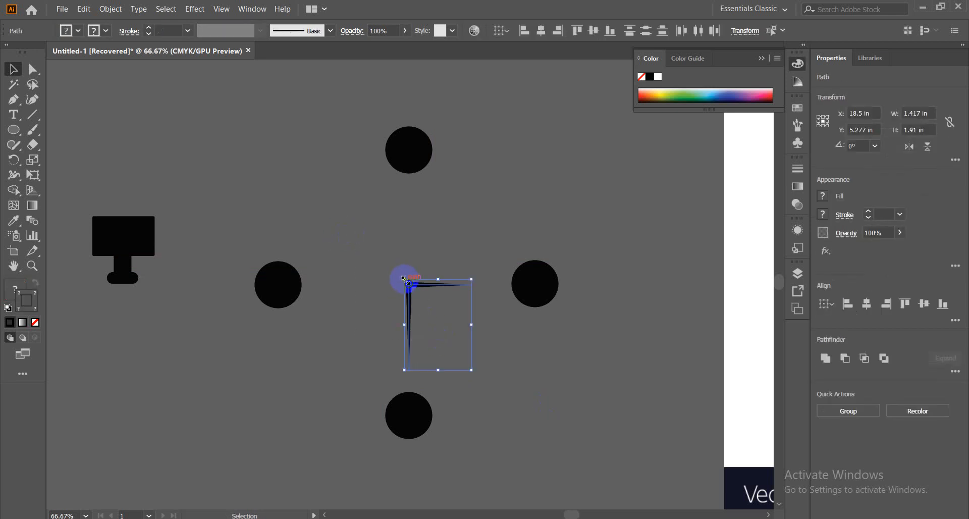
left_click_drag(403, 278, 393, 273)
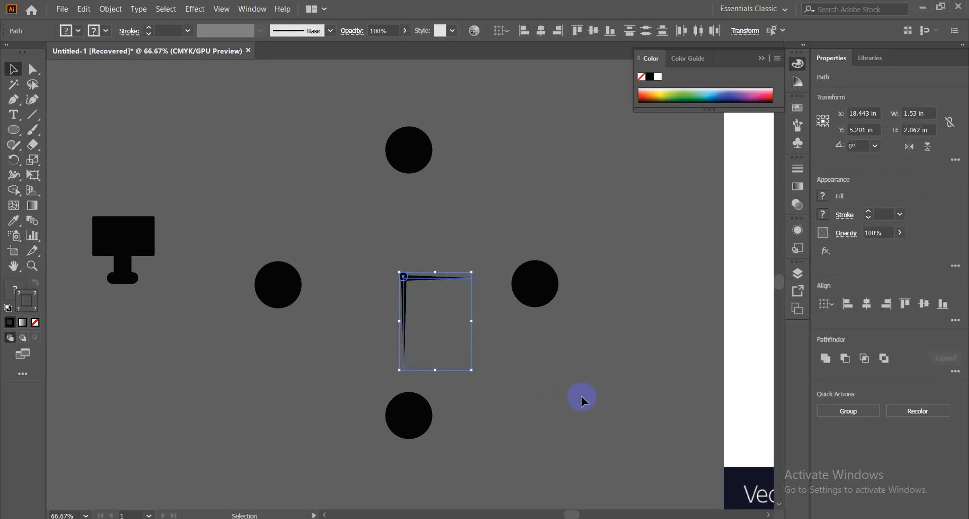
left_click(559, 396)
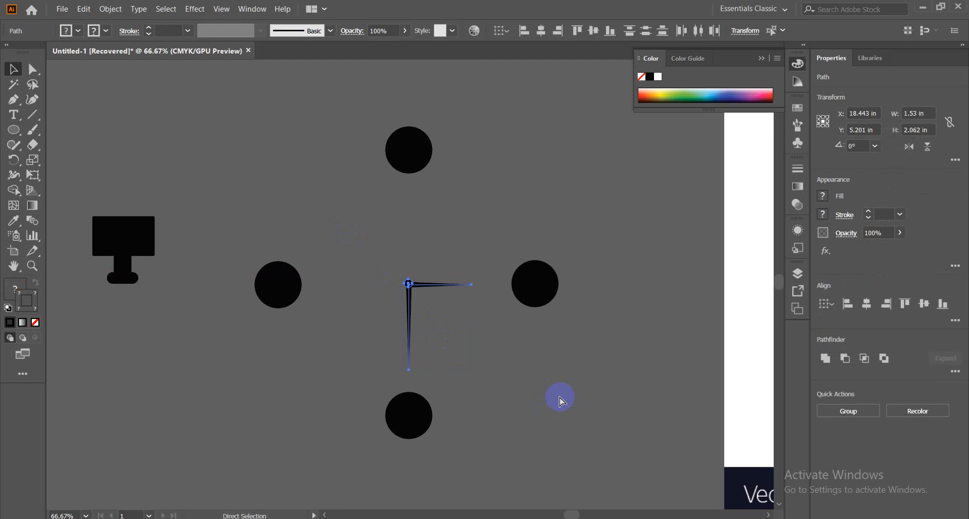
left_click(544, 291)
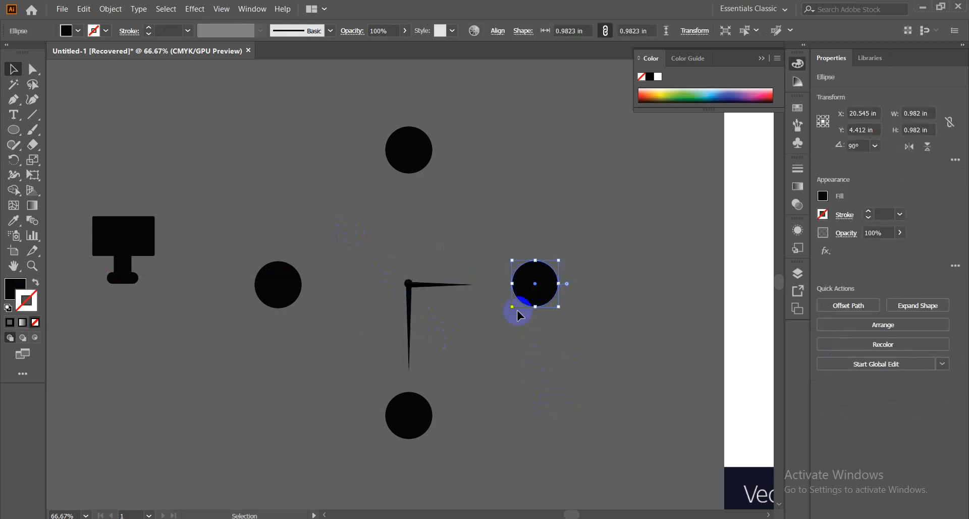
left_click(283, 289)
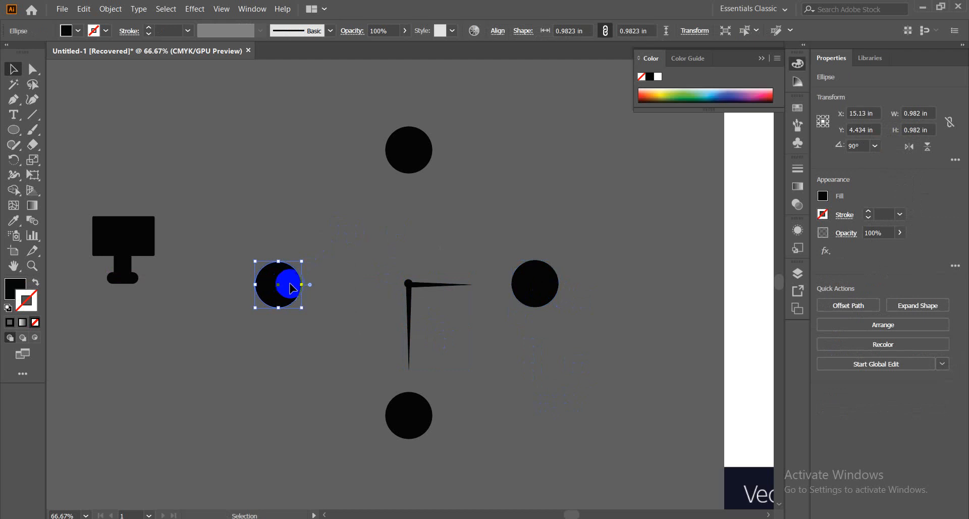
left_click(392, 271)
left_click(421, 306)
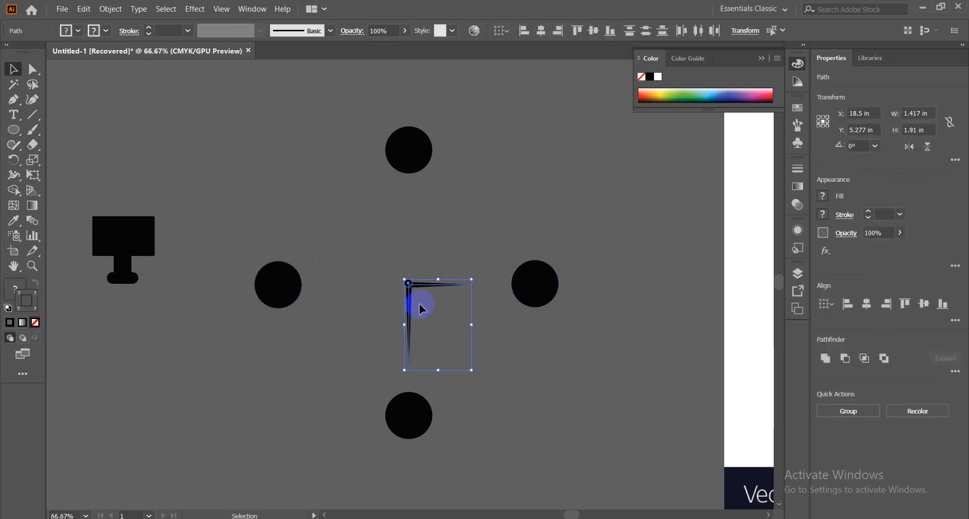
left_click(523, 333)
left_click_drag(377, 259, 435, 324)
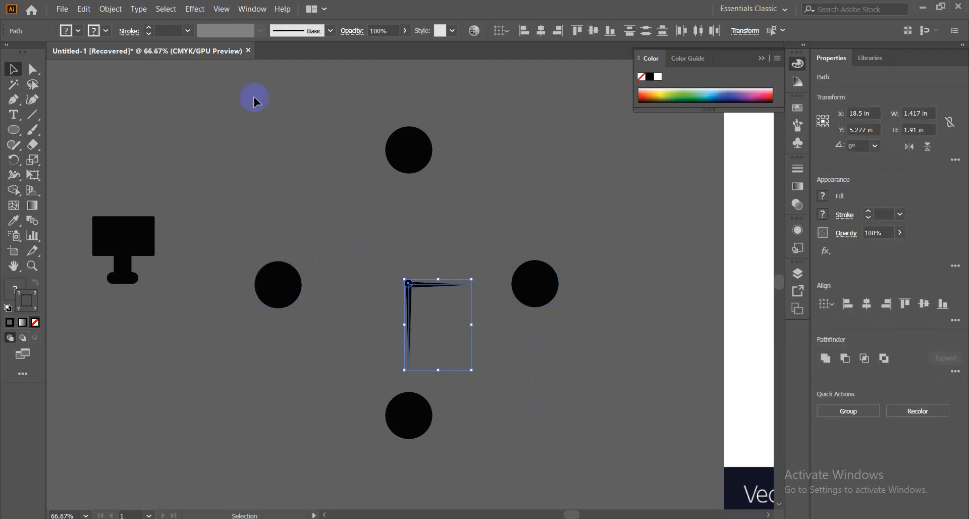
left_click(384, 254)
Step: Set the stroke weight of both clock hands to 10 pt
left_click(434, 284)
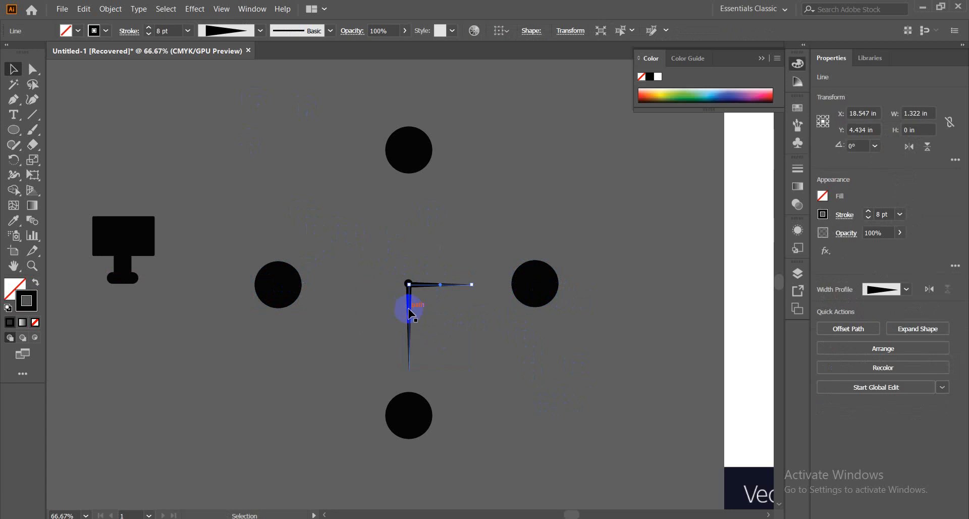
left_click(410, 313, "shift")
left_click(169, 31)
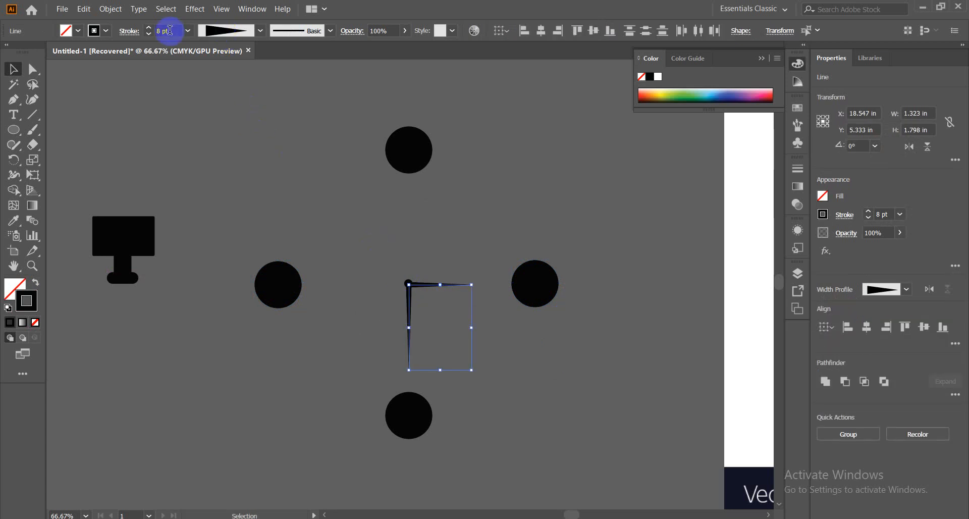
left_click(149, 29)
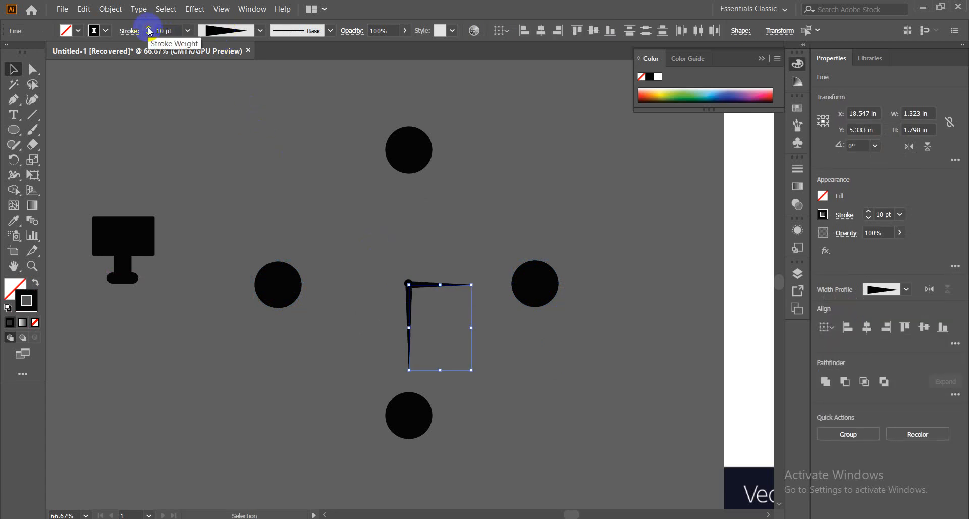
left_click(375, 250)
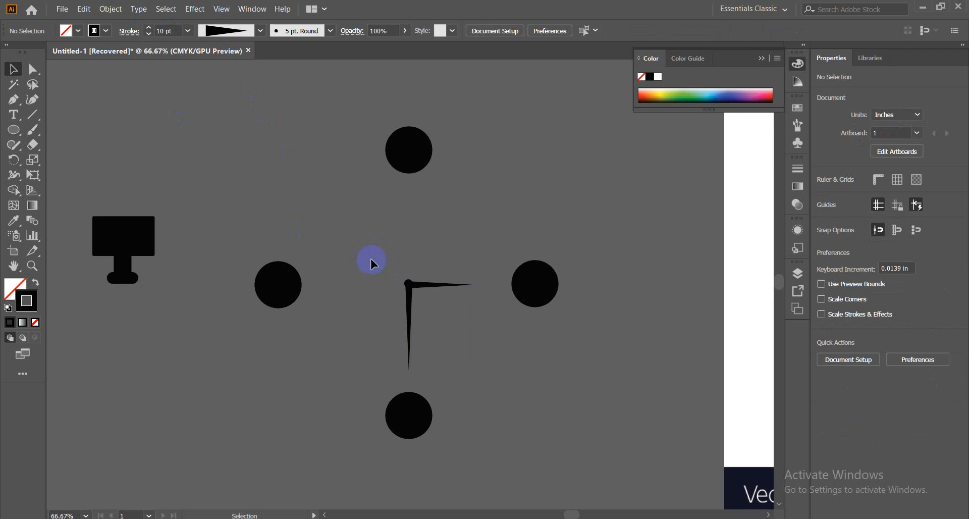
left_click(287, 283)
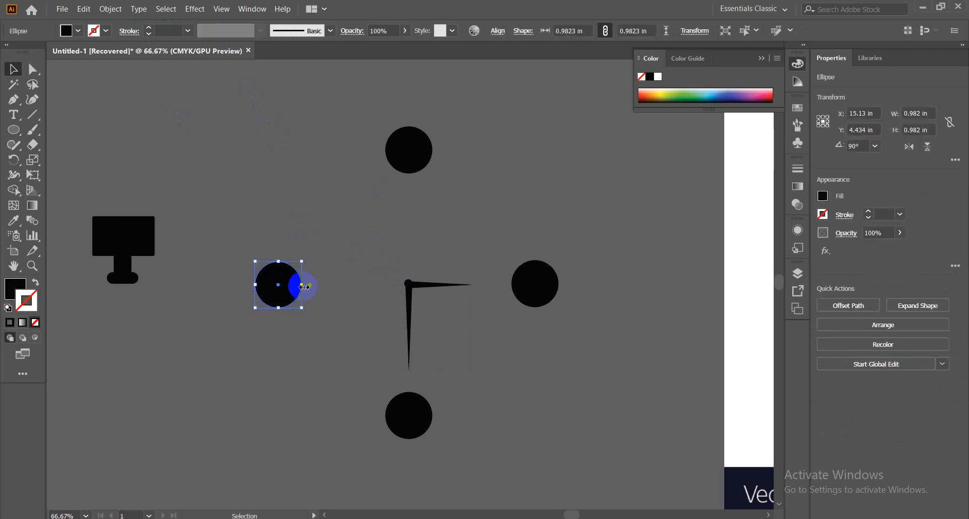
left_click(356, 153)
left_click_drag(260, 121, 530, 456)
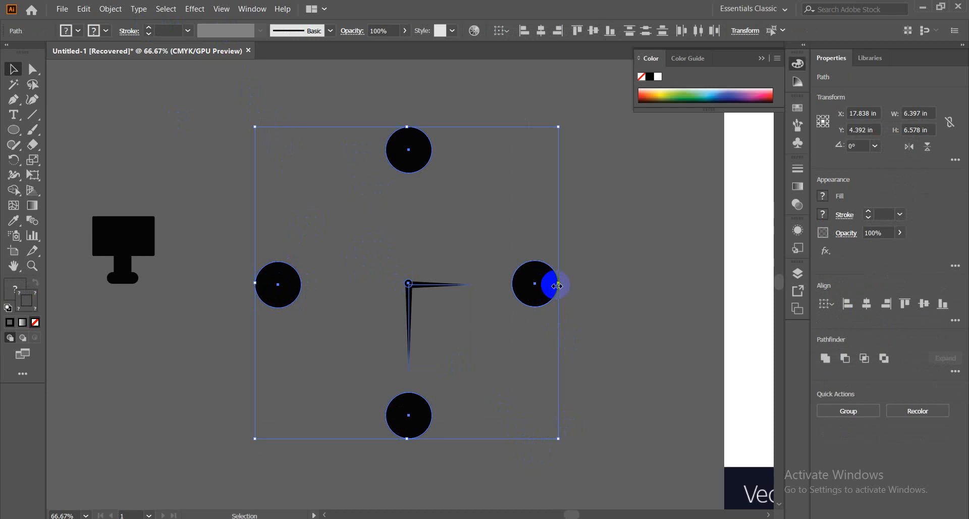
left_click_drag(559, 284, 479, 284)
left_click(583, 383)
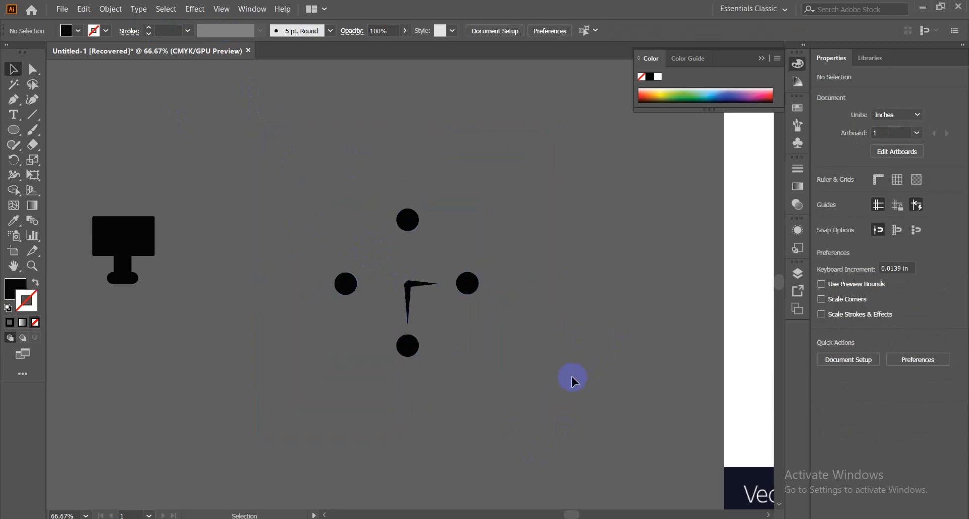
key("ctrl+z")
key("v")
left_click(641, 444)
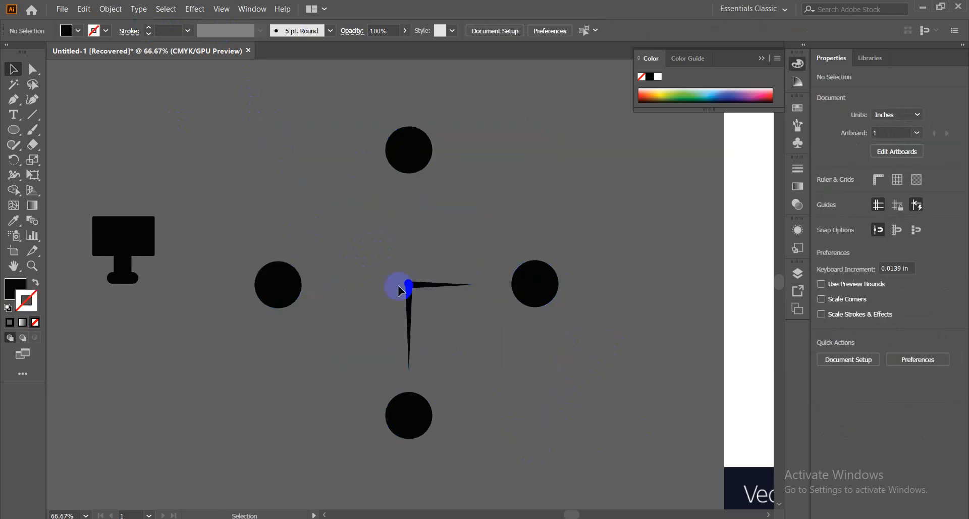
left_click(437, 331)
left_click(623, 401)
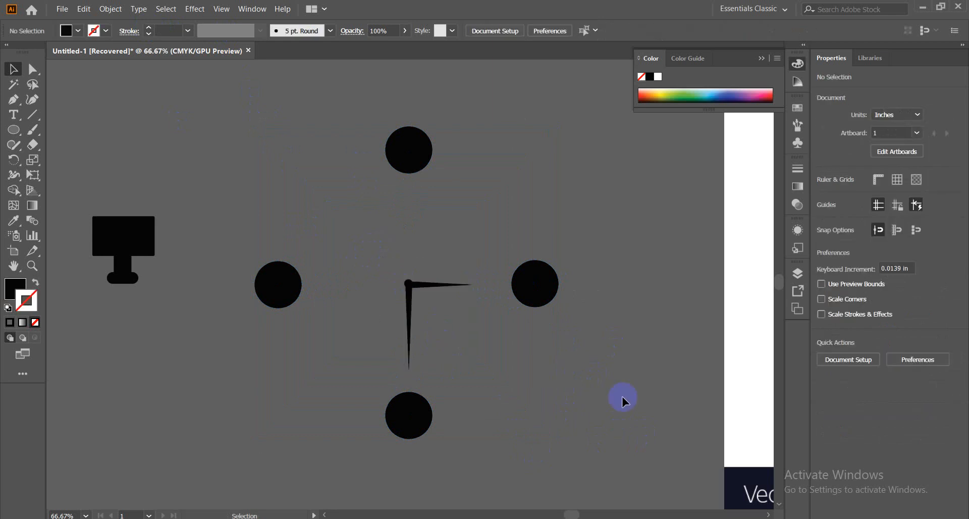
Step: Move the four hour dots and the clock hands together up into the empty area above the artboard and the 2021 image
key("ctrl+minus")
key("ctrl+minus")
key("ctrl+minus")
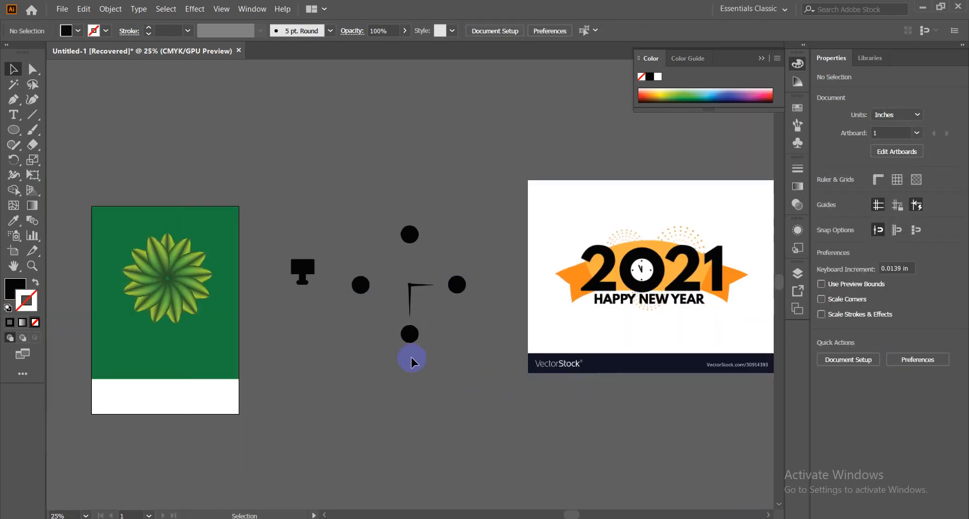
left_click_drag(454, 363, 458, 363)
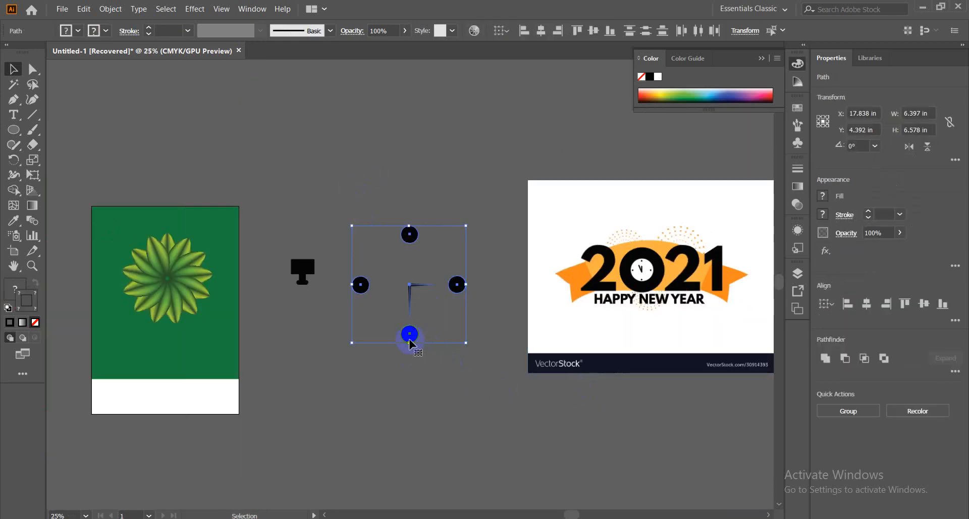
left_click_drag(409, 336, 404, 208)
scroll(465, 381, "up", 3)
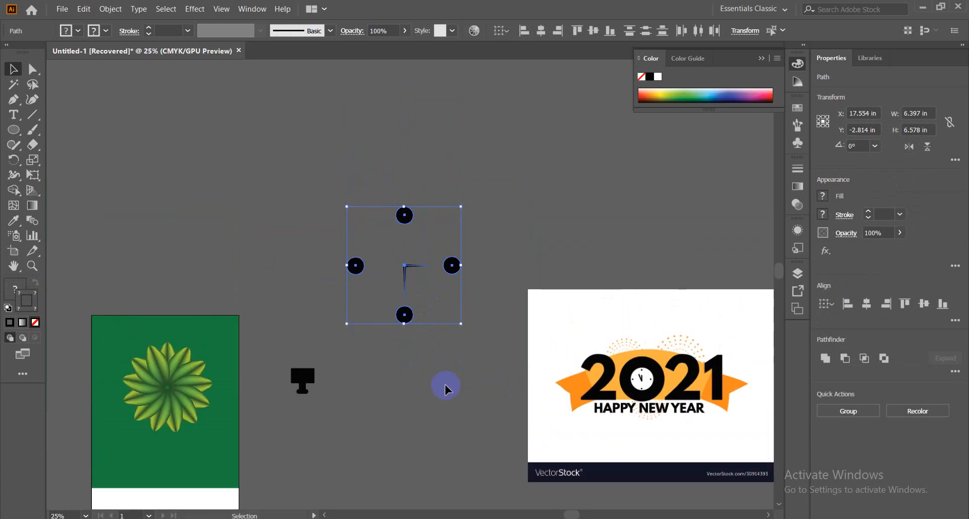
left_click_drag(403, 315, 399, 239)
scroll(426, 358, "up", 3)
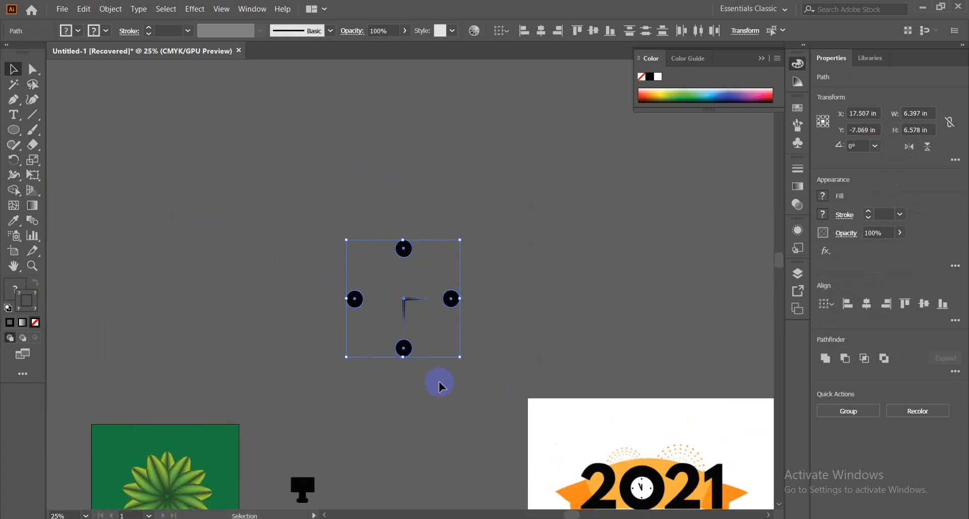
scroll(444, 433, "down", 3)
left_click_drag(402, 347, 403, 279)
left_click(403, 337)
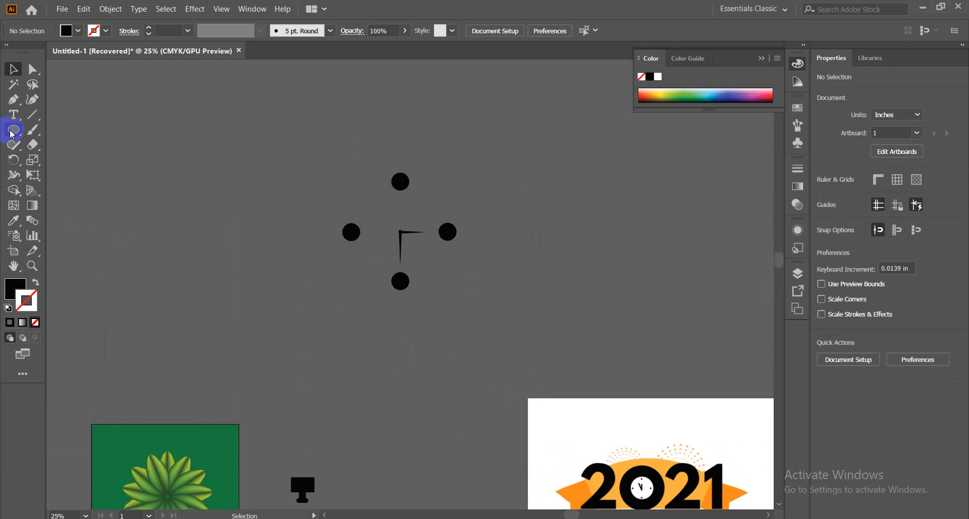
Step: Draw a circle about 7.72 in wide centred on the clock hands, with no fill and a 10 pt black stroke
left_click_drag(12, 134, 44, 164)
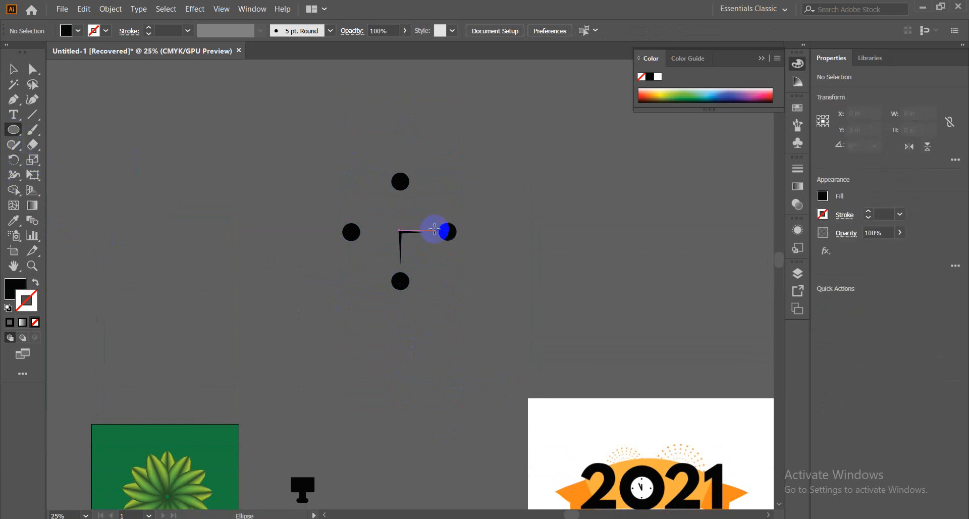
left_click_drag(400, 232, 416, 300)
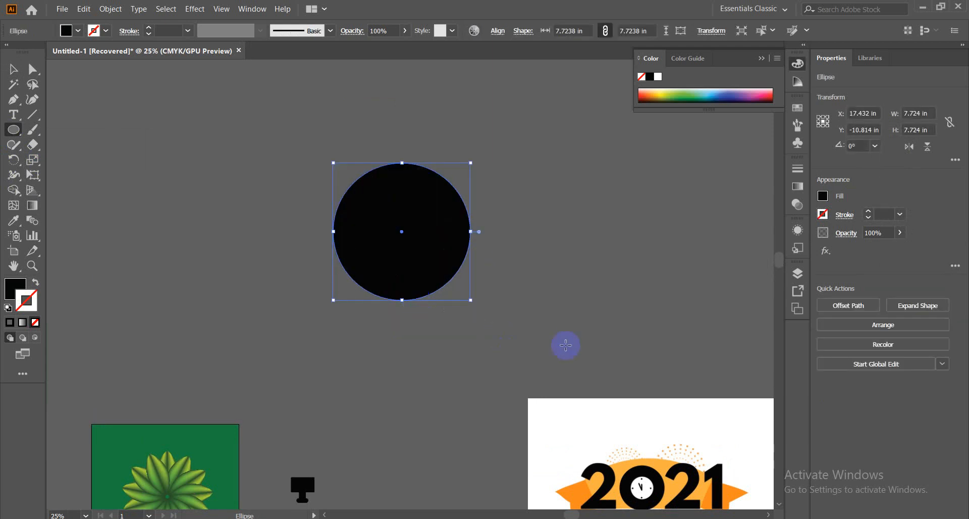
left_click(35, 279)
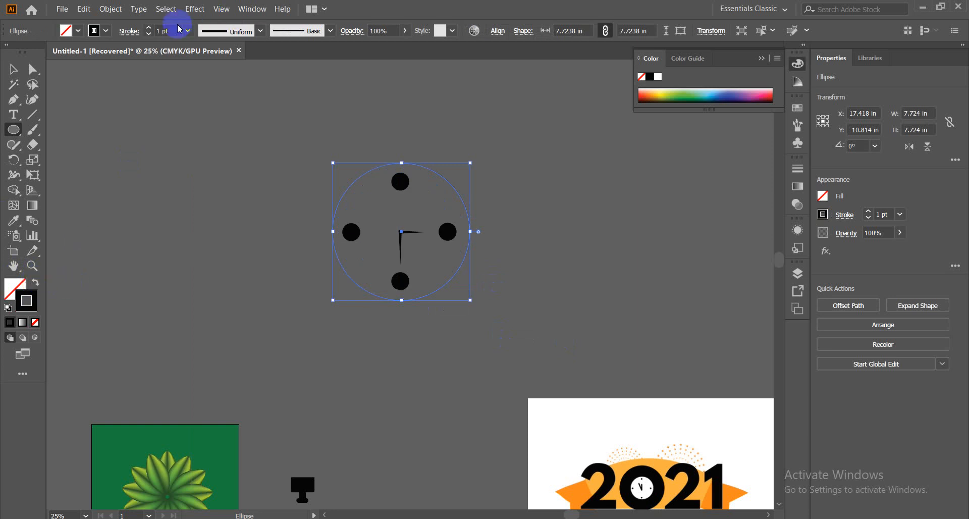
left_click(148, 28)
left_click(148, 28)
left_click(148, 28)
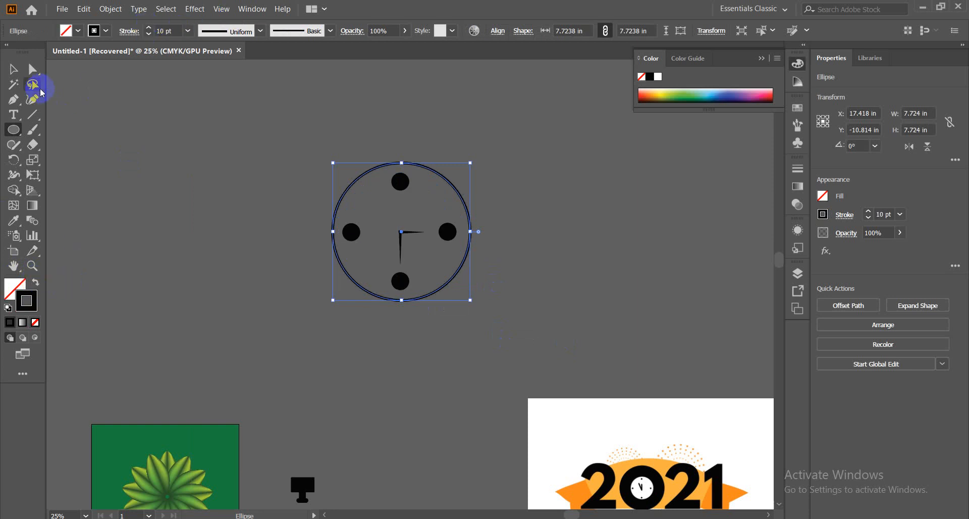
left_click(15, 71)
left_click(538, 231)
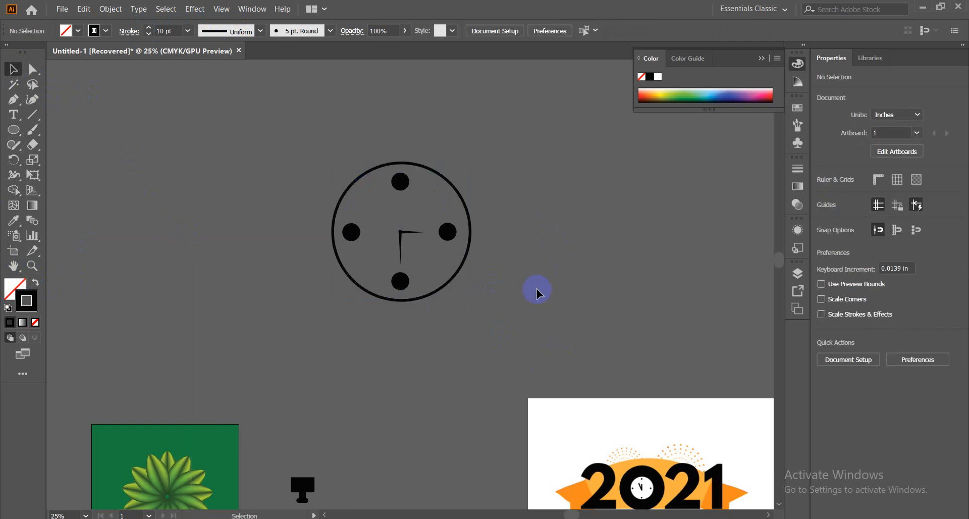
Step: Fill the clock's outer circle with white (FFFFFF)
left_click(452, 191)
double_click(17, 287)
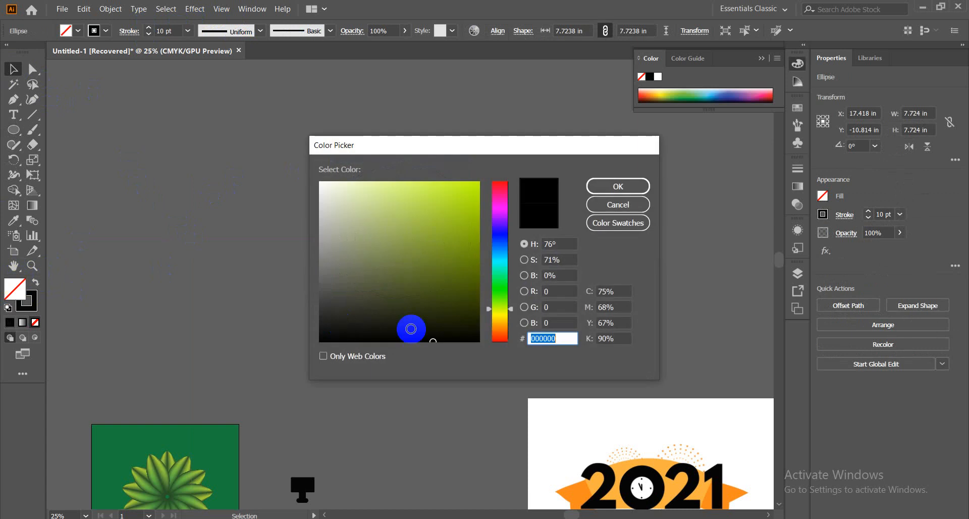
left_click_drag(340, 215, 315, 176)
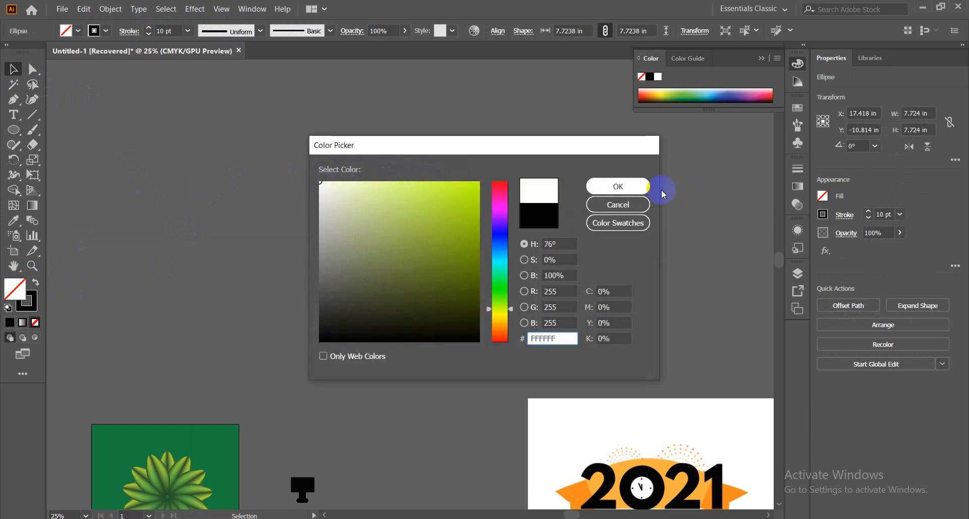
left_click(626, 188)
Step: Send the white clock face circle to the back, behind the hour dots and hands
right_click(426, 202)
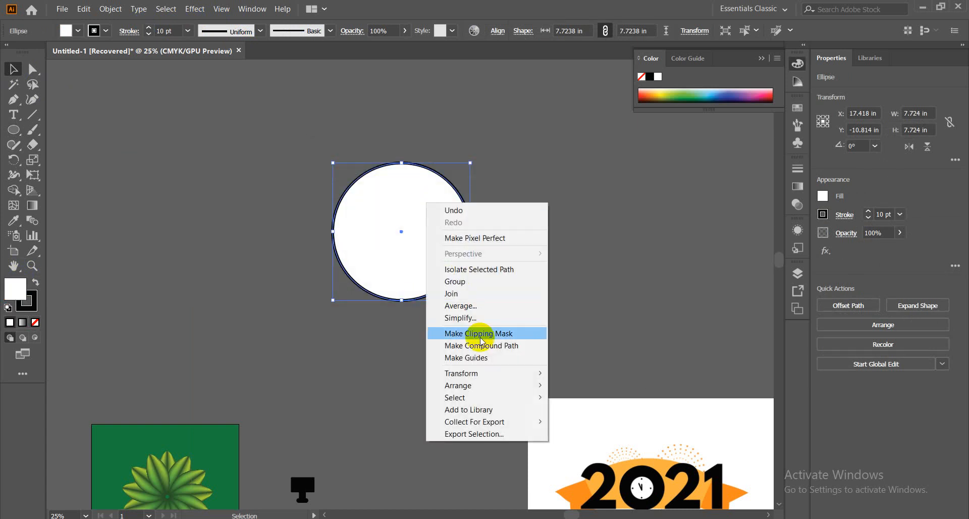
mouse_move(483, 386)
left_click(580, 423)
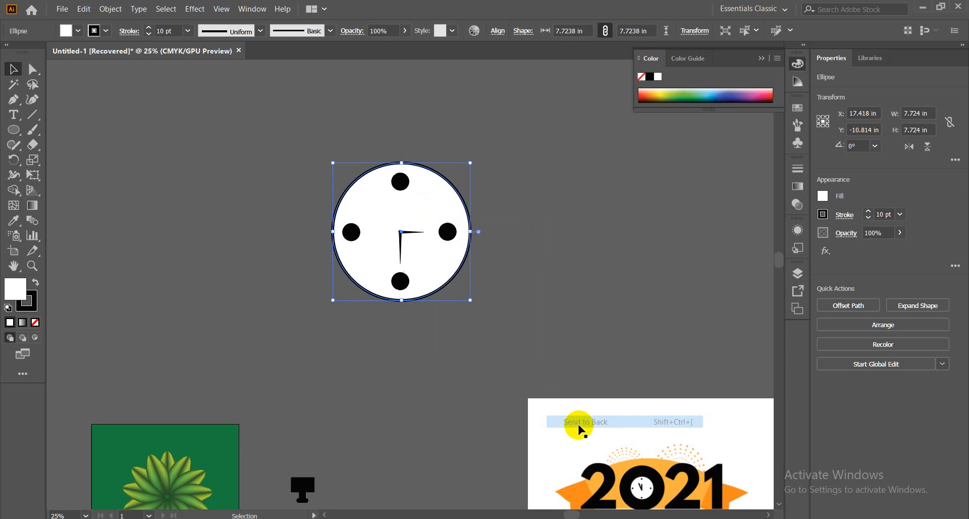
left_click(574, 270)
scroll(574, 268, "down", 3)
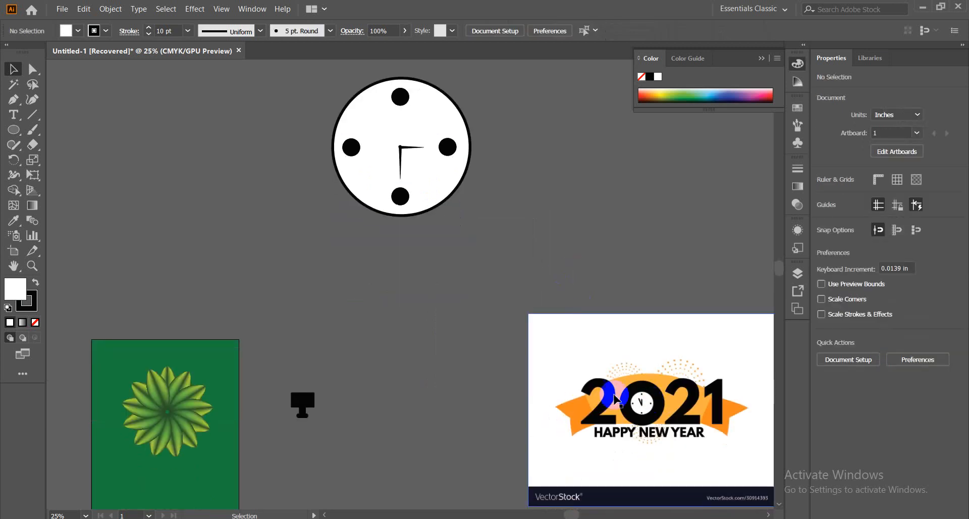
scroll(454, 331, "up", 3)
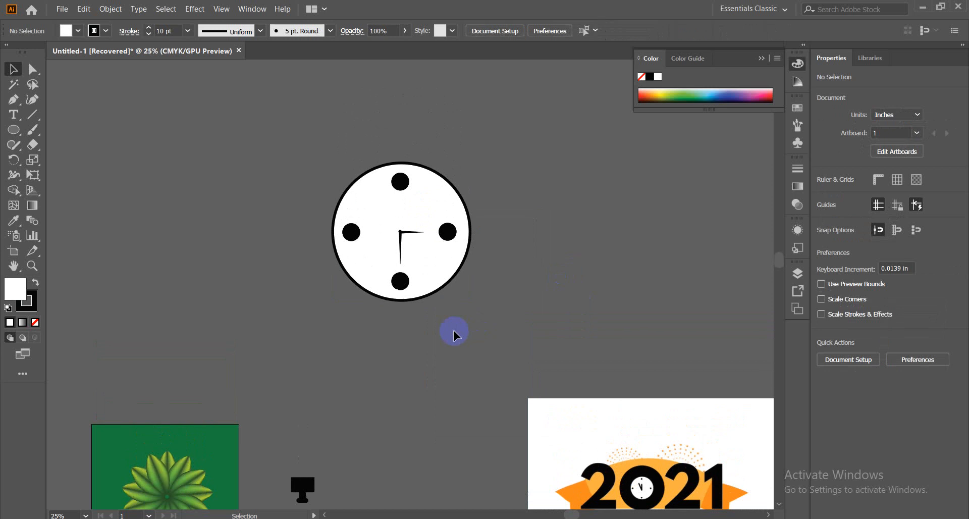
Step: Nudge the white clock face slightly to the left to centre it around the hour dots and hands
left_click(451, 196)
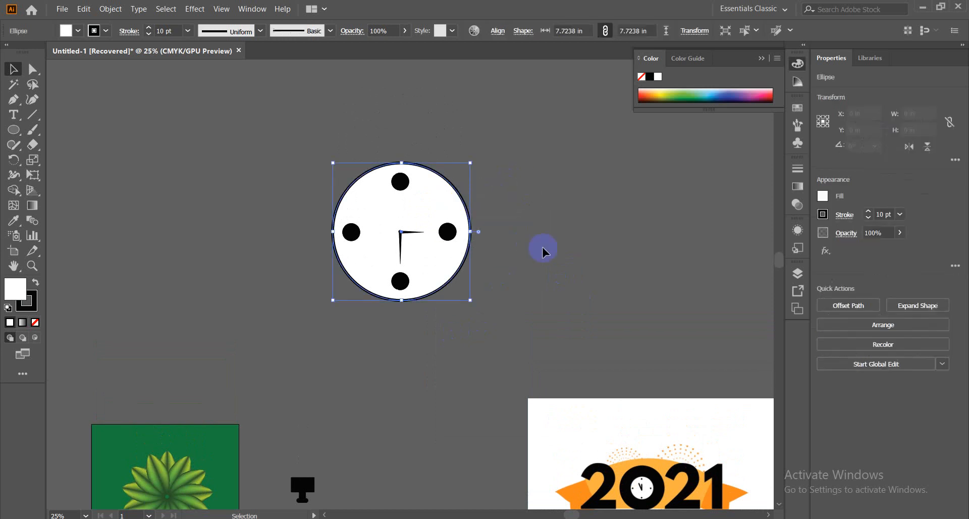
key("Left")
key("Left")
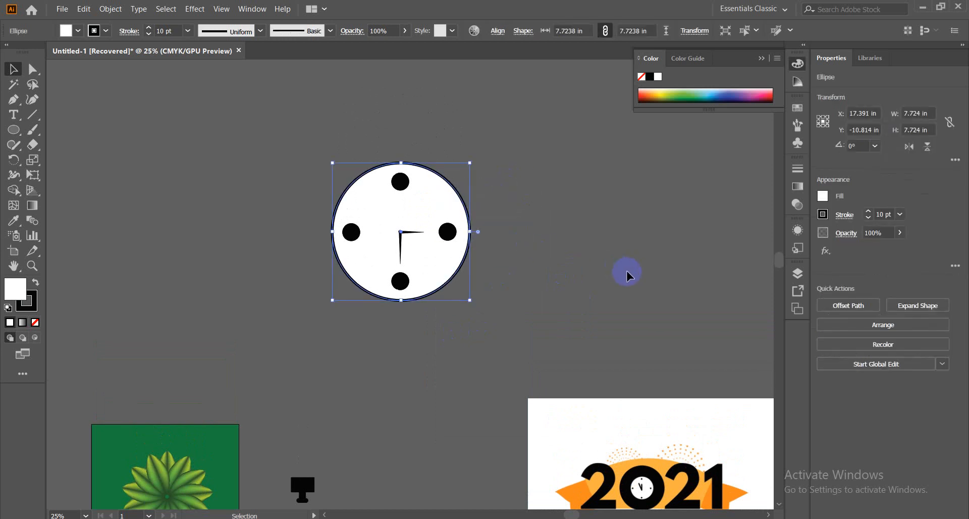
left_click(516, 279)
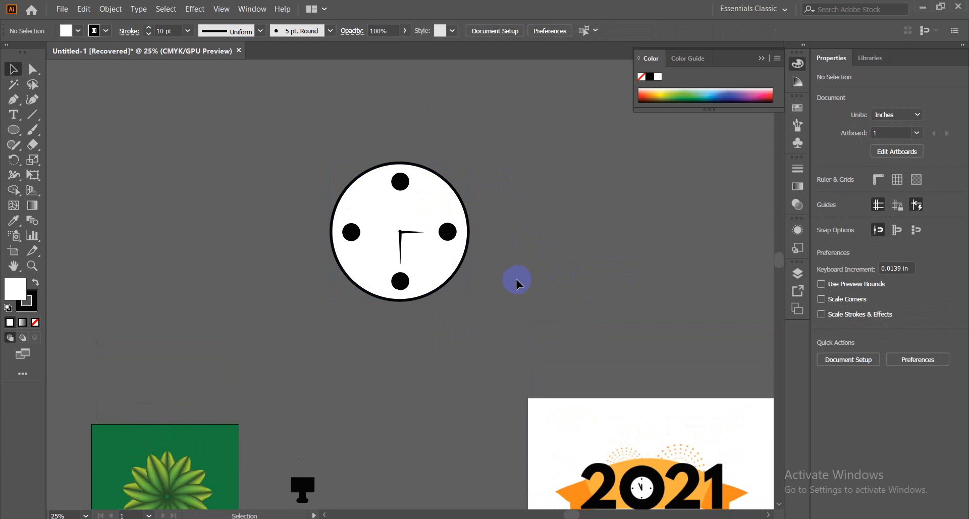
left_click(344, 233)
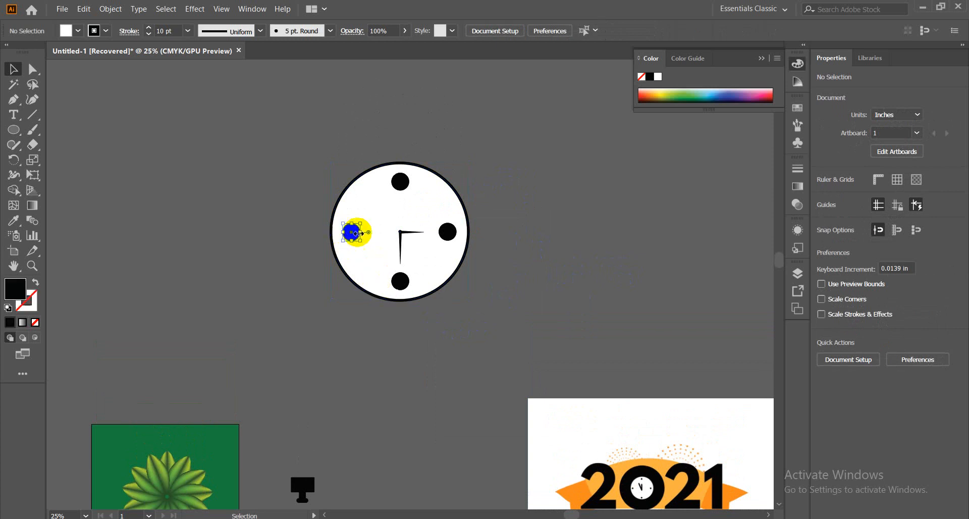
left_click(568, 260)
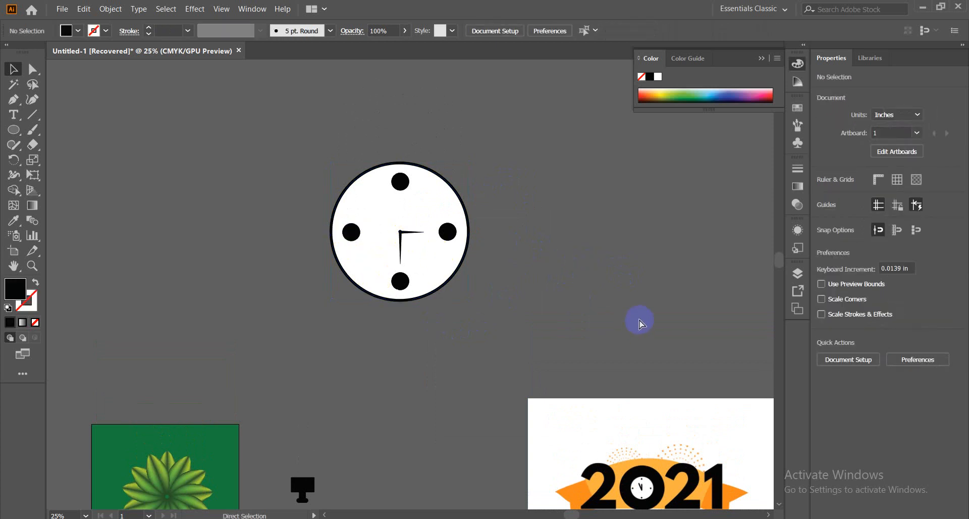
key("ctrl+equal")
scroll(557, 380, "up", 3)
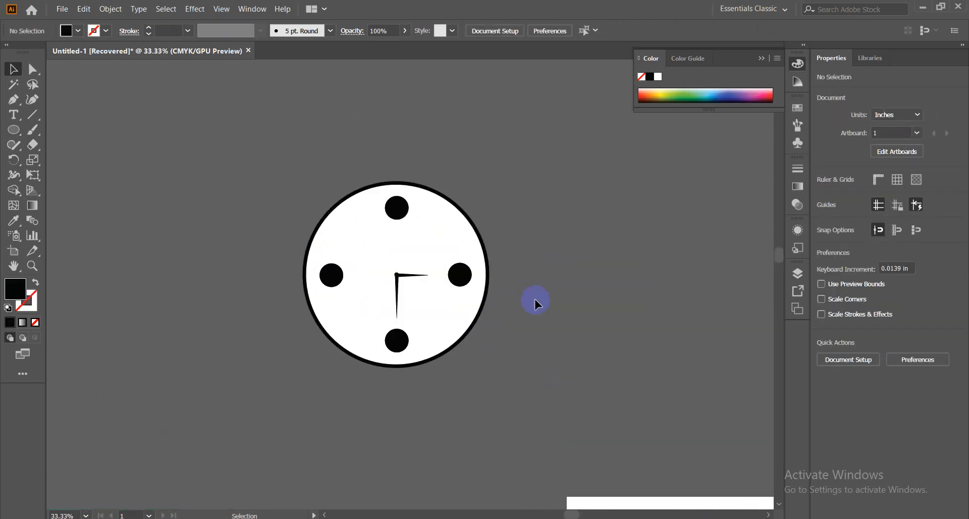
left_click(398, 209)
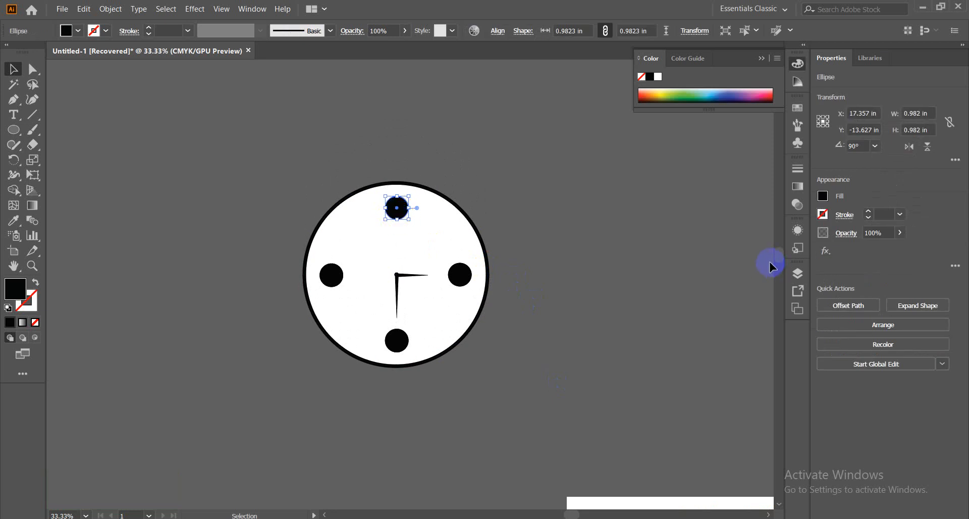
left_click(567, 329)
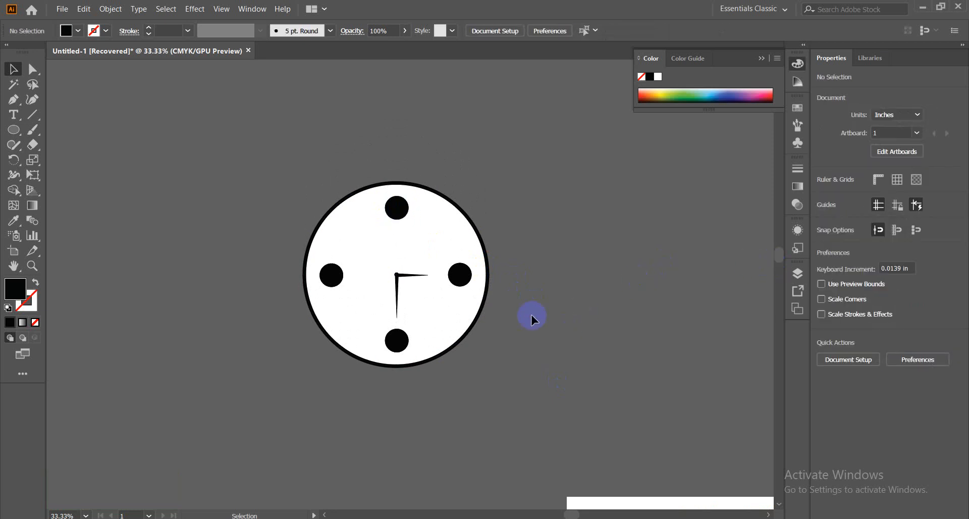
left_click(397, 275)
left_click(613, 326)
left_click(402, 261)
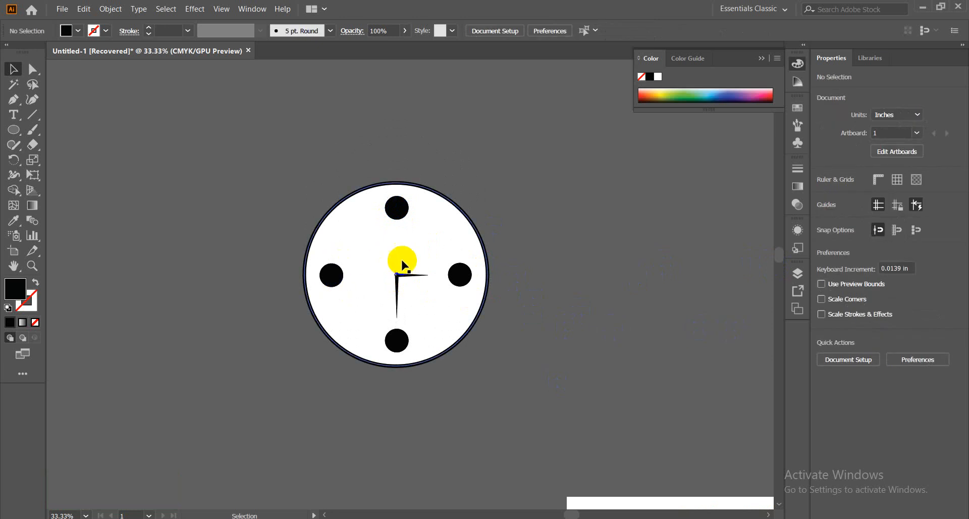
left_click(395, 274)
left_click(385, 274)
left_click(395, 272)
left_click(564, 297)
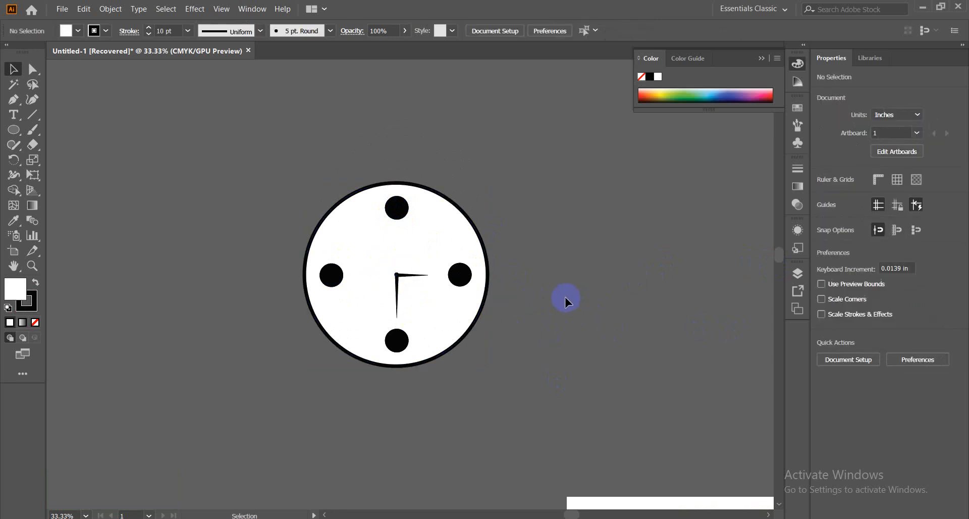
Step: Set the stroke weight of both clock hands to 30 pt
left_click(397, 287)
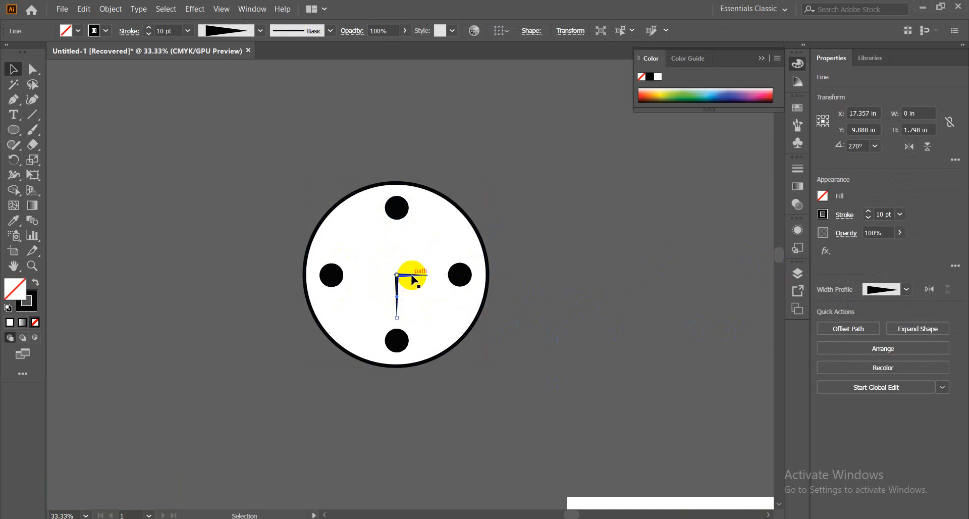
left_click(412, 275, "shift")
left_click(15, 289)
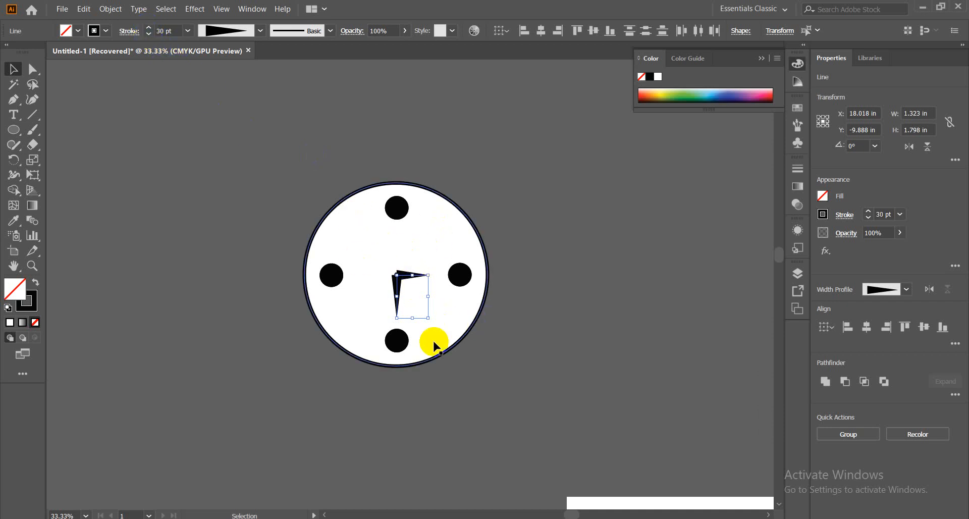
left_click(679, 361)
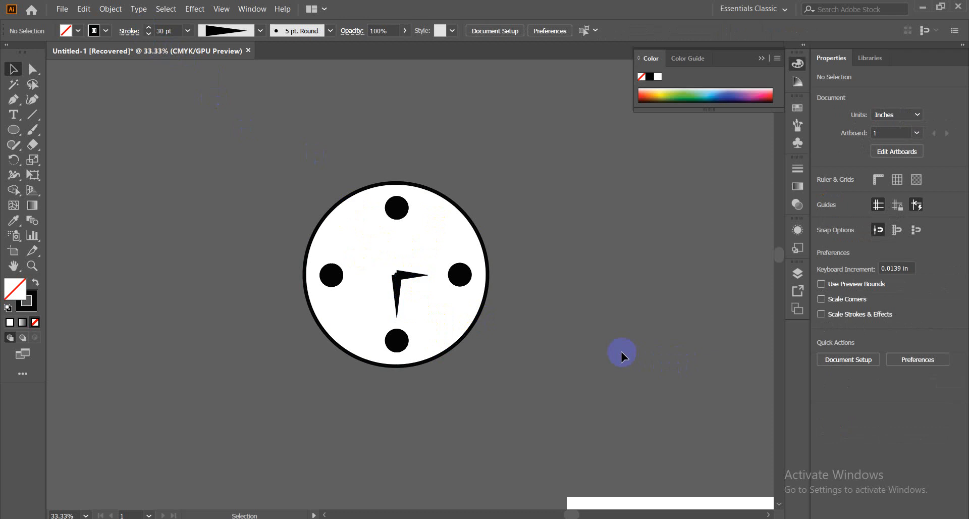
Step: Enlarge both clock hands together by stretching them slightly up and to the left from the corner where they meet
key("ctrl+plus")
key("ctrl+plus")
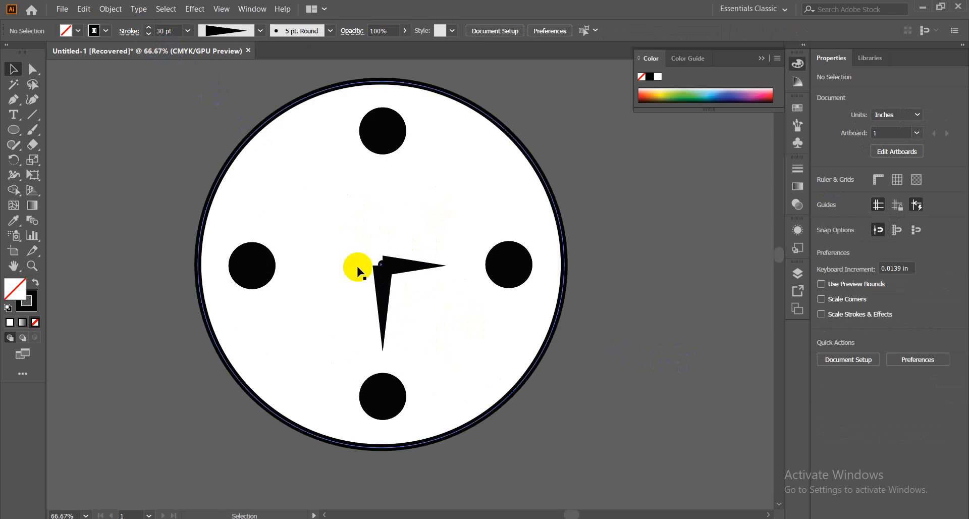
left_click(384, 289)
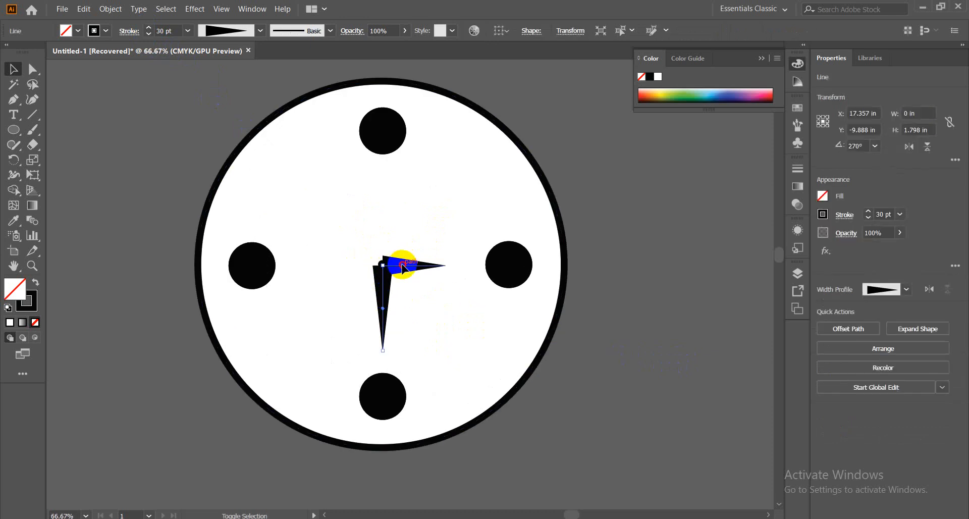
left_click(402, 266, "shift")
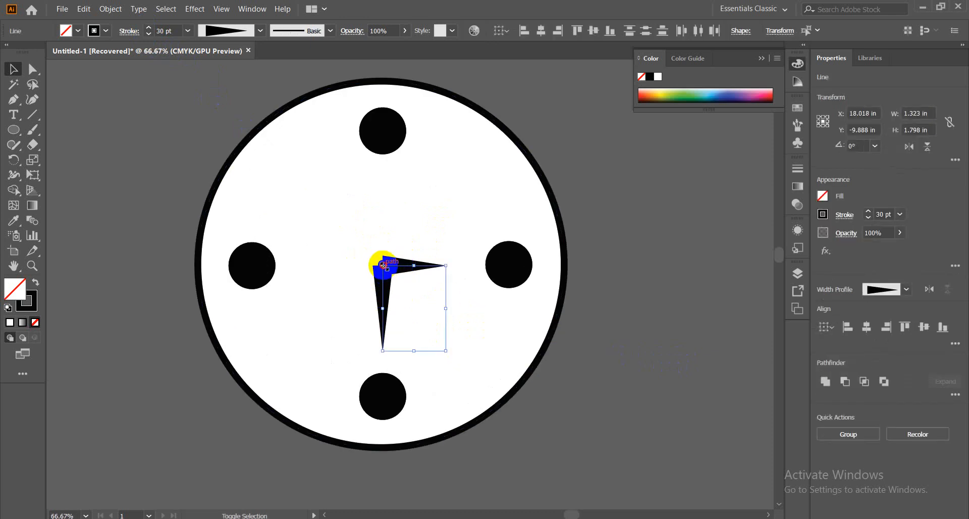
left_click_drag(384, 263, 366, 254)
left_click(652, 334)
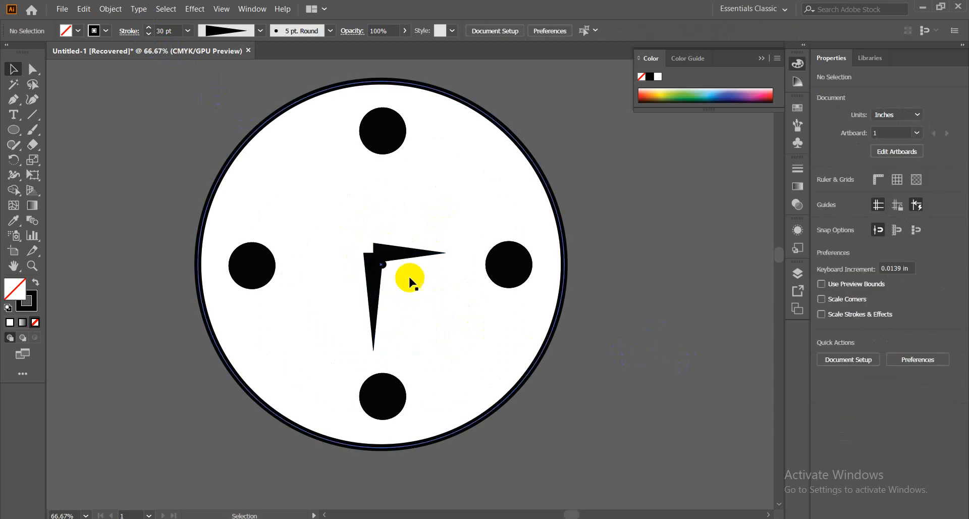
Step: Enlarge the small centre dot to about 0.65 in so it covers the joint of the two clock hands
left_click(383, 265)
mouse_move(386, 268)
left_mouse_down()
mouse_move(422, 303)
mouse_move(374, 255)
left_mouse_up()
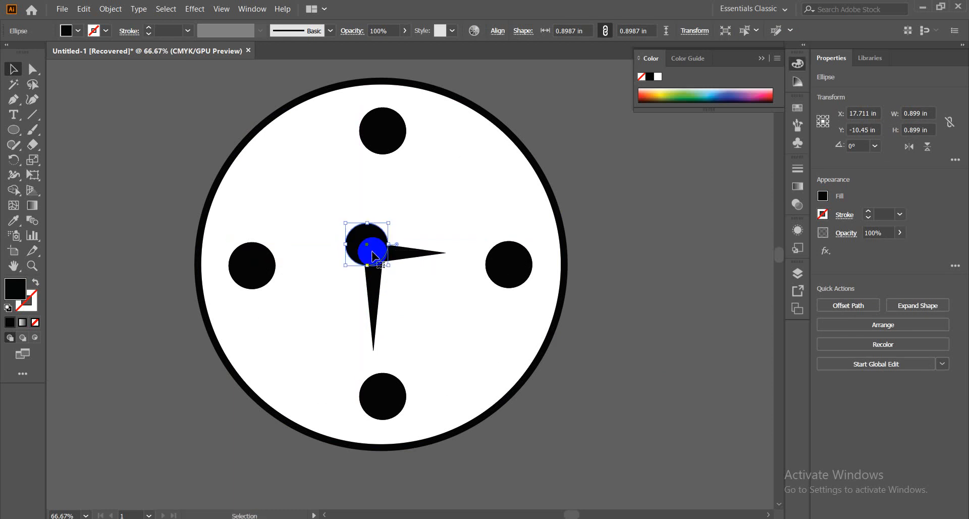
left_click_drag(344, 223, 357, 235)
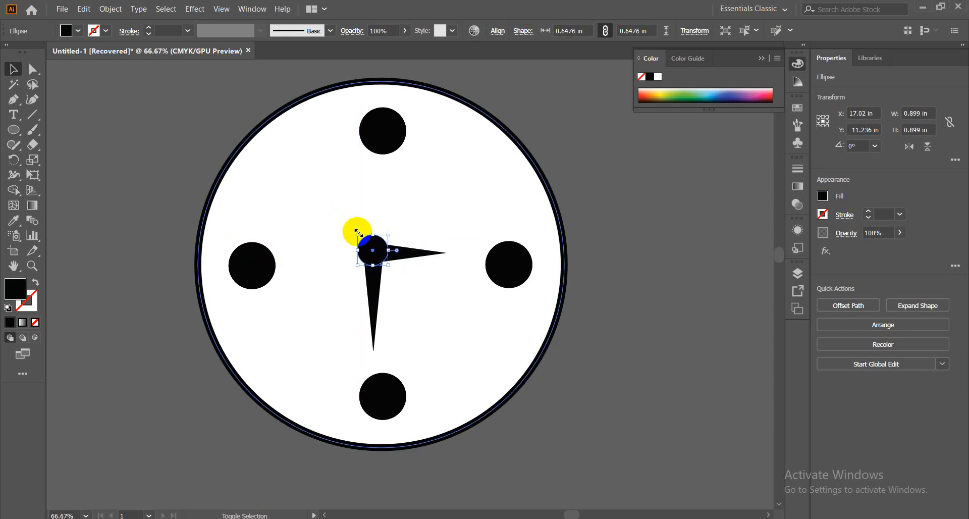
left_click(690, 340)
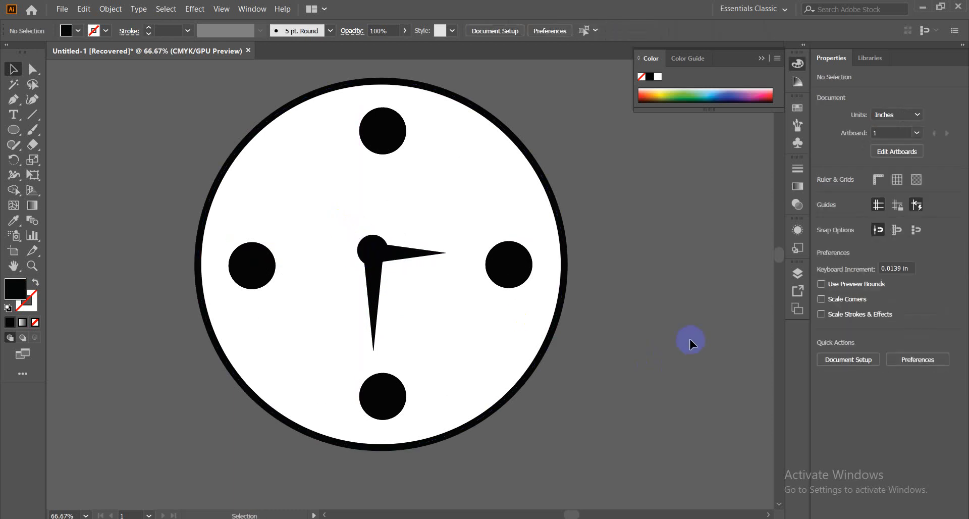
left_click(332, 236)
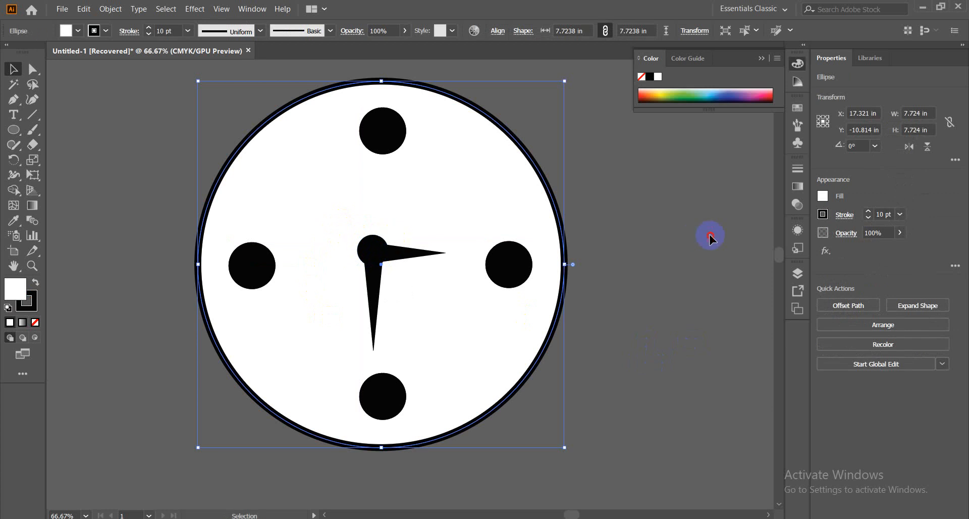
left_click(495, 278)
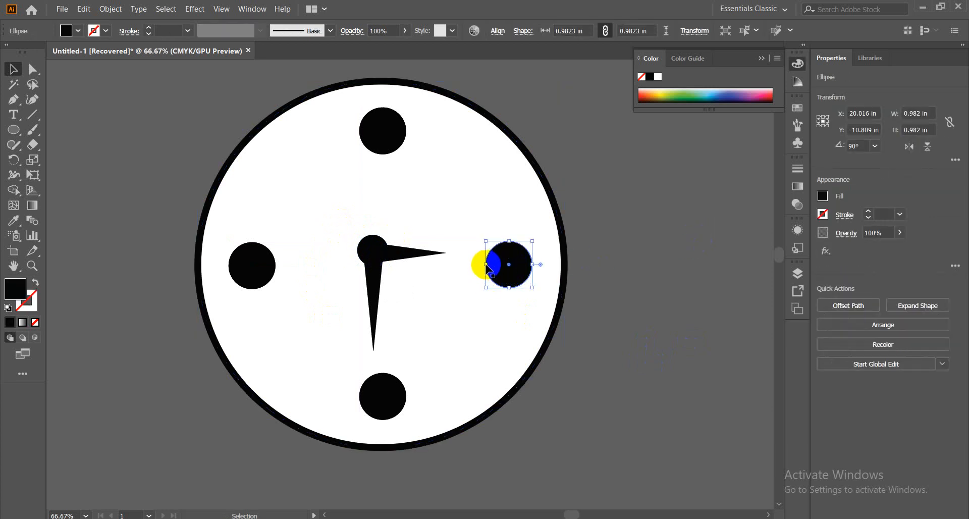
left_click(245, 271, "shift")
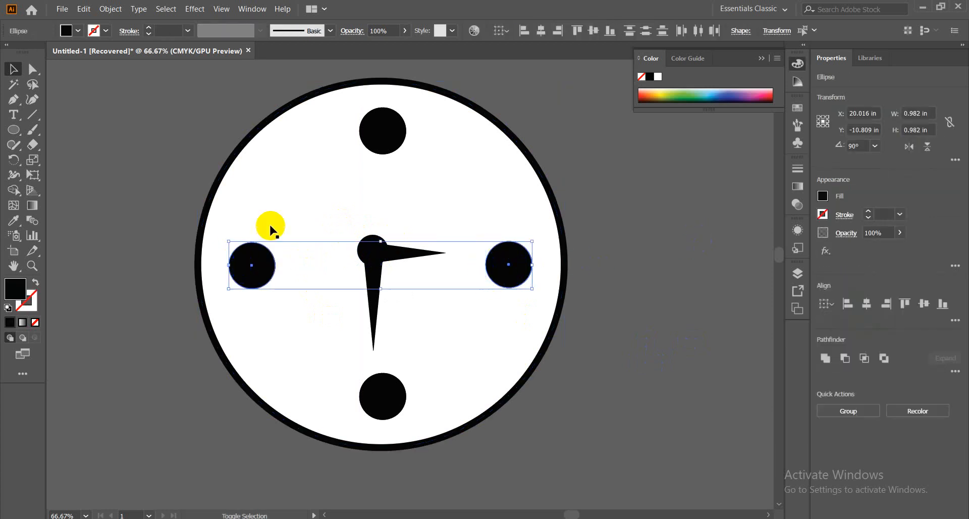
left_click(380, 142, "shift")
left_click(382, 388, "shift")
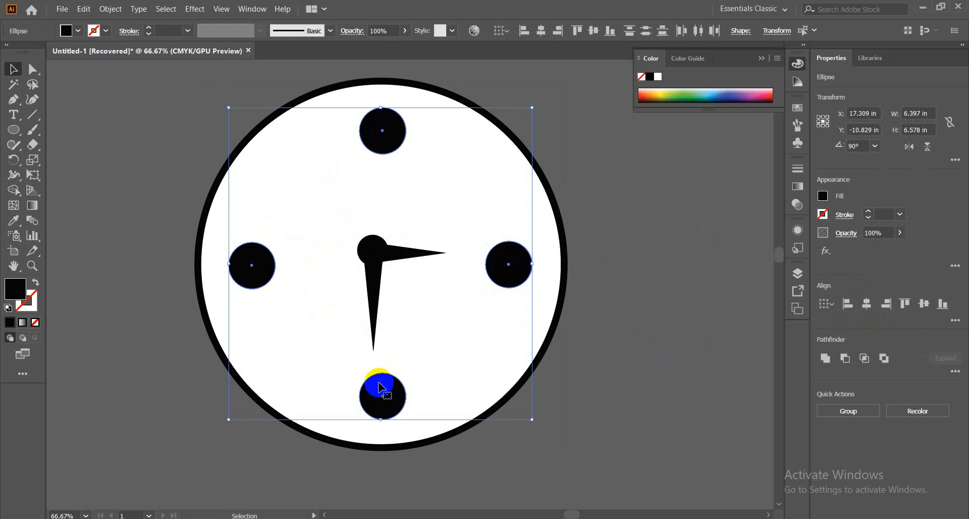
left_click(649, 283)
Step: Shrink the three-o'clock hour dot proportionally to about half its size, keeping its outer edge in place
left_click(499, 265)
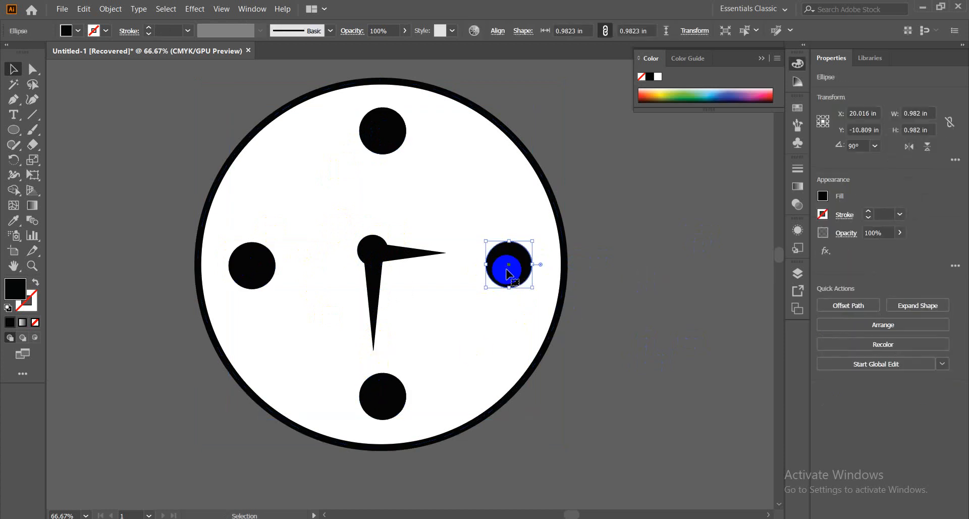
left_click(898, 173)
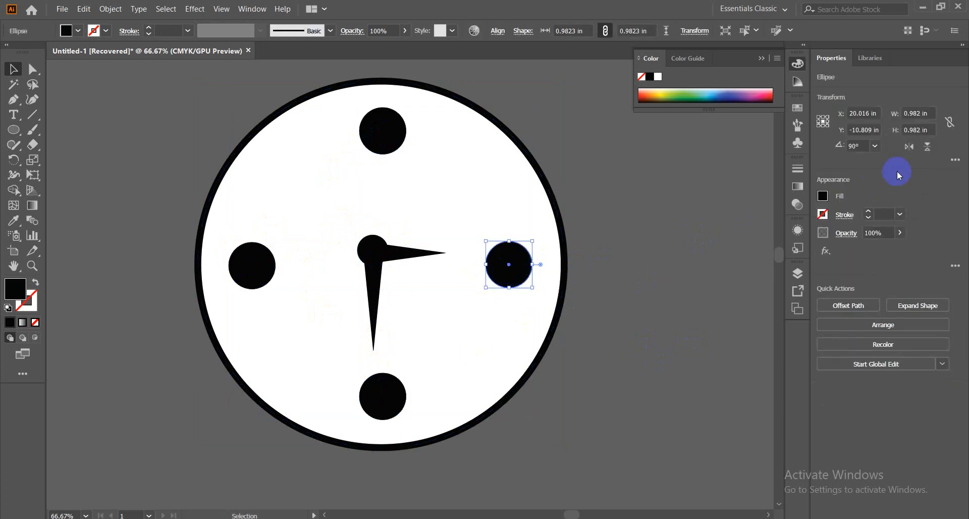
left_click(934, 111)
left_click(770, 267)
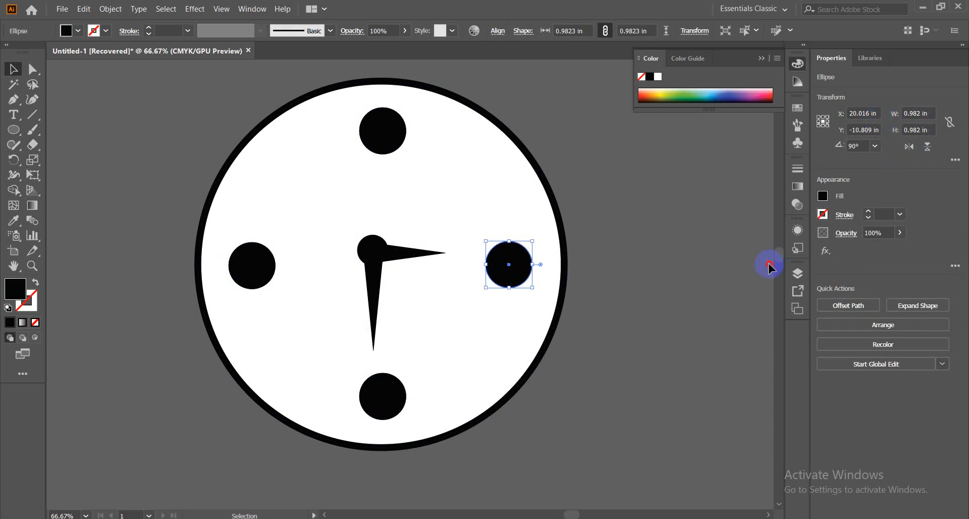
left_click(509, 273)
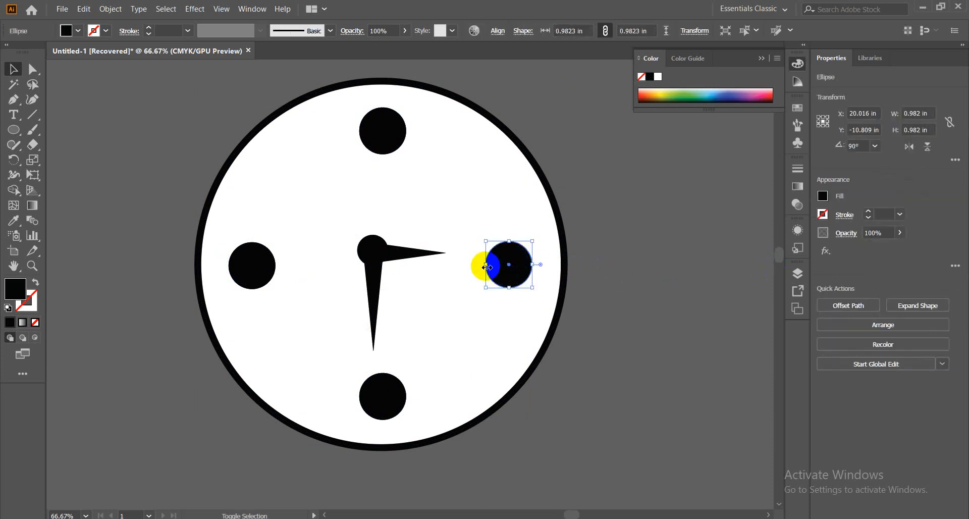
left_click_drag(486, 266, 509, 268)
left_click(699, 304)
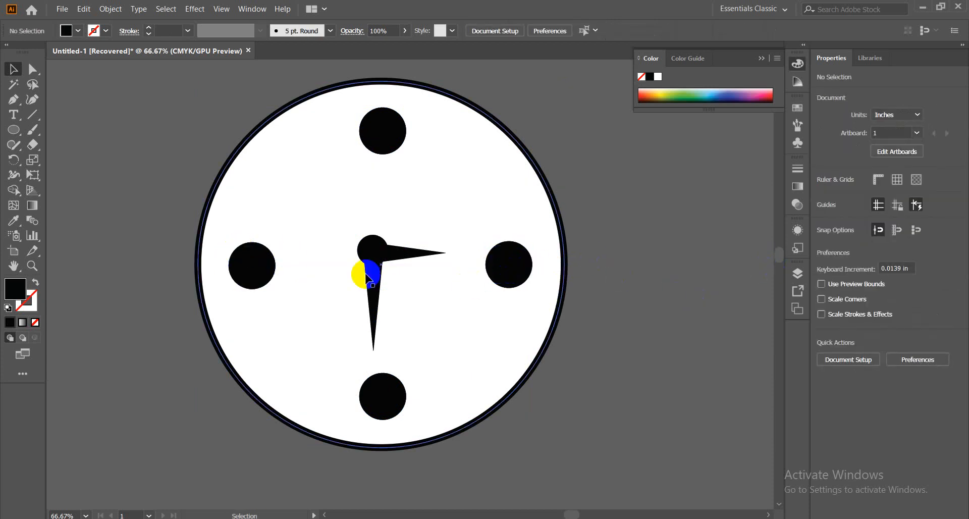
left_click(510, 269)
left_click(500, 268)
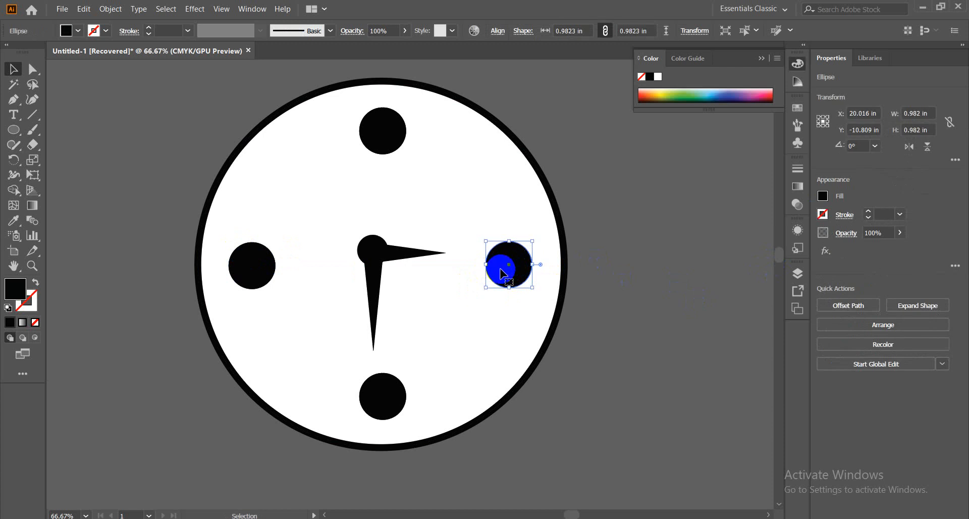
Step: Shrink the nine-o'clock hour dot proportionally to about 0.38 in, keeping its outer edge in place
left_click(252, 266)
left_click_drag(276, 265, 247, 265)
left_click(267, 277)
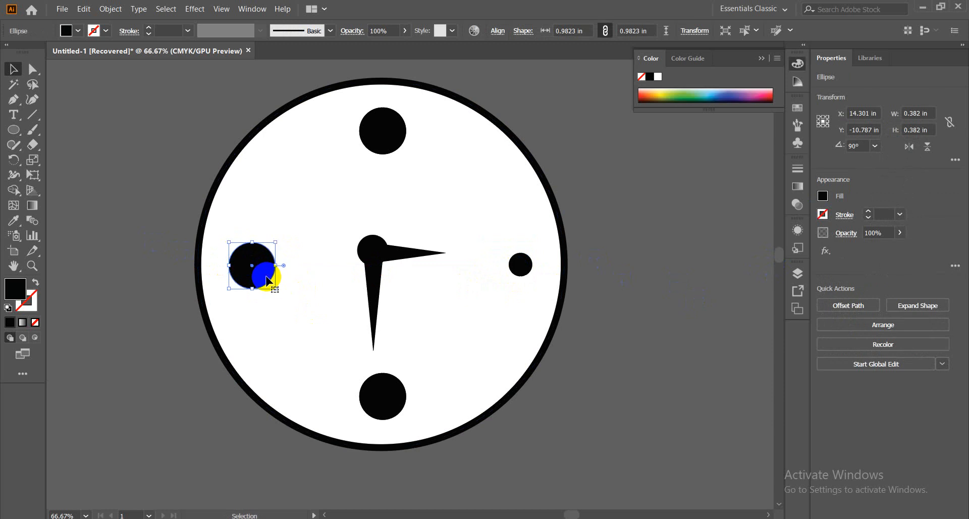
key("Delete")
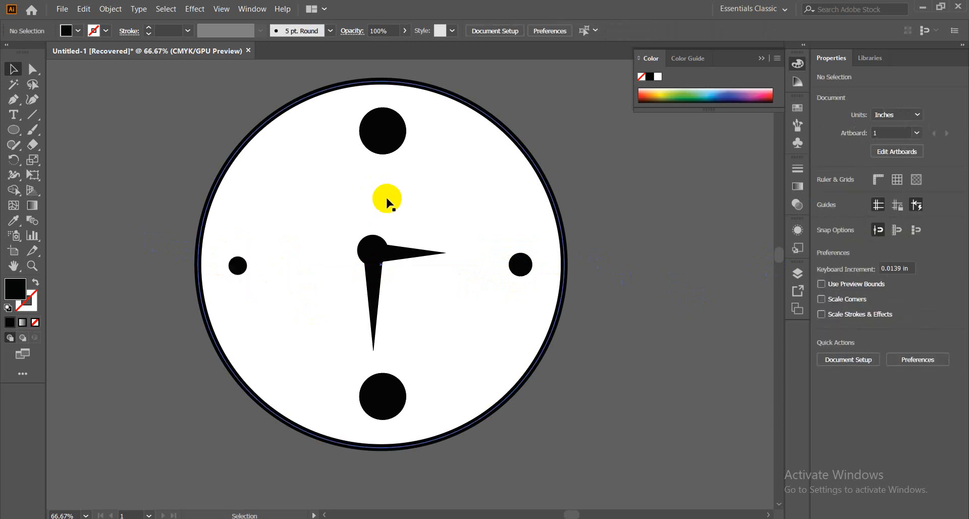
Step: Enlarge the nine-o'clock hour dot slightly to about 0.5 in so it matches the three-o'clock dot
left_click(238, 266)
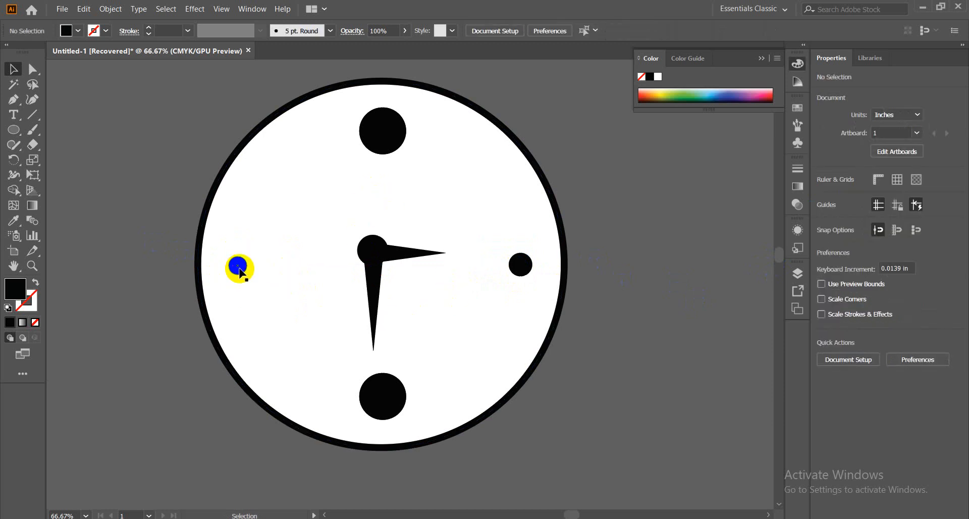
left_click(15, 227)
left_click(522, 265)
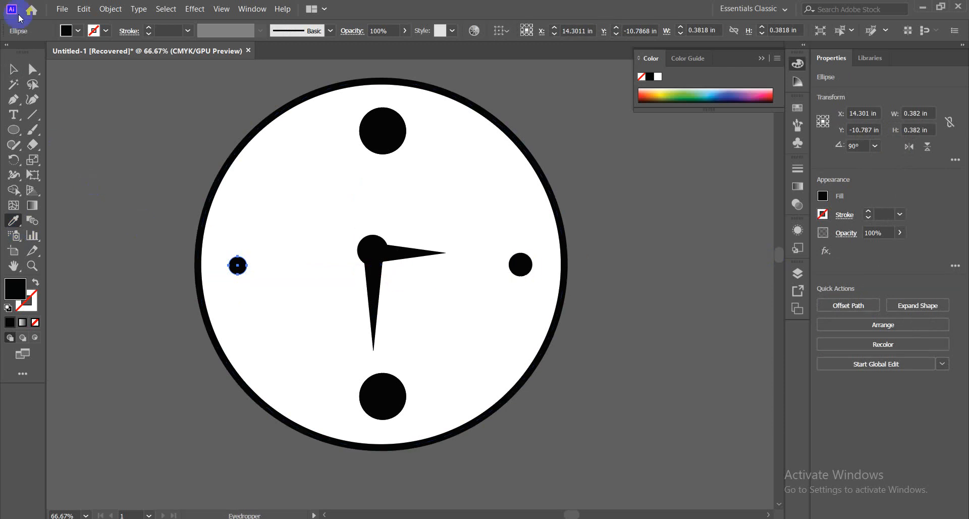
left_click(14, 69)
left_click(247, 265)
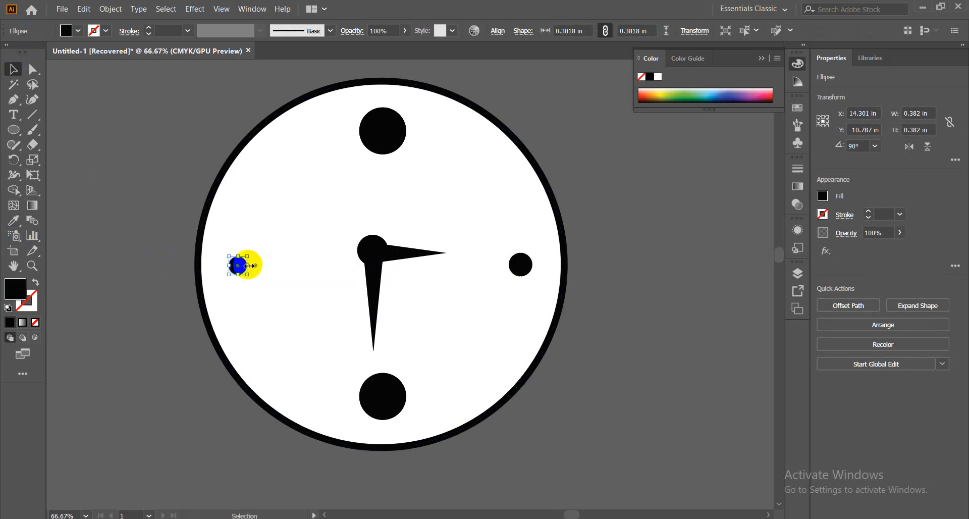
left_click_drag(249, 265, 254, 267)
left_click(644, 368)
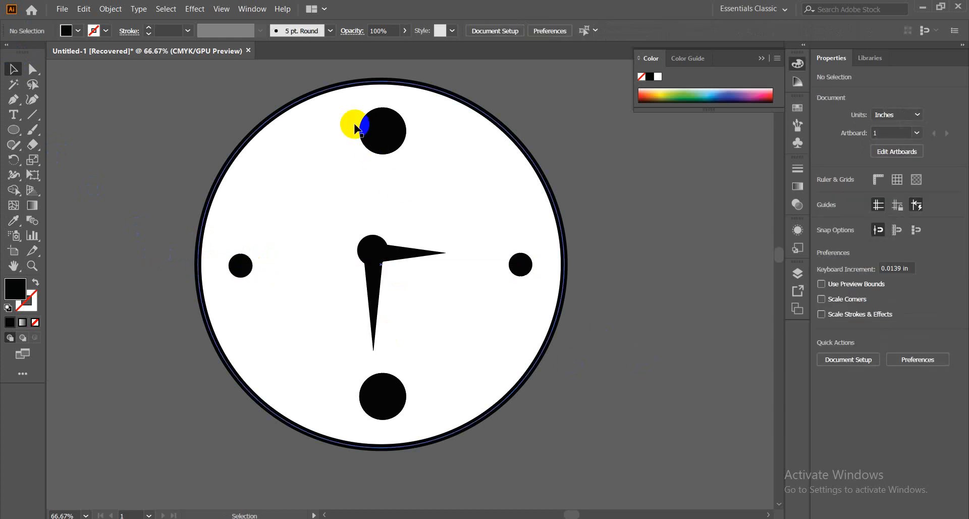
Step: Align the nine-o'clock and three-o'clock hour dots to each other by their vertical centres
left_click(376, 131)
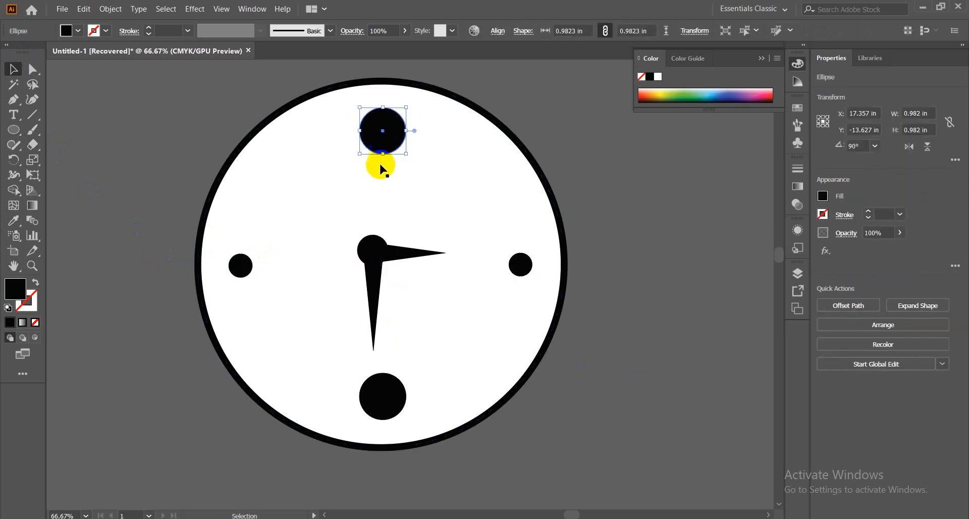
left_click(381, 394)
left_click(714, 411)
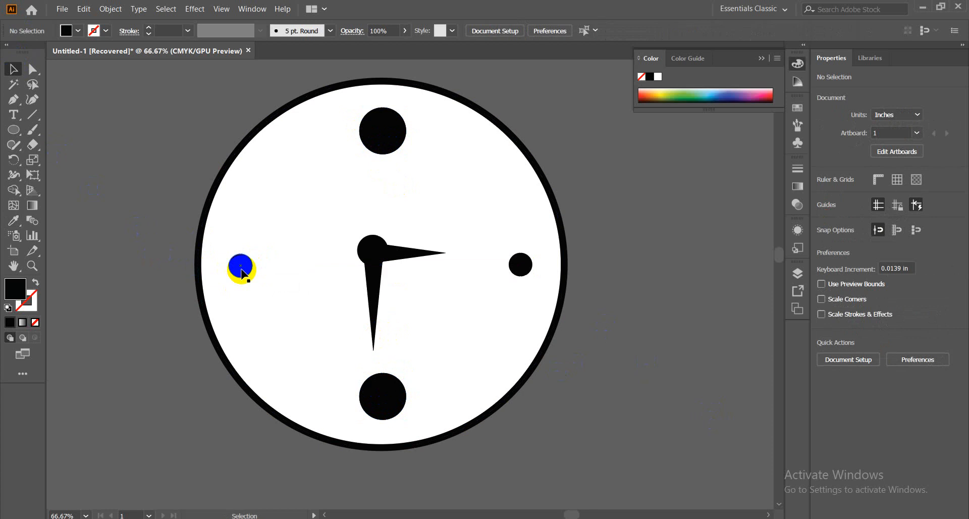
left_click(508, 270)
left_click(245, 270, "shift")
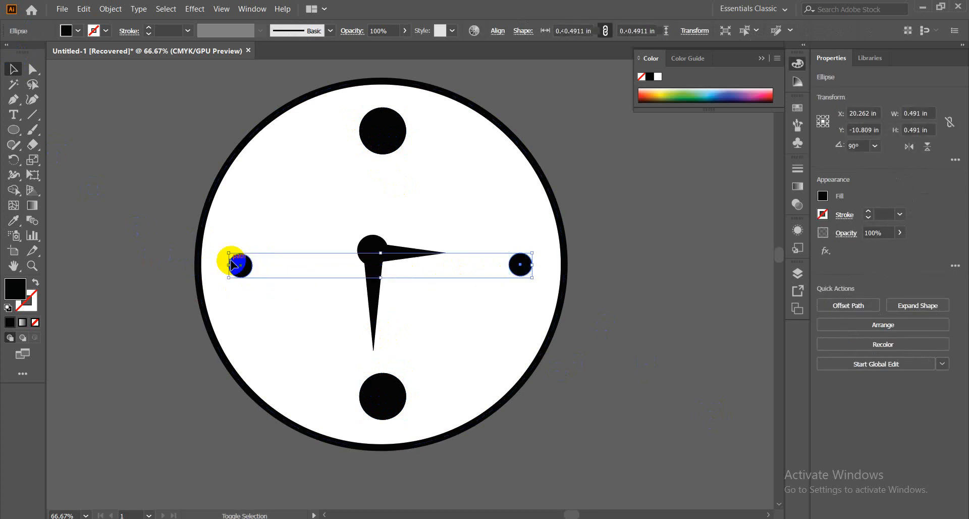
left_click(594, 31)
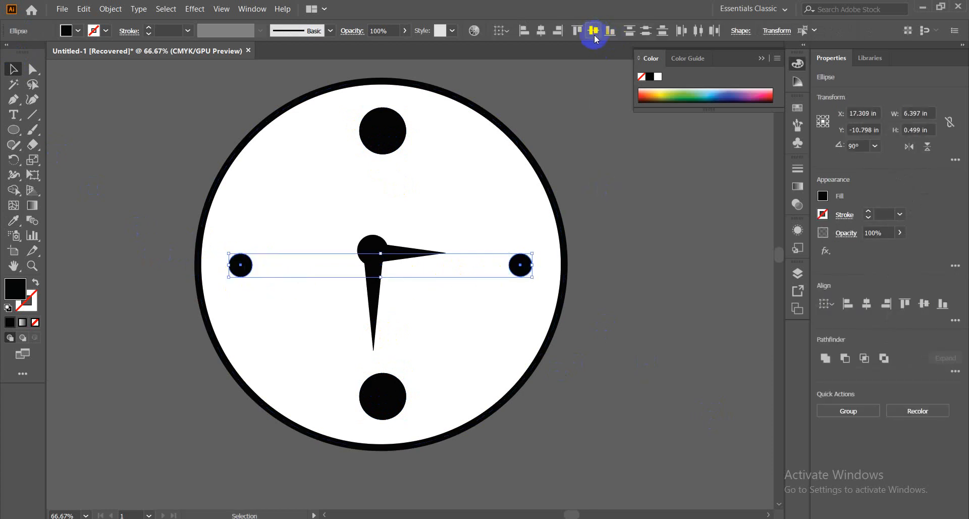
left_click(634, 350)
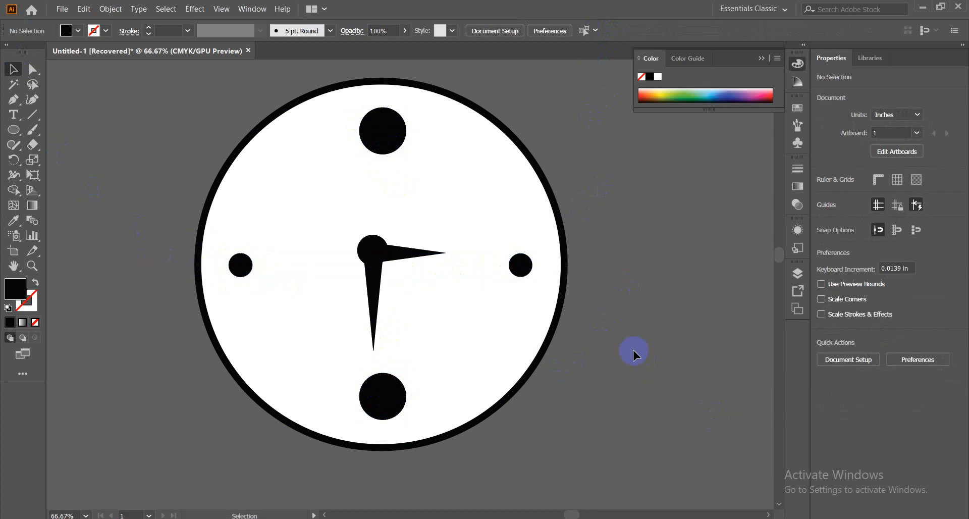
Step: Nudge the nine-o'clock and three-o'clock dots up together until they are about level with the clock's centre dot
left_click(242, 266)
left_click(520, 266, "shift")
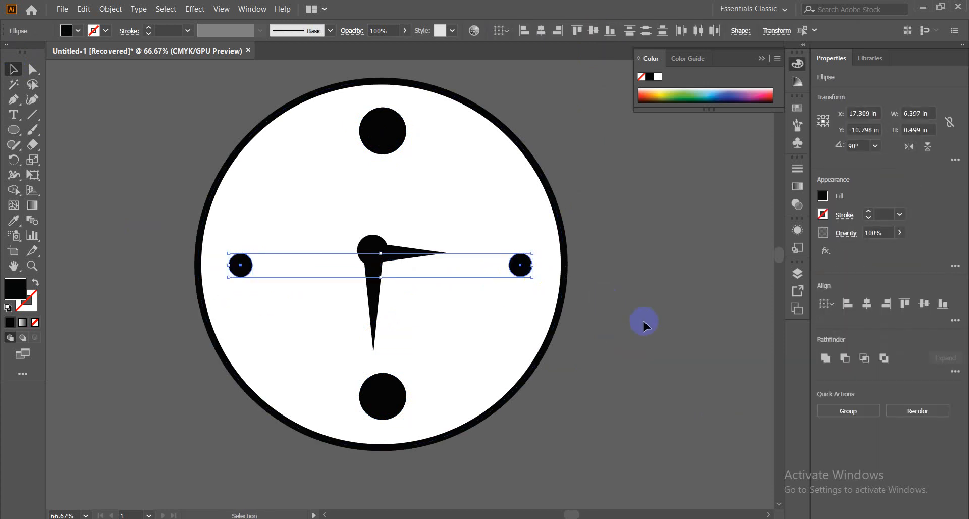
key("Up")
key("Up")
key("Up")
key("Up")
key("Up")
key("Up")
key("Up")
key("Up")
key("Up")
key("Up")
key("Up")
key("Up")
key("Up")
key("Up")
key("Up")
key("Up")
key("Up")
key("Up")
key("Up")
key("Up")
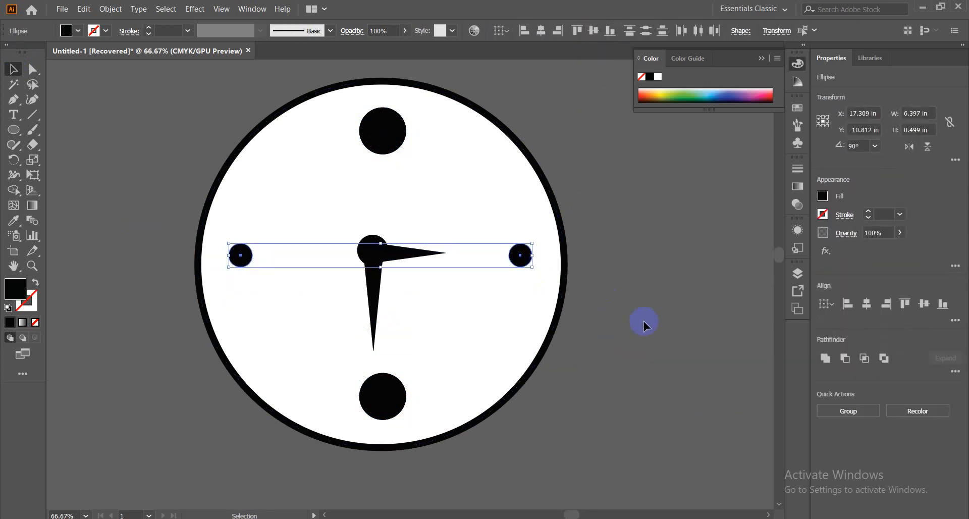
key("Up")
left_click(364, 169)
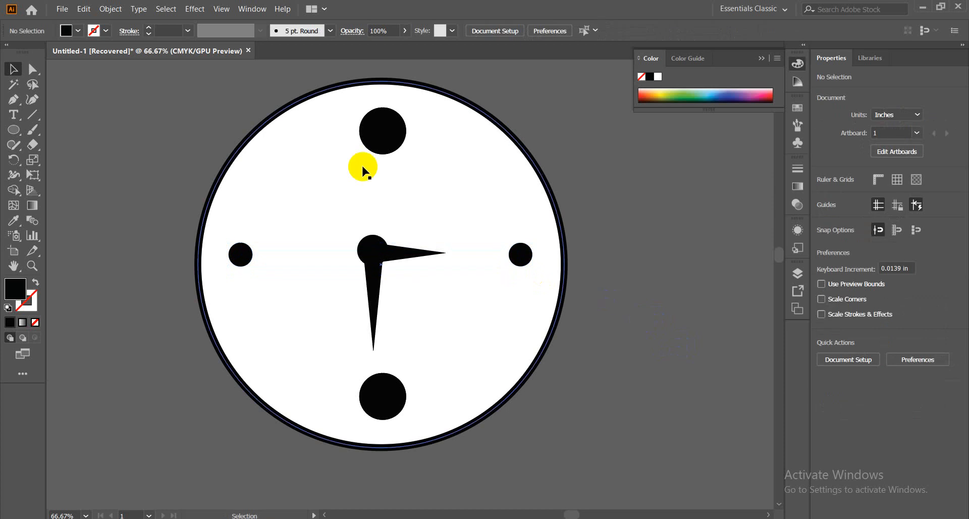
Step: Nudge the large twelve-o'clock dot up about 0.3 in, closer to the rim of the clock face
left_click(388, 144)
key("Up")
key("Up")
key("Up")
key("Up")
key("Up")
key("Up")
key("Up")
key("Up")
key("Up")
key("Up")
key("Up")
key("Up")
key("Up")
key("Up")
key("Up")
key("Up")
key("Up")
key("Up")
key("Up")
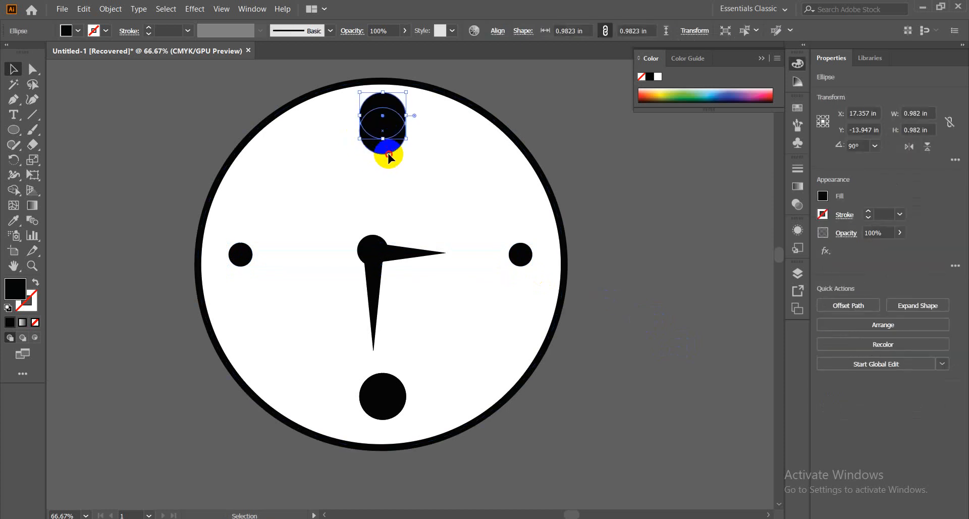
left_click(388, 153)
left_click_drag(388, 157, 385, 395)
key("Delete")
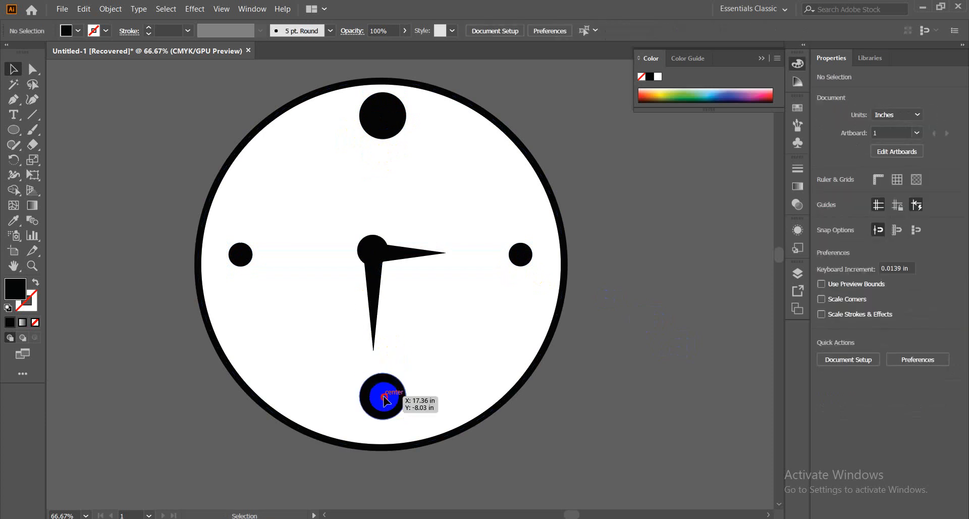
Step: Move the six-o'clock dot down about 0.3 in toward the rim and nudge it about 0.1 in to the left
left_click(383, 396)
left_click_drag(384, 398, 384, 410)
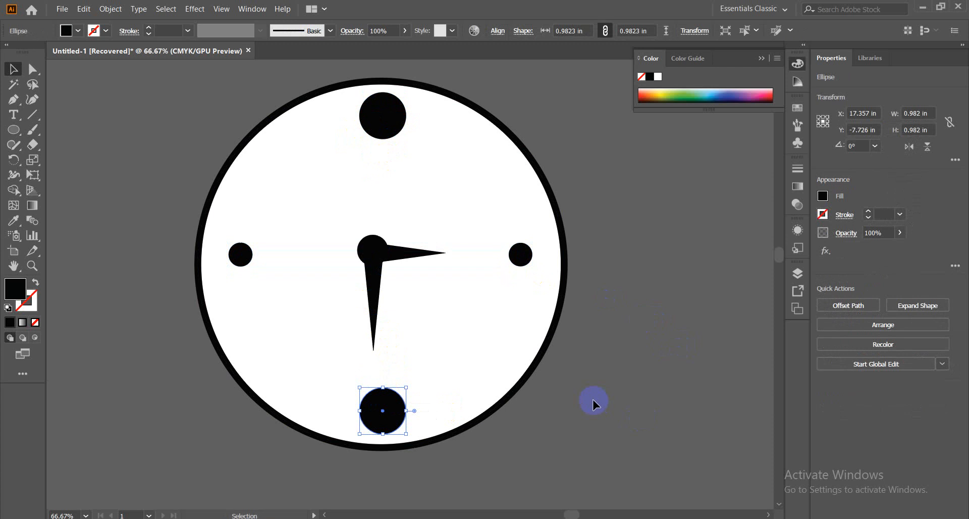
key("Left")
key("Left")
key("Left")
key("Left")
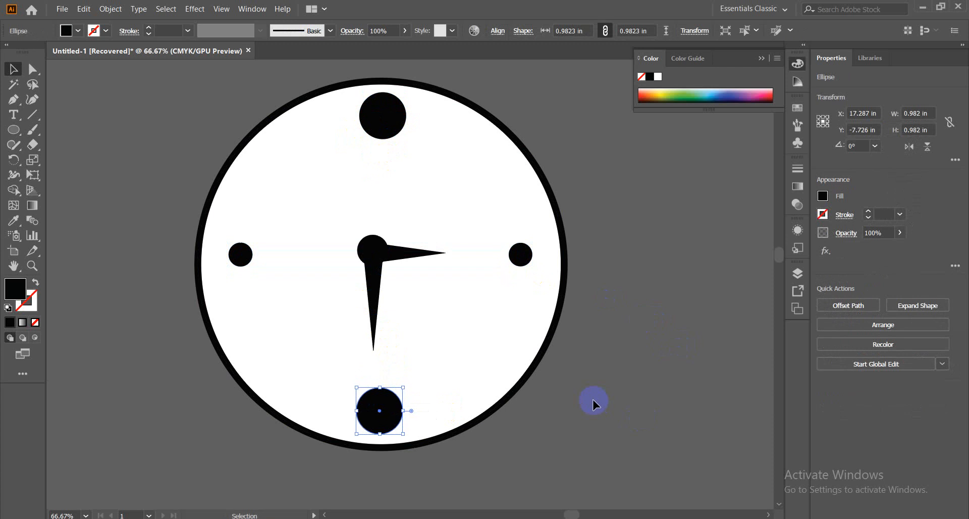
Step: Align the twelve-o'clock and six-o'clock dots to each other by their horizontal centres
left_click(389, 119)
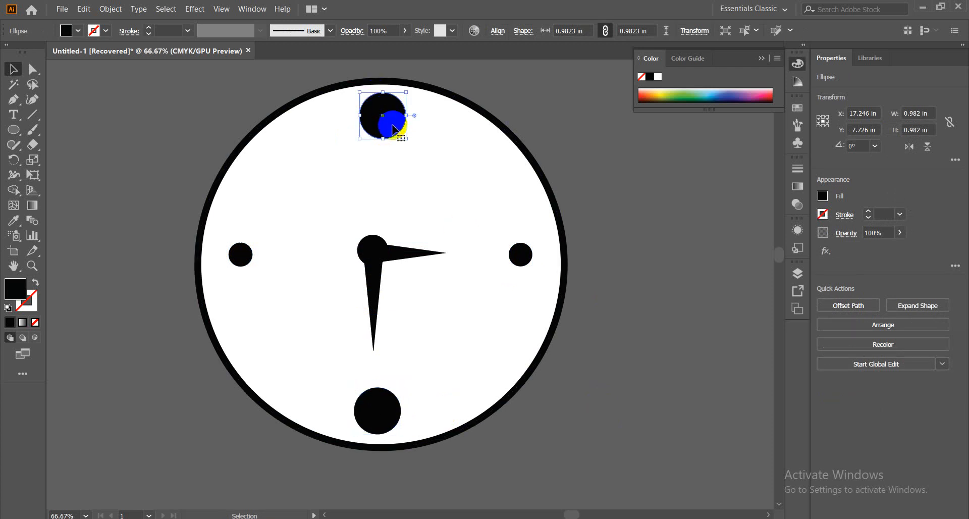
left_click(378, 402, "shift")
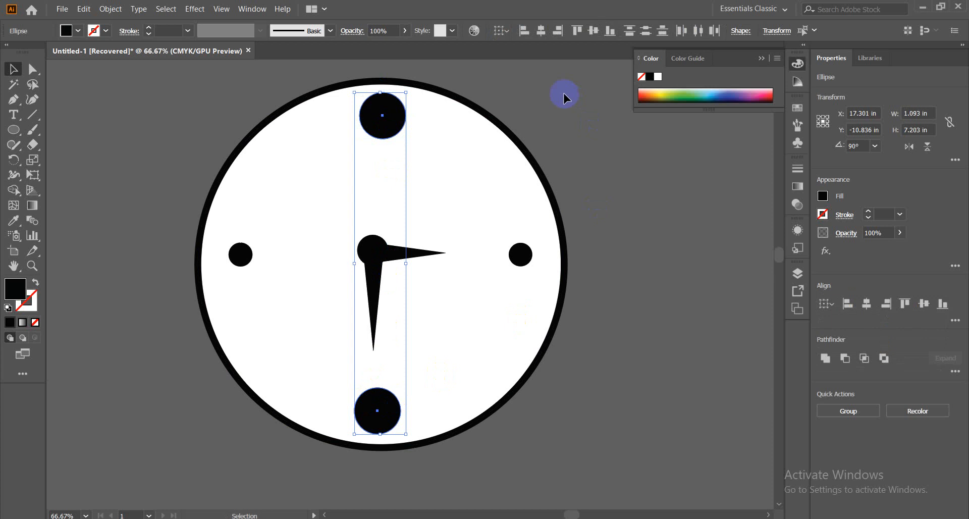
left_click(541, 31)
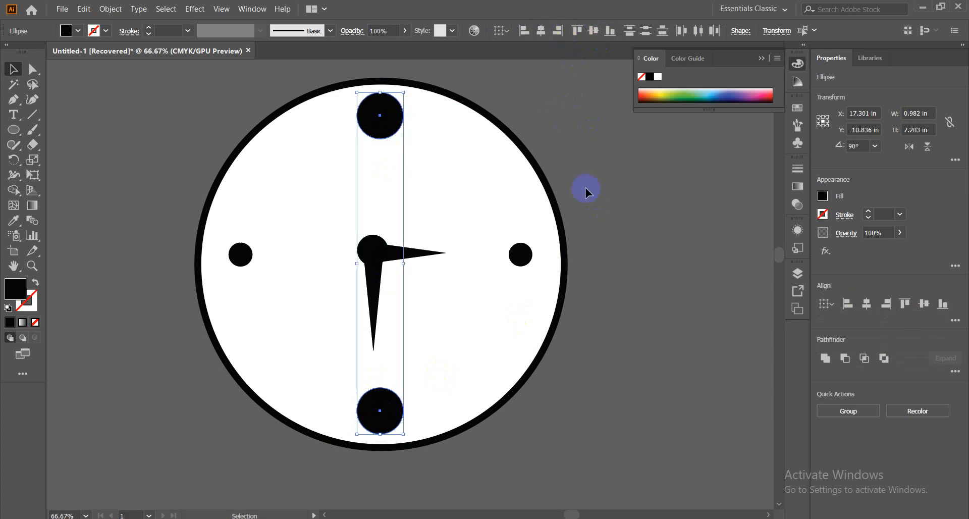
left_click(591, 318)
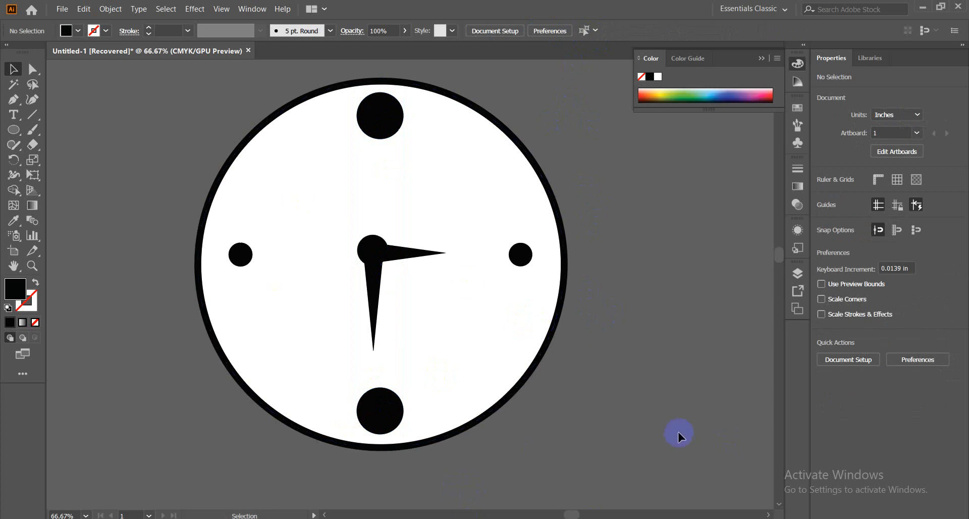
Step: Compare the whole clock with the 2021 Happy New Year reference graphic and examine the graphic's clock, ribbon and lettering
key("ctrl+minus")
key("ctrl+minus")
key("ctrl+minus")
key("ctrl+minus")
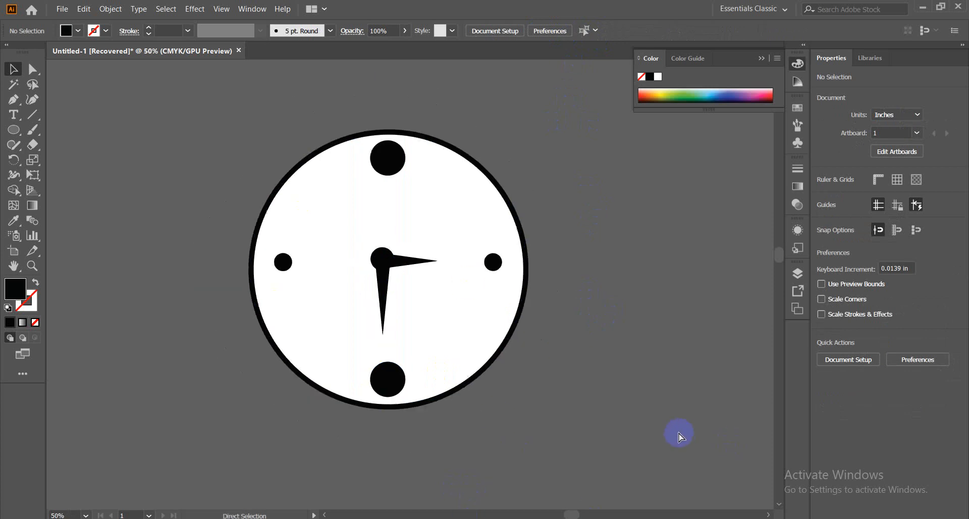
scroll(480, 389, "down", 3)
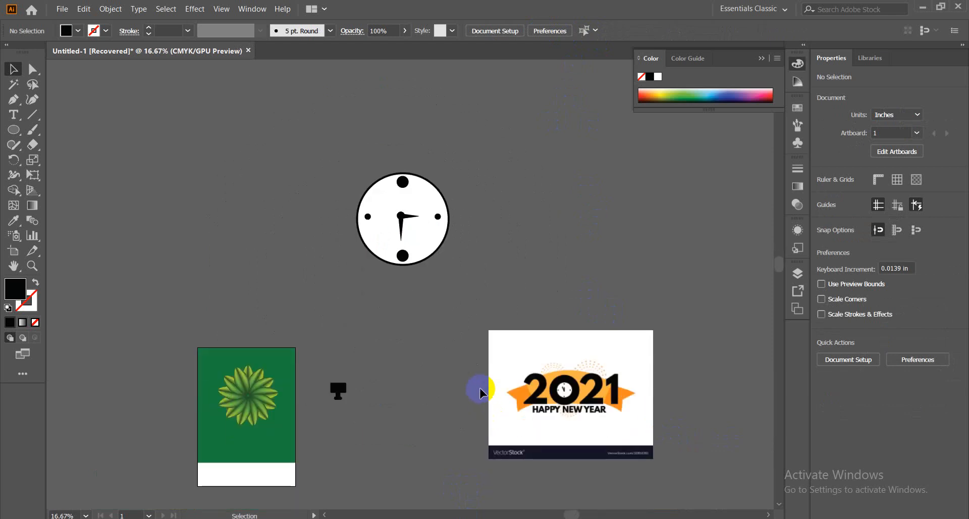
left_click(389, 189)
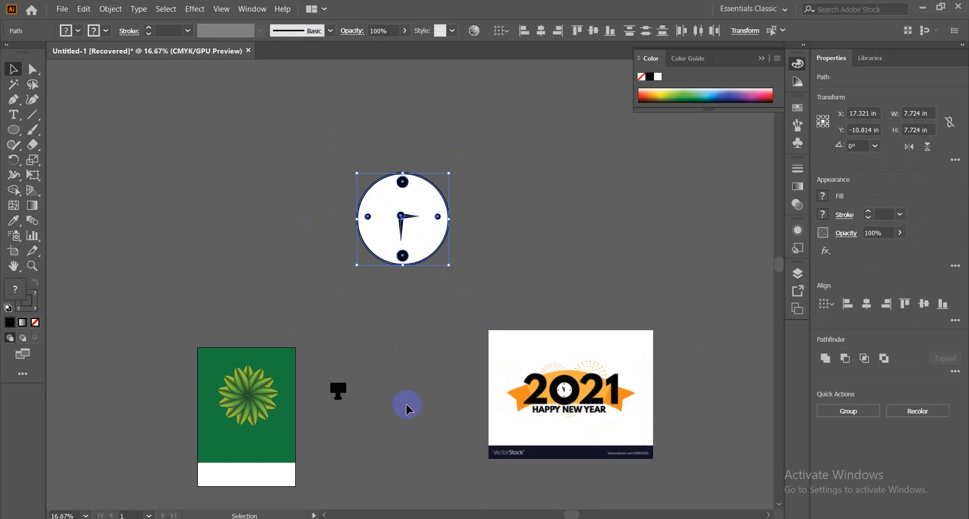
key("ctrl+=")
key("space")
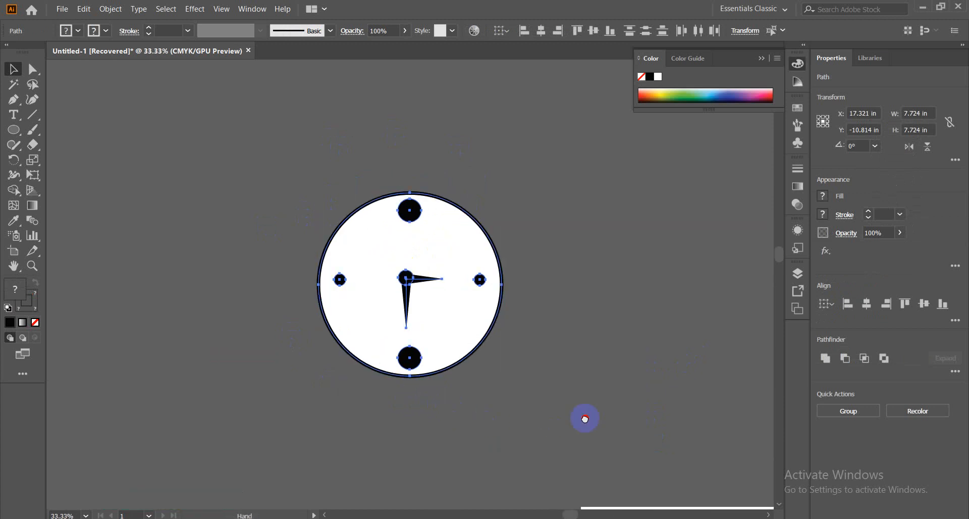
left_click_drag(585, 419, 316, 52)
left_click_drag(475, 286, 361, 305)
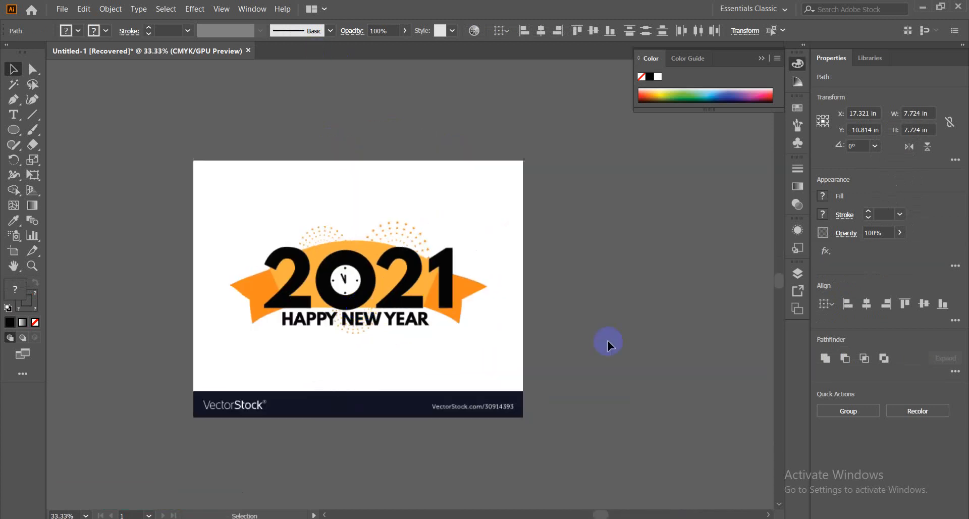
key("ctrl+=")
key("space")
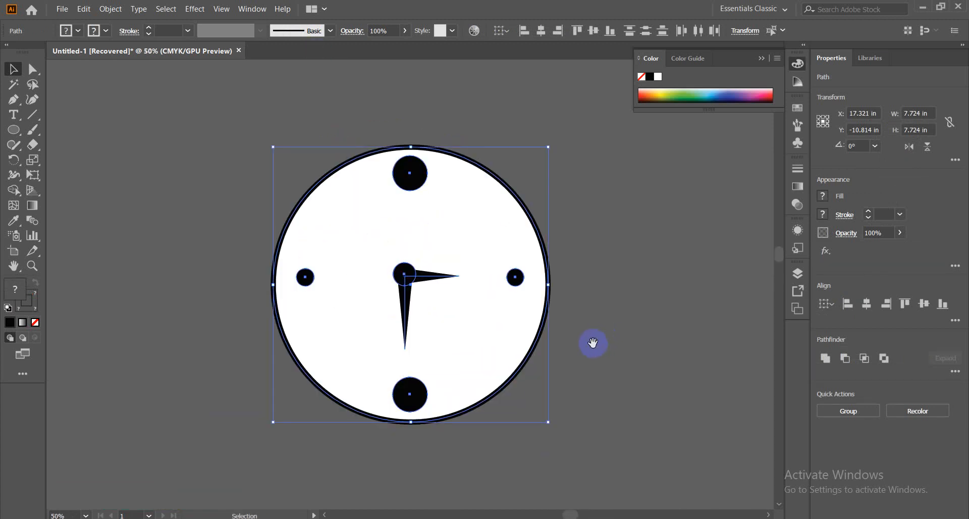
left_click_drag(632, 388, 383, 222)
left_click_drag(627, 368, 404, 160)
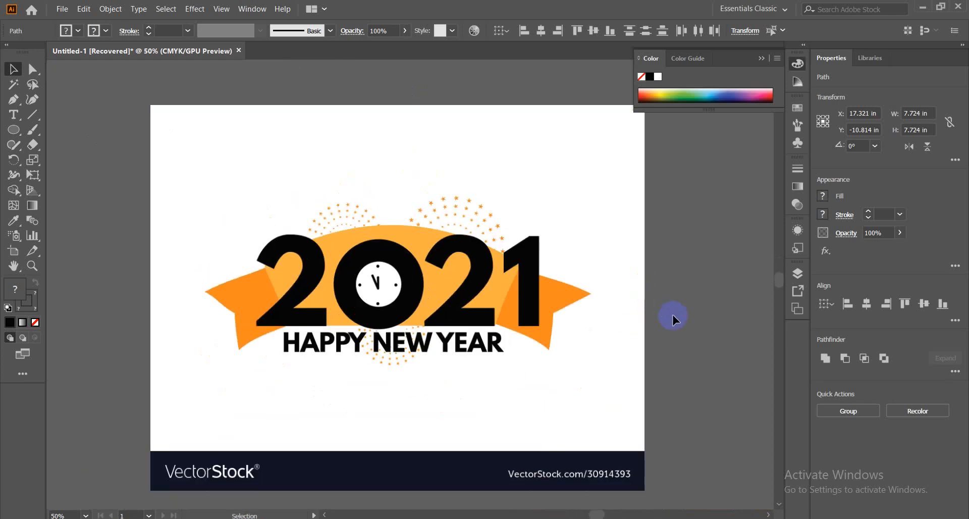
left_click(615, 341)
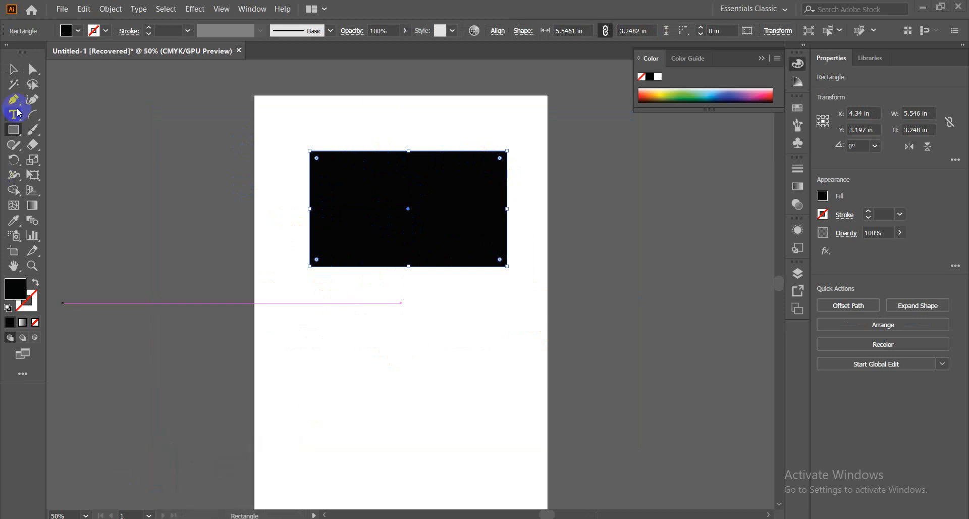
Step: Draw an arc about 5.55 by 3.25 in from the black rectangle's lower-left corner to its upper-right corner
left_click(32, 115)
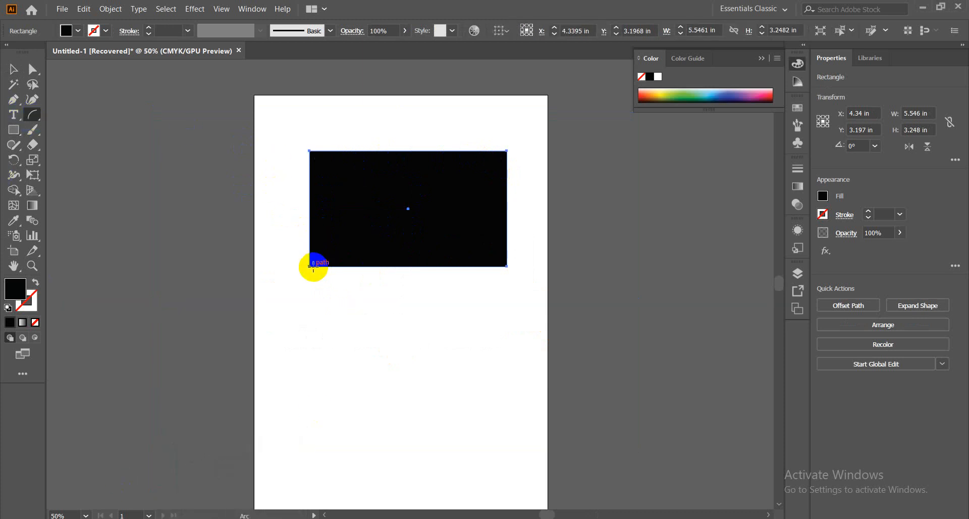
left_click_drag(310, 266, 508, 150)
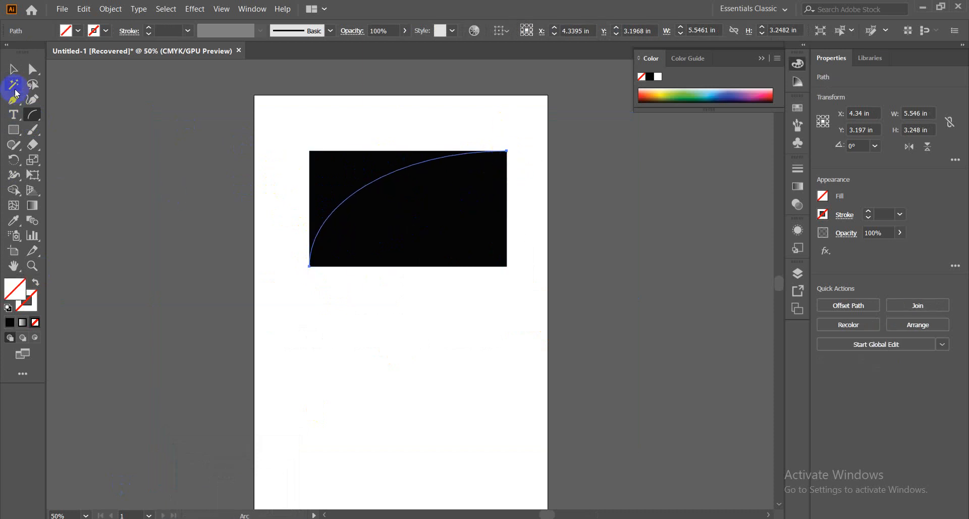
left_click(18, 72)
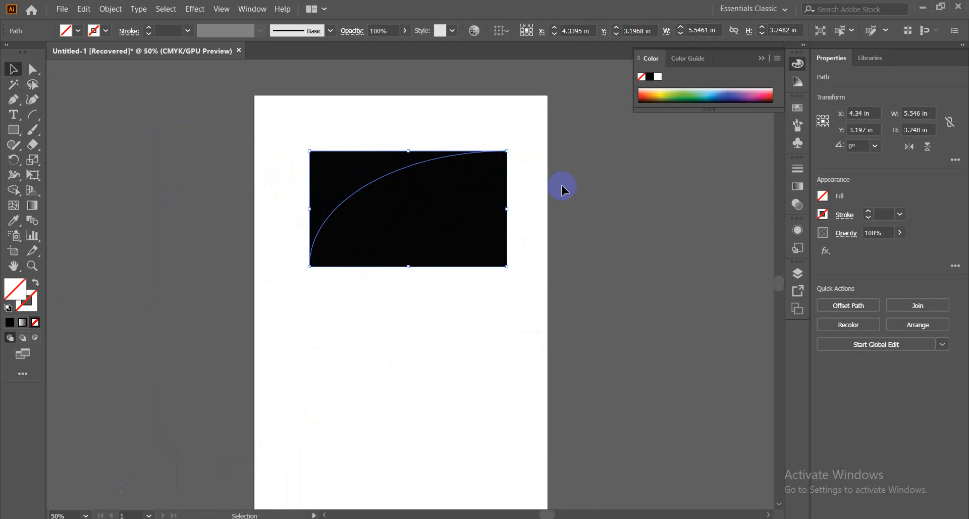
Step: Divide the black rectangle along the arc with the Pathfinder Divide operation
left_click(388, 299)
left_click_drag(330, 126, 459, 303)
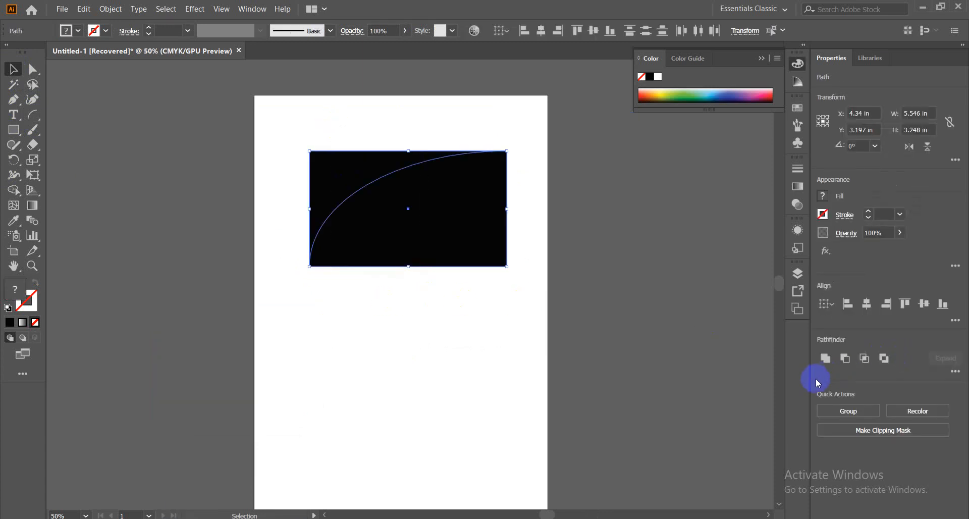
left_click(954, 376)
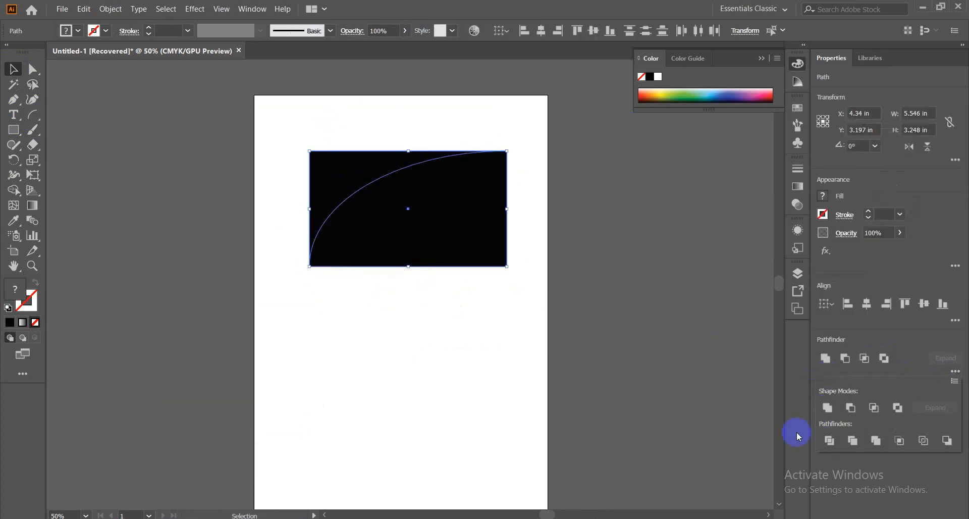
left_click(831, 441)
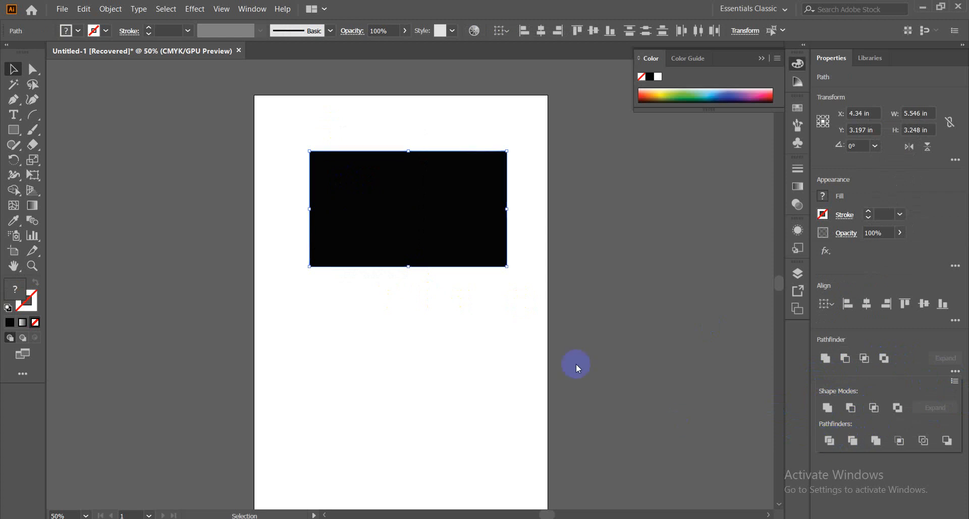
Step: Ungroup the divided rectangle into separate pieces
right_click(383, 228)
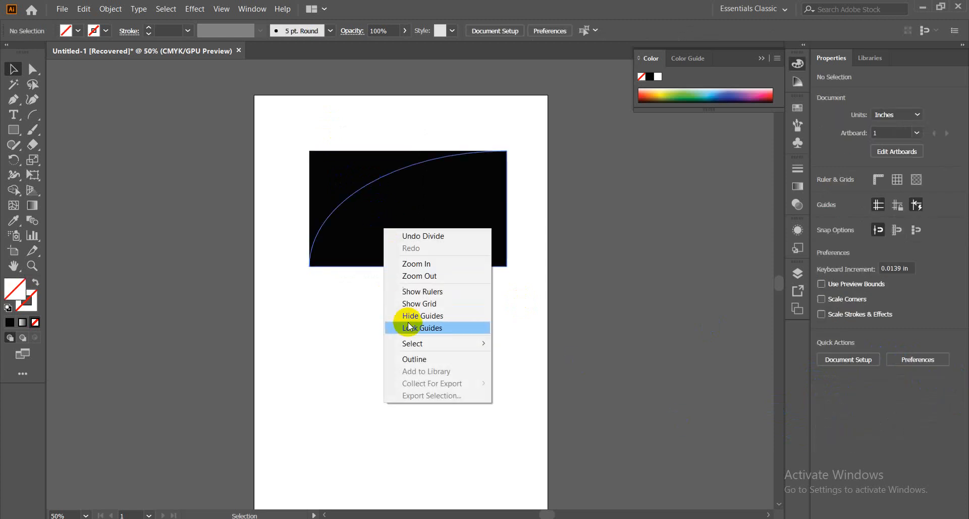
left_click(332, 329)
left_click(357, 270)
right_click(356, 187)
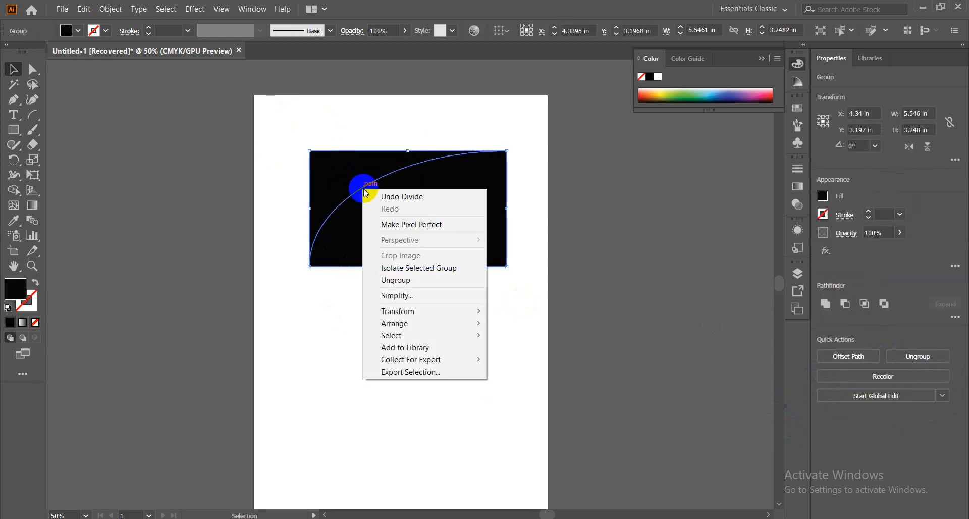
left_click(397, 279)
Step: Move the corner piece about 1.6 in up and left, and the curved piece down, so the two separate
left_click_drag(346, 217, 290, 159)
left_click(448, 227)
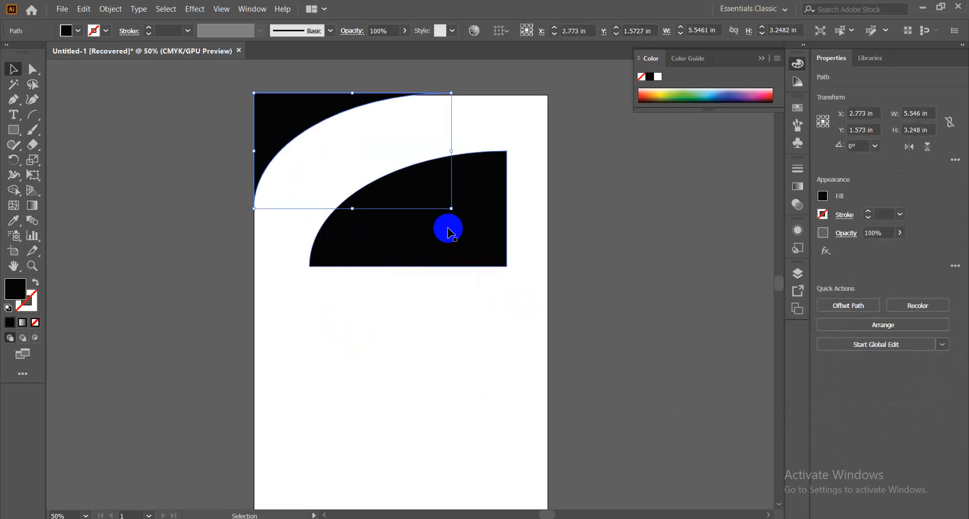
left_click_drag(483, 210, 436, 325)
left_click(412, 433)
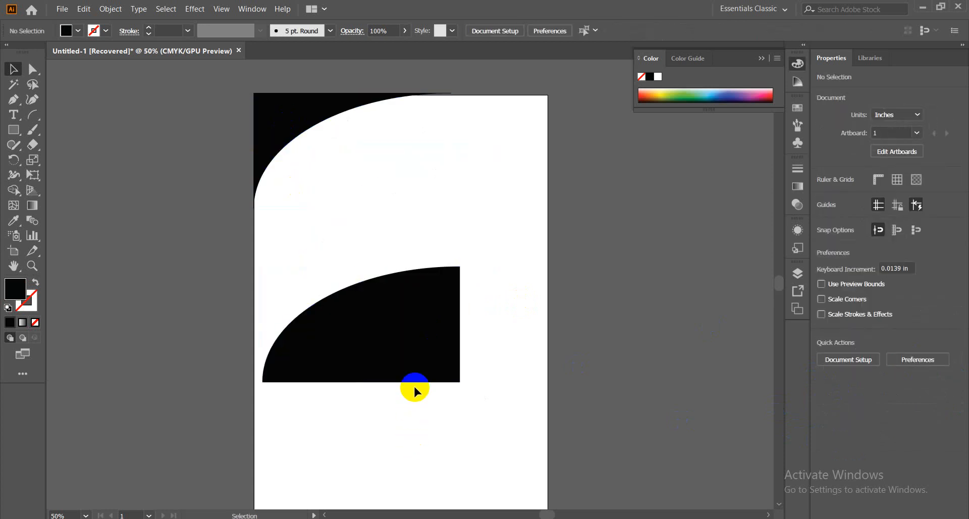
Step: Undo the moves of both divided pieces
key("ctrl+z")
key("ctrl+z")
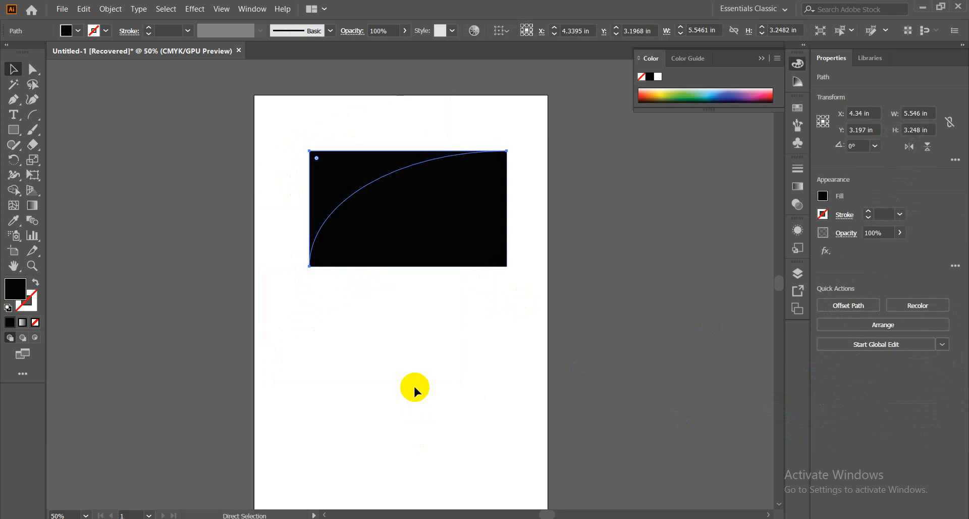
left_click(396, 376)
left_click_drag(266, 129, 362, 295)
left_click(374, 322)
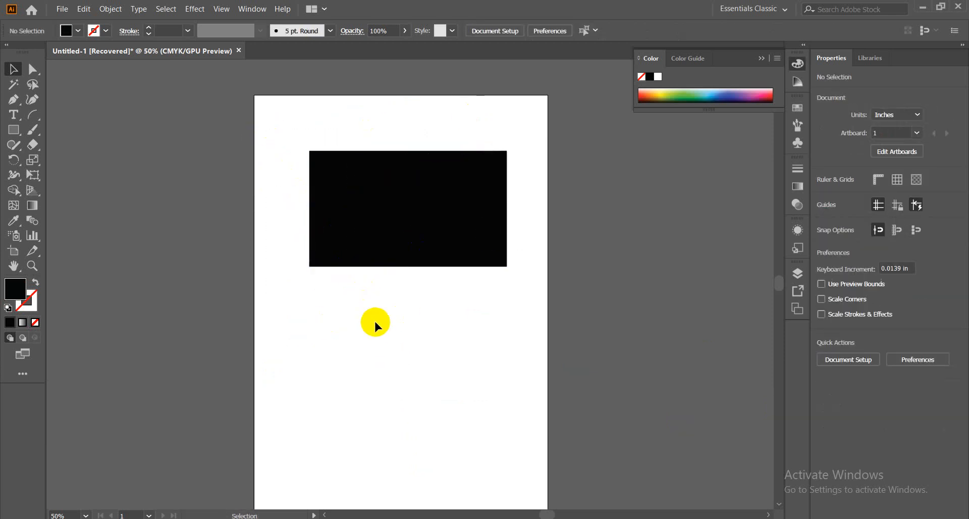
Step: Delete both pieces of the divided rectangle from the artboard
left_click(347, 203)
left_click(318, 168)
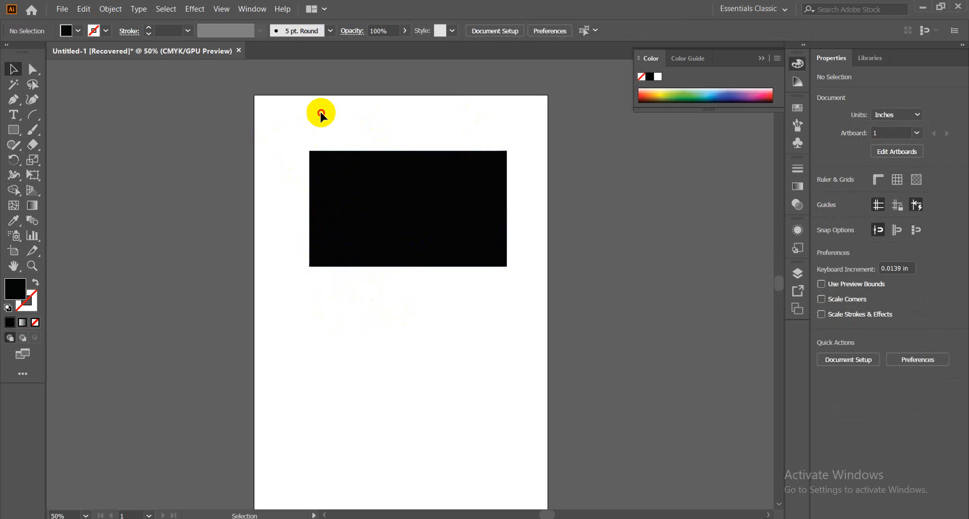
left_click_drag(321, 112, 376, 229)
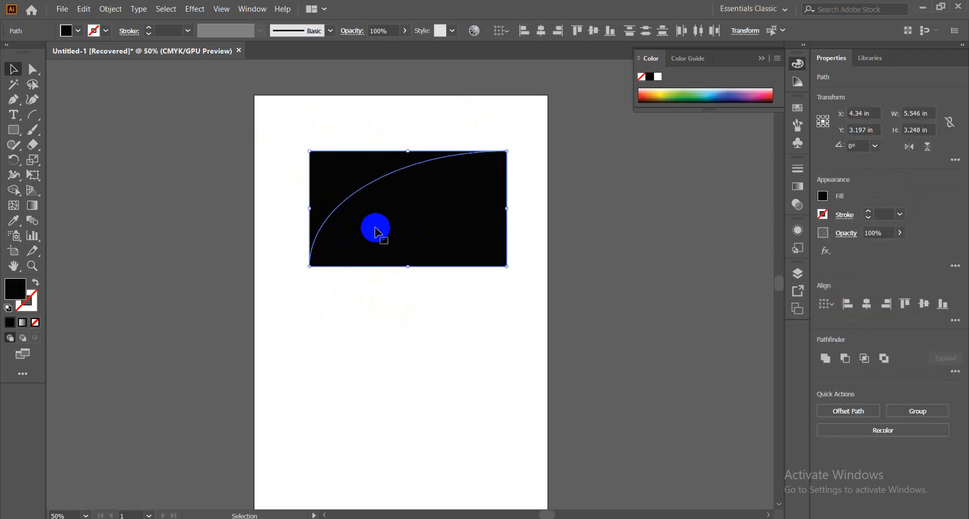
key("Delete")
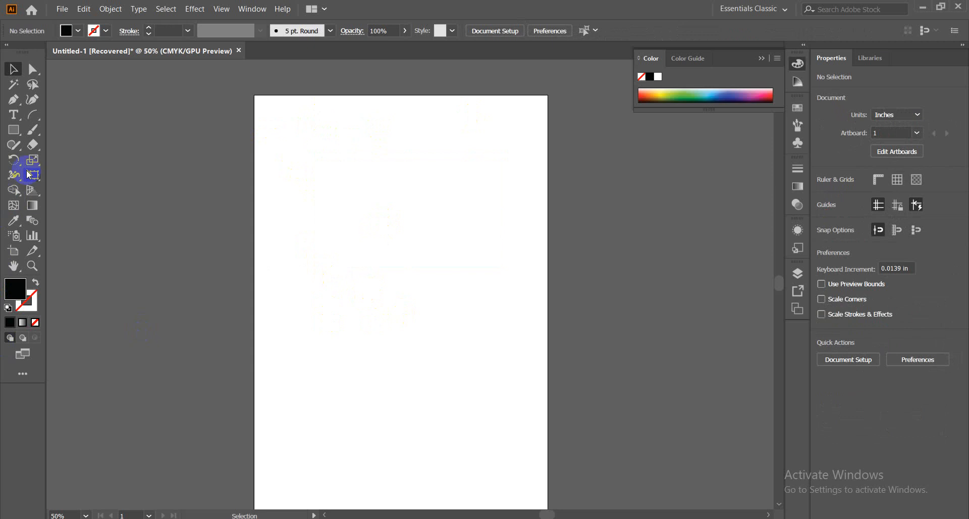
Step: Draw a spiral about 5.64 by 4.52 in on the upper artboard and give it a black stroke
left_click(33, 117)
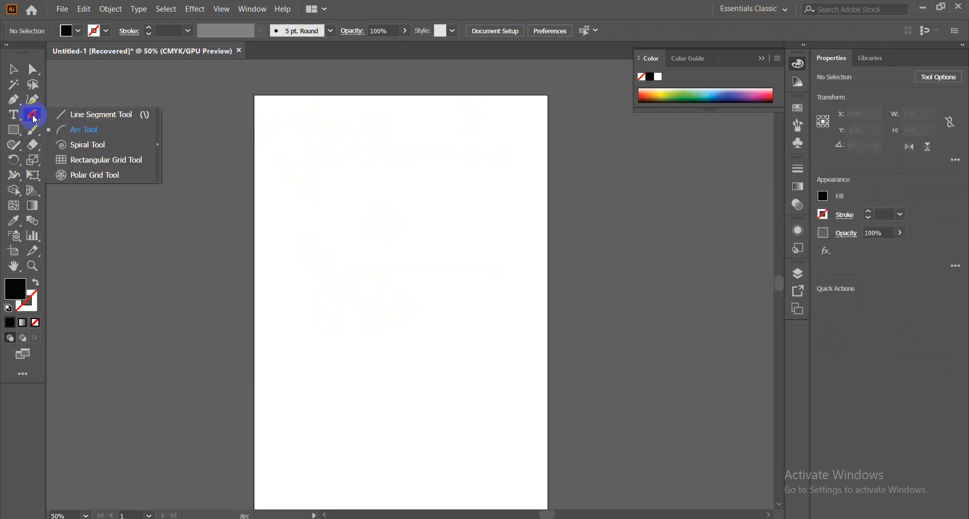
left_click(92, 149)
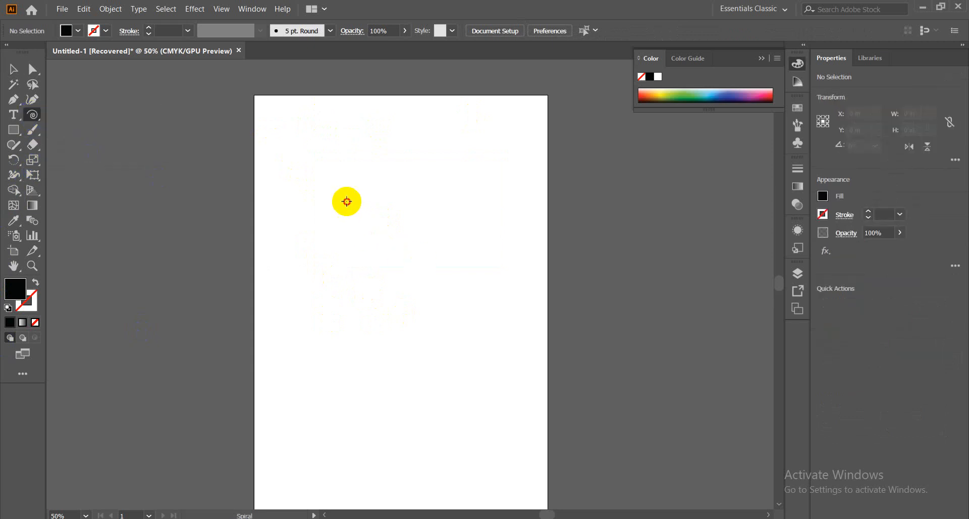
left_click_drag(347, 201, 457, 208)
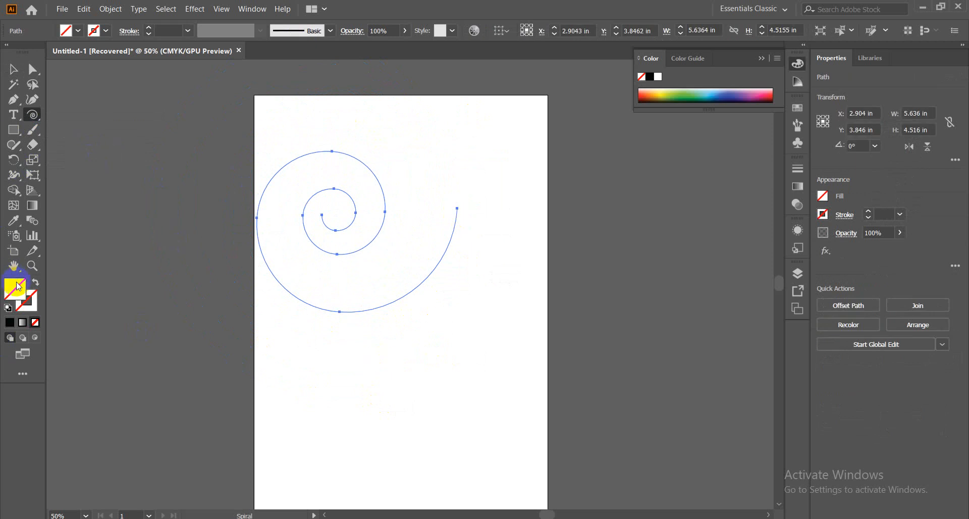
left_click(31, 306)
left_click(9, 322)
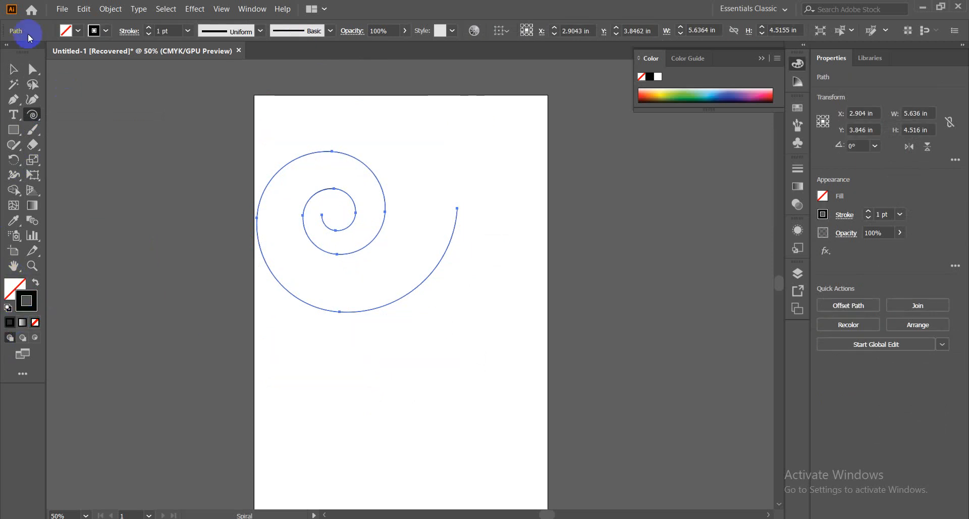
left_click(13, 69)
left_click(445, 195)
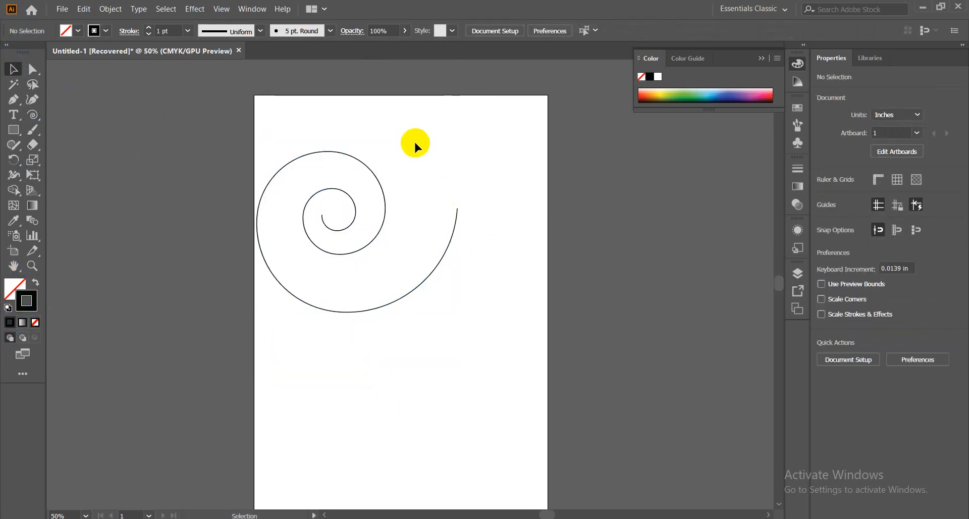
Step: Move the spiral about 2 in right and 0.9 in down, and raise its stroke weight to 32 pt
left_click(281, 287)
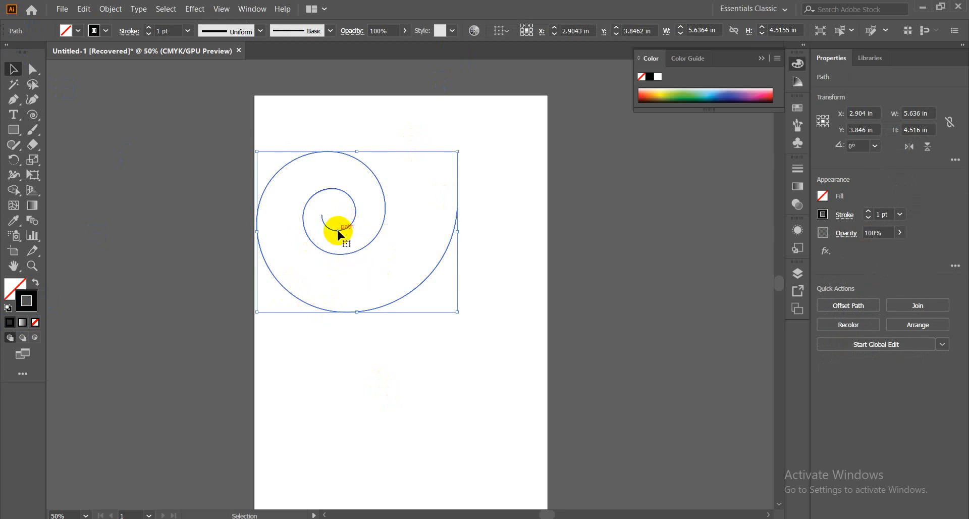
left_click_drag(337, 228, 407, 259)
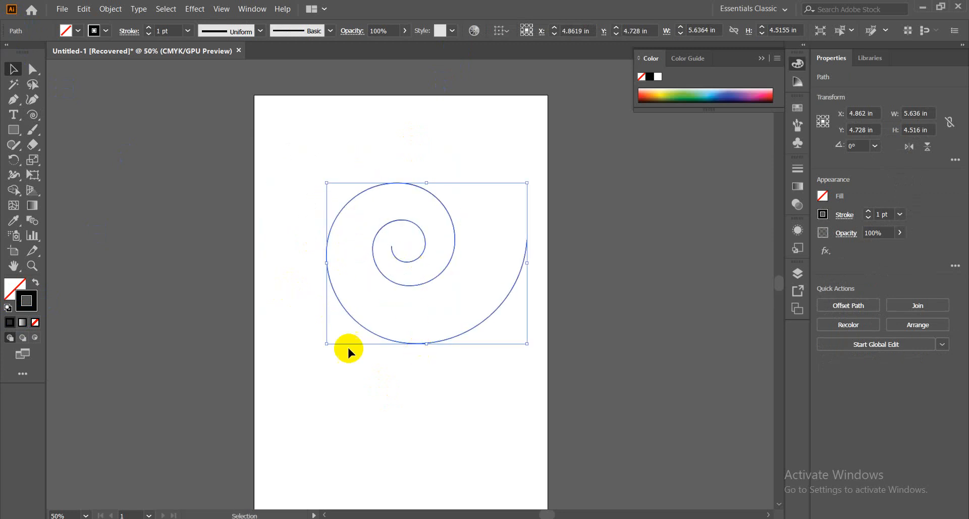
left_click(149, 28)
left_click(149, 28)
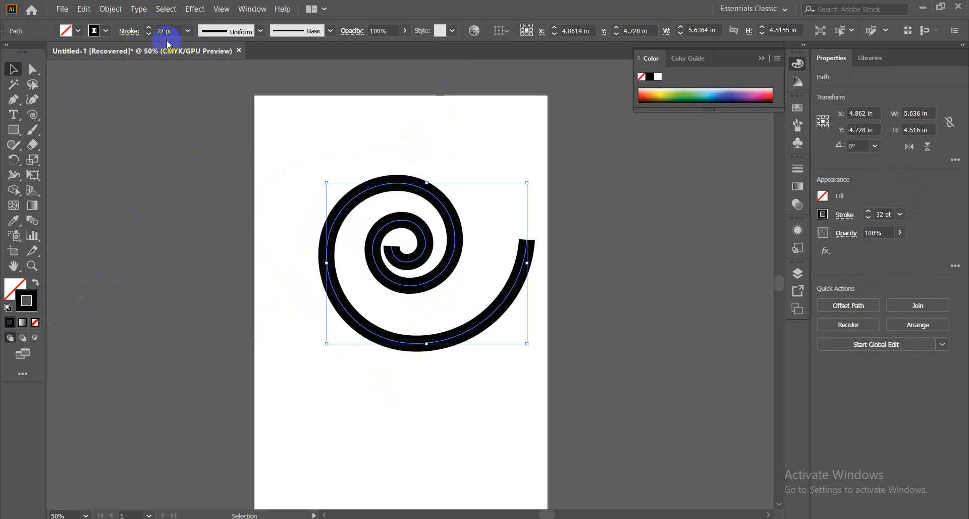
Step: Reduce the spiral's stroke weight to 1 pt
left_click(146, 34)
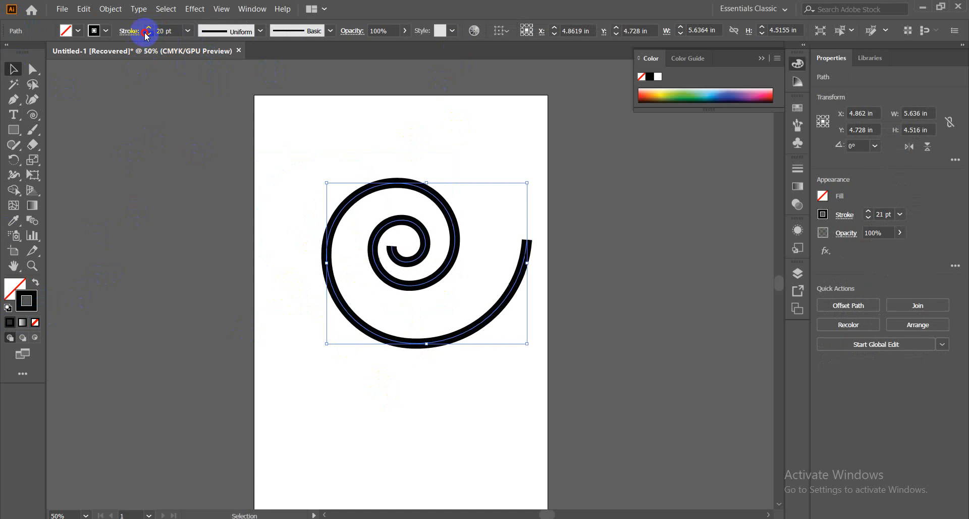
left_click(147, 35)
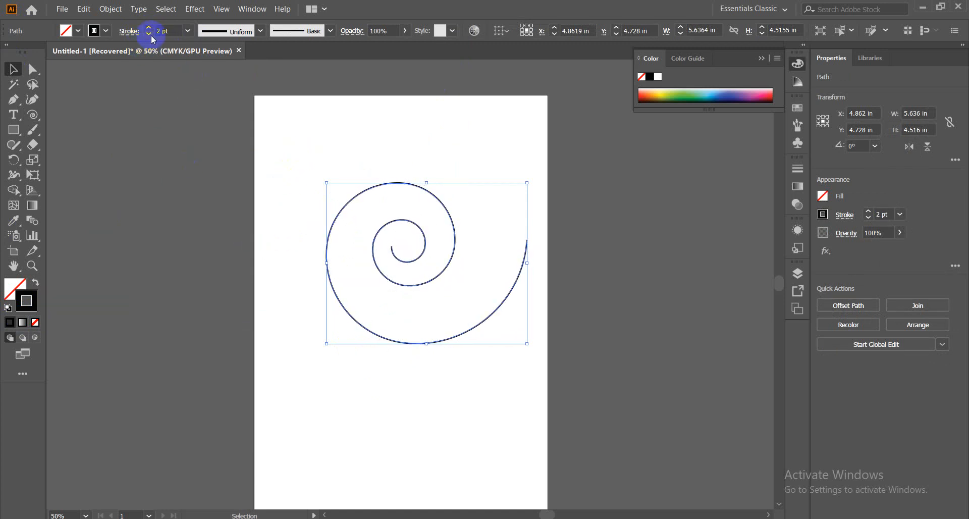
left_click(150, 34)
Step: Delete the spiral from the artboard
left_click(307, 130)
left_click(393, 254)
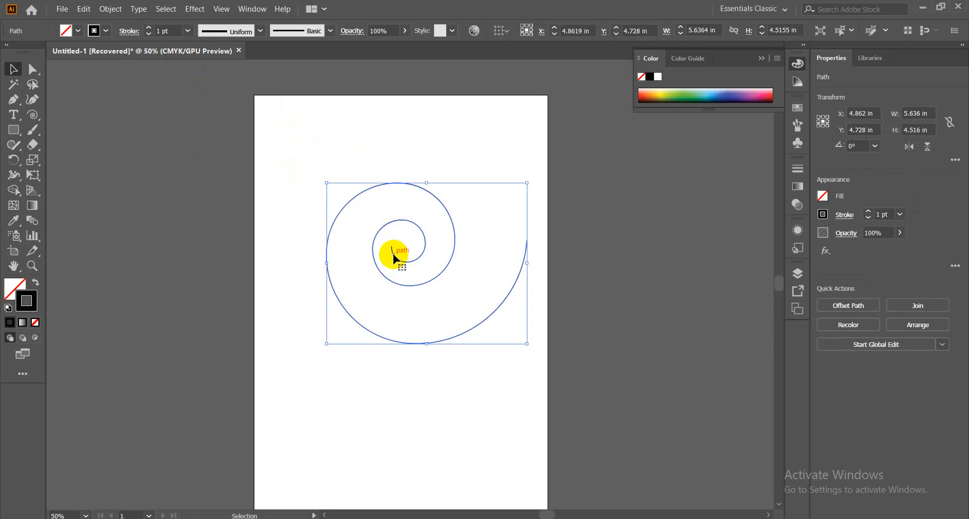
key("Delete")
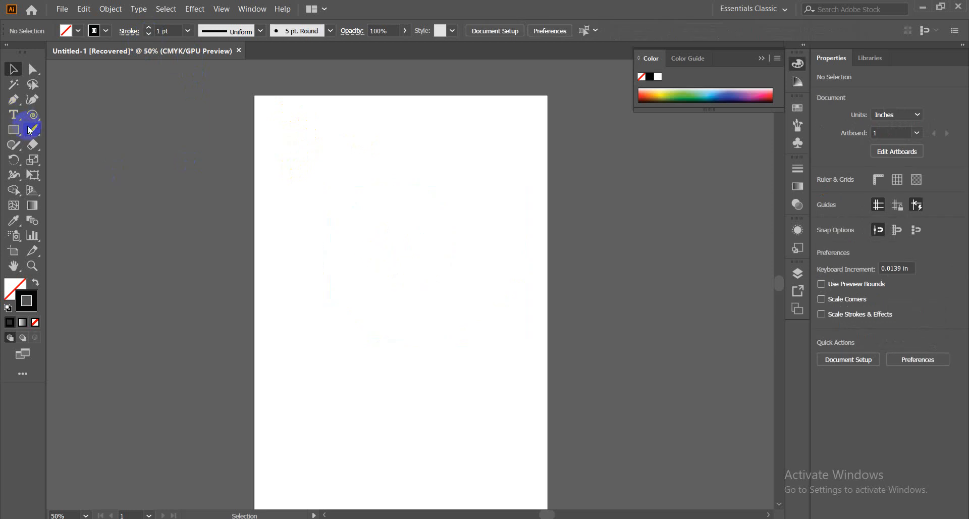
Step: Start a new spiral in the artboard's upper half with the Spiral tool and enlarge it to about 9.25 by 10 in
left_click(34, 116)
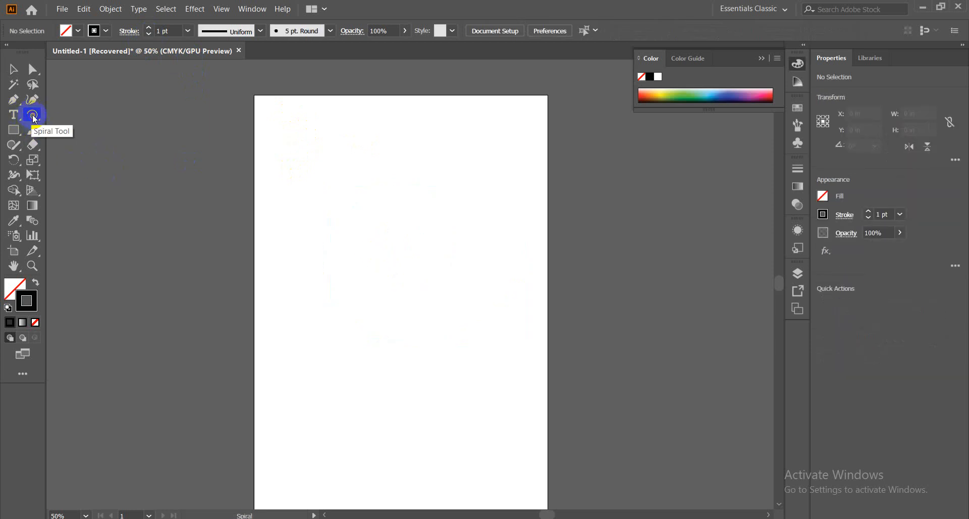
left_click(32, 116)
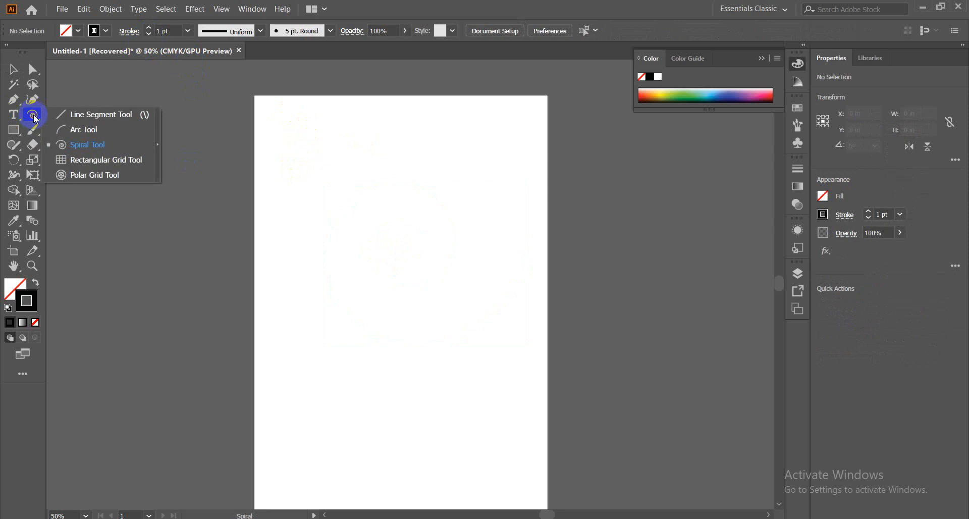
left_click(85, 145)
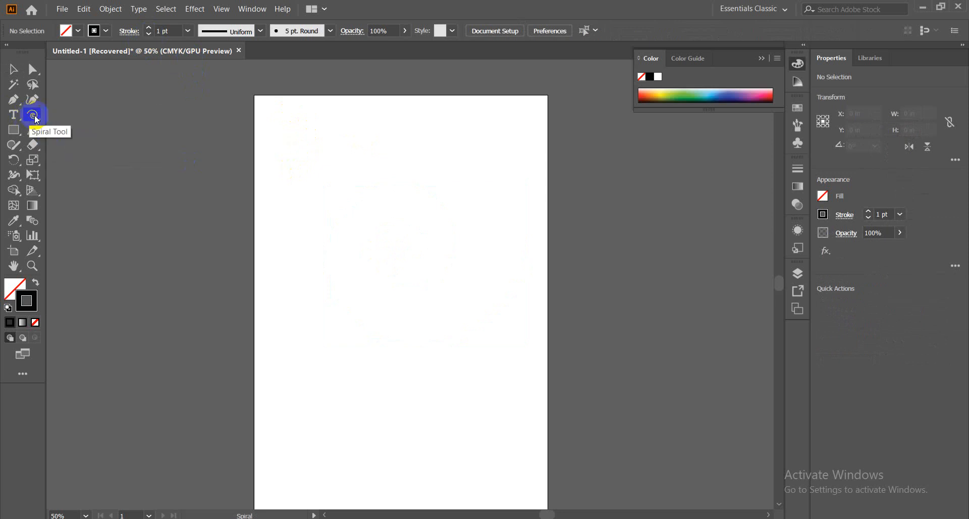
left_click(30, 117)
left_click(67, 143)
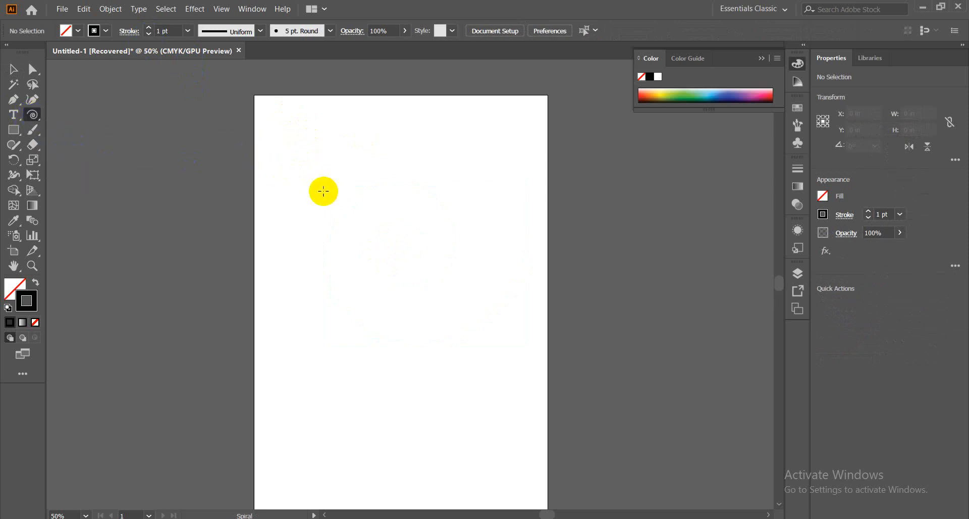
left_click_drag(332, 224, 384, 271)
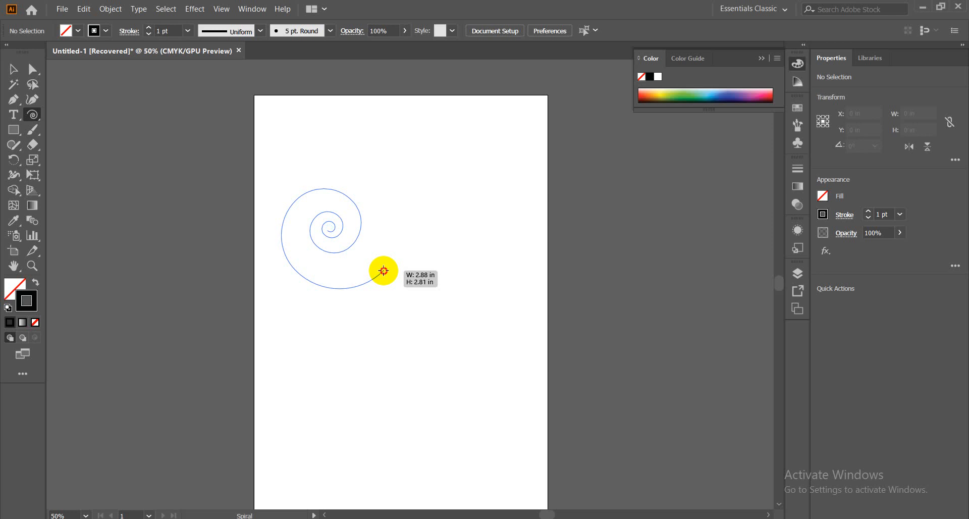
left_click_drag(383, 271, 461, 404)
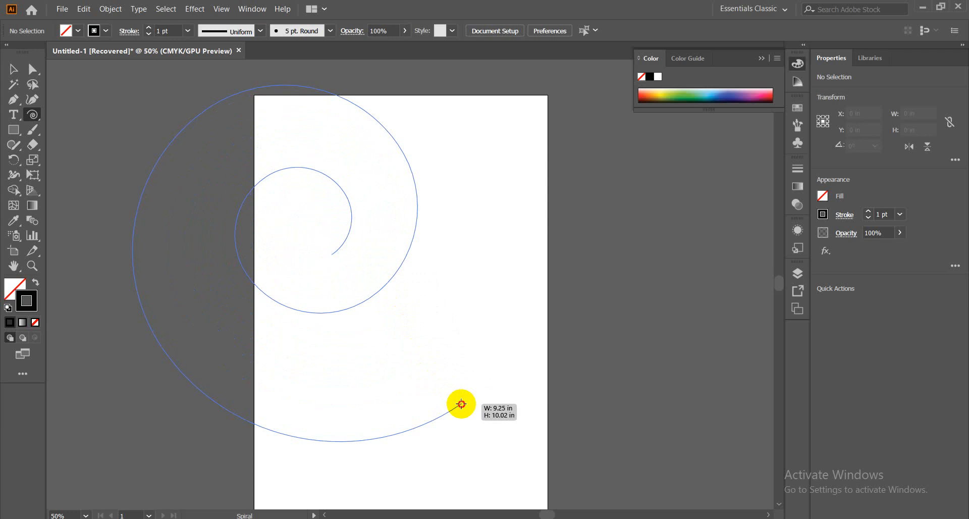
Step: While still drawing the spiral, cut it down to a short curve and add segments back at about 6.5 by 5.25 in
key("Down")
key("Down")
key("Down")
key("Down")
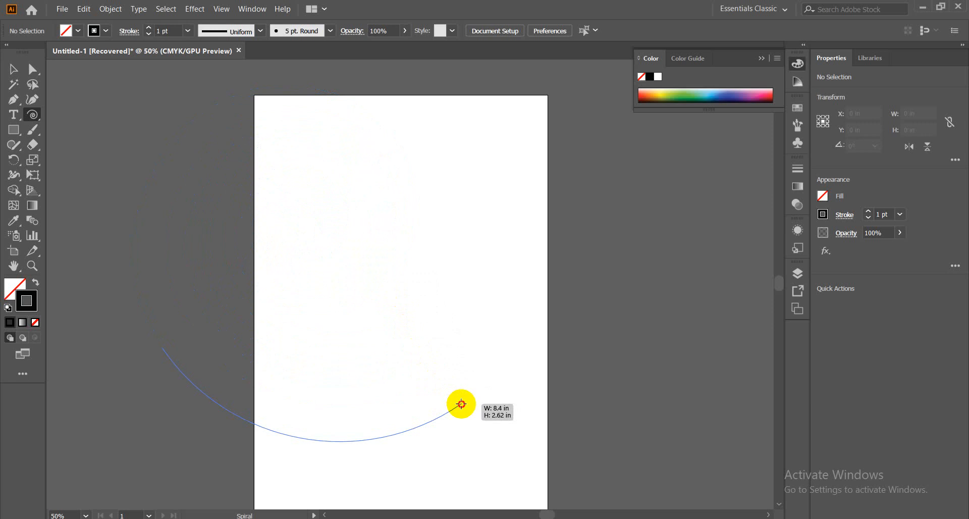
left_click_drag(461, 404, 465, 248)
key("Up")
key("Up")
key("Up")
key("Up")
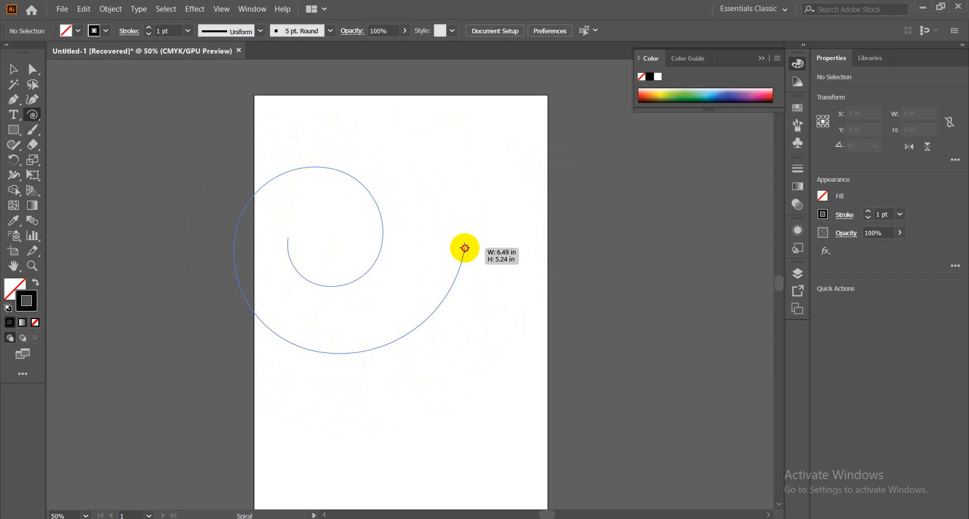
Step: Adjust the number of spiral segments and finish the spiral at about 6.27 by 6.24 in
key("Down")
key("Down")
key("Down")
left_click_drag(465, 248, 441, 134)
key("Down")
key("Down")
key("Up")
key("Up")
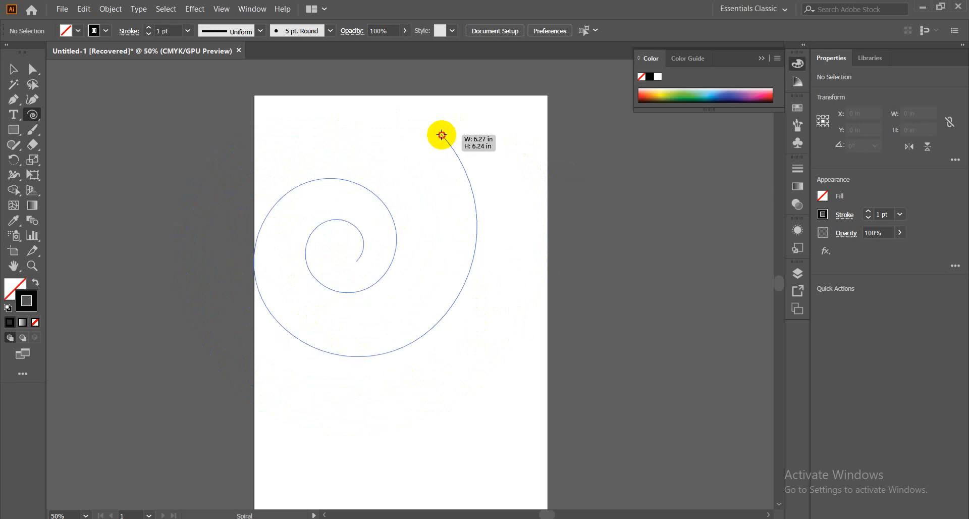
left_click_drag(441, 135, 442, 134)
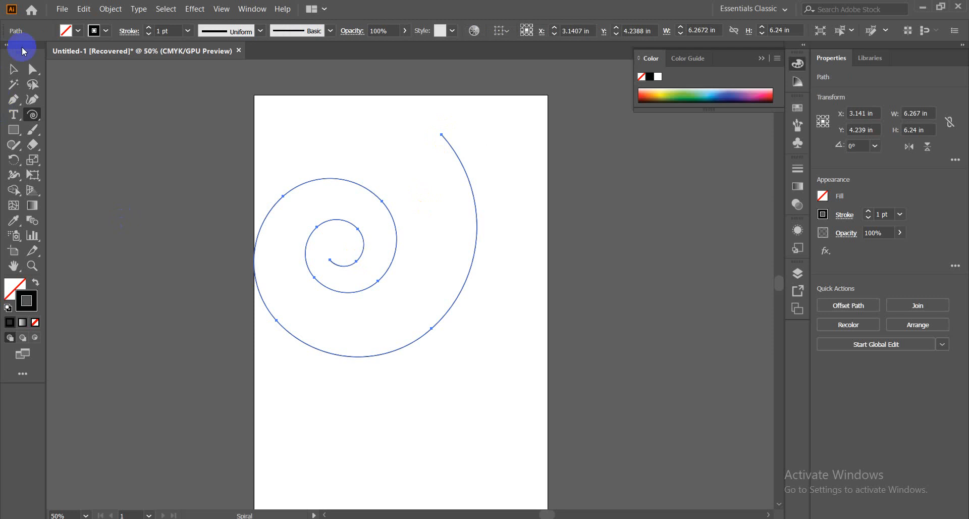
left_click(13, 69)
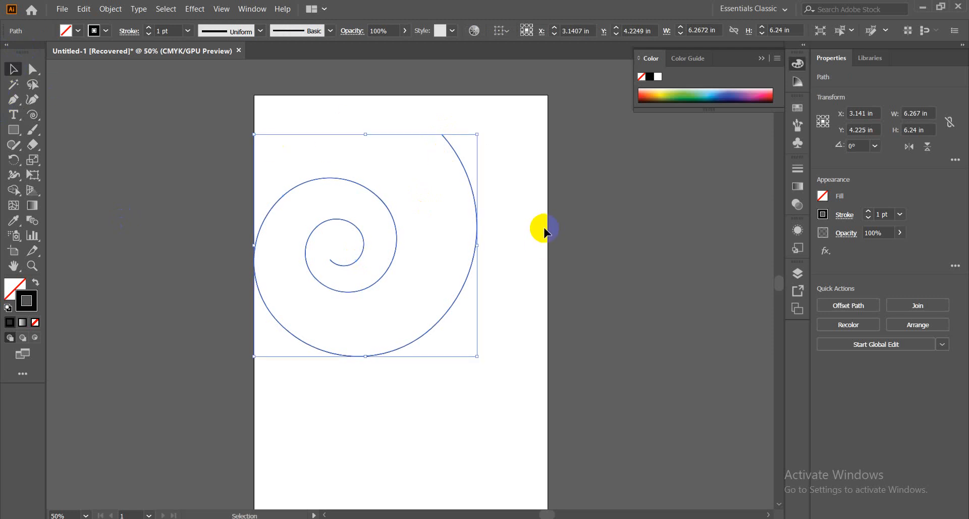
Step: Delete the spiral and draw a rectangular grid about 7.55 by 5.39 in on the artboard's upper half
key("Delete")
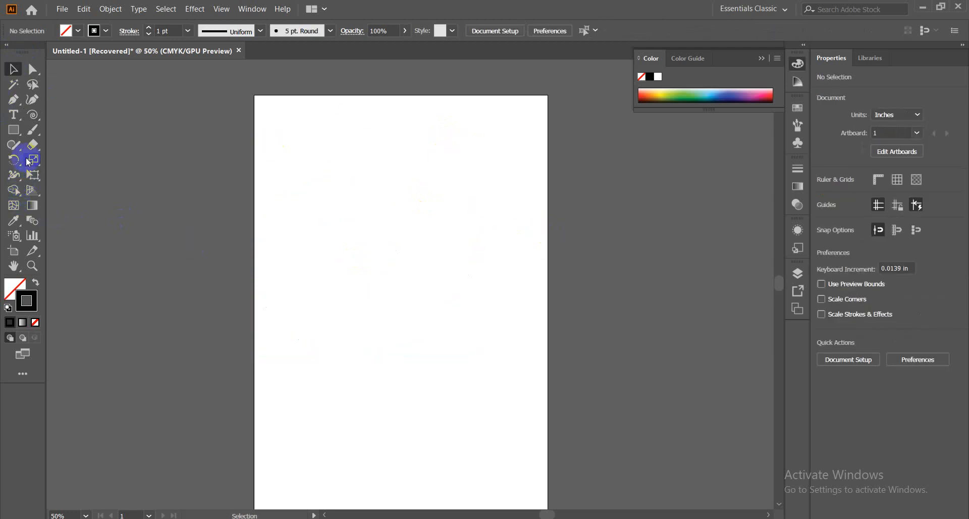
left_click(33, 115)
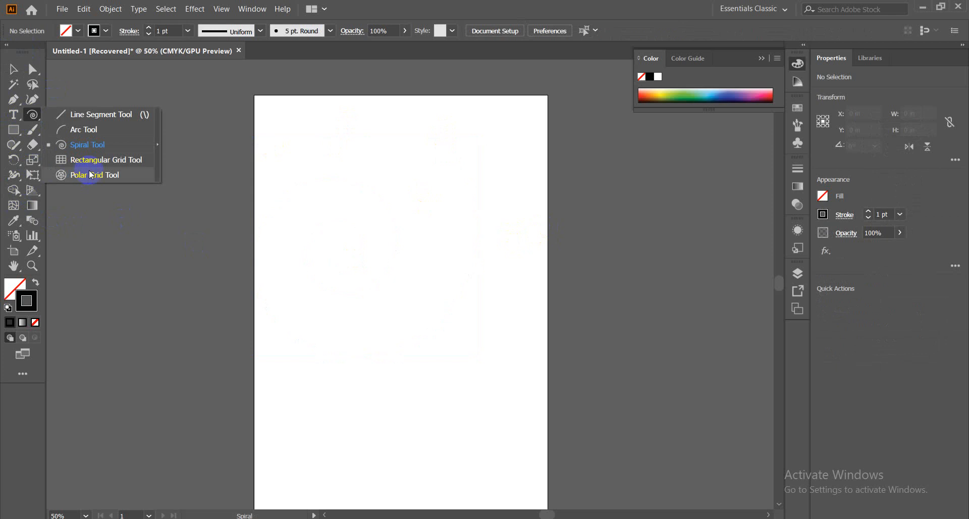
left_click(92, 163)
left_click_drag(279, 164, 548, 356)
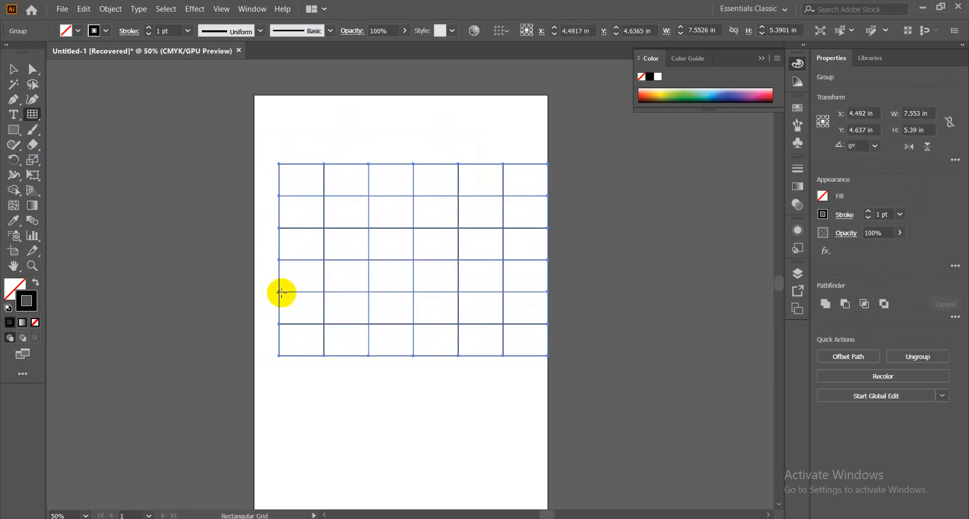
Step: Delete the rectangular grid from the artboard
left_click(14, 68)
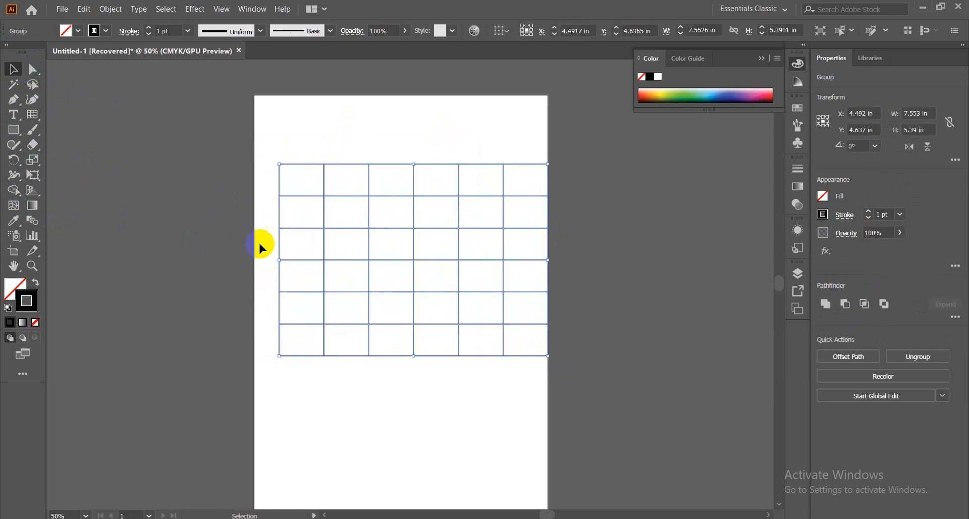
left_click_drag(280, 263, 254, 260)
key("Delete")
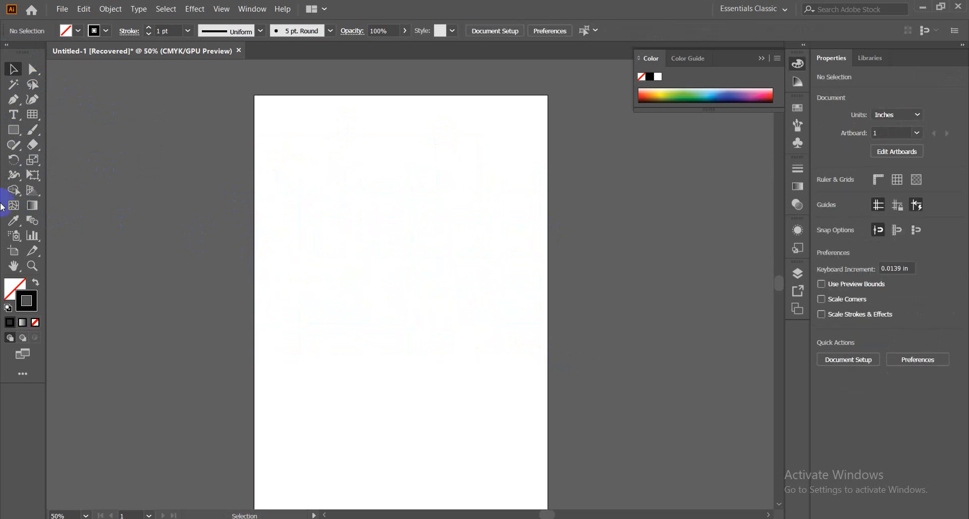
Step: Set the Rectangular Grid tool to 3 horizontal and 10 vertical dividers and draw a grid about 7.59 by 4 in
double_click(36, 120)
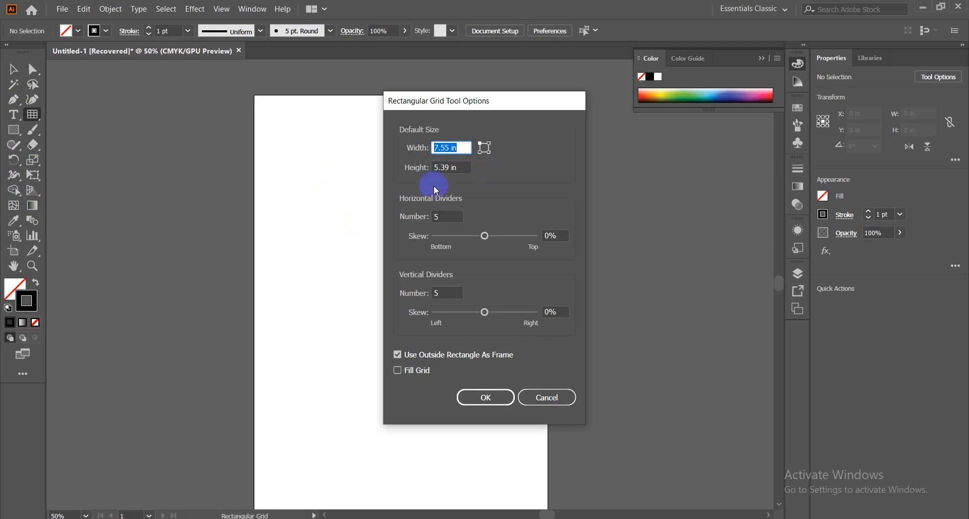
left_click(452, 217)
left_click_drag(459, 217, 400, 214)
double_click(447, 294)
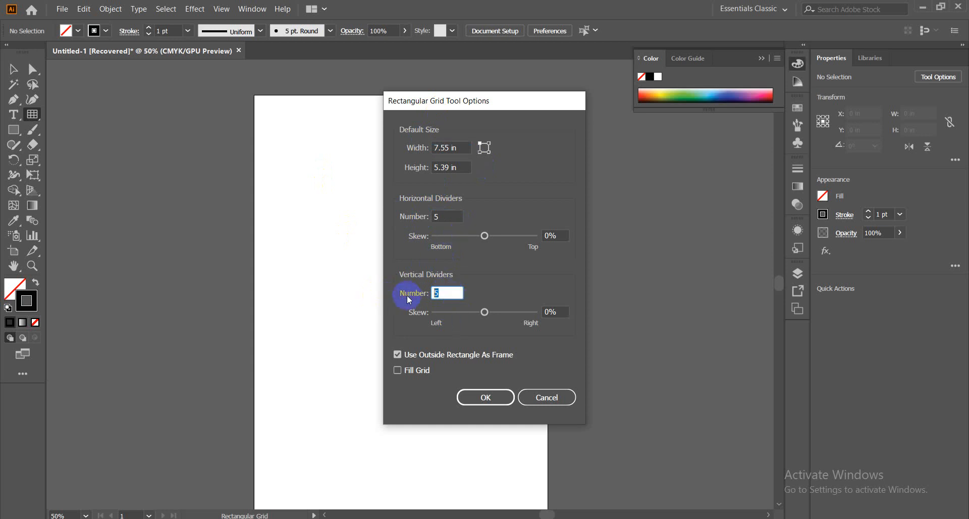
double_click(444, 216)
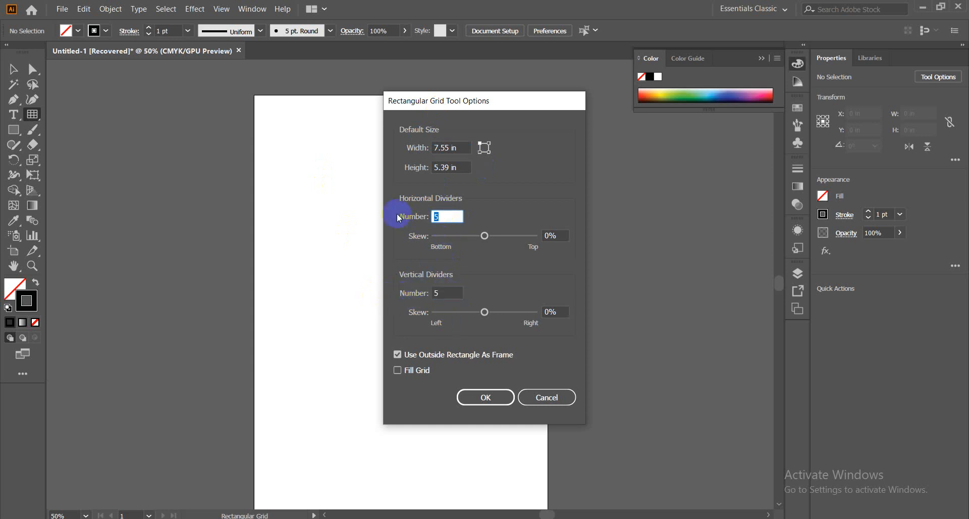
left_click_drag(456, 218, 405, 217)
type("3")
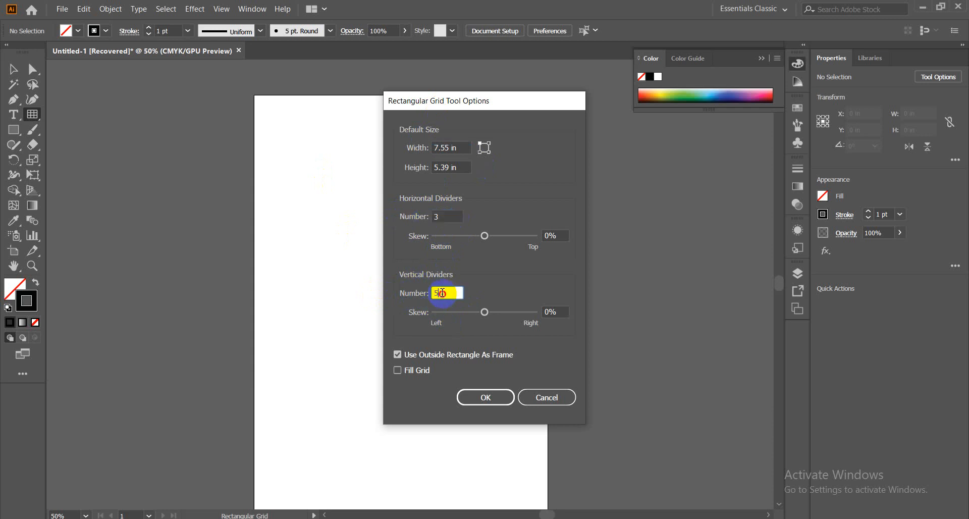
left_click_drag(443, 293, 388, 290)
type("10")
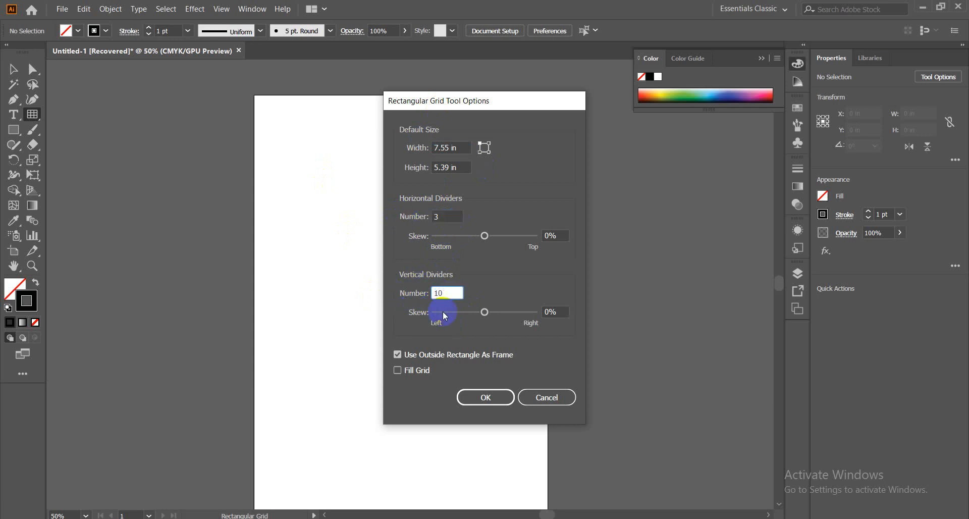
left_click(488, 397)
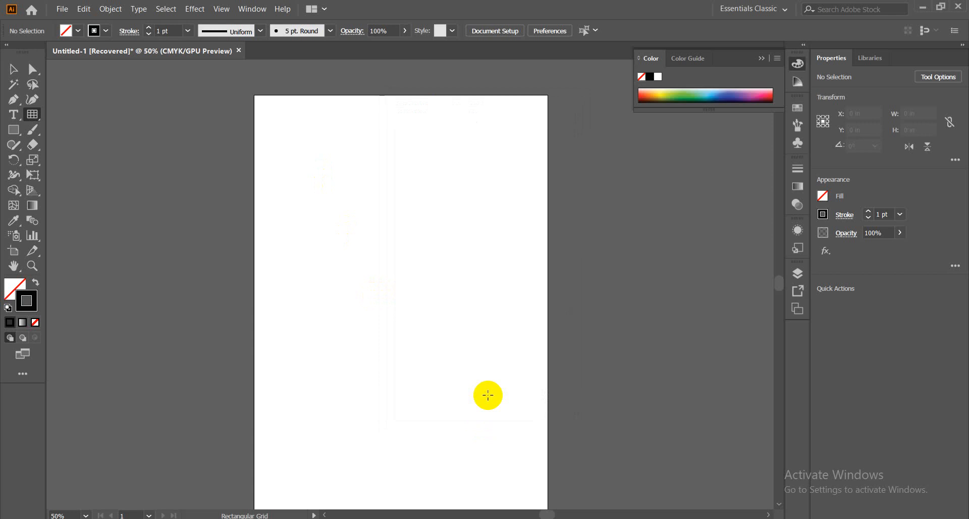
left_click_drag(270, 180, 541, 322)
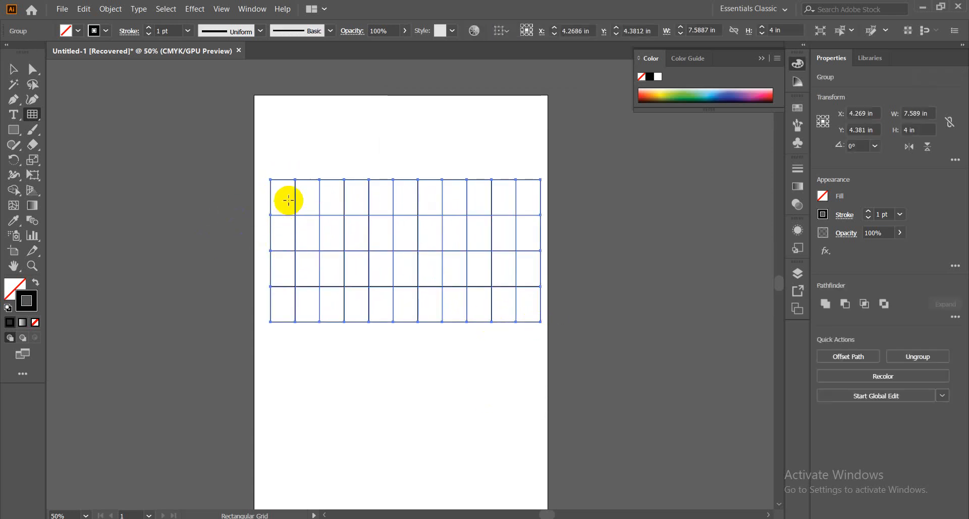
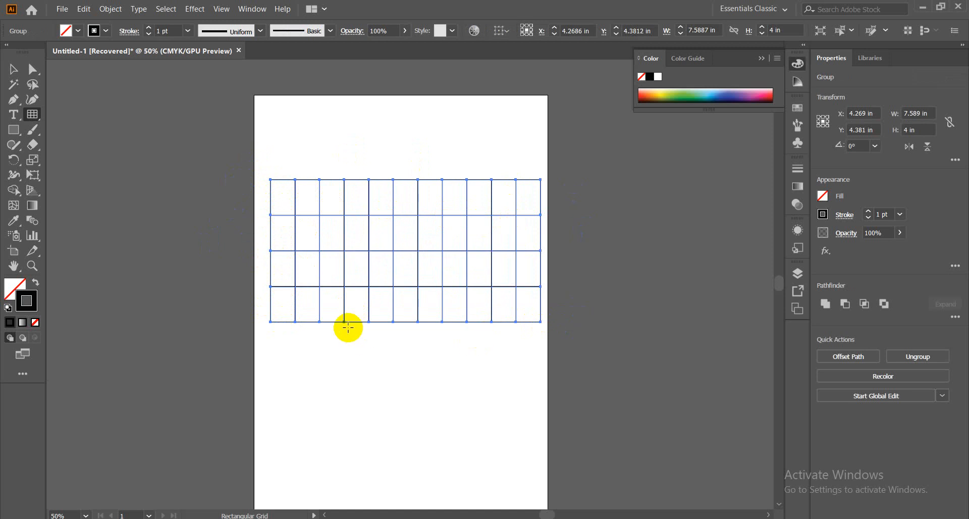
Step: Delete the grid with 10 vertical dividers
left_click(13, 69)
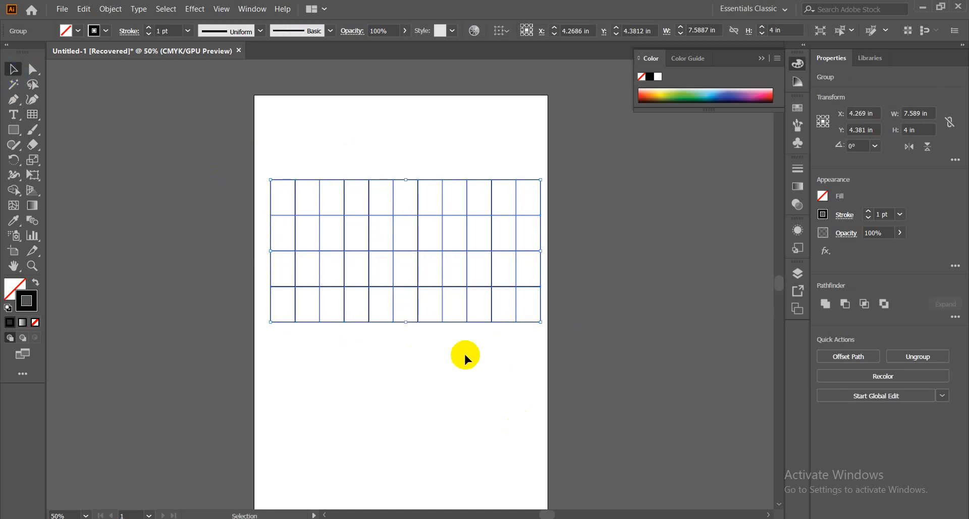
key("Delete")
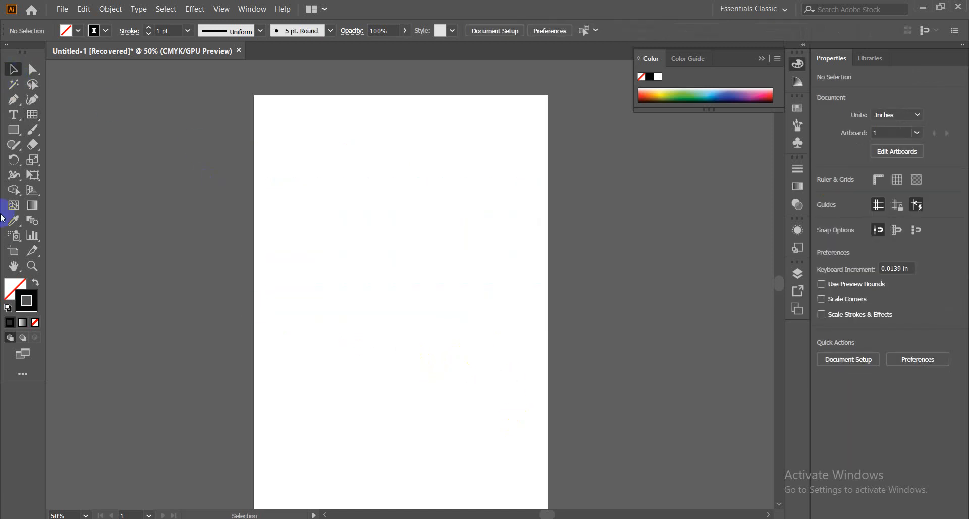
Step: Set the Rectangular Grid tool to 8 horizontal and 3 vertical dividers and draw a grid about 7.45 by 6.74 in
left_click(32, 114)
left_click(264, 182)
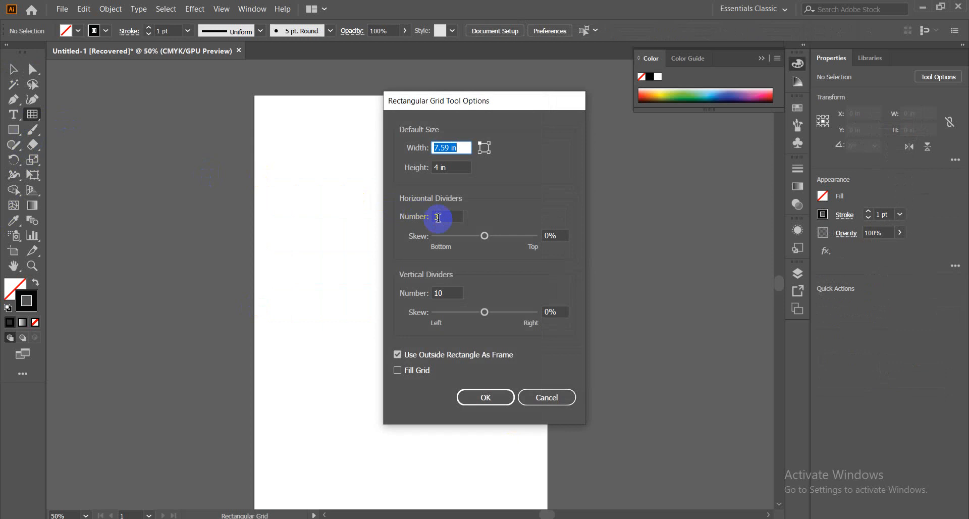
double_click(448, 216)
left_click(415, 216)
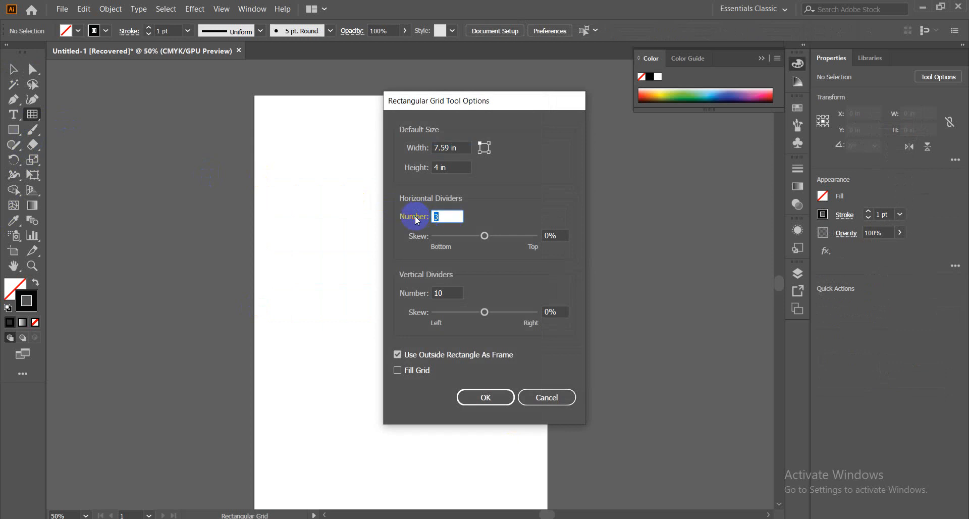
type("8")
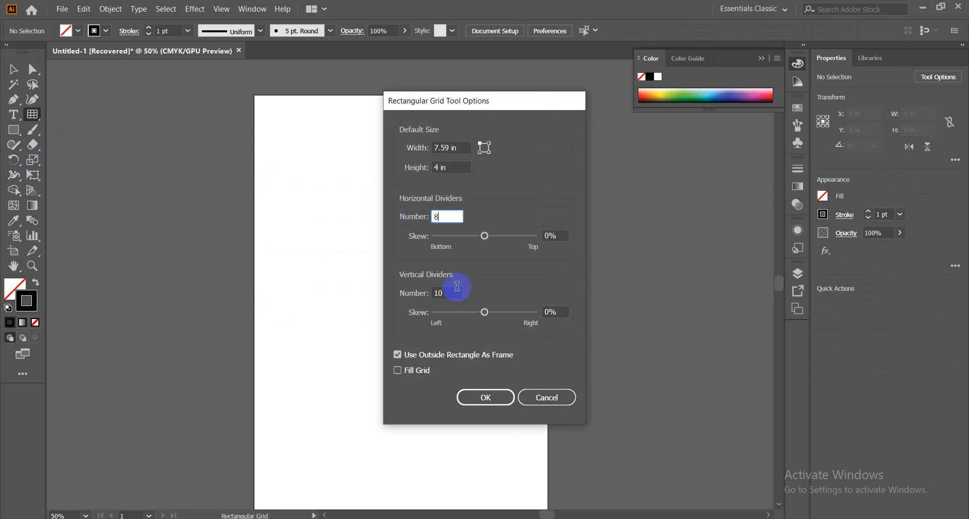
left_click(413, 290)
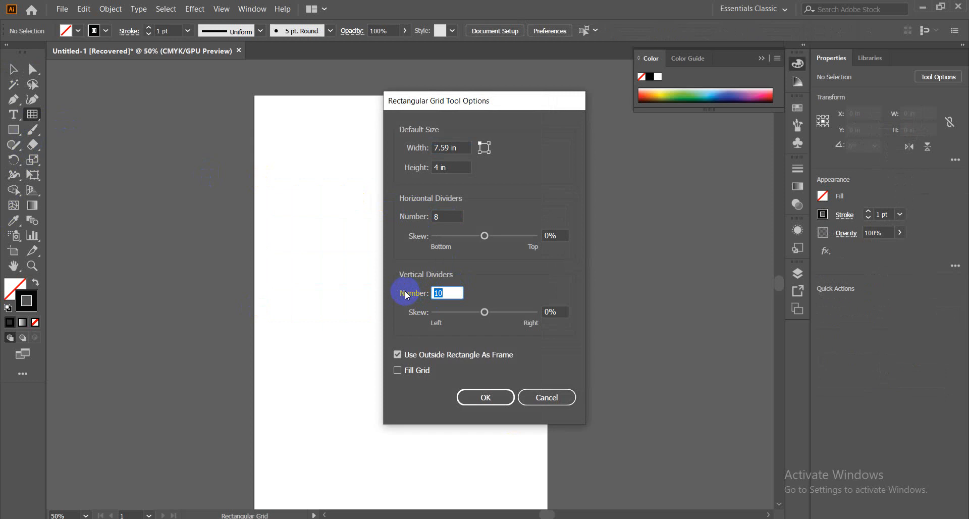
left_click(491, 398)
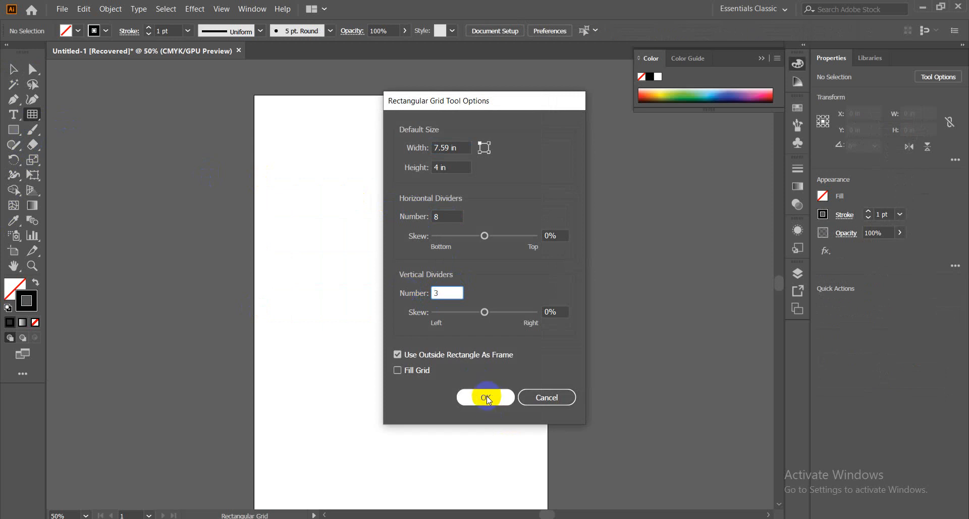
left_click(488, 397)
left_click_drag(266, 156, 531, 396)
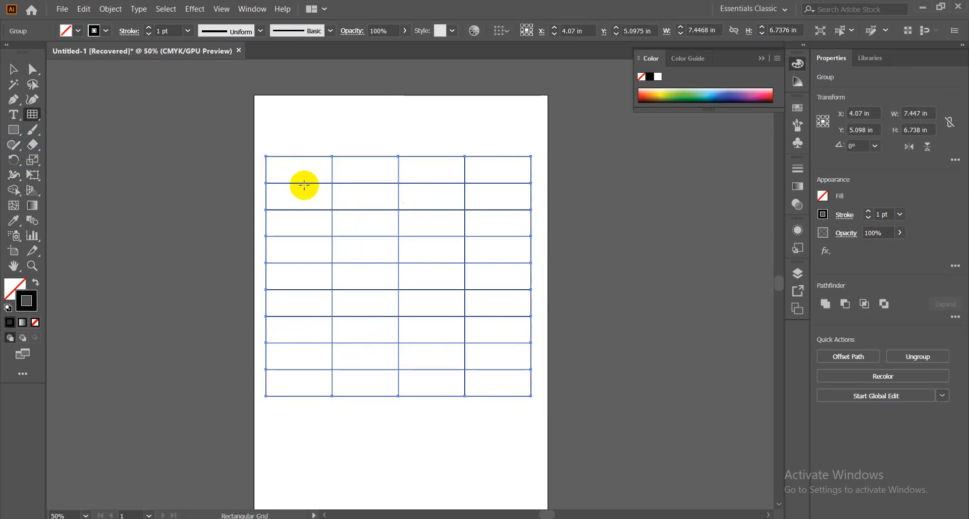
Step: Select the whole grid with 8 horizontal dividers and delete it
left_click(13, 69)
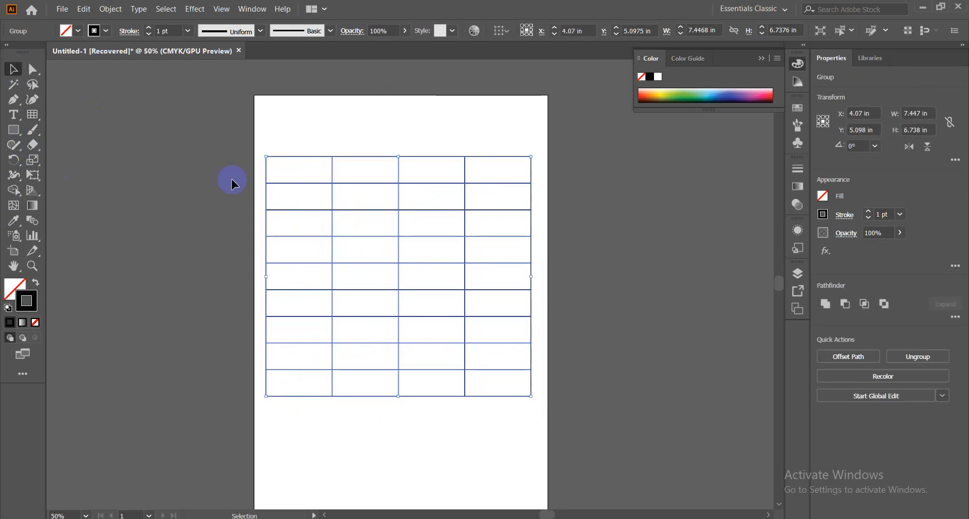
left_click(344, 227)
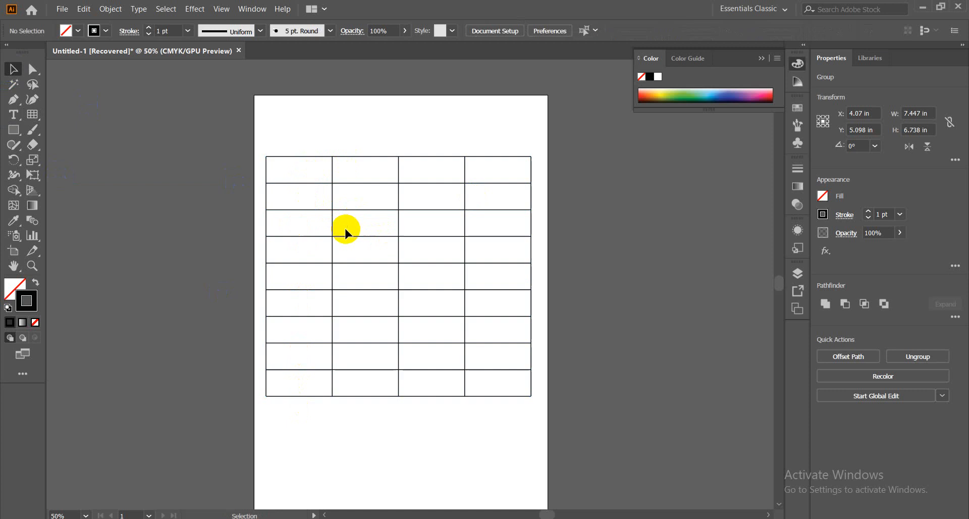
left_click(332, 193)
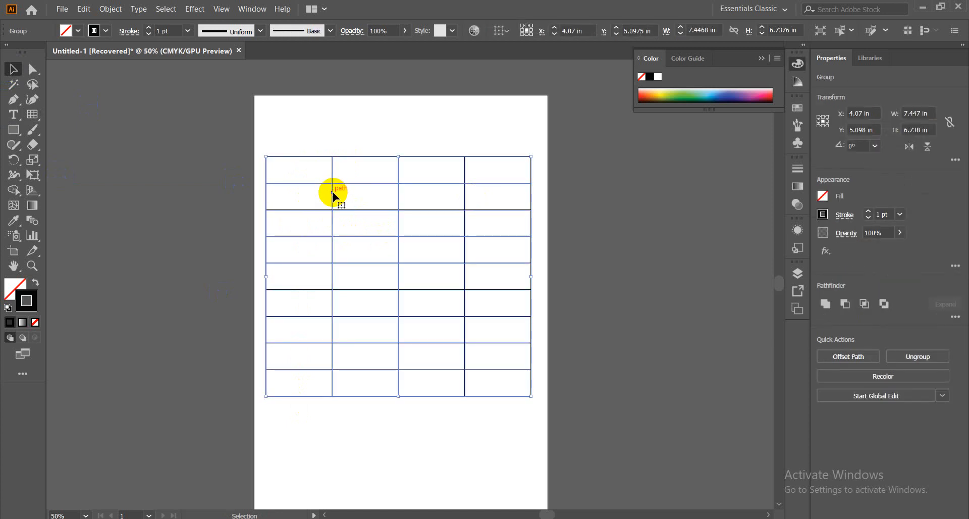
key("Delete")
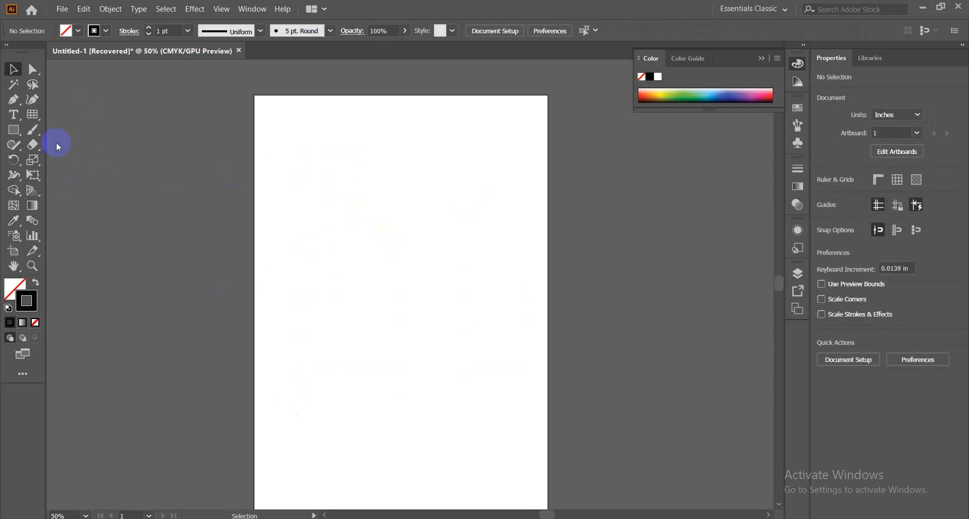
Step: Set the Polar Grid tool to 7 concentric dividers and draw a polar grid about 5.23 by 5.94 in
left_click(32, 116)
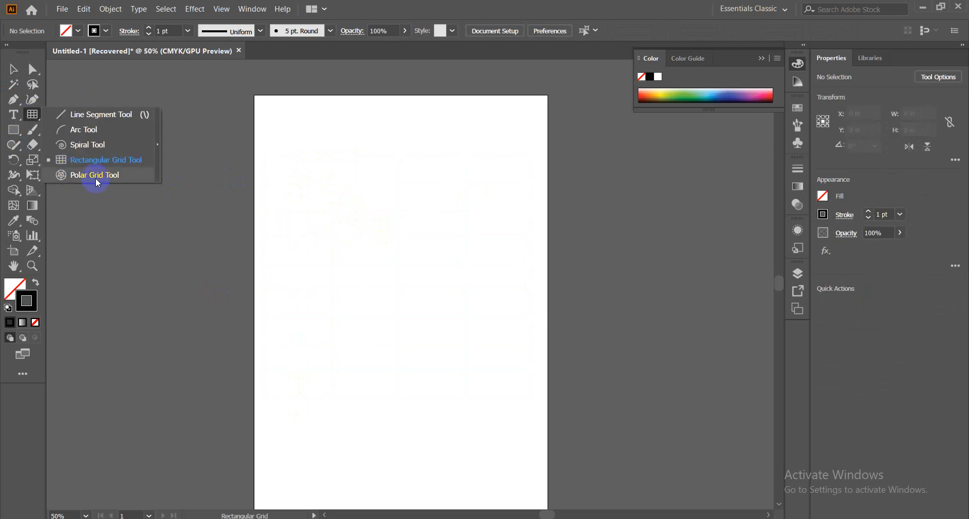
left_click(96, 176)
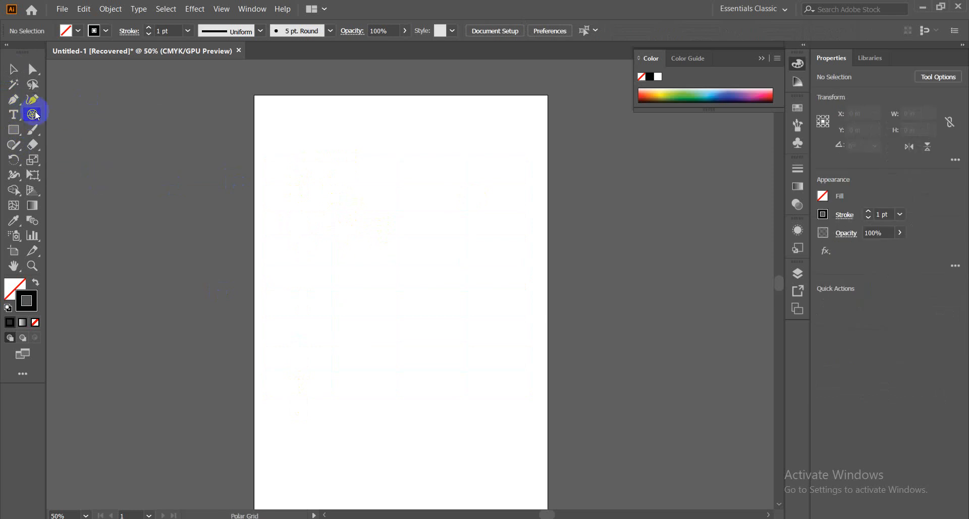
left_click(327, 162)
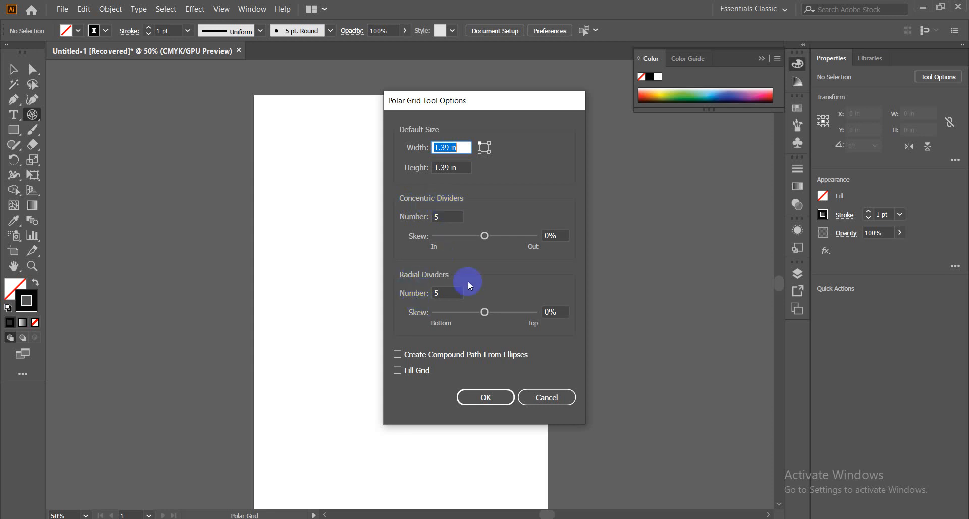
double_click(449, 216)
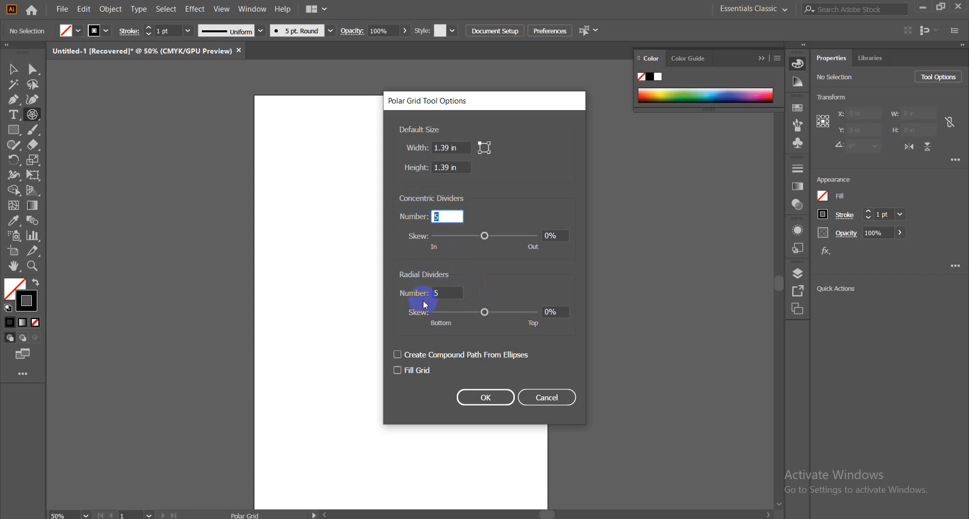
left_click(486, 397)
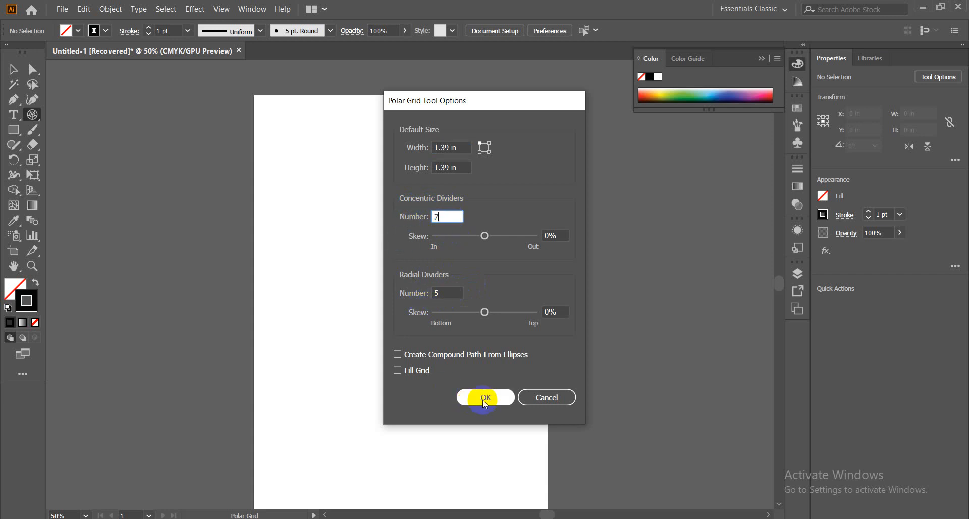
left_click_drag(321, 180, 508, 392)
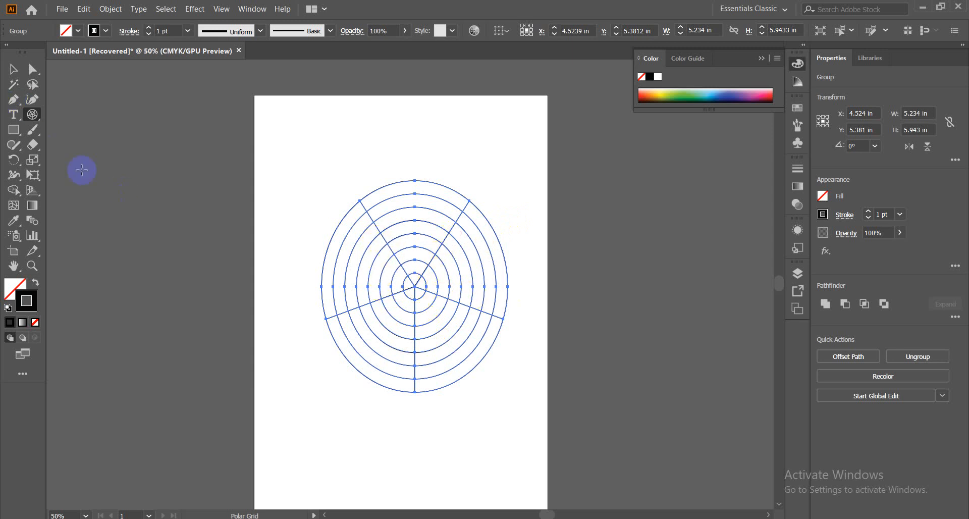
Step: Delete the oval polar grid and draw a perfectly circular one outward from its centre, about 6.13 in in diameter
left_click(13, 69)
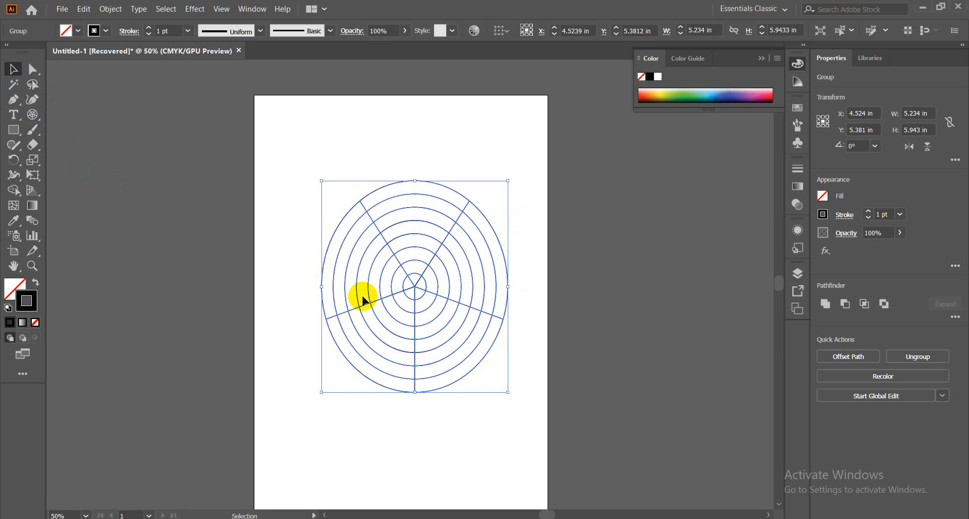
key("Delete")
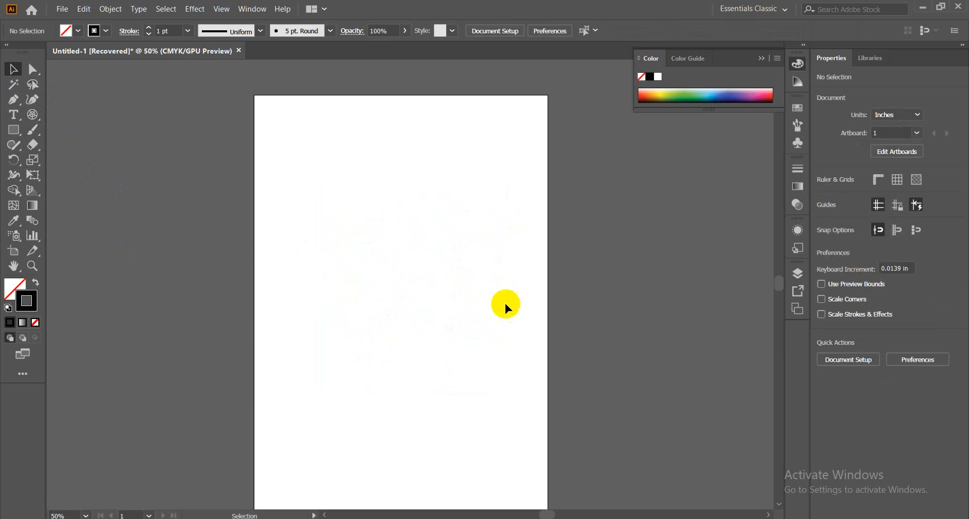
left_click(35, 116)
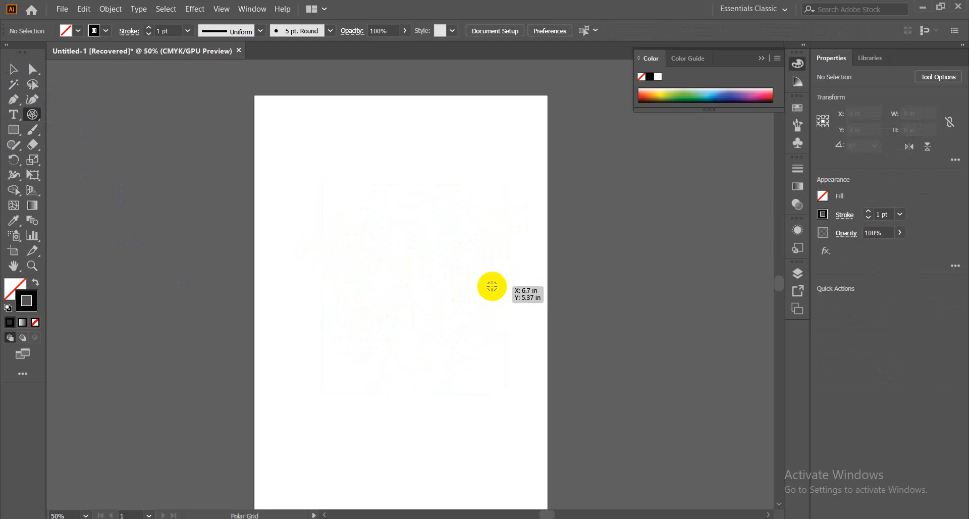
left_click_drag(376, 232, 445, 340)
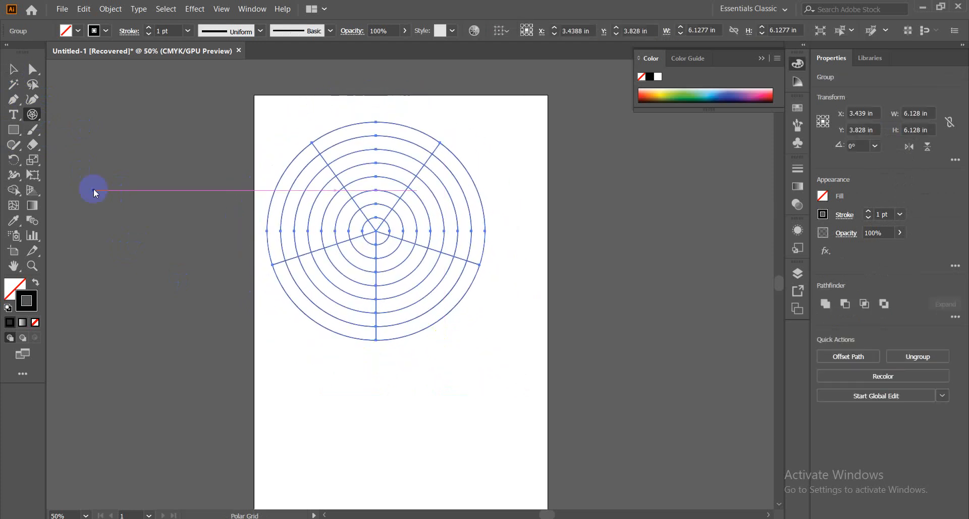
Step: Move the polar grid down the artboard so its centre sits at about X 4.01 in, Y 4.78 in
left_click(13, 69)
left_click_drag(381, 229, 429, 273)
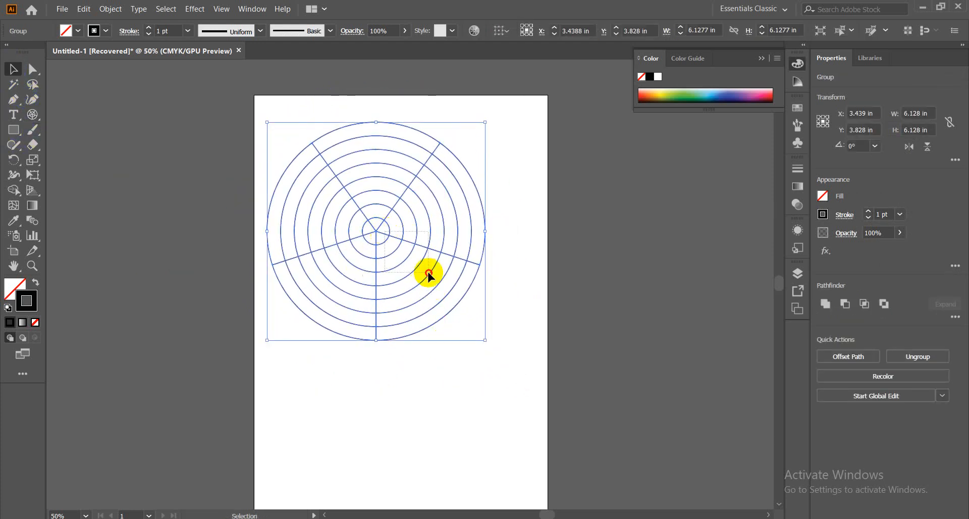
left_click_drag(372, 231, 393, 265)
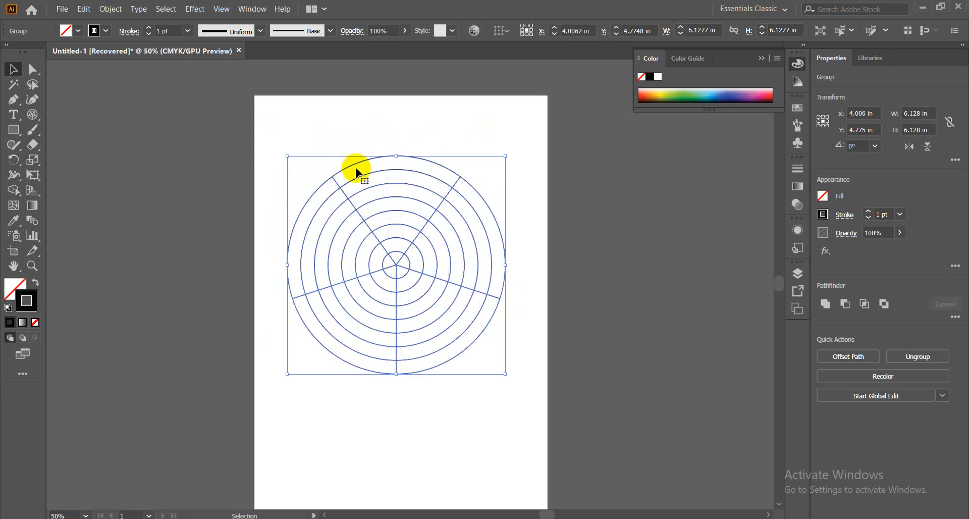
Step: Swap the polar grid's fill and stroke to make it solid black, and split it with the Divide pathfinder
left_click(35, 282)
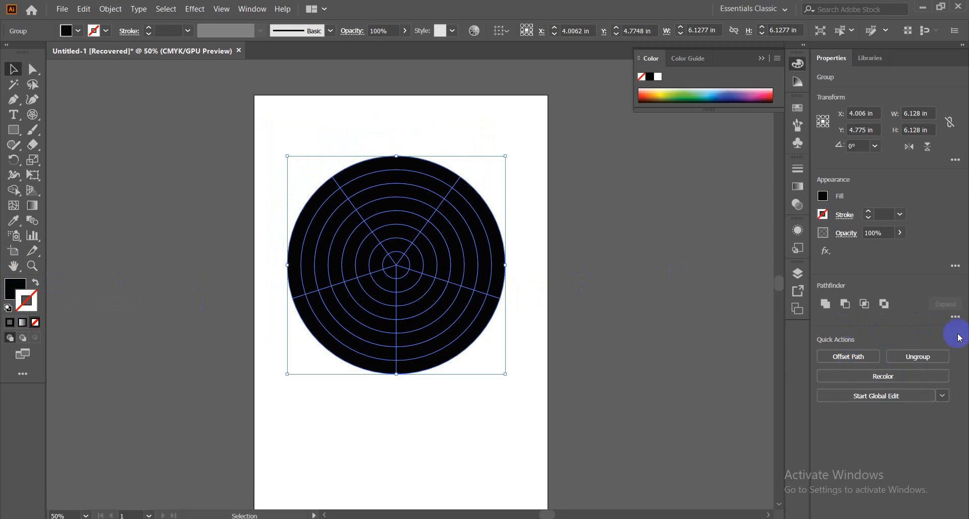
left_click(955, 316)
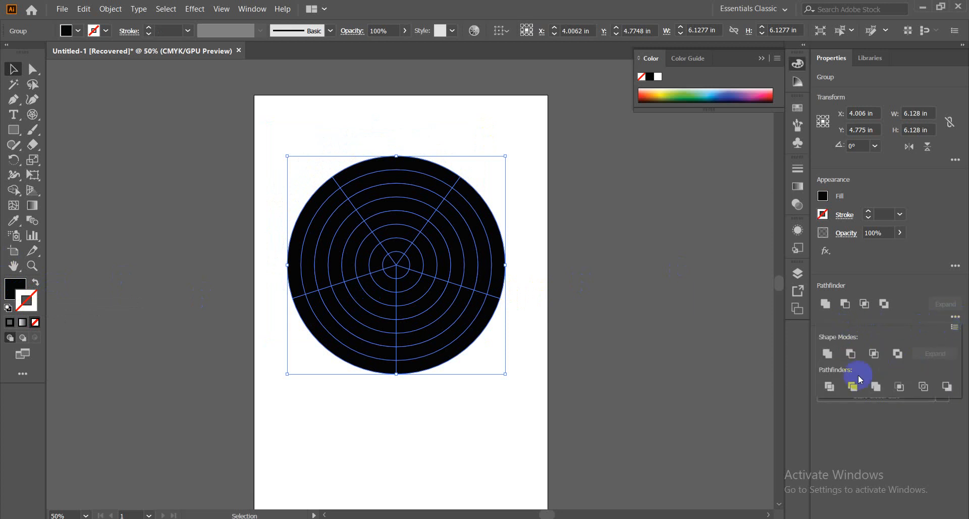
left_click(830, 388)
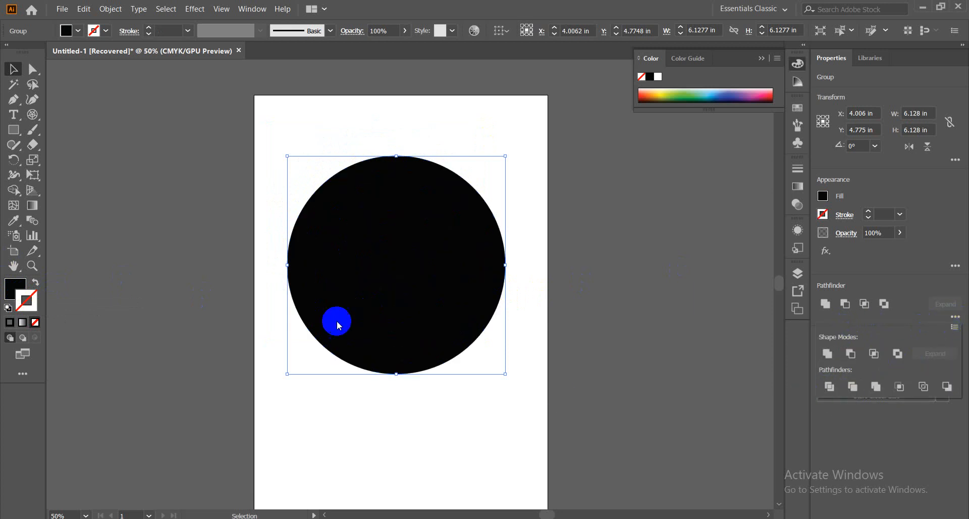
Step: Ungroup the divided polar grid into separate pieces
left_click(376, 217)
right_click(414, 167)
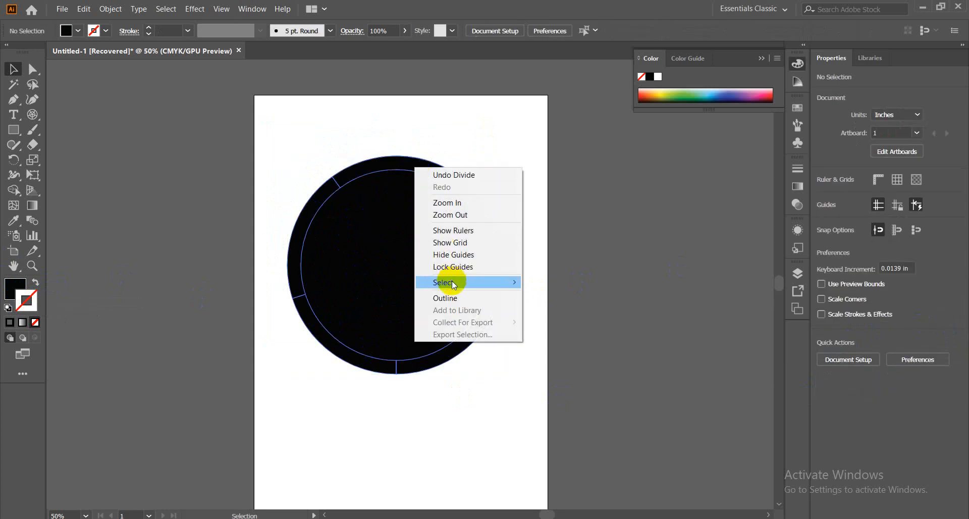
left_click(377, 356)
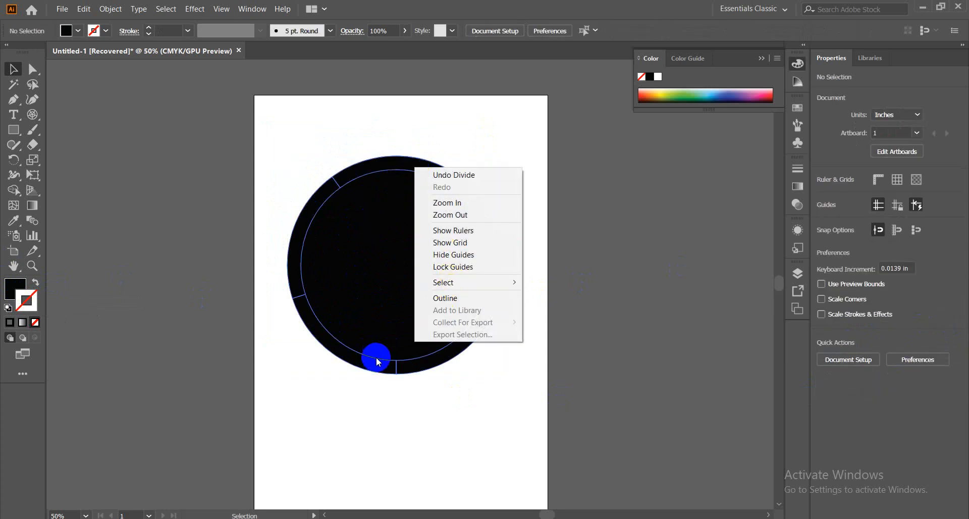
left_click(379, 162)
right_click(379, 162)
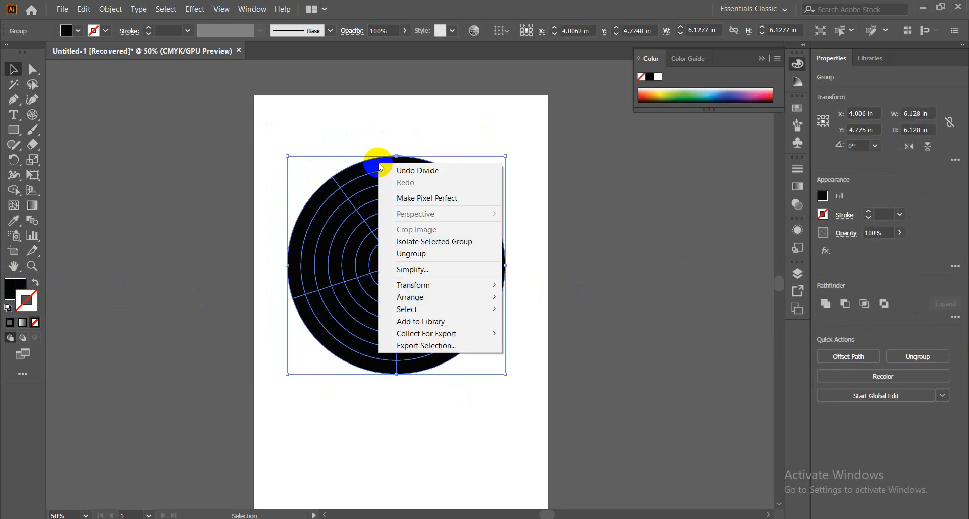
left_click(411, 254)
Step: Move the outermost ring away from the rest of the circle and delete it
left_click(411, 411)
left_click(417, 162)
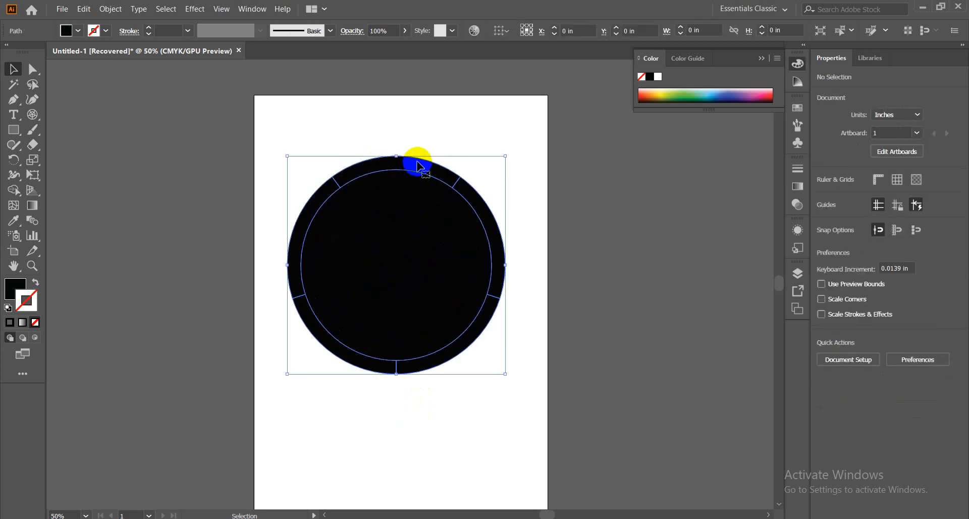
left_click_drag(418, 166, 660, 271)
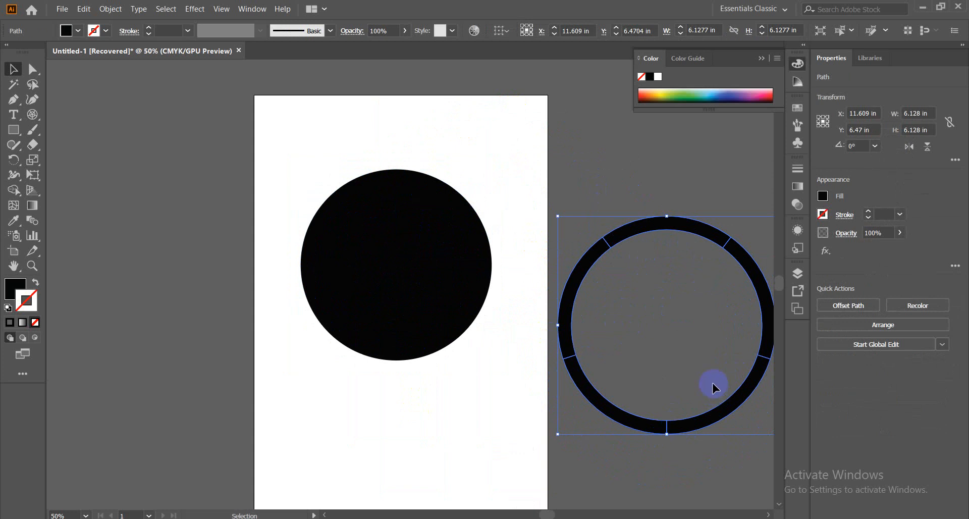
key("Delete")
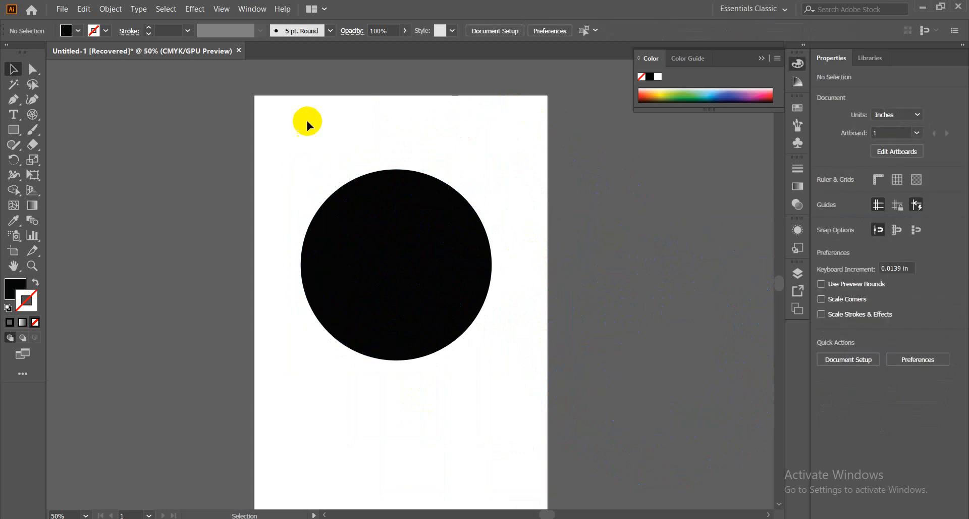
Step: Copy all the pieces of the circle's upper wedge and remove that wedge from the circle
left_click_drag(307, 123, 513, 456)
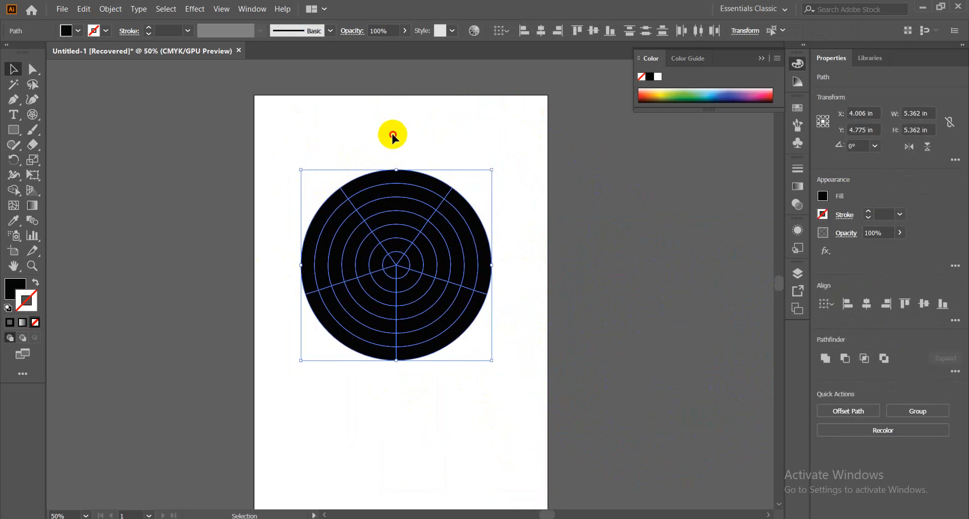
left_click_drag(393, 134, 399, 257)
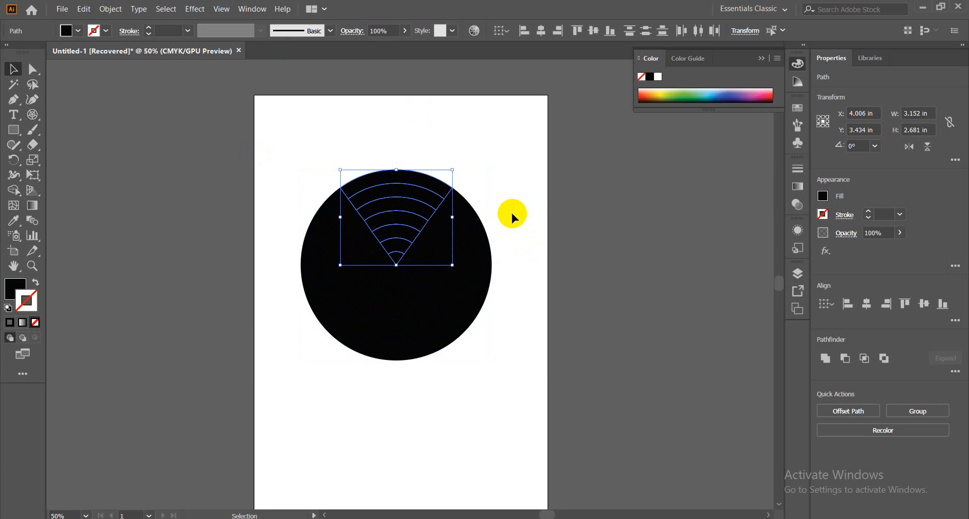
key("Delete")
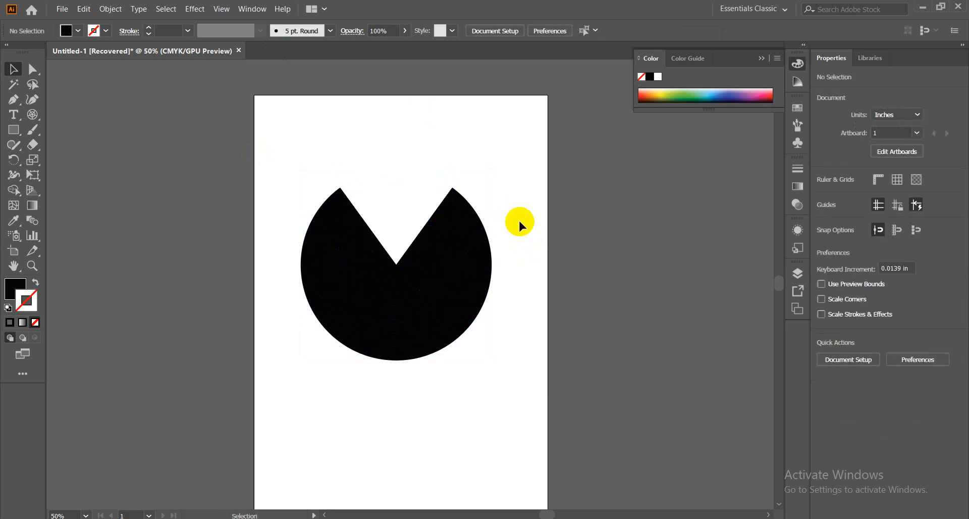
Step: Delete the remaining pieces of the circle and paste the copied wedge in front at its original position
left_click_drag(285, 156, 533, 413)
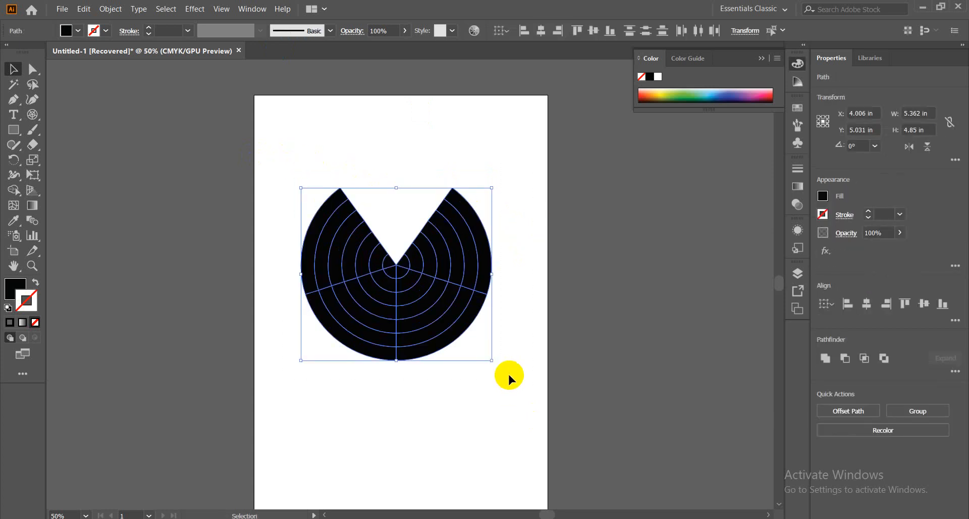
key("Delete")
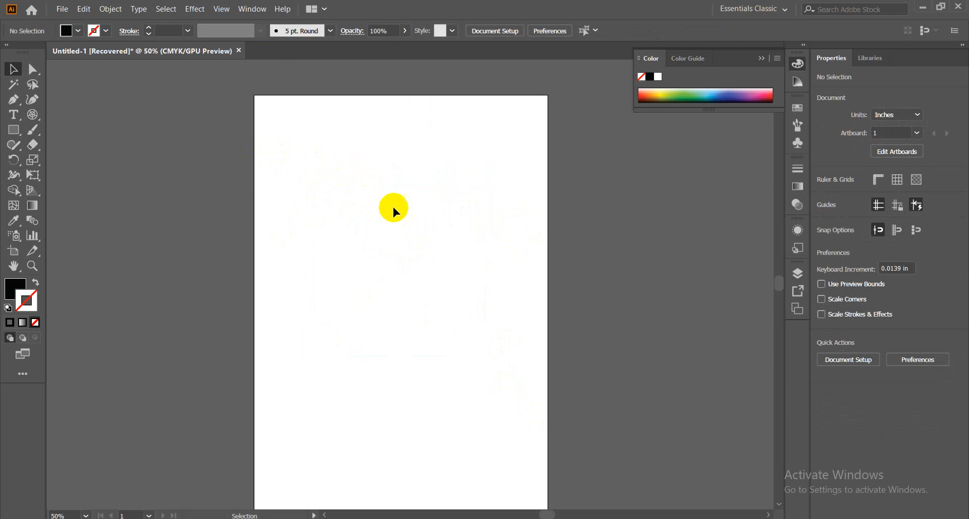
key("a")
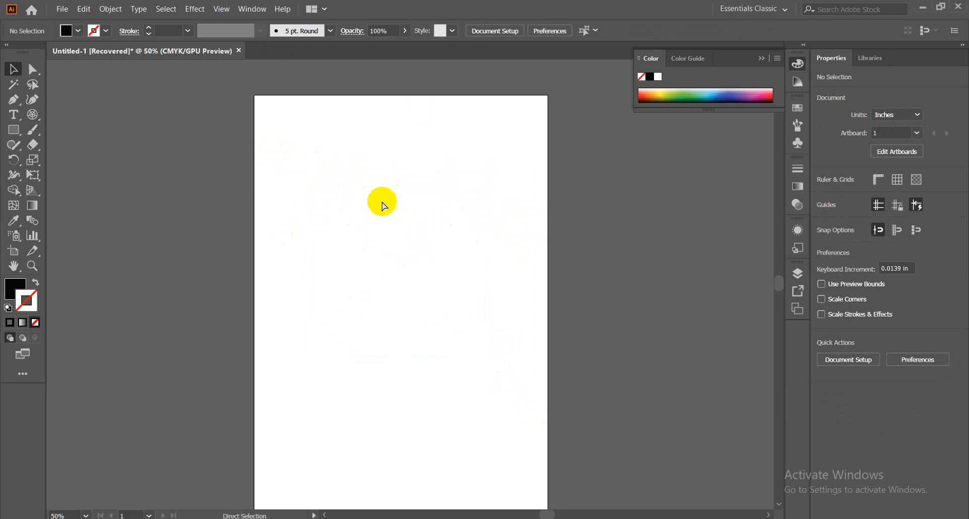
left_click(83, 8)
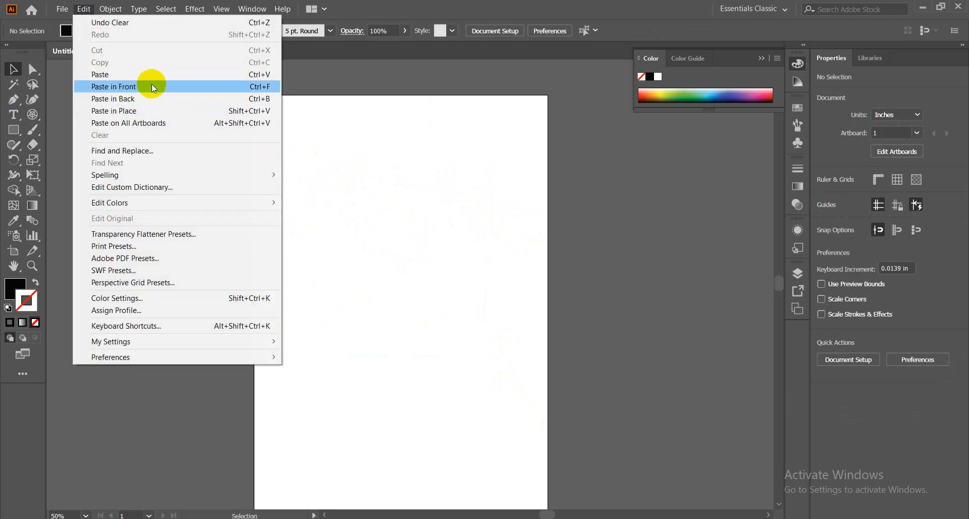
left_click(172, 87)
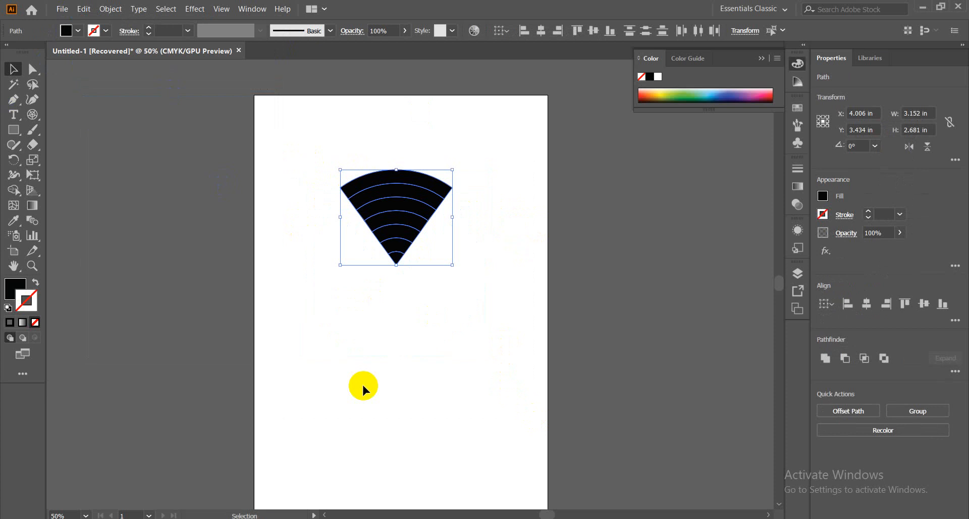
Step: Delete every second band of the wedge, counted from its tip, to form a Wi-Fi symbol of four black pieces
left_click(350, 329)
key("ctrl+plus")
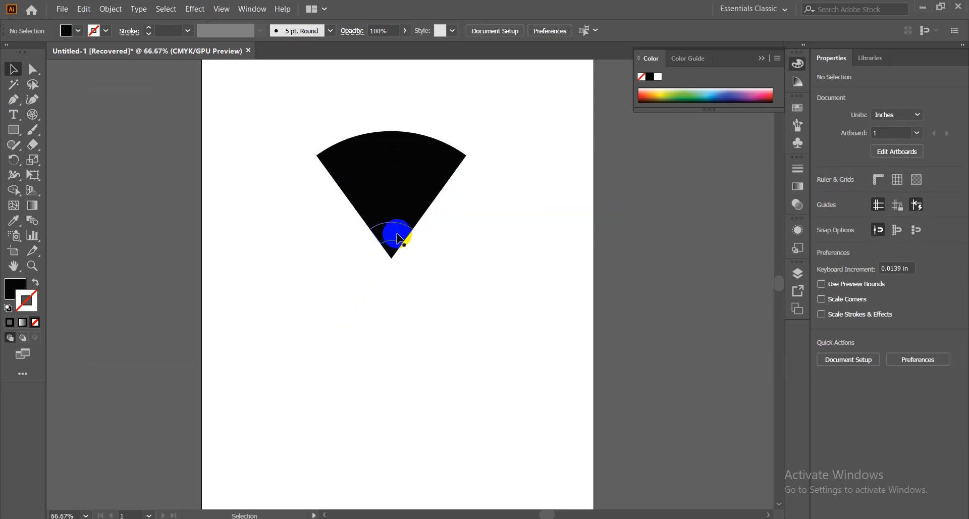
left_click(398, 237)
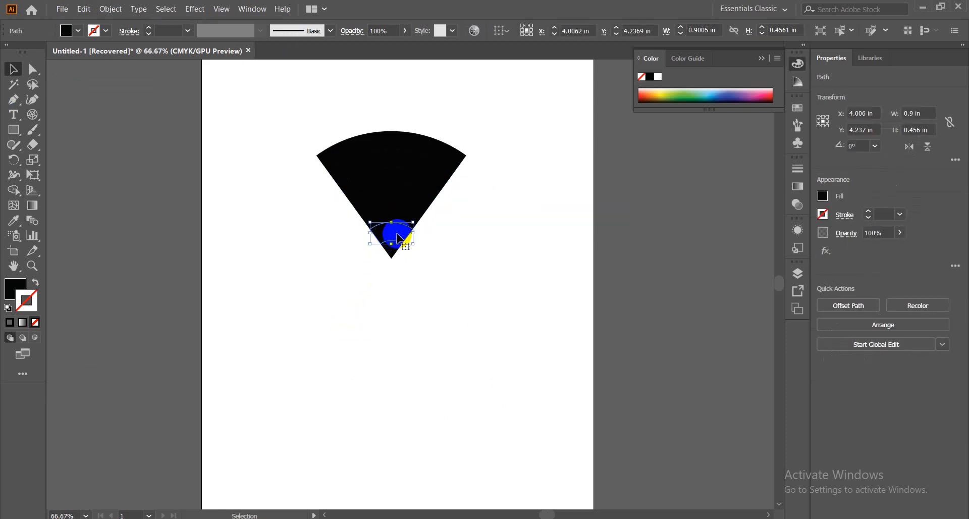
key("Delete")
left_click(392, 198)
key("Delete")
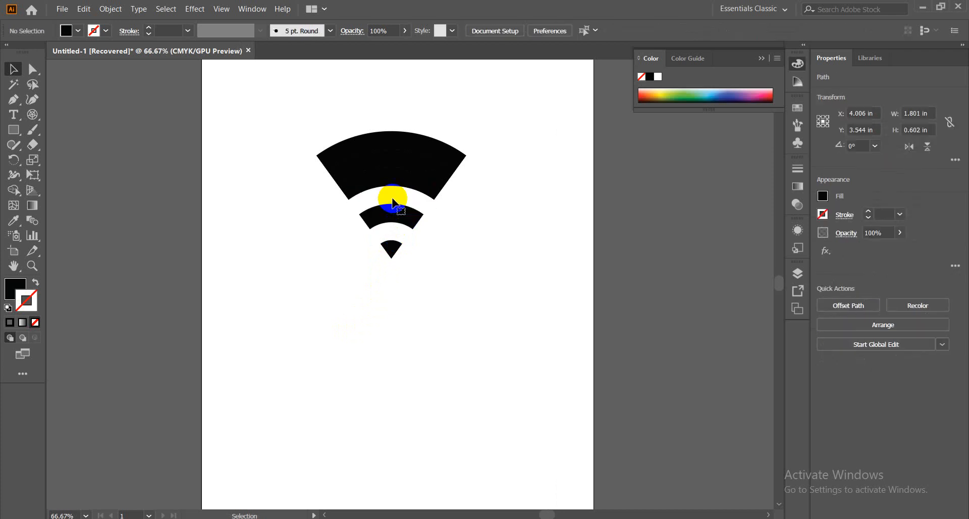
key("ctrl+z")
left_click(471, 306)
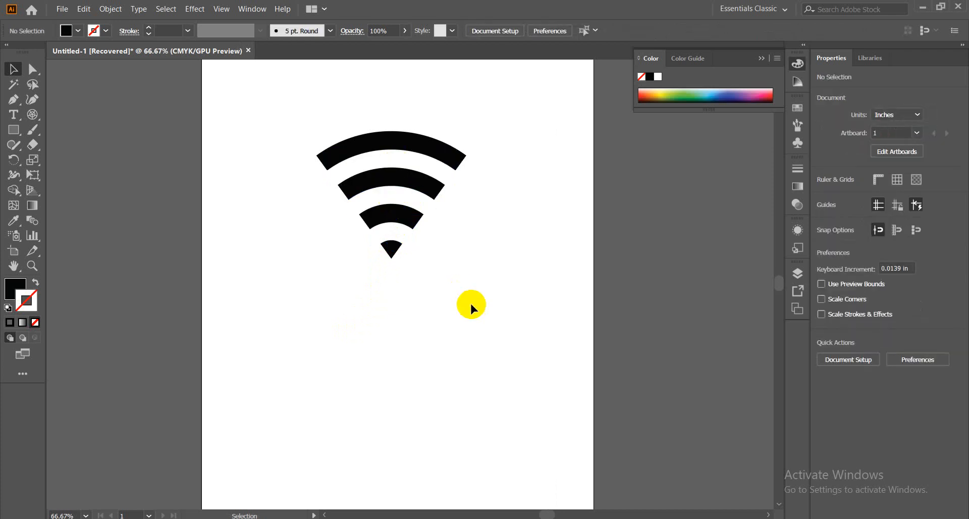
Step: Select the whole Wi-Fi symbol and rotate it 90° clockwise so its arcs open to the right
left_click_drag(325, 119, 434, 324)
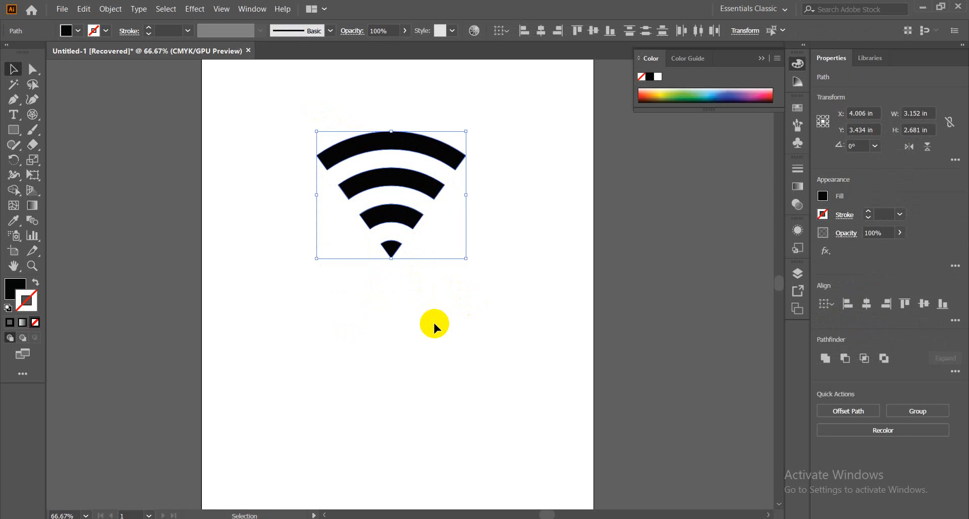
left_click(434, 326)
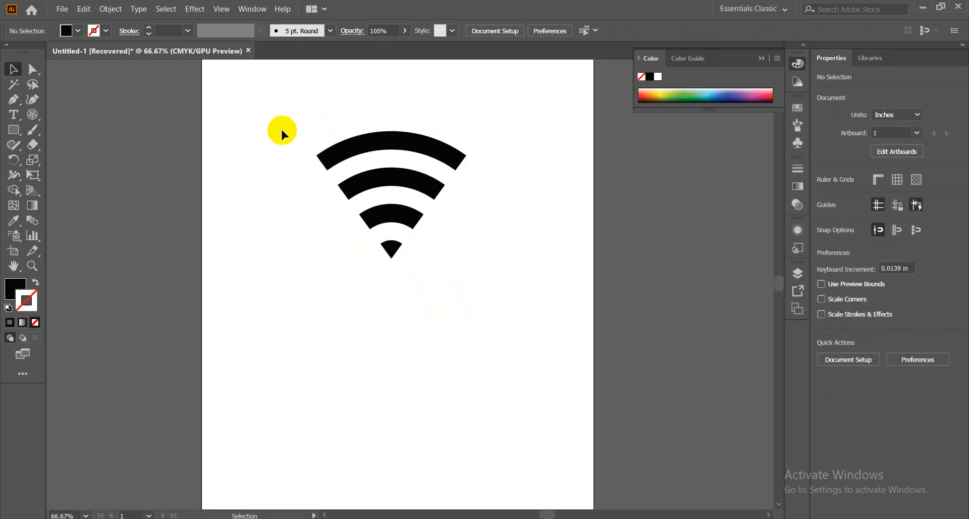
left_click_drag(292, 105, 438, 361)
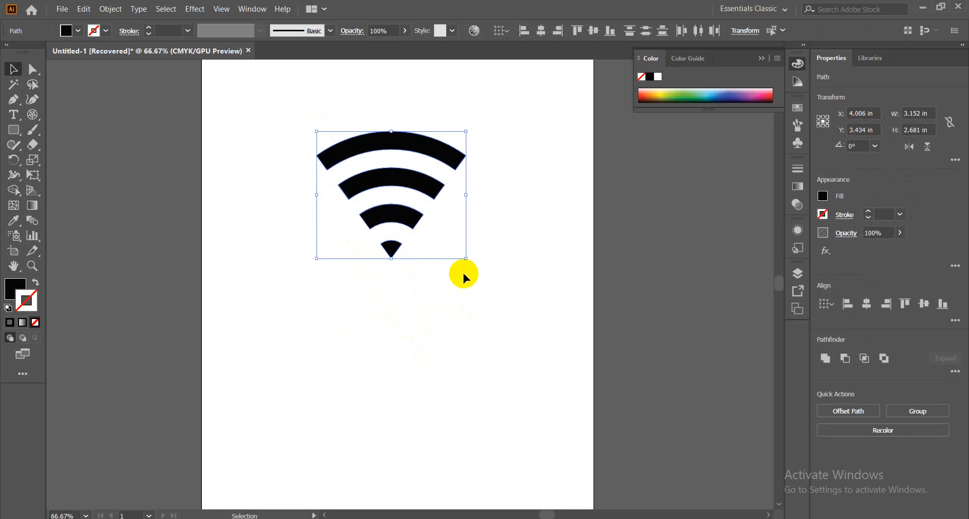
left_click(415, 312)
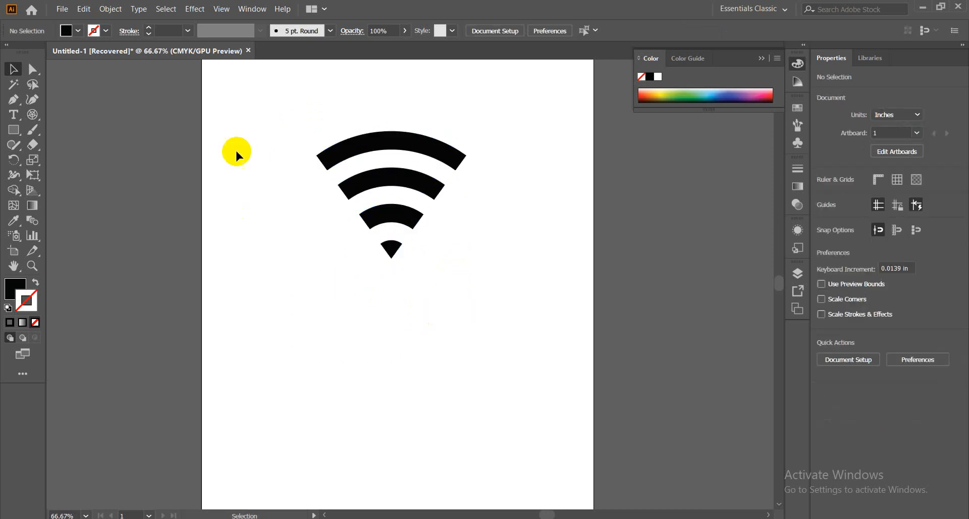
left_click_drag(283, 82, 496, 335)
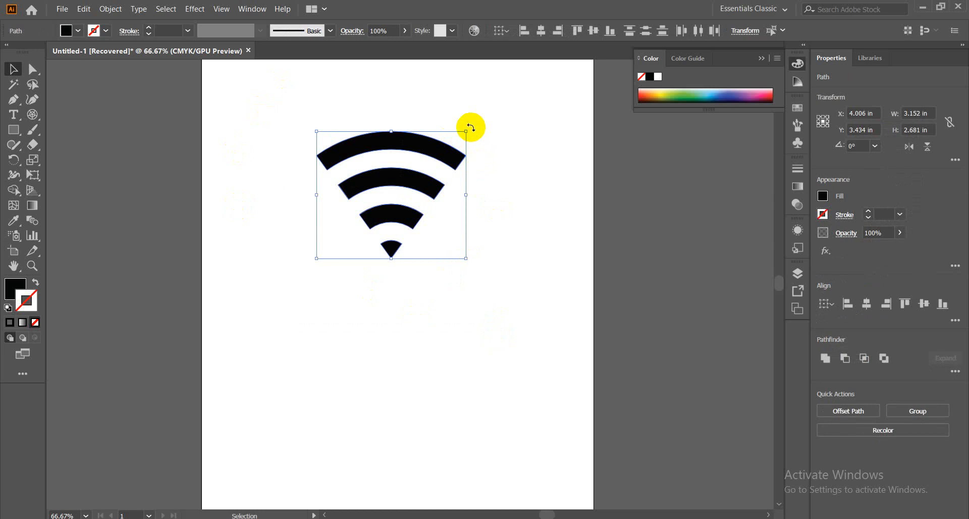
left_click_drag(469, 129, 418, 363)
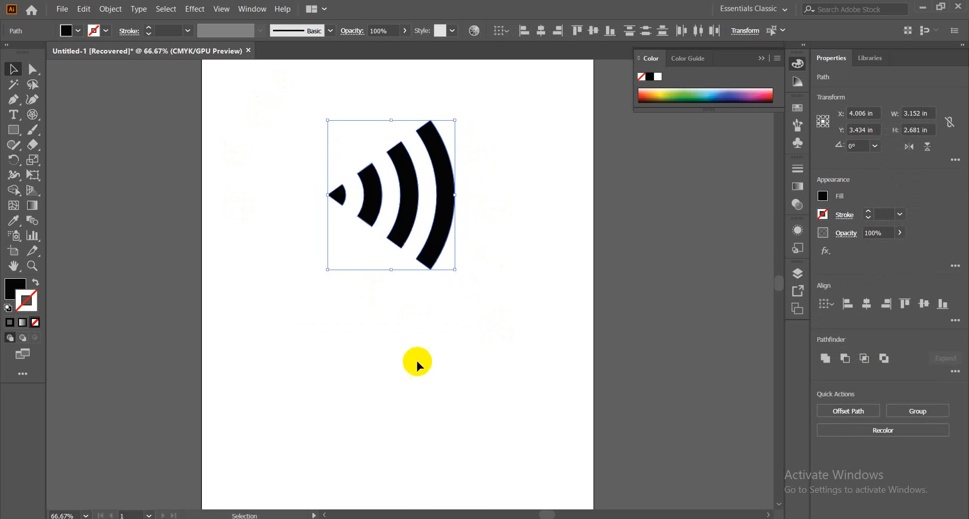
Step: Move the rotated Wi-Fi symbol down the artboard to about X 4.81 in, Y 5.39 in
left_click(416, 360)
left_click_drag(327, 156, 482, 296)
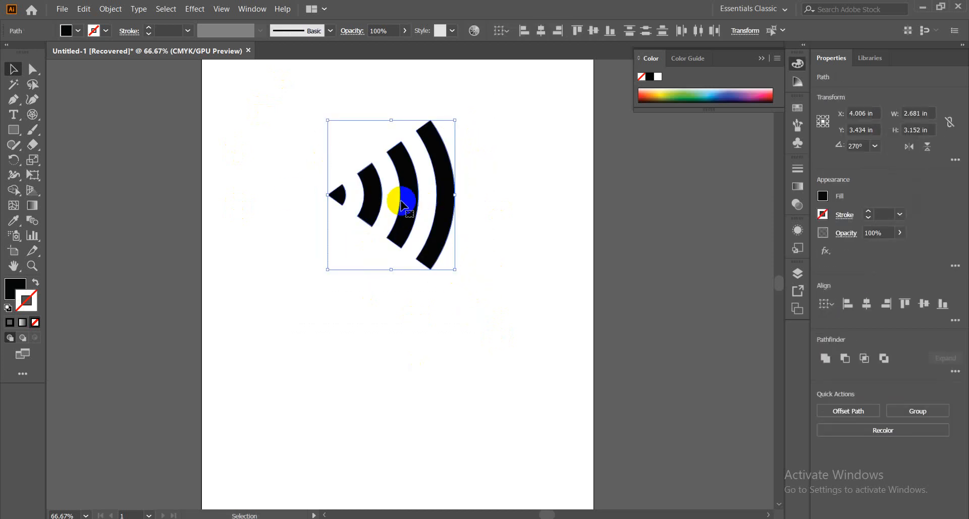
left_click_drag(399, 201, 438, 295)
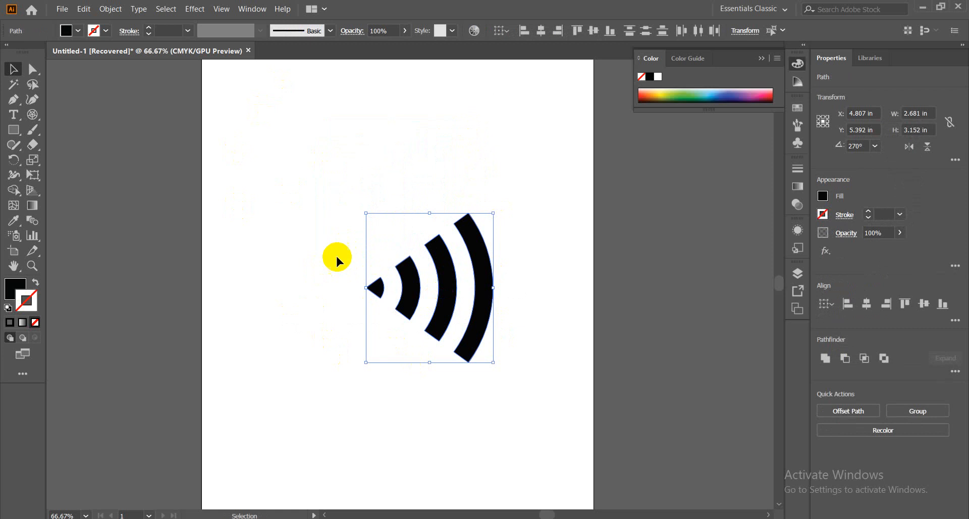
Step: Select all four pieces of the rotated Wi-Fi symbol
left_click(296, 276)
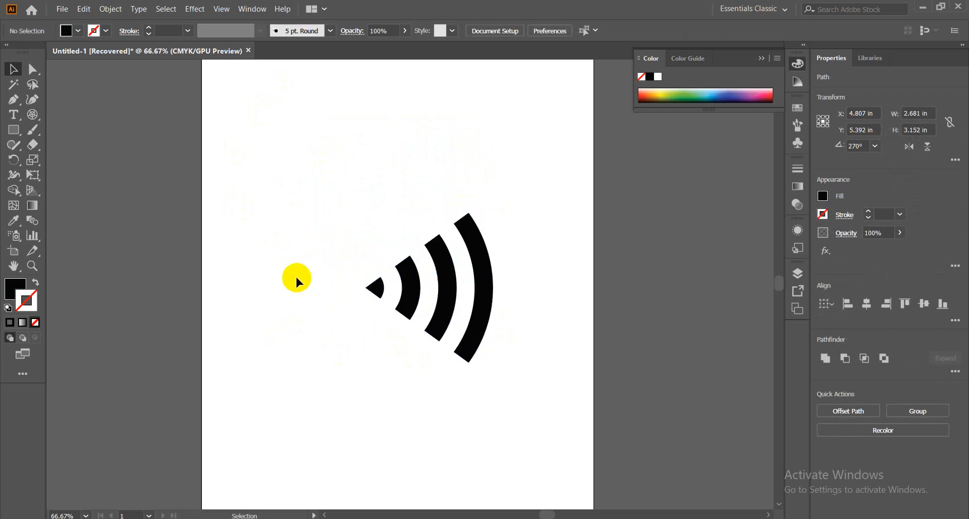
left_click_drag(330, 207, 520, 376)
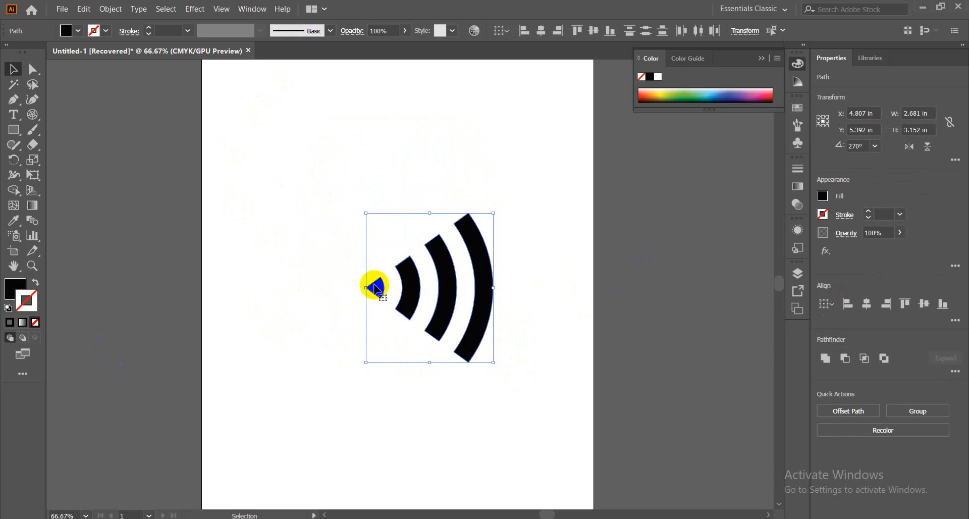
left_click(538, 266)
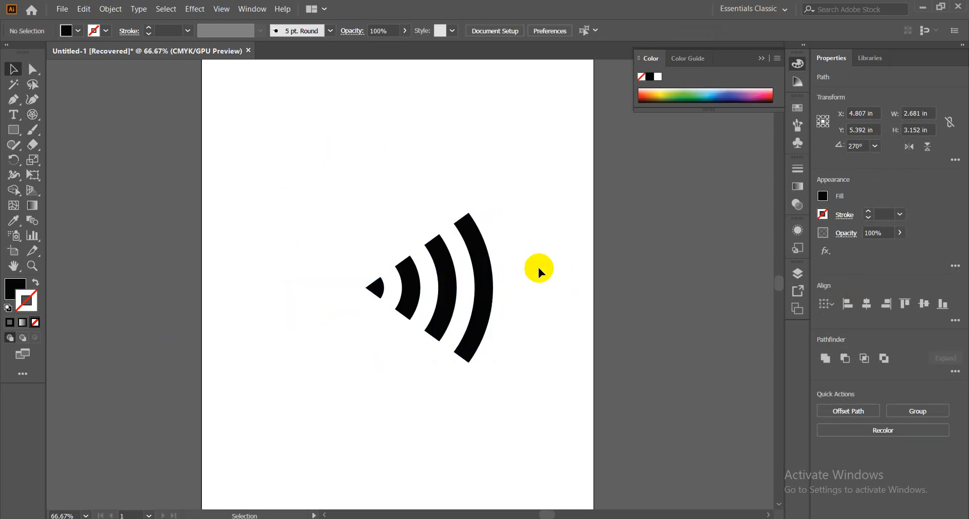
left_click_drag(554, 212, 260, 374)
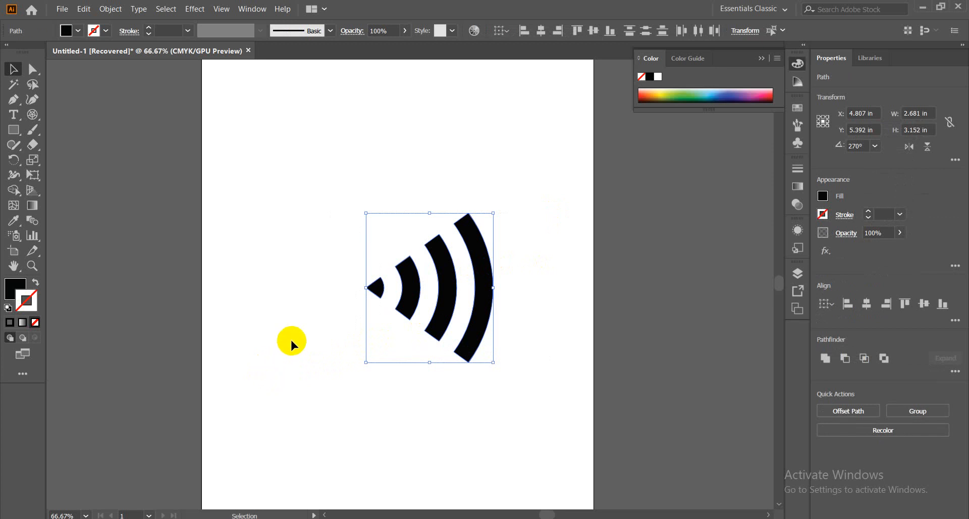
Step: Restore the upright Wi-Fi symbol and clear it from the artboard
key("Delete")
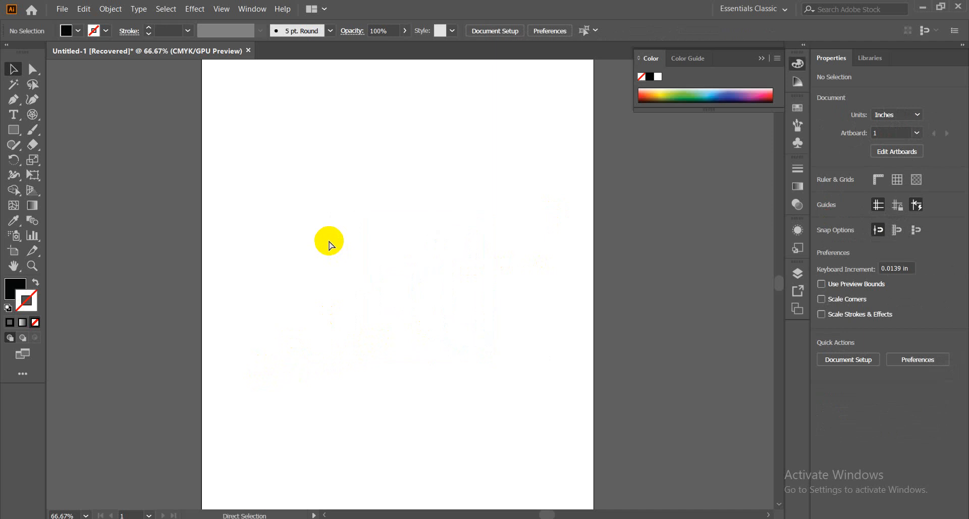
key("ctrl+z")
key("ctrl+z")
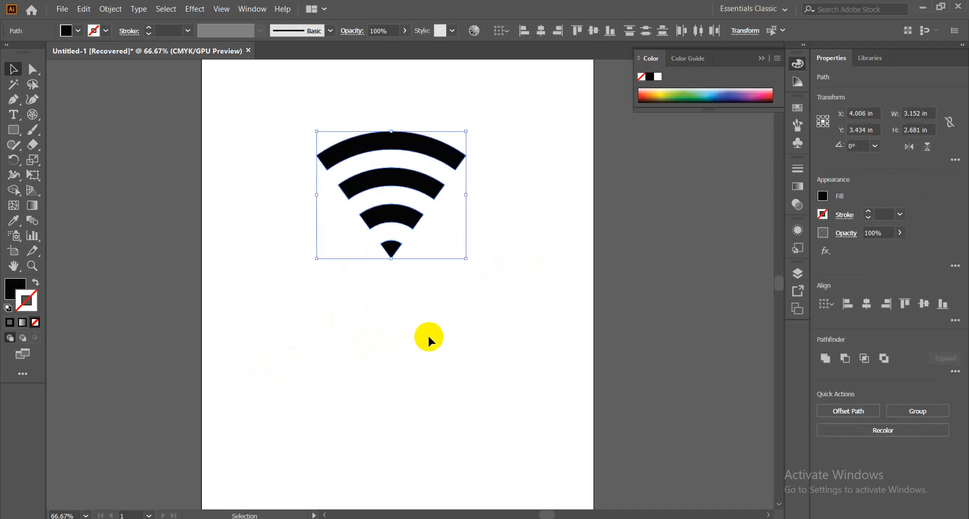
left_click_drag(277, 113, 476, 352)
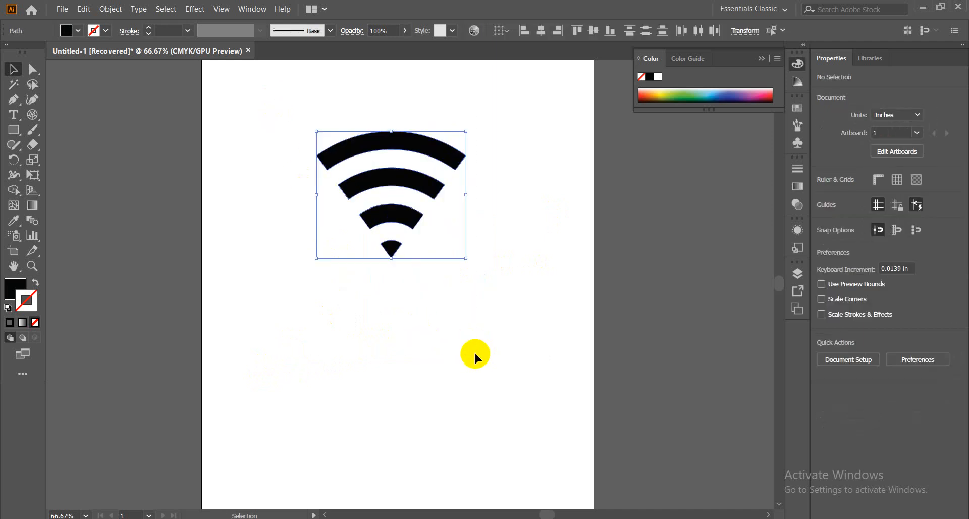
left_click(396, 379)
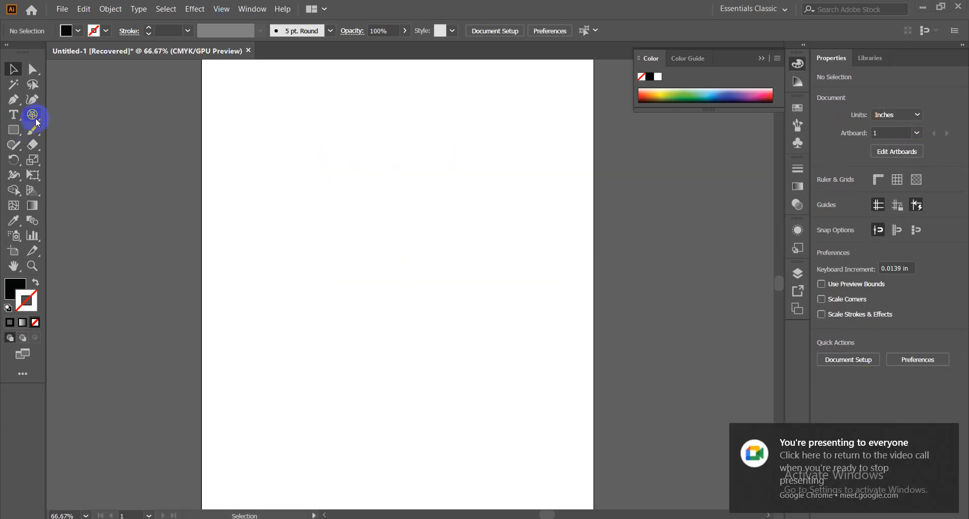
Step: Configure the Polar Grid tool with 7 concentric dividers and 3 radial dividers
mouse_move(37, 123)
left_mouse_down()
mouse_move(90, 177)
mouse_move(32, 114)
left_mouse_up()
double_click(32, 114)
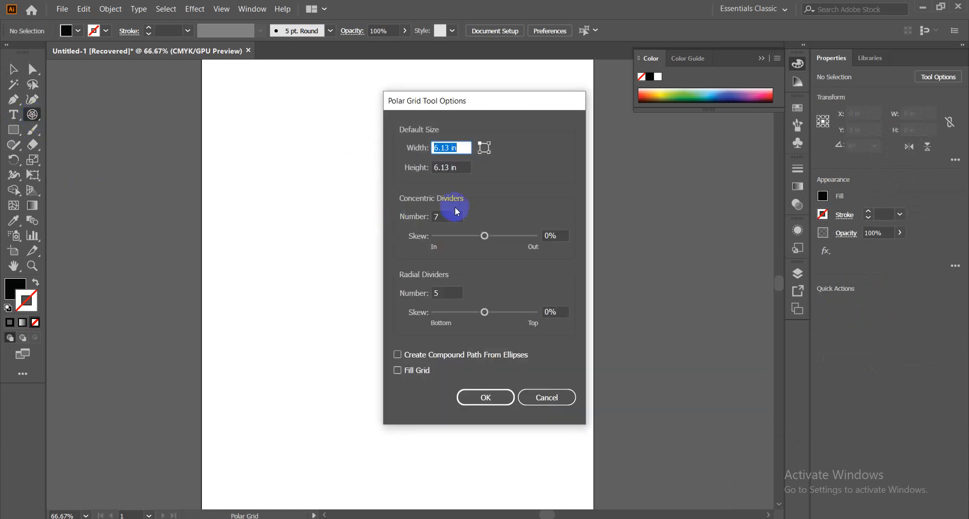
left_click(409, 216)
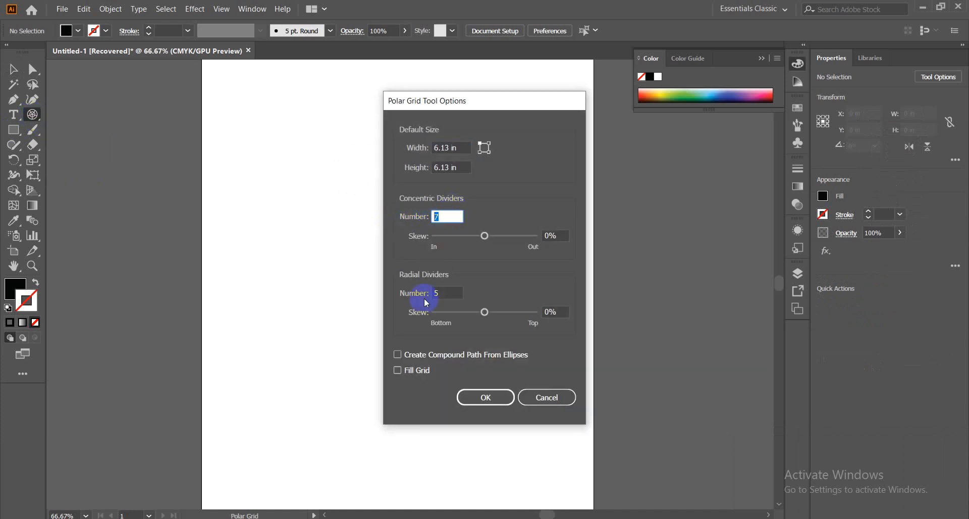
left_click(448, 294)
left_click(448, 292)
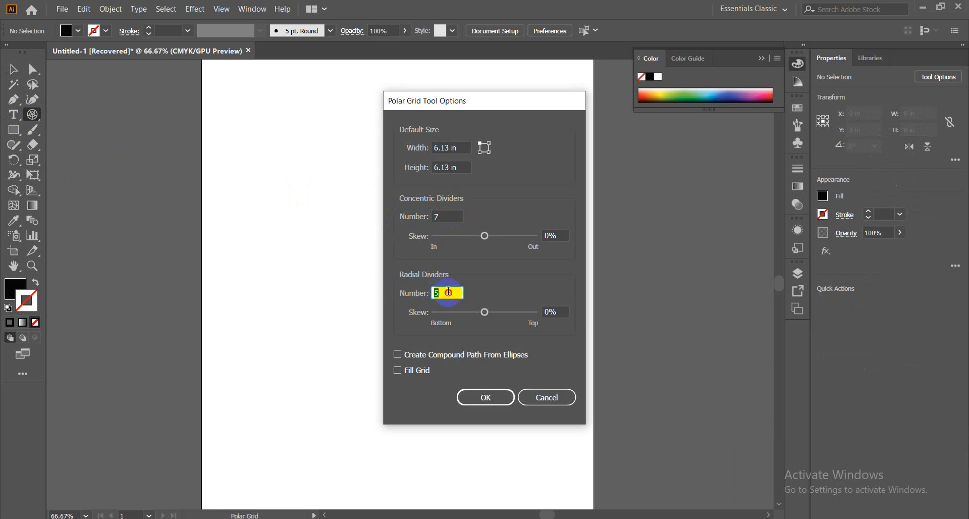
left_click_drag(450, 292, 382, 292)
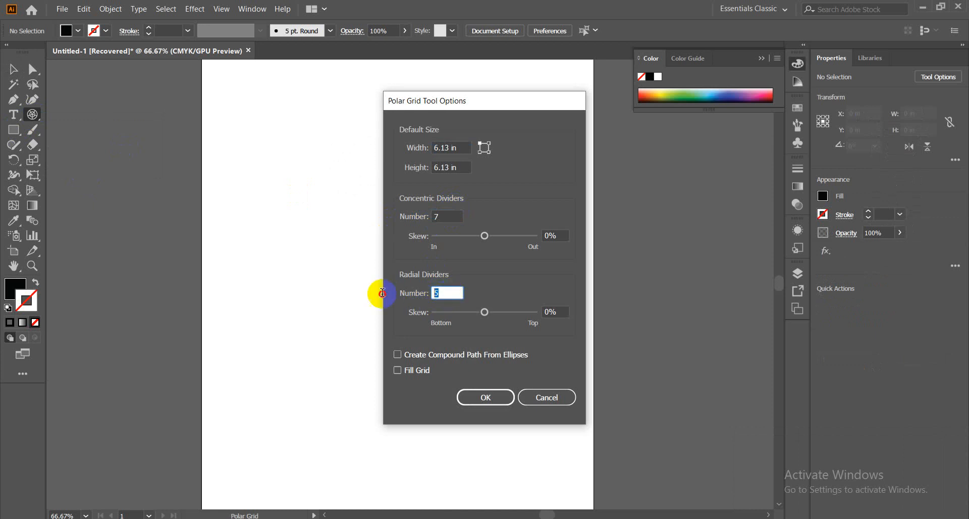
left_click(437, 293)
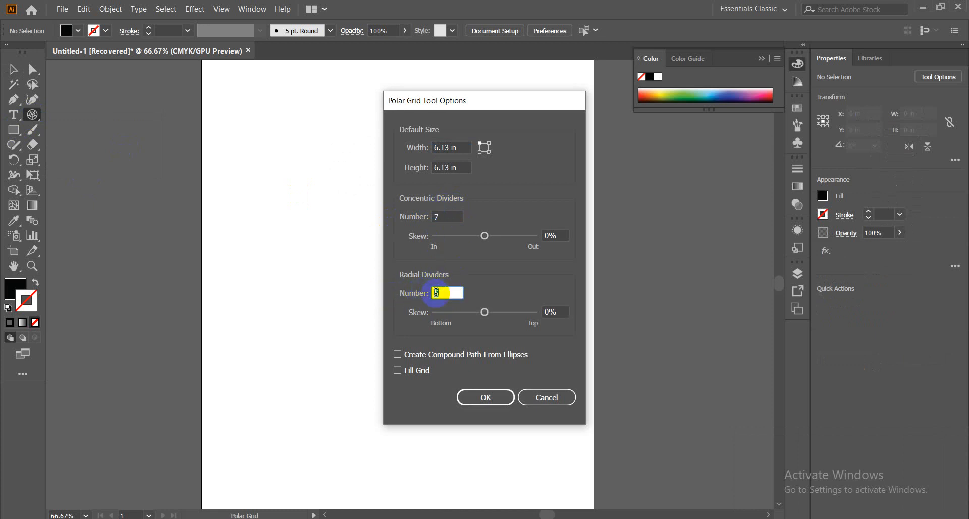
type("3")
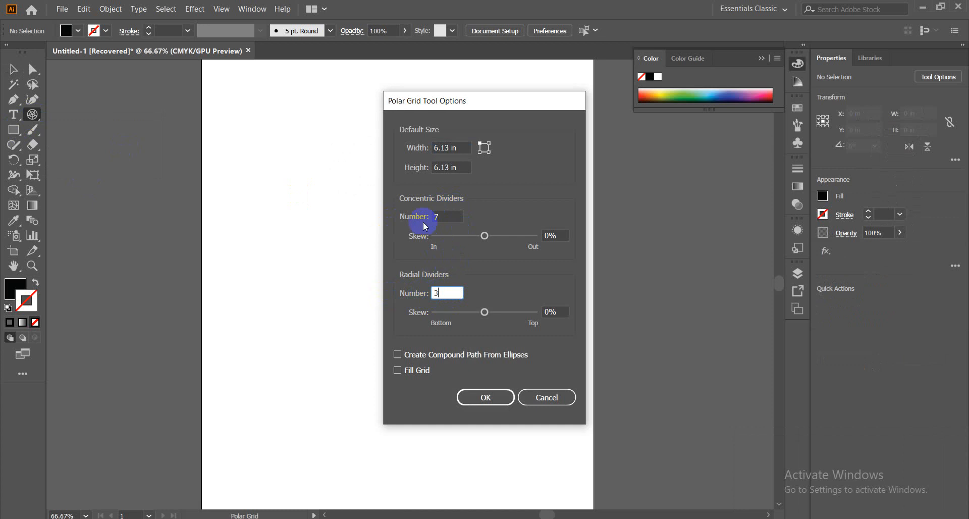
left_click(455, 215)
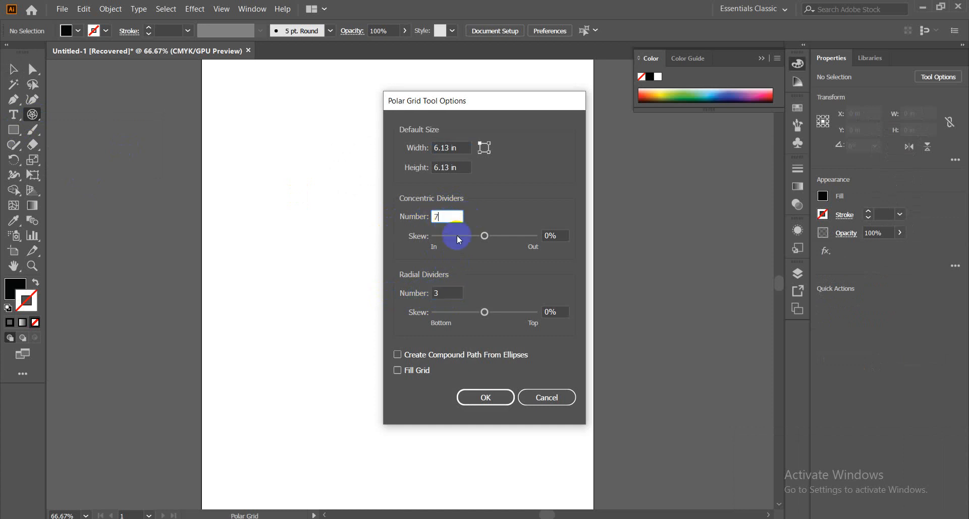
left_click(486, 401)
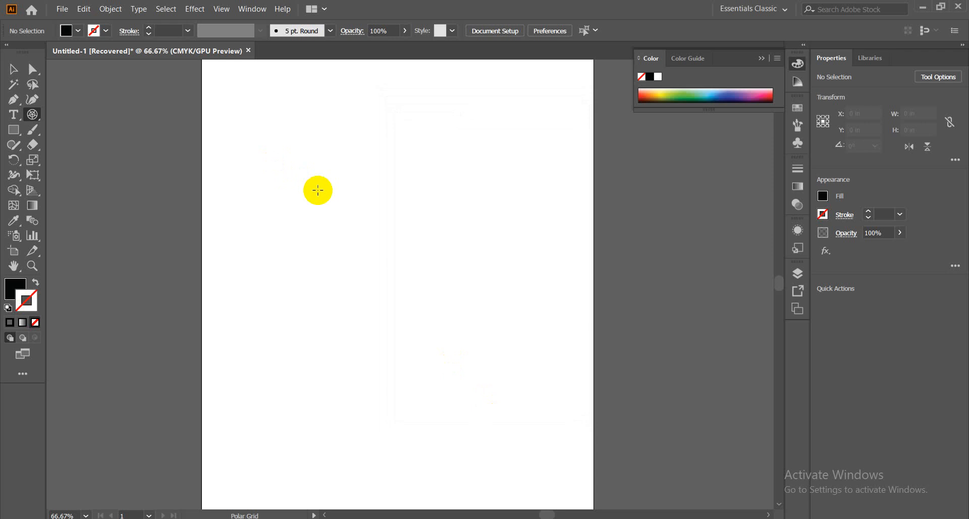
Step: Draw a circular polar grid about 4.36 in across and remove it from the artboard
left_click_drag(318, 190, 445, 396)
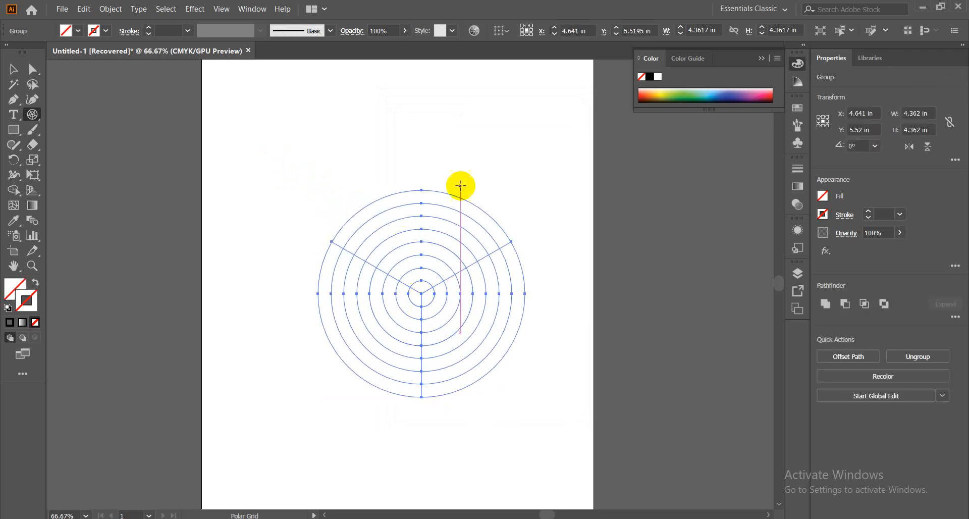
left_click(13, 69)
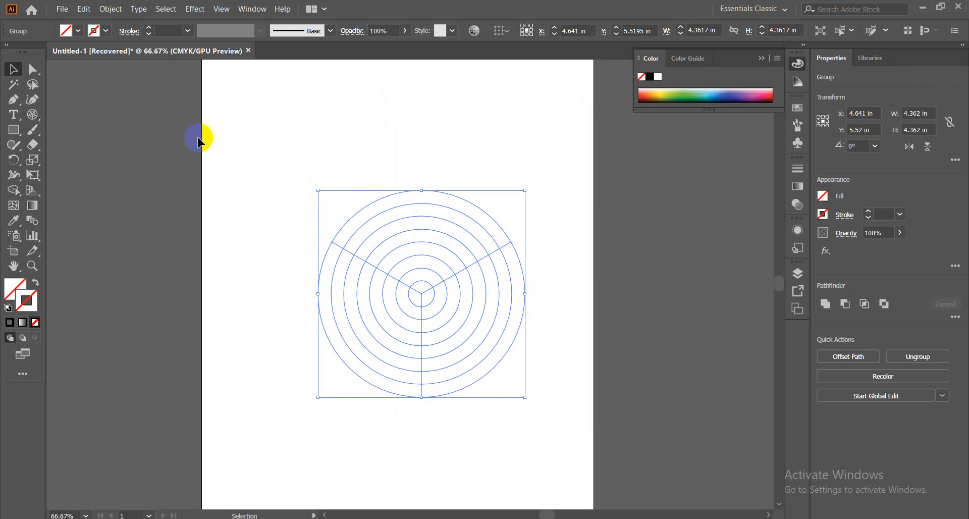
mouse_move(415, 149)
left_mouse_down()
mouse_move(444, 307)
mouse_move(460, 334)
left_mouse_up()
left_click(459, 328)
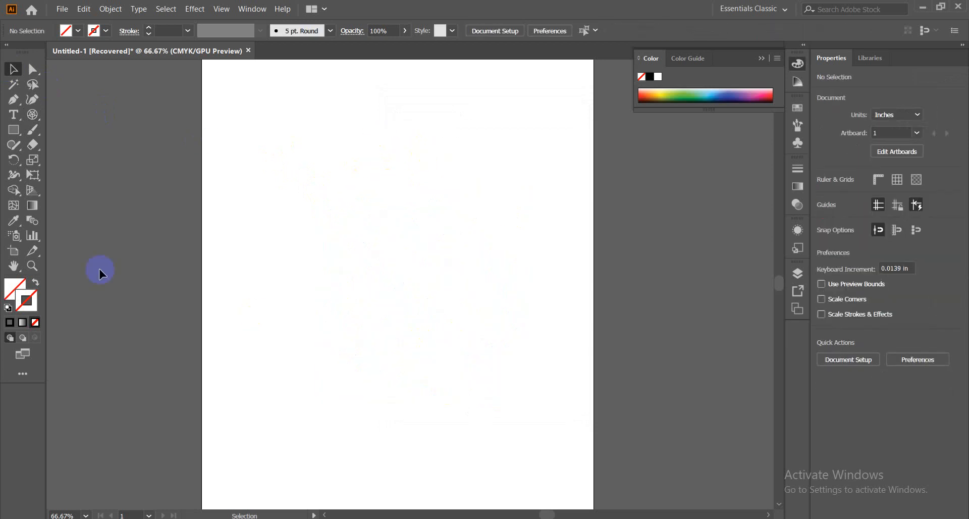
Step: Set the Polar Grid tool to 5 radial dividers
left_click(32, 115)
double_click(32, 114)
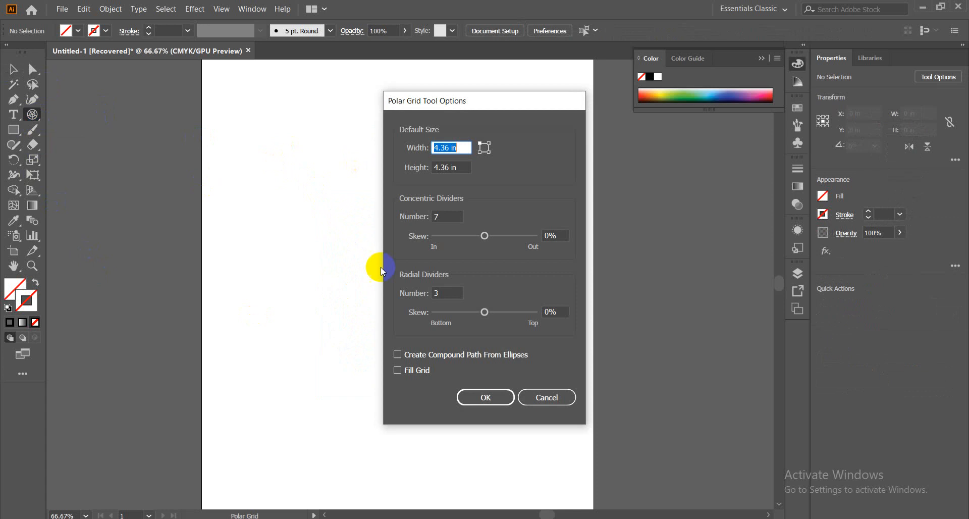
double_click(452, 292)
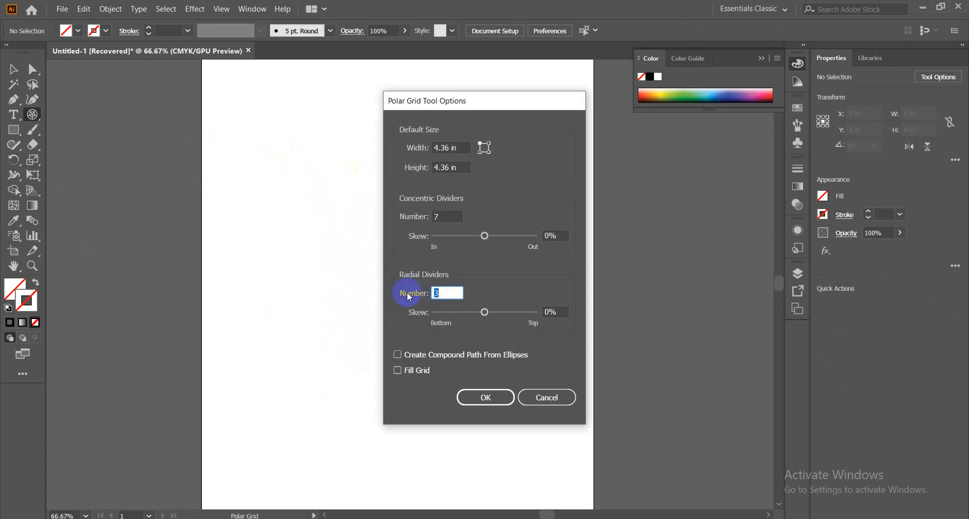
type("5")
left_click(500, 397)
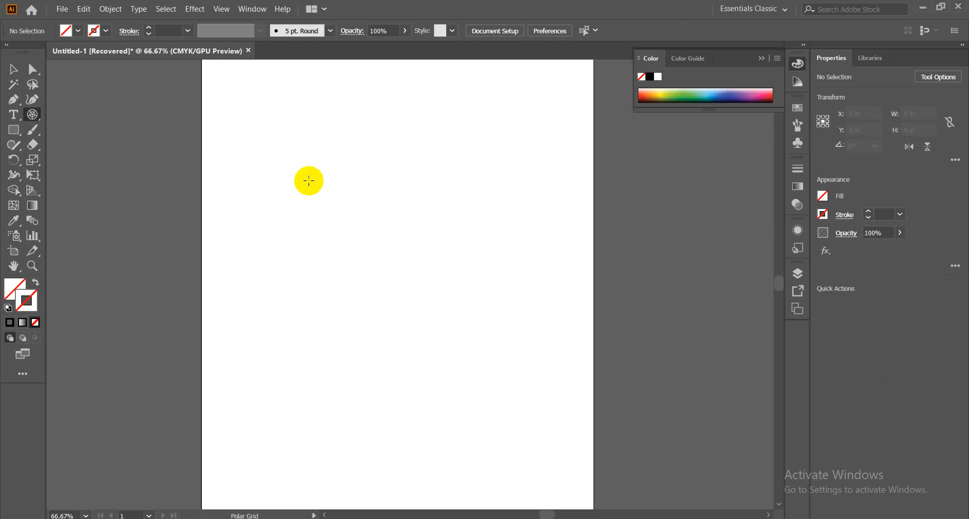
Step: Draw a circular polar grid about 5.3 in across, centred near X 4.13 in, Y 4.55 in, and fill it black
left_click_drag(309, 180, 480, 429)
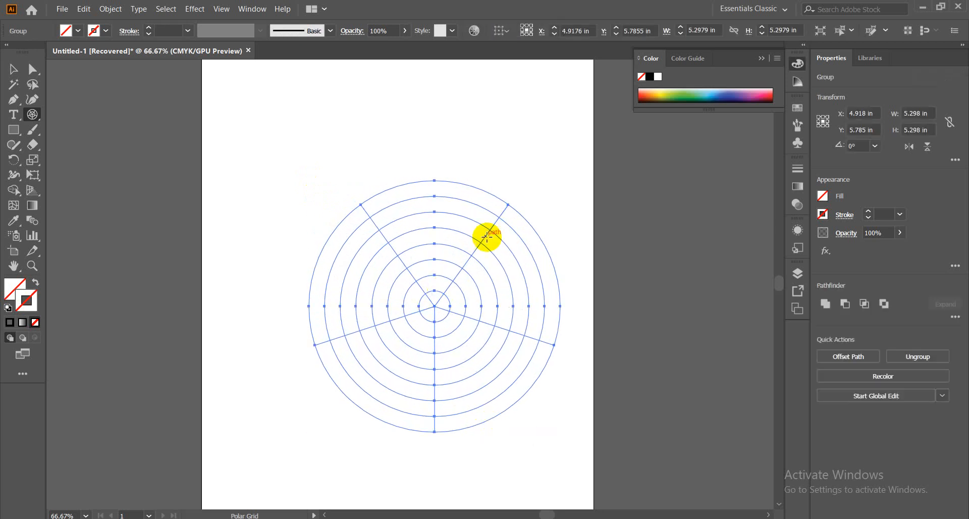
left_click(14, 68)
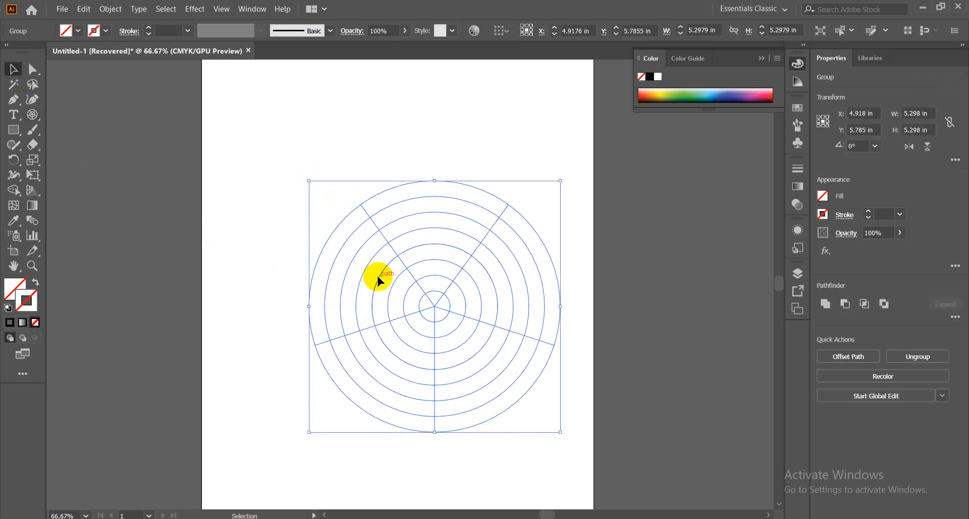
left_click_drag(445, 298, 380, 194)
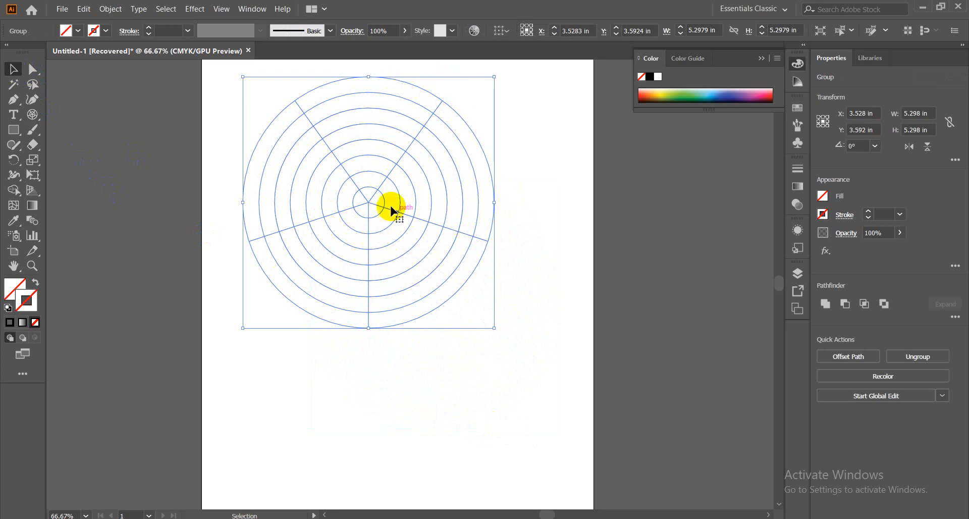
left_click(9, 322)
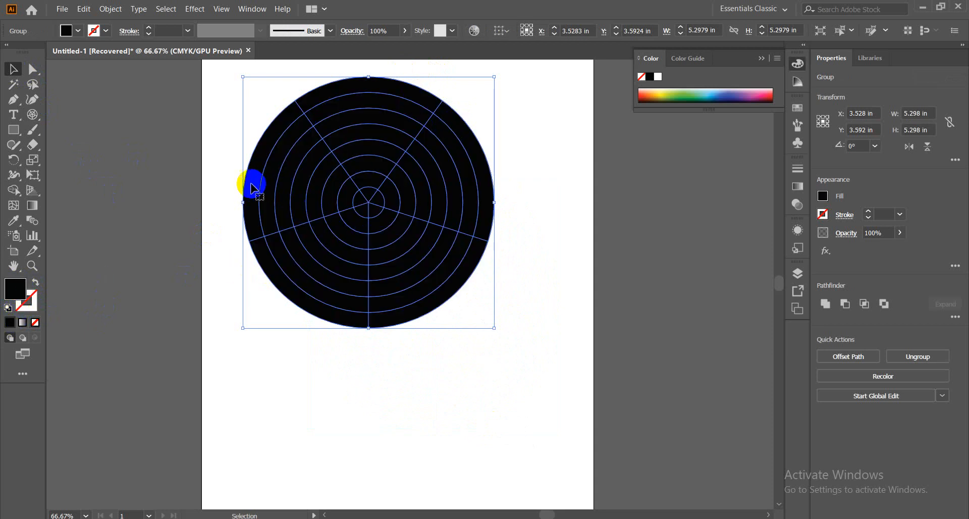
left_click_drag(393, 230, 437, 252)
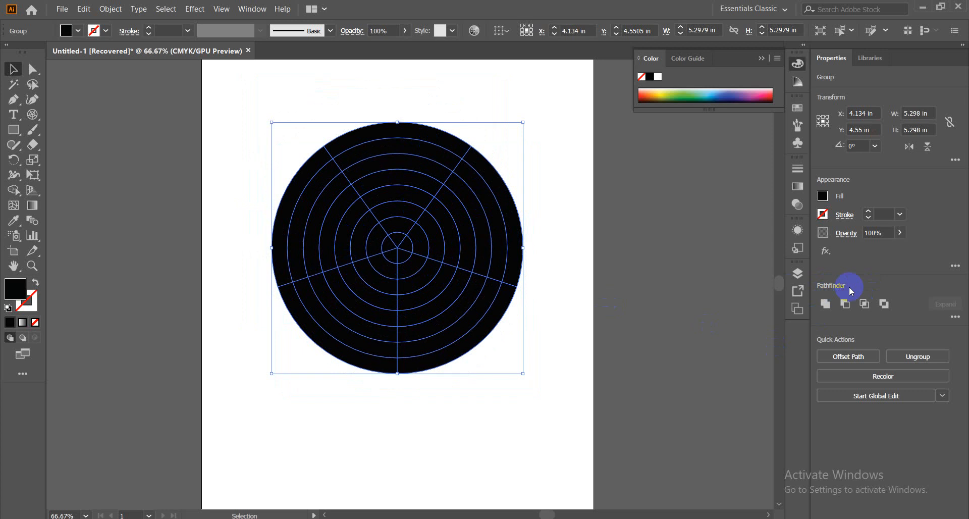
Step: Split the black polar grid into separate pieces with the Divide pathfinder and ungroup them
left_click(956, 316)
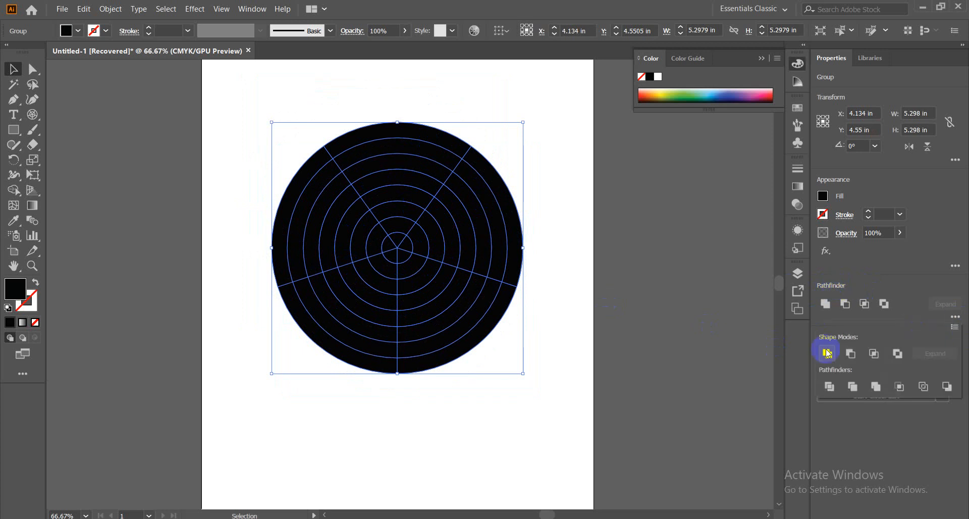
left_click(829, 387)
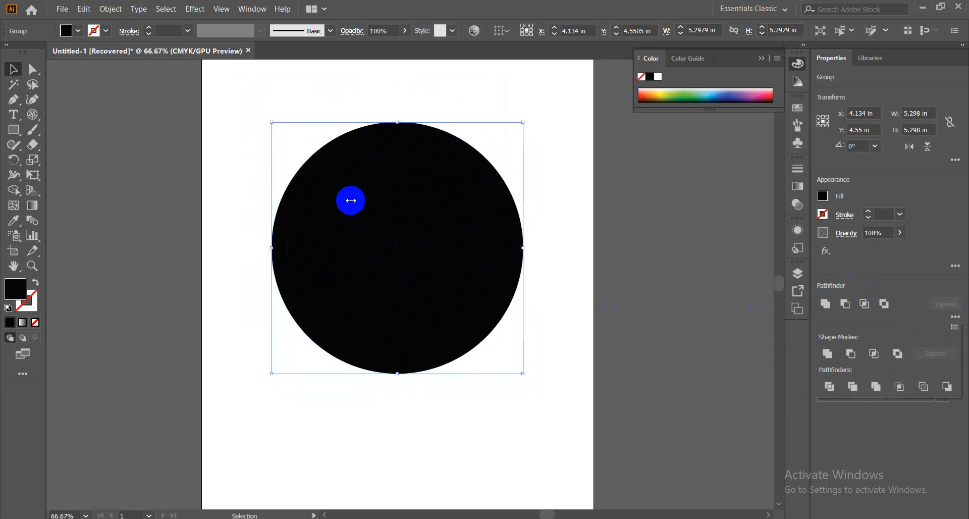
left_click(379, 183)
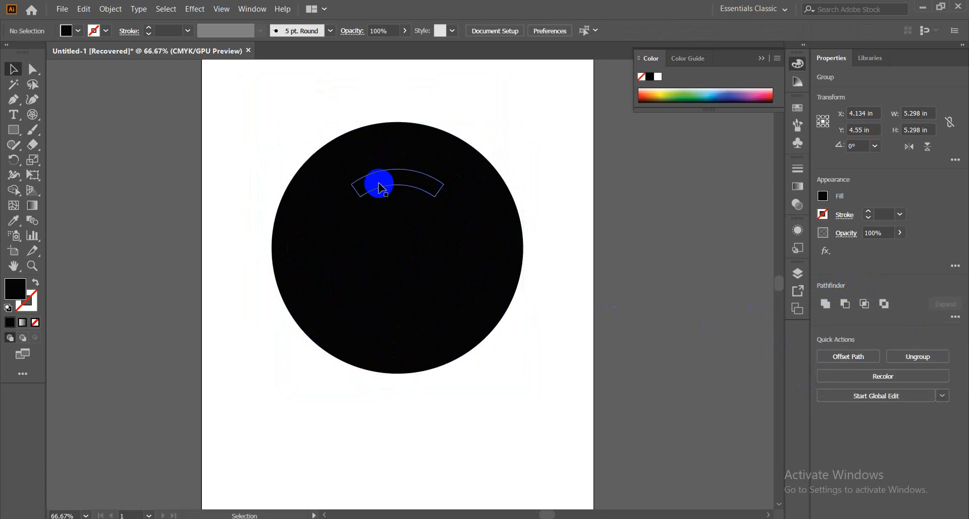
left_click(348, 147)
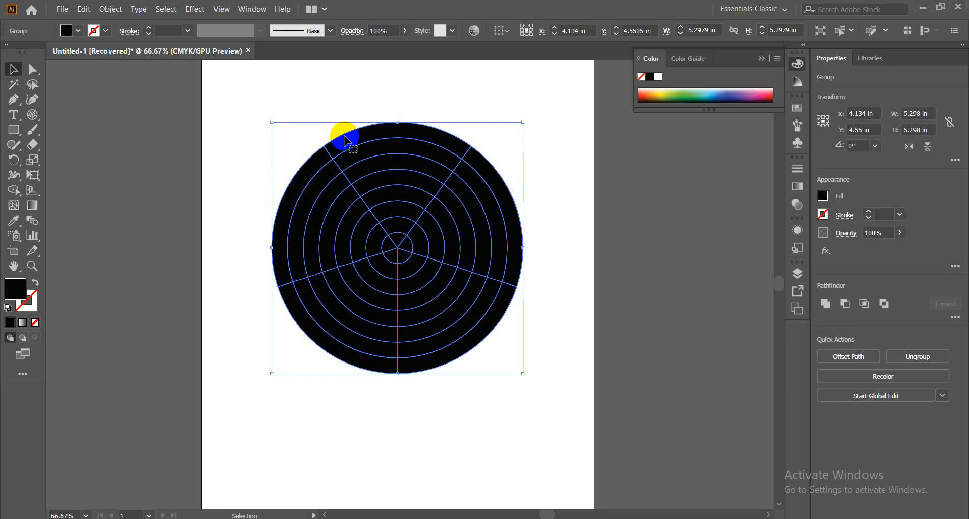
right_click(345, 141)
left_click(392, 234)
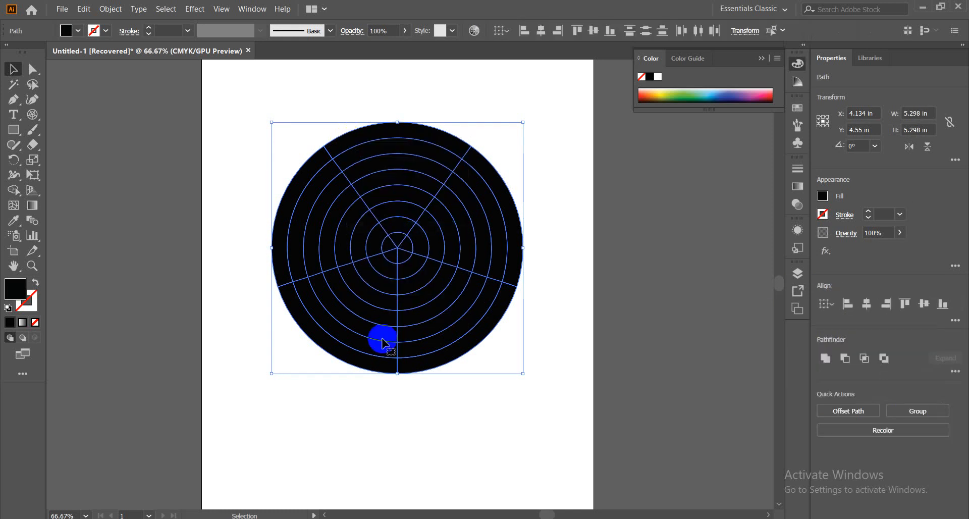
left_click(411, 434)
Step: Pull the outermost ring away from the black disc and delete it
left_click(435, 368)
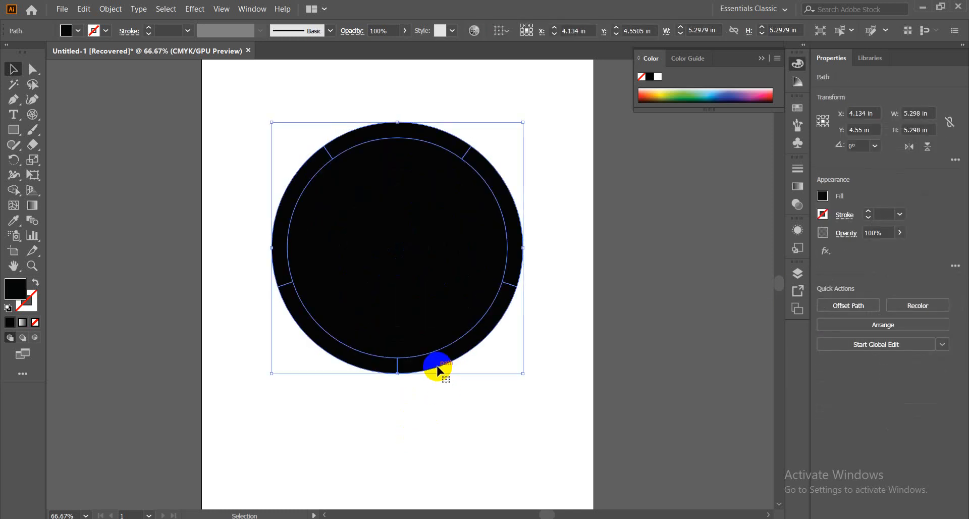
left_click_drag(437, 370, 658, 415)
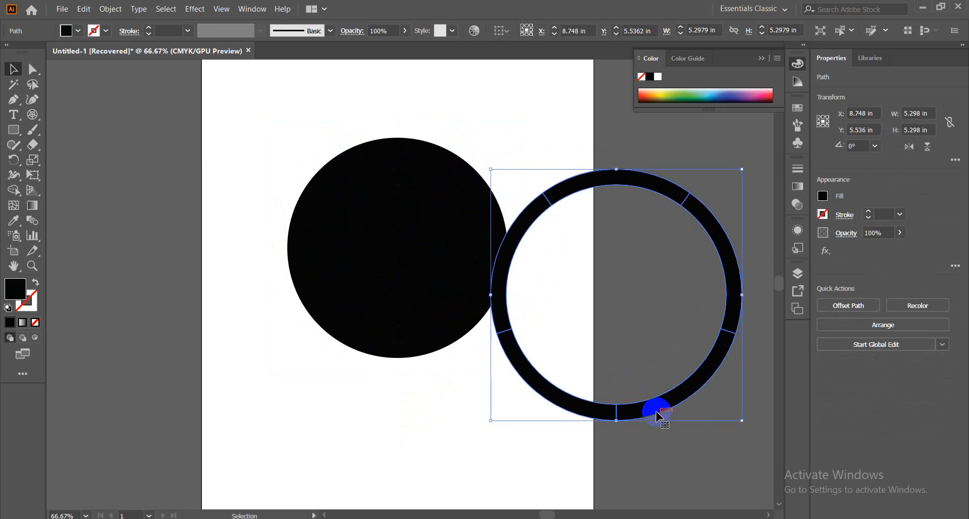
key("Delete")
Step: Delete the bands of the disc's top wedge together with the small centre piece beside its tip
left_click_drag(302, 122, 498, 457)
left_click(394, 150)
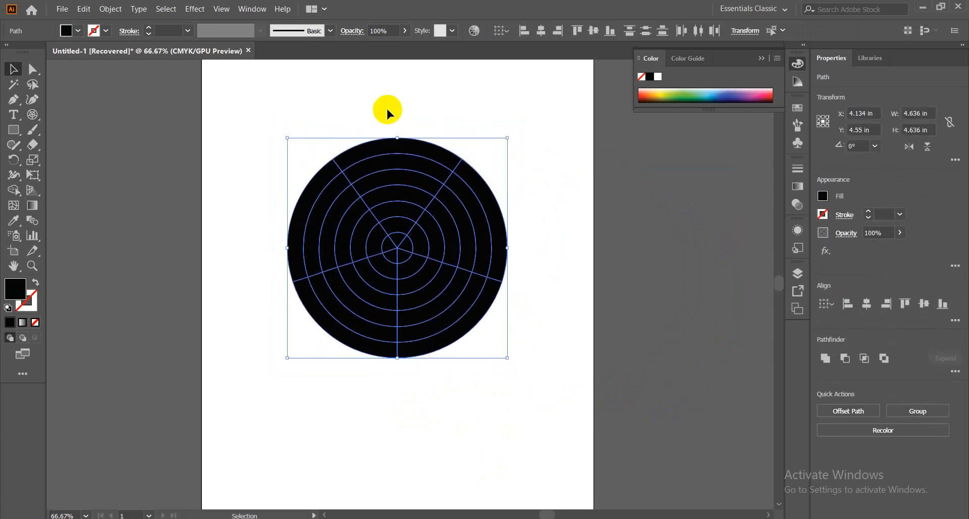
left_click_drag(386, 107, 404, 236)
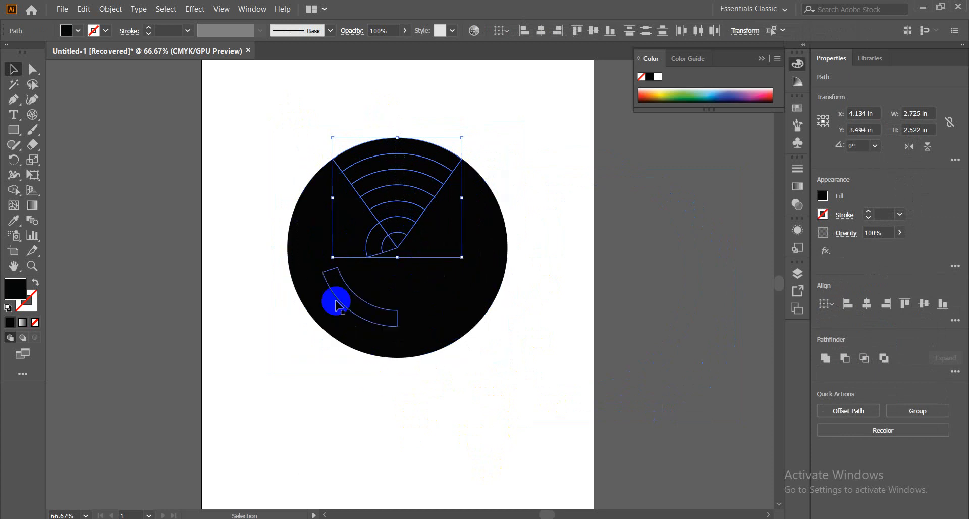
left_click(415, 414)
left_click_drag(396, 116, 408, 253)
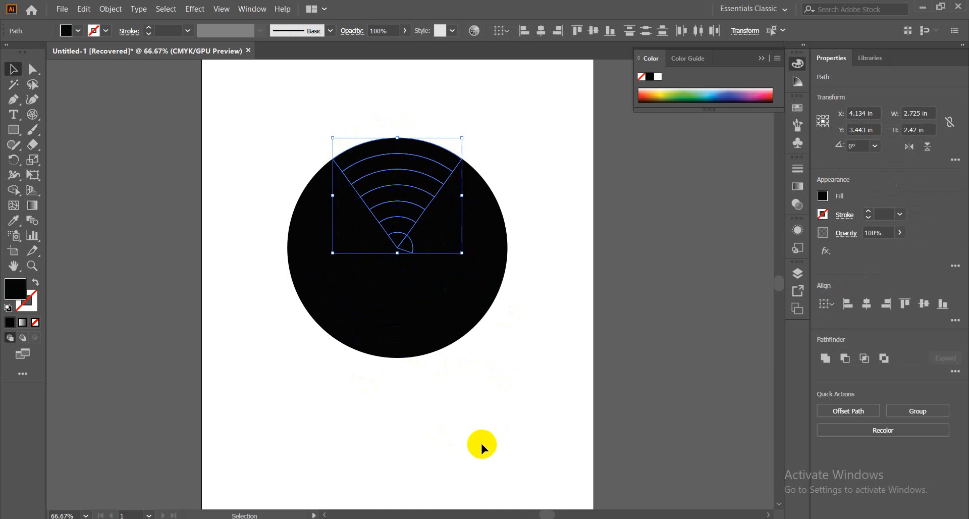
key("Delete")
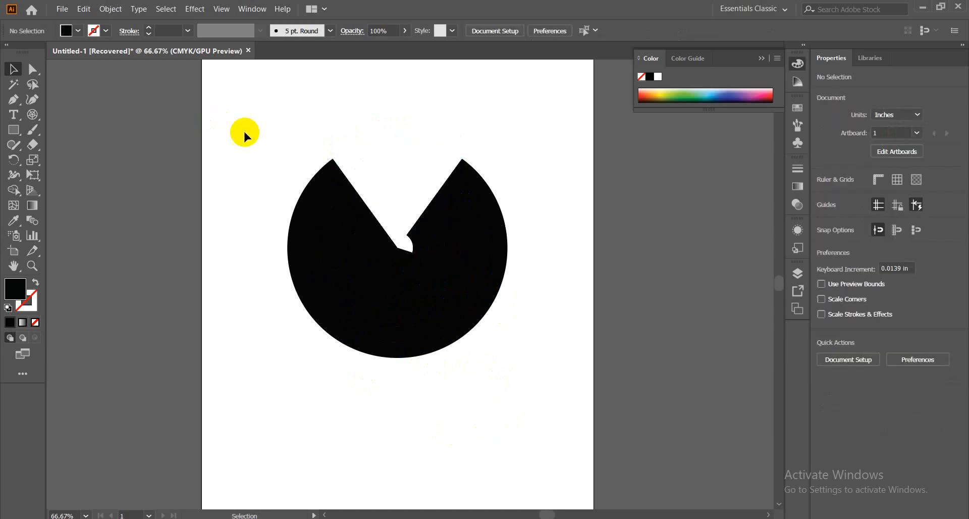
Step: Keep only the disc's top wedge, deleting the rest of the disc and the small centre piece beside the wedge's tip
left_click_drag(245, 136, 541, 471)
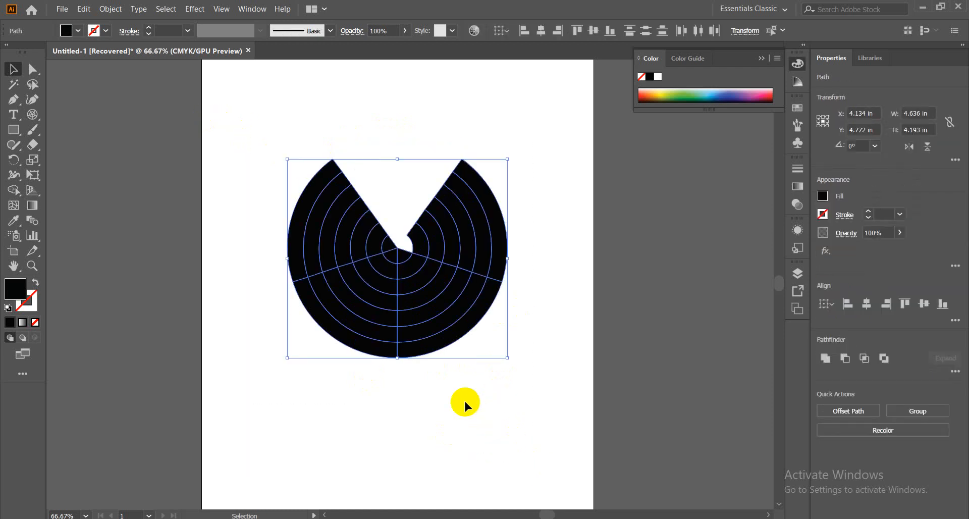
key("Delete")
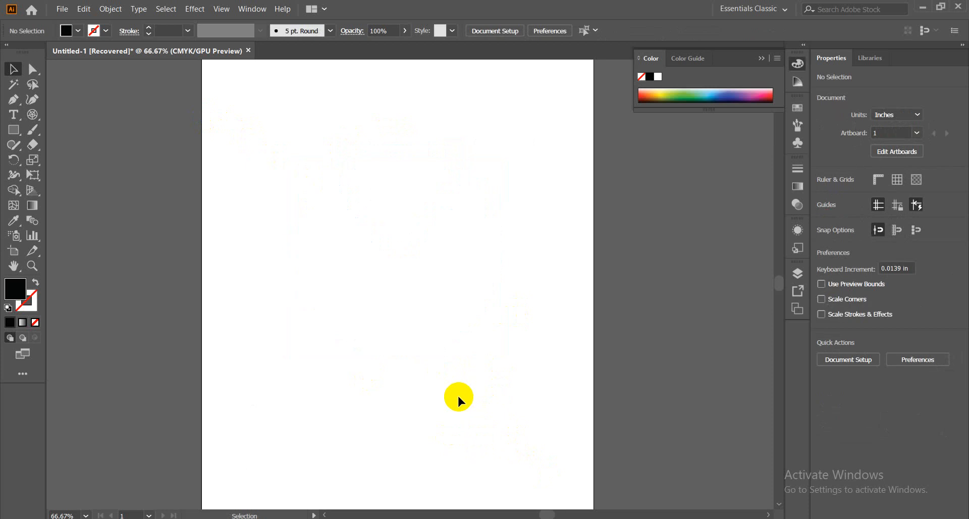
key("a")
key("ctrl+z")
key("v")
left_click(422, 343)
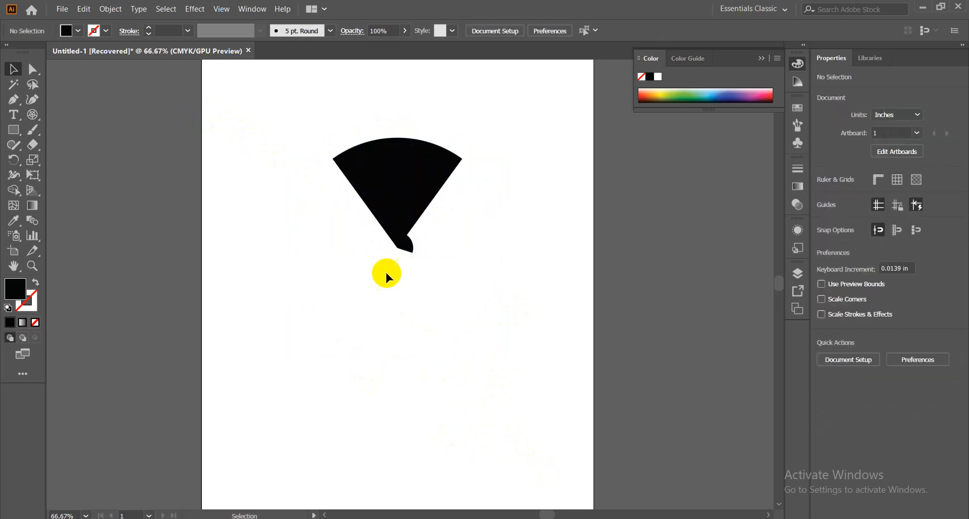
left_click(406, 247)
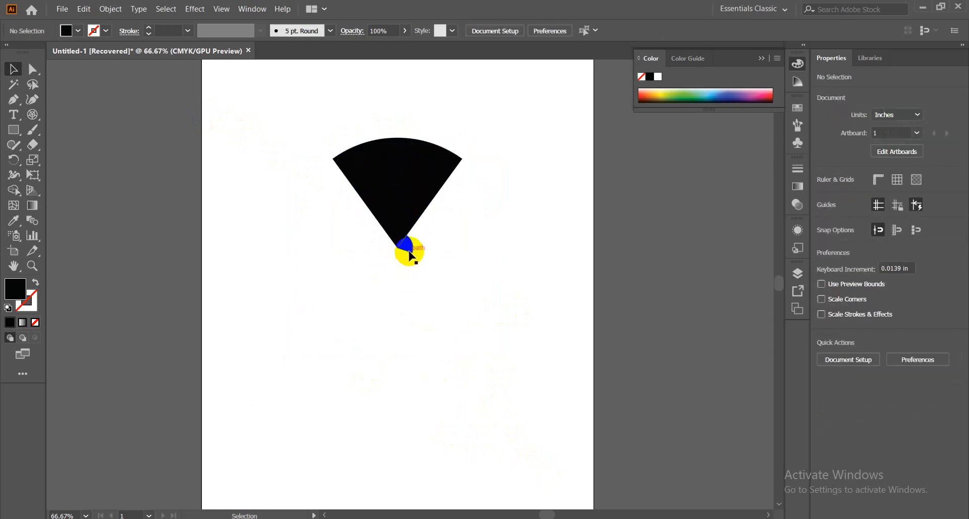
left_click(437, 350)
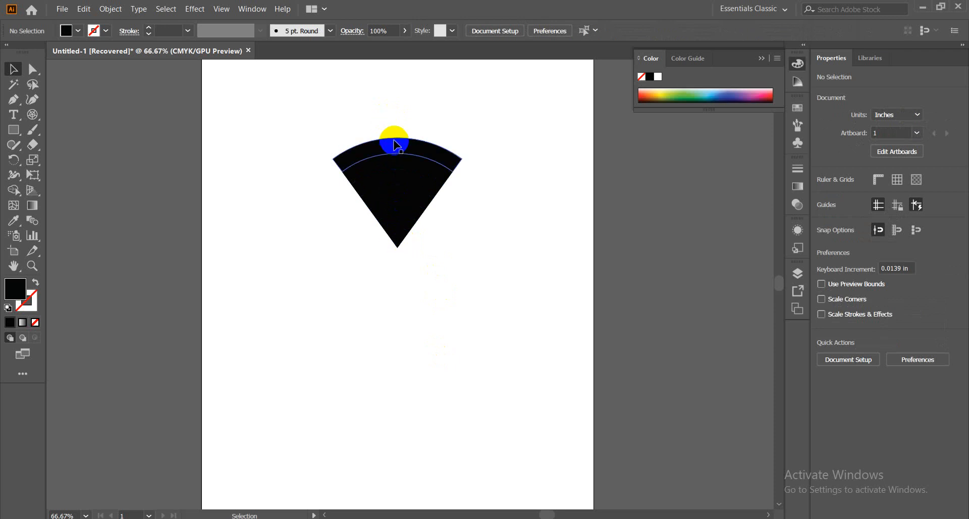
Step: Delete every second band of the black wedge, starting below the outermost one, to form a Wi-Fi symbol
left_click_drag(397, 146, 400, 170)
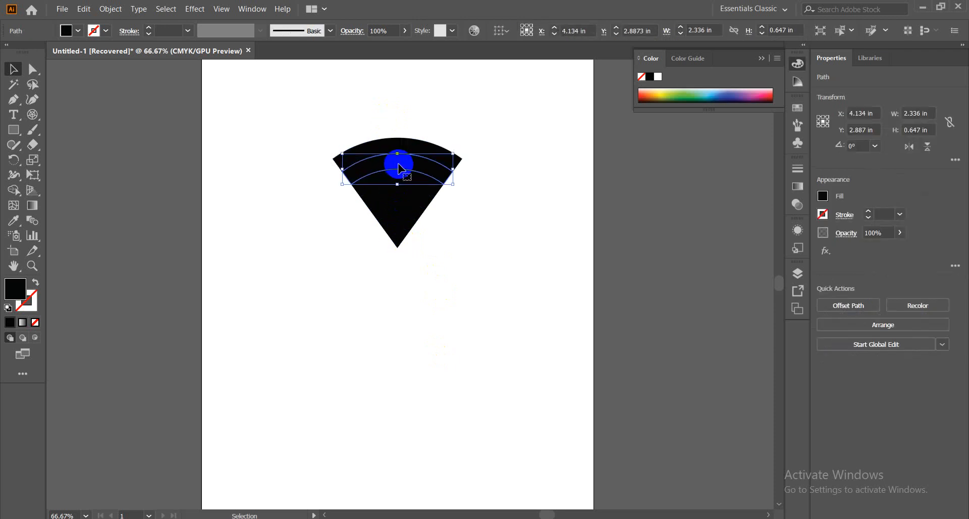
key("Delete")
left_click(397, 192)
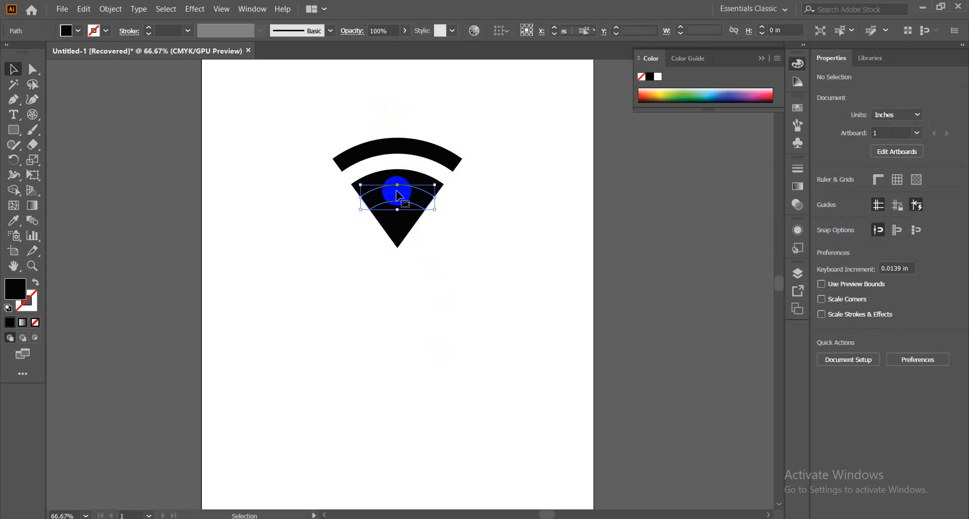
key("Delete")
left_click_drag(401, 217, 403, 232)
left_click(400, 231)
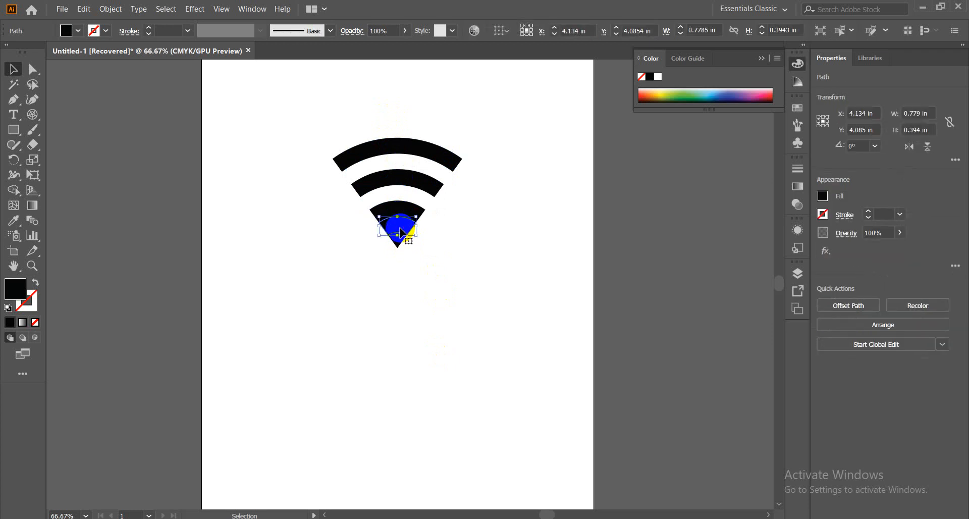
left_click(411, 304)
Step: Select all pieces of the finished Wi-Fi symbol and delete them
left_click_drag(293, 141, 442, 355)
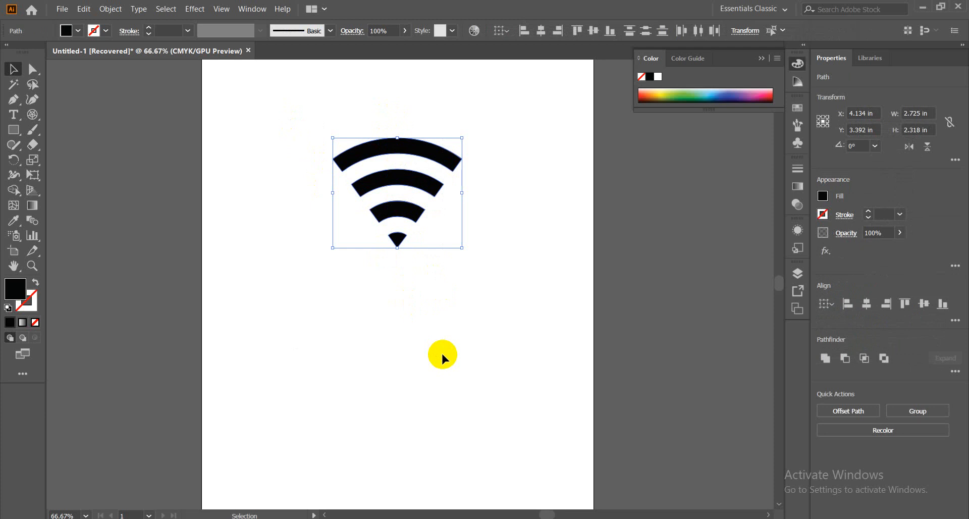
left_click(442, 356)
left_click_drag(310, 147, 463, 338)
key("Delete")
Step: Try sketching a freehand shape on the empty artboard with the Shaper tool
left_click(25, 146)
left_click(18, 151)
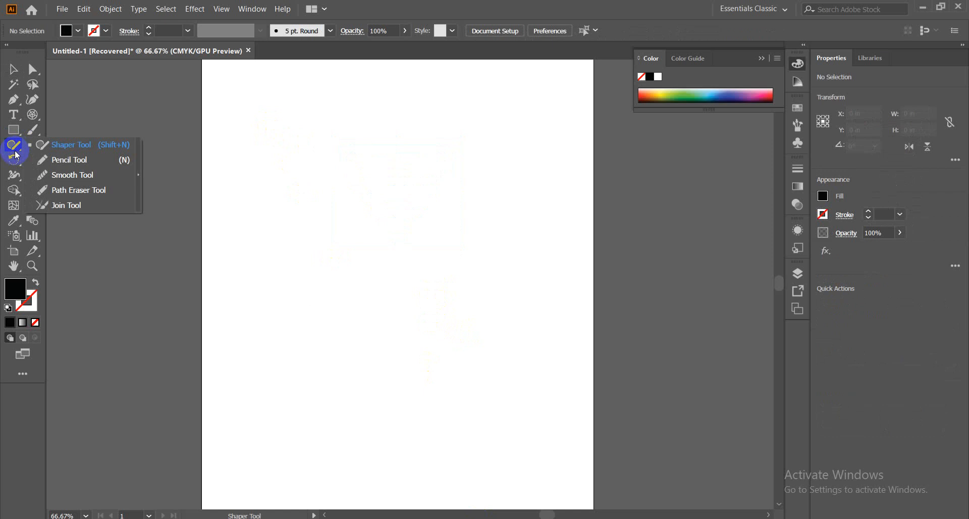
left_click(69, 148)
mouse_move(232, 201)
left_mouse_down()
mouse_move(345, 172)
mouse_move(404, 267)
mouse_move(403, 234)
mouse_move(314, 348)
left_mouse_up()
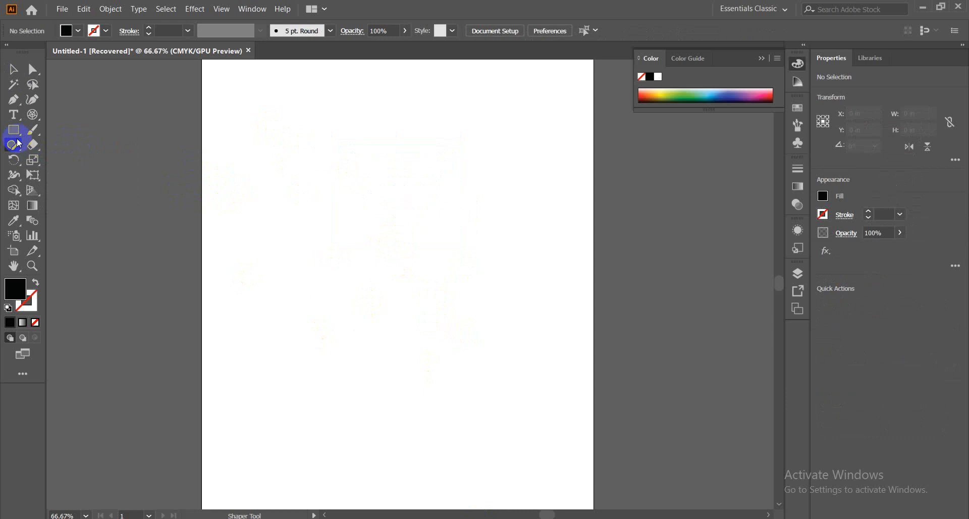
Step: Draw a wavy Pencil path about 9.1 in wide and 1.0 in tall across the artboard and fill it black
left_click_drag(17, 147, 61, 164)
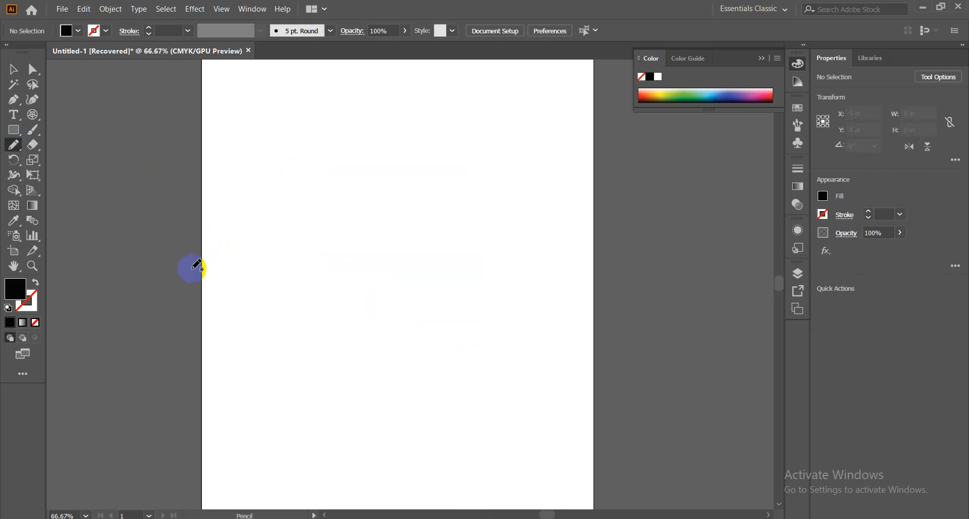
mouse_move(192, 269)
left_mouse_down()
mouse_move(240, 244)
mouse_move(263, 256)
mouse_move(330, 253)
mouse_move(368, 240)
mouse_move(443, 259)
mouse_move(504, 238)
mouse_move(525, 250)
mouse_move(579, 241)
mouse_move(625, 285)
left_mouse_up()
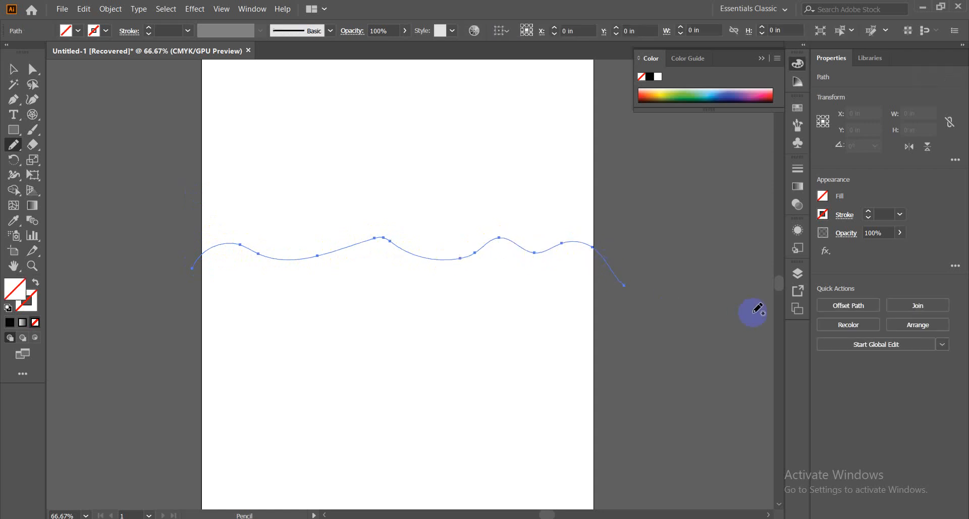
left_click(11, 323)
left_click(17, 289)
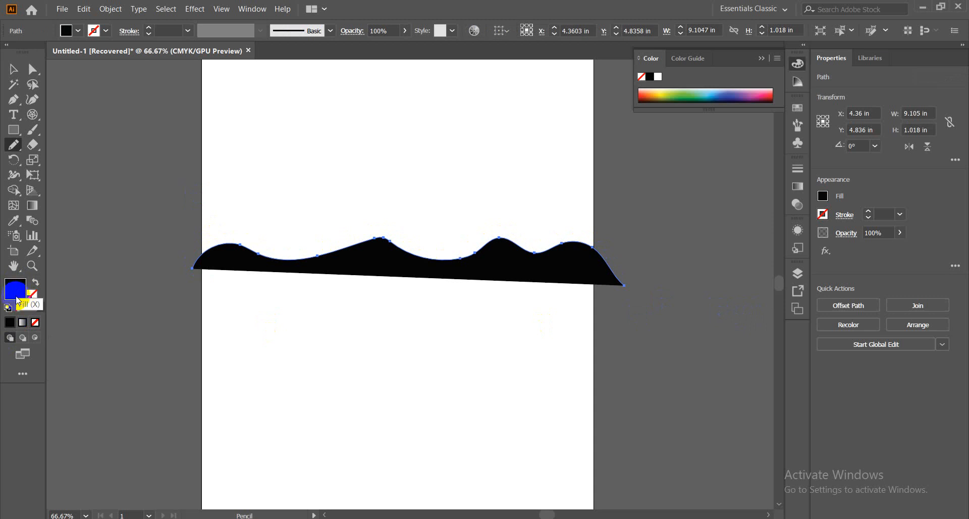
Step: Select the black wavy shape and delete it
left_click(14, 68)
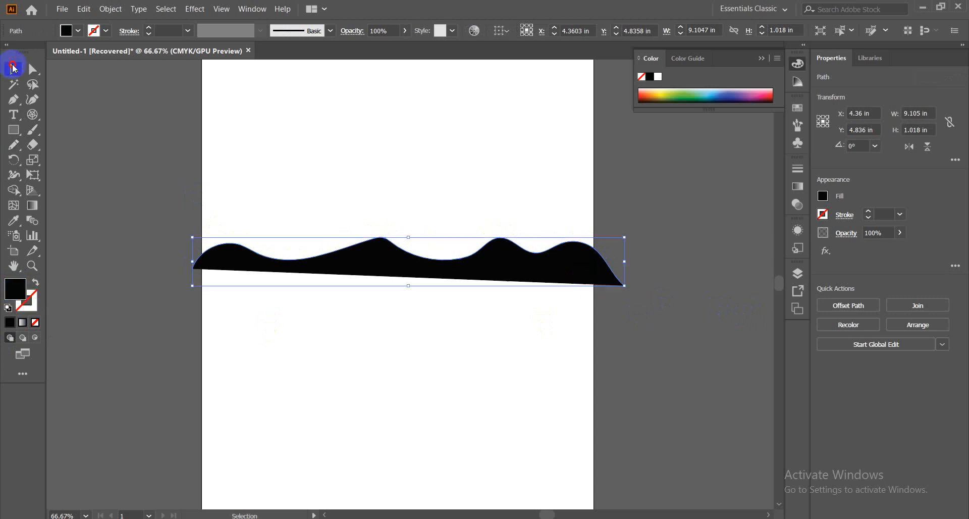
left_click(442, 279)
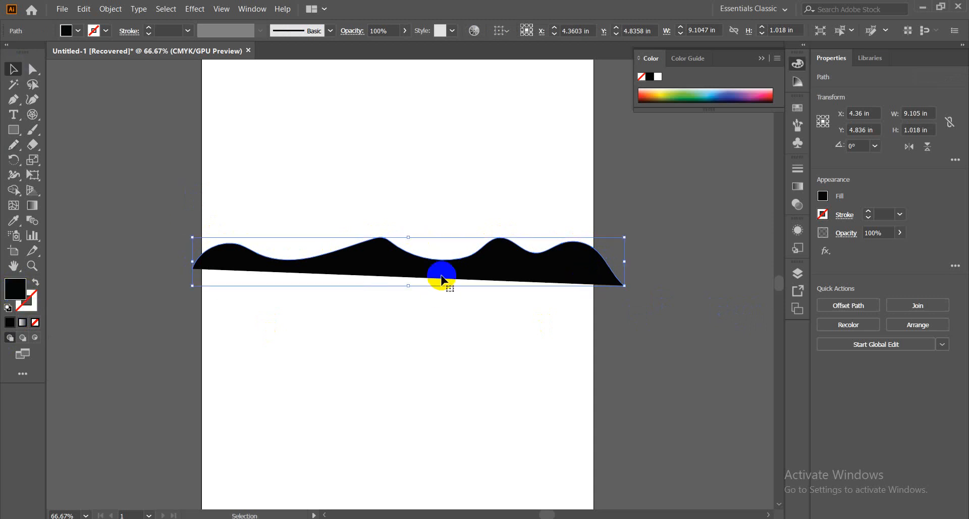
key("Delete")
Step: Swap to no fill and a black stroke, and draw a wavy Pencil line about 11.5 in wide across the artboard's middle
key("ctrl+minus")
key("ctrl+minus")
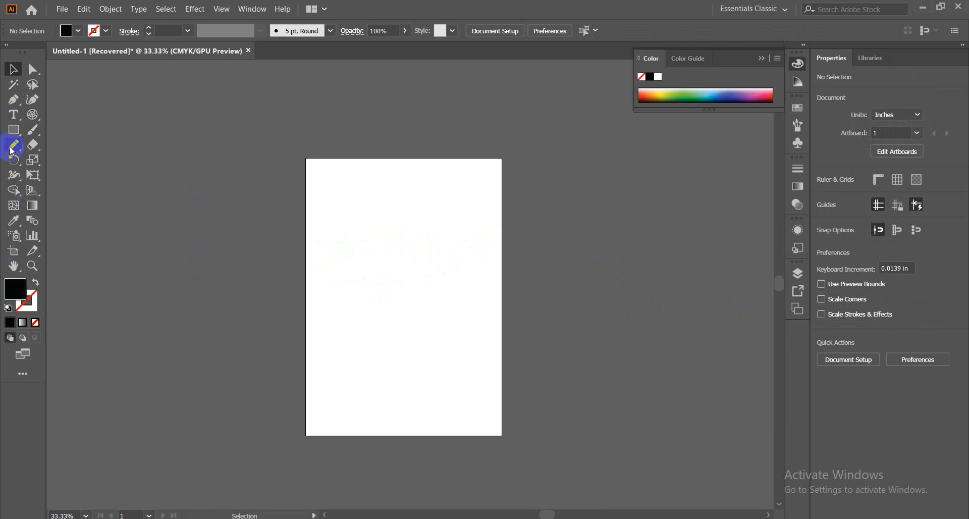
left_click(35, 283)
left_click(22, 150)
left_click(21, 149)
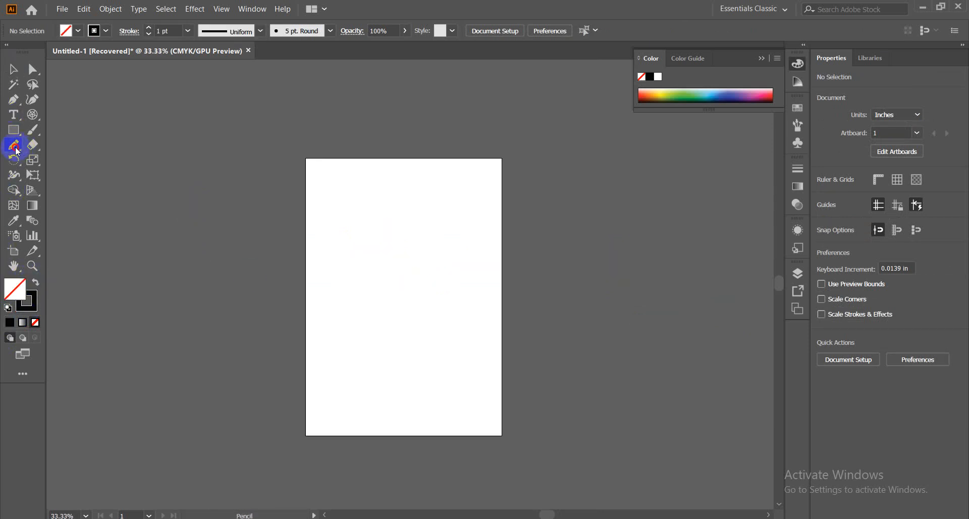
mouse_move(272, 336)
left_mouse_down()
mouse_move(298, 305)
mouse_move(412, 286)
mouse_move(425, 298)
mouse_move(473, 287)
mouse_move(530, 289)
mouse_move(546, 305)
left_mouse_up()
Step: Select the wavy outline crossing the artboard and delete it
left_click(14, 69)
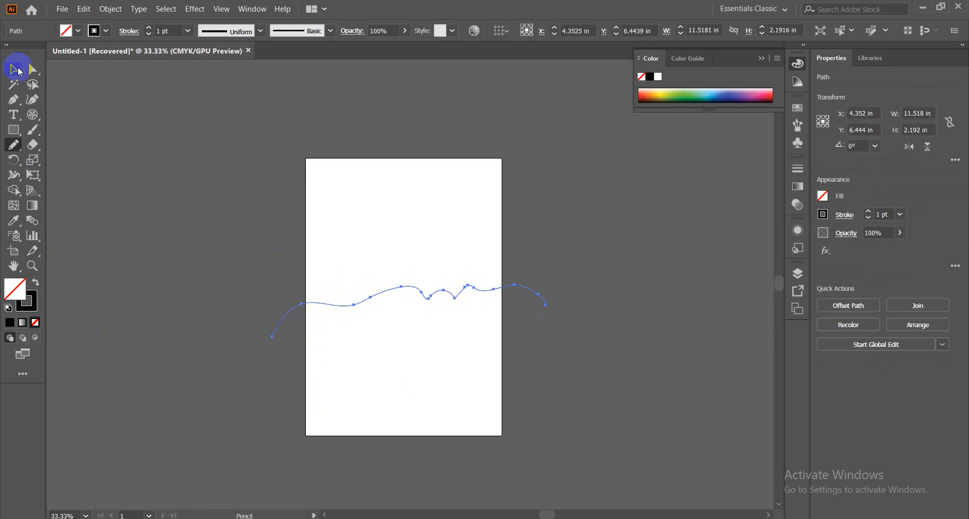
left_click(562, 287)
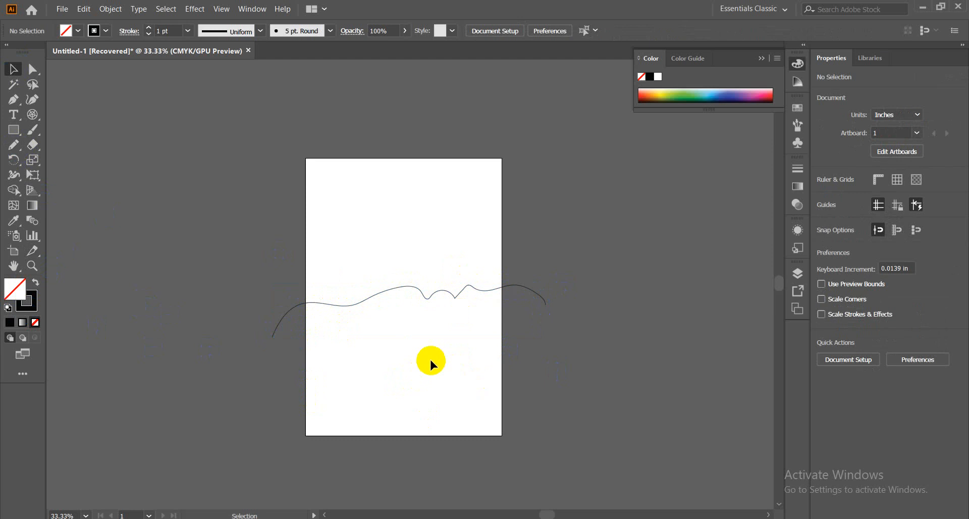
left_click_drag(391, 249, 431, 369)
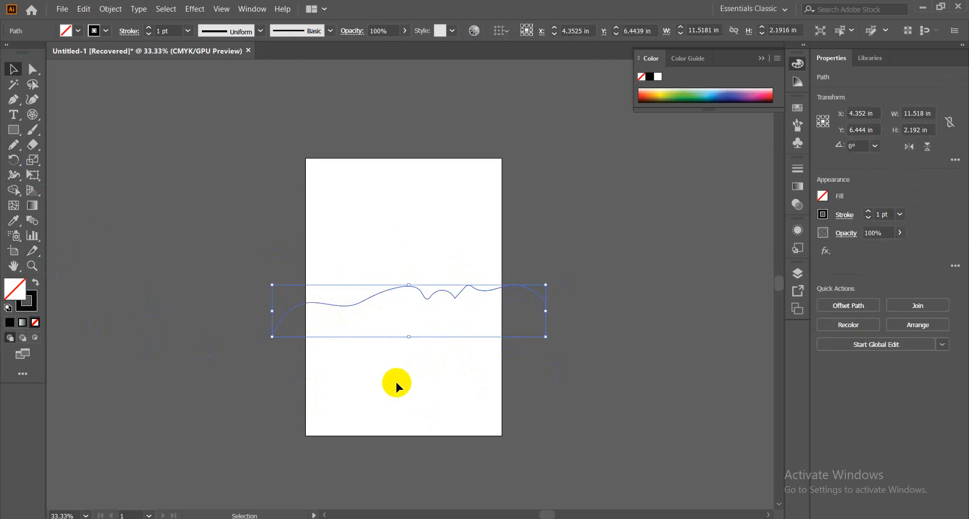
key("Delete")
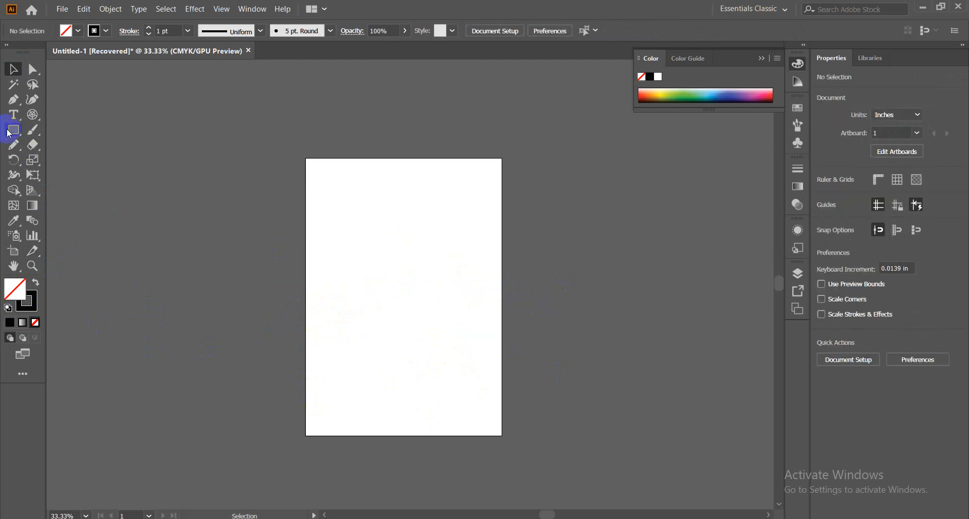
Step: Try the Smooth tool with strokes across the empty artboard
left_click(17, 146)
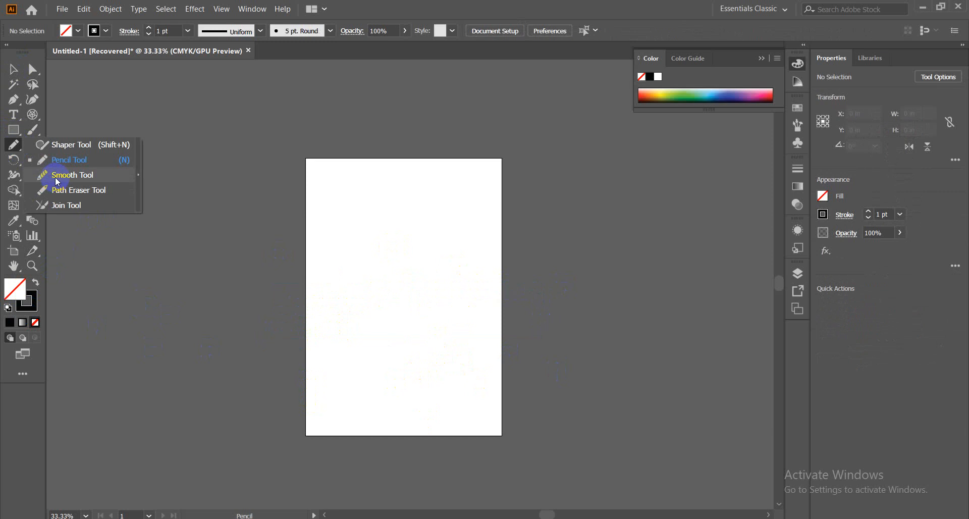
left_click(57, 181)
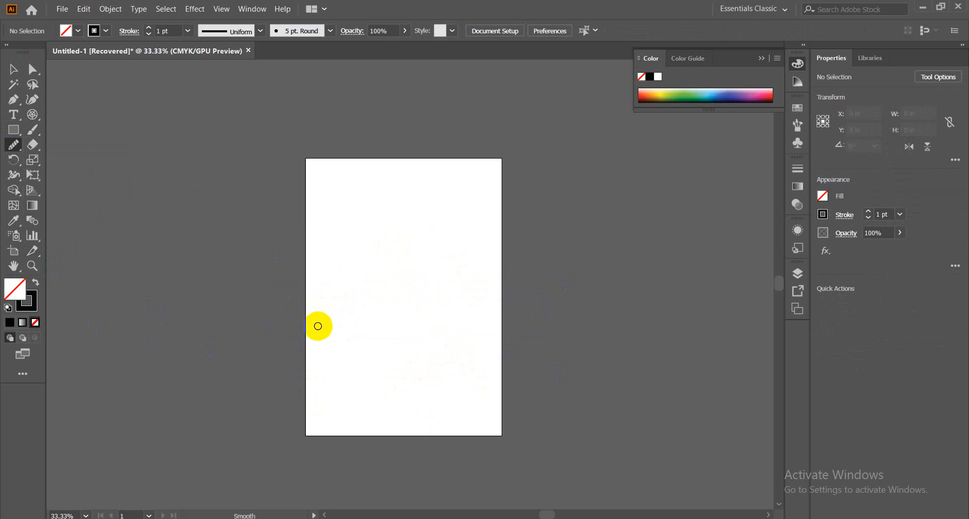
mouse_move(318, 327)
left_mouse_down()
mouse_move(394, 297)
mouse_move(465, 344)
mouse_move(577, 359)
left_mouse_up()
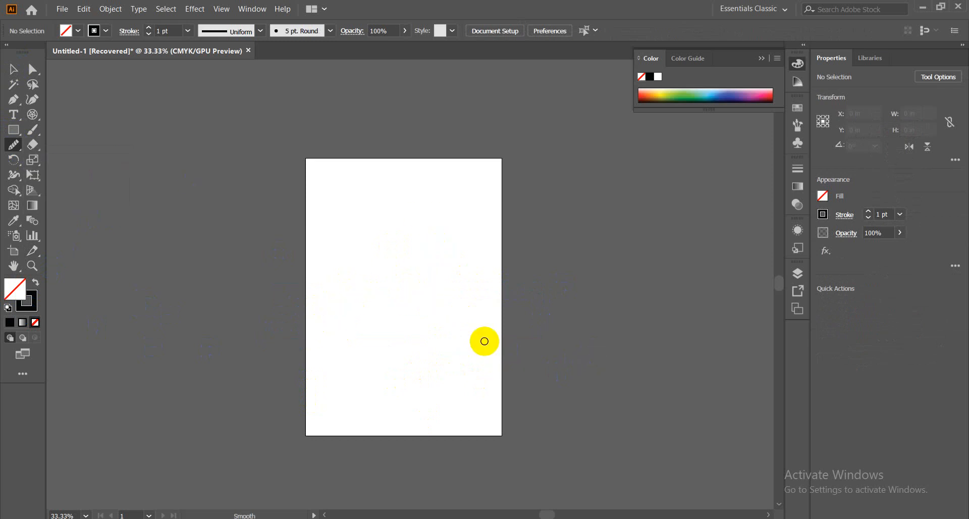
left_click_drag(269, 265, 473, 241)
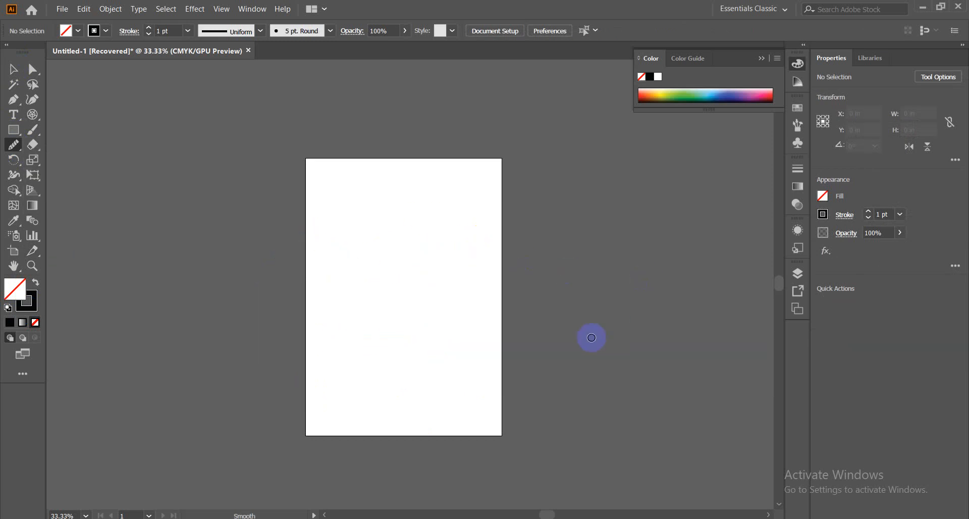
Step: Draw a new wavy Pencil line with several peaks across the artboard, about 12.4 in wide and 2.3 in tall
left_click(8, 149)
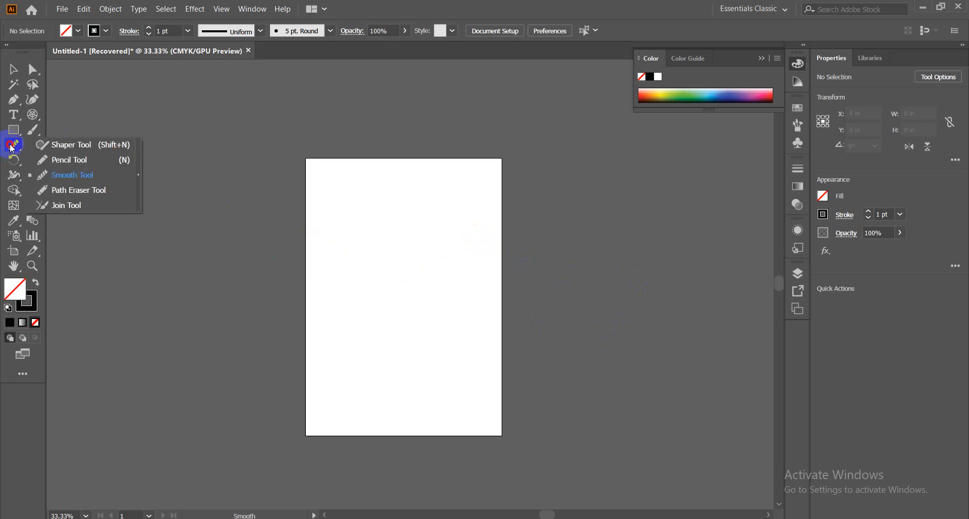
left_click(61, 159)
mouse_move(271, 315)
left_mouse_down()
mouse_move(410, 265)
mouse_move(557, 313)
left_mouse_up()
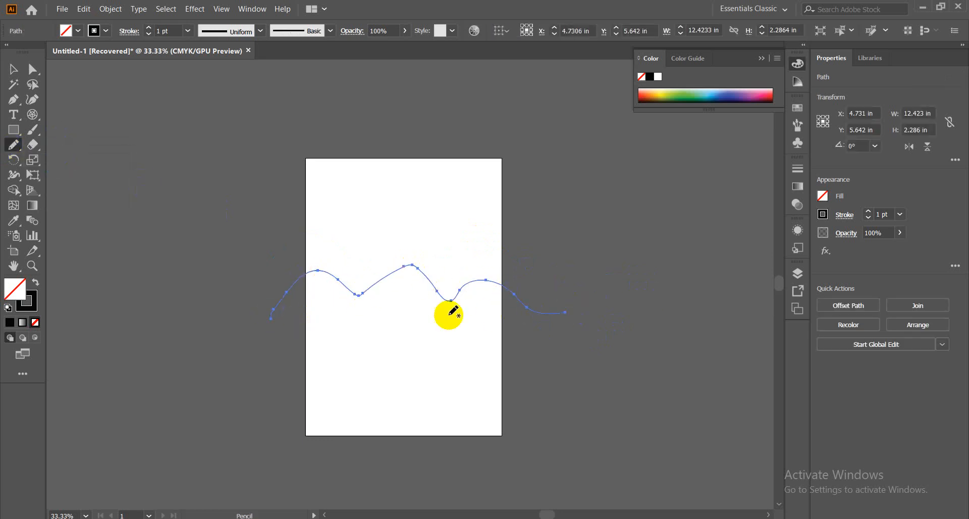
Step: Smooth the peaks and valleys along the wavy line with several Smooth tool strokes
left_click(14, 144)
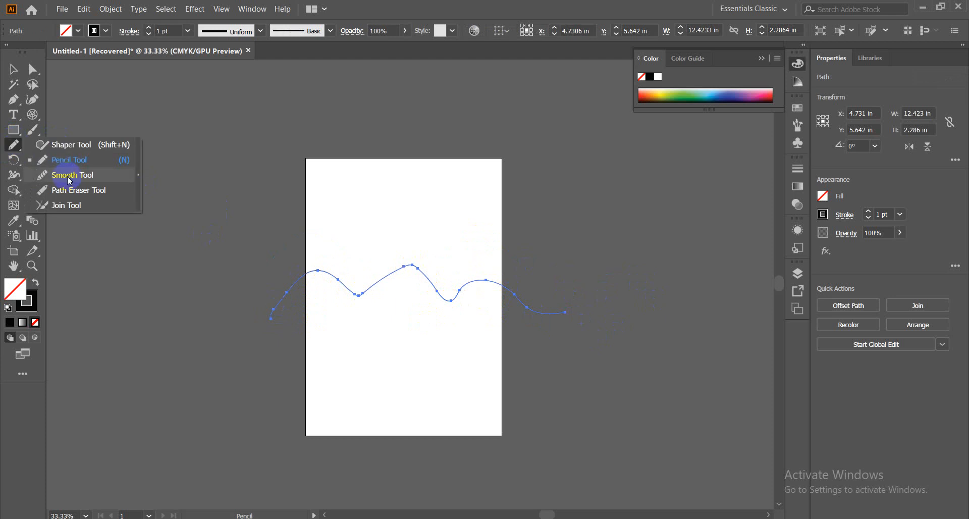
left_click(69, 180)
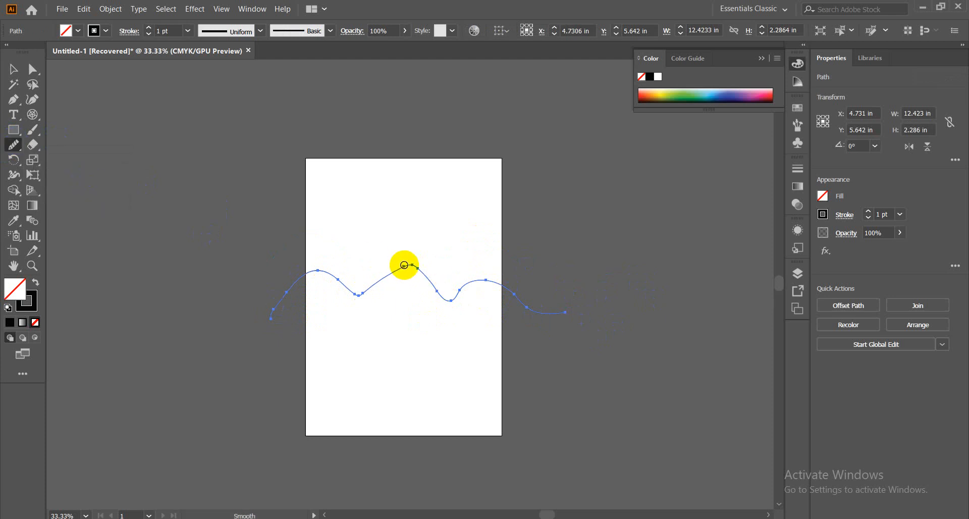
mouse_move(404, 265)
left_mouse_down()
mouse_move(381, 288)
mouse_move(360, 286)
mouse_move(369, 253)
left_mouse_up()
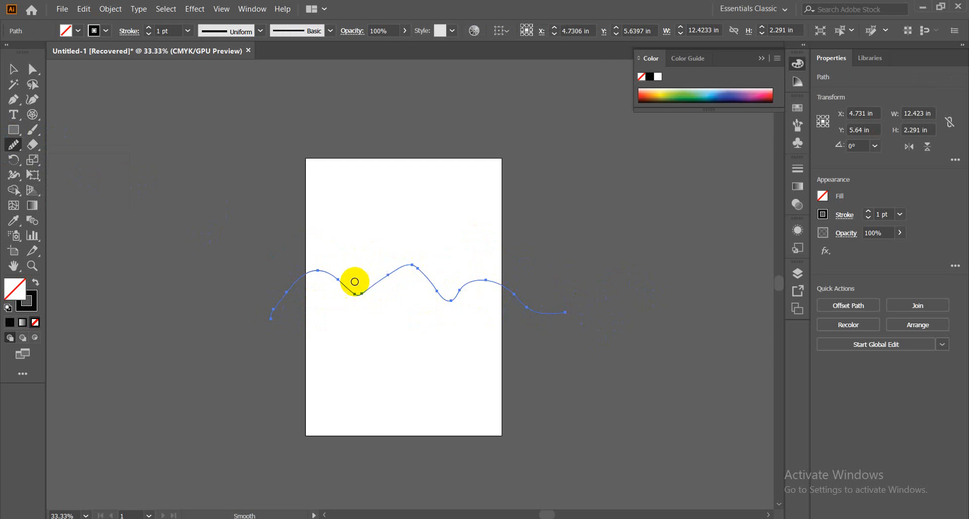
left_click_drag(338, 280, 367, 246)
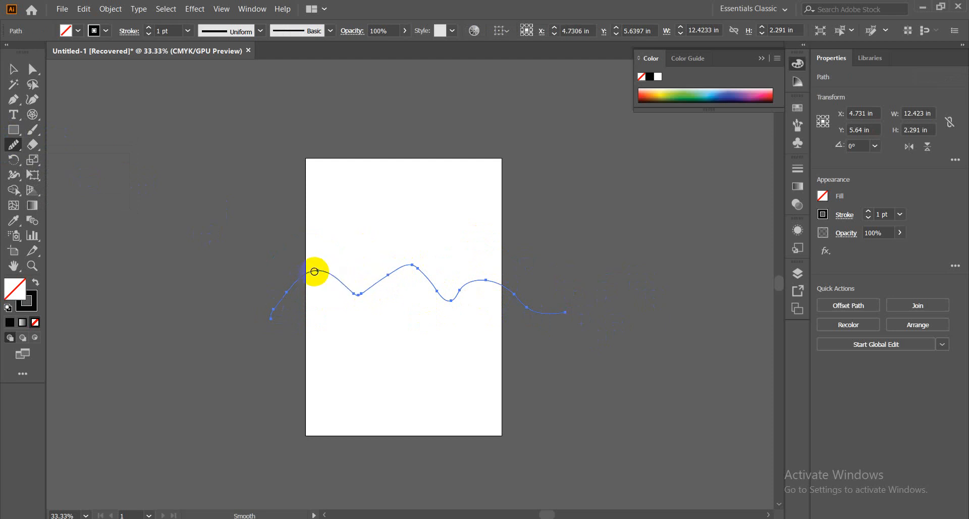
left_click_drag(315, 271, 359, 253)
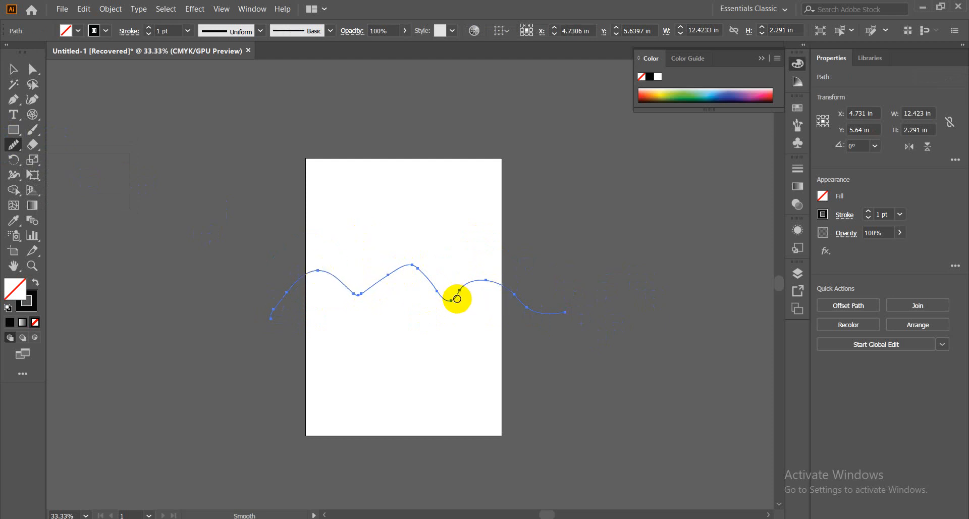
mouse_move(458, 299)
left_mouse_down()
mouse_move(477, 282)
mouse_move(458, 290)
mouse_move(525, 303)
left_mouse_up()
left_click_drag(467, 284, 523, 307)
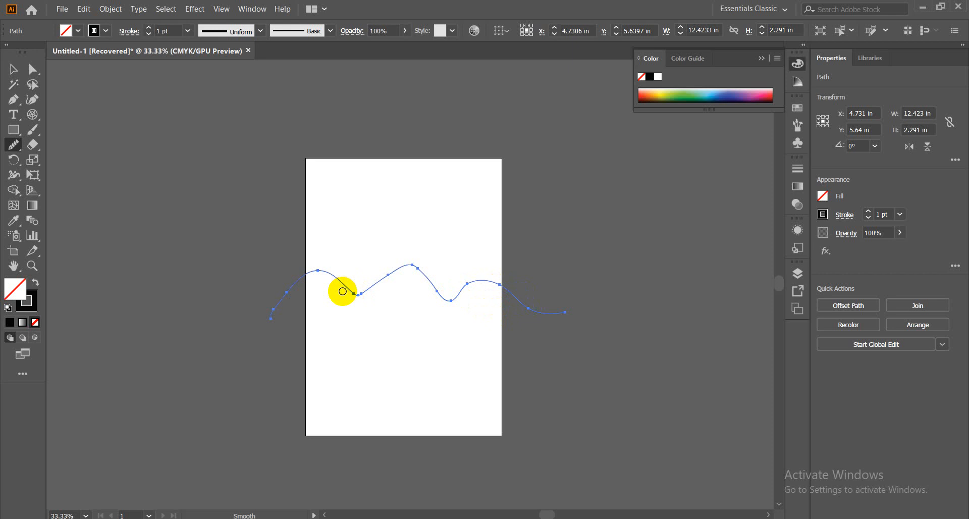
mouse_move(362, 294)
left_mouse_down()
mouse_move(437, 287)
mouse_move(430, 293)
mouse_move(378, 284)
mouse_move(439, 283)
mouse_move(420, 292)
left_mouse_up()
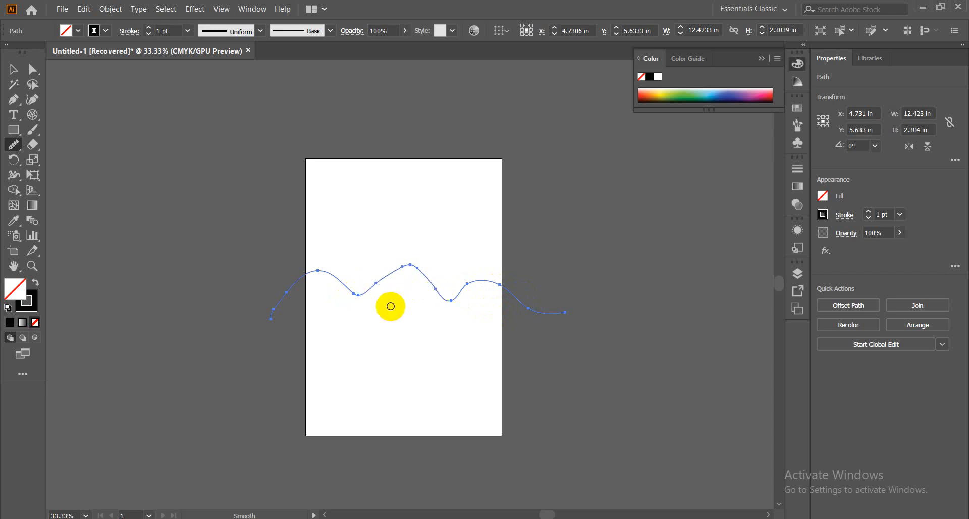
Step: Smooth the wavy line once more and remove its left tip with the Path Eraser tool
mouse_move(379, 264)
left_mouse_down()
mouse_move(426, 266)
mouse_move(373, 283)
mouse_move(438, 281)
mouse_move(302, 284)
left_mouse_up()
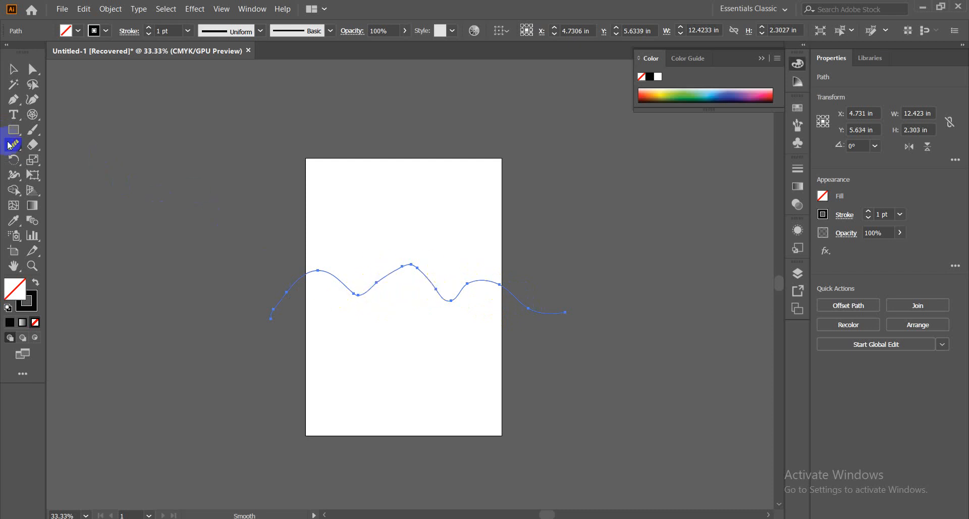
left_click_drag(10, 146, 79, 194)
left_click(333, 317)
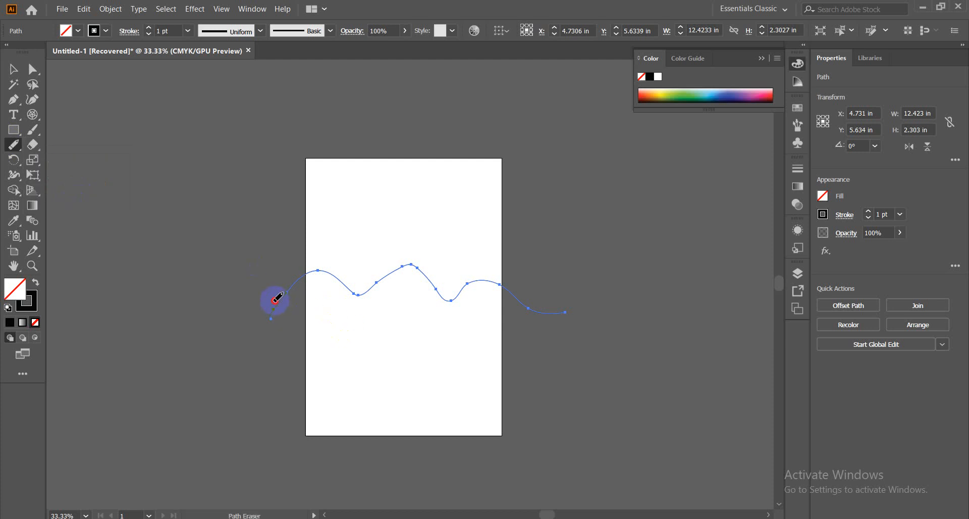
left_click_drag(273, 299, 180, 302)
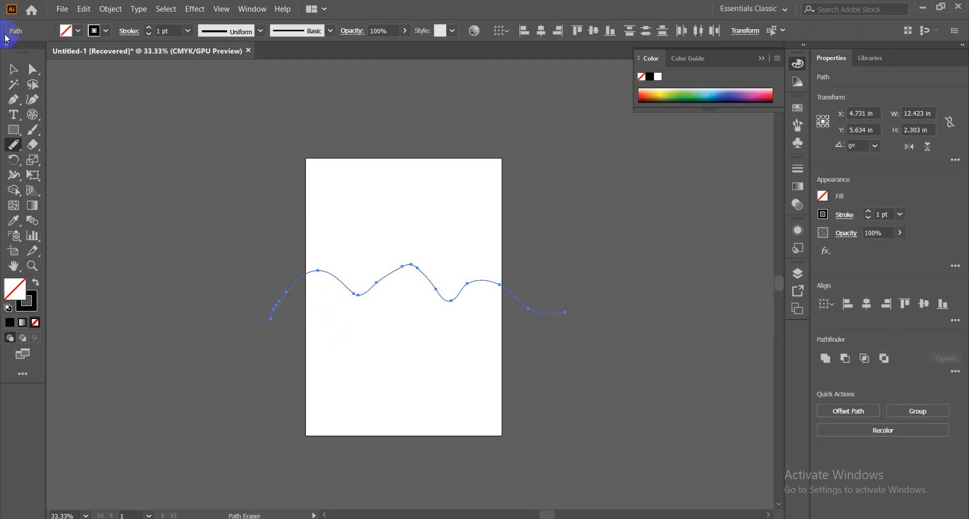
left_click(13, 69)
left_click(225, 292)
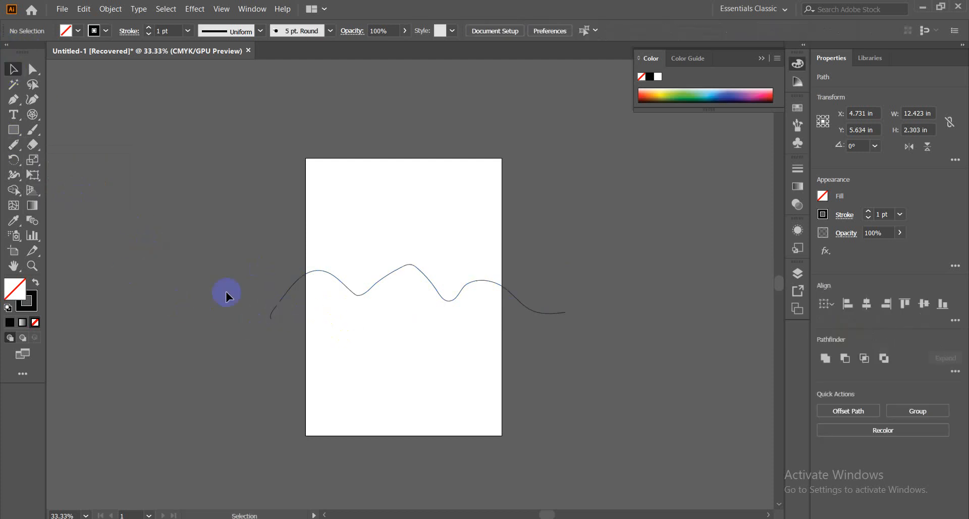
left_click(266, 310)
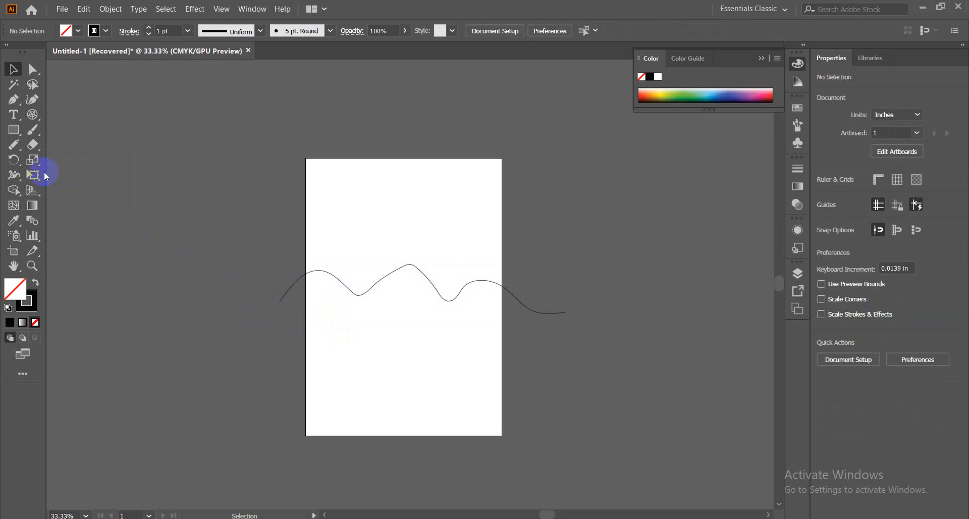
Step: Try the Path Eraser across the middle of the wavy line, first unselected and again after selecting it
left_click(12, 145)
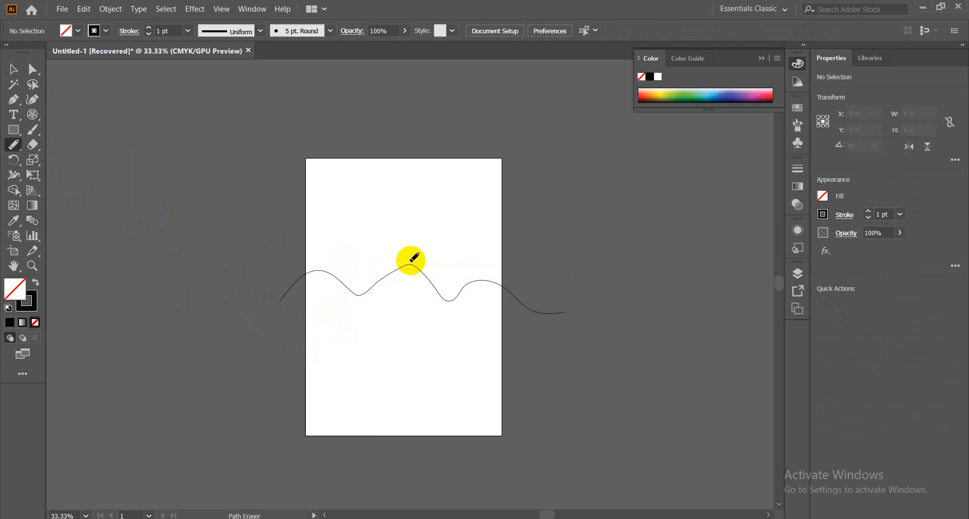
mouse_move(410, 258)
left_mouse_down()
mouse_move(397, 321)
mouse_move(355, 306)
left_mouse_up()
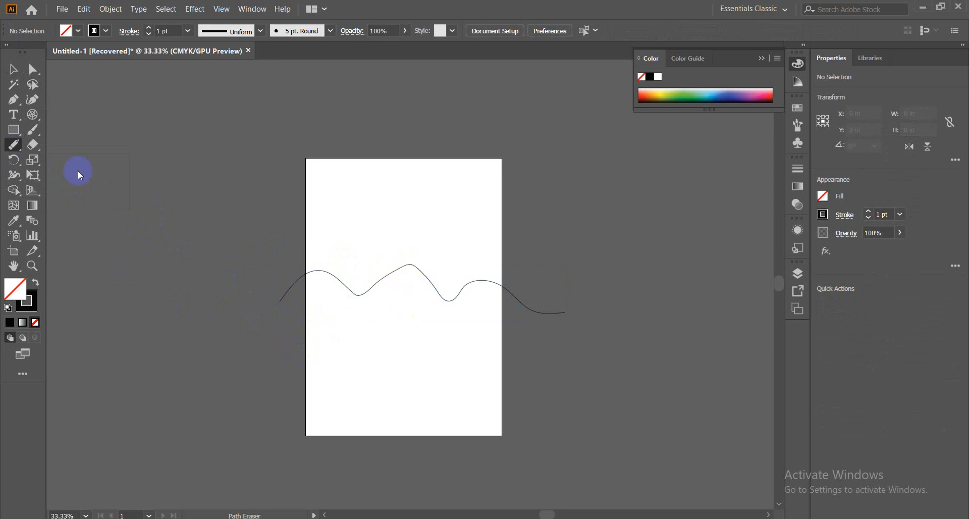
left_click(13, 69)
left_click_drag(291, 313, 149, 221)
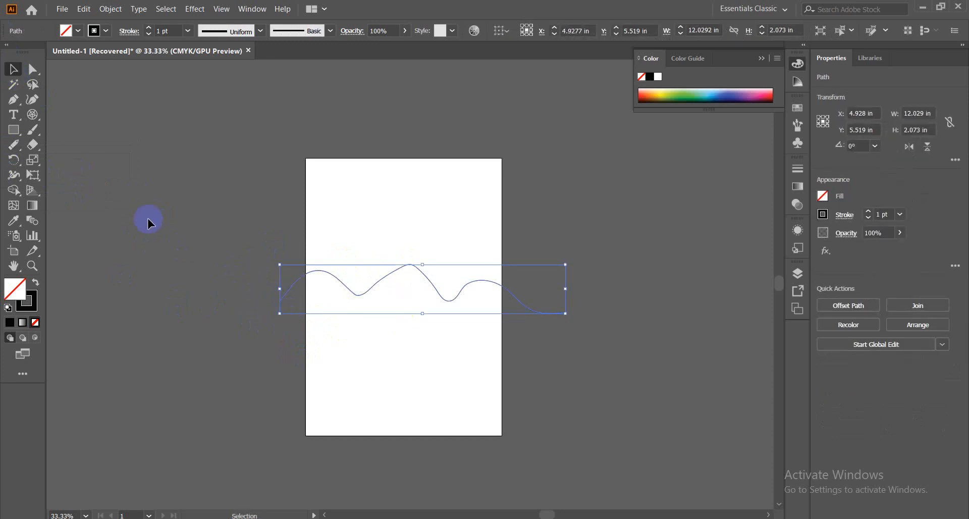
left_click(12, 147)
mouse_move(403, 285)
left_mouse_down()
mouse_move(404, 251)
mouse_move(407, 287)
mouse_move(430, 272)
mouse_move(408, 252)
mouse_move(400, 293)
left_mouse_up()
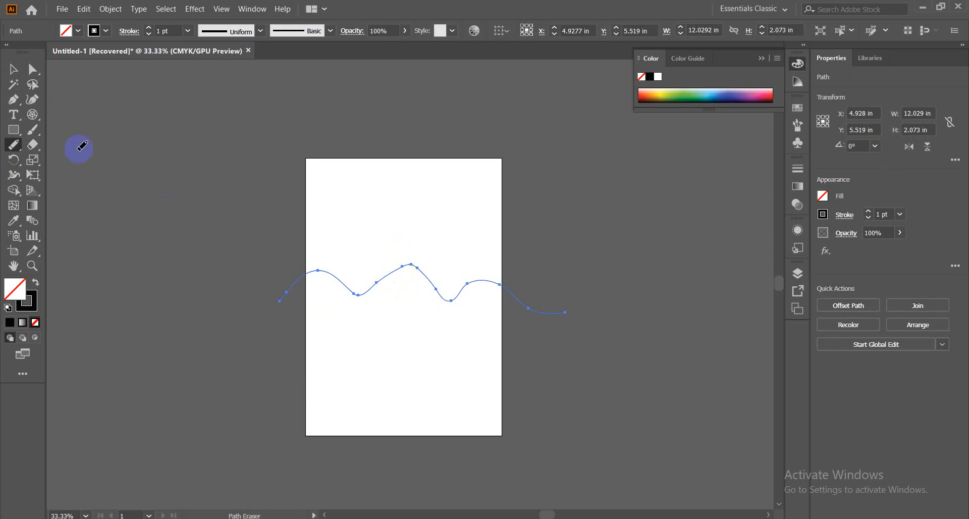
Step: Reselect the wavy line and erase small gaps near its left end, first peak and first valley with the Path Eraser
left_click(13, 73)
left_click(415, 399)
left_click_drag(351, 246, 374, 348)
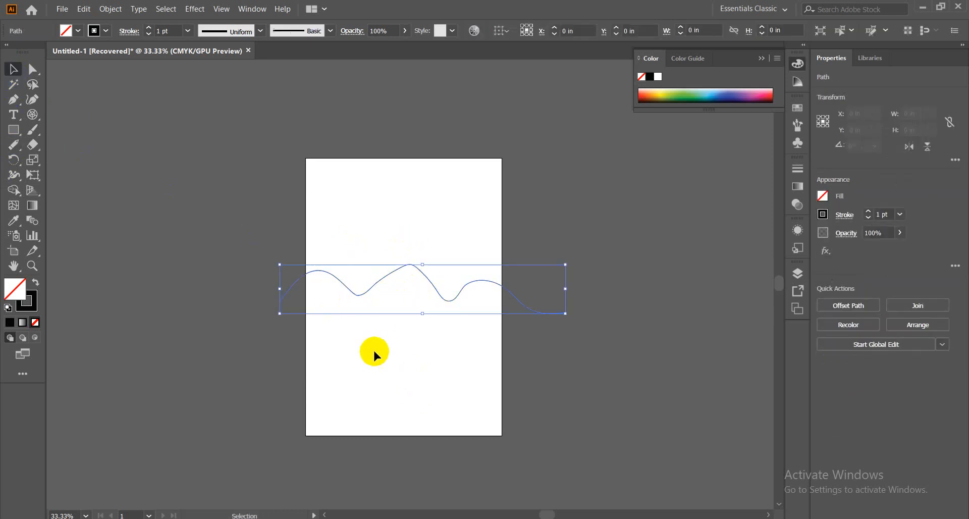
left_click(372, 331)
left_click_drag(319, 237, 381, 316)
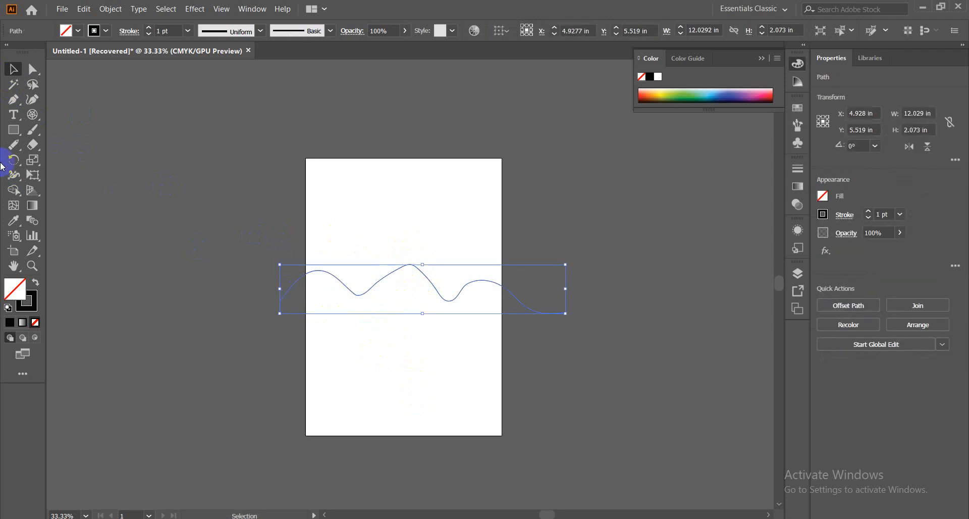
left_click(11, 146)
left_click_drag(286, 291, 288, 305)
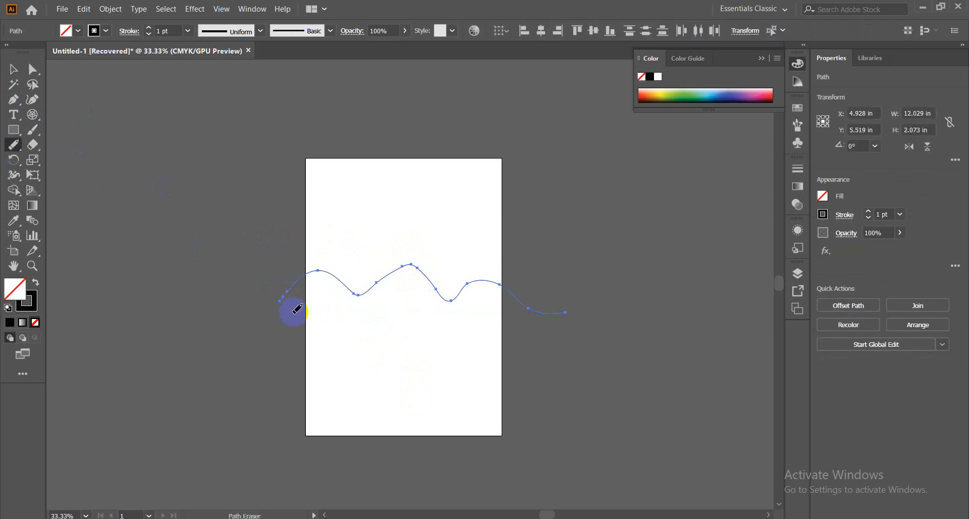
mouse_move(314, 260)
left_mouse_down()
mouse_move(320, 290)
mouse_move(316, 272)
mouse_move(325, 264)
mouse_move(317, 286)
mouse_move(353, 288)
mouse_move(346, 298)
mouse_move(361, 320)
mouse_move(365, 289)
left_mouse_up()
Step: Select the separated pieces of the wavy line and delete them all, leaving the artboard empty
left_click(13, 69)
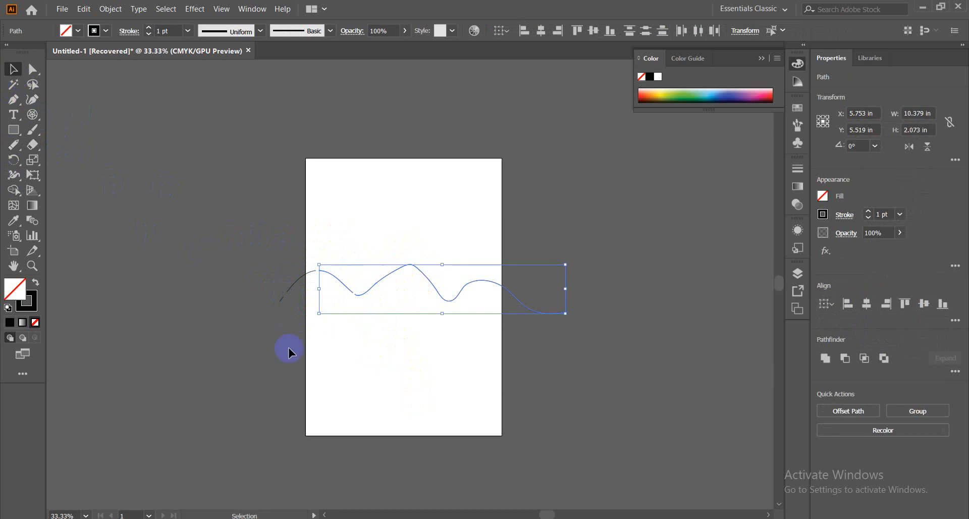
left_click(250, 290)
left_click_drag(284, 328, 278, 303)
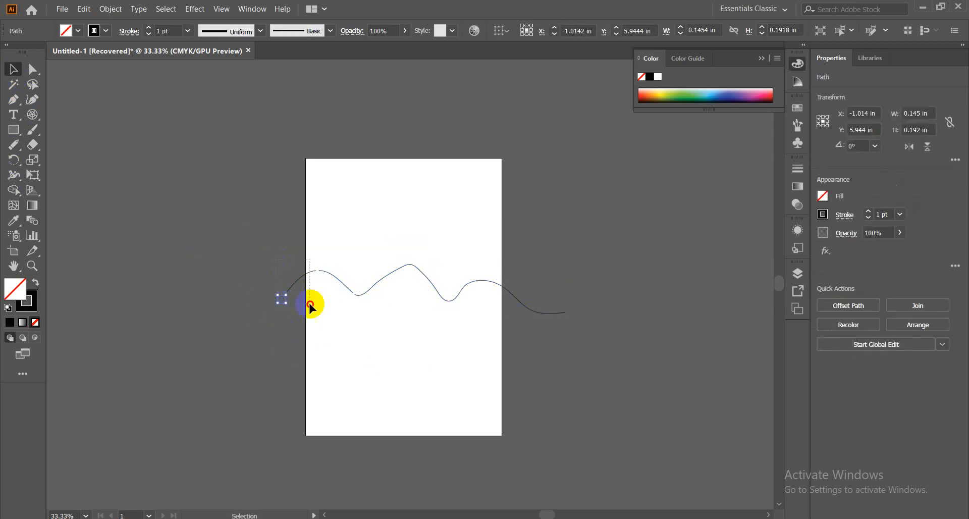
left_click(325, 311)
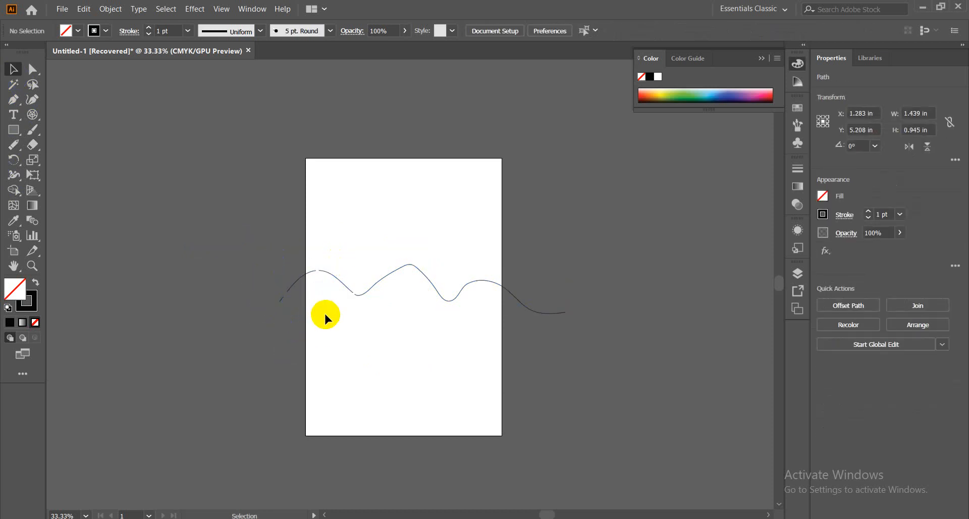
left_click_drag(255, 243, 328, 333)
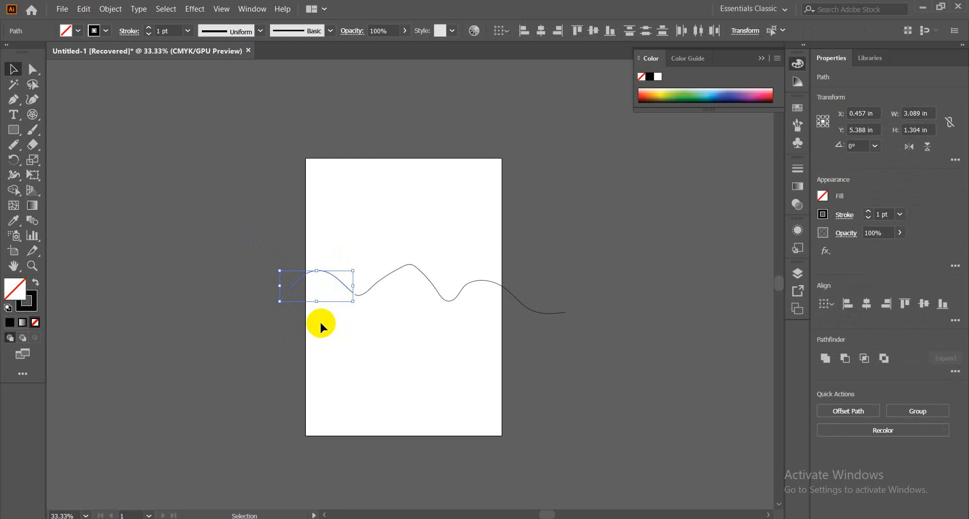
left_click(319, 319)
left_click_drag(372, 187, 526, 381)
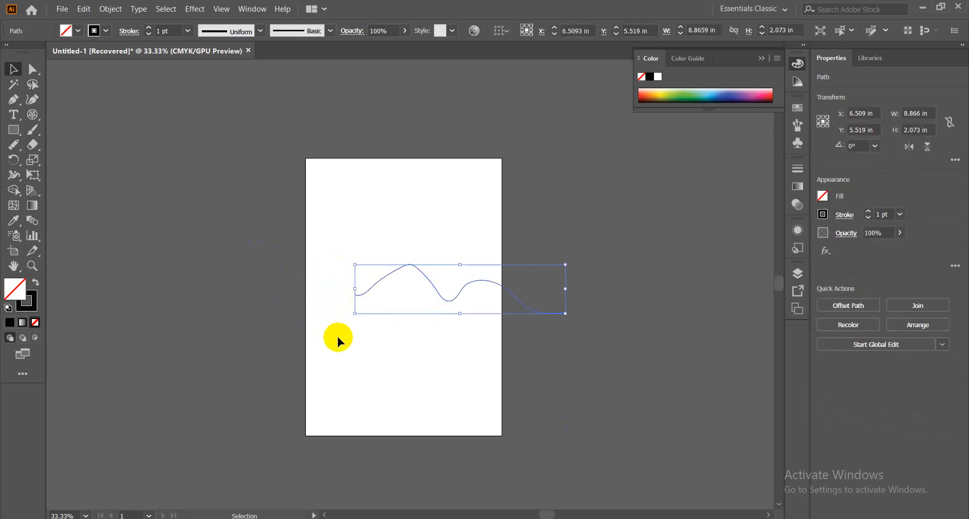
key("Delete")
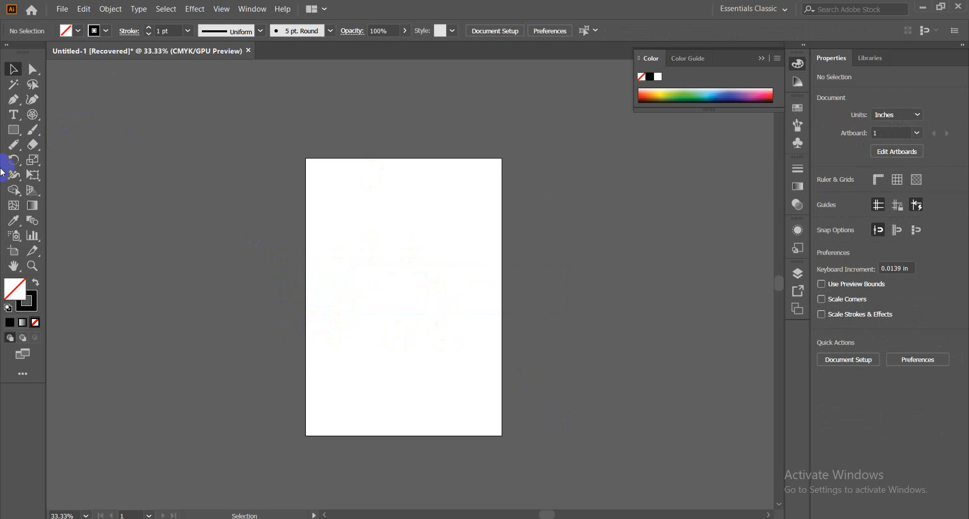
Step: Draw a horizontal line about 5.5 in long mid-artboard and a vertical line about 3 in tall crossing its left end
left_click(14, 150)
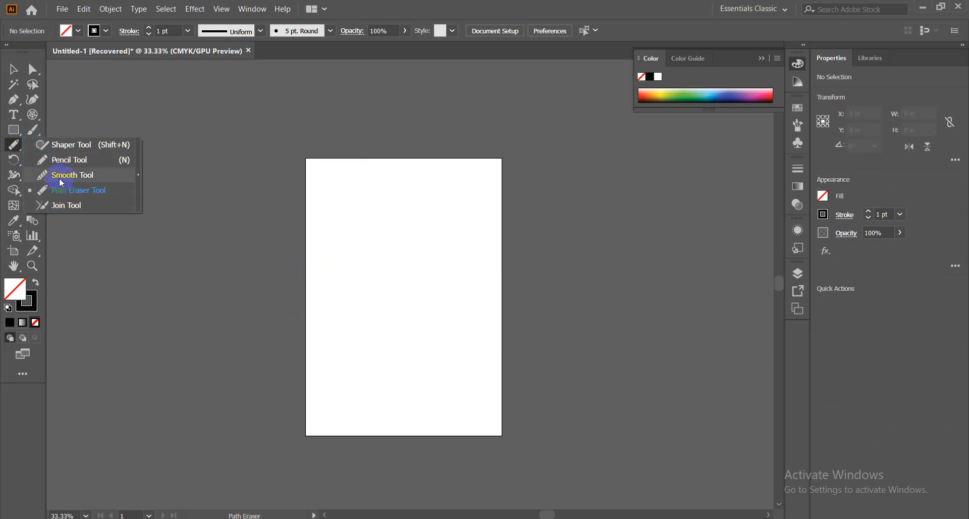
left_click(61, 161)
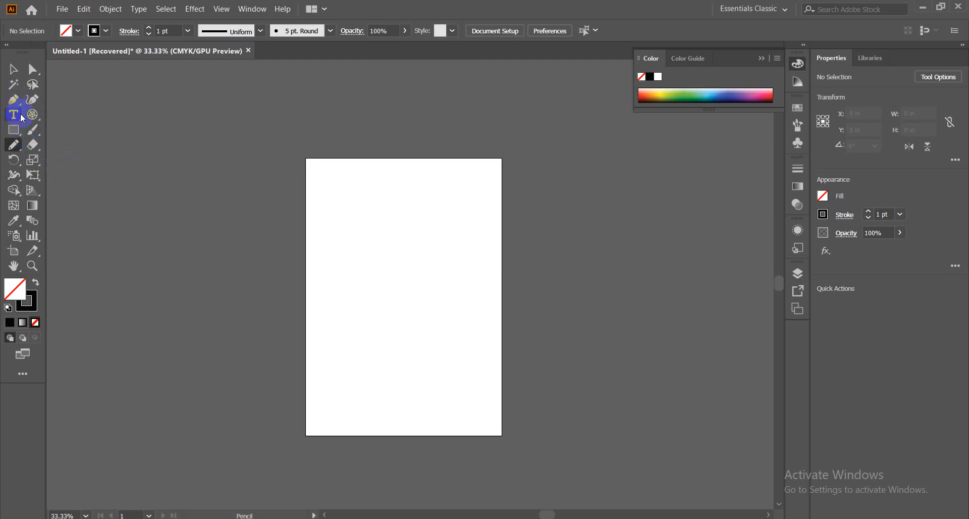
left_click_drag(34, 113, 69, 118)
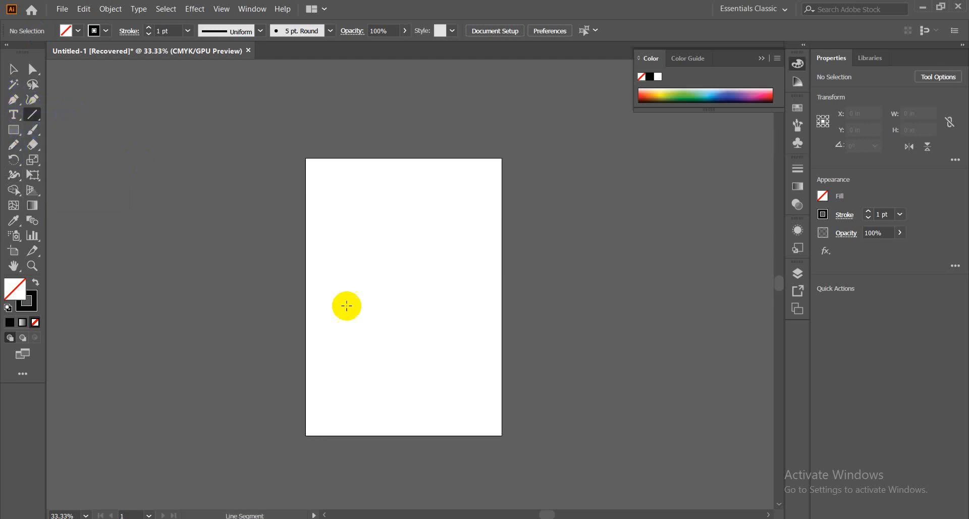
left_click_drag(336, 287, 467, 287)
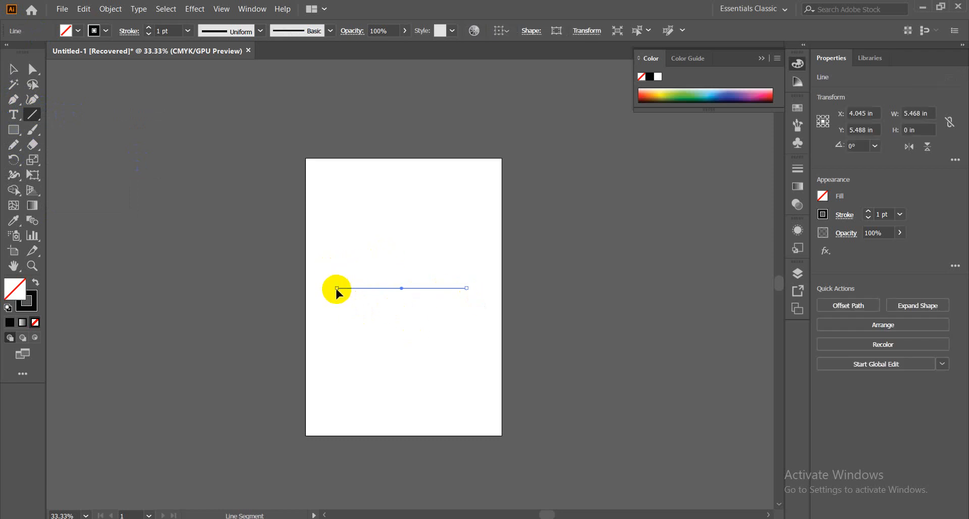
left_click_drag(336, 271, 337, 342)
Step: Select both the horizontal and vertical lines and set their stroke weight to 13 pt
left_click(13, 69)
left_click(450, 346)
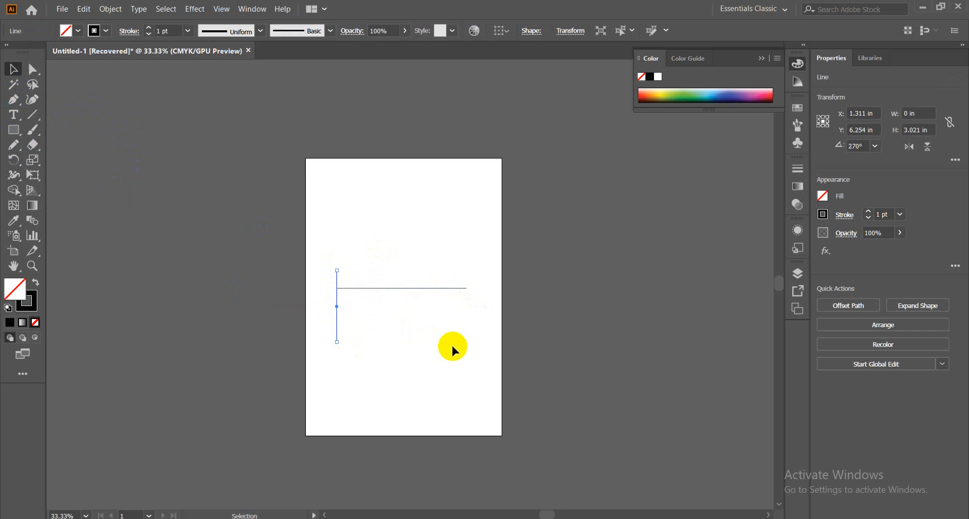
left_click_drag(311, 245, 366, 316)
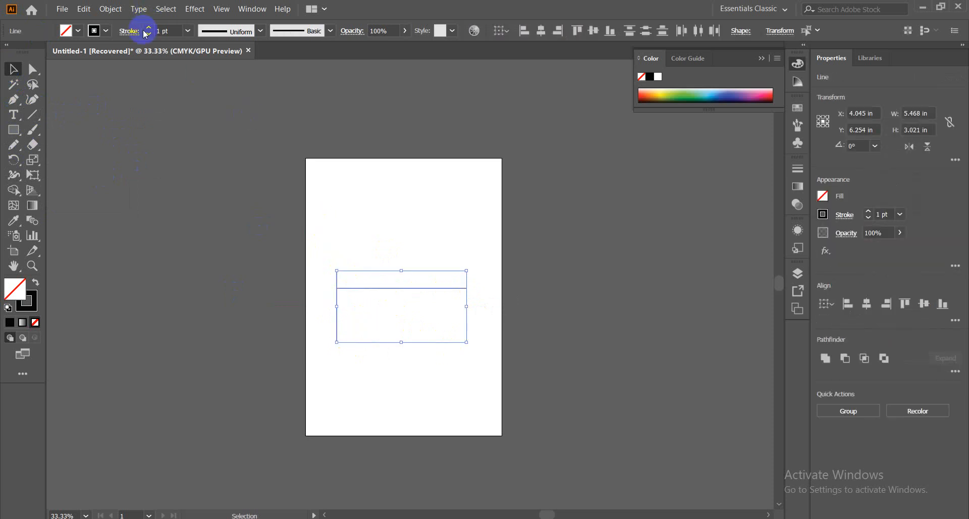
left_click(147, 29)
left_click(147, 29)
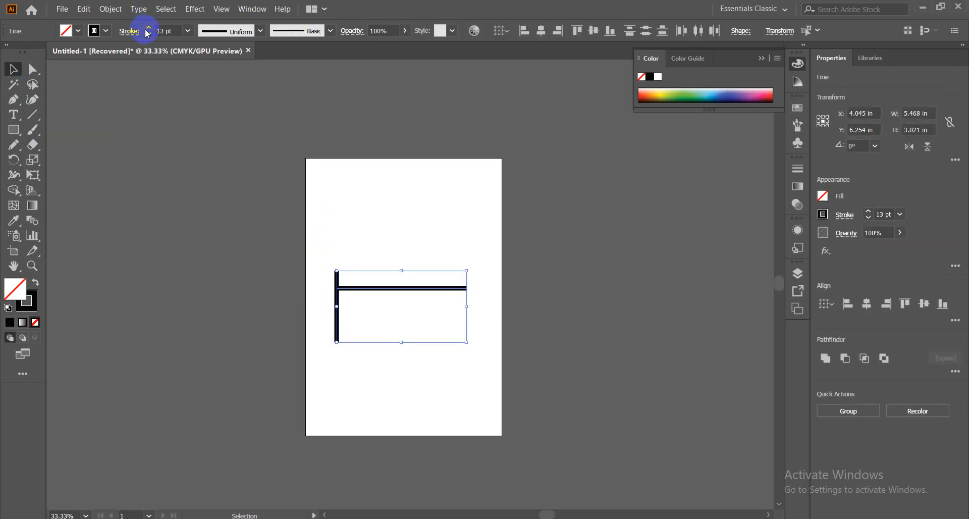
left_click(423, 390)
Step: Move the horizontal line slightly upward so that it meets the vertical line closer to its upper end
key("ctrl+1")
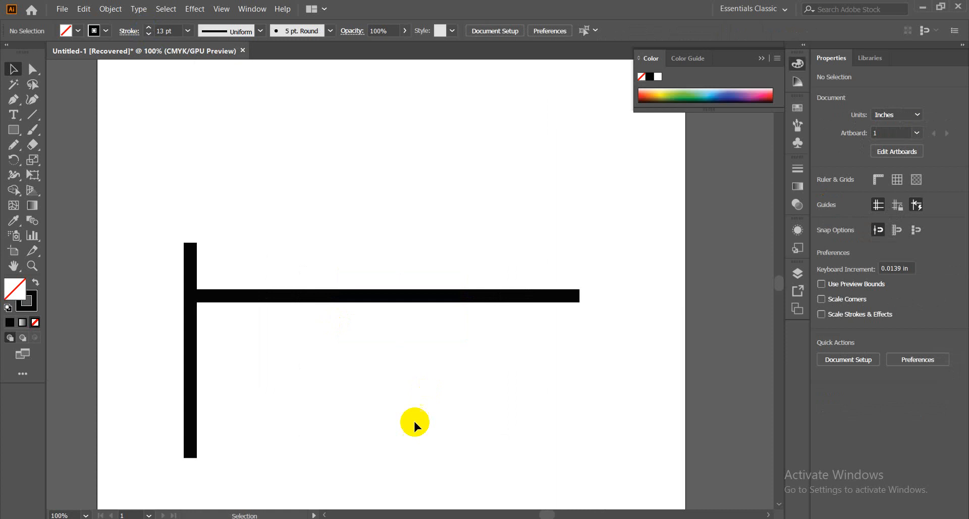
left_click_drag(339, 432, 391, 324)
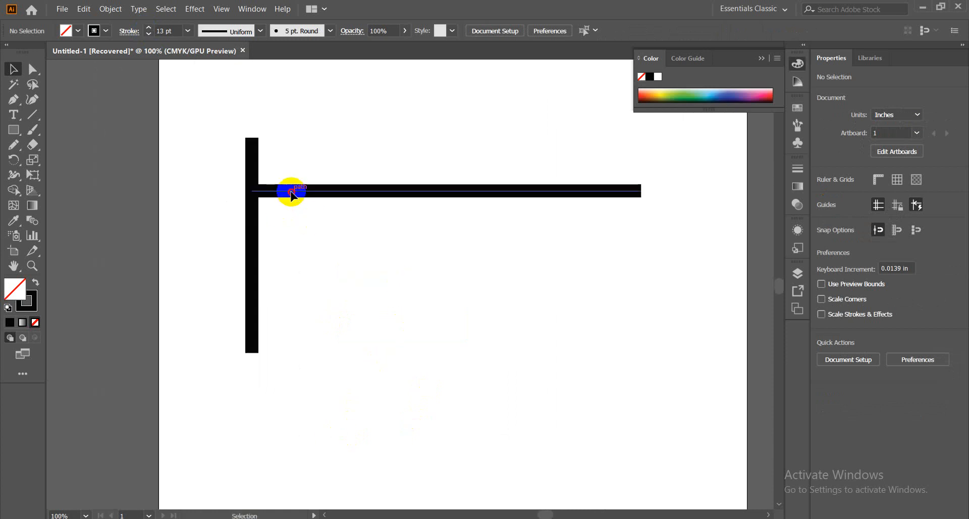
mouse_move(290, 191)
left_mouse_down()
mouse_move(355, 220)
mouse_move(353, 201)
mouse_move(283, 160)
mouse_move(289, 146)
mouse_move(292, 183)
left_mouse_up()
left_click(322, 203)
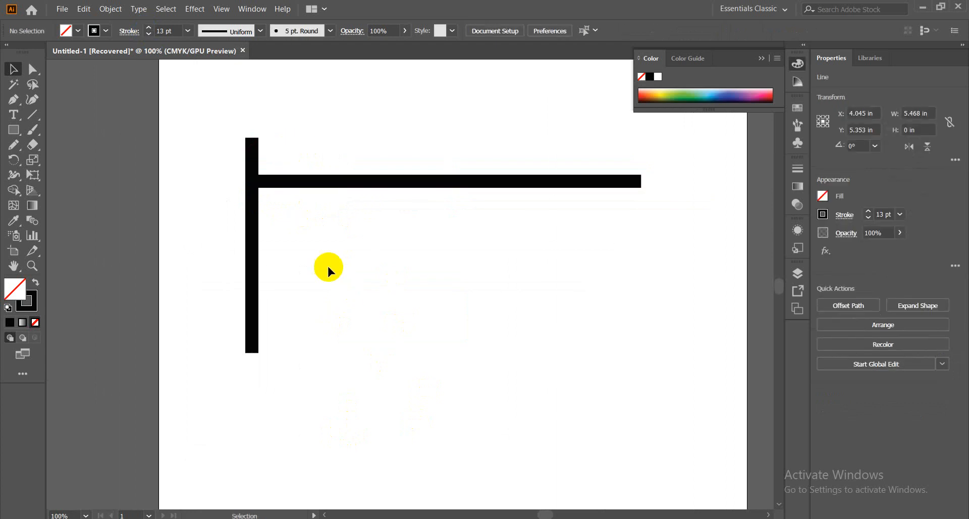
Step: Select both lines and join them into one corner with the Join tool, trimming the vertical line's upper overhang
left_click(327, 265)
left_click_drag(223, 158, 374, 339)
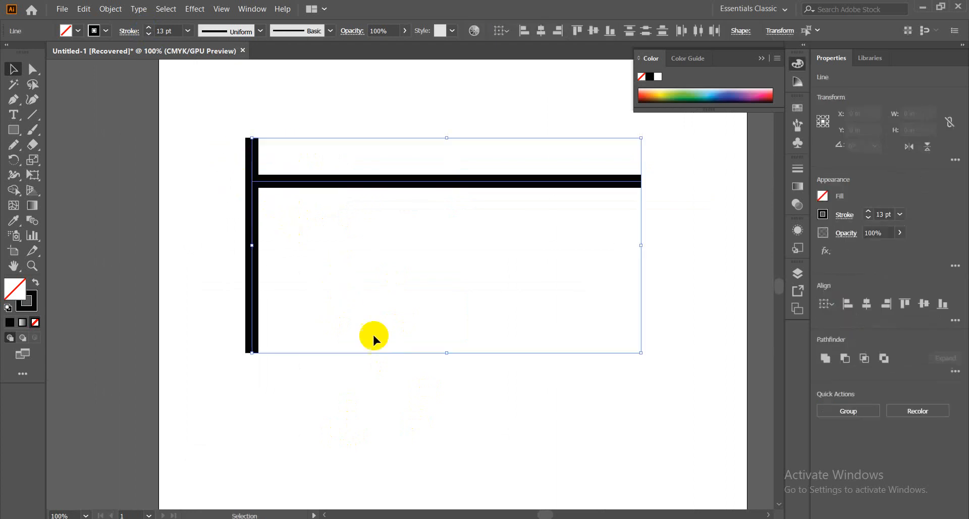
left_click(399, 455)
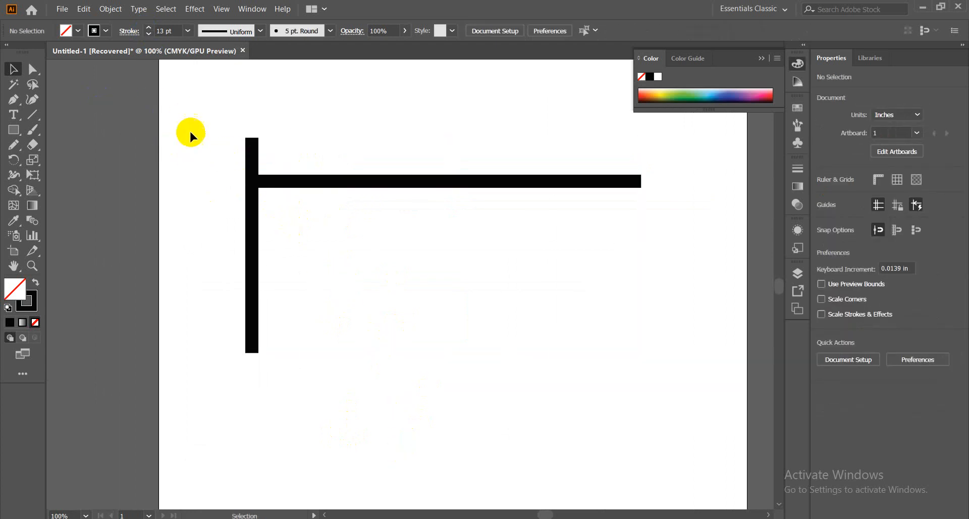
left_click_drag(190, 134, 316, 261)
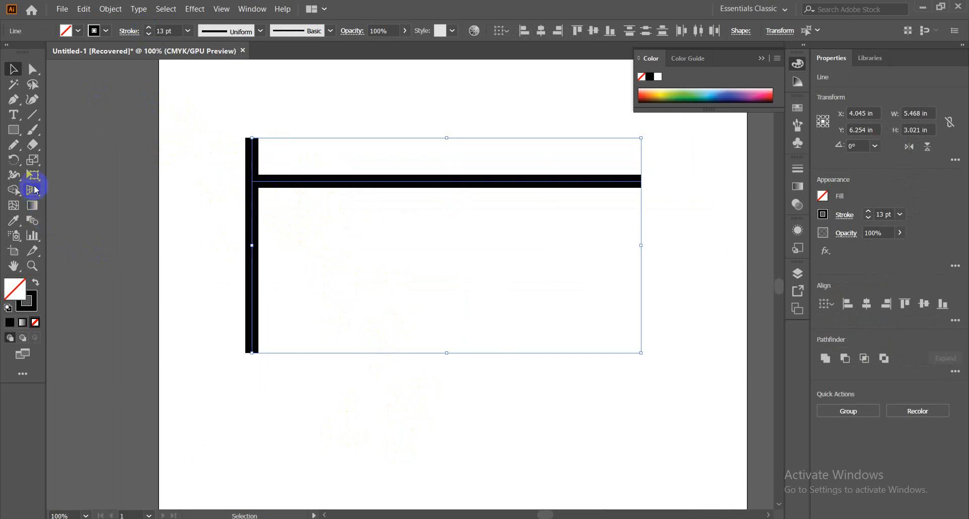
left_click_drag(17, 149, 58, 207)
mouse_move(255, 201)
left_mouse_down()
mouse_move(251, 177)
mouse_move(250, 191)
left_mouse_up()
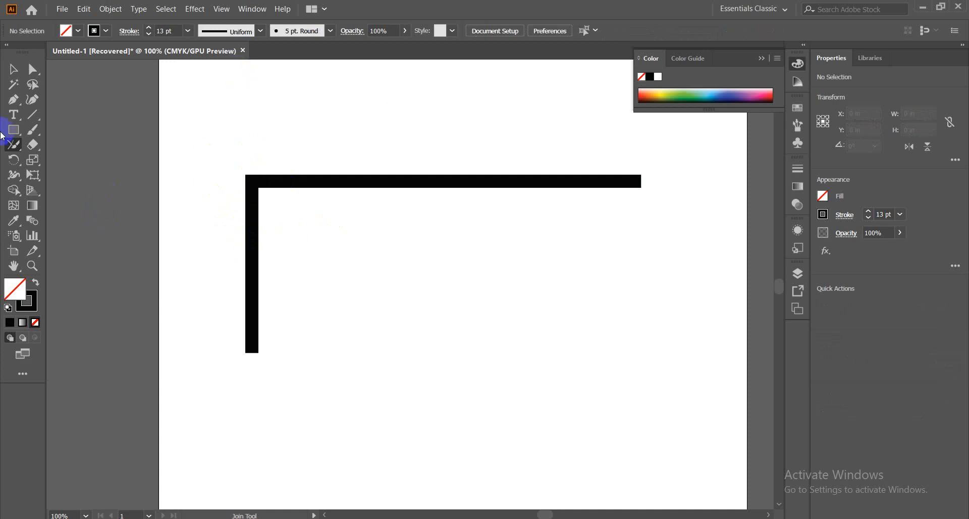
Step: Select the joined corner path and shrink it to about 3.6 in wide and 1.3 in tall
left_click(11, 68)
left_click_drag(241, 115, 312, 313)
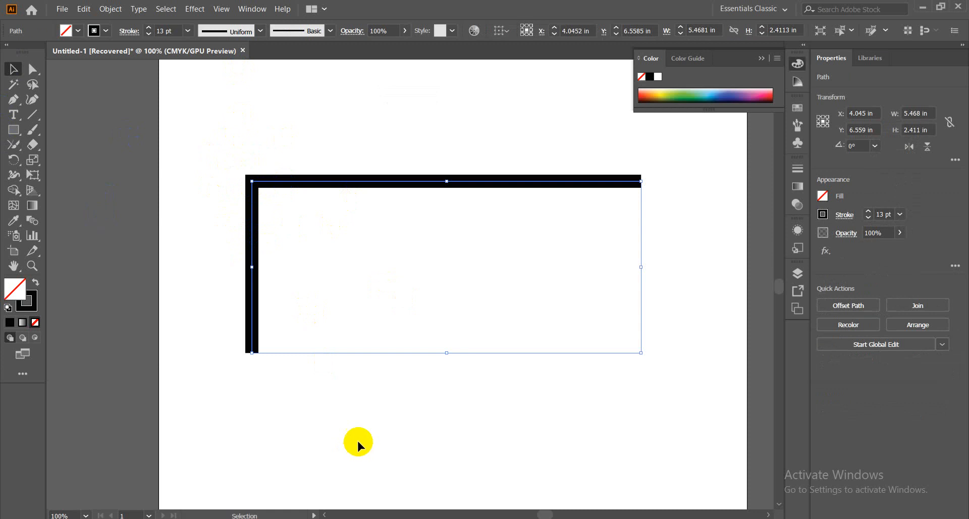
left_click_drag(200, 140, 276, 309)
left_click_drag(642, 353, 506, 276)
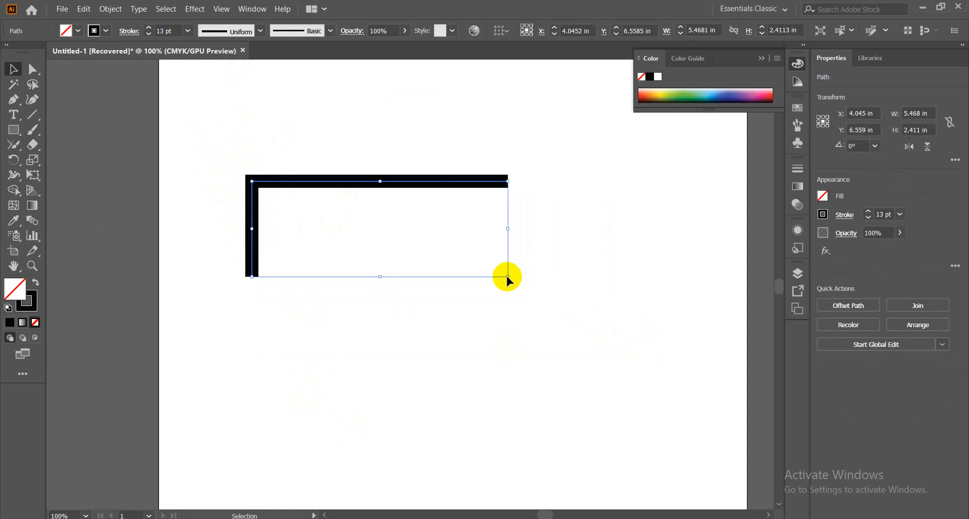
Step: Select the resized corner path and delete it from the artboard
left_click(195, 124)
left_click_drag(195, 125, 292, 262)
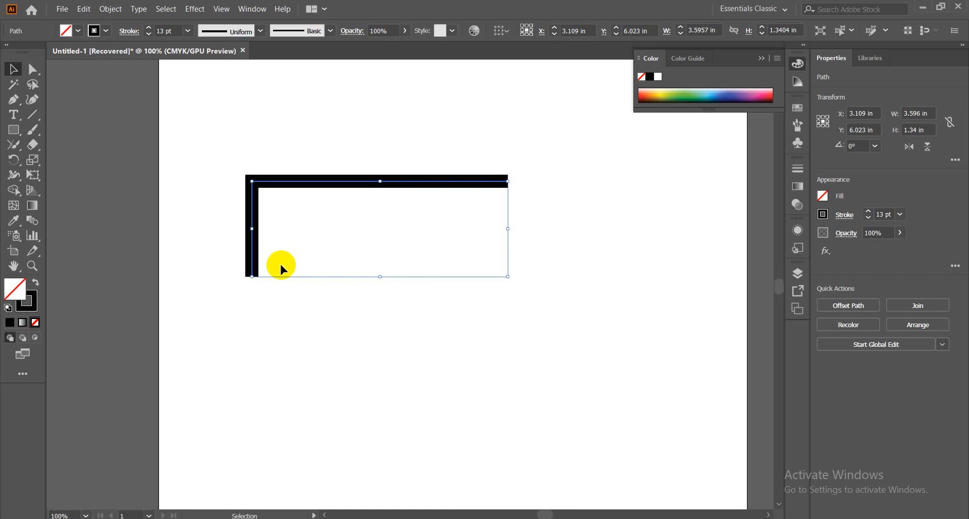
key("Delete")
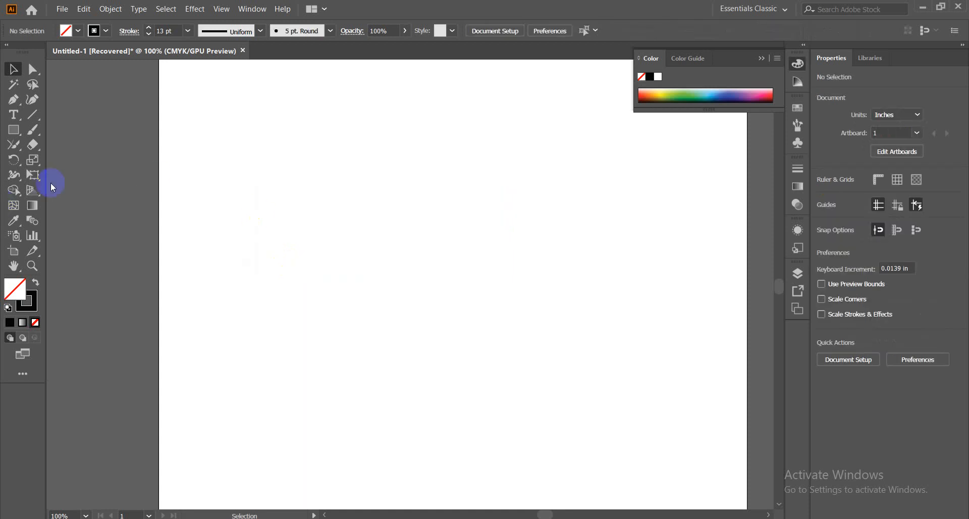
left_click(14, 145)
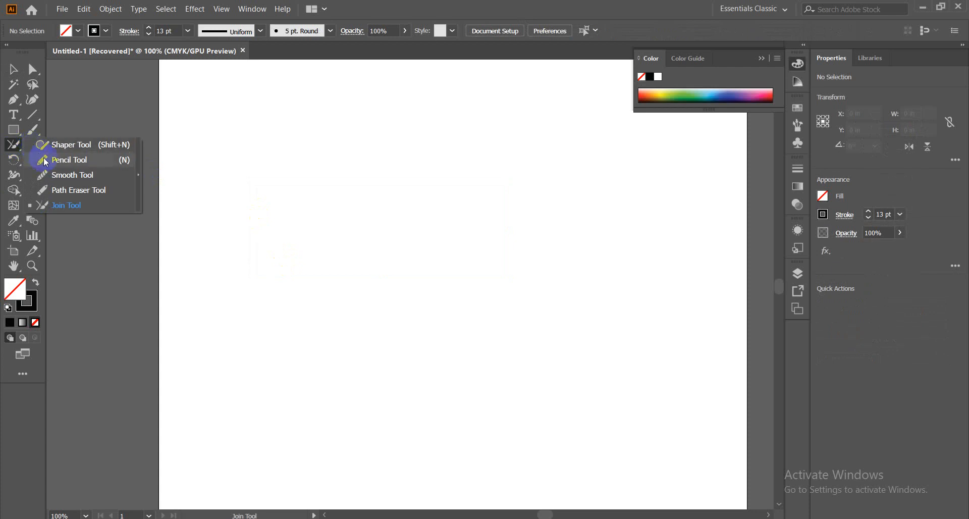
left_click(46, 161)
left_click(40, 148)
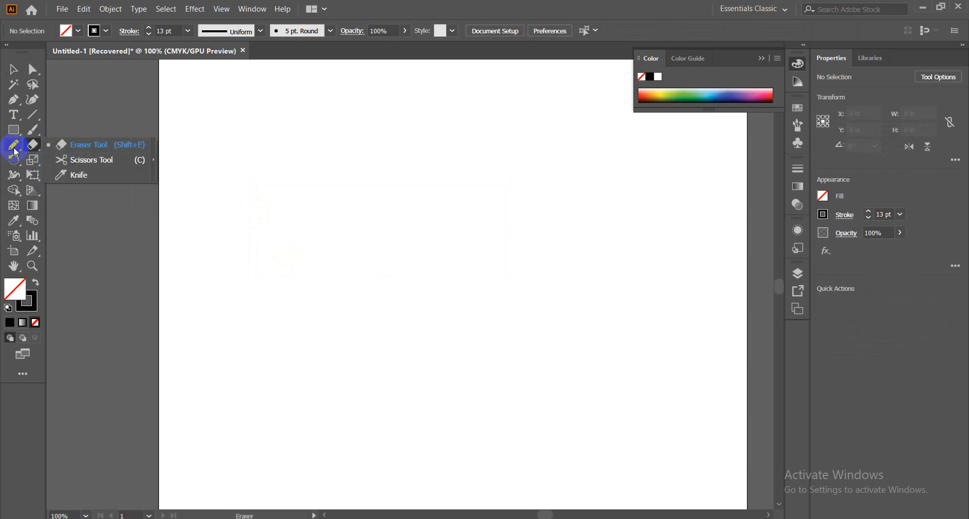
left_click(15, 149)
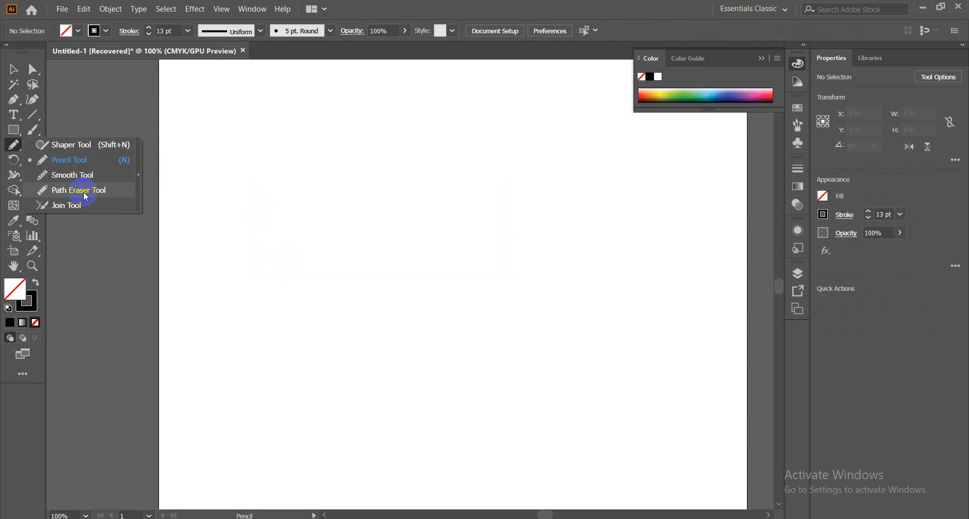
left_click(69, 159)
left_click(31, 146)
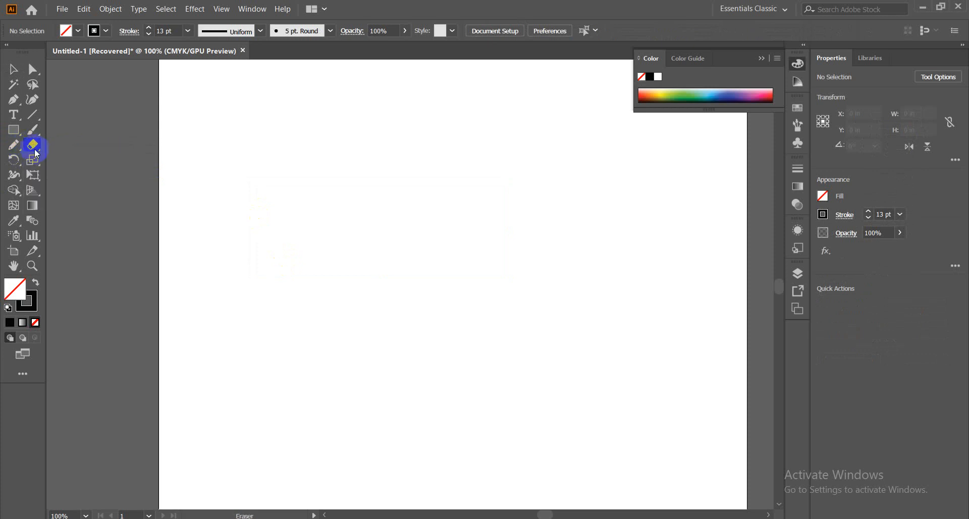
Step: Draw a diagonal line about 4.65 in wide and 1.91 in high, and erase several gaps across it with the Eraser tool
left_click(32, 115)
mouse_move(171, 152)
left_mouse_down()
mouse_move(380, 171)
mouse_move(501, 289)
left_mouse_up()
left_click(32, 145)
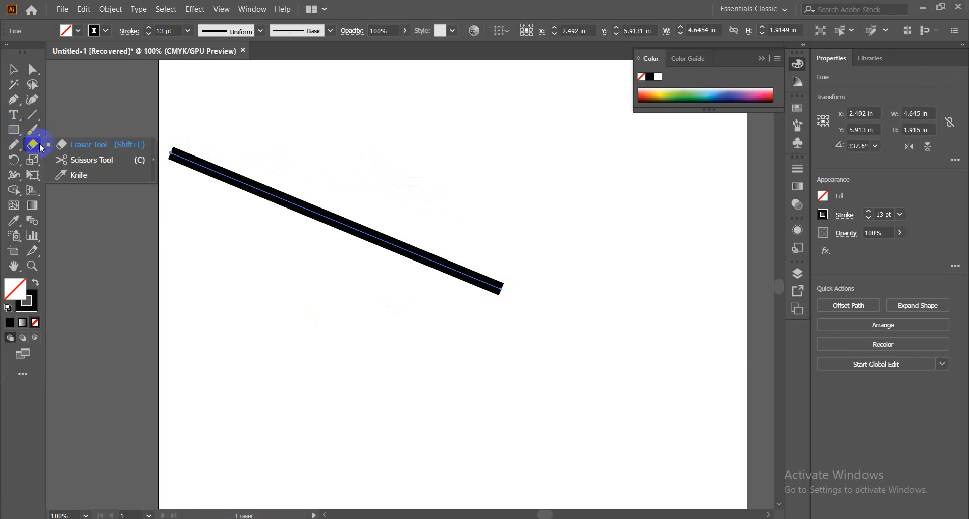
left_click(77, 146)
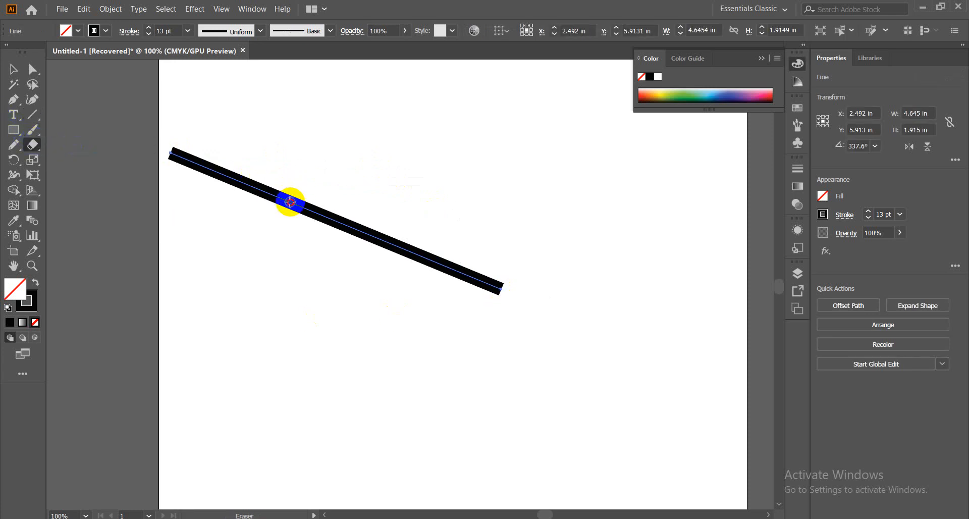
left_click_drag(290, 202, 291, 201)
left_click_drag(348, 222, 396, 269)
left_click_drag(459, 243, 432, 284)
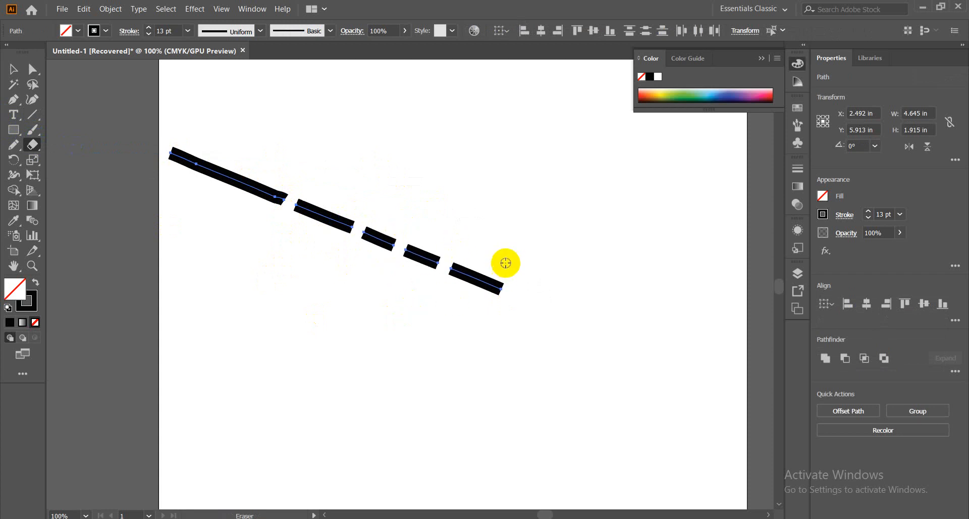
left_click_drag(505, 263, 473, 301)
left_click_drag(276, 162, 255, 222)
mouse_move(247, 166)
left_mouse_down()
mouse_move(231, 203)
mouse_move(217, 158)
left_mouse_up()
left_click_drag(199, 192, 205, 147)
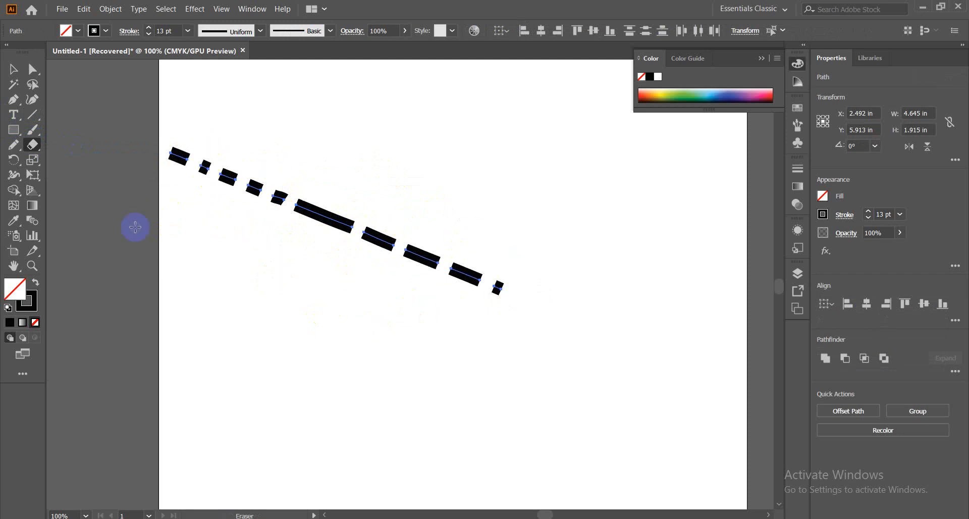
Step: Select all pieces of the broken diagonal line and delete them
left_click(13, 69)
left_click(252, 197)
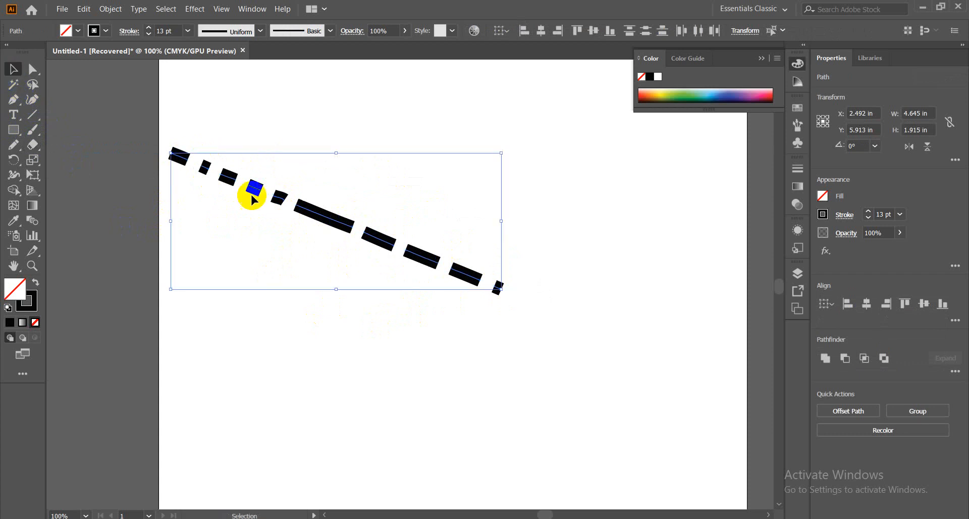
left_click(251, 138)
left_click_drag(173, 123, 545, 349)
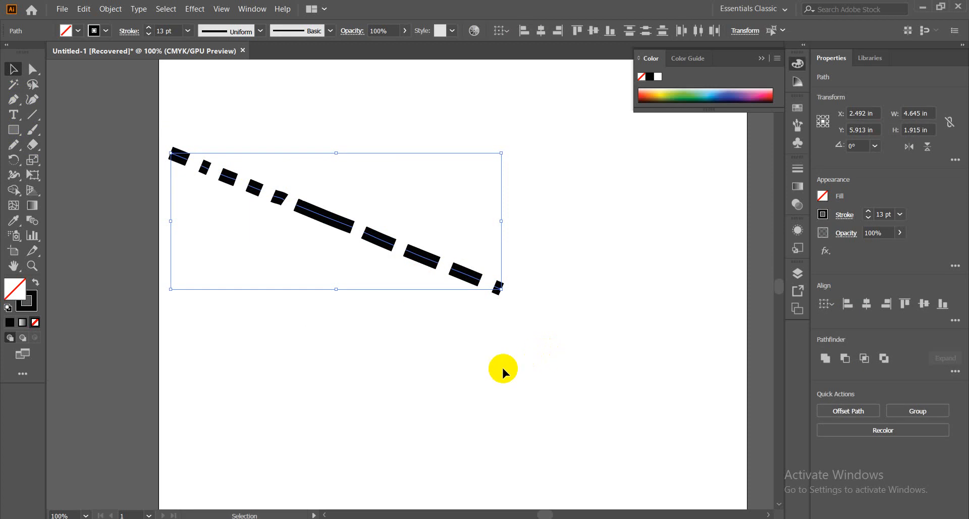
key("Delete")
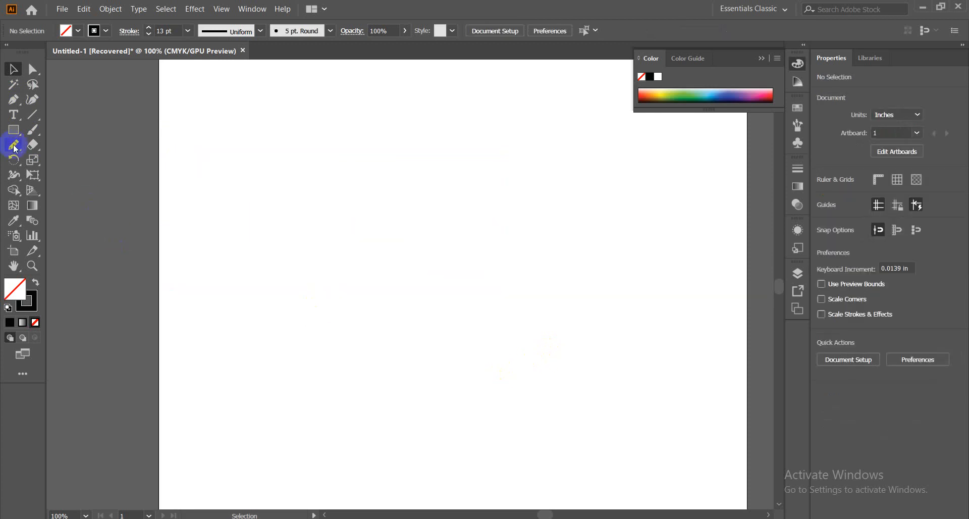
Step: Draw a second diagonal line about 5.04 in wide and 3.17 in high, and erase gaps along its whole length
left_click(32, 115)
left_click_drag(302, 170, 659, 396)
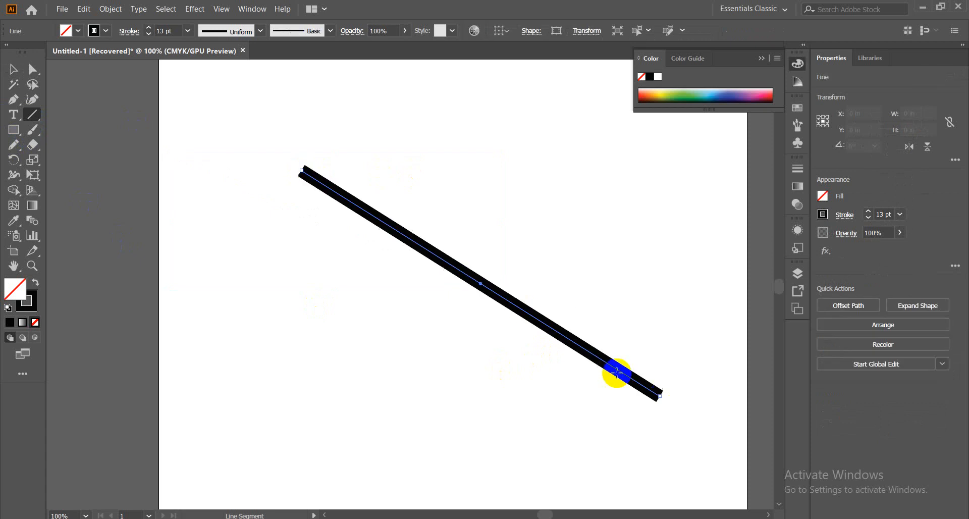
left_click(32, 145)
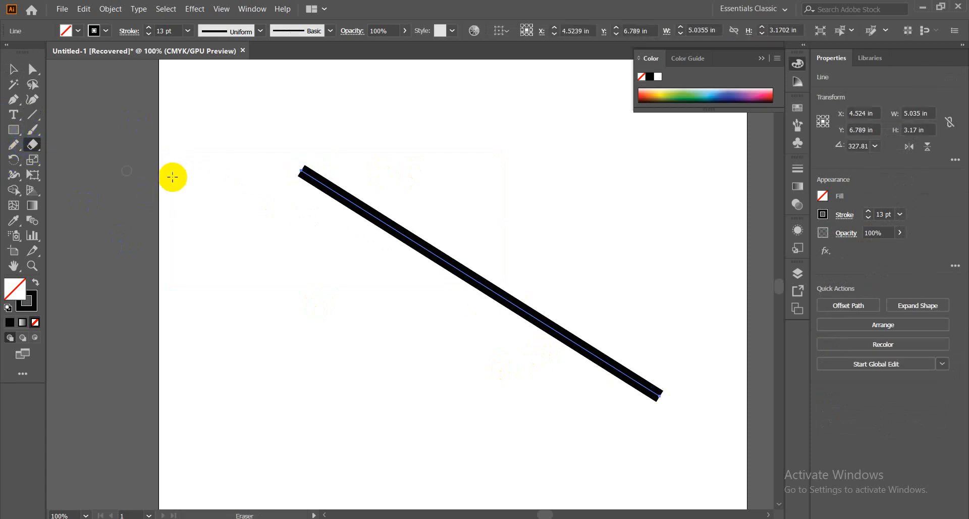
left_click_drag(341, 167, 297, 242)
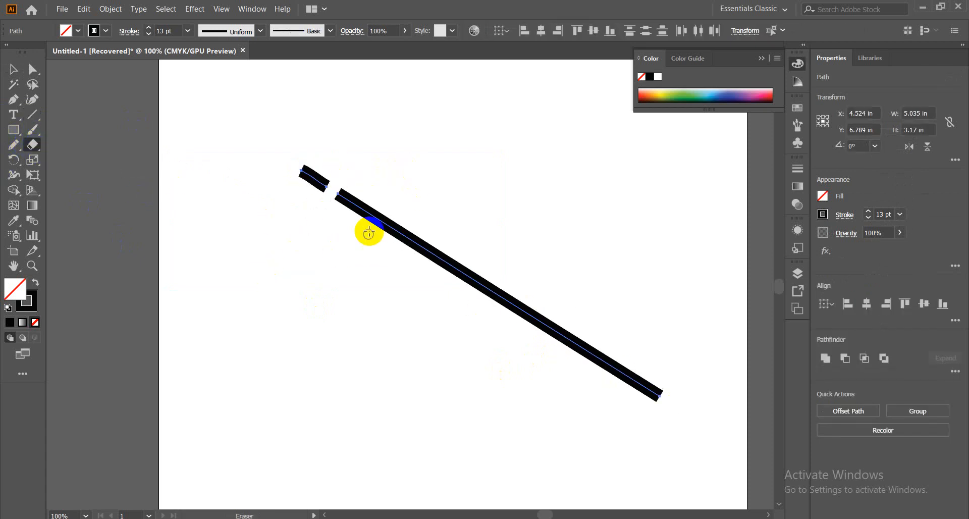
left_click_drag(392, 193, 346, 255)
left_click_drag(448, 225, 370, 304)
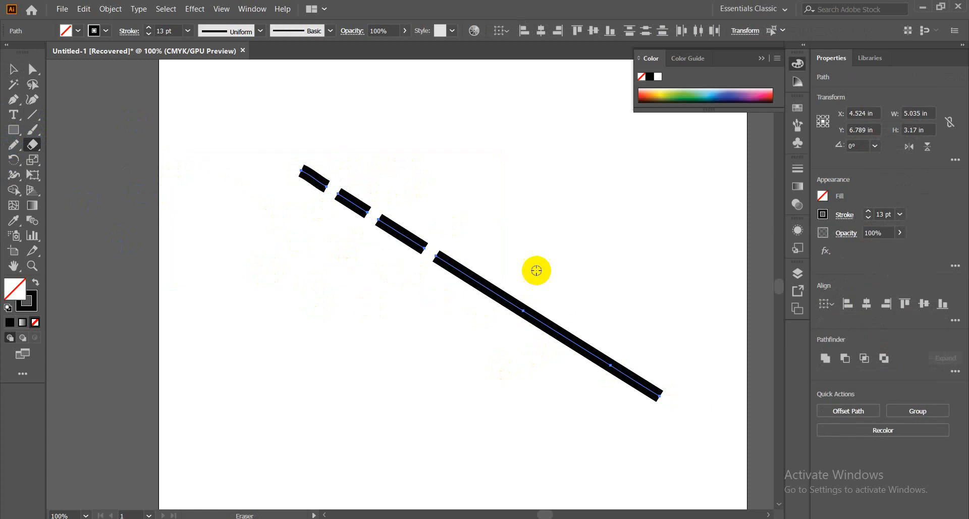
left_click_drag(488, 268, 396, 344)
left_click_drag(599, 283, 476, 368)
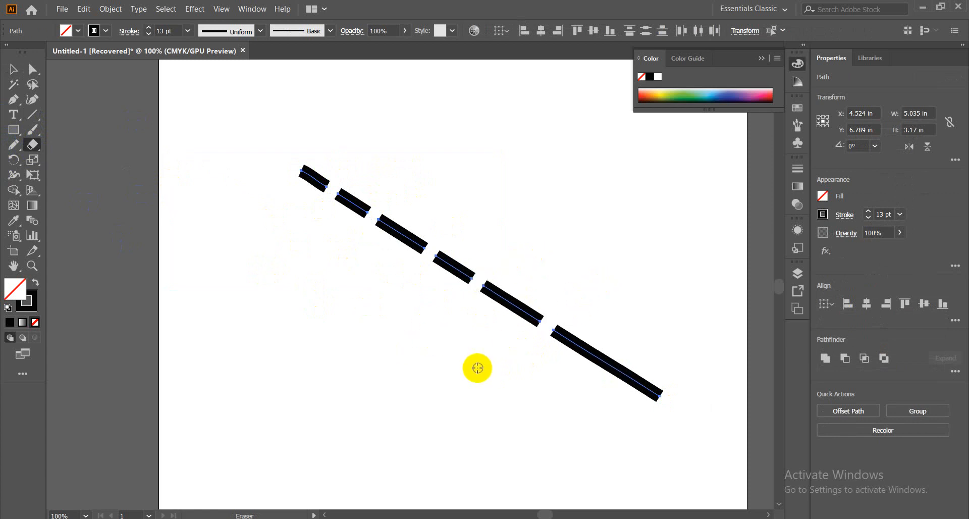
left_click_drag(614, 327, 558, 400)
left_click_drag(653, 350, 575, 435)
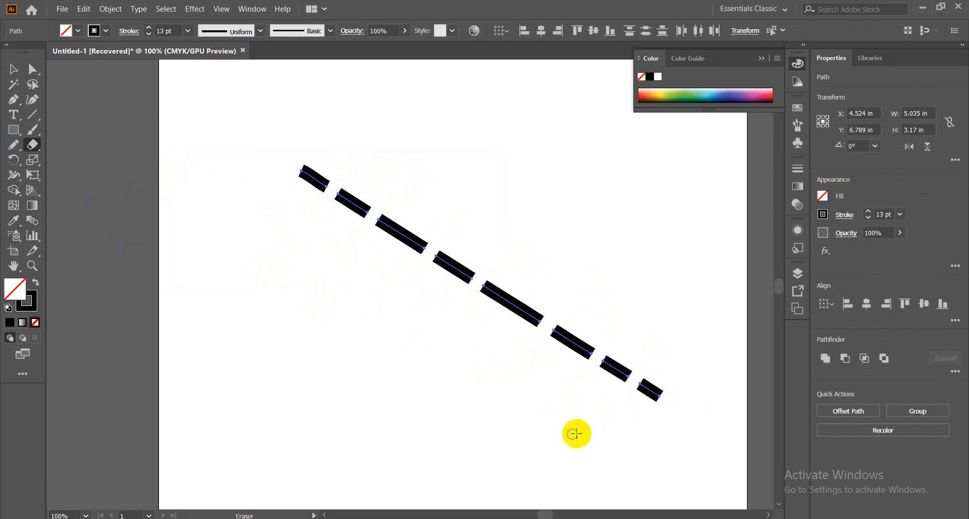
left_click_drag(408, 228, 410, 223)
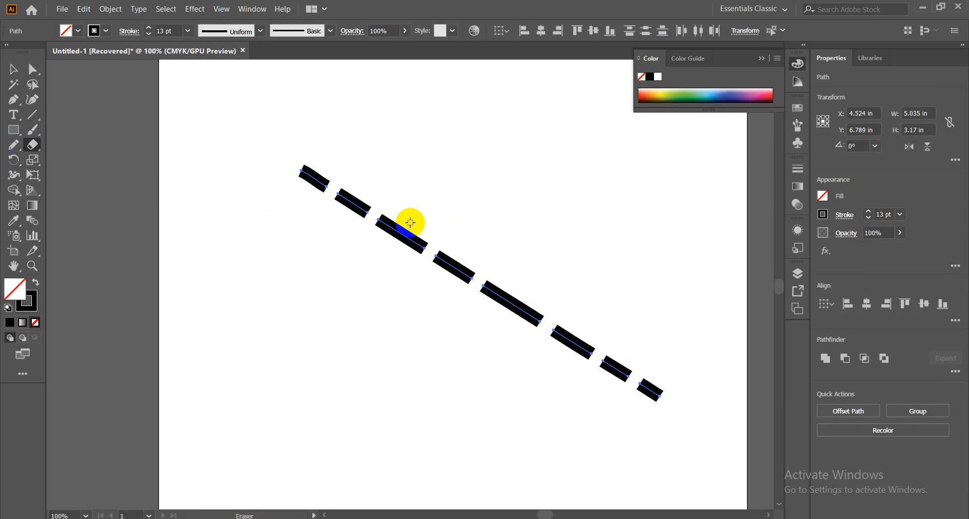
mouse_move(411, 223)
left_mouse_down()
mouse_move(383, 273)
mouse_move(395, 227)
mouse_move(375, 262)
mouse_move(396, 213)
mouse_move(380, 233)
mouse_move(396, 210)
mouse_move(354, 265)
mouse_move(374, 233)
left_mouse_up()
Step: Remove every segment of the second erased line from the artboard
left_click(13, 70)
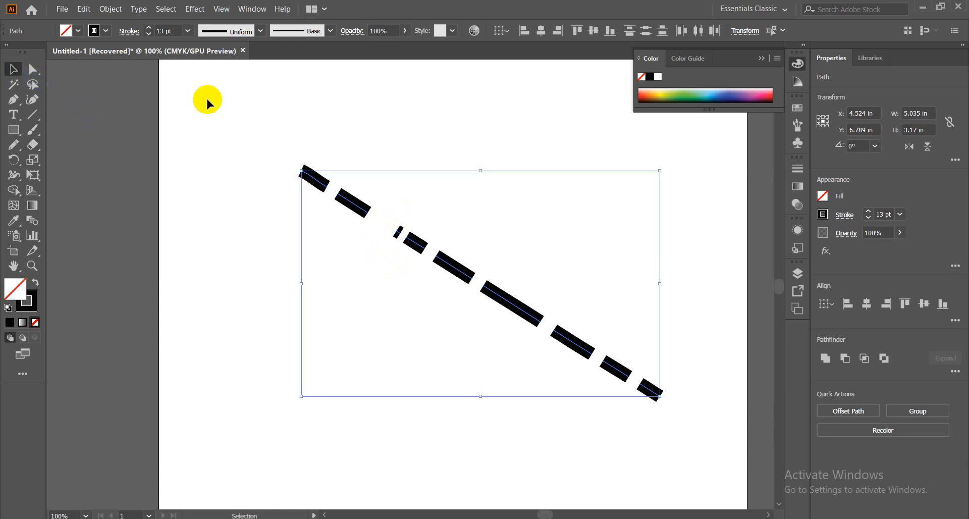
left_click_drag(244, 110, 728, 451)
key("Delete")
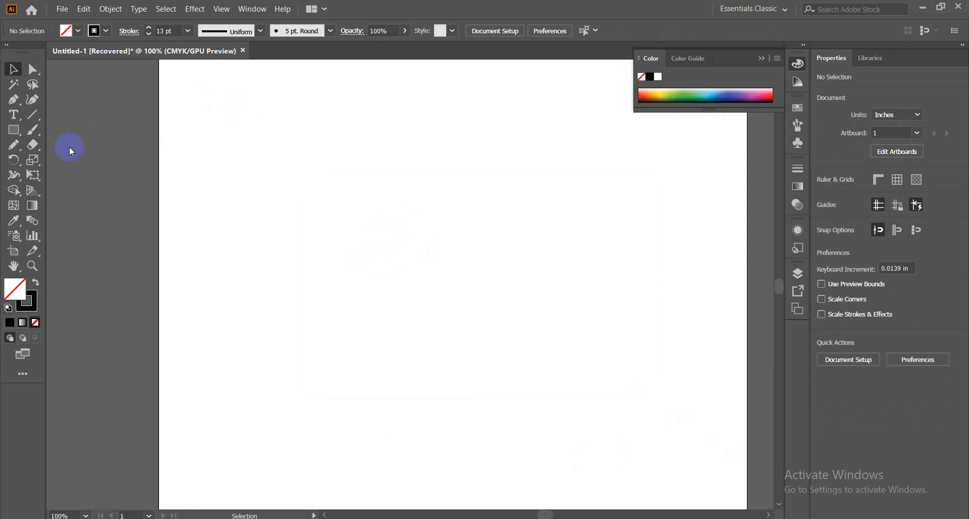
left_click_drag(32, 145, 81, 169)
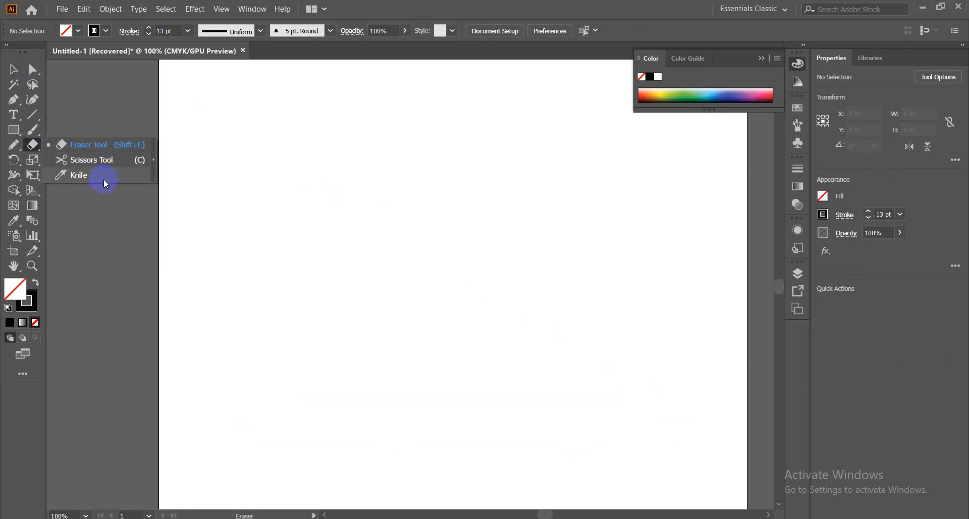
left_click(32, 147)
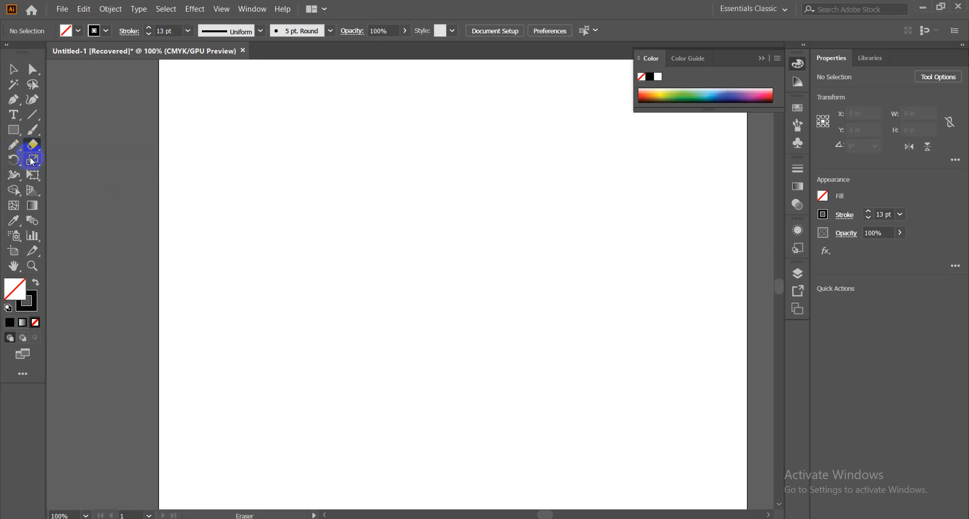
left_click(31, 160)
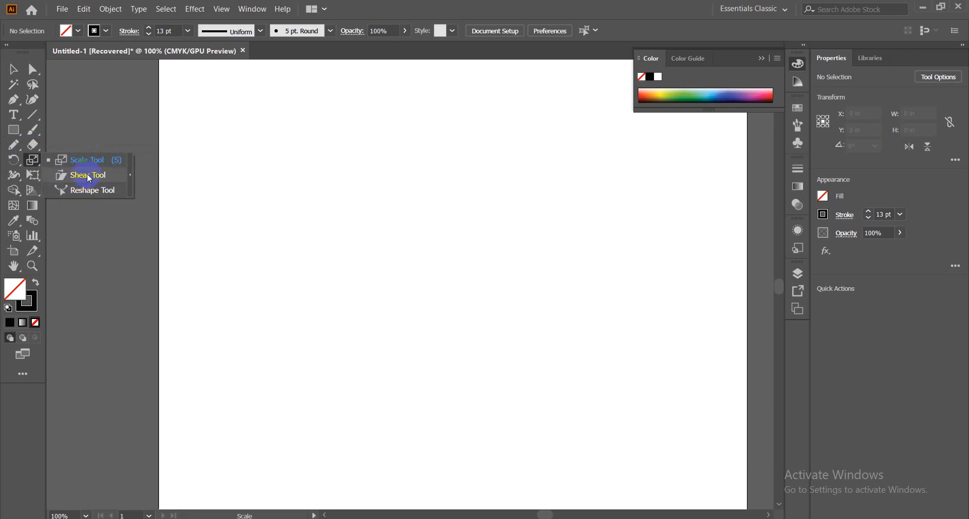
Step: Draw a rectangle about 1.4 in wide and 1.79 in high, and swap its fill and stroke for a solid black fill without stroke
left_click(13, 129)
mouse_move(310, 145)
left_mouse_down()
mouse_move(435, 240)
mouse_move(463, 321)
mouse_move(409, 273)
left_mouse_up()
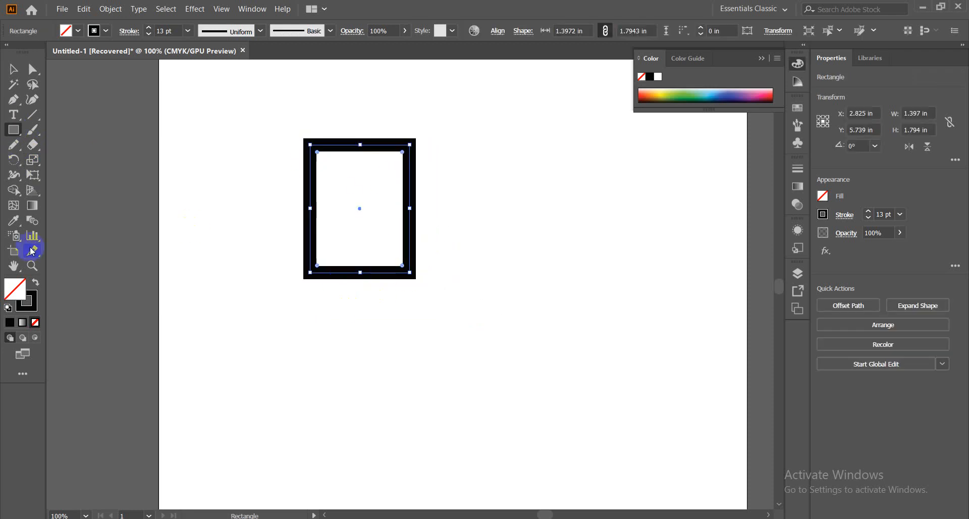
left_click(36, 281)
left_click(14, 69)
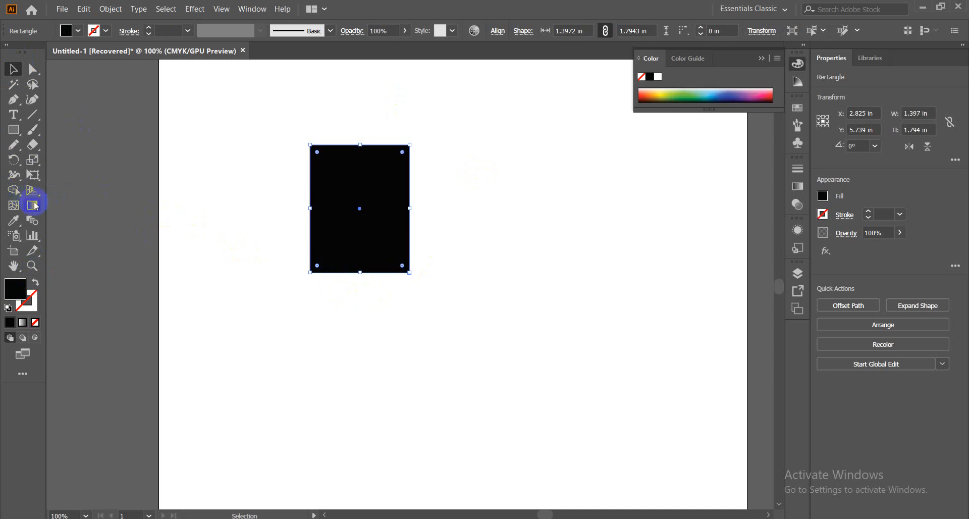
Step: Shear the black rectangle horizontally with the Shear tool into a right-leaning parallelogram about 2.99 in wide
left_click(32, 160)
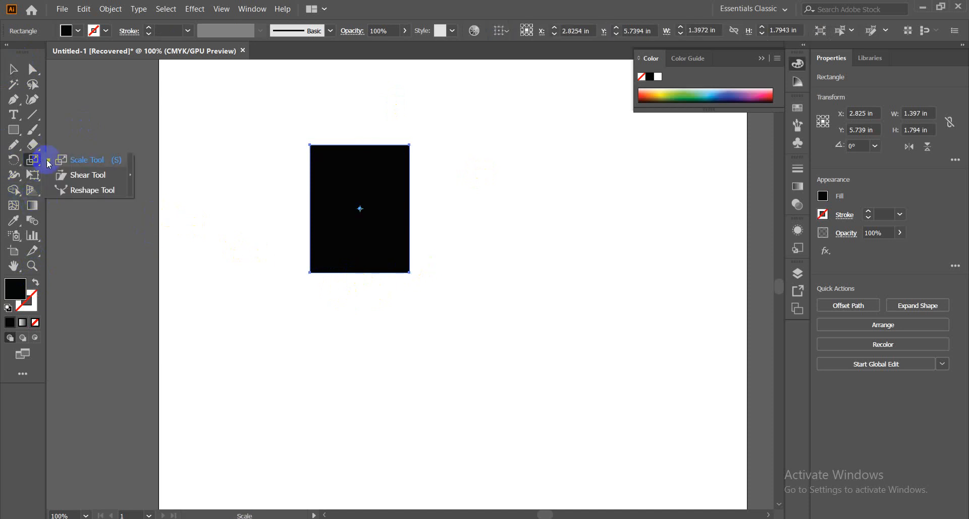
left_click(73, 183)
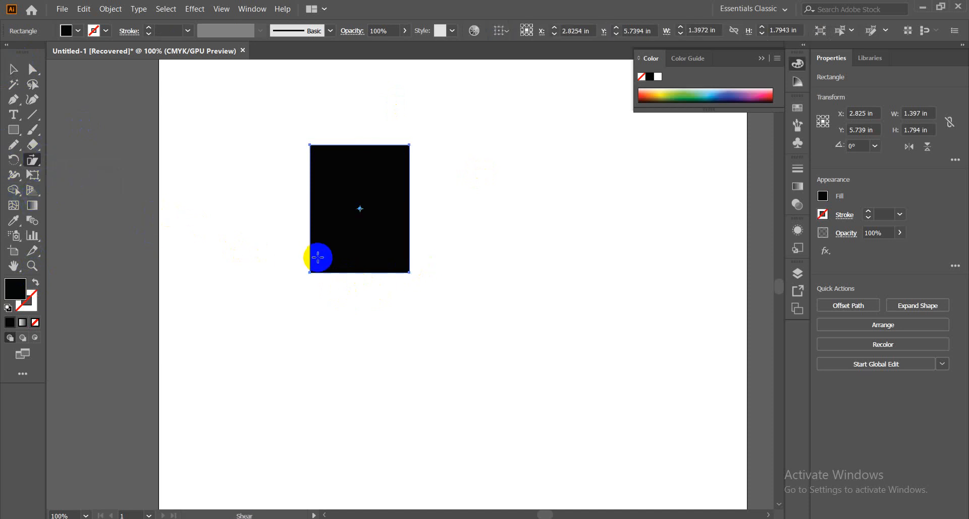
left_click_drag(395, 273, 338, 275)
left_click(13, 69)
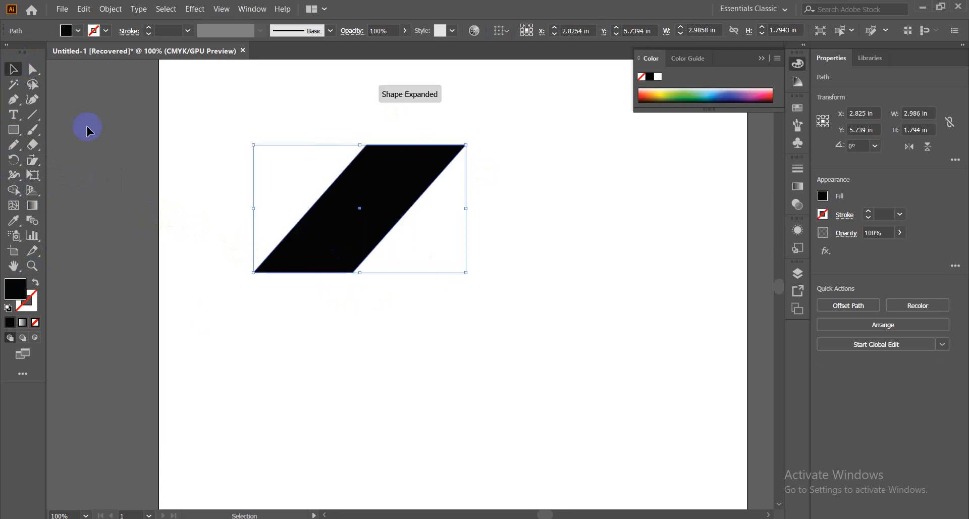
left_click(264, 147)
left_click(353, 274)
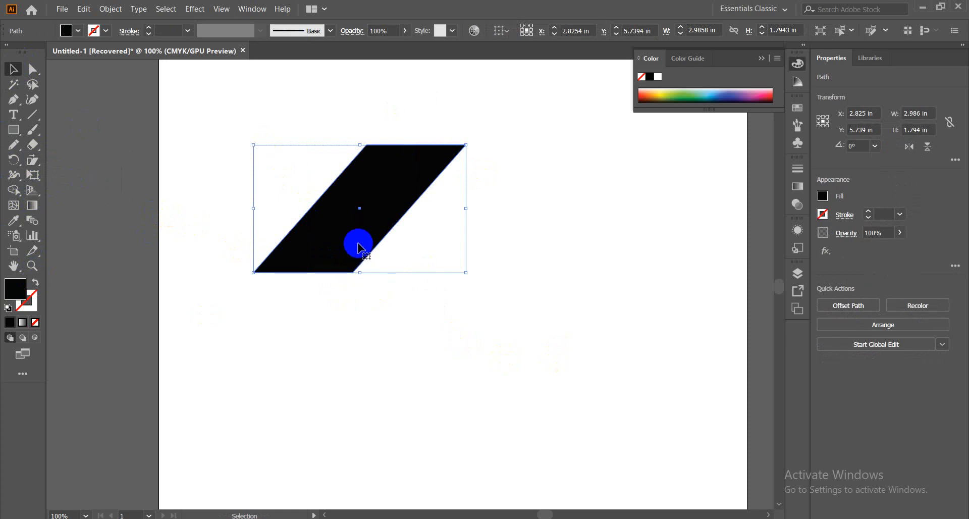
Step: Shear a copy of the parallelogram about its center to the opposite slant, about 3.32 in wide and 1.65 in high, forming an X
left_click(33, 161)
left_click(359, 208)
left_click_drag(406, 163, 311, 159)
left_click(13, 70)
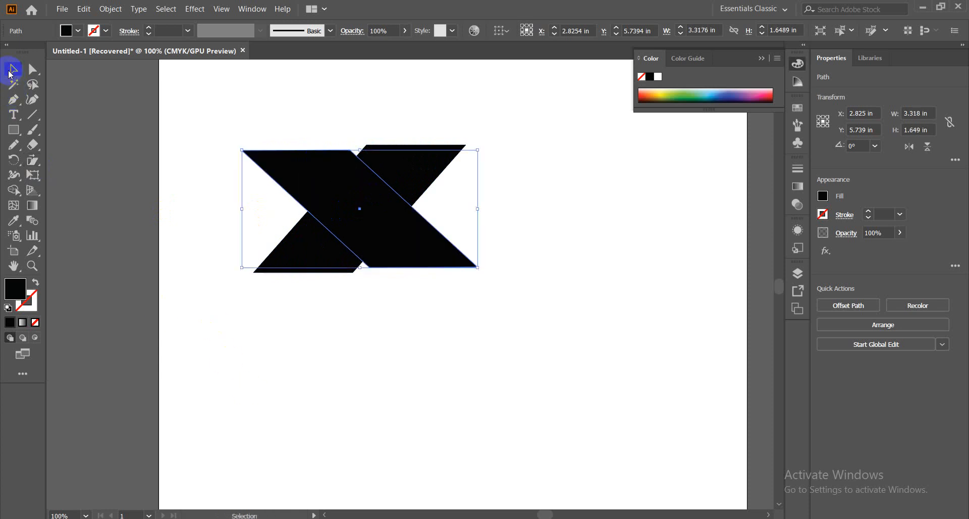
left_click(368, 392)
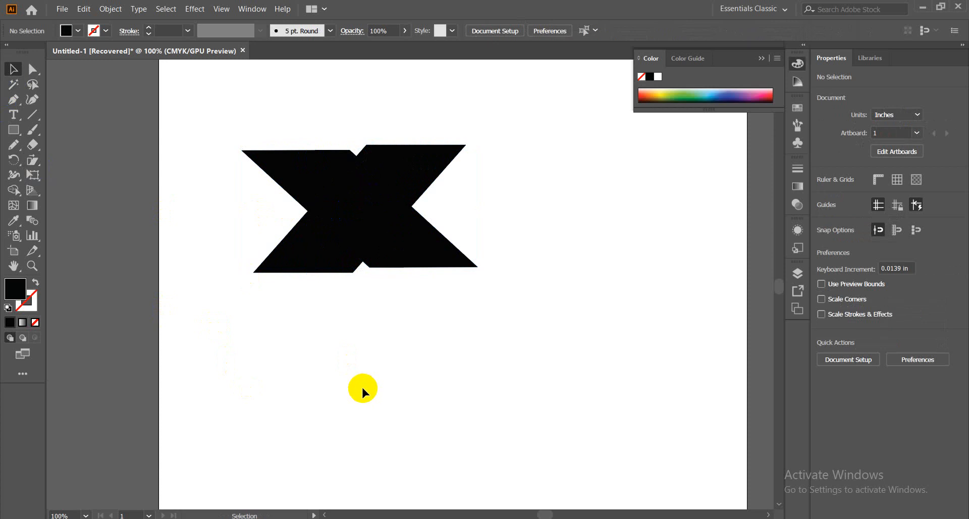
Step: Select both overlapping parallelograms of the X shape and delete them
left_click(368, 216)
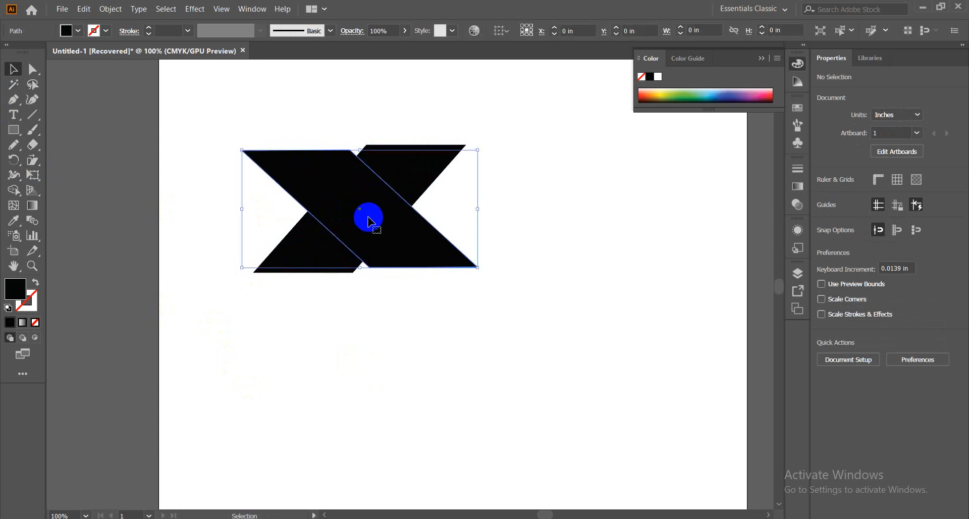
left_click(318, 319)
left_click_drag(293, 79, 399, 341)
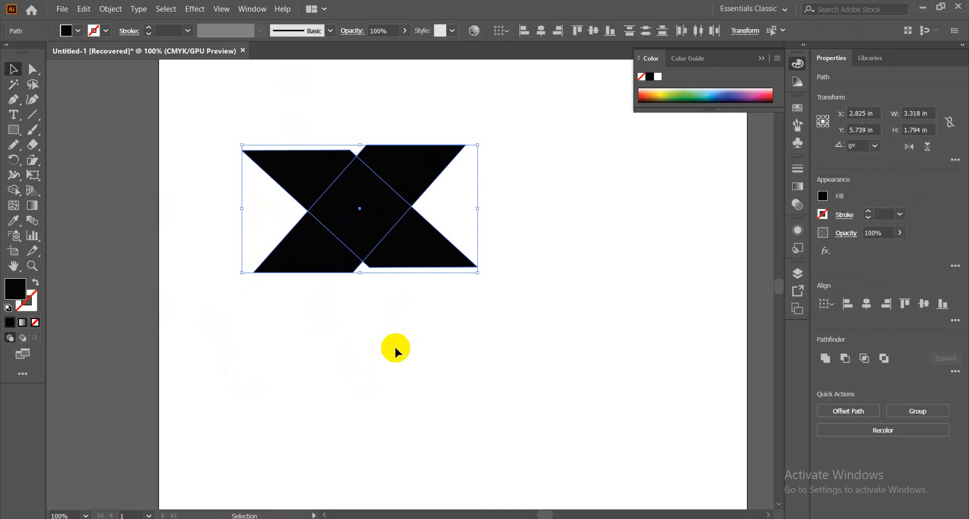
key("Delete")
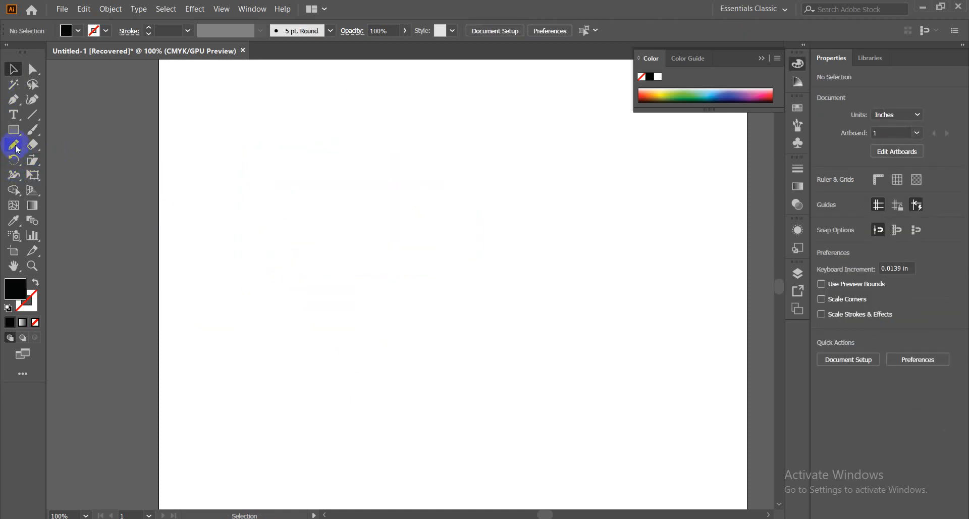
Step: Draw a black rectangle about 1.84 in wide and 1.59 in high in the upper part of the artboard
left_click_drag(33, 160, 81, 199)
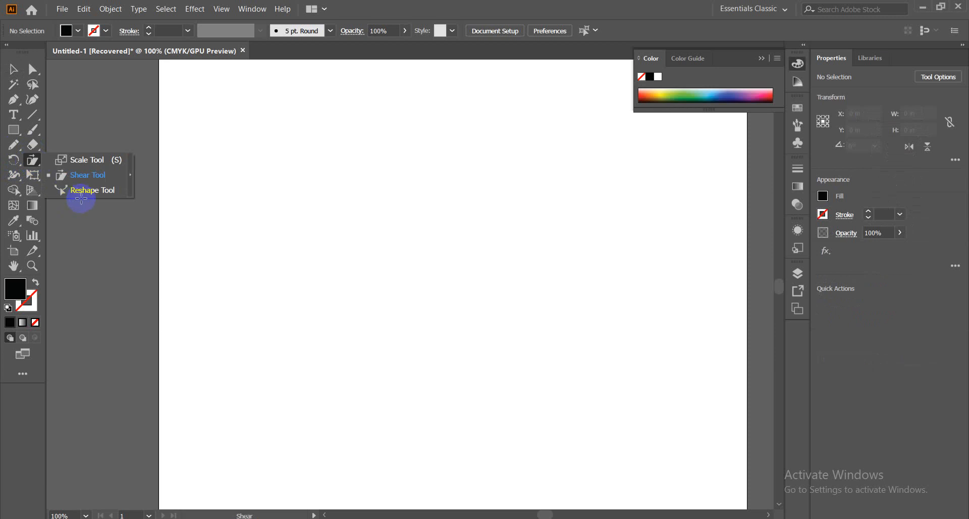
left_click(81, 199)
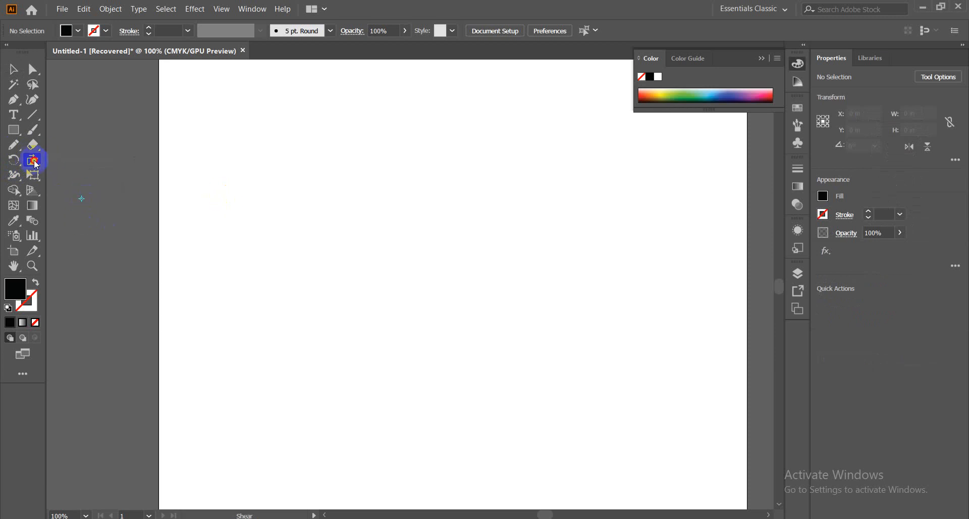
left_click_drag(36, 164, 74, 191)
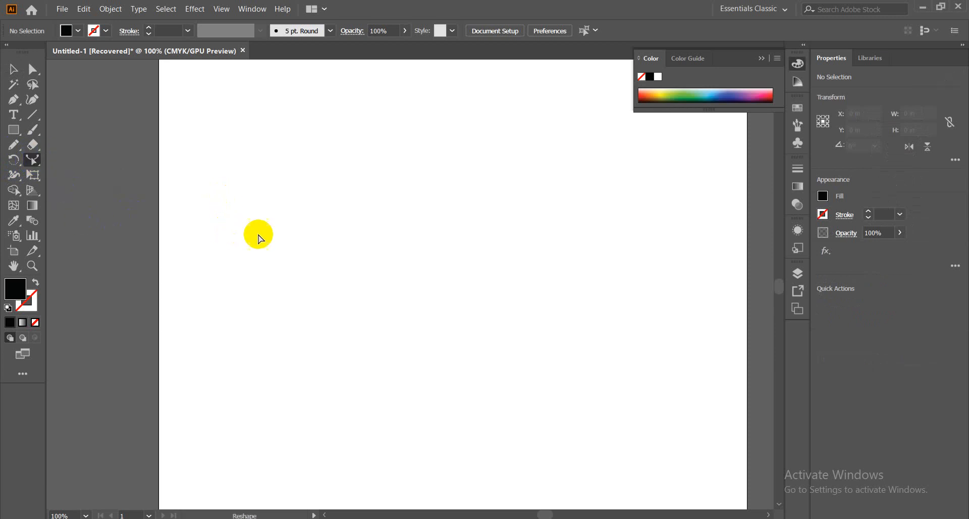
left_click(15, 144)
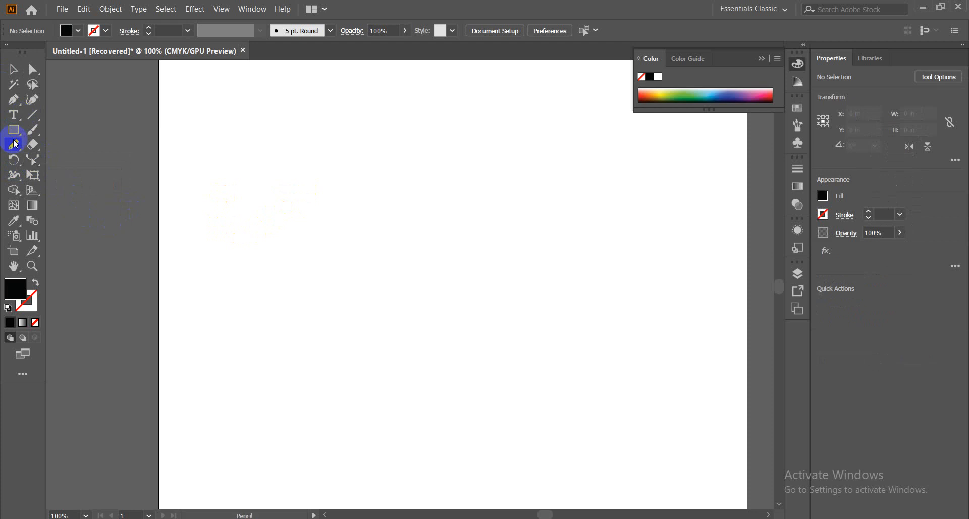
left_click_drag(13, 130, 53, 134)
left_click_drag(274, 154, 406, 266)
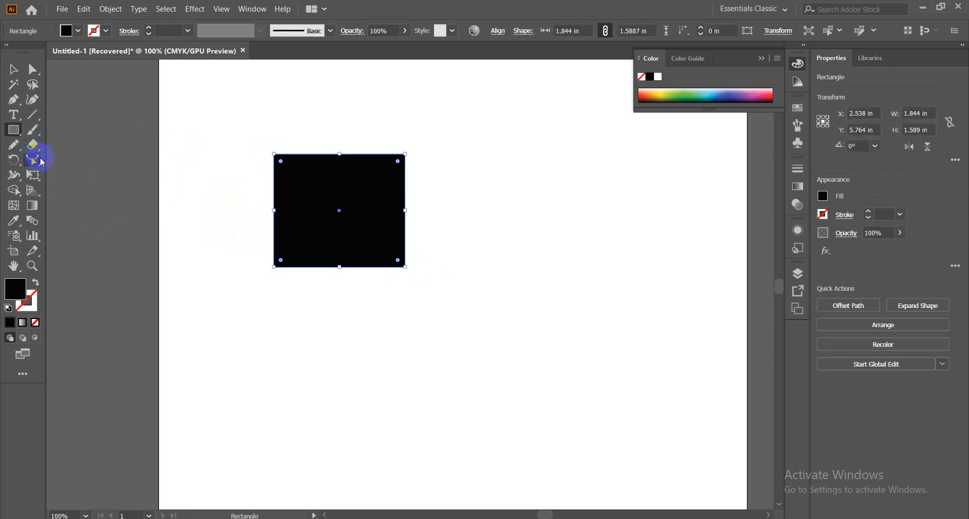
Step: Add an anchor point near the middle of the rectangle's bottom, top and right edges with the Reshape tool
left_click(41, 161)
left_click_drag(325, 269, 332, 289)
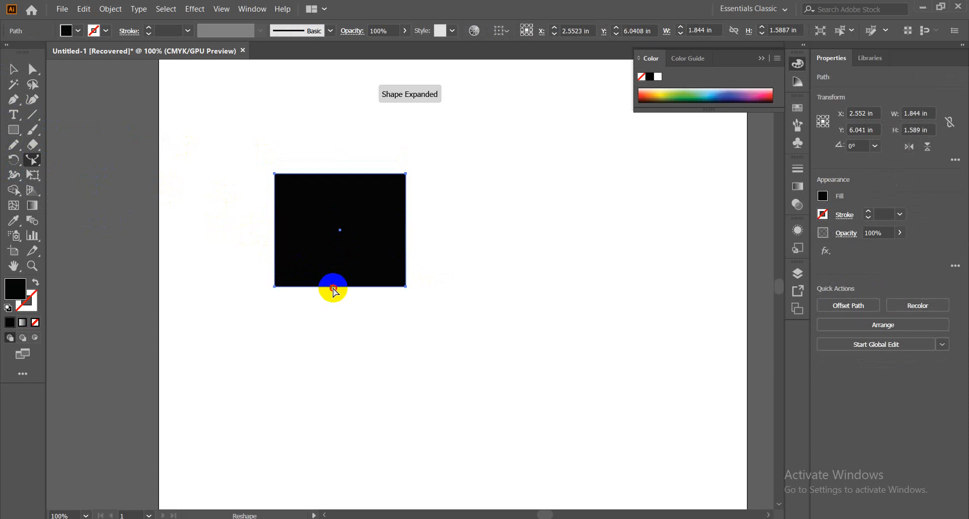
left_click(333, 288)
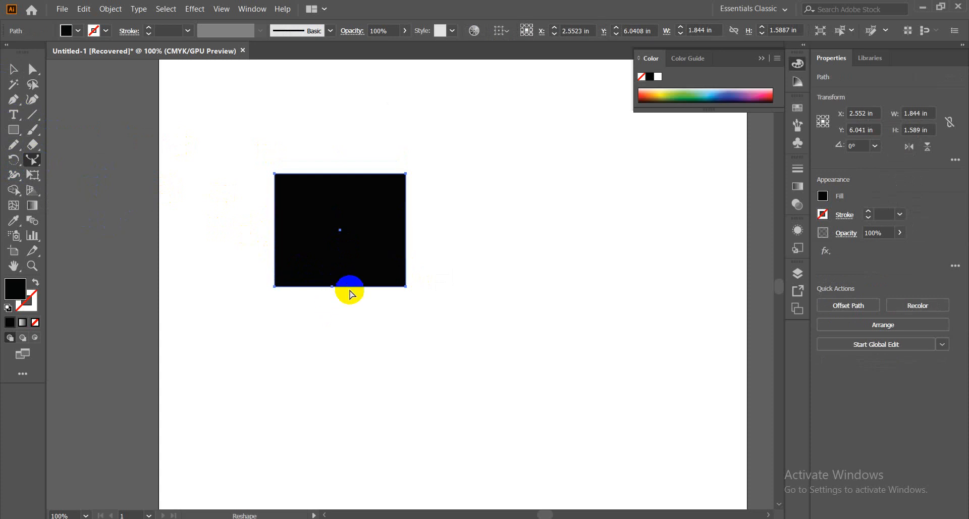
left_click(342, 174)
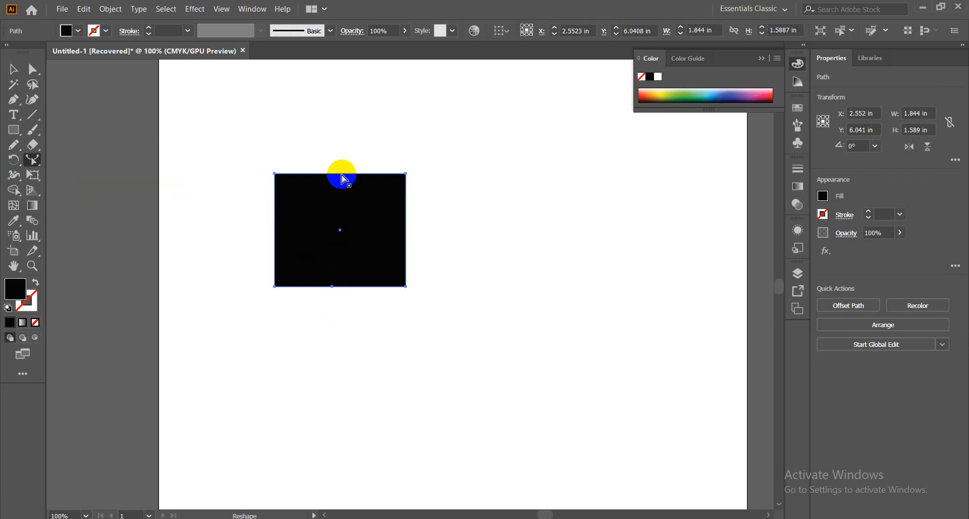
left_click(407, 233)
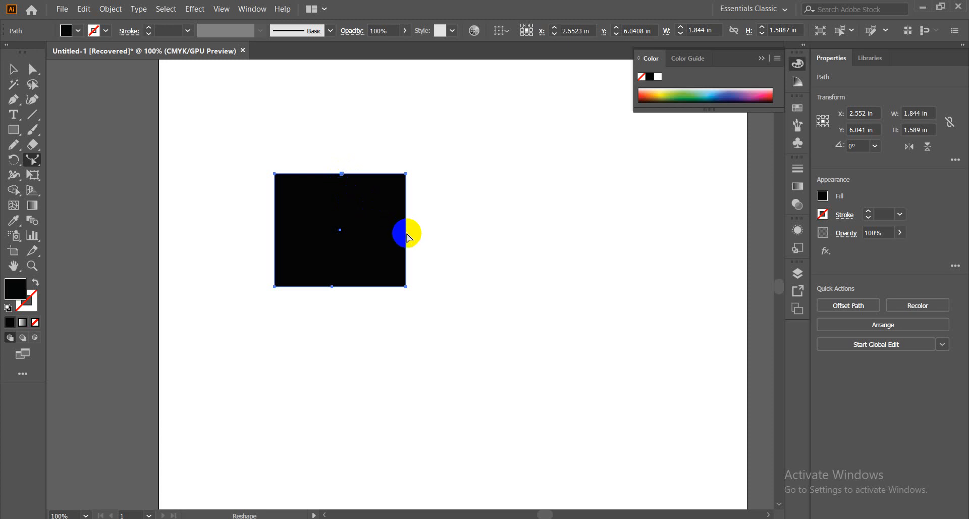
left_click(406, 233)
left_click_drag(407, 234, 420, 238)
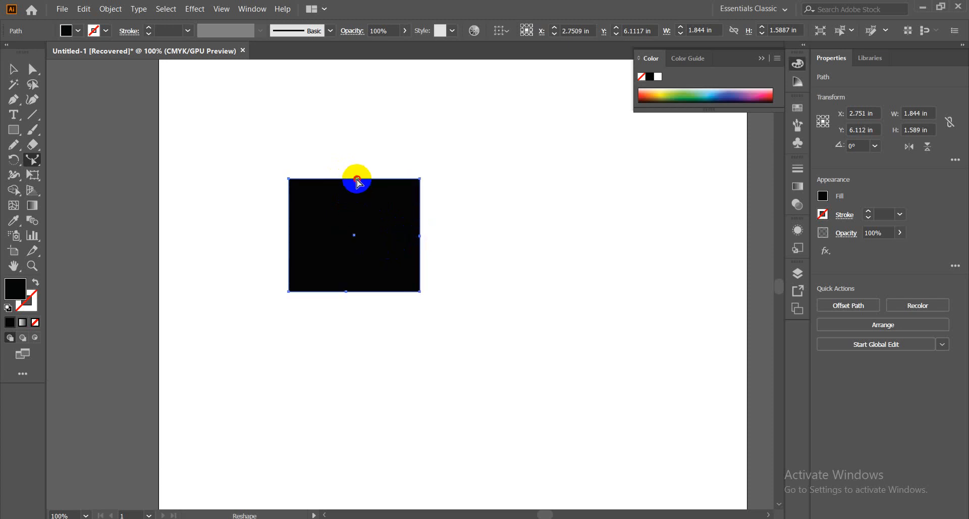
left_click_drag(357, 182, 353, 170)
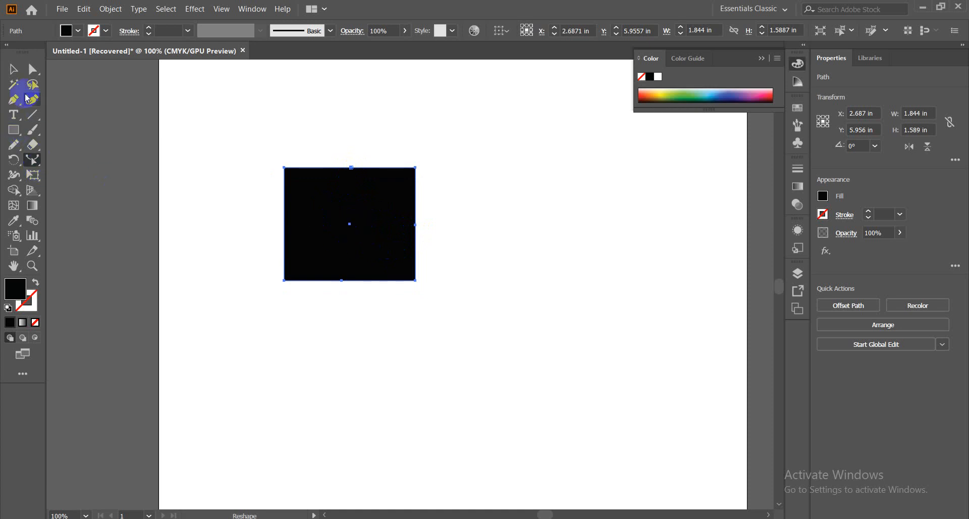
Step: Pull the added top, right and bottom anchor points outward with Direct Selection, bulging those edges to about 2.76 by 3.26 in overall
left_click(12, 70)
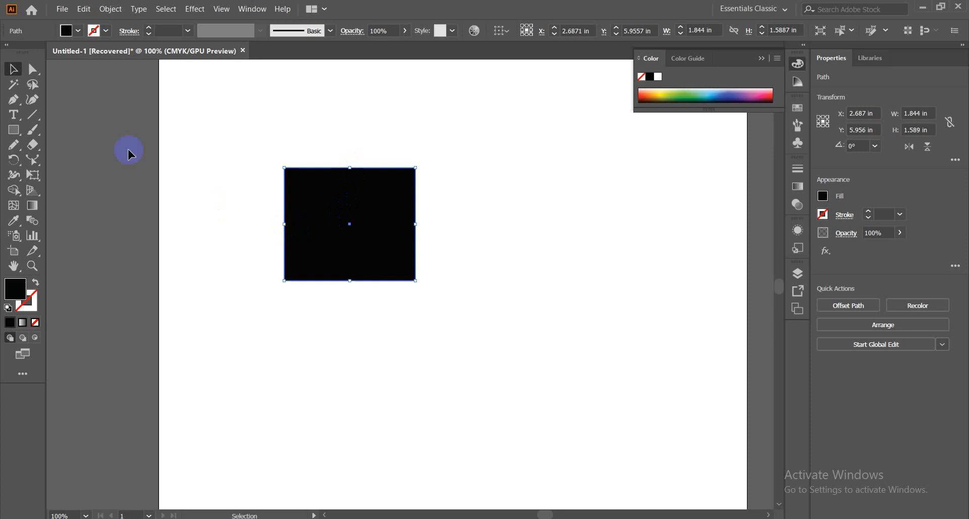
left_click(32, 69)
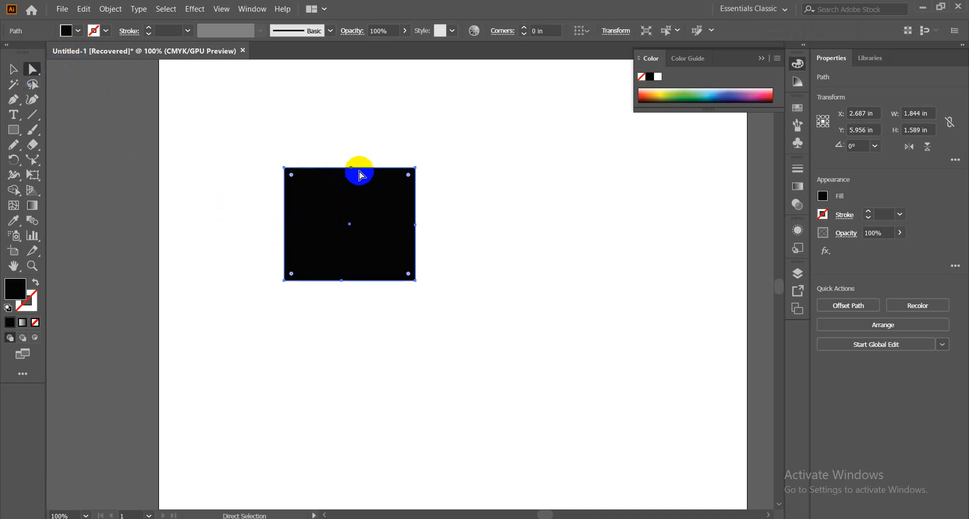
left_click_drag(352, 169, 346, 123)
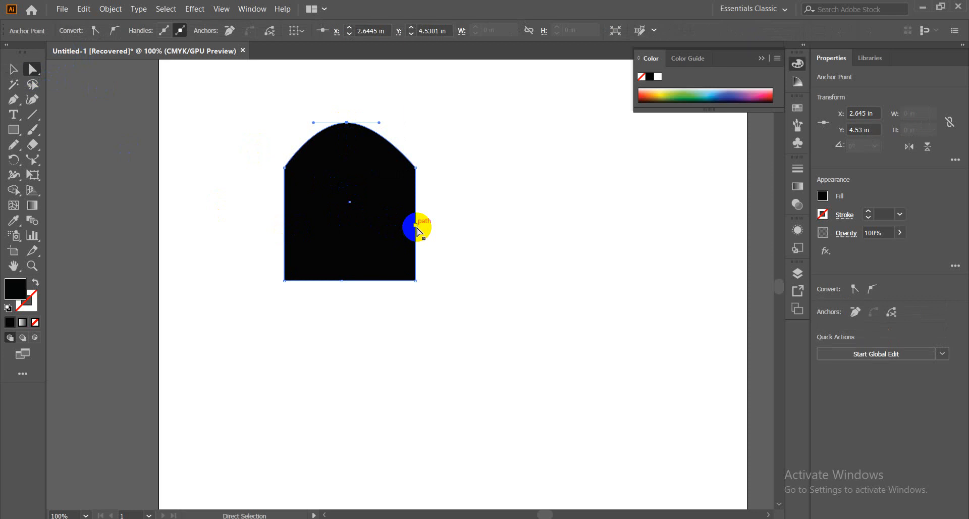
left_click_drag(415, 225, 481, 227)
left_click_drag(342, 282, 343, 354)
left_click(294, 222)
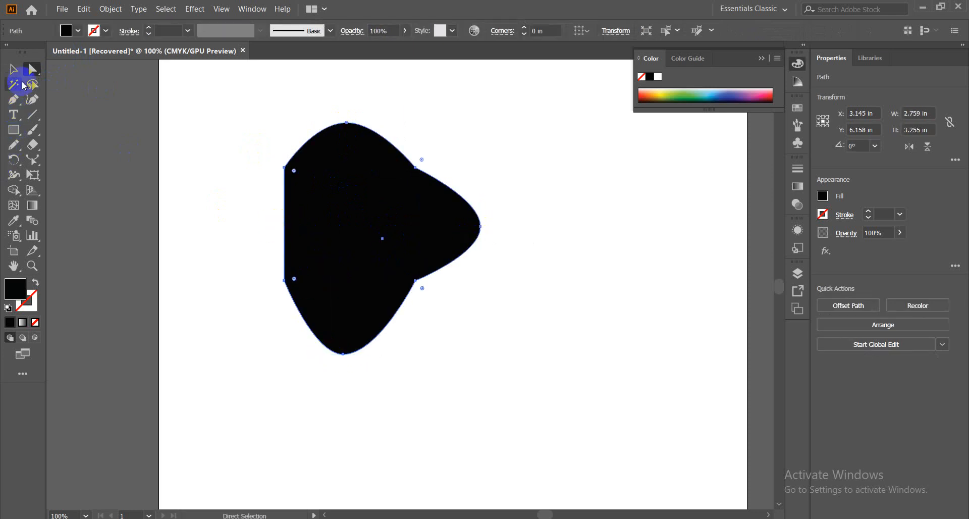
Step: Select the whole reshaped black shape and delete it from the artboard
left_click(13, 69)
left_click(424, 230)
left_click(549, 227)
left_click(321, 306)
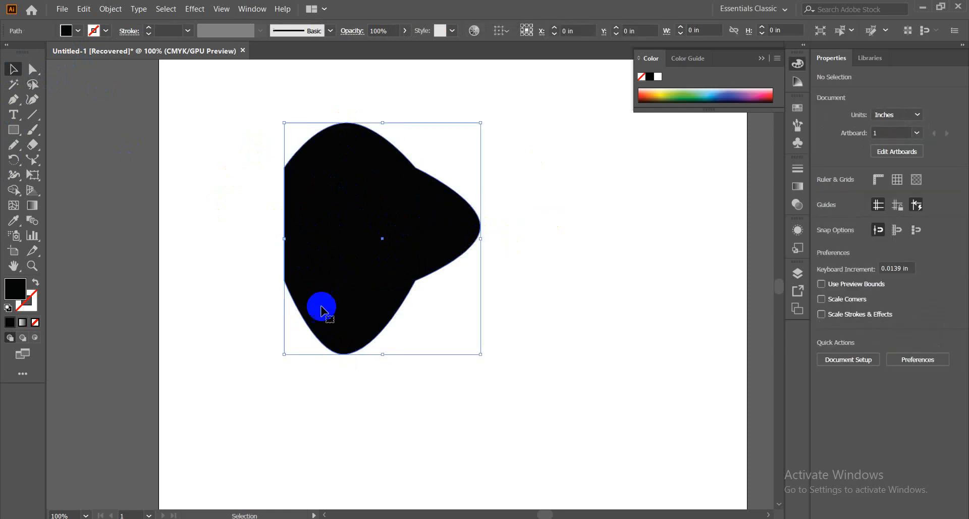
key("Delete")
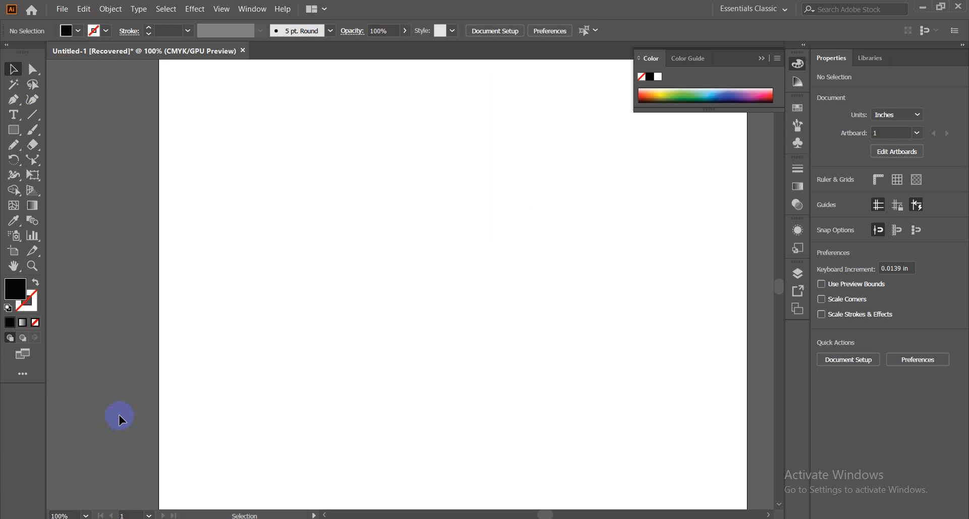
Step: Show the document grid on the artboard
left_click(230, 13)
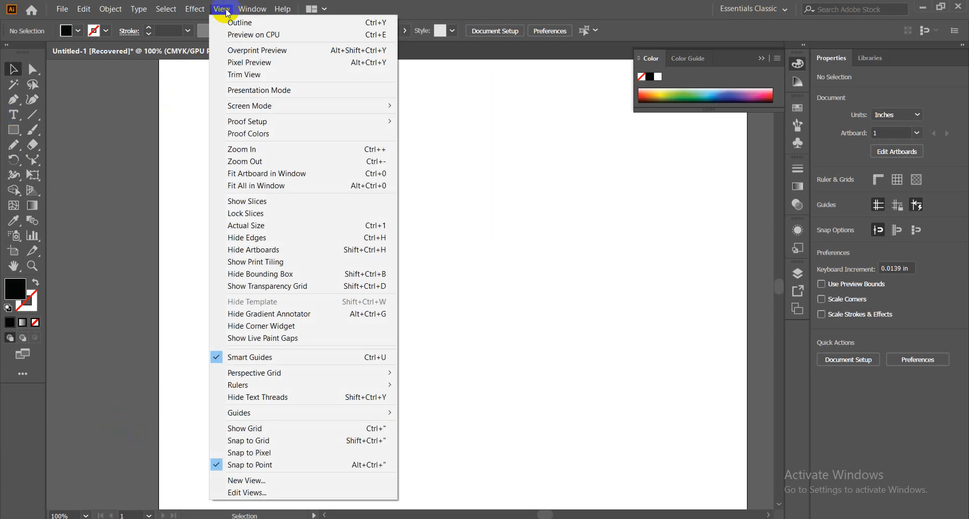
mouse_move(256, 413)
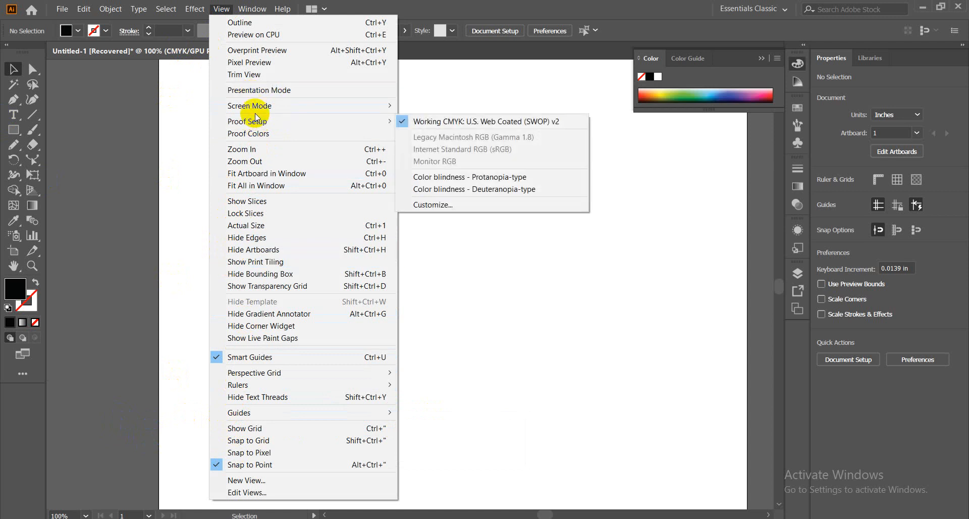
mouse_move(257, 110)
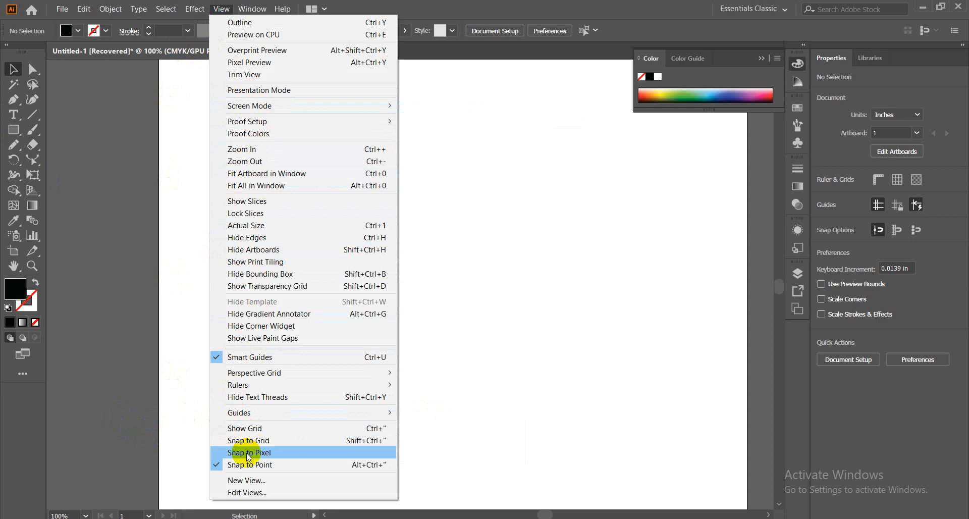
mouse_move(246, 388)
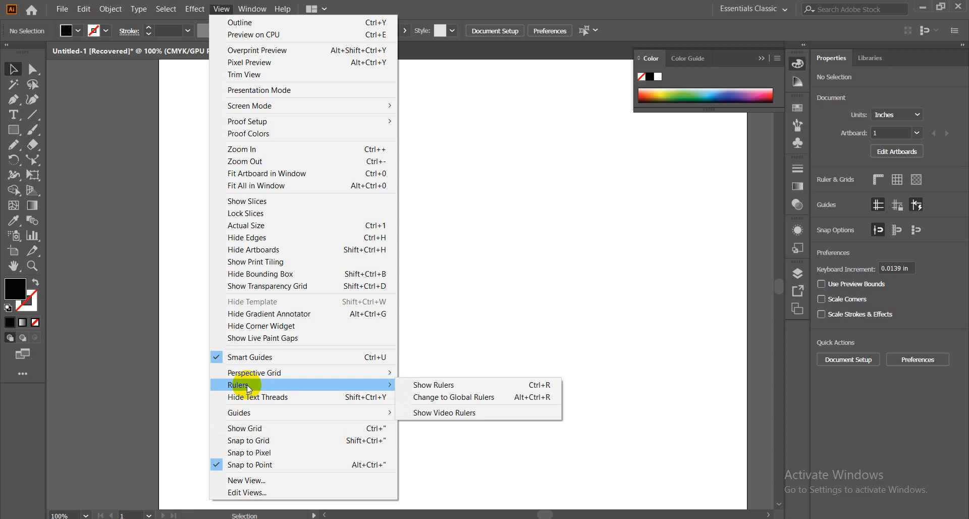
left_click(265, 429)
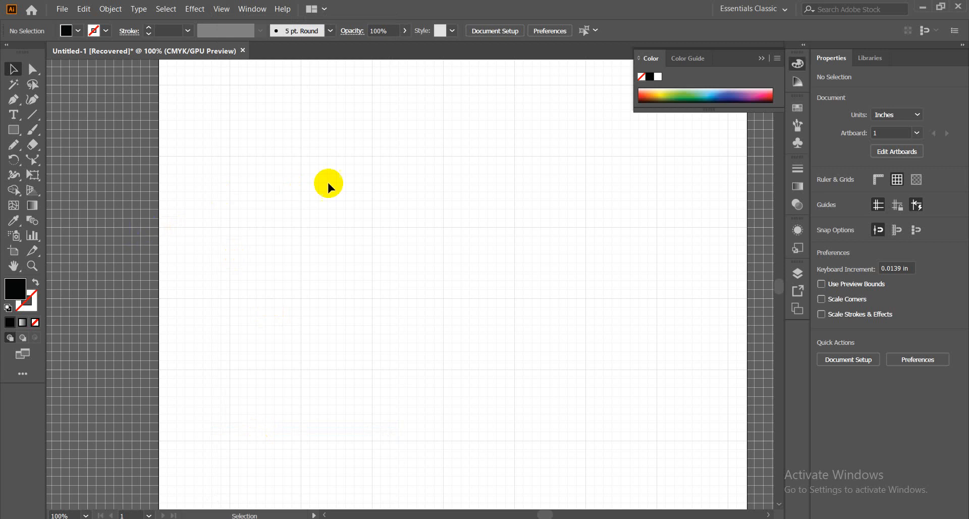
Step: Draw a black rounded rectangle along the grid lines, about 1 in wide and 2 in high with 0.1667 in corners
key("ctrl+plus")
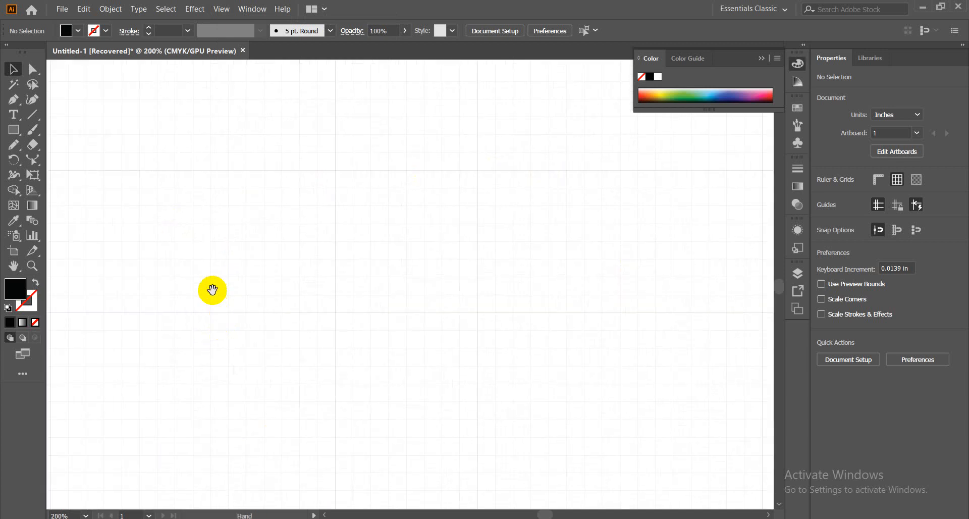
left_click_drag(212, 288, 712, 276)
left_click_drag(318, 283, 540, 285)
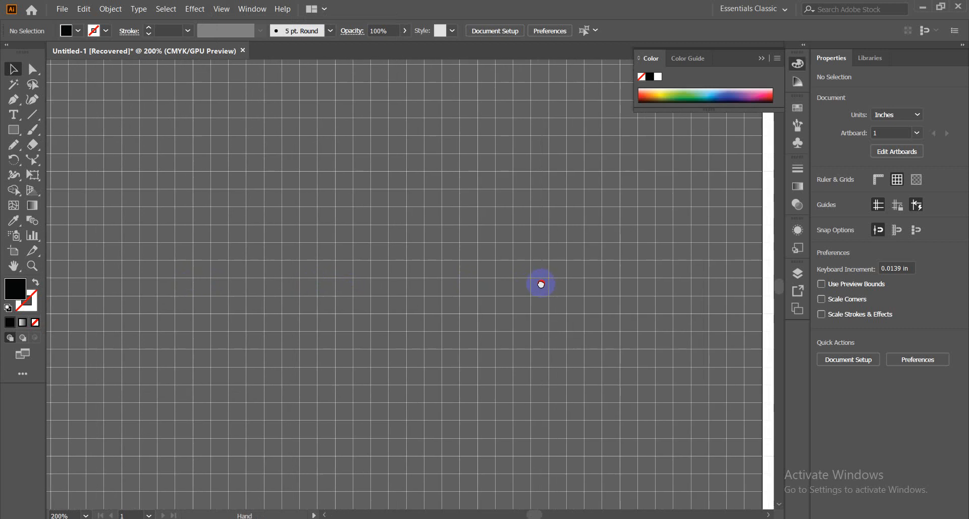
left_click_drag(626, 253, 388, 361)
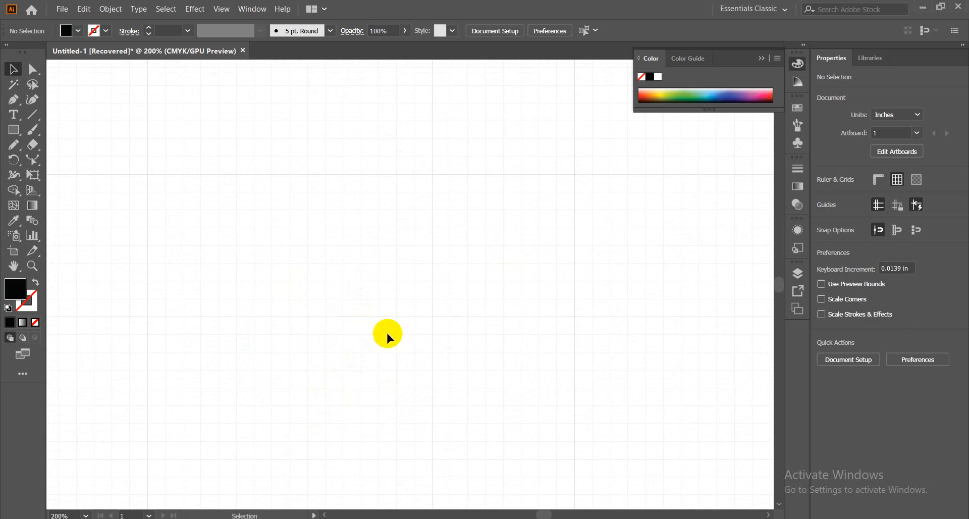
scroll(433, 348, "up", 2)
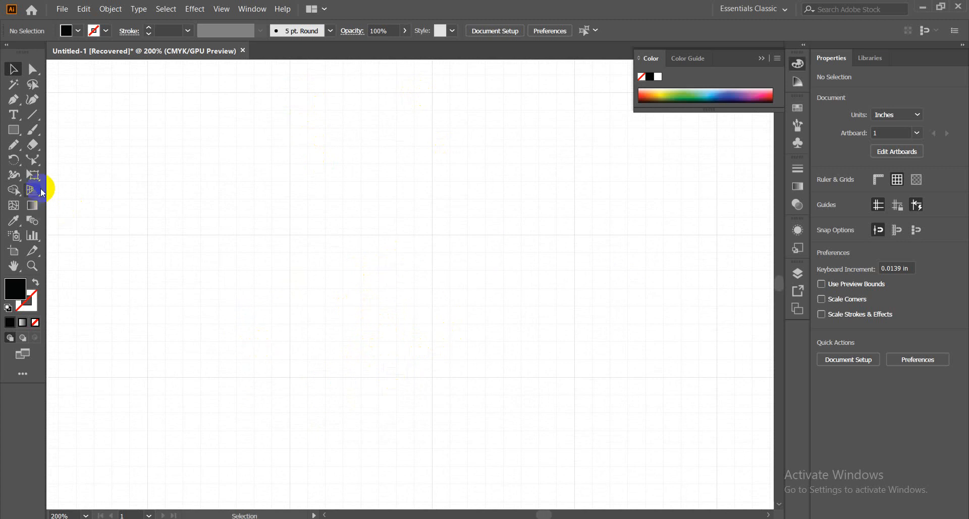
left_click_drag(14, 129, 64, 147)
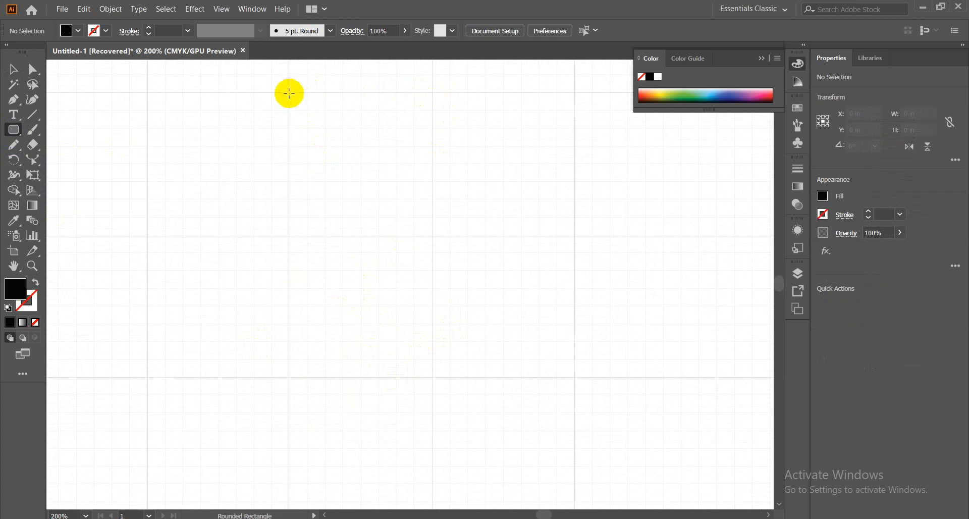
left_click_drag(290, 92, 432, 378)
left_click(13, 71)
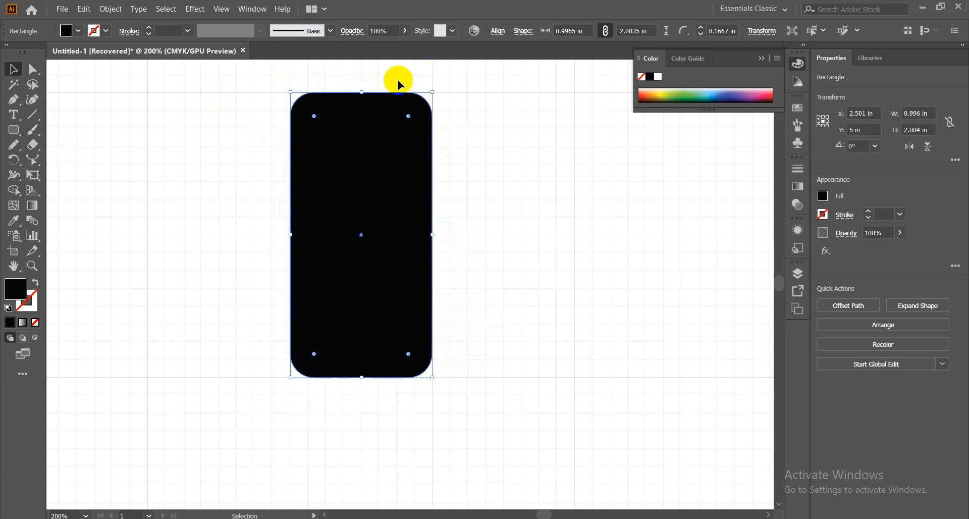
Step: Rotate the rounded rectangle about its center by 45° and leave it selected
left_click(14, 160)
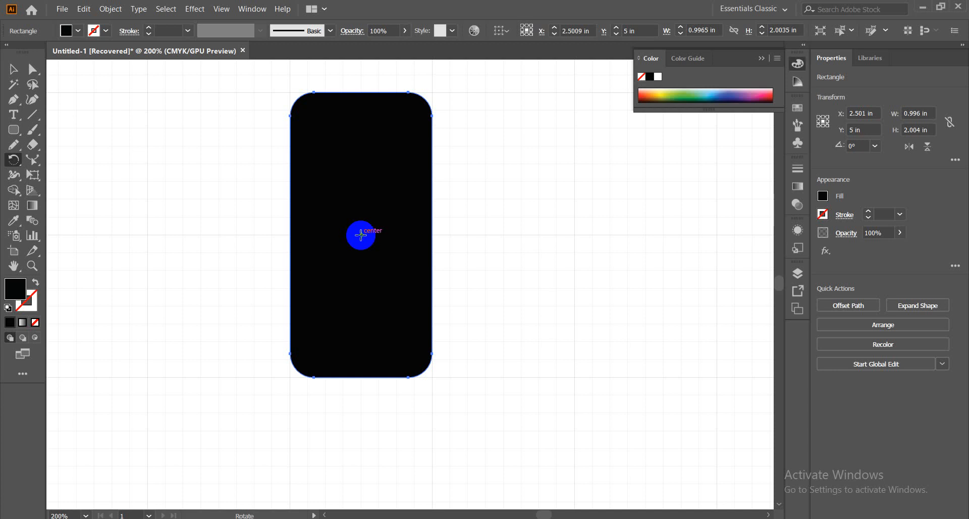
left_click(856, 144)
left_click_drag(861, 144, 827, 147)
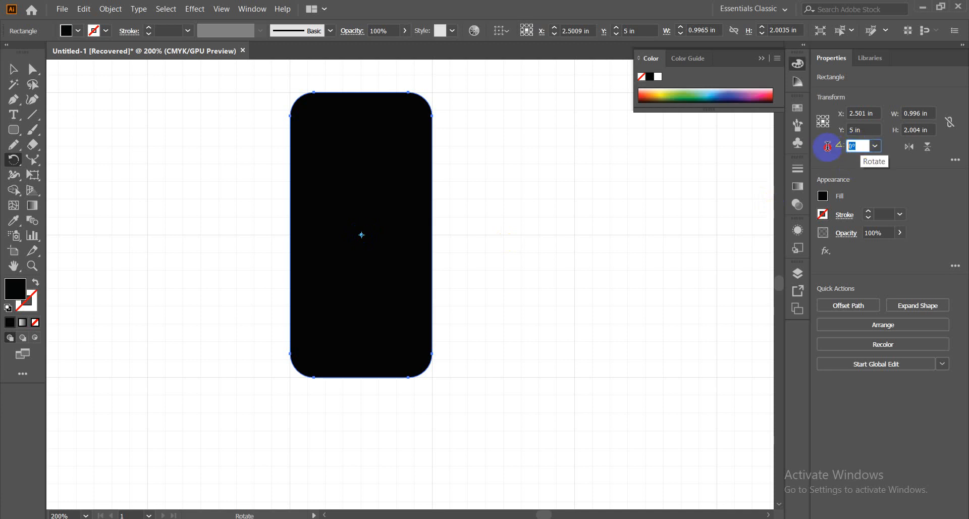
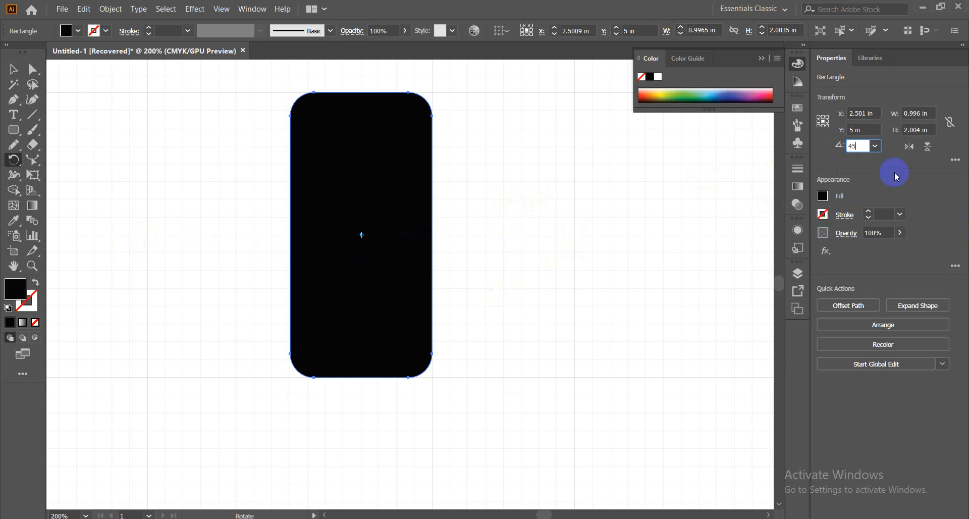
key("Return")
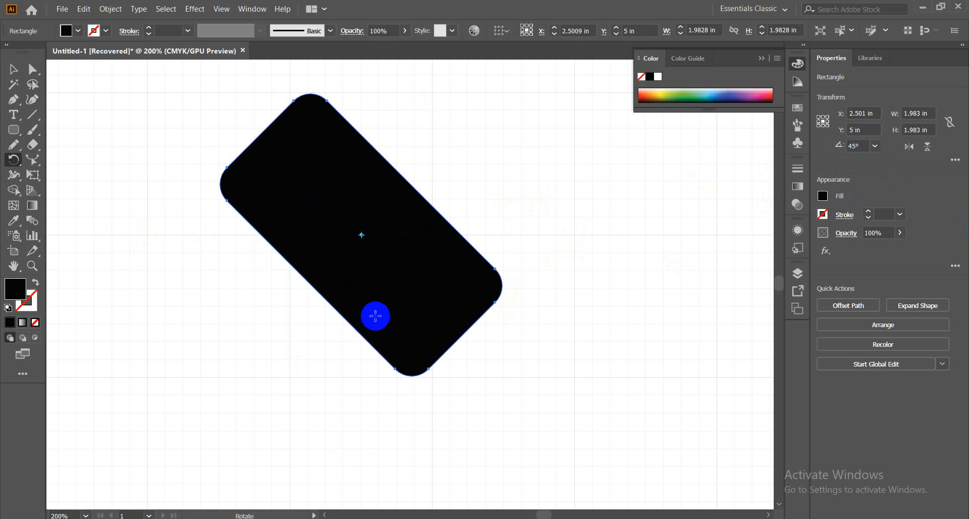
left_click(14, 70)
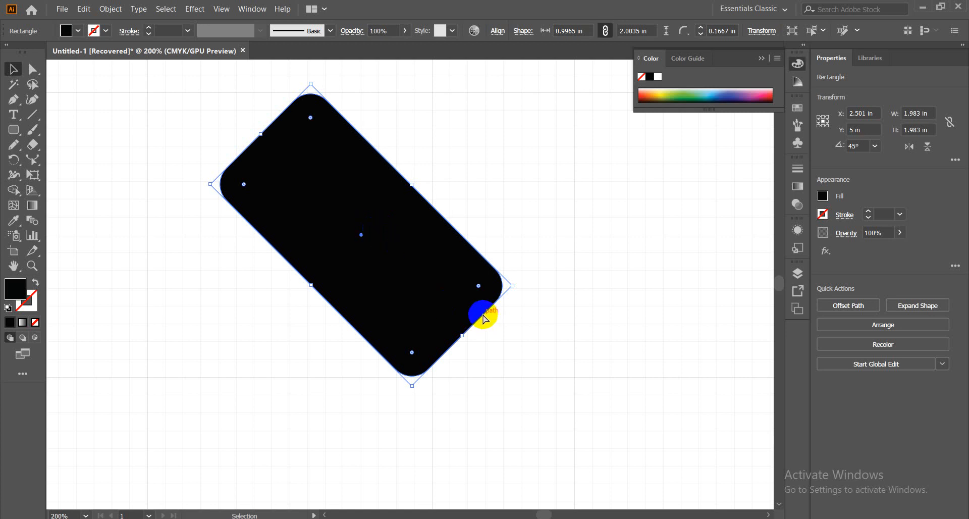
key("a")
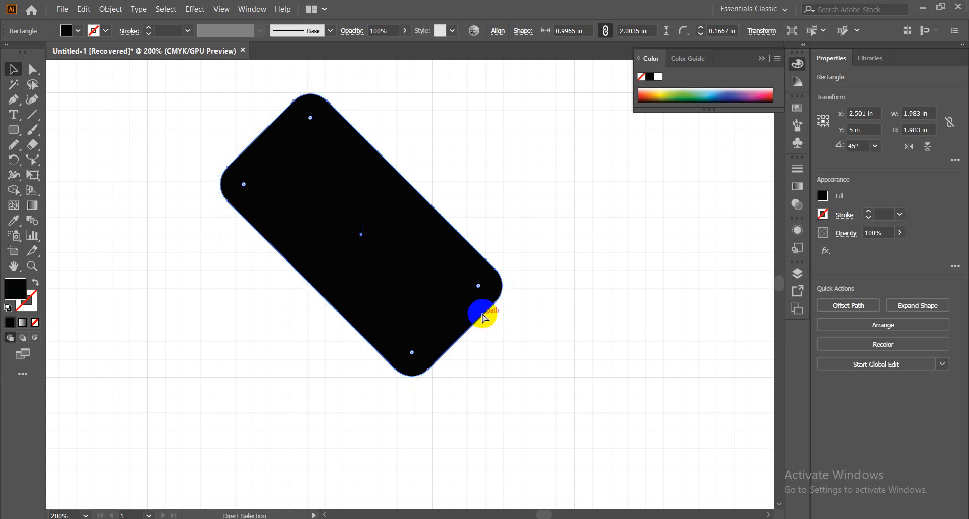
key("v")
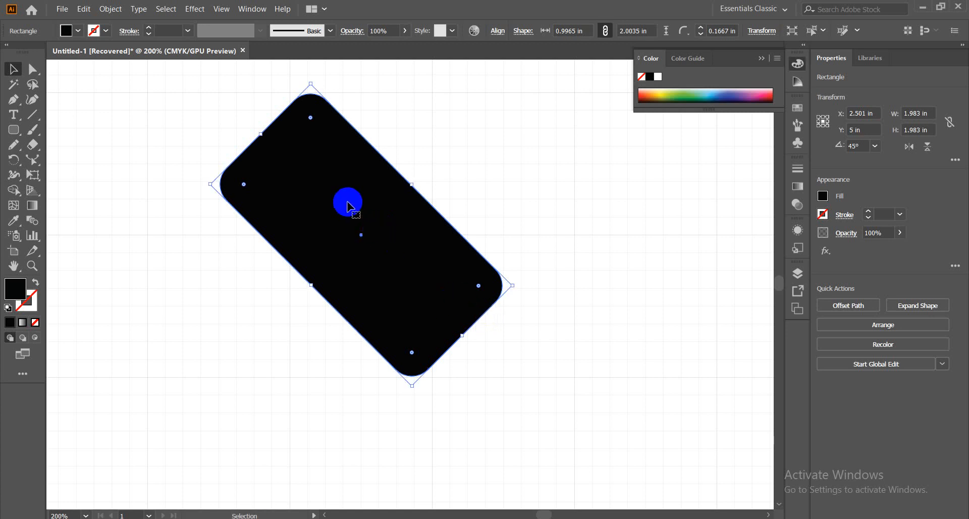
Step: Create a copy of the rounded rectangle at a rotation of -45°, crossing the original at its center
left_click(851, 146)
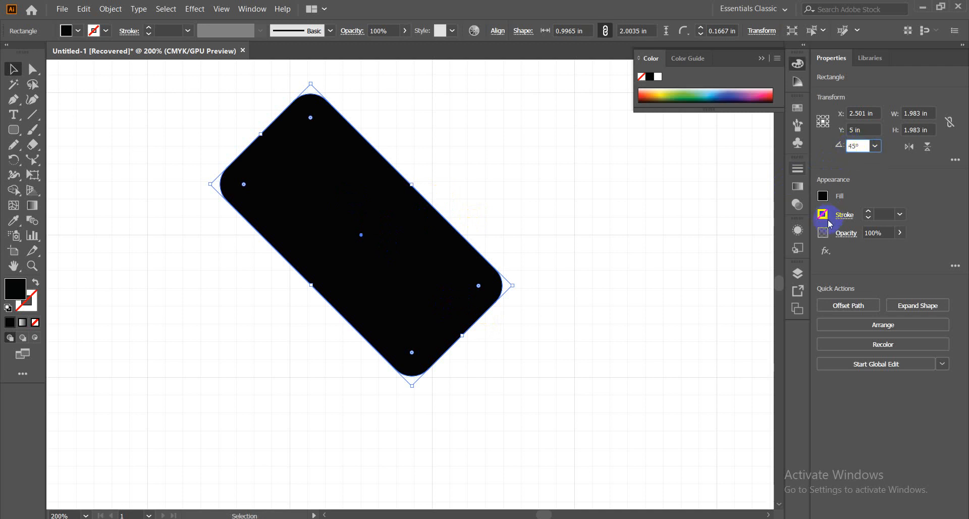
type("-")
key("Return")
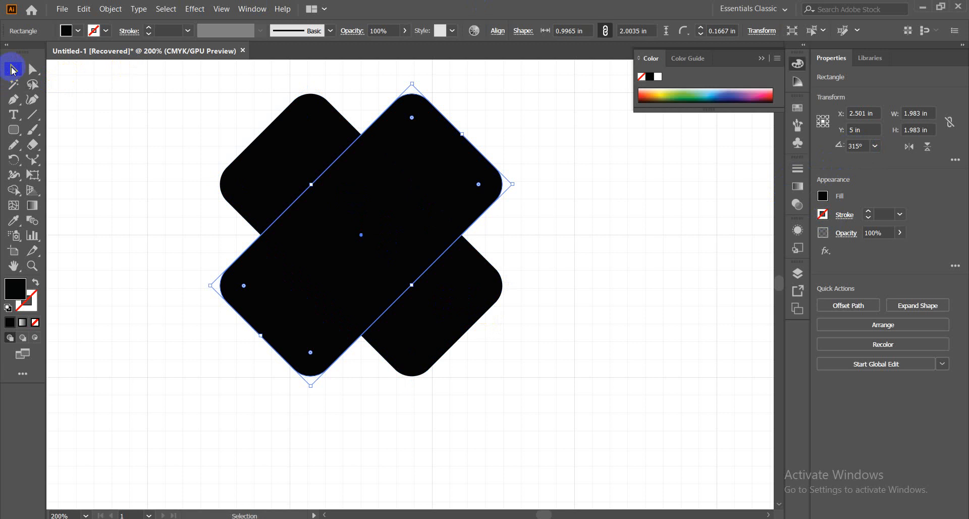
Step: Select both crossed rectangles and remove their two lower arms with the Shape Builder, leaving a heart-like outline
left_click(165, 208)
left_click_drag(216, 95, 464, 338)
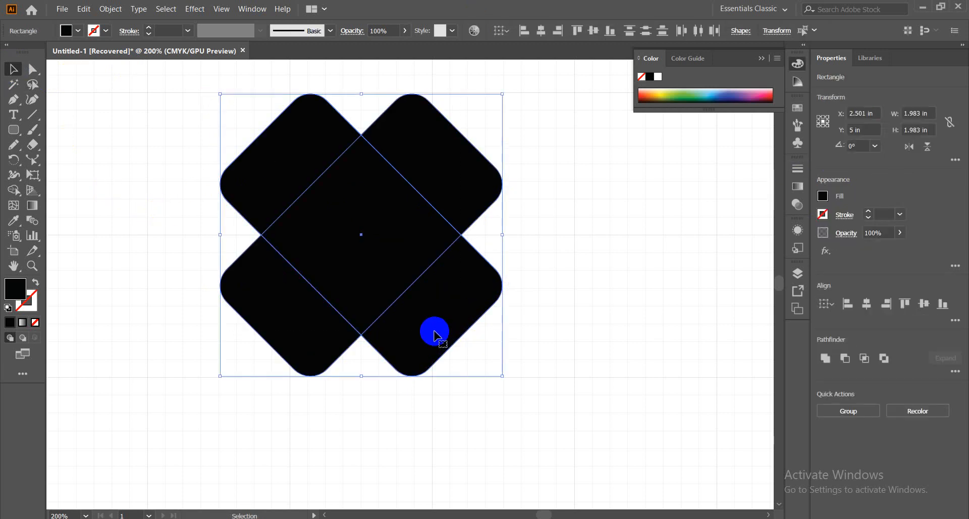
left_click(13, 191)
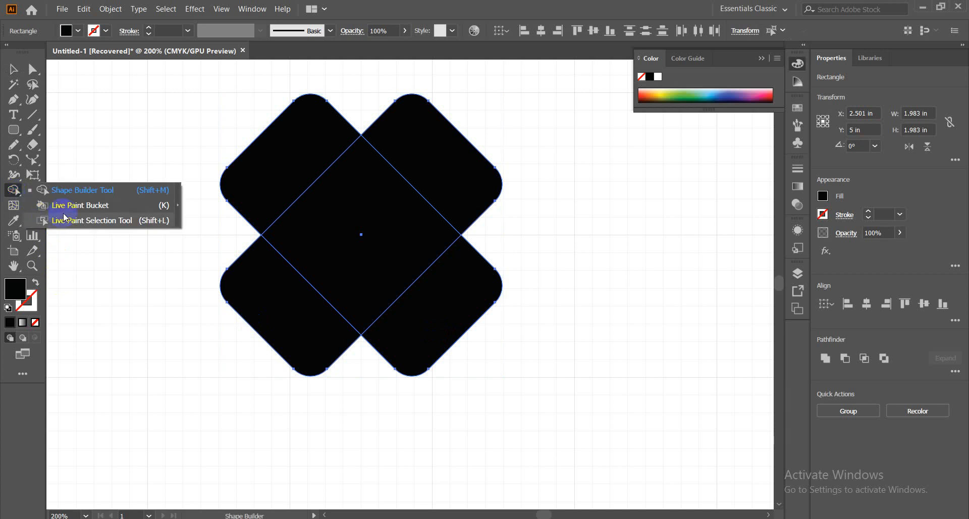
left_click(81, 196)
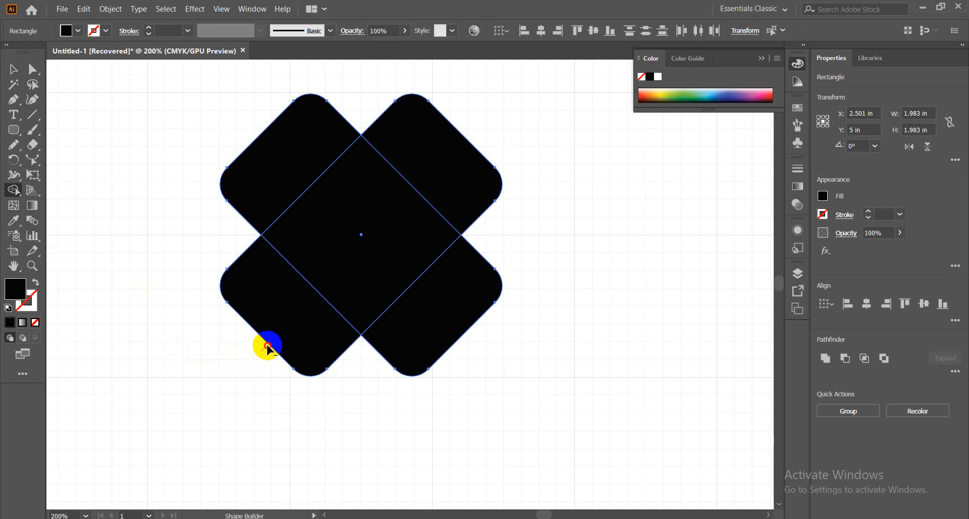
left_click(282, 331, "alt")
left_click_drag(470, 346, 446, 333)
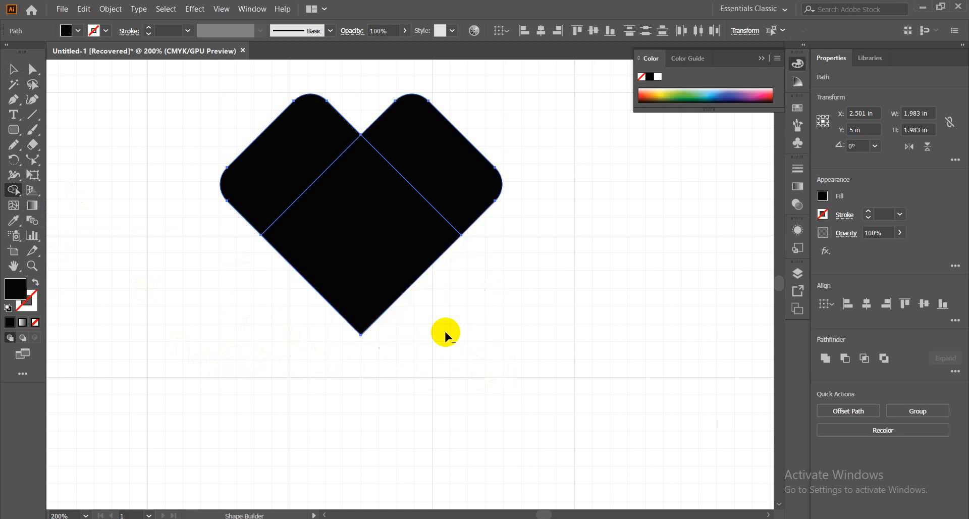
scroll(420, 346, "up", 2)
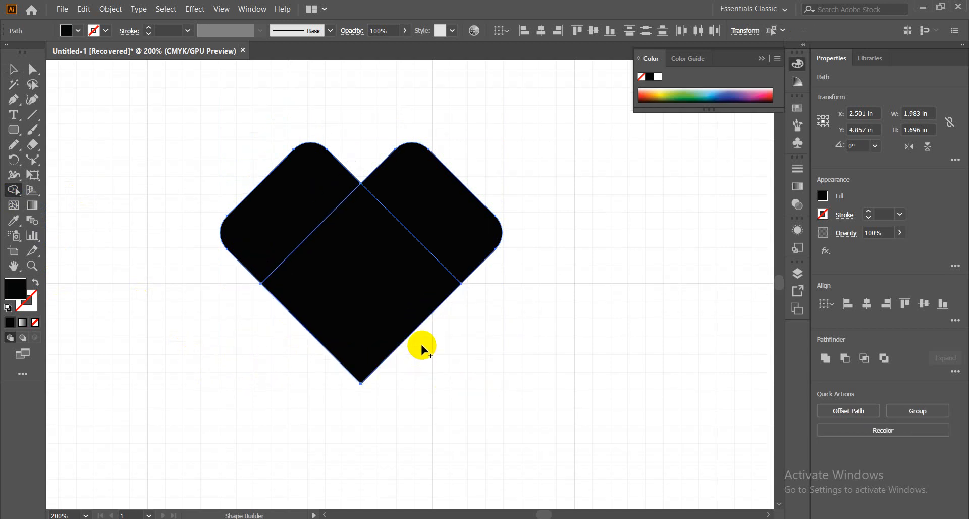
scroll(410, 373, "up", 1)
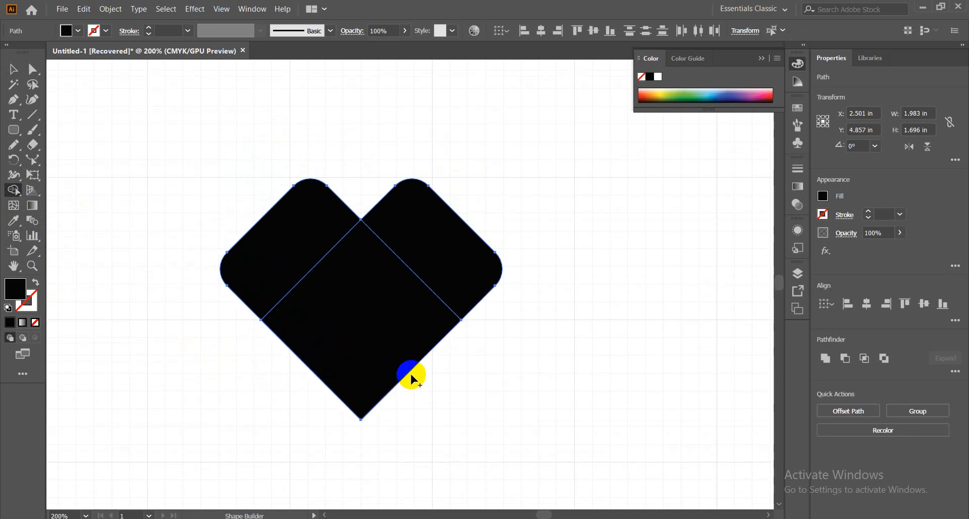
Step: Try rounding the live corners of the two overlapping pieces all at once, and undo it
left_click(391, 328)
left_click(33, 74)
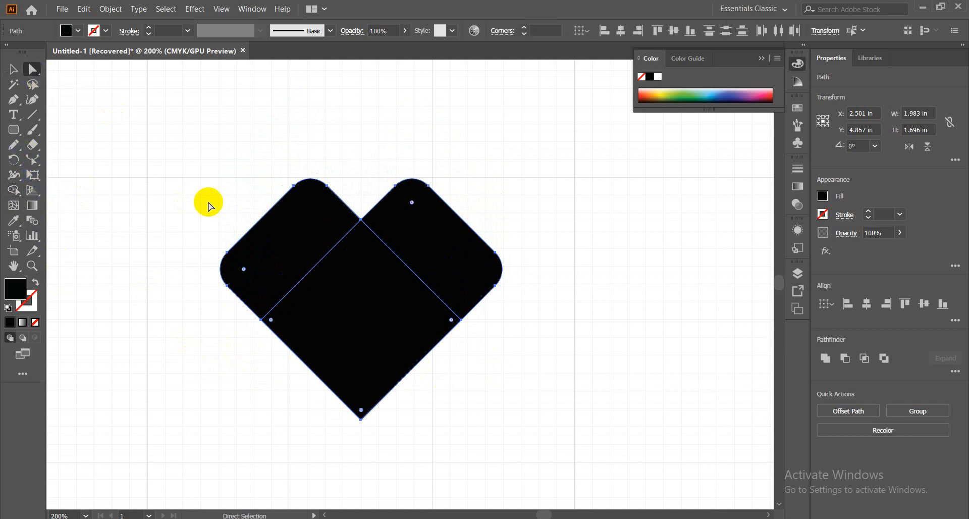
left_click(272, 234)
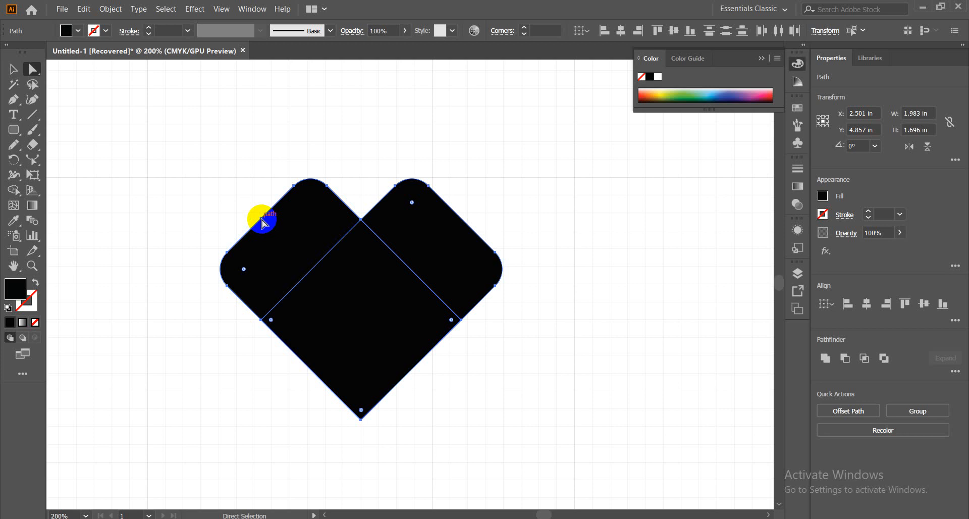
left_click_drag(245, 272, 331, 340)
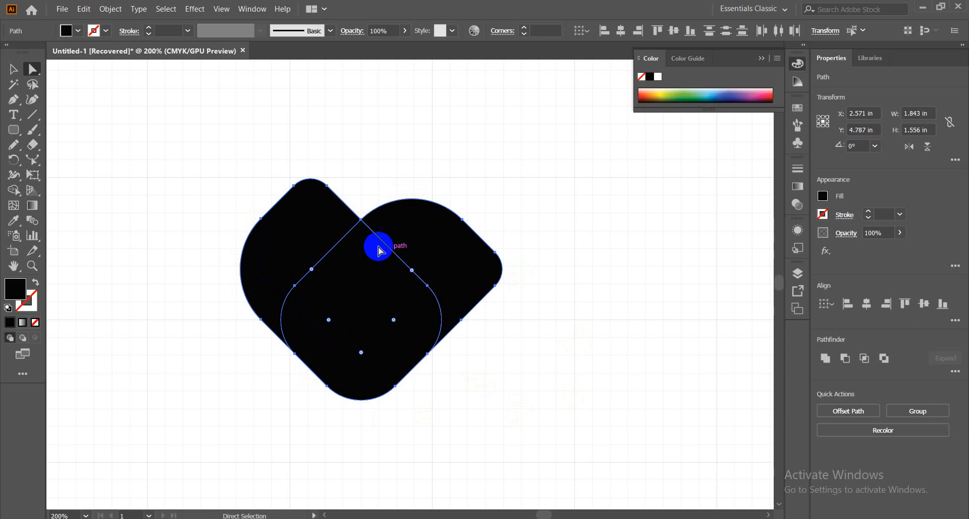
key("ctrl+z")
key("ctrl+z")
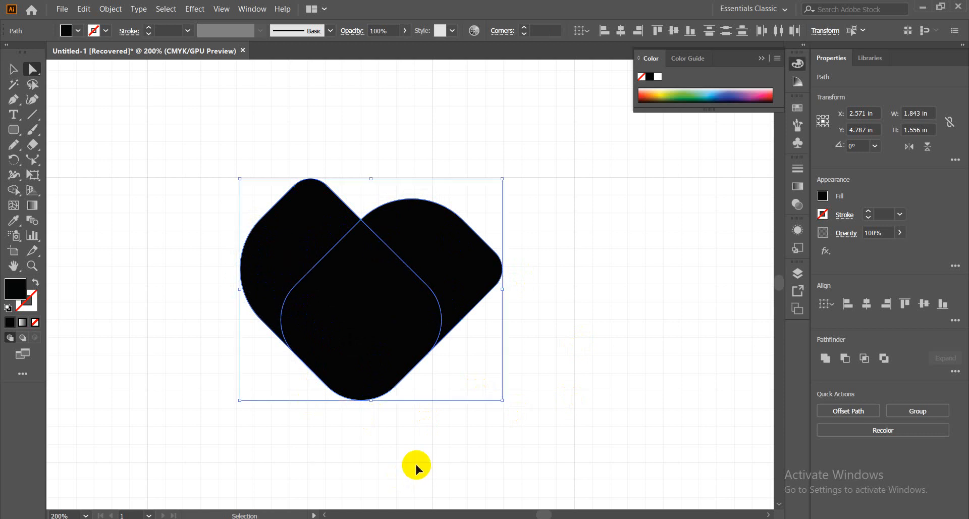
Step: Select both overlapping pieces and merge all their regions into one heart shape with the Shape Builder
left_click(605, 285)
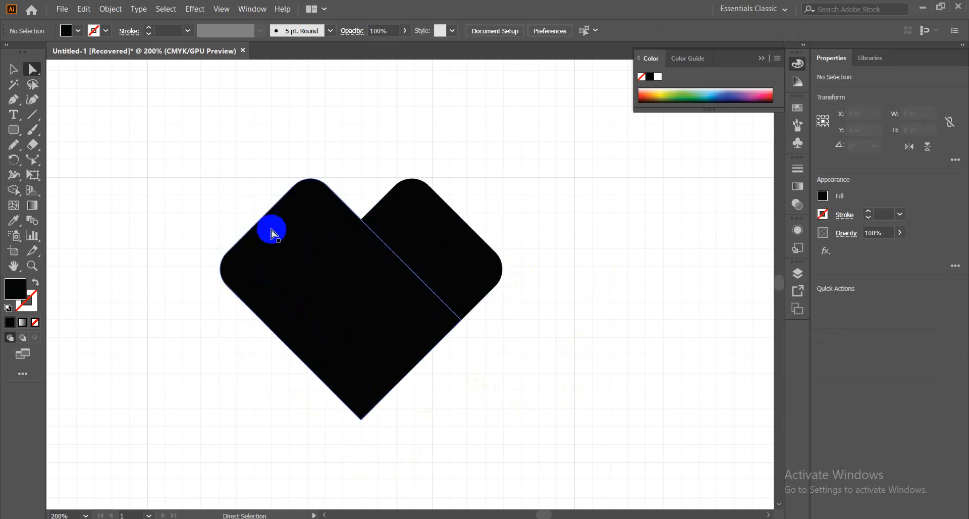
left_click(276, 231)
left_click(467, 246)
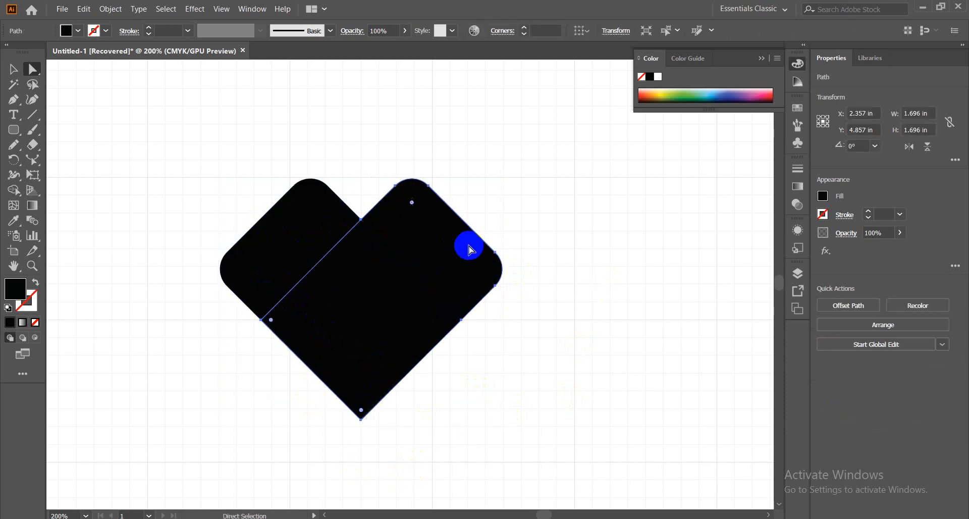
left_click(401, 459)
left_click_drag(246, 448, 453, 248)
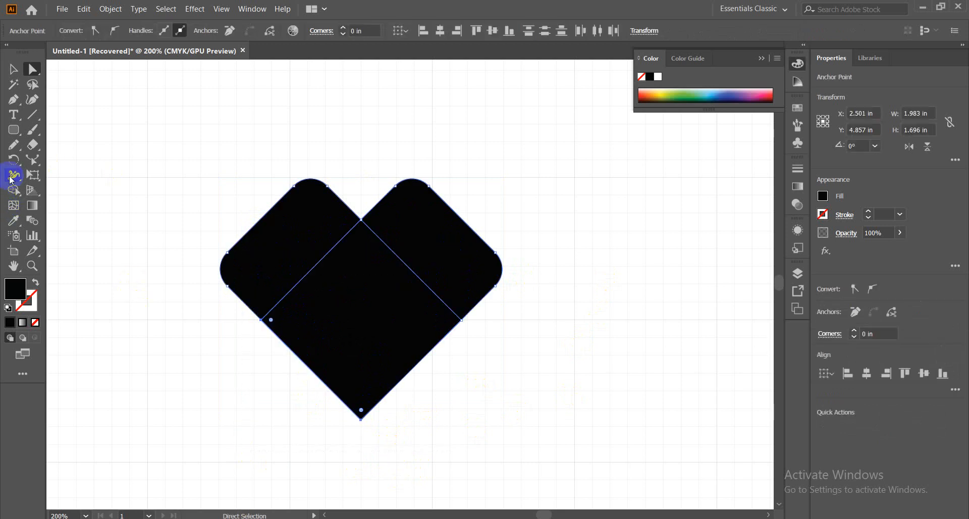
left_click(15, 191)
mouse_move(448, 242)
left_mouse_down()
mouse_move(367, 334)
mouse_move(286, 248)
left_mouse_up()
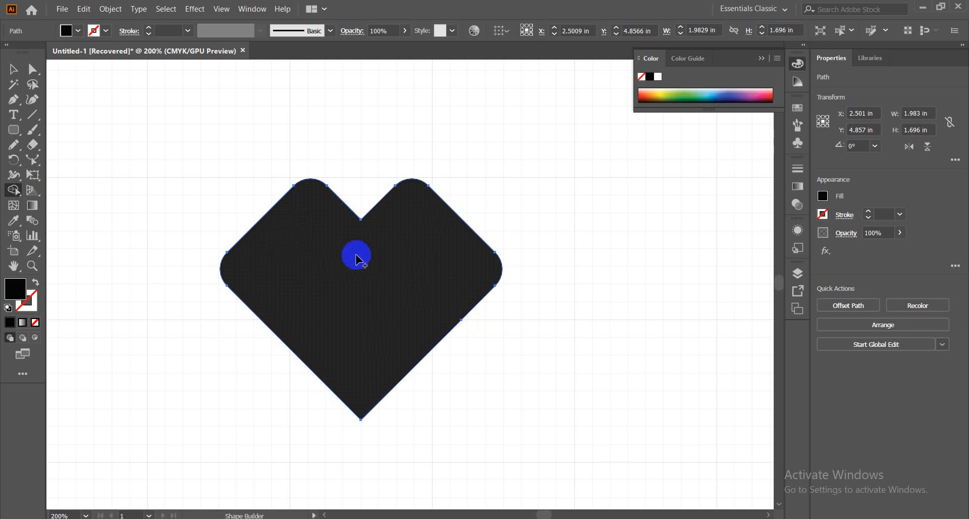
Step: Try rounding all live corners of the merged heart from its upper notch, and undo it
left_click(33, 69)
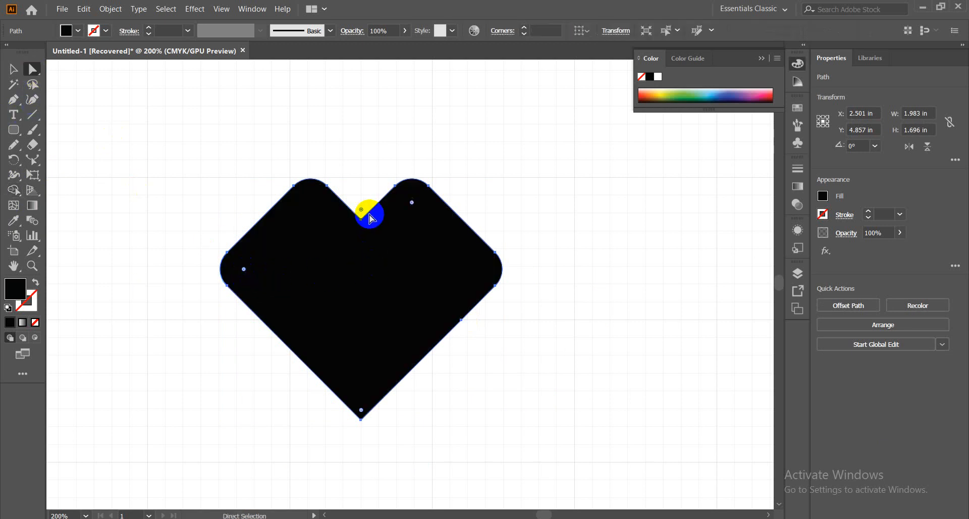
left_click_drag(362, 211, 361, 177)
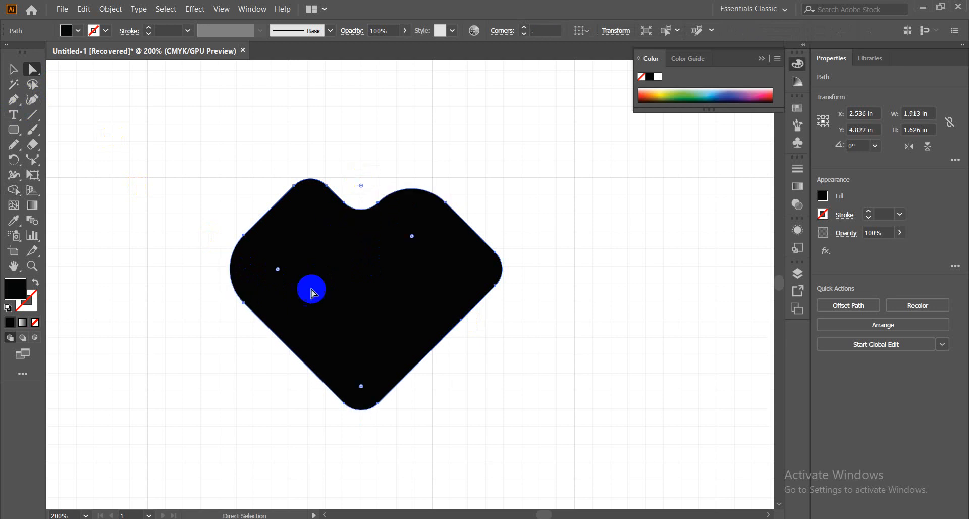
key("ctrl+z")
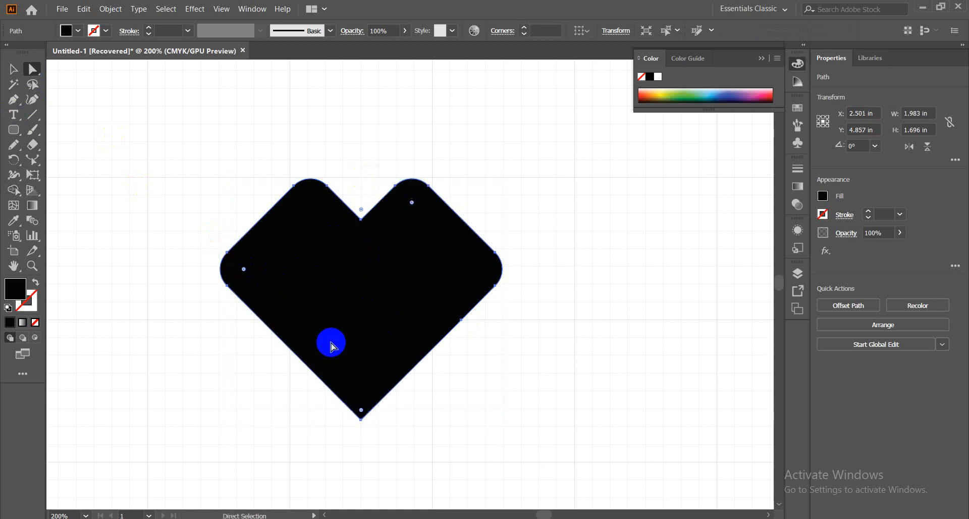
Step: Try rounding the merged heart's left corner to about 0.63 in and adjusting its live corners
left_click(368, 279)
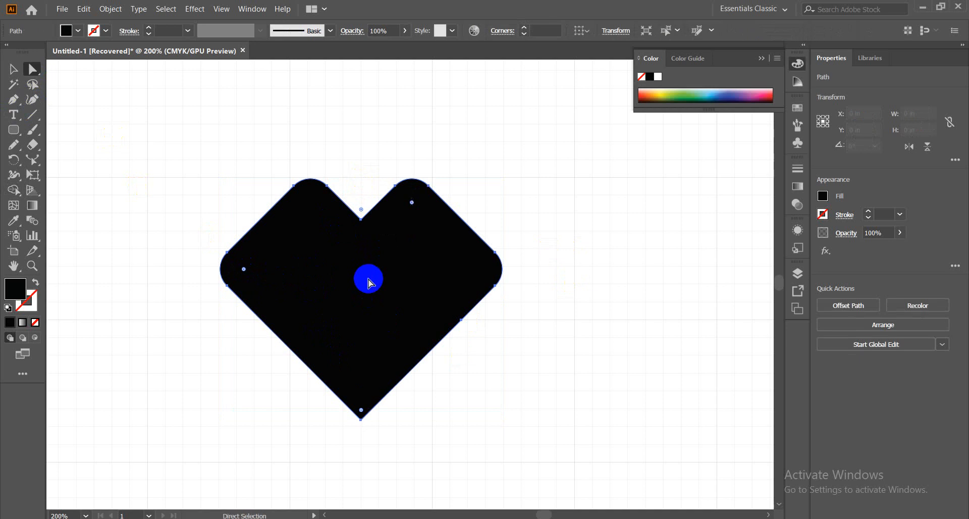
left_click(488, 273)
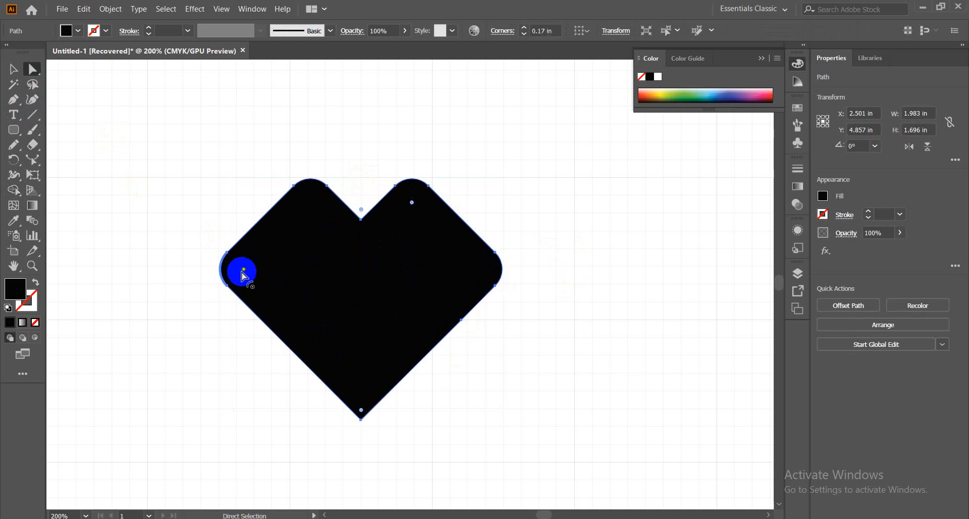
left_click_drag(243, 272, 337, 288)
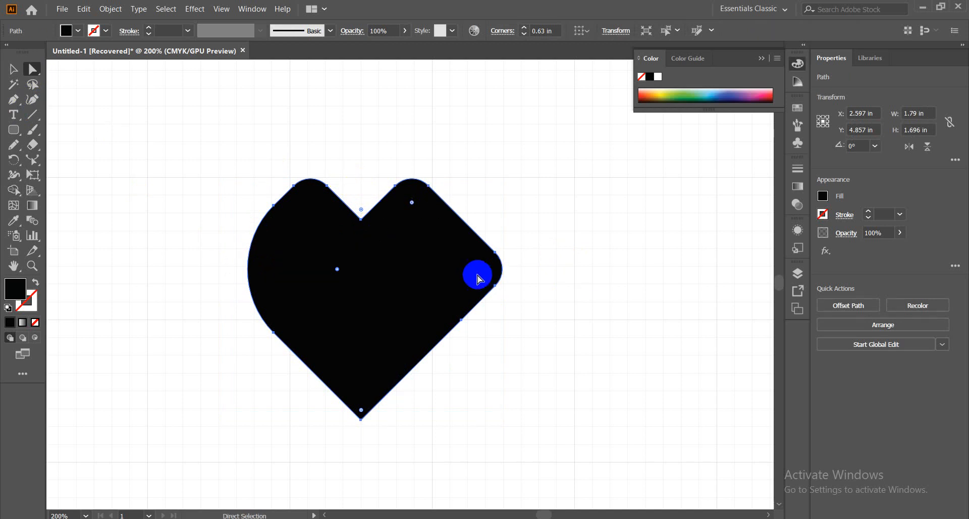
left_click_drag(412, 203, 389, 218)
left_click(443, 284)
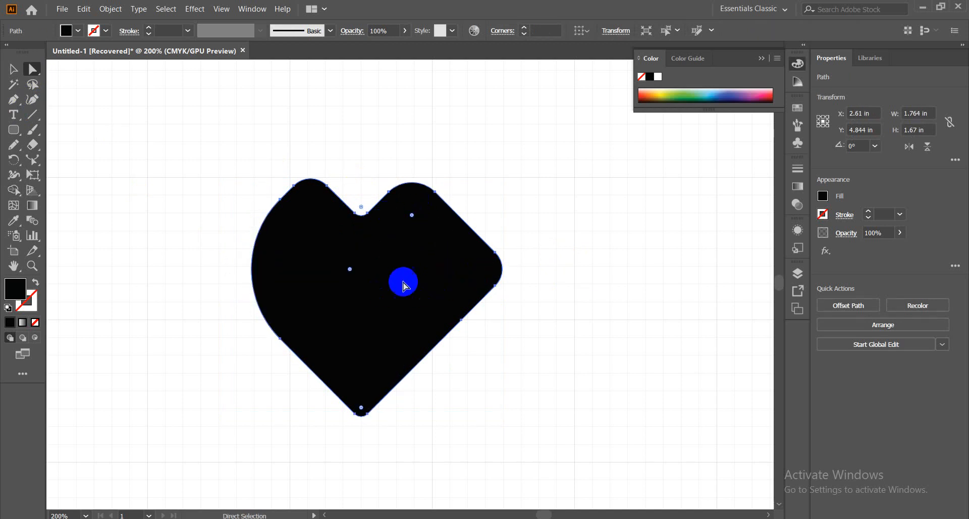
left_click_drag(350, 269, 326, 270)
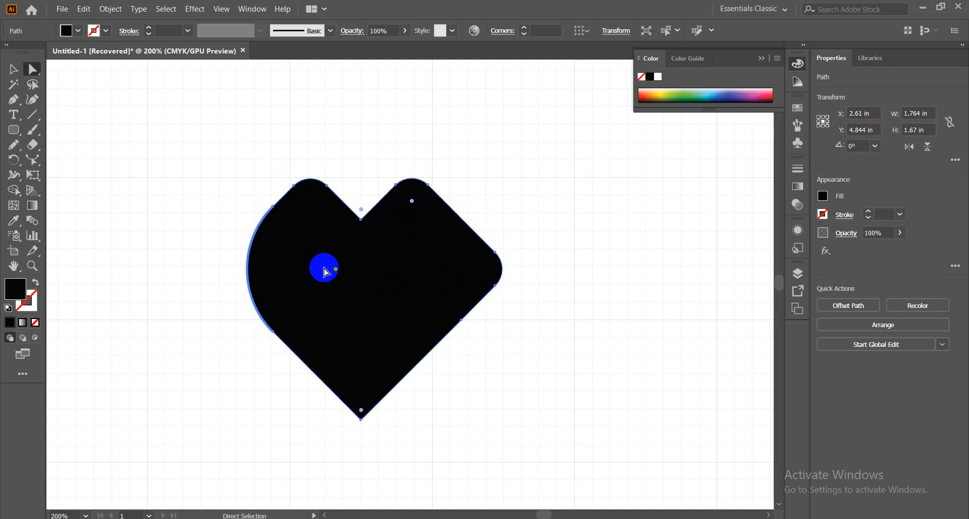
Step: Undo the corner rounding and the merge, back to the two overlapping pieces
left_click(12, 70)
left_click_drag(196, 156, 429, 351)
key("a")
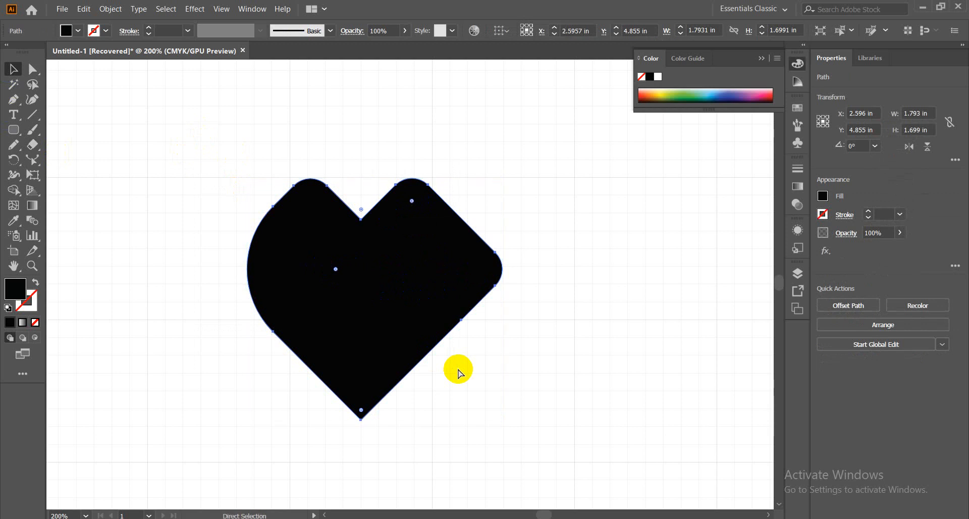
key("ctrl+z")
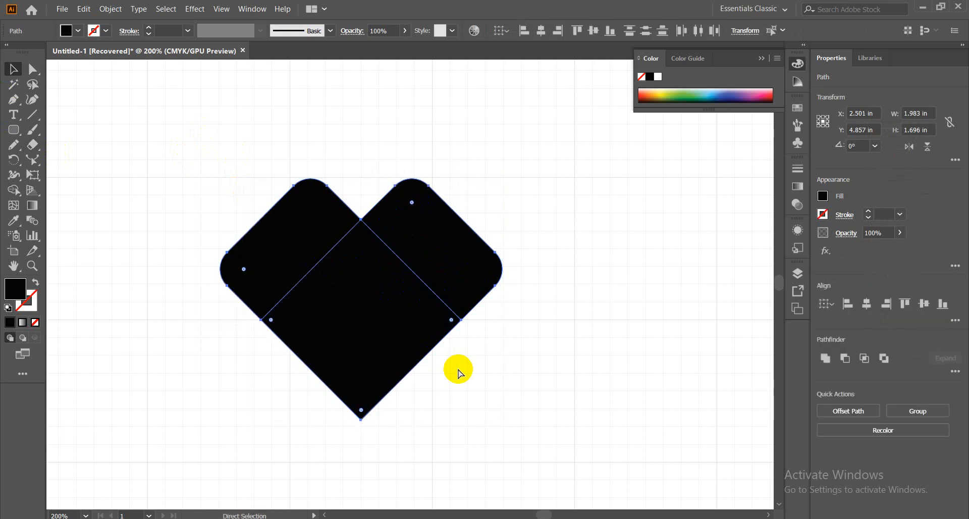
Step: Examine the outlines and corner points of the two overlapping pieces by selecting each one in turn
left_click(483, 371)
left_click(465, 259)
left_click(597, 319)
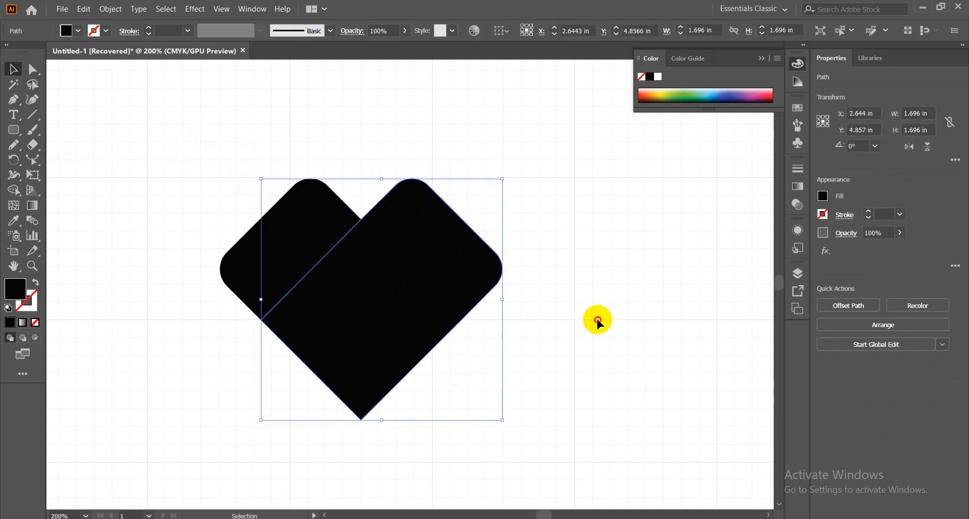
left_click(285, 270)
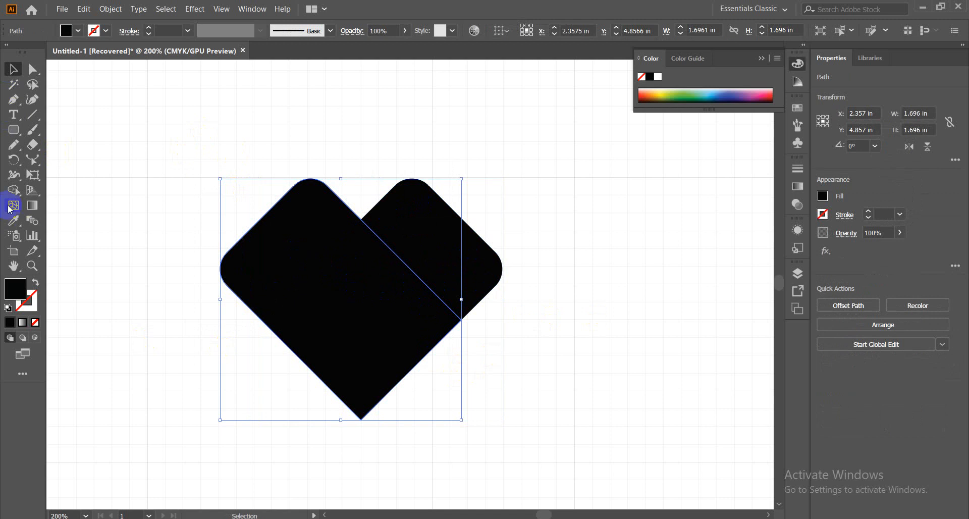
left_click(28, 76)
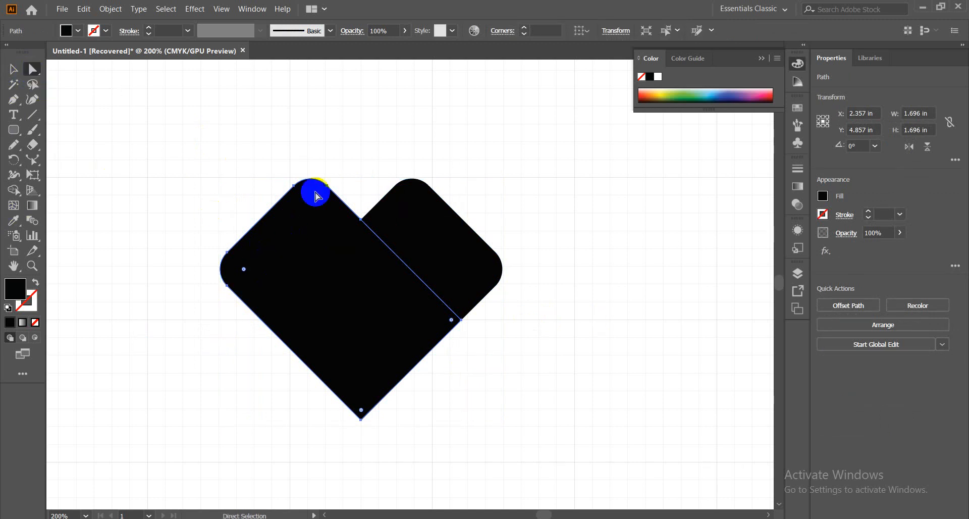
left_click(465, 271)
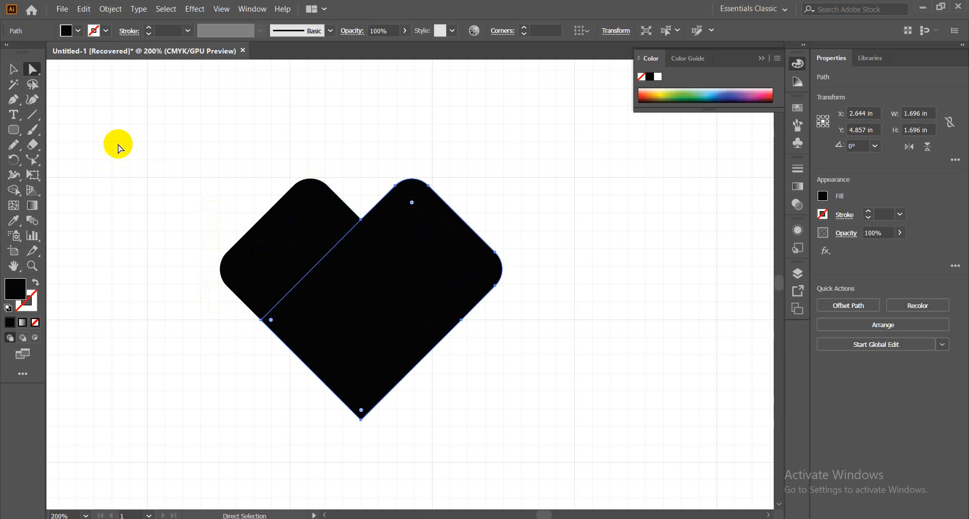
left_click(18, 67)
left_click(379, 150)
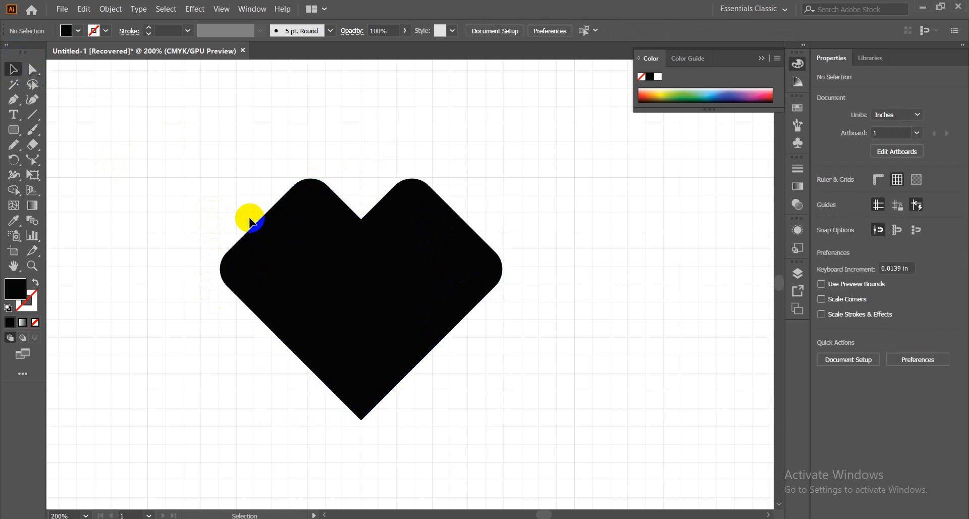
left_click(289, 247)
left_click(519, 186)
Step: Move both pieces together to X 2.43 in, Y 4.857 in and merge them into one heart shape with the Shape Builder
left_click_drag(342, 145, 400, 294)
left_click(32, 226)
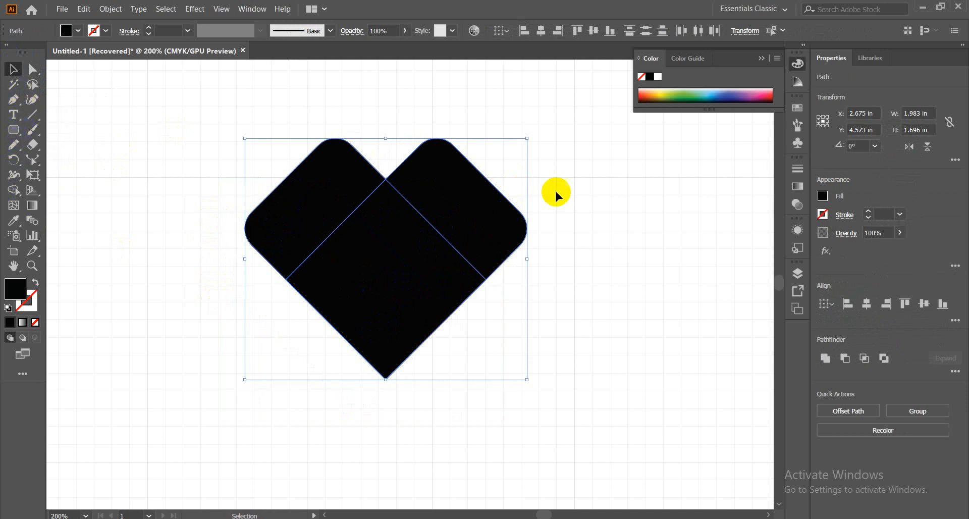
left_click_drag(387, 228, 352, 269)
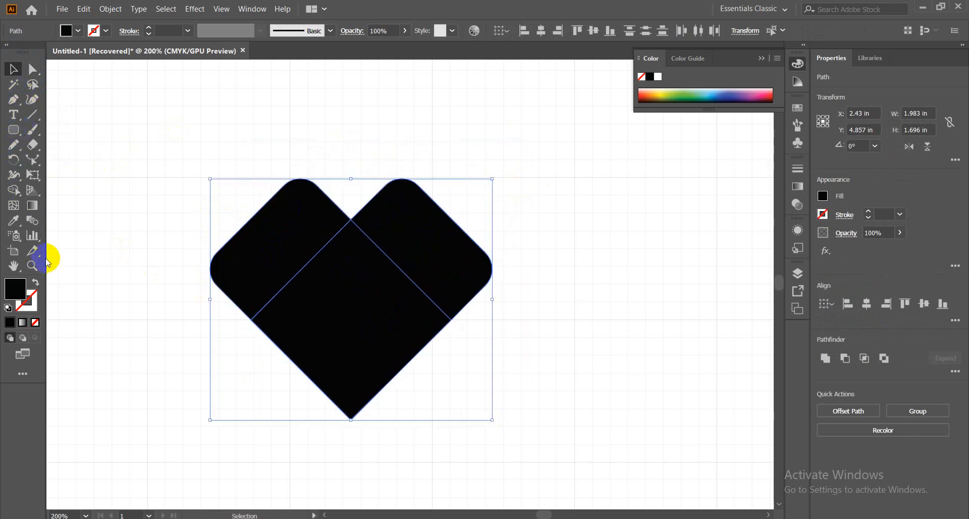
left_click(13, 191)
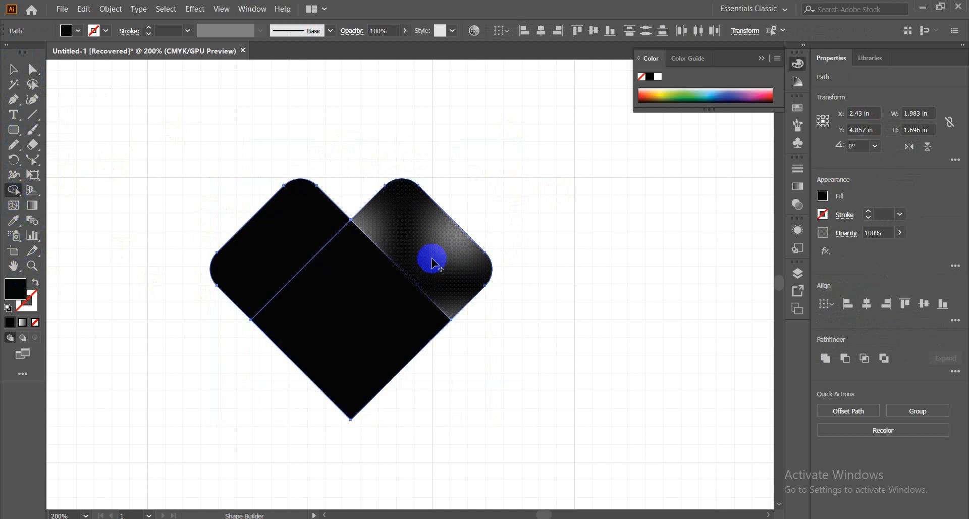
mouse_move(431, 260)
left_mouse_down()
mouse_move(356, 314)
mouse_move(286, 256)
left_mouse_up()
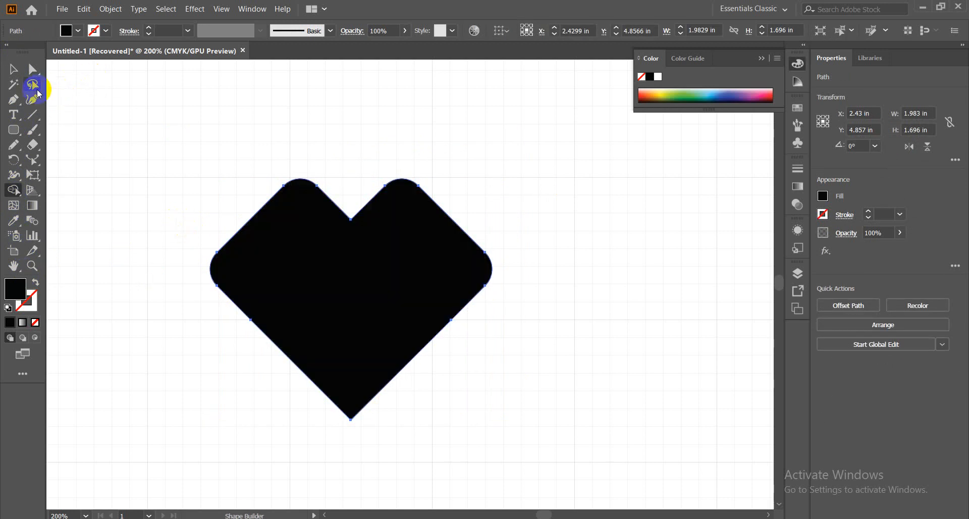
Step: Try bulging the heart's straight upper-left edge outward with the Curvature tool, and undo the bend
left_click(252, 221)
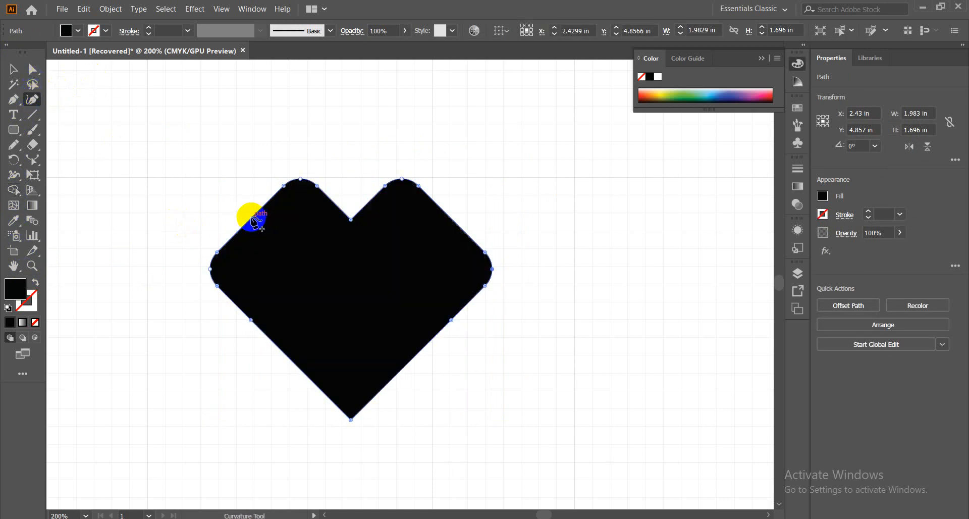
left_click_drag(252, 221, 228, 203)
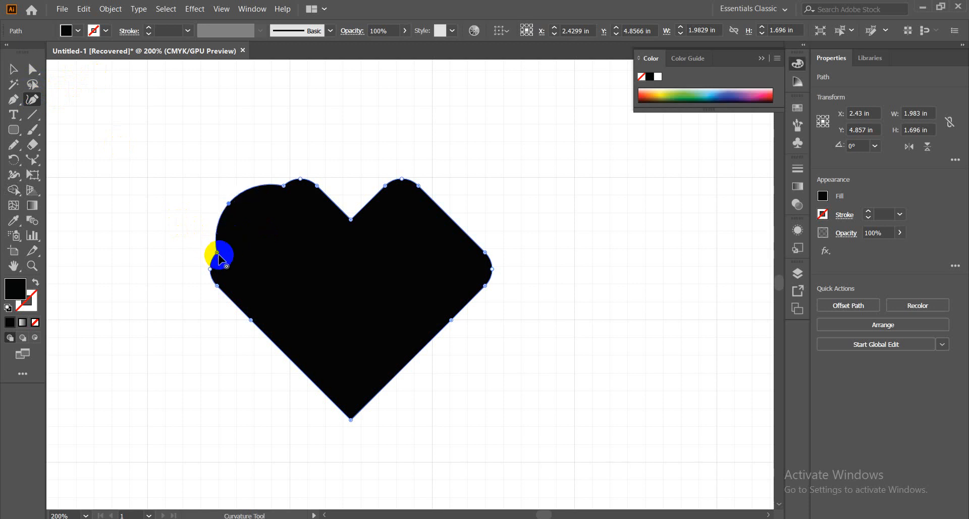
left_click(286, 188)
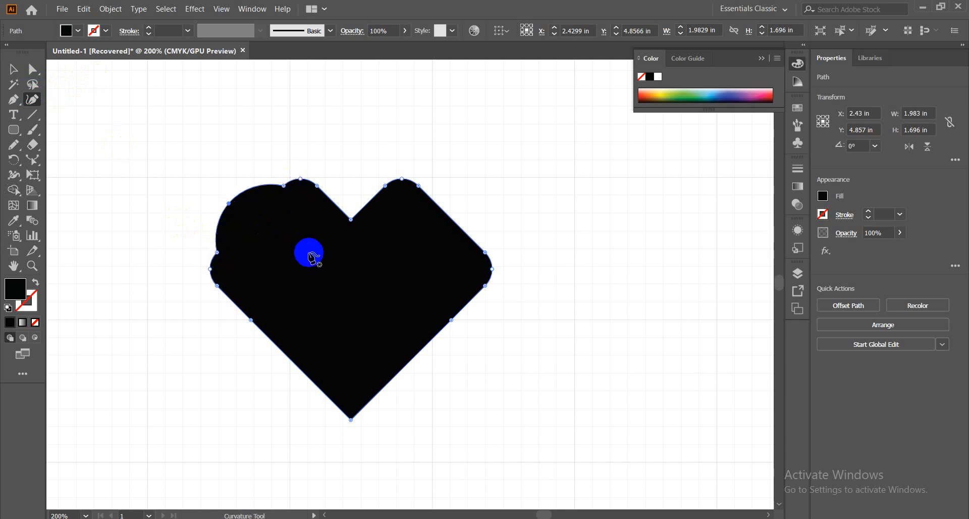
key("ctrl+z")
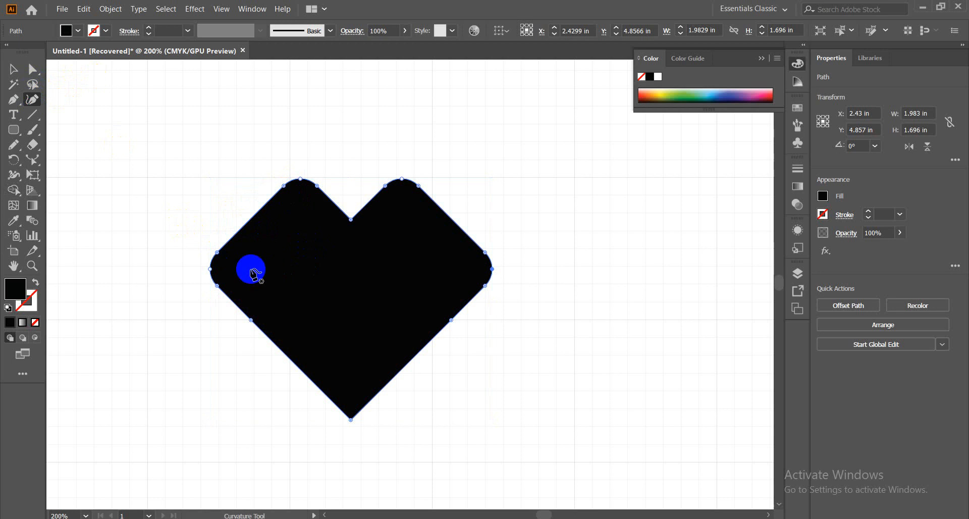
Step: Try pulling the curve points at the heart's left corner outward one at a time with the Curvature tool, undoing each pull
left_click(210, 269)
left_click(33, 71)
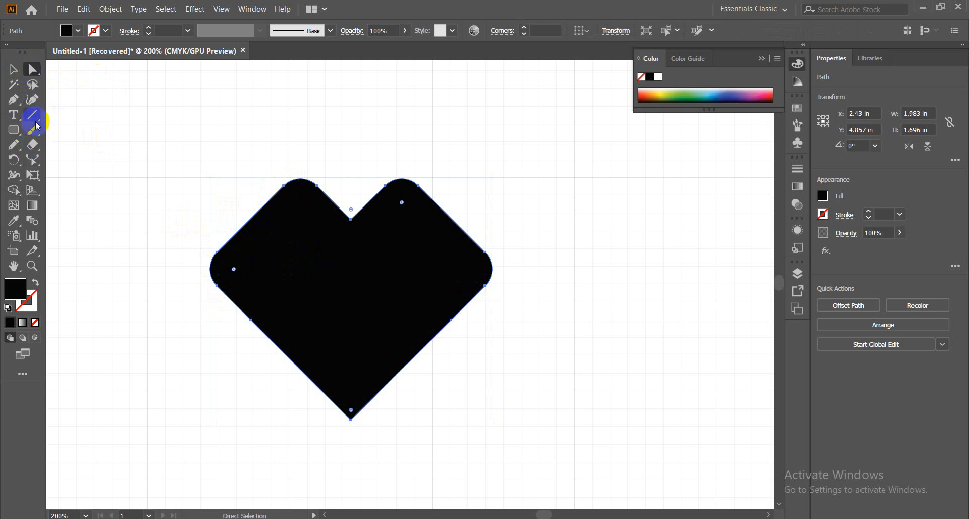
left_click(33, 102)
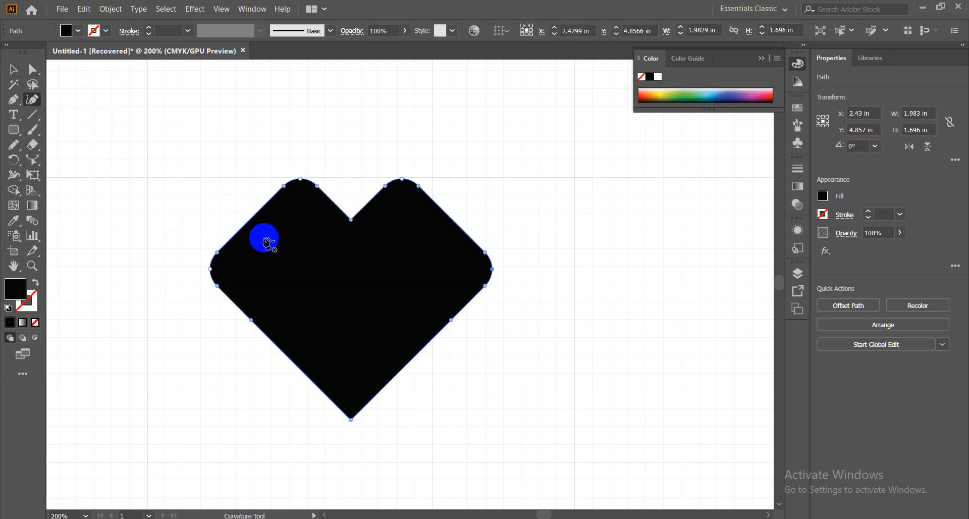
left_click_drag(217, 253, 152, 242)
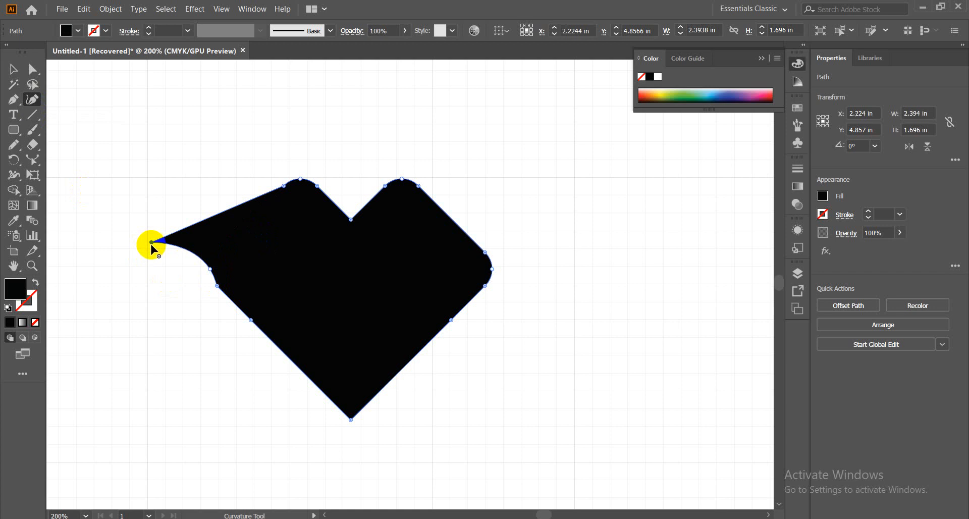
key("ctrl+z")
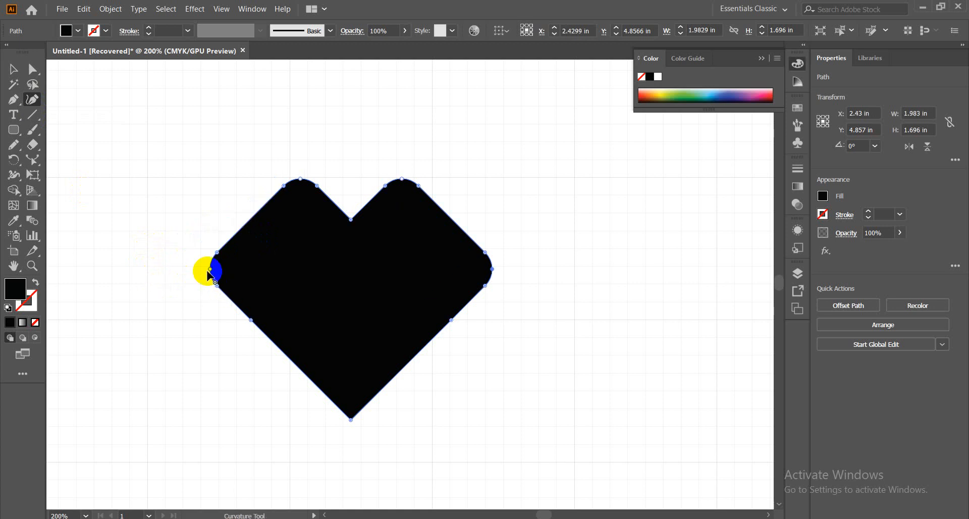
left_click_drag(210, 270, 165, 292)
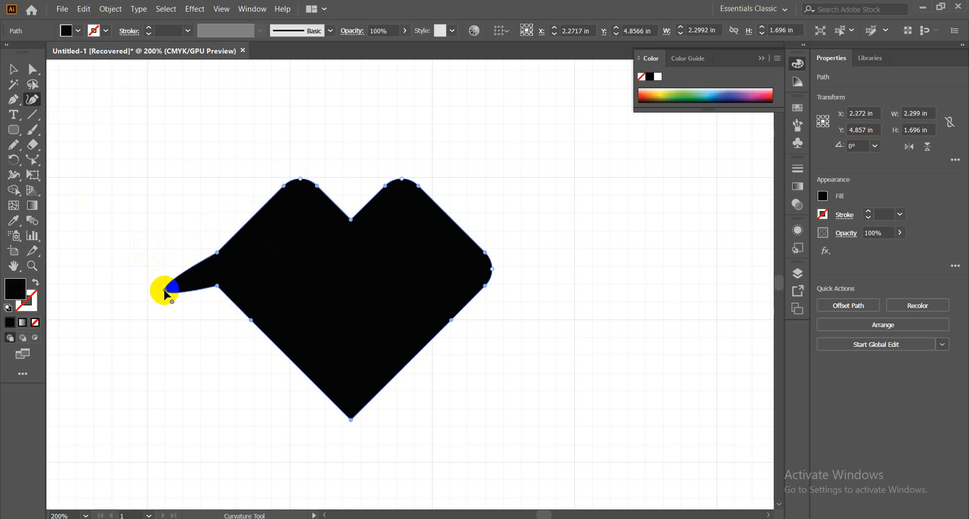
key("ctrl+z")
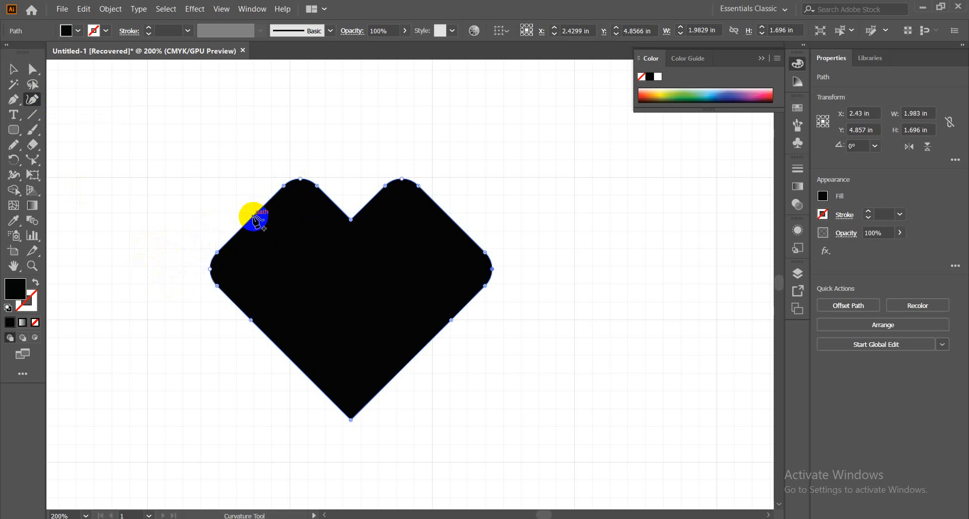
Step: Try bulging both upper outer edges of the heart with the Curvature tool, and undo everything back to the single upright rounded rectangle
left_click_drag(254, 220, 215, 186)
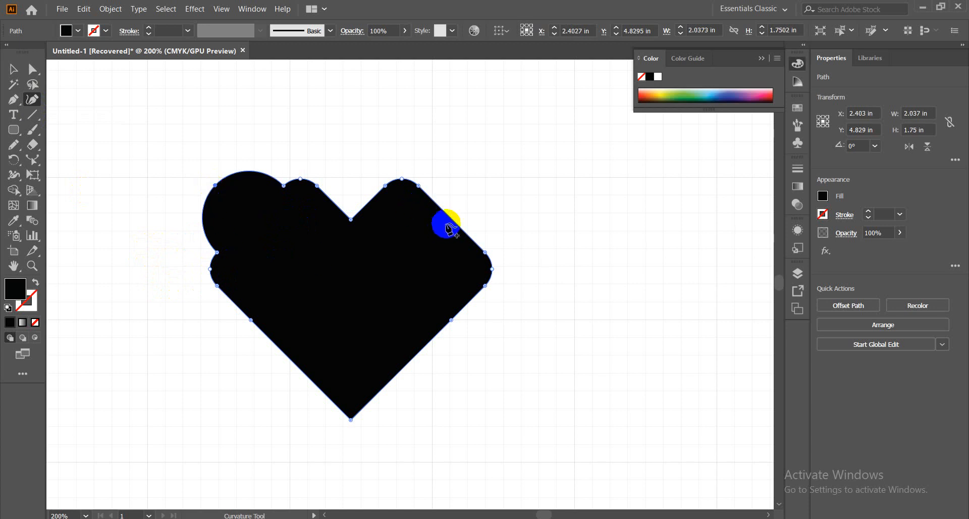
left_click_drag(456, 222, 504, 195)
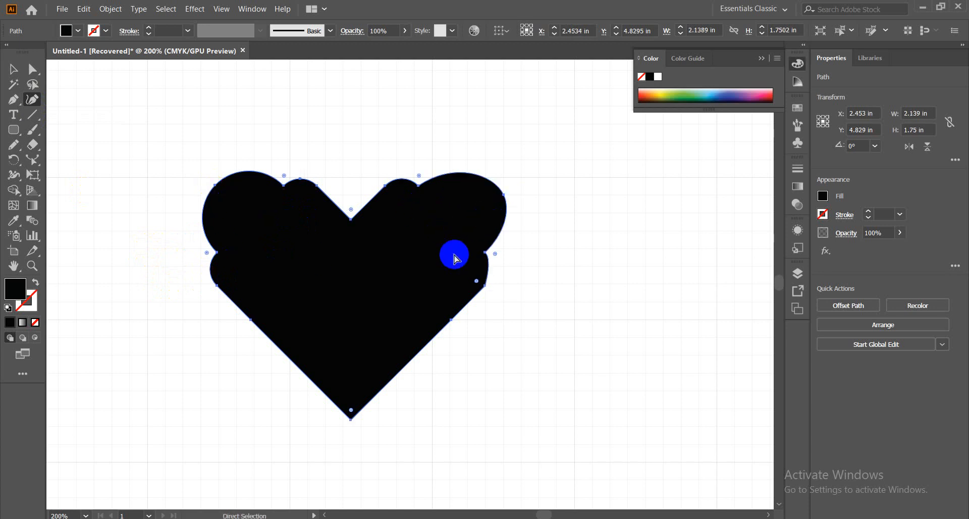
key("ctrl+z")
key("ctrl+z")
key("ctrl+z")
key("ctrl+z")
key("ctrl+z")
key("ctrl+z")
key("ctrl+z")
key("ctrl+z")
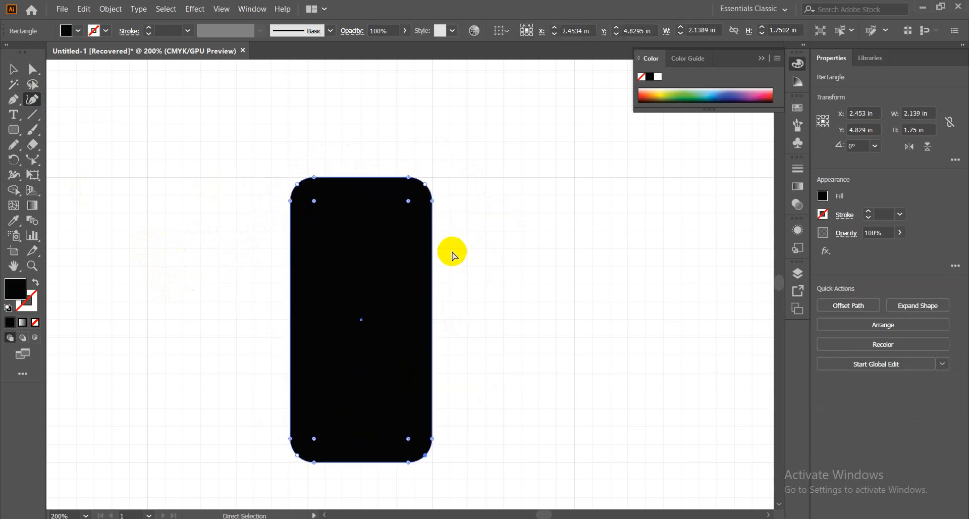
Step: Select the upright rounded rectangle and delete it from the artboard
left_click(13, 69)
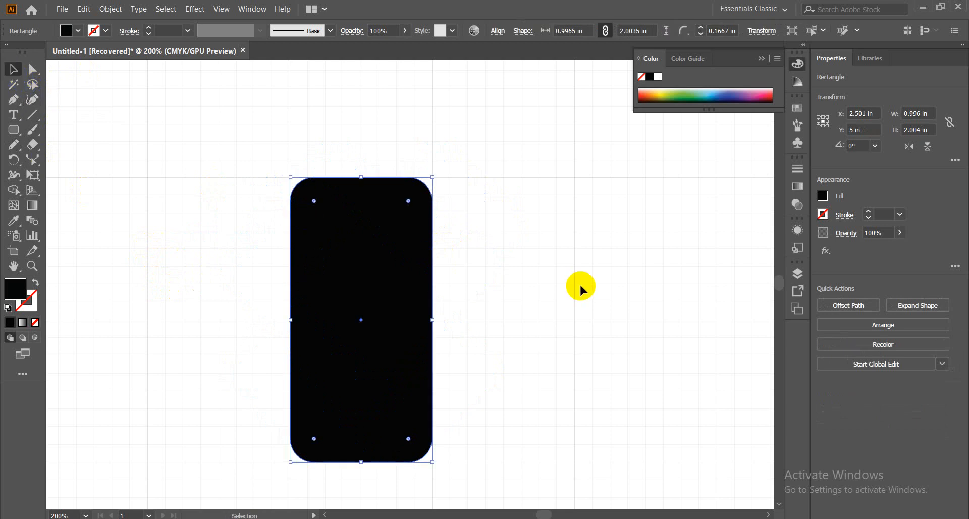
left_click(487, 254)
left_click_drag(487, 254, 261, 343)
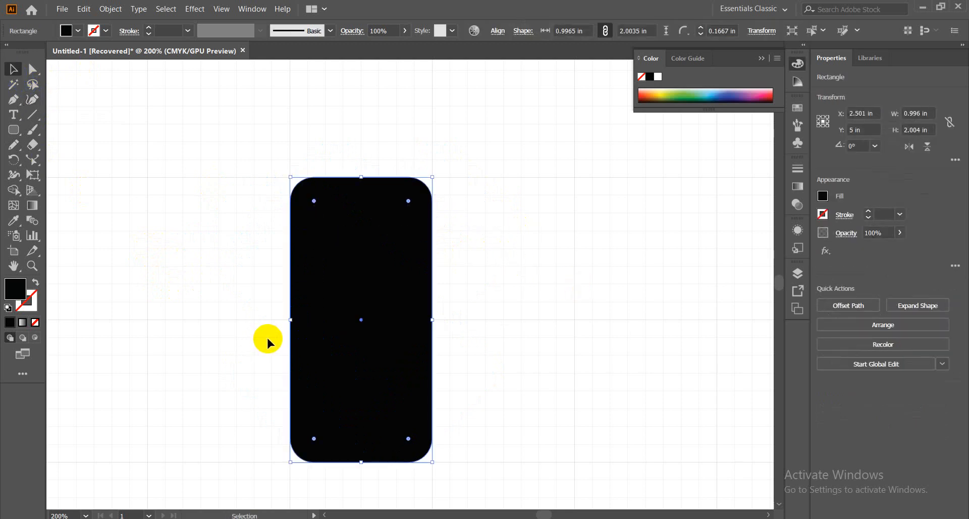
key("Delete")
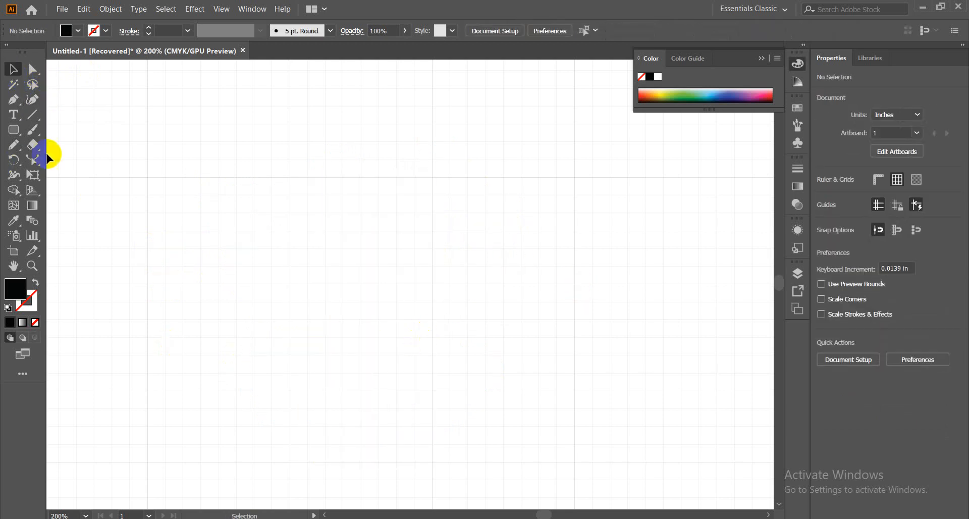
Step: Draw a new upright rounded rectangle 1 in wide and 2 in high on the empty artboard
left_click(14, 131)
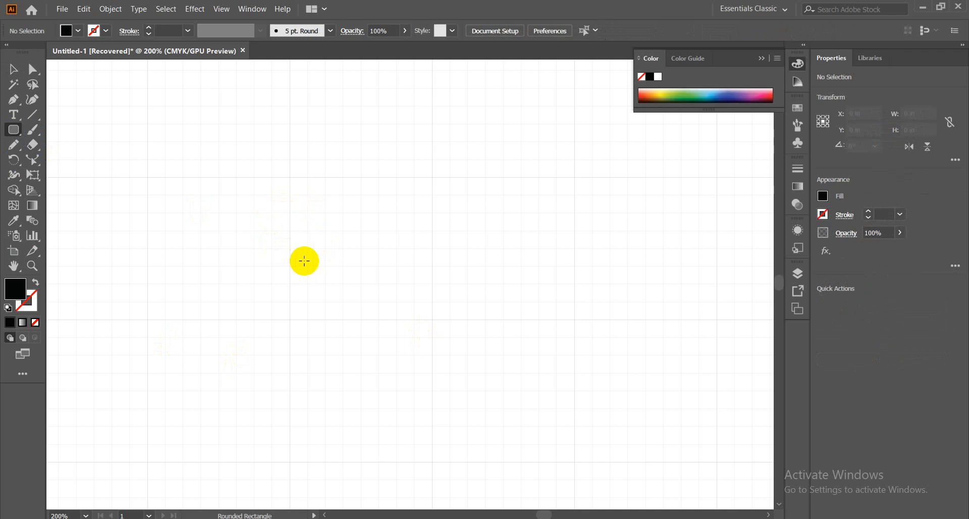
left_click_drag(290, 178, 432, 348)
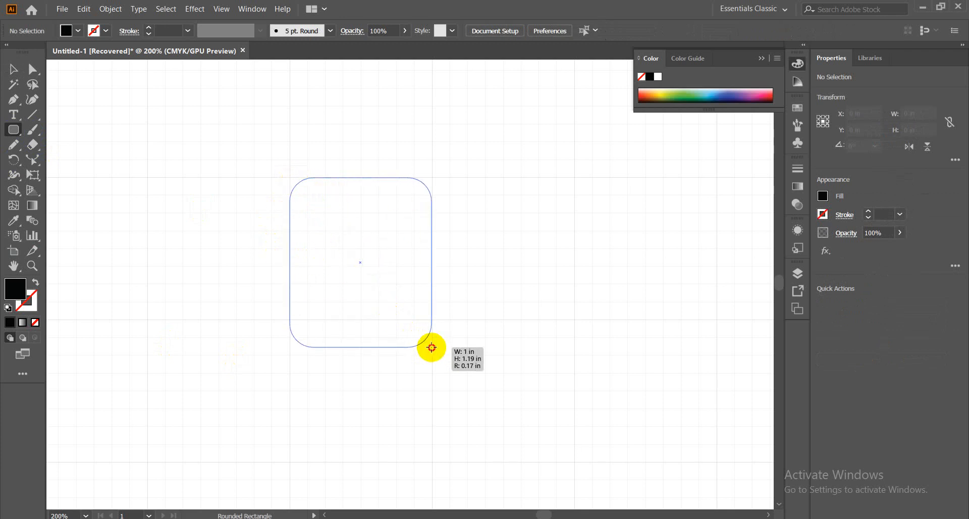
left_click_drag(432, 347, 432, 462)
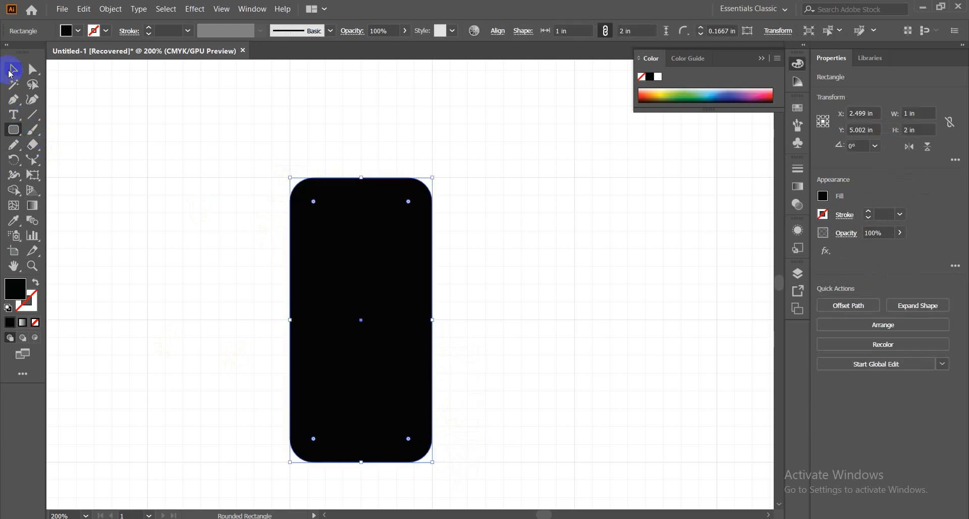
Step: Rotate the new rounded rectangle to 315°
left_click(11, 71)
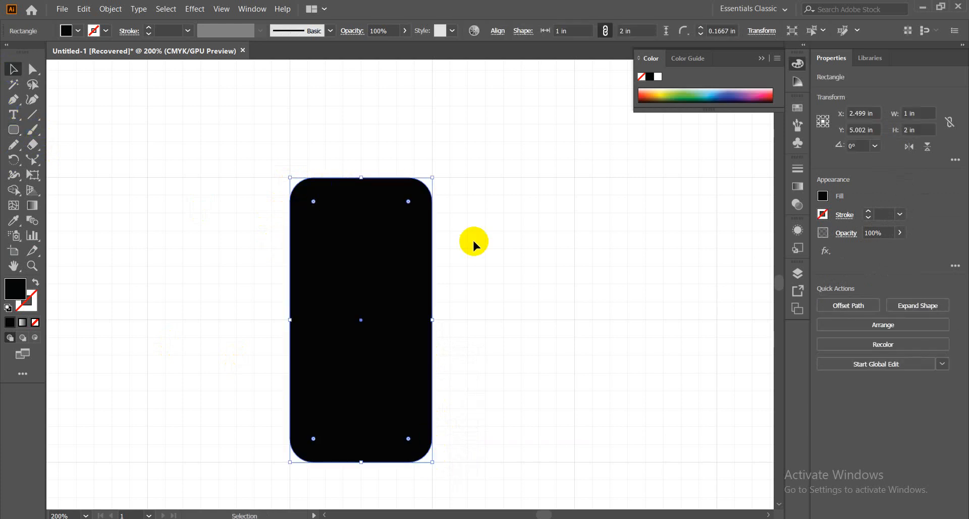
left_click(861, 144)
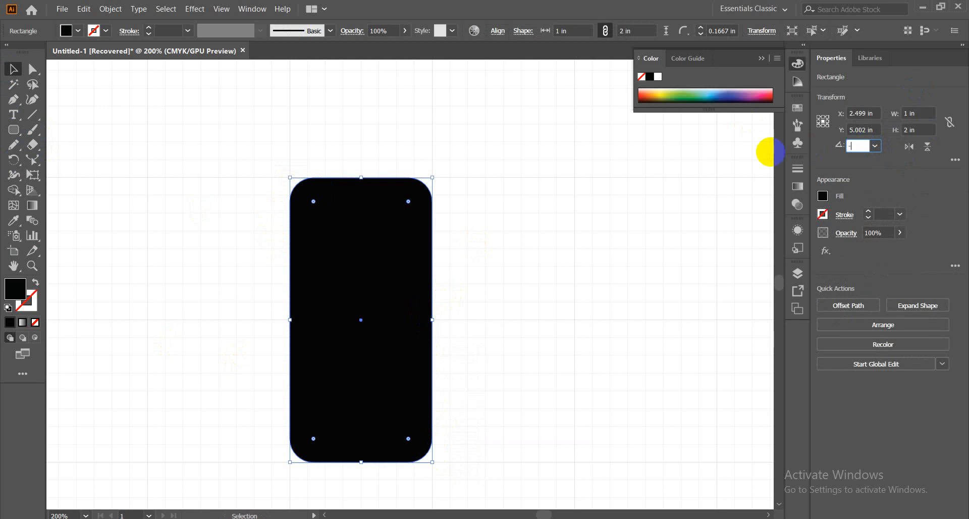
key("Return")
left_click(688, 48)
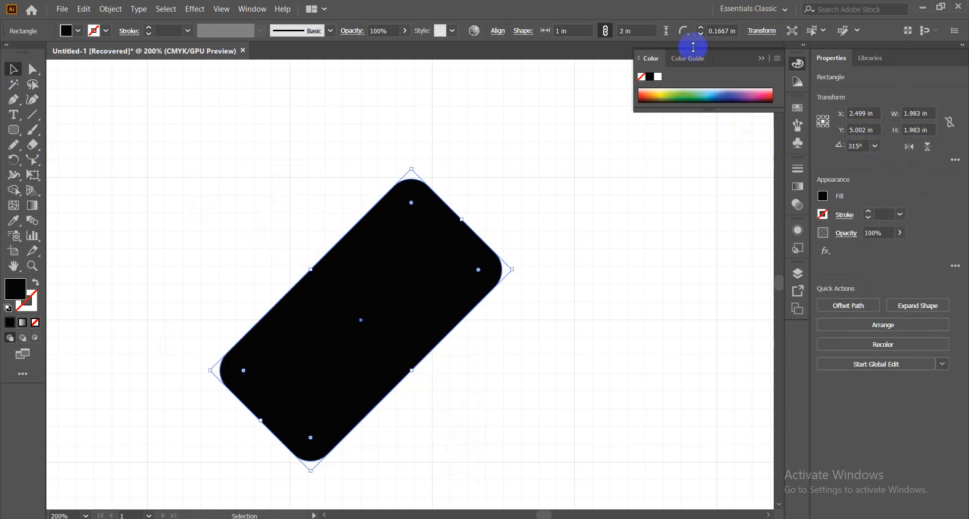
Step: Duplicate the tilted rounded rectangle in place and set the copy's rotation to 45° so the two cross
left_click(24, 71)
left_click(277, 260)
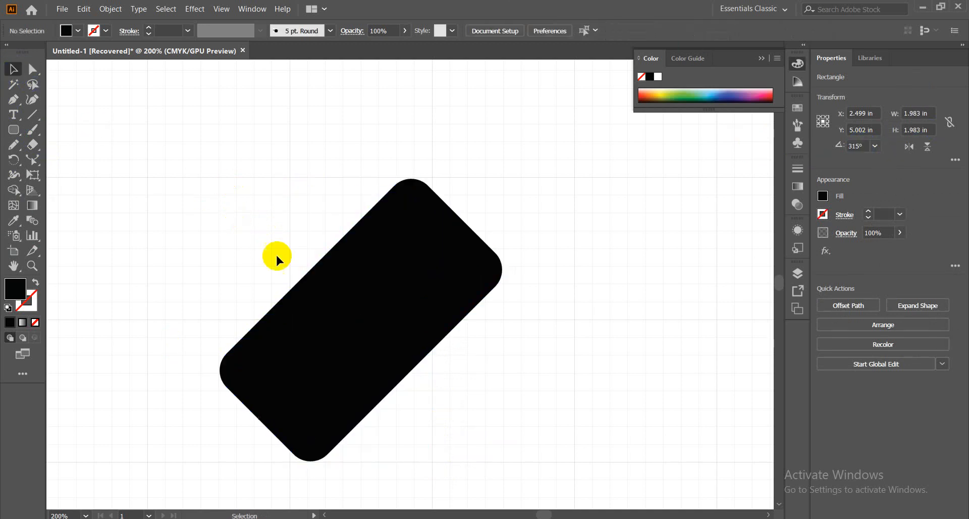
left_click(401, 320)
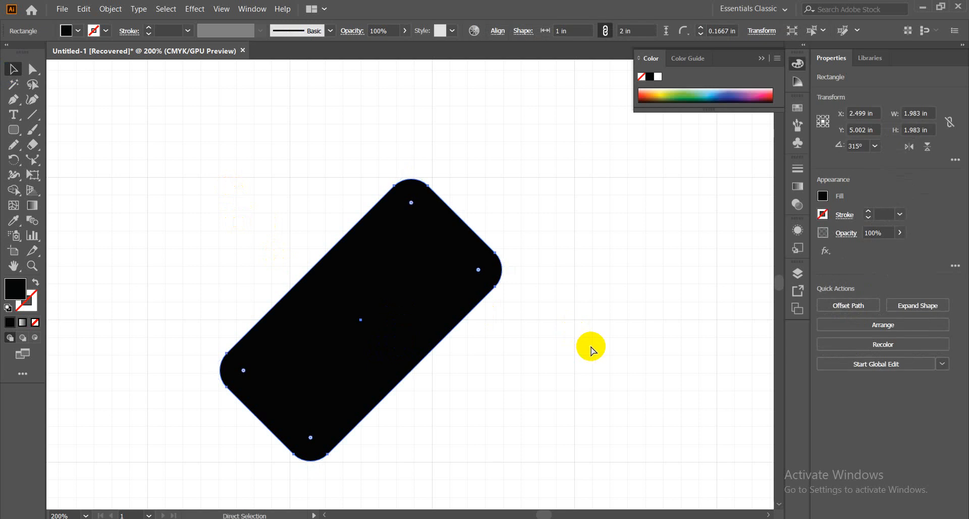
key("v")
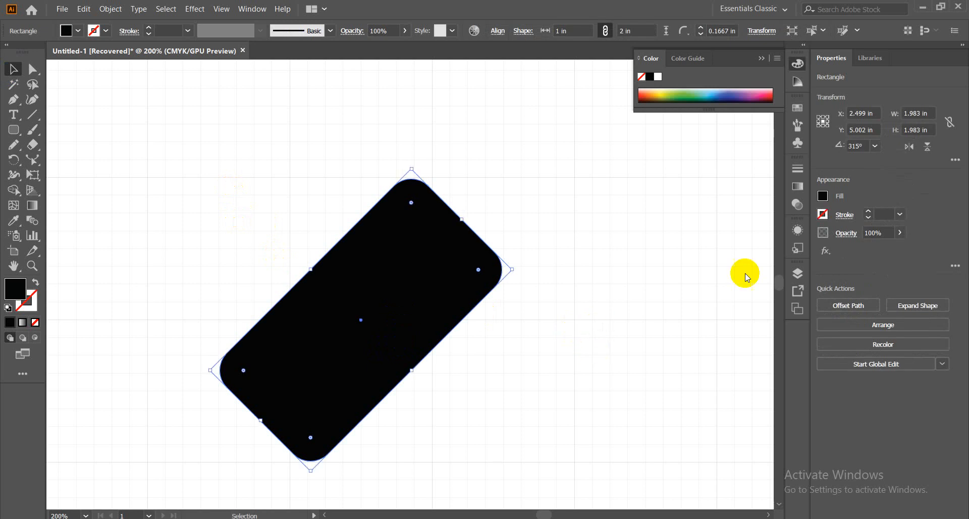
left_click(865, 146)
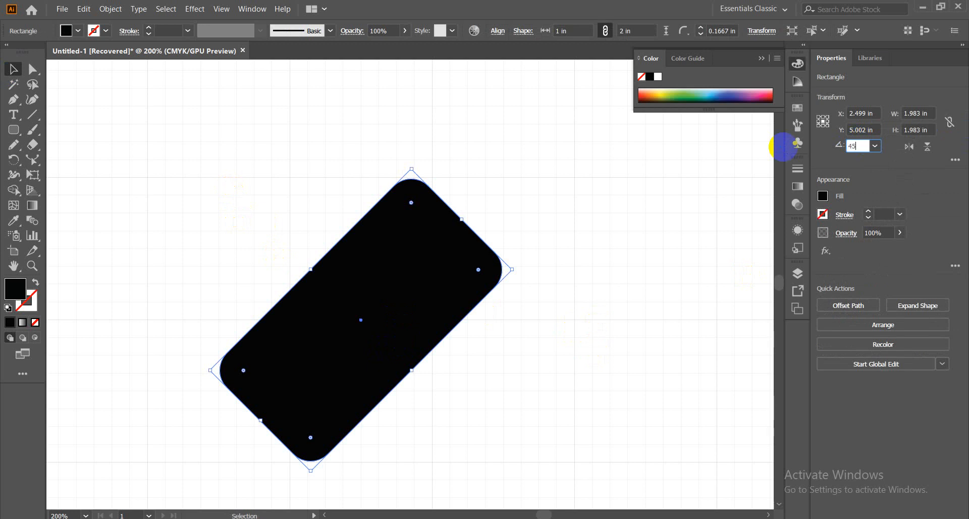
key("Return")
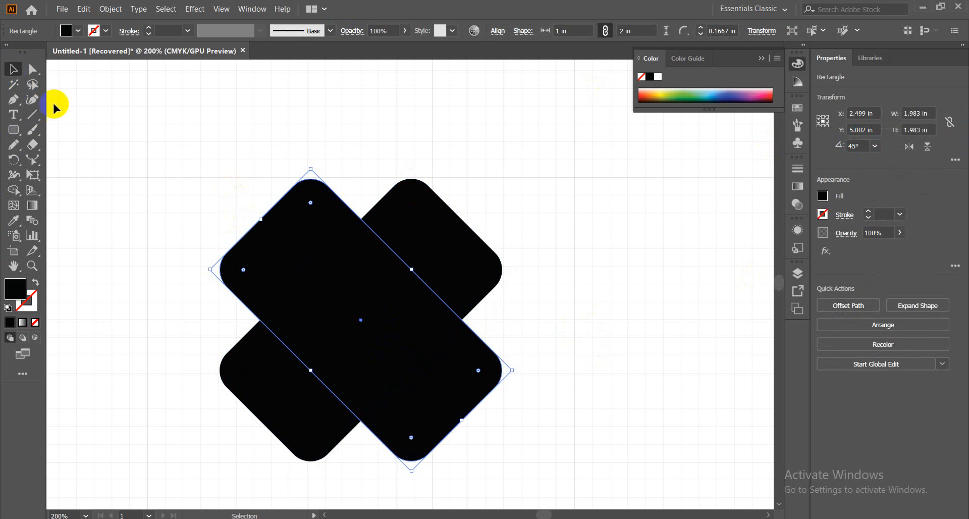
Step: Arrange the crossed rectangles into a V, the 45° one at X 2.364 in and the 315° one at X 3.07 in, both at Y 4.53 in
left_click_drag(441, 351, 344, 353)
left_click(497, 344)
left_click_drag(237, 474, 410, 363)
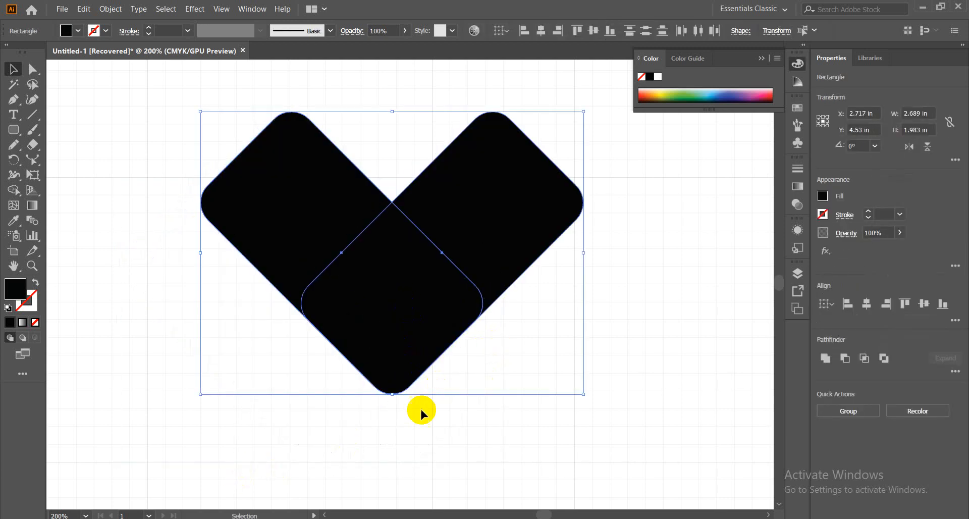
Step: Examine how the two rounded rectangles overlap by selecting each one in turn
left_click(509, 220)
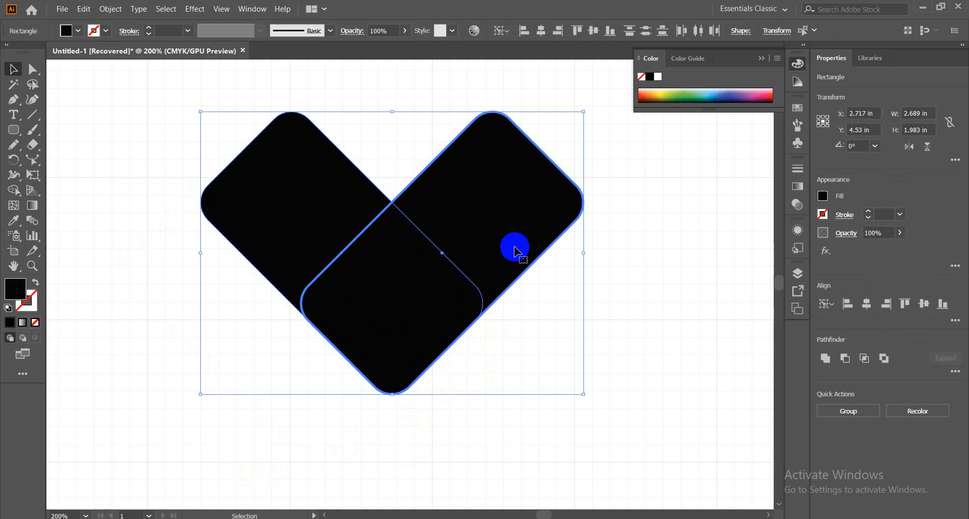
left_click(437, 431)
left_click(506, 209)
left_click(487, 151)
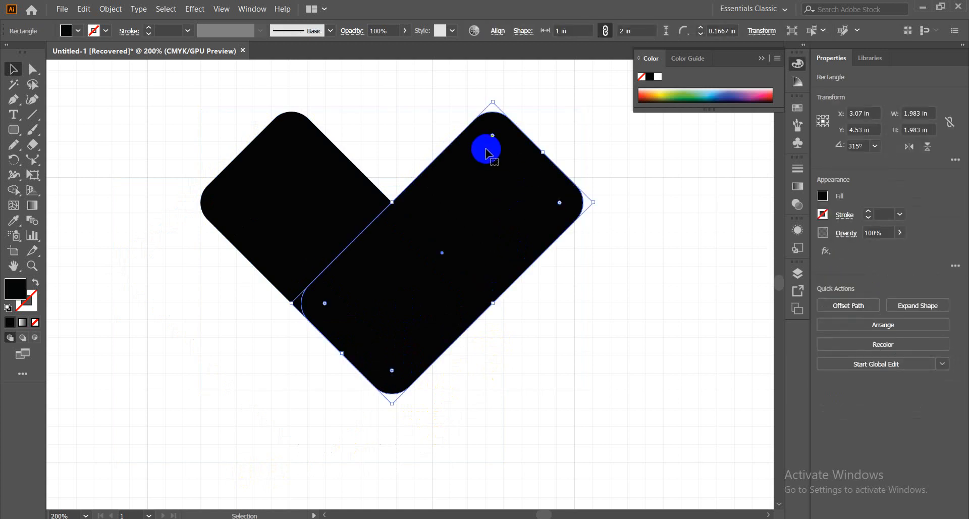
left_click(462, 371)
left_click(268, 203)
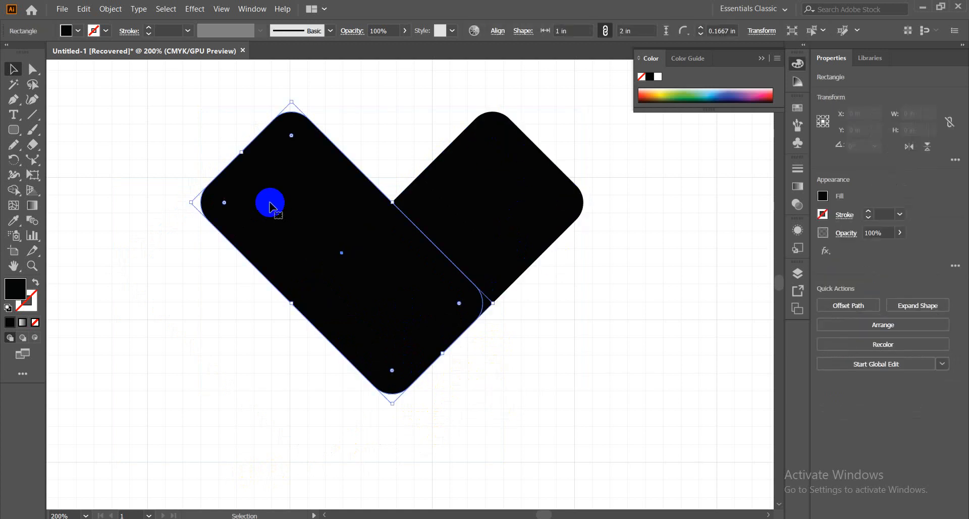
left_click(600, 349)
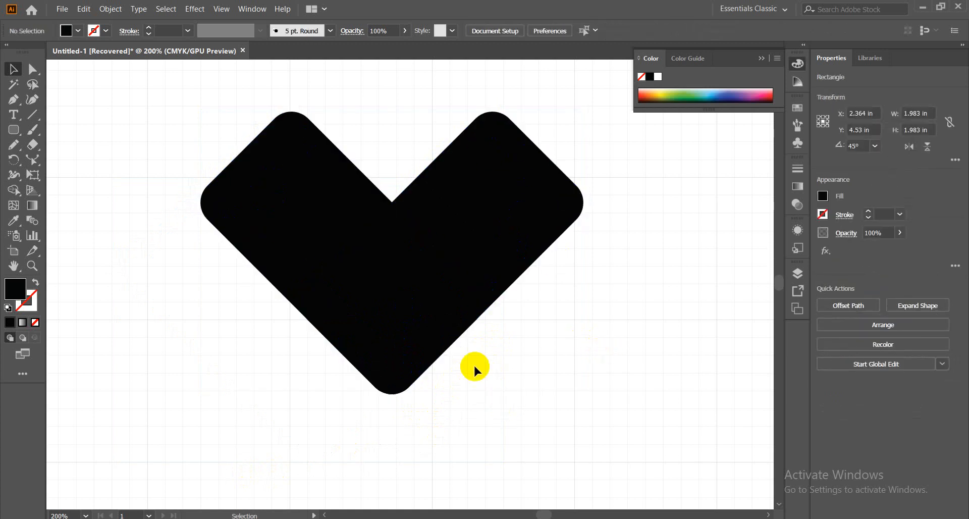
Step: Select both overlapping rectangles and merge them into one heart shape with the Shape Builder
left_click_drag(318, 414, 499, 249)
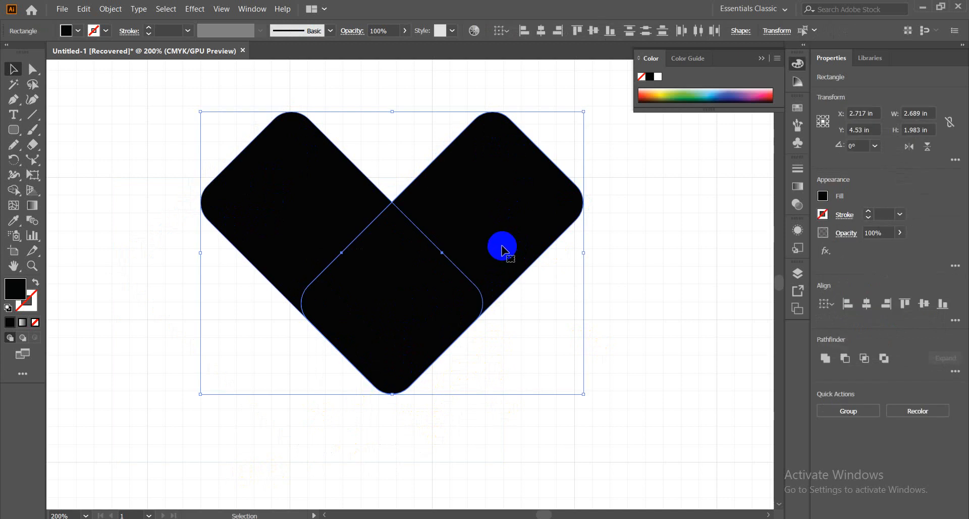
left_click(14, 189)
mouse_move(485, 240)
left_mouse_down()
mouse_move(465, 266)
mouse_move(384, 312)
mouse_move(280, 217)
left_mouse_up()
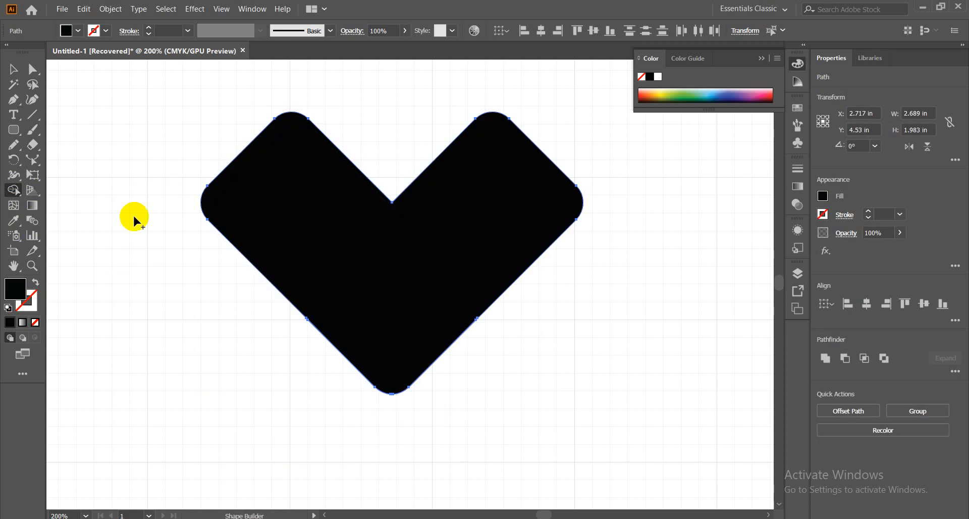
left_click(14, 70)
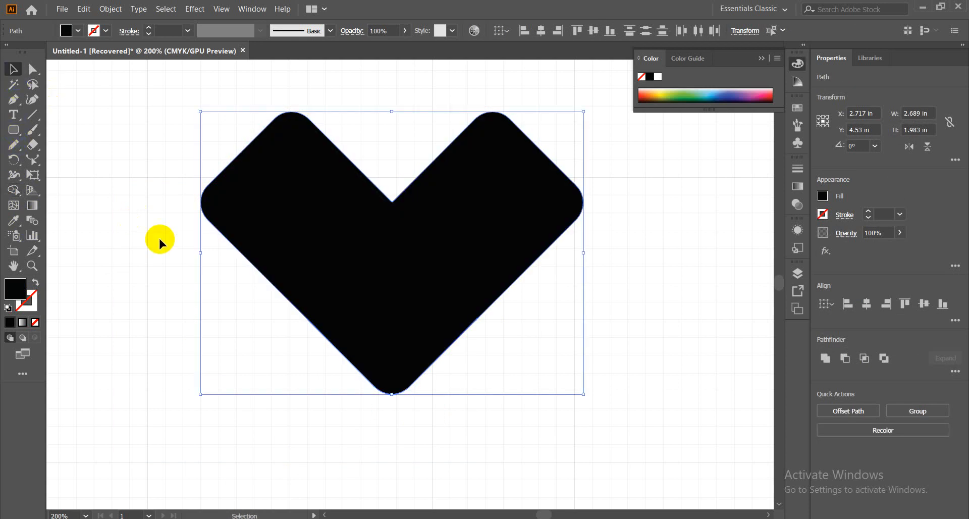
Step: Undo the Shape Builder merge of the two crossed rectangles
left_click(197, 319)
left_click(339, 253)
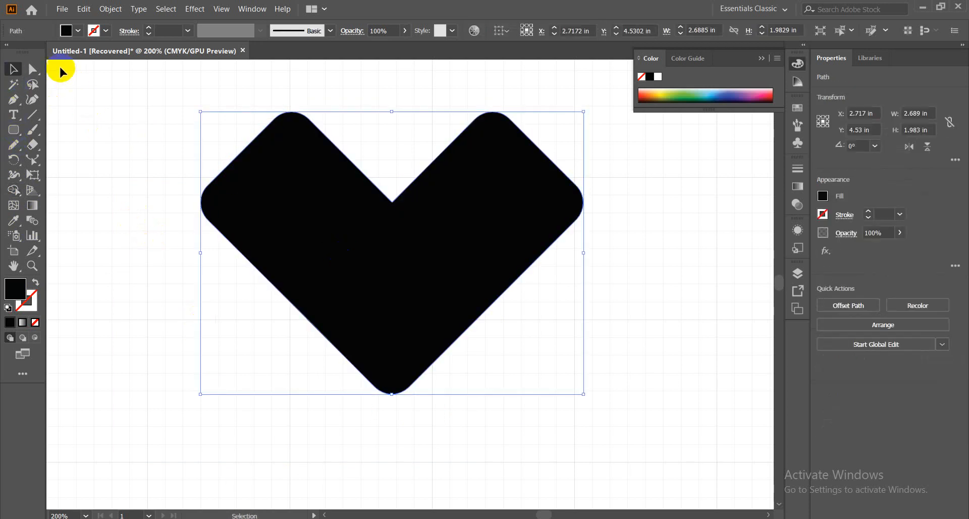
left_click(32, 68)
left_click(538, 214)
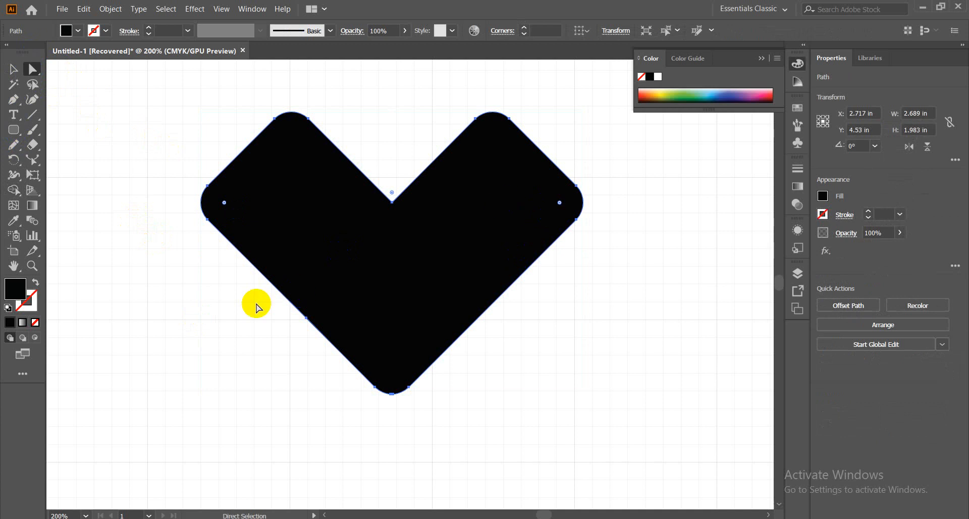
left_click(14, 70)
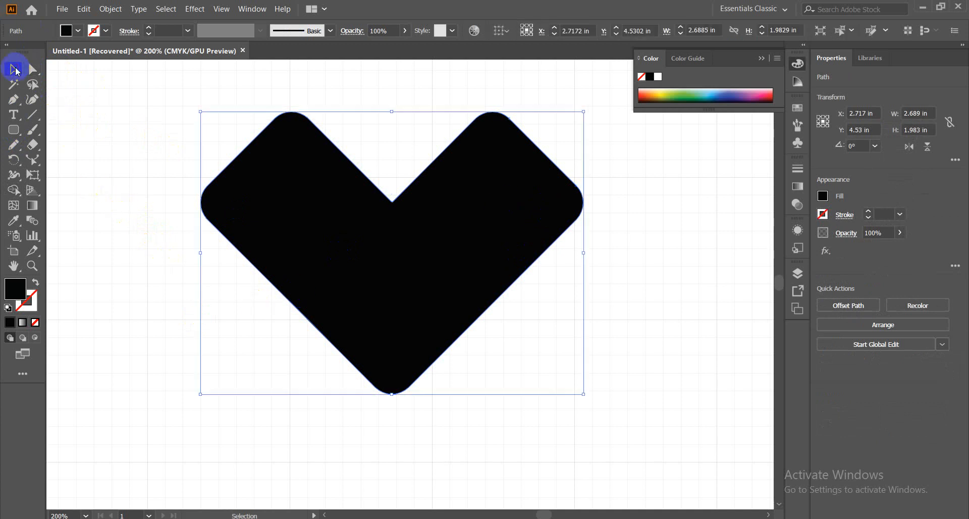
key("ctrl+z")
key("ctrl+z")
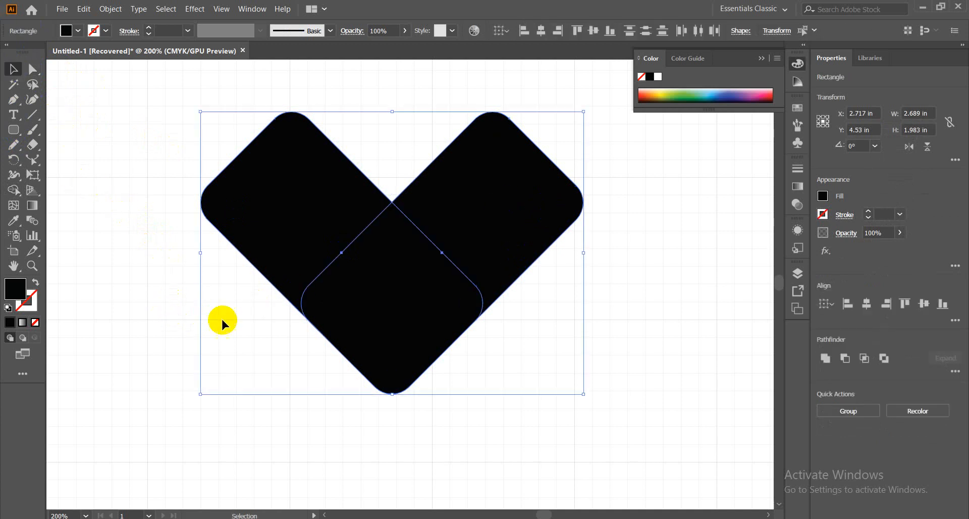
Step: Round the two upper-end corners of each crossed rectangle to 0.5 in with the Direct Selection tool
left_click(159, 343)
left_click(286, 173)
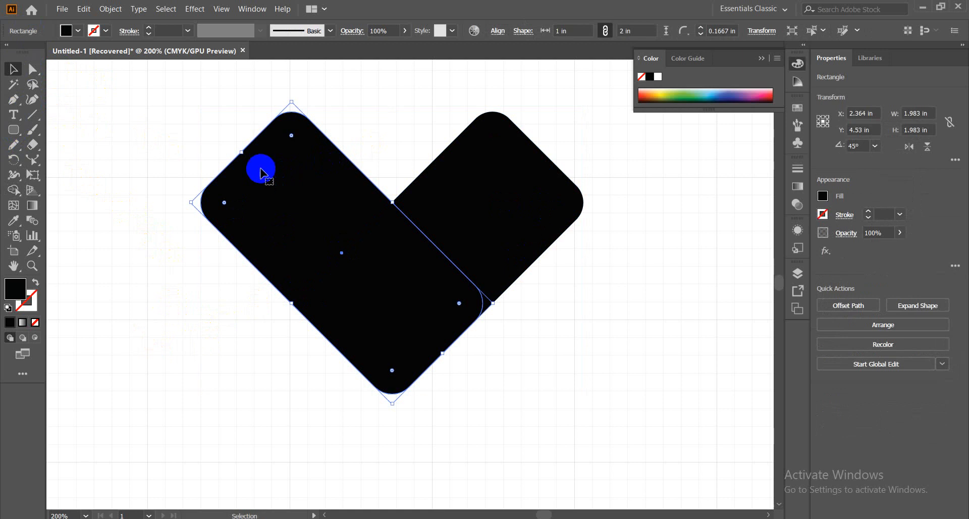
left_click(522, 157)
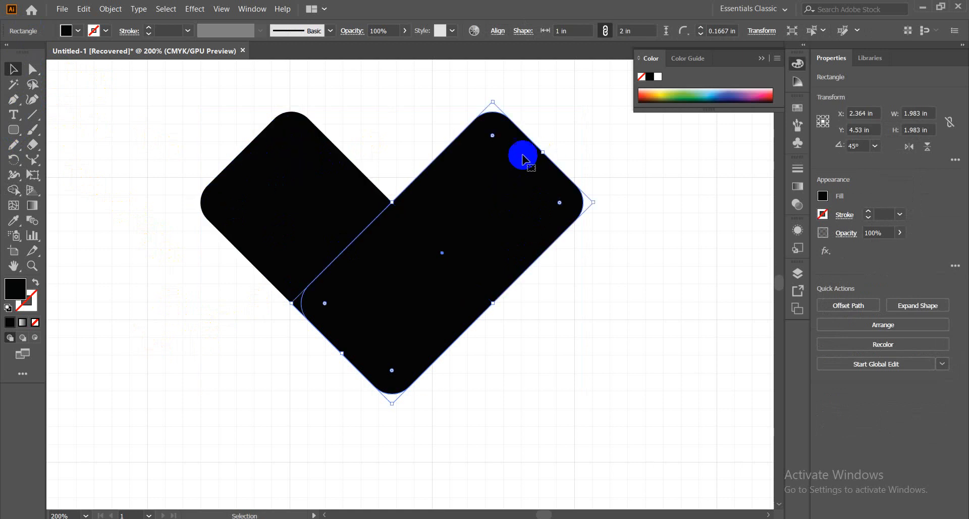
left_click(266, 201)
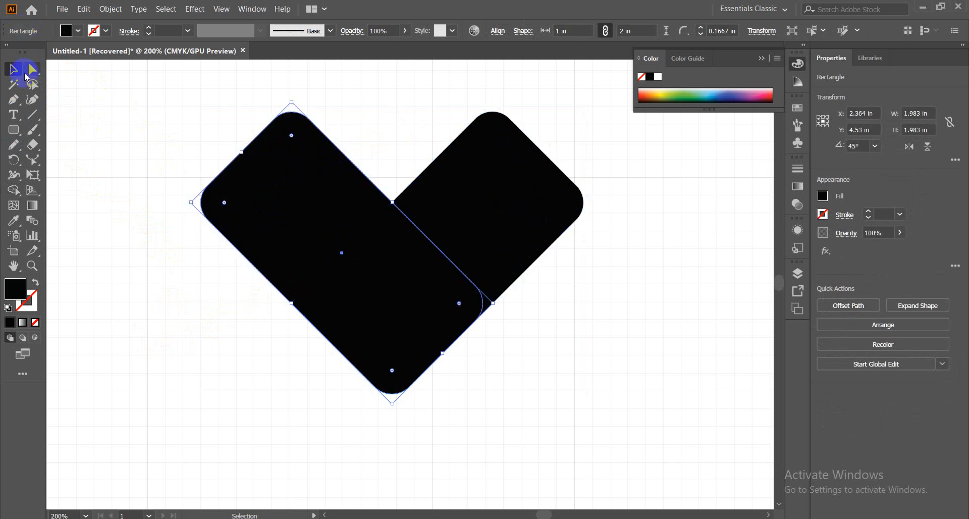
left_click(32, 72)
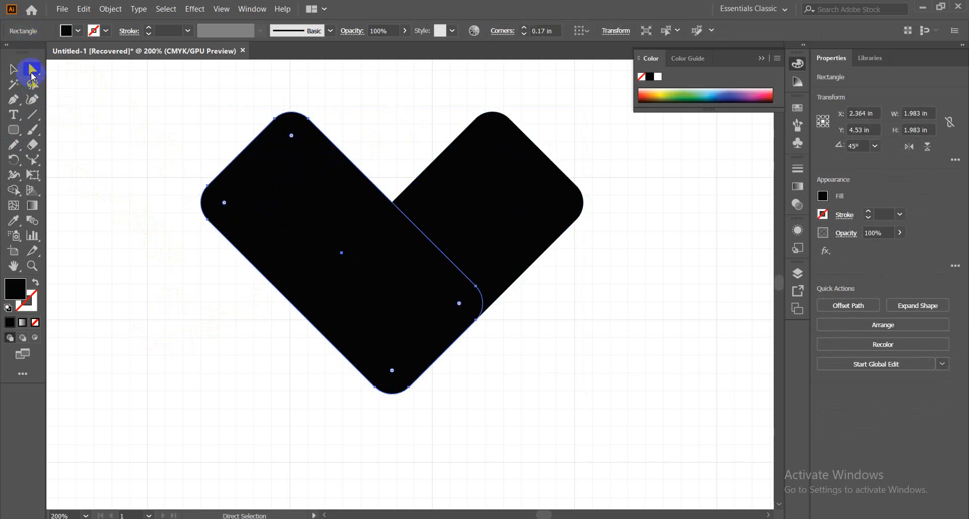
left_click(224, 203)
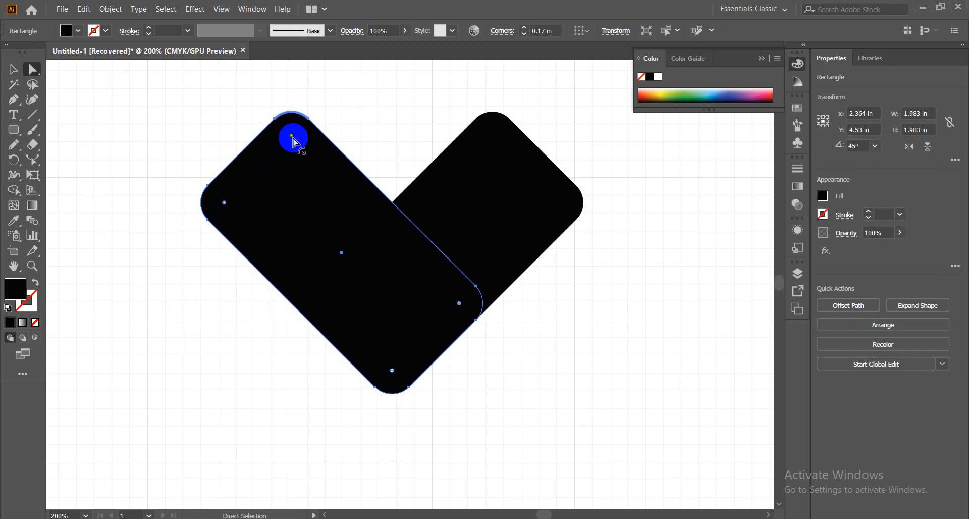
left_click_drag(292, 138, 359, 218)
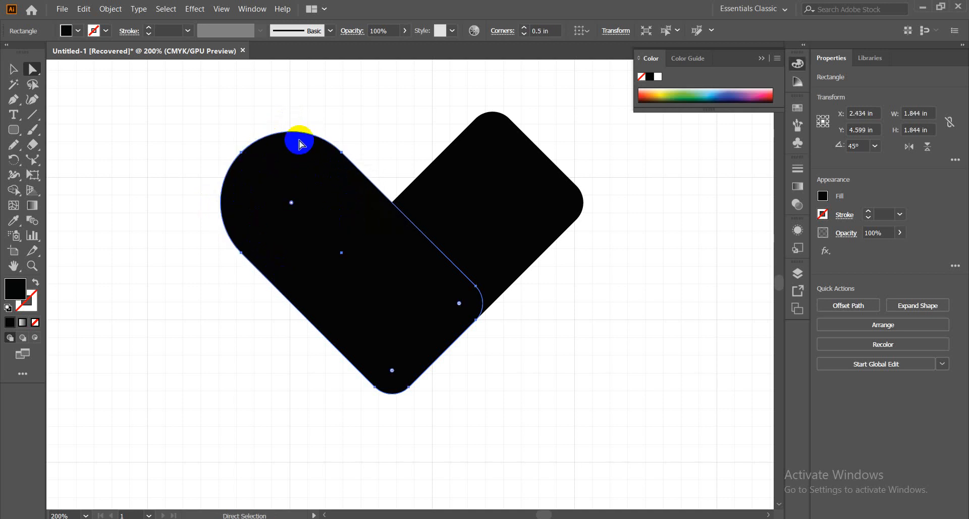
left_click_drag(244, 255, 252, 267)
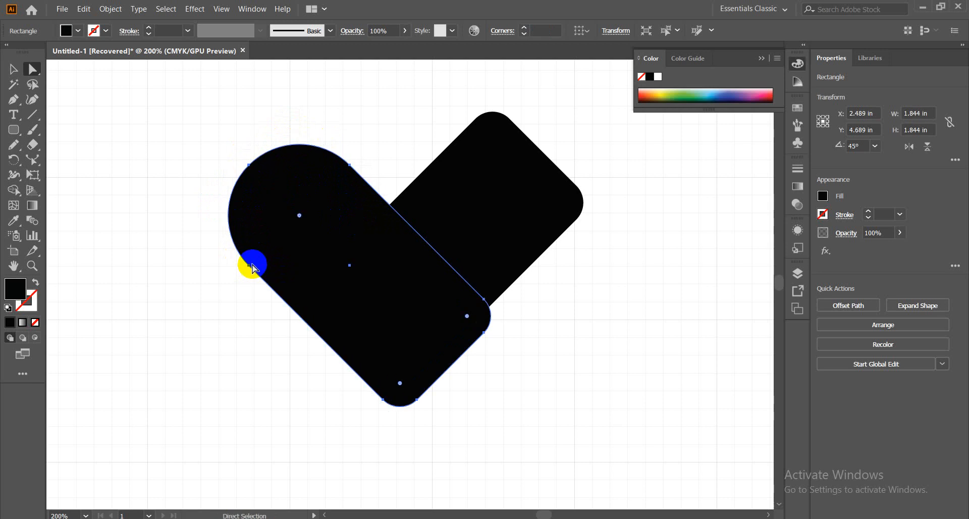
key("ctrl+z")
left_click(504, 185)
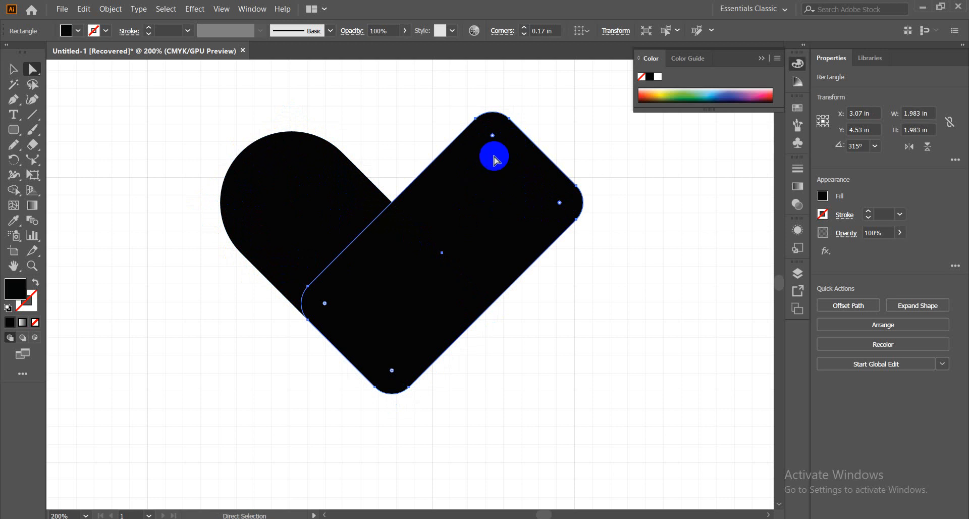
left_click_drag(493, 138, 376, 208)
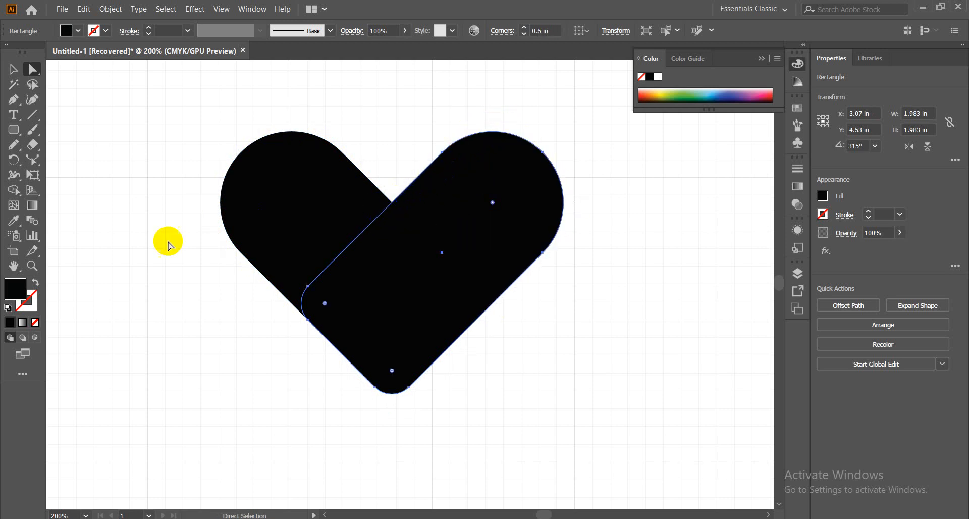
Step: Select both rounded rectangles and merge them into a single heart with the Shape Builder
left_click(11, 69)
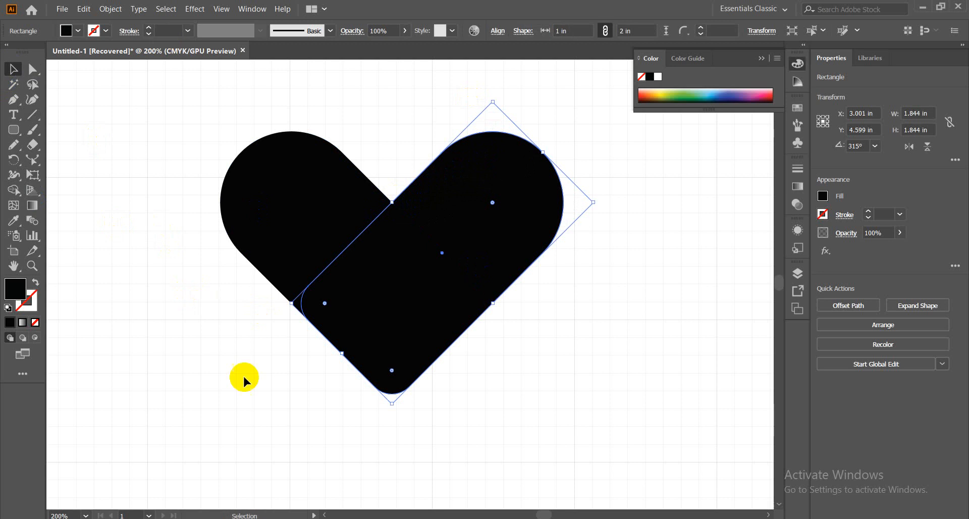
left_click(346, 400)
left_click_drag(347, 404, 437, 279)
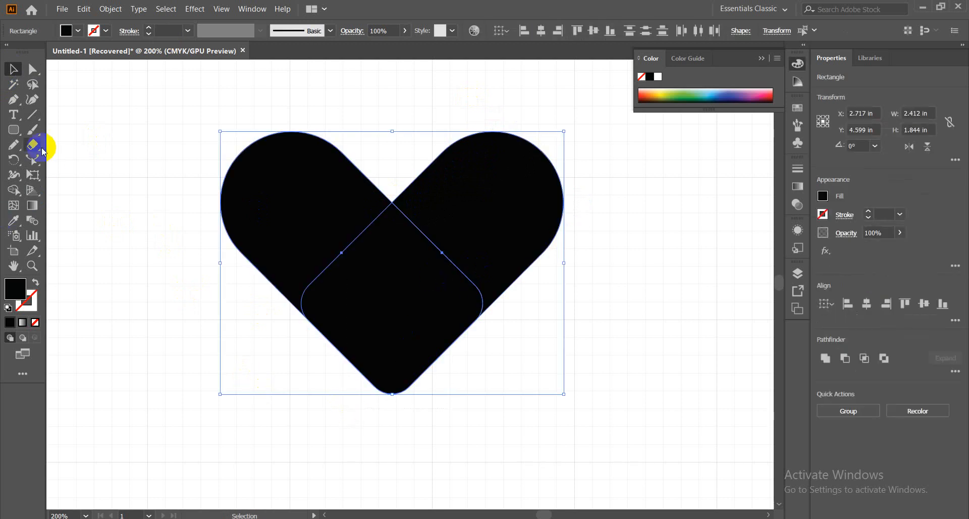
left_click(13, 192)
mouse_move(513, 242)
left_mouse_down()
mouse_move(356, 316)
mouse_move(310, 237)
mouse_move(245, 222)
left_mouse_up()
left_click(15, 70)
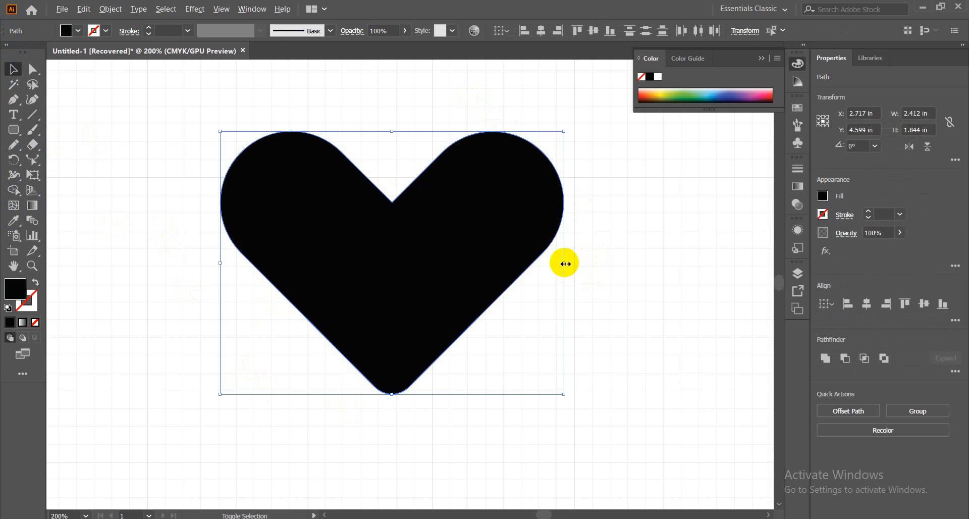
Step: Scale the heart around its centre to about 1.408 by 1.077 in and fill it with red FF0000
left_click_drag(564, 263, 494, 273)
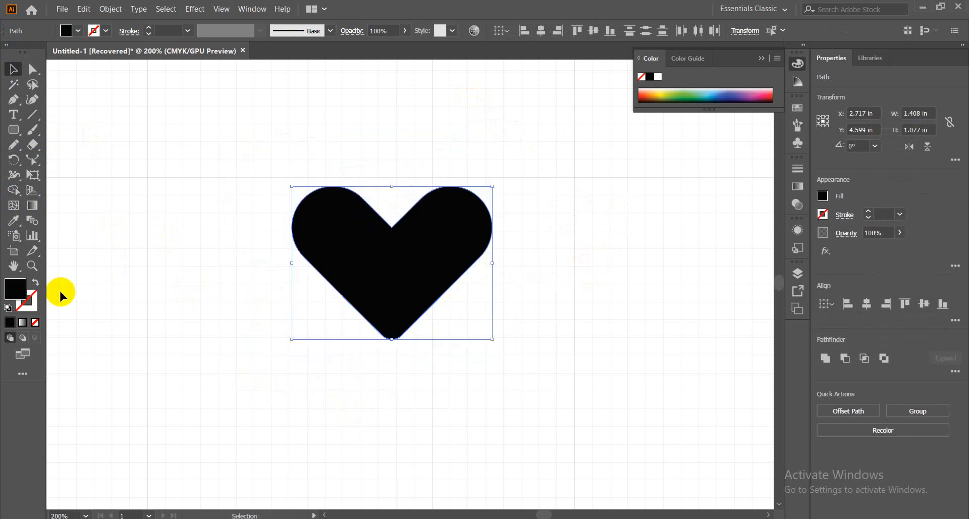
double_click(15, 289)
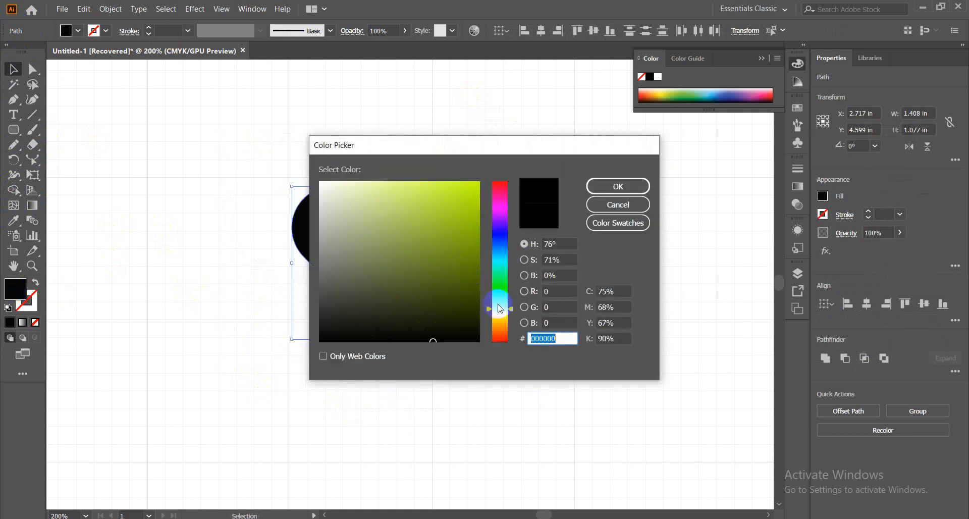
left_click_drag(513, 314, 511, 385)
left_click_drag(465, 199, 548, 183)
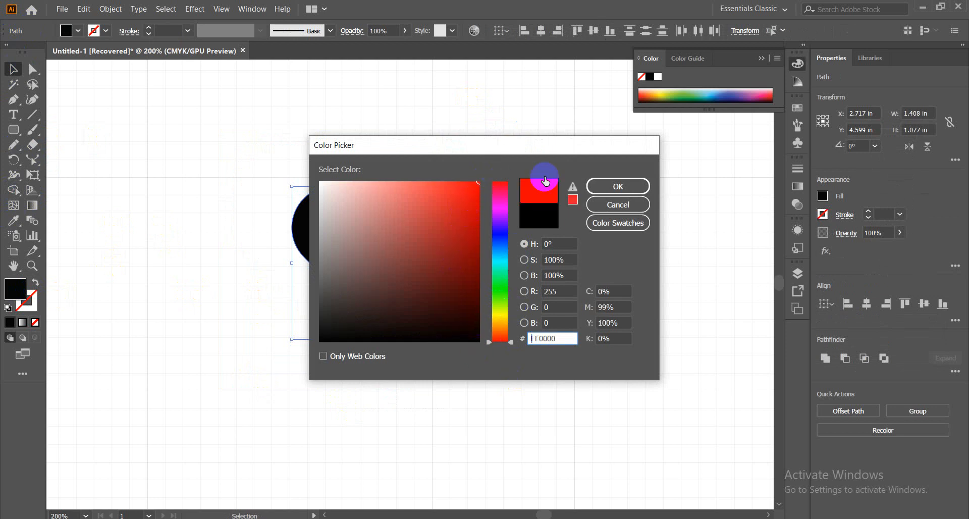
left_click(619, 187)
left_click(396, 394)
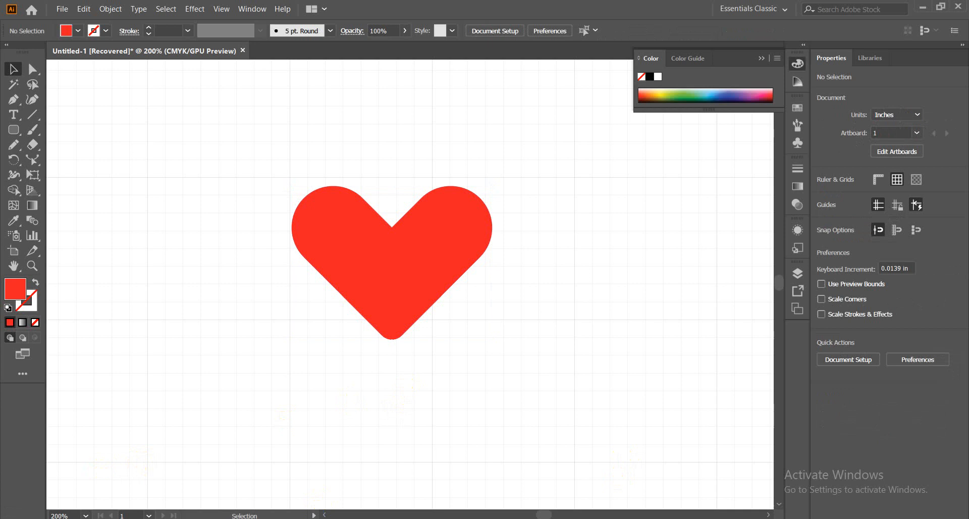
Step: Select the heart, examine the Export As file types by choosing JPEG and PNG in turn, and leave without exporting
key("ctrl+a")
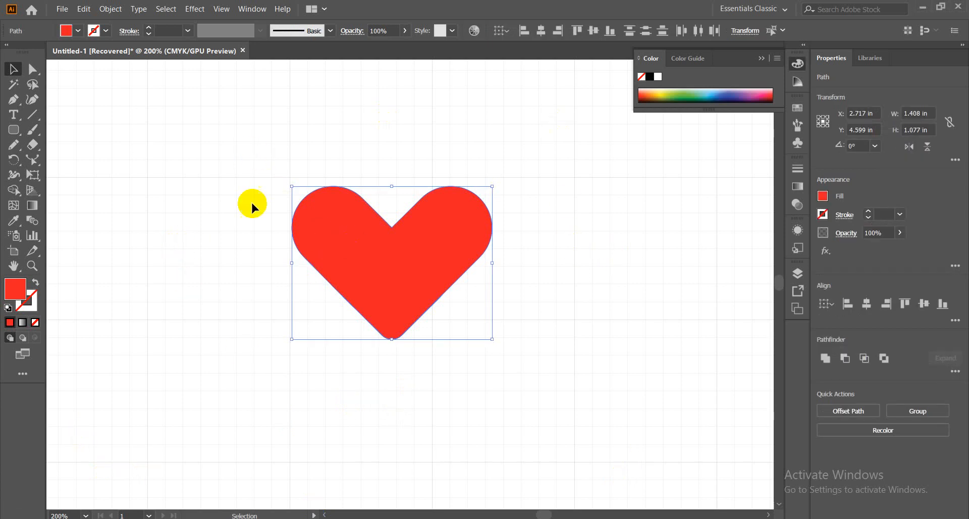
left_click(228, 184)
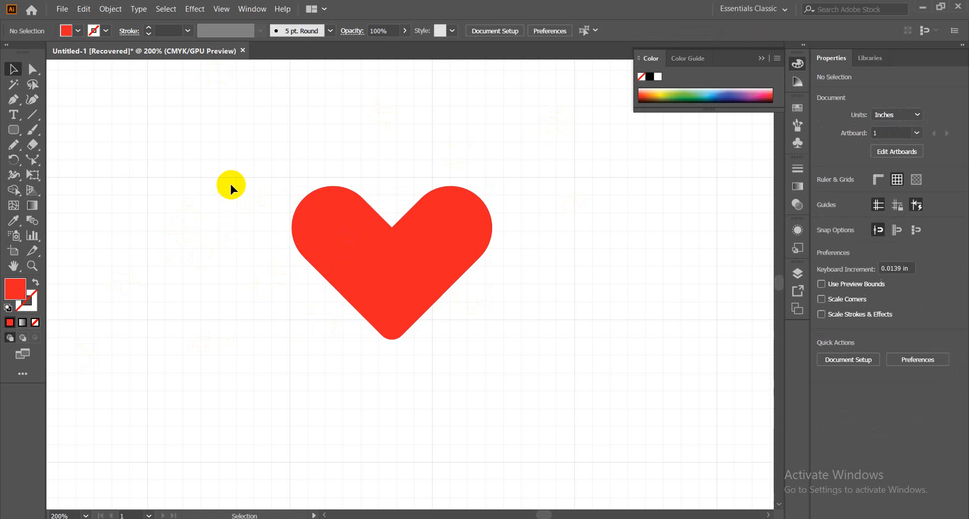
left_click_drag(230, 182, 368, 320)
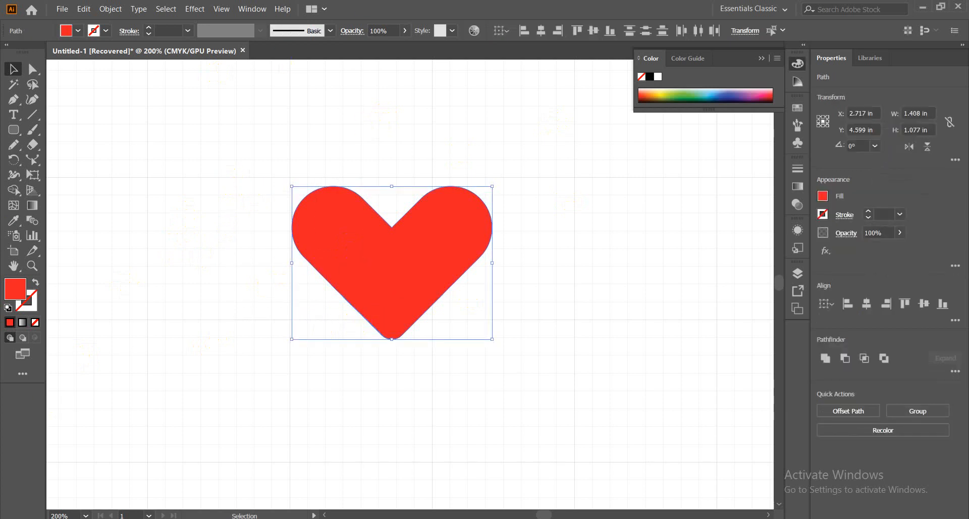
left_click(60, 10)
mouse_move(117, 201)
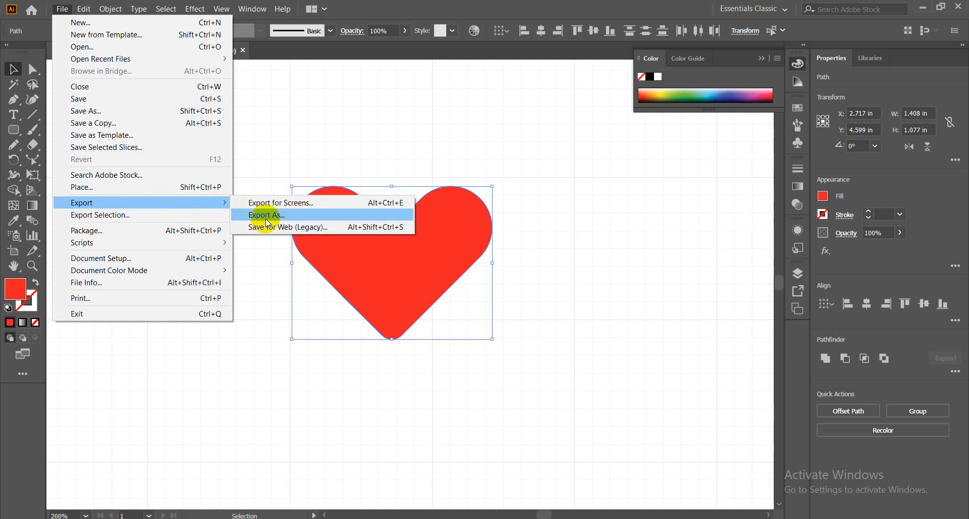
left_click(299, 230)
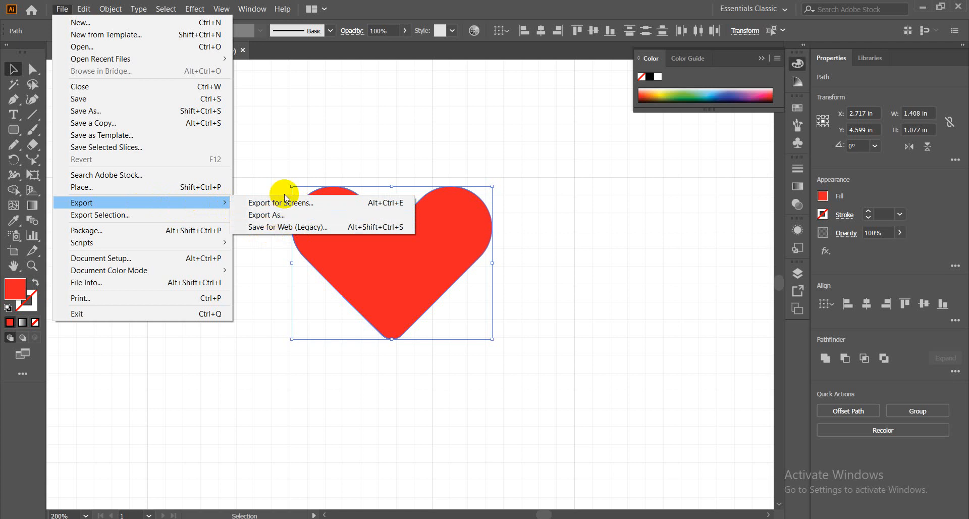
left_click(272, 217)
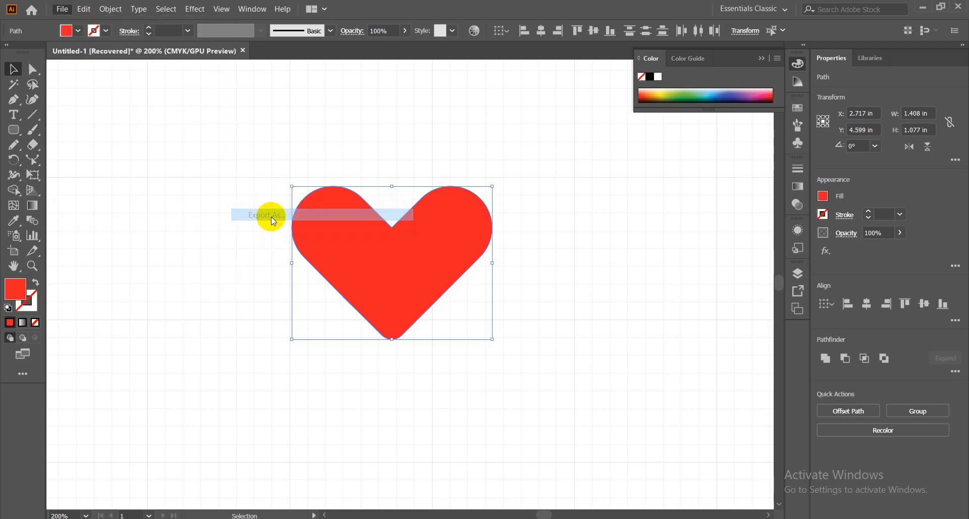
left_click(151, 252)
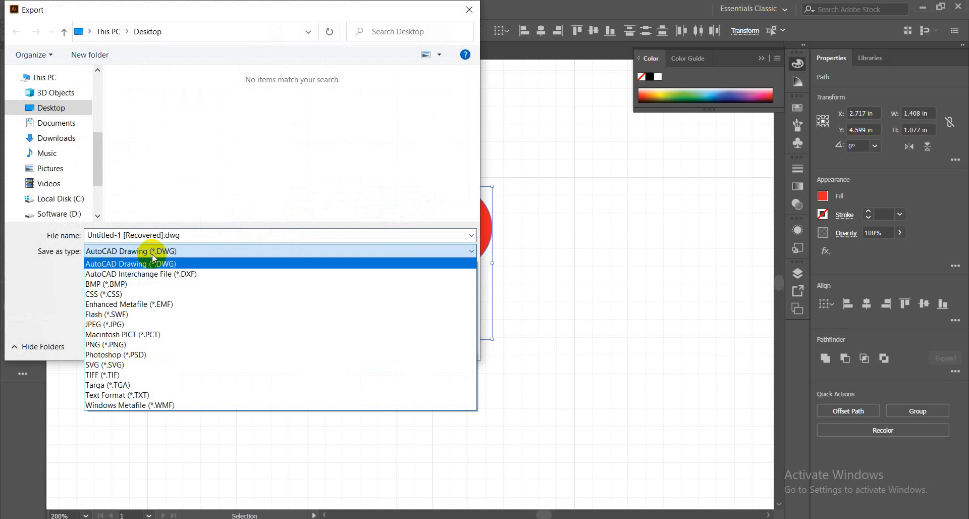
left_click(119, 329)
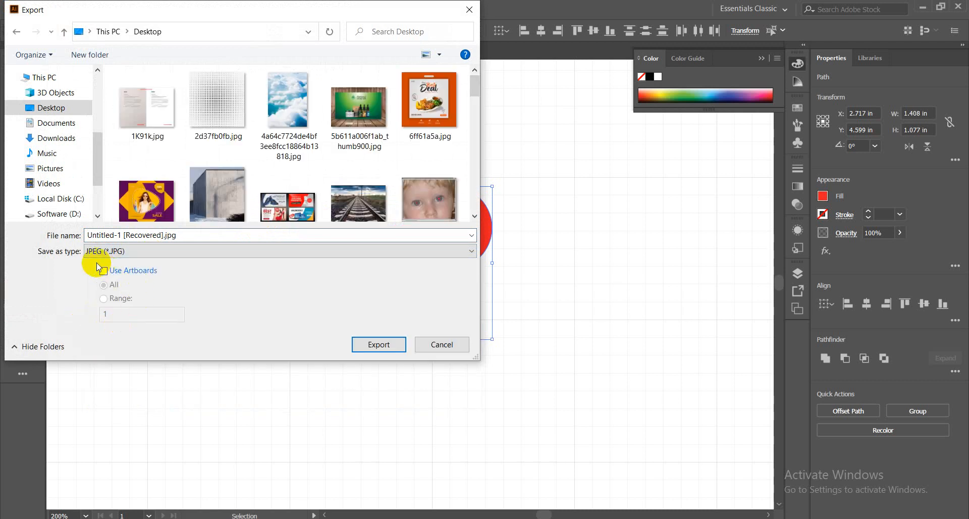
left_click(158, 253)
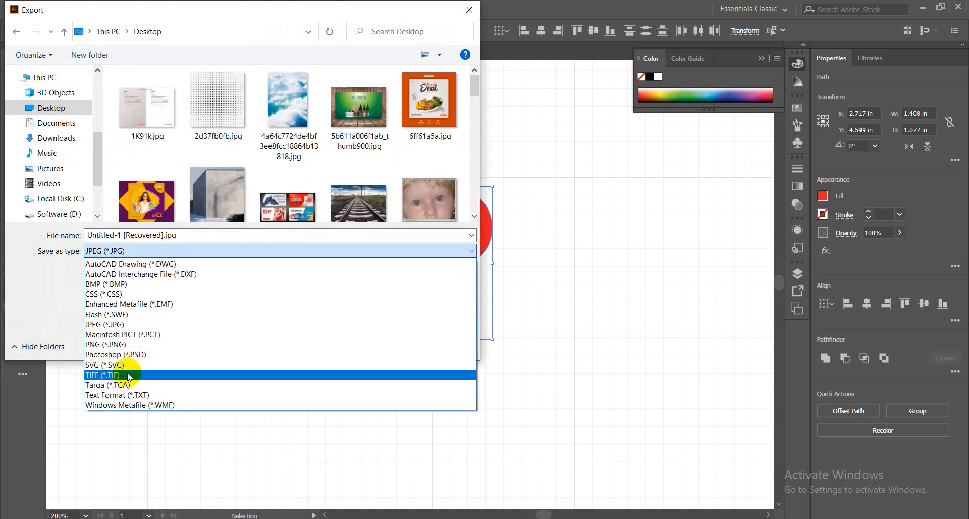
left_click(121, 345)
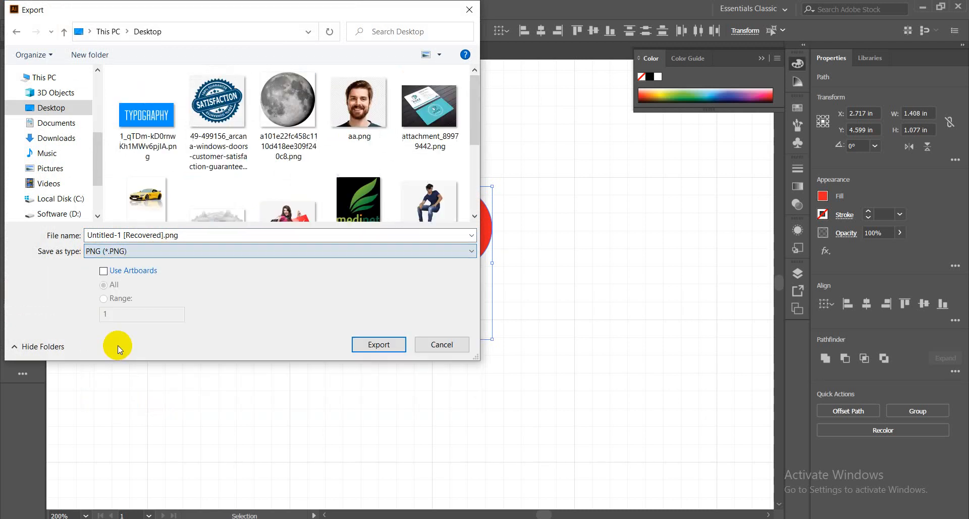
left_click(161, 253)
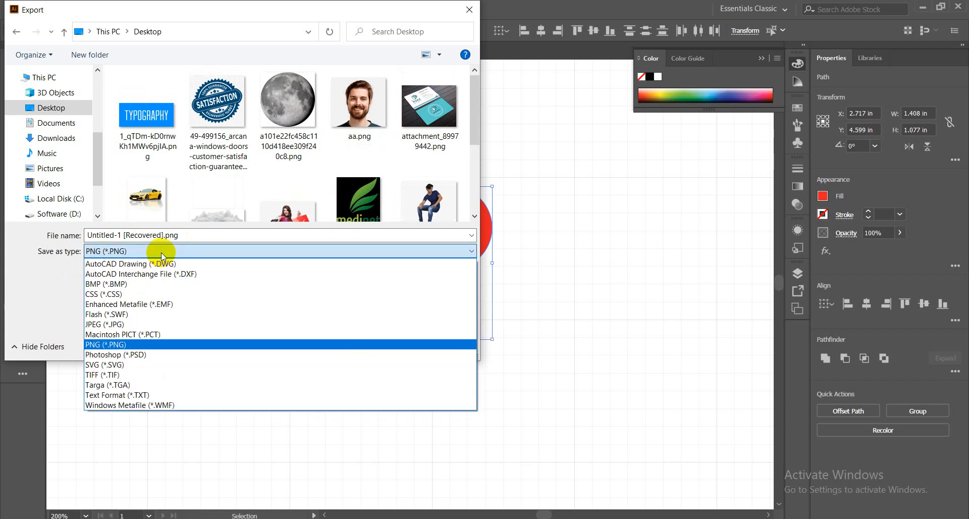
left_click(110, 325)
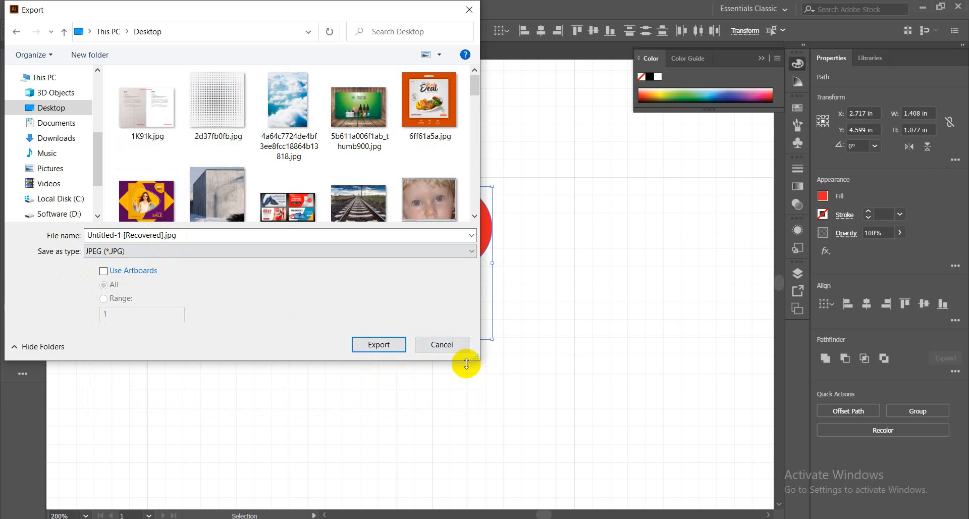
left_click(441, 347)
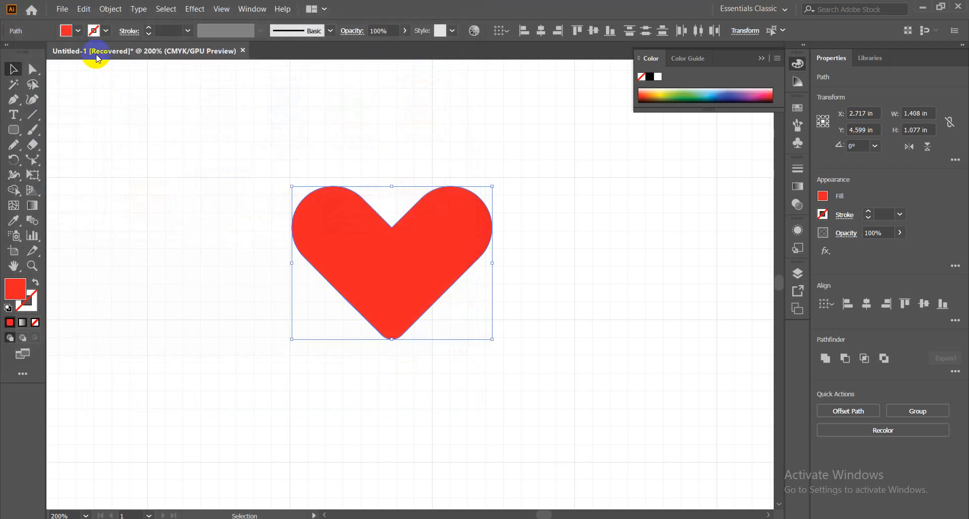
Step: Open the heart in Save for Web and switch the preview format from JPEG to PNG-8
left_click(62, 8)
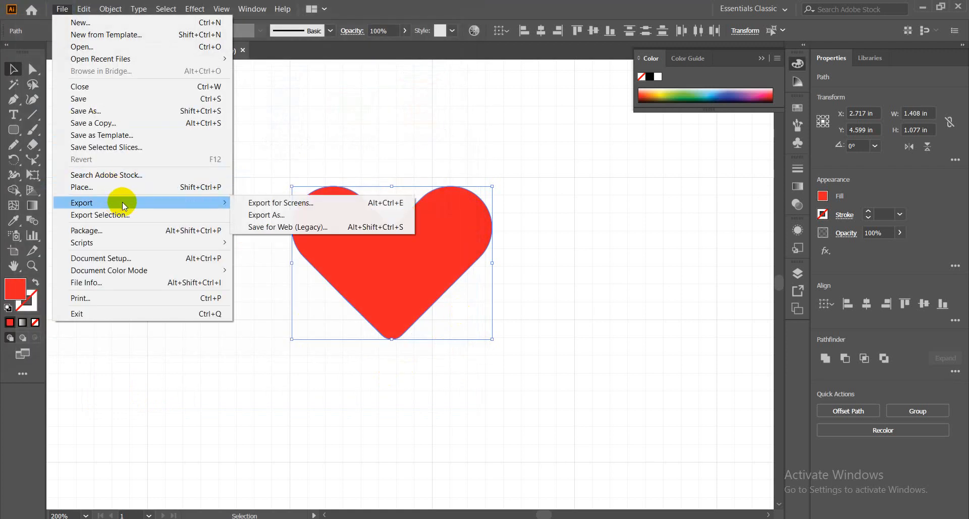
left_click(285, 229)
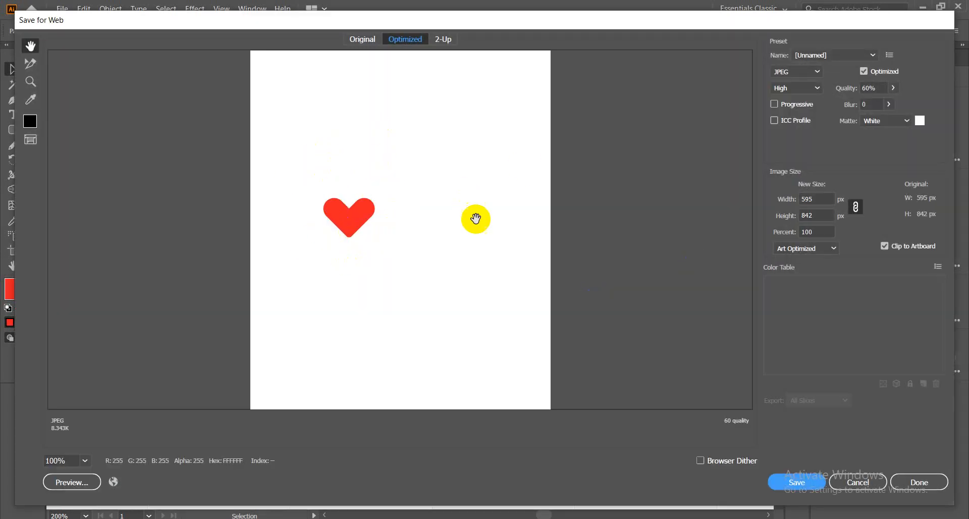
left_click_drag(476, 219, 362, 87)
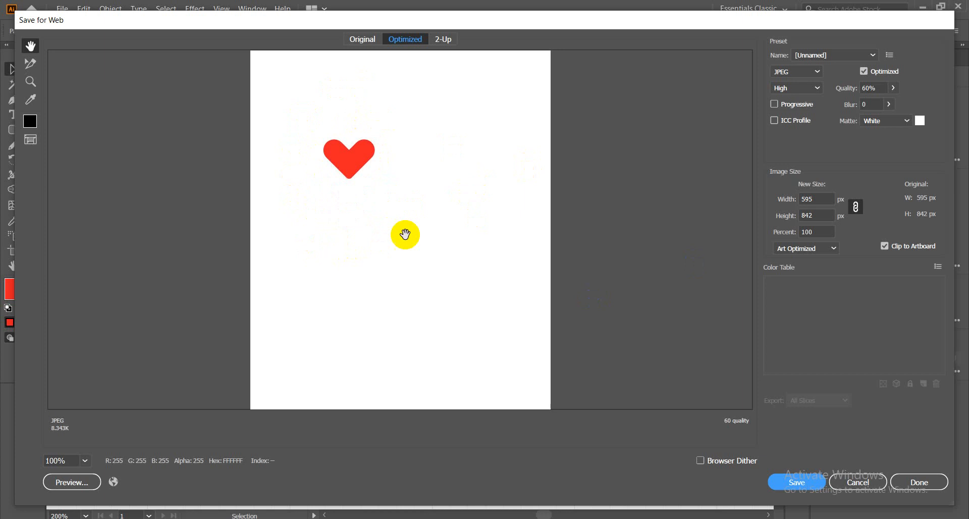
left_click_drag(409, 195, 409, 320)
left_click(819, 484)
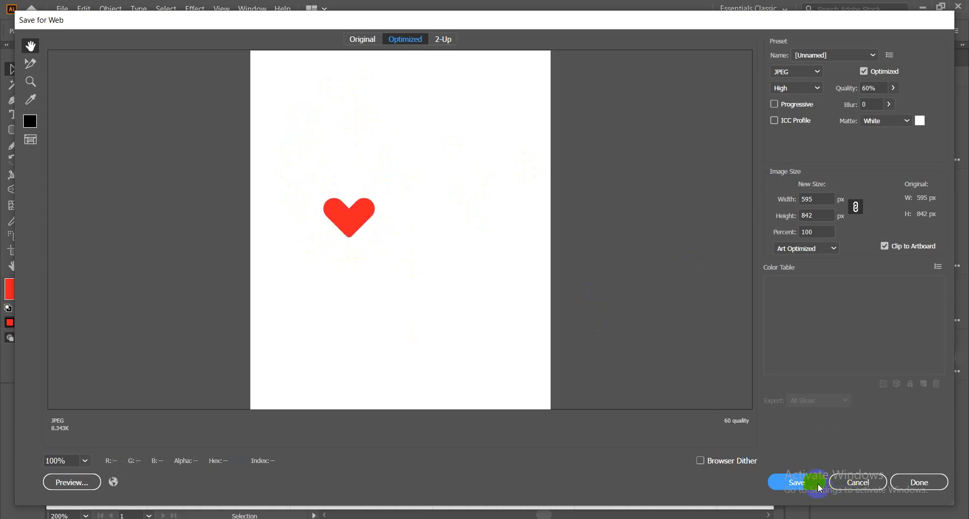
left_click(818, 72)
left_click(791, 112)
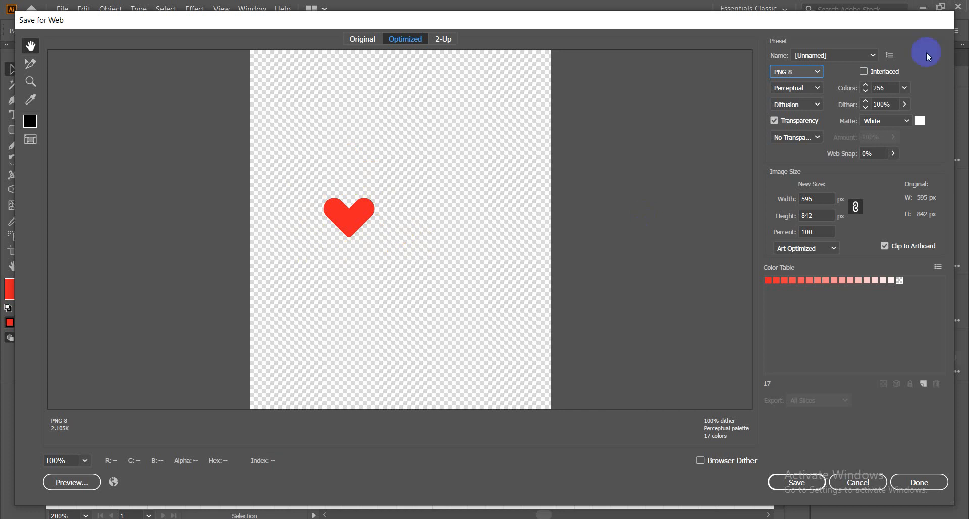
Step: Compare the JPEG and PNG-8 previews of the heart once more and leave Save for Web without saving
left_click(918, 483)
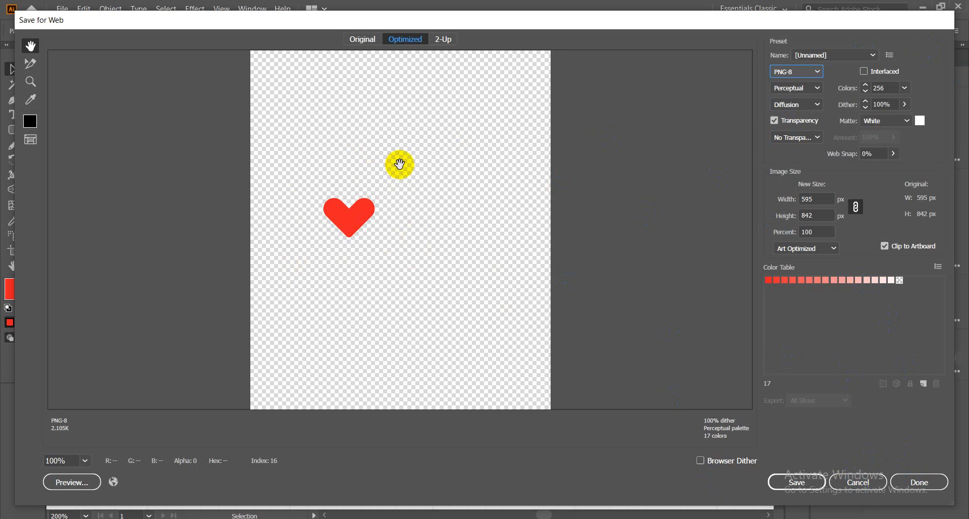
left_click(788, 498)
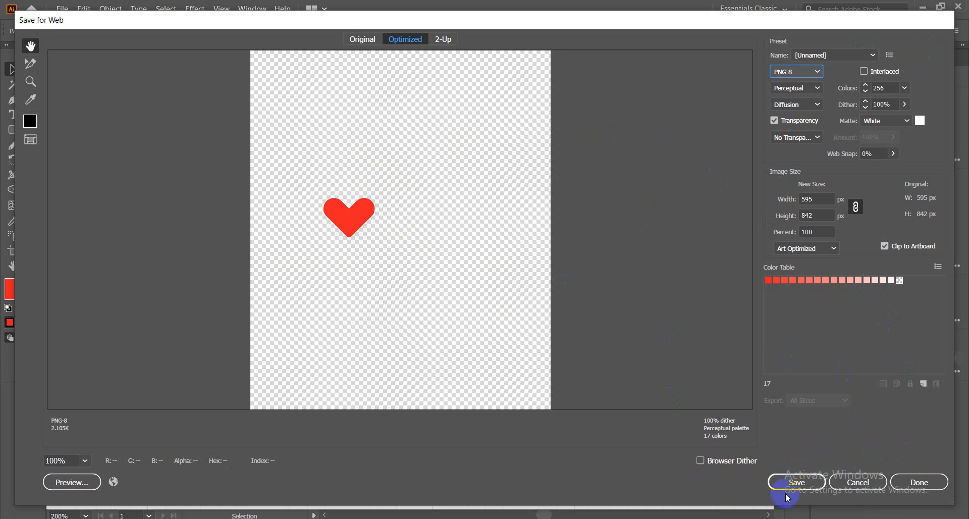
left_click(817, 73)
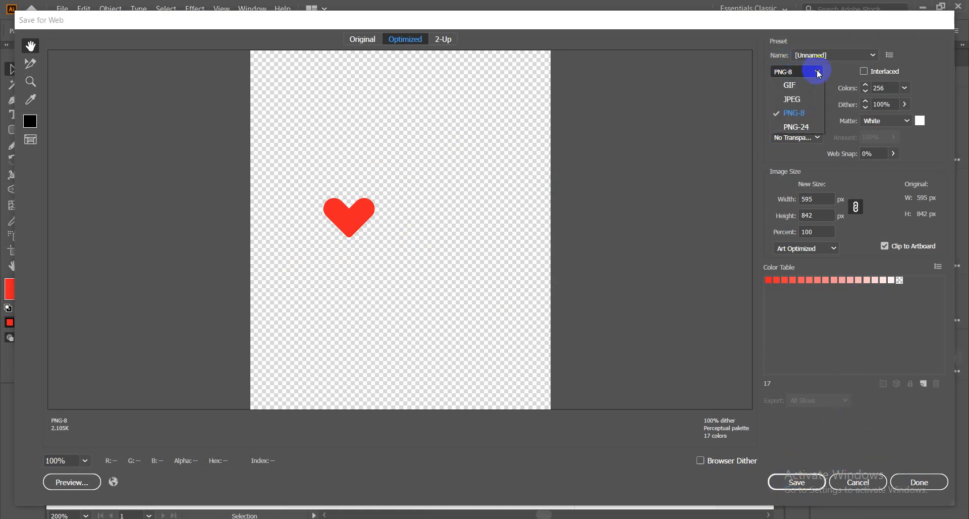
left_click(796, 102)
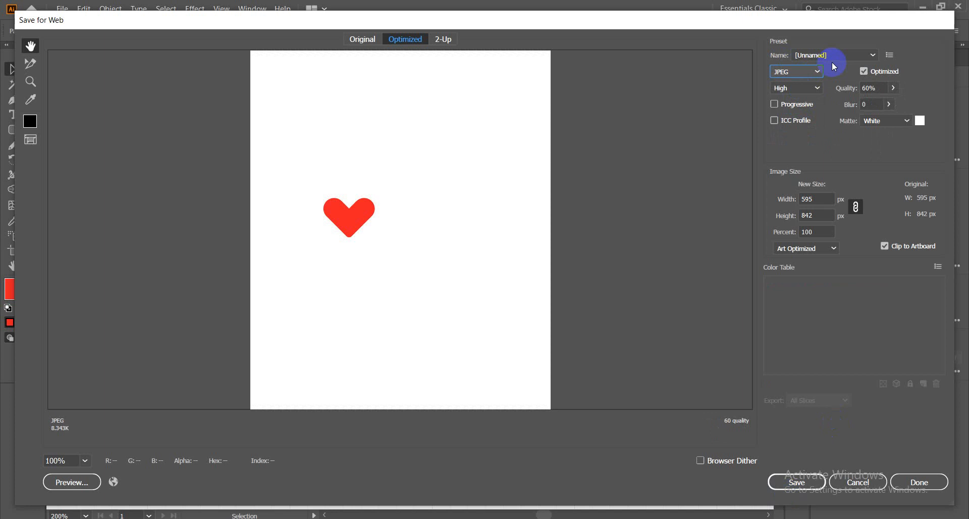
left_click(818, 72)
left_click(805, 112)
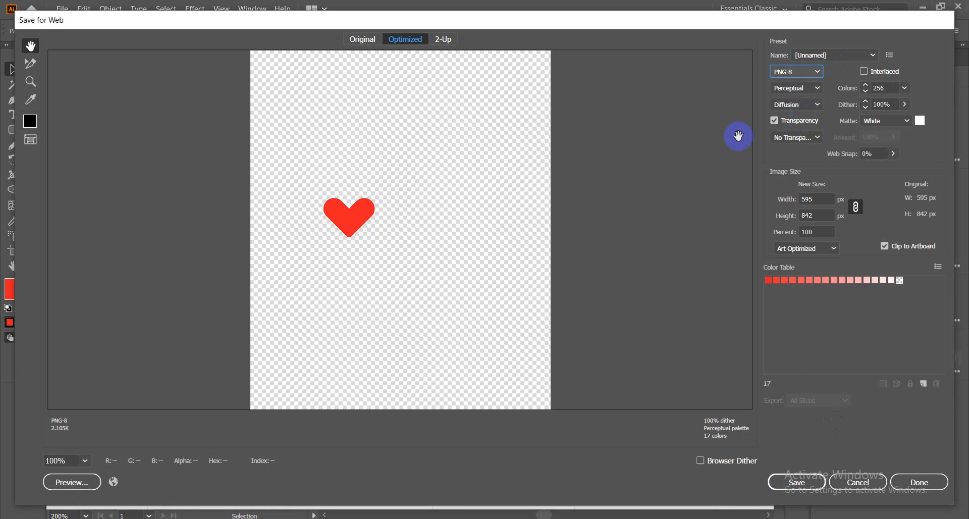
left_click(858, 482)
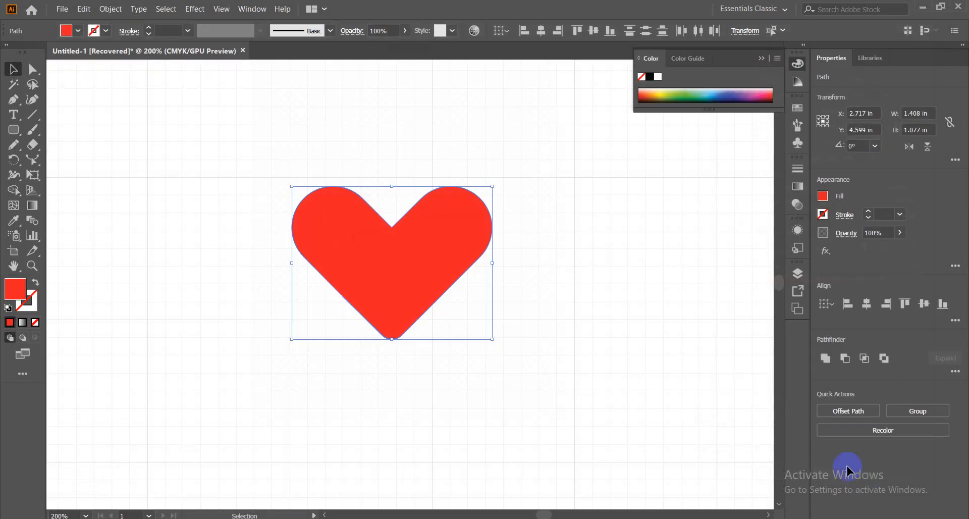
left_click(440, 444)
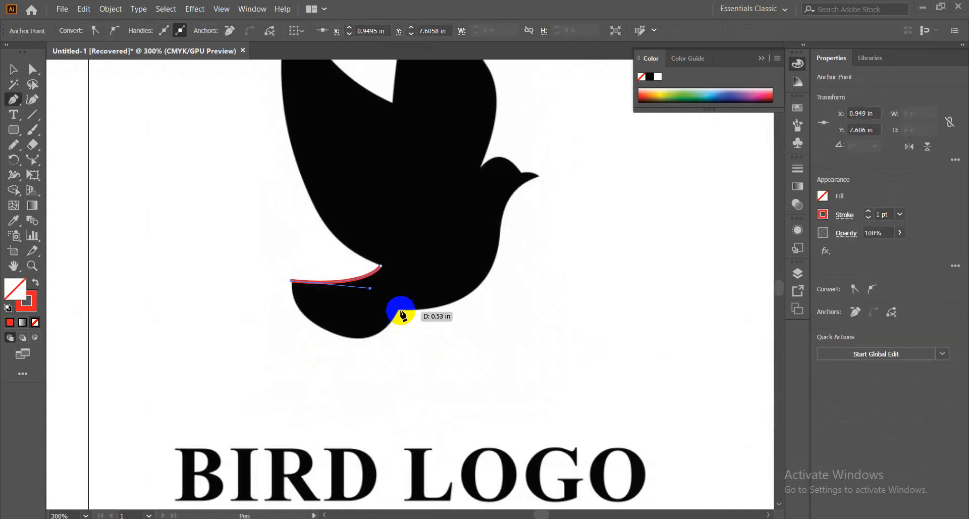
left_click(292, 281)
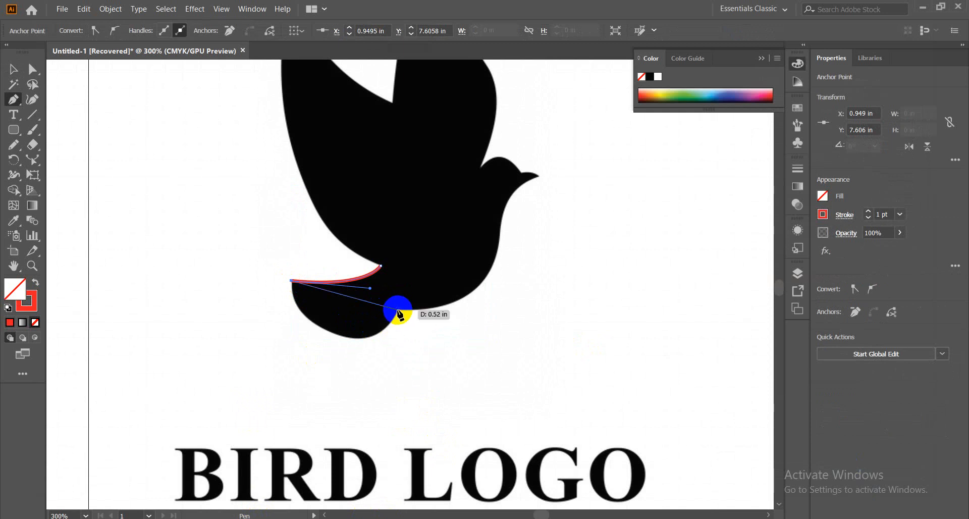
left_click_drag(398, 310, 492, 245)
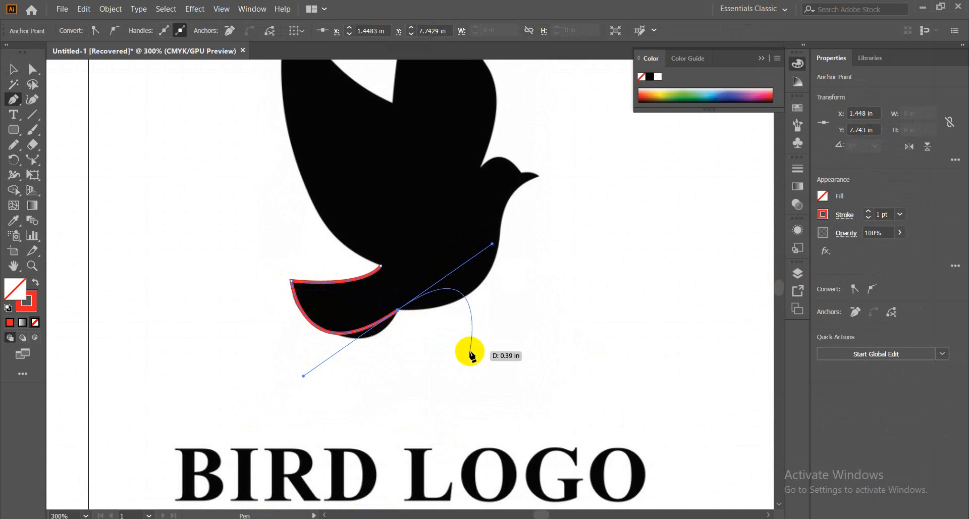
key("ctrl")
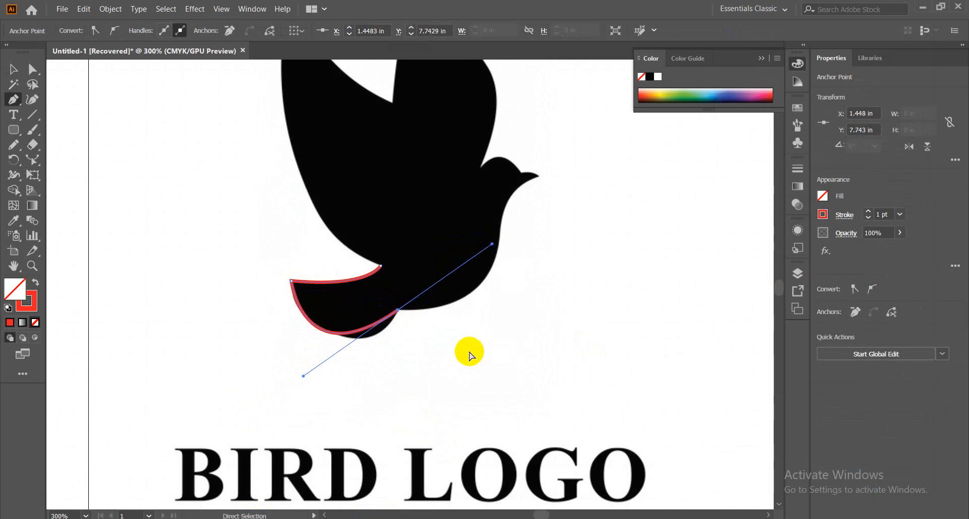
key("ctrl+z")
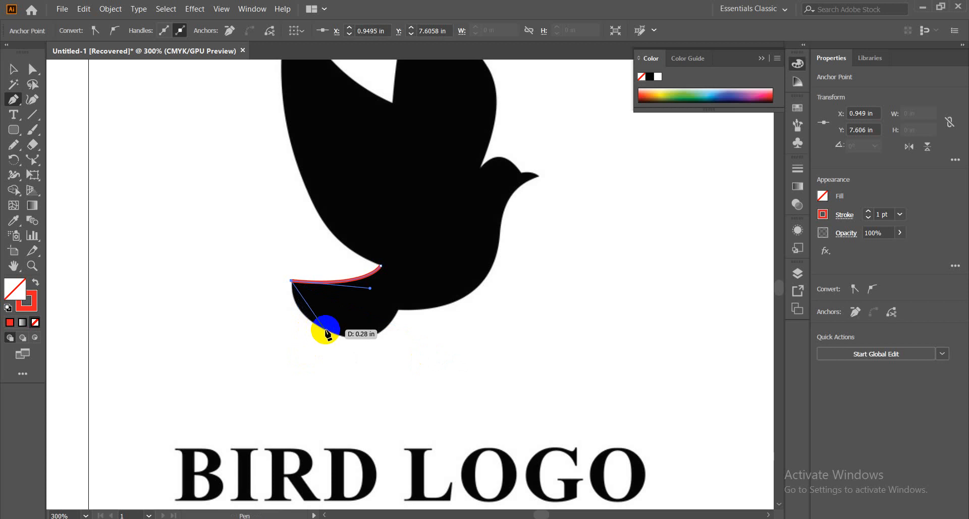
Step: Continue the Pen path from the bird's tail tip around the tail's underside and along the belly, ending with a corner anchor at the breast
left_click_drag(327, 331, 368, 348)
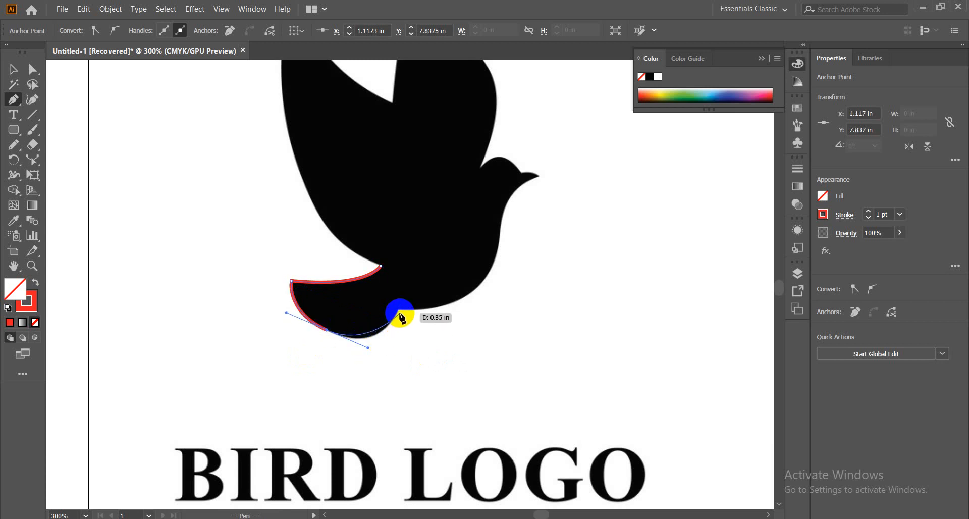
left_click_drag(398, 310, 413, 288)
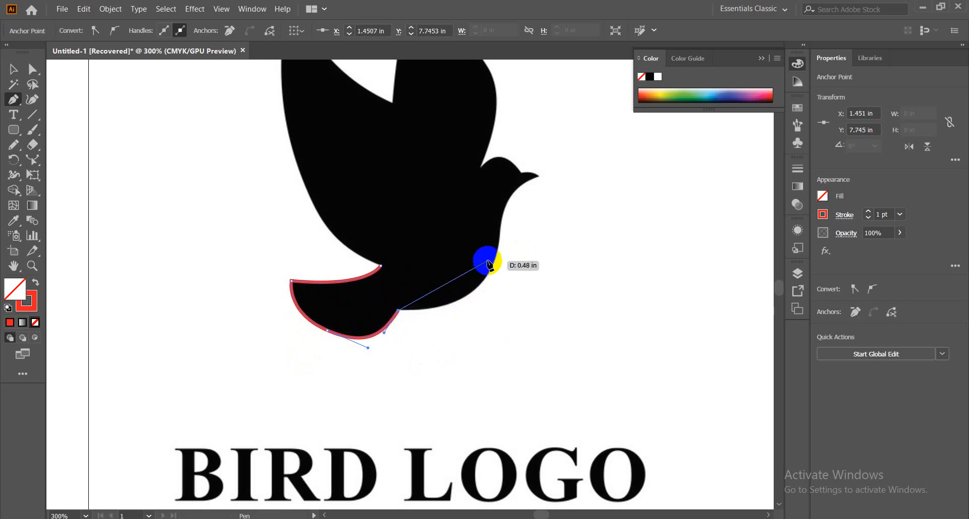
left_click_drag(495, 259, 513, 201)
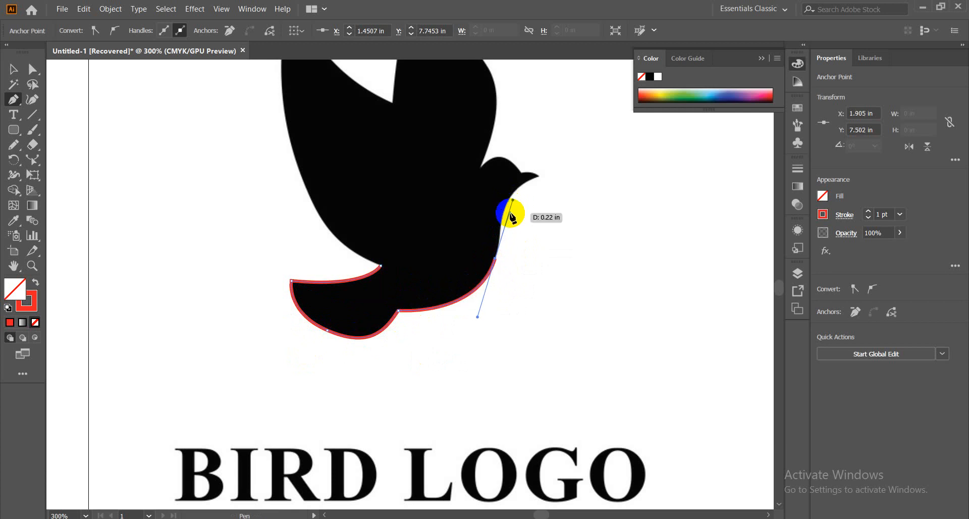
left_click(495, 259)
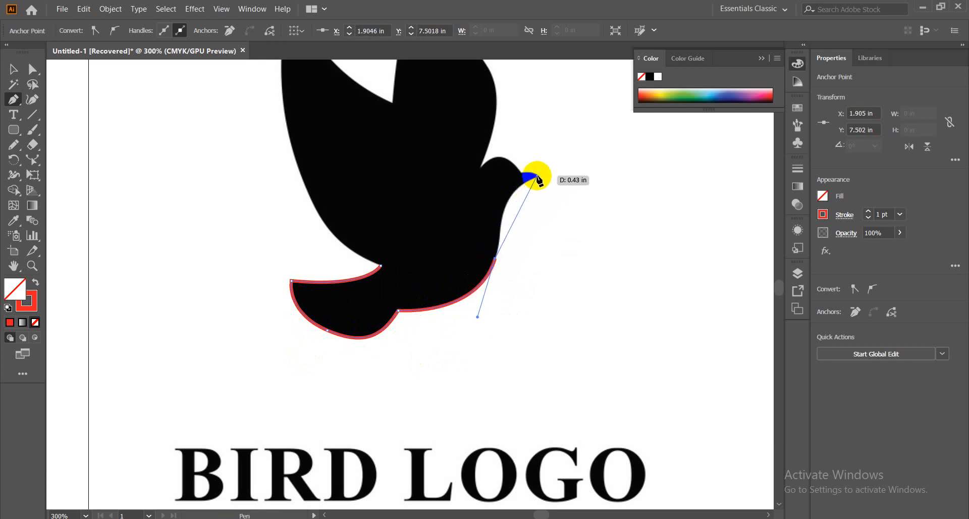
Step: Trace the bird's breast and throat up to the beak tip with an intermediate anchor, ending in a corner anchor at the tip
left_click_drag(537, 177, 586, 166)
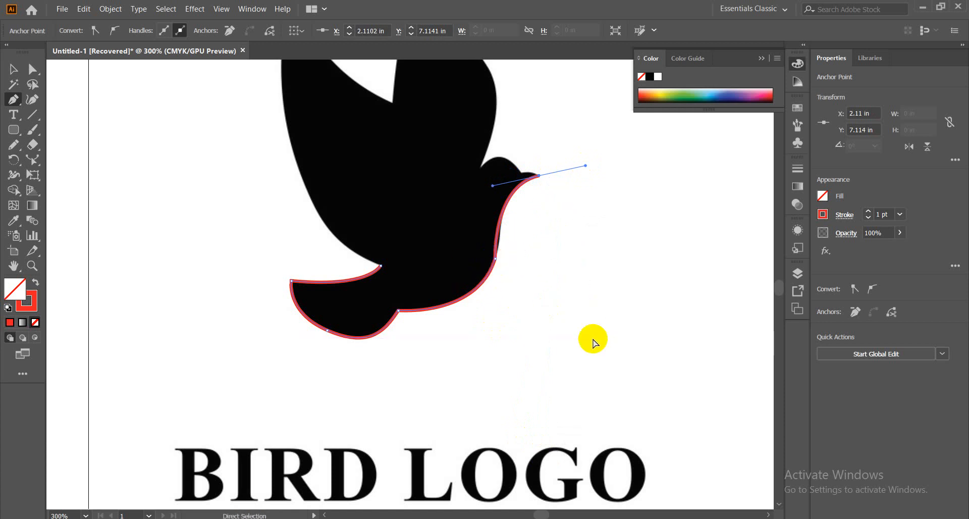
key("ctrl+z")
key("ctrl+plus")
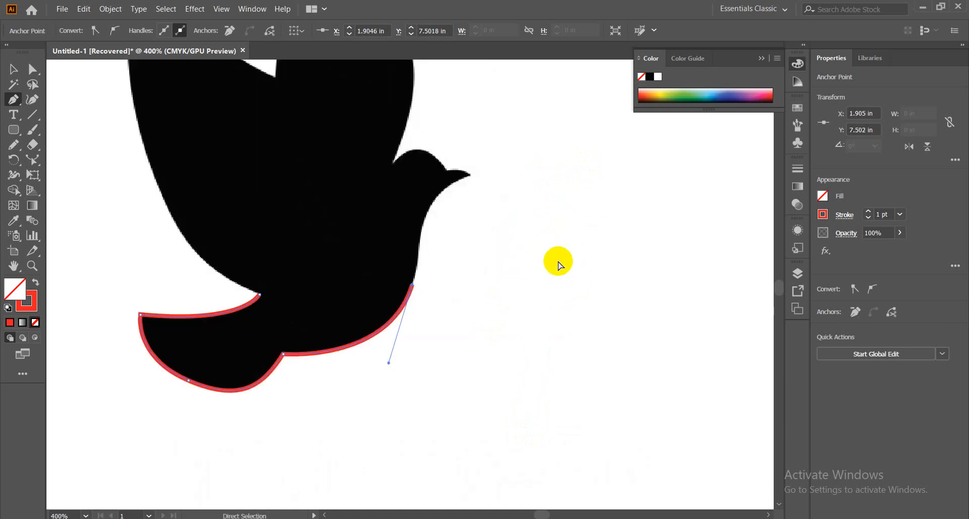
left_click_drag(410, 286, 421, 237)
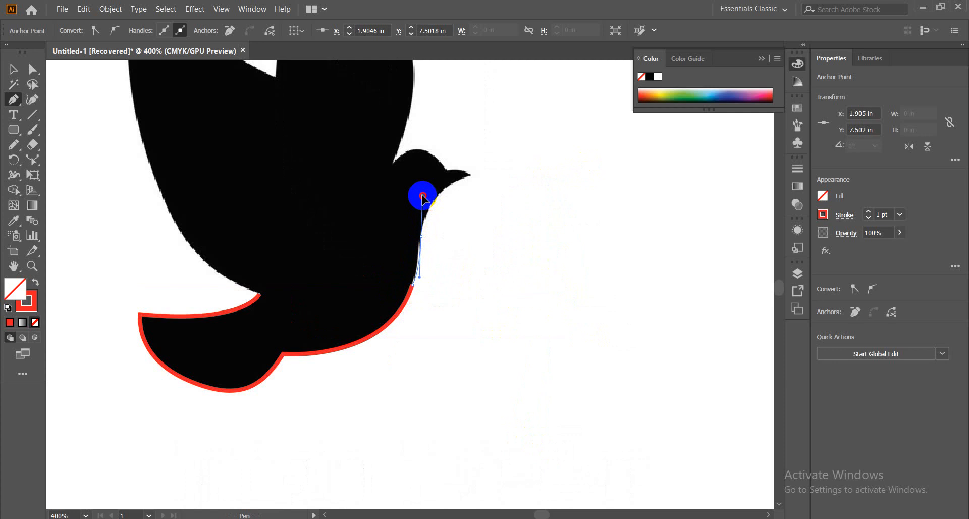
left_click_drag(424, 196, 424, 195)
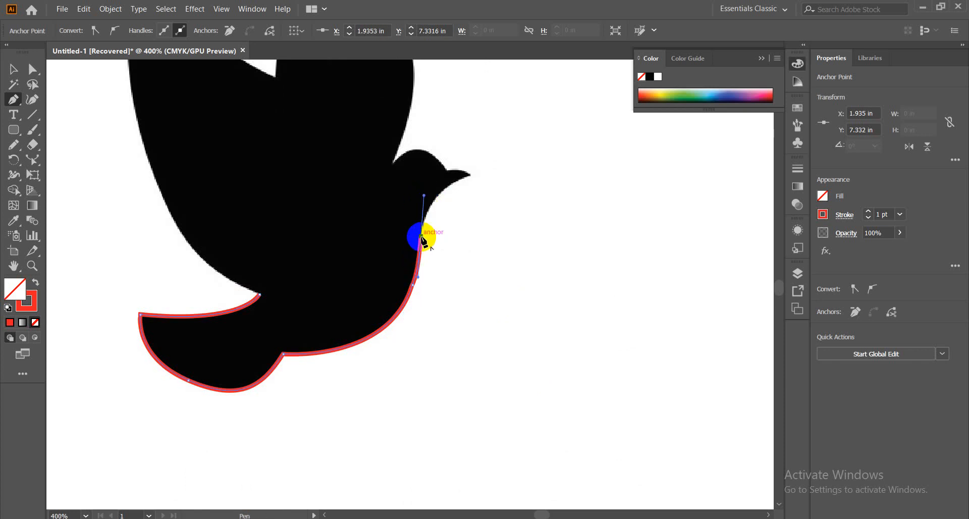
left_click_drag(421, 236, 512, 153)
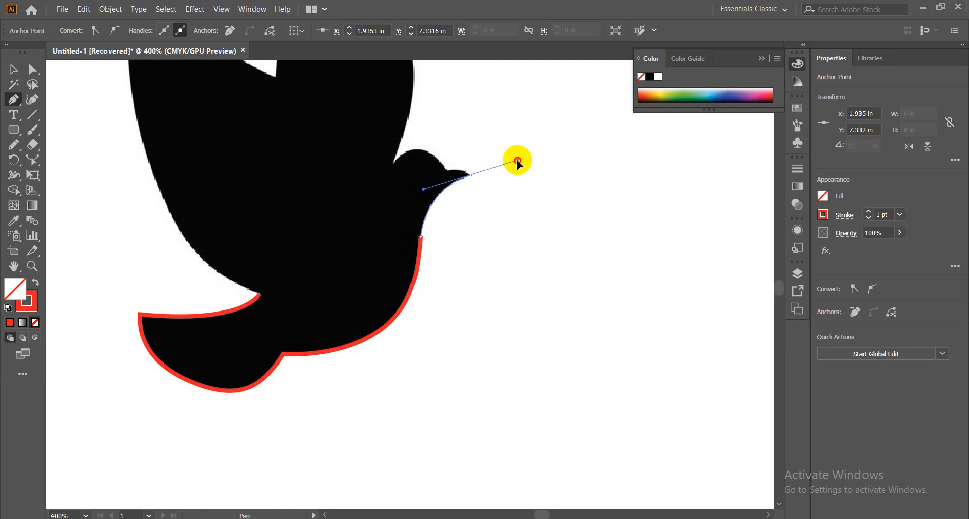
left_click_drag(518, 160, 517, 161)
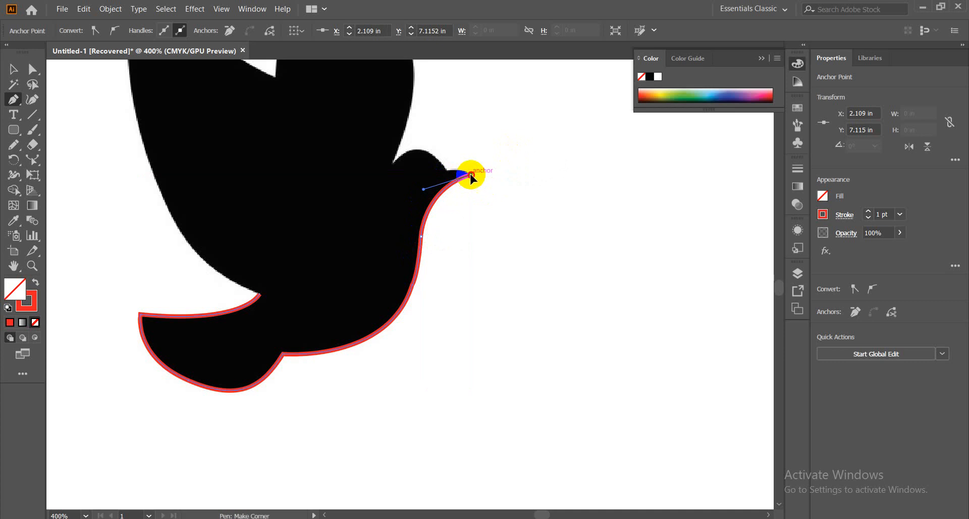
Step: Trace the upper edge of the beak and the rounded head back to the base of the front wing
left_click_drag(446, 171, 431, 176)
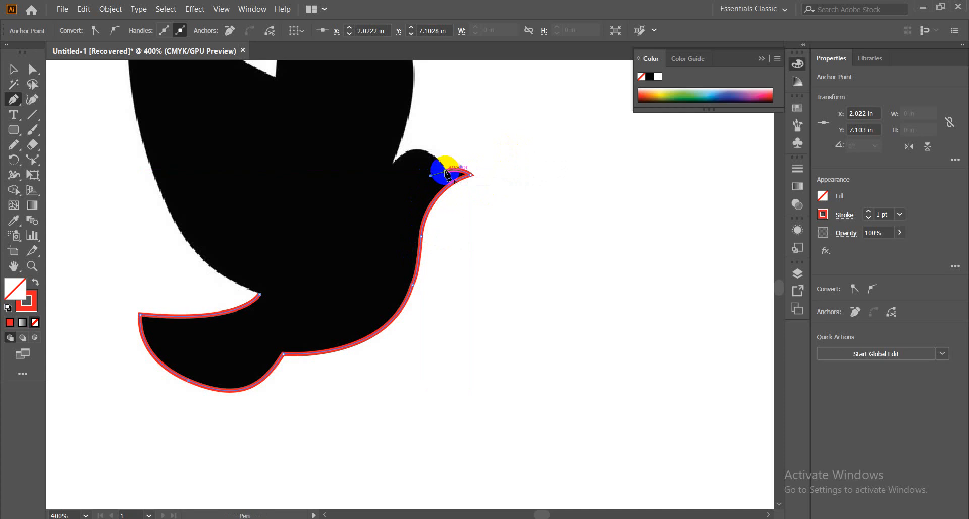
left_click(446, 171)
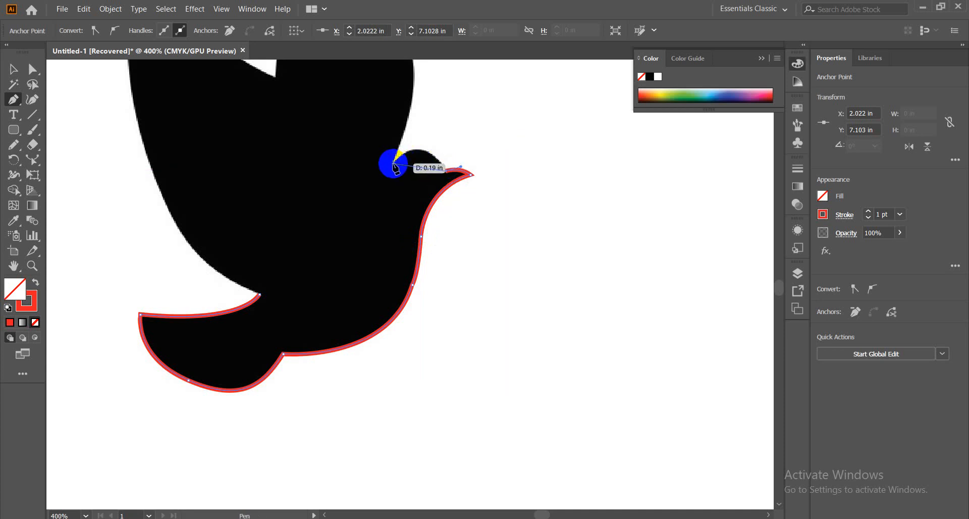
left_click_drag(393, 164, 361, 198)
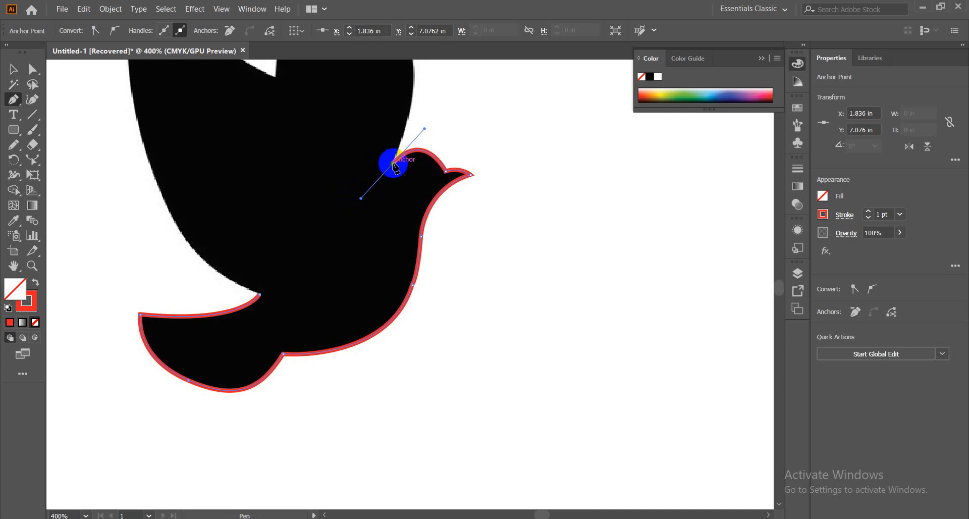
Step: Trace the front wing's outer edge from its base near the head to the wing tip, ending in a corner anchor
left_click_drag(368, 146, 481, 337)
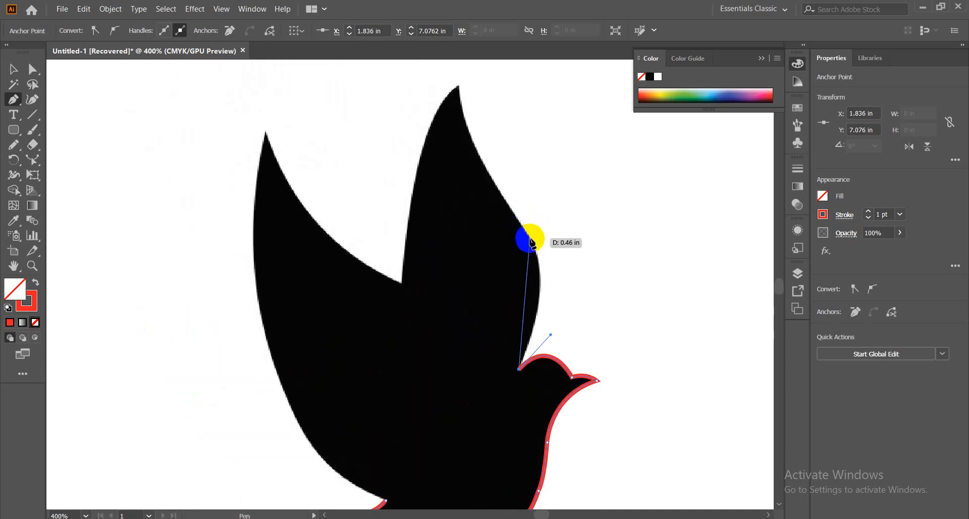
mouse_move(536, 252)
left_mouse_down()
mouse_move(506, 225)
mouse_move(521, 205)
left_mouse_up()
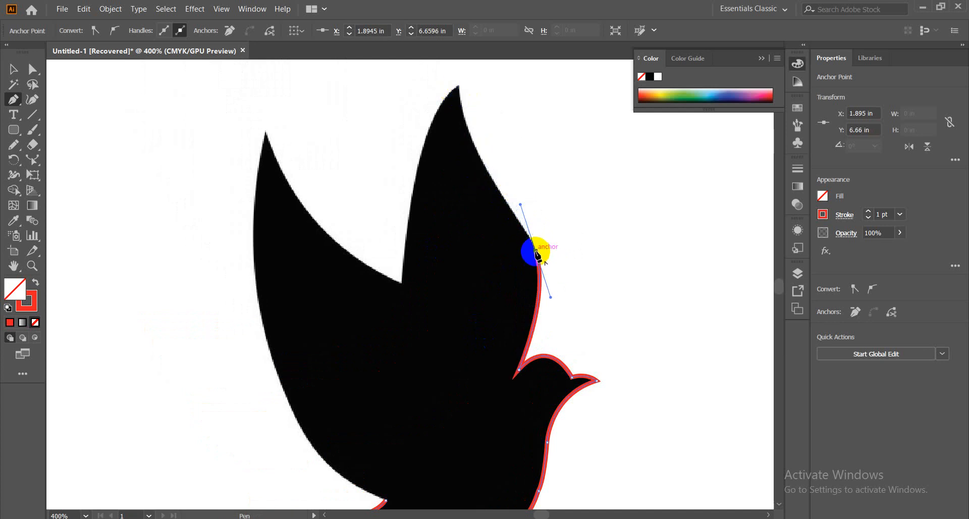
left_click_drag(536, 252, 455, 155)
key("ctrl+z")
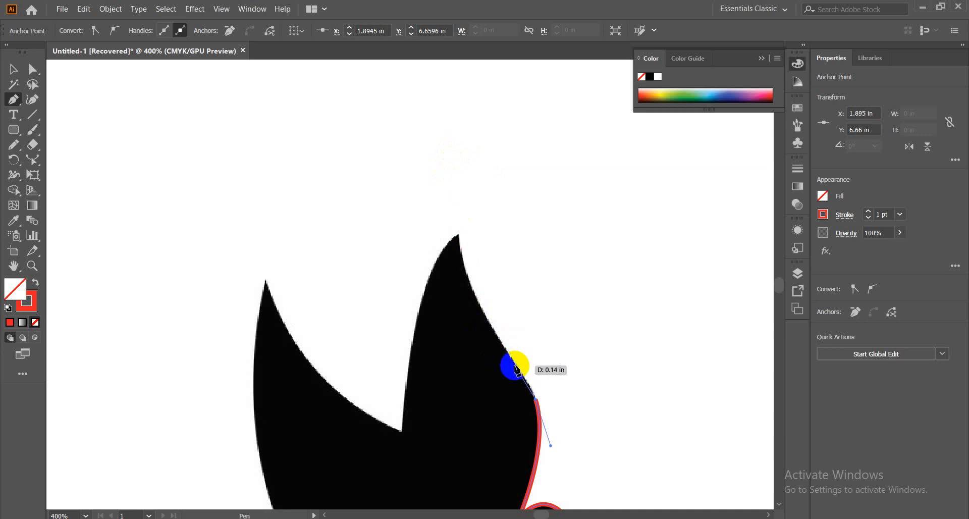
left_click(515, 369)
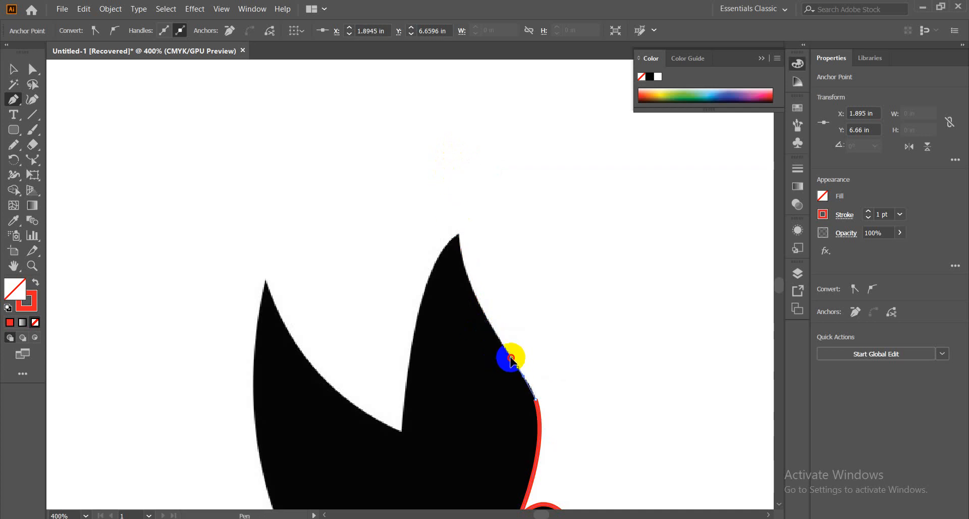
left_click_drag(511, 360, 457, 174)
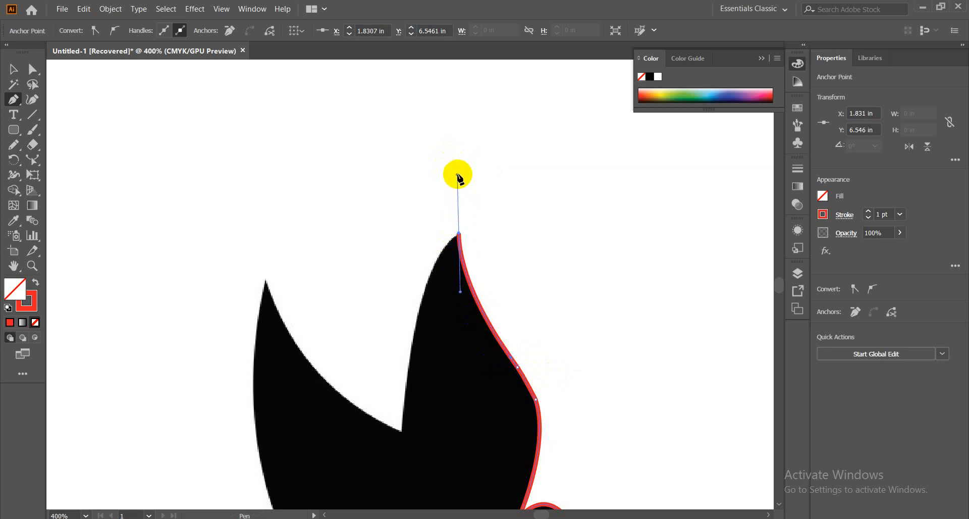
left_click(457, 234)
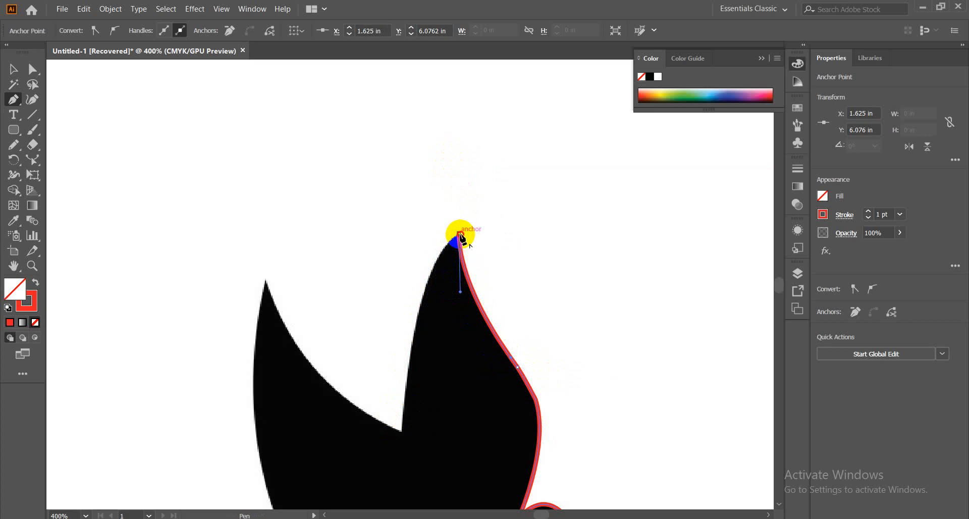
Step: Trace the front wing's inner edge from its tip down to the notch between the wings, ending in a corner anchor
key("space")
left_click_drag(444, 422, 448, 285)
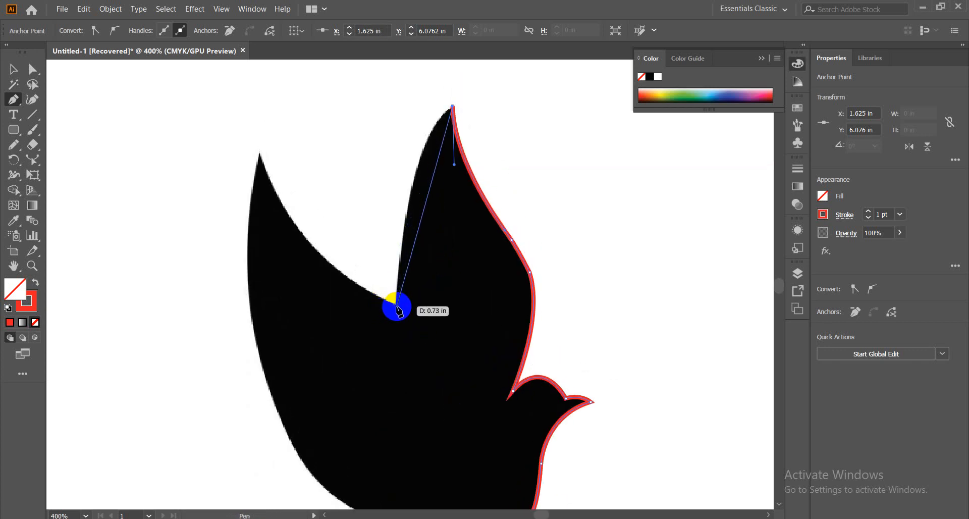
mouse_move(396, 305)
left_mouse_down()
mouse_move(407, 430)
mouse_move(387, 484)
left_mouse_up()
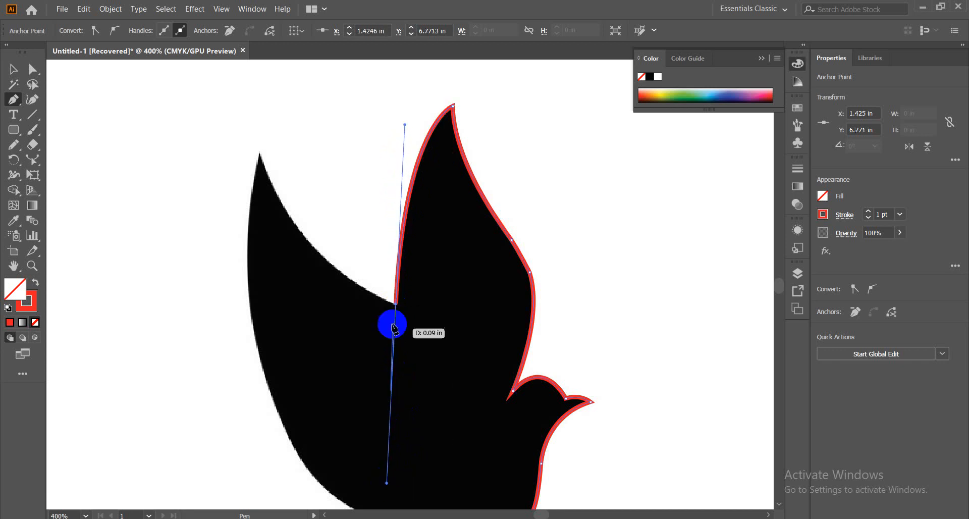
left_click(396, 304)
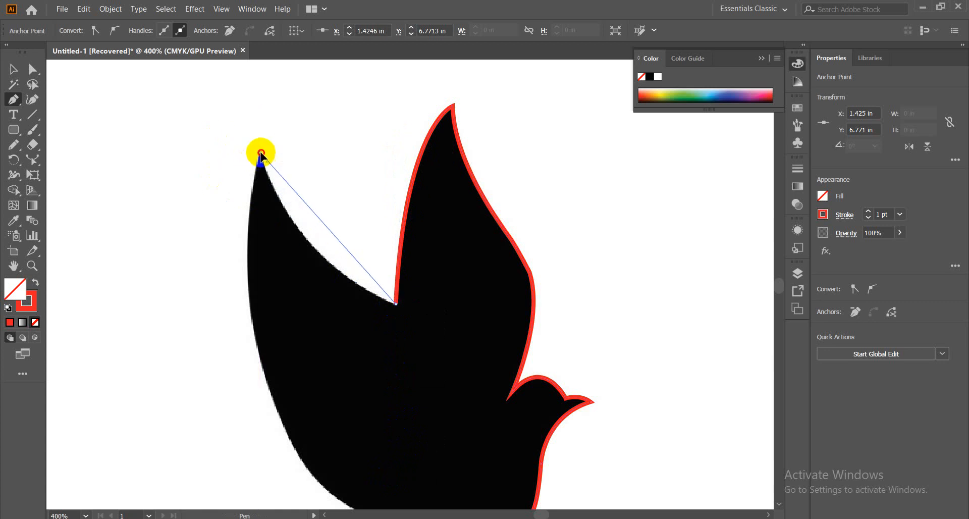
Step: Trace the rear wing's inner edge from the notch up to its pointed tip with a curved segment
left_click_drag(260, 151, 218, 229)
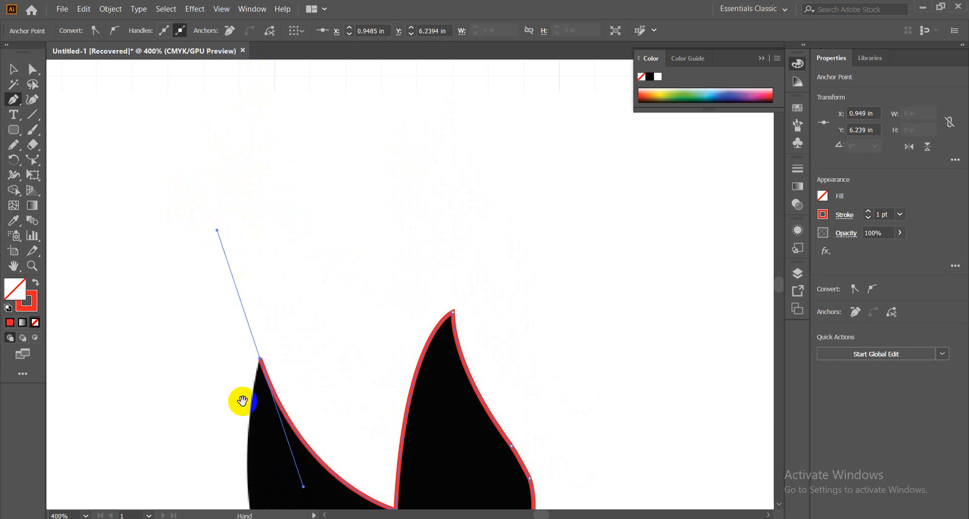
key("space")
left_click_drag(235, 441, 296, 208)
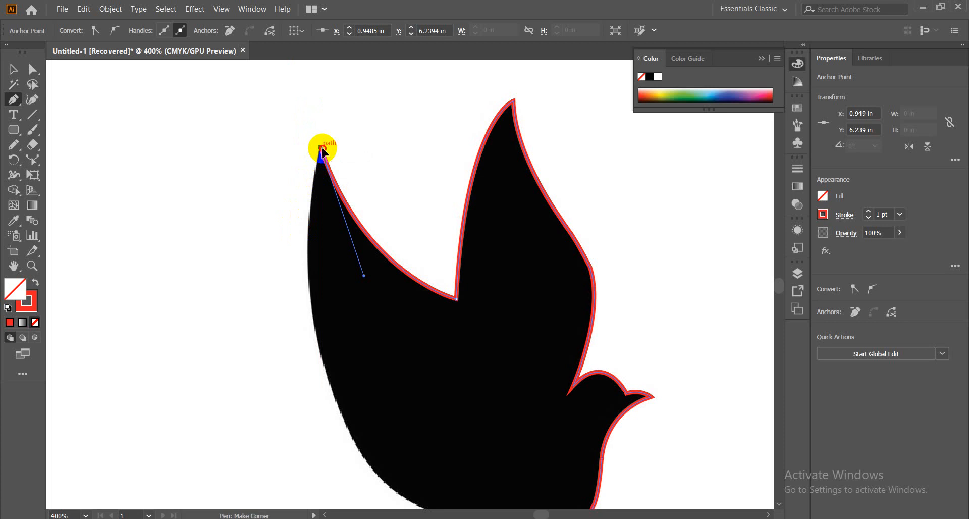
Step: Trace the rear wing's outer edge from a corner at its tip down to the starting anchor above the tail, closing and deselecting the path
key("space")
left_click_drag(396, 361, 394, 300)
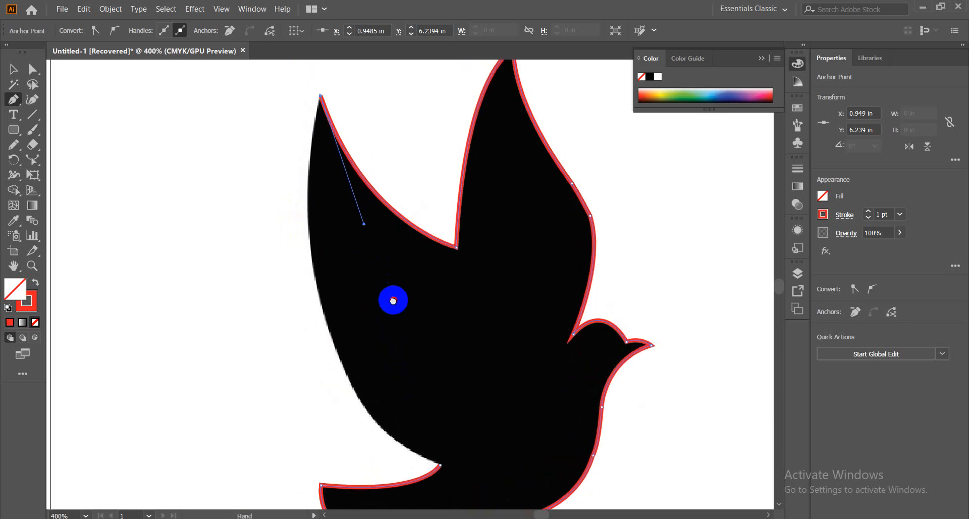
left_click_drag(319, 304, 351, 408)
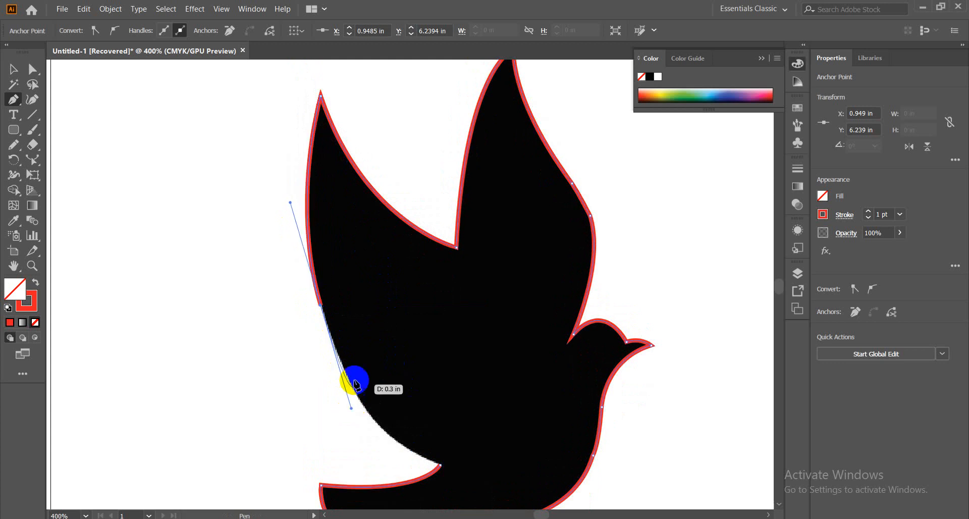
left_click(322, 306)
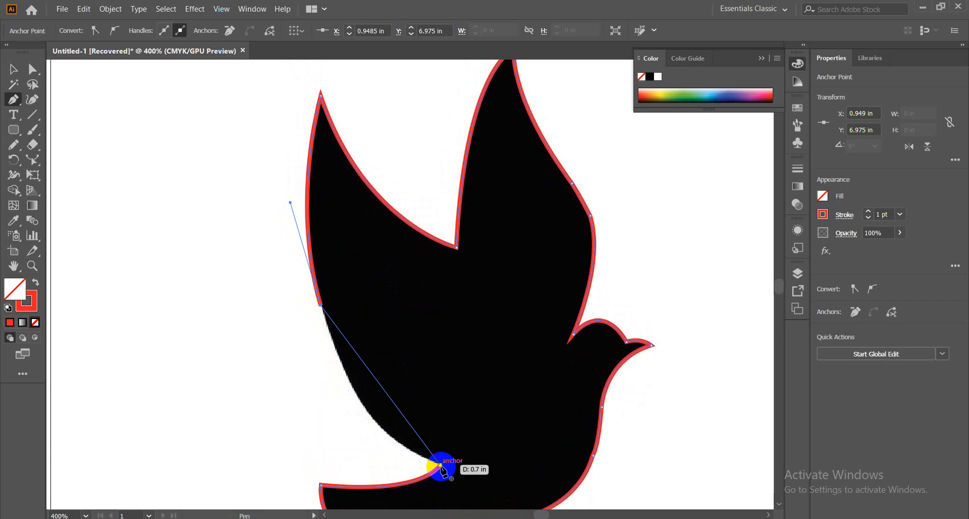
mouse_move(440, 464)
left_mouse_down()
mouse_move(508, 491)
mouse_move(515, 482)
mouse_move(541, 495)
mouse_move(530, 508)
left_mouse_up()
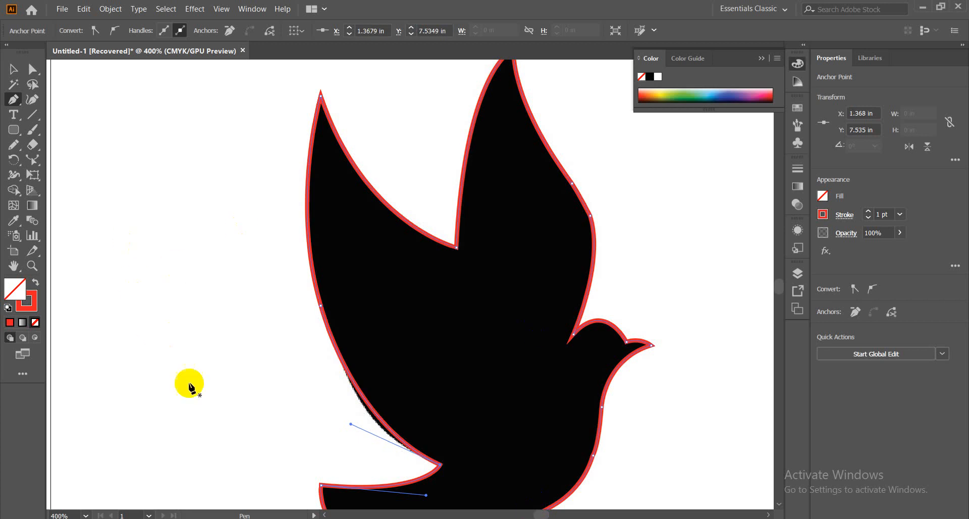
left_click(14, 69)
left_click(158, 241)
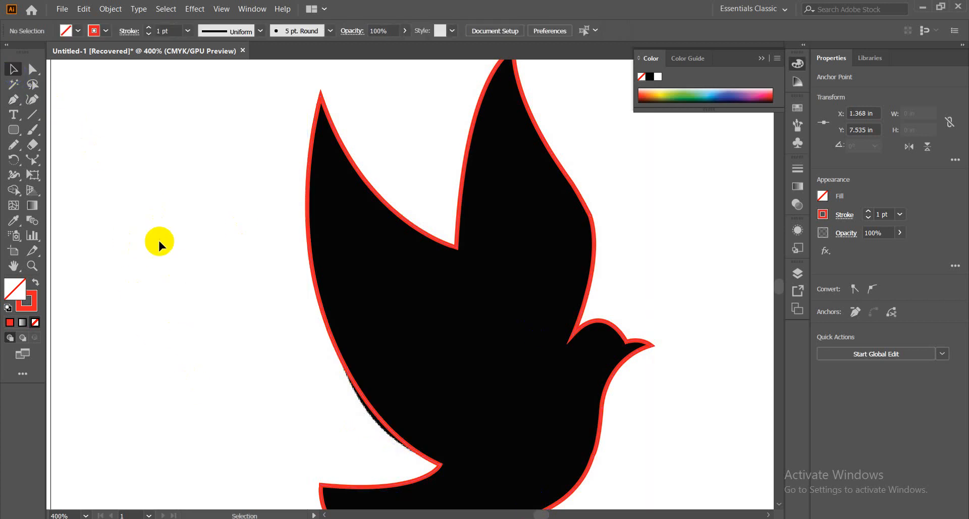
Step: Swap the fill and stroke of the traced bird path to give it a red fill without a stroke
key("ctrl+minus")
key("ctrl+minus")
key("ctrl+minus")
left_click(441, 357)
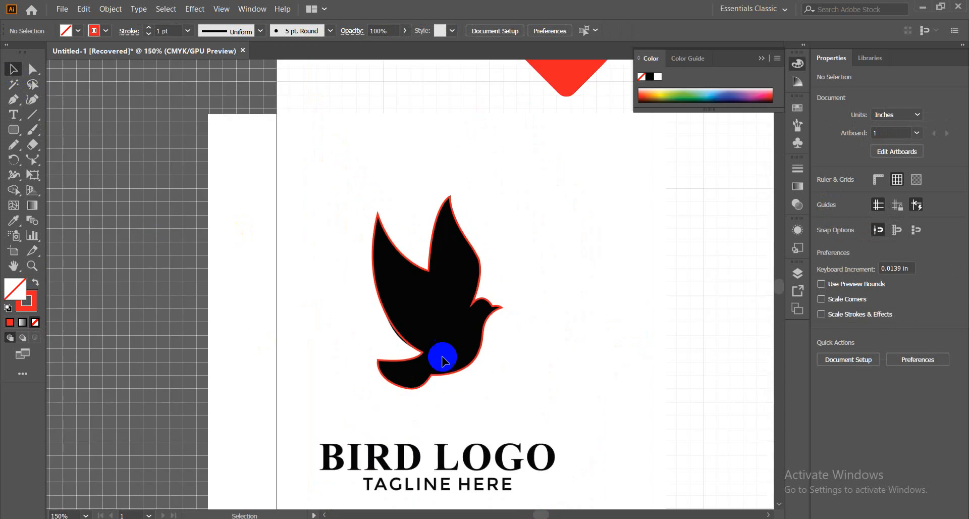
left_click(480, 251)
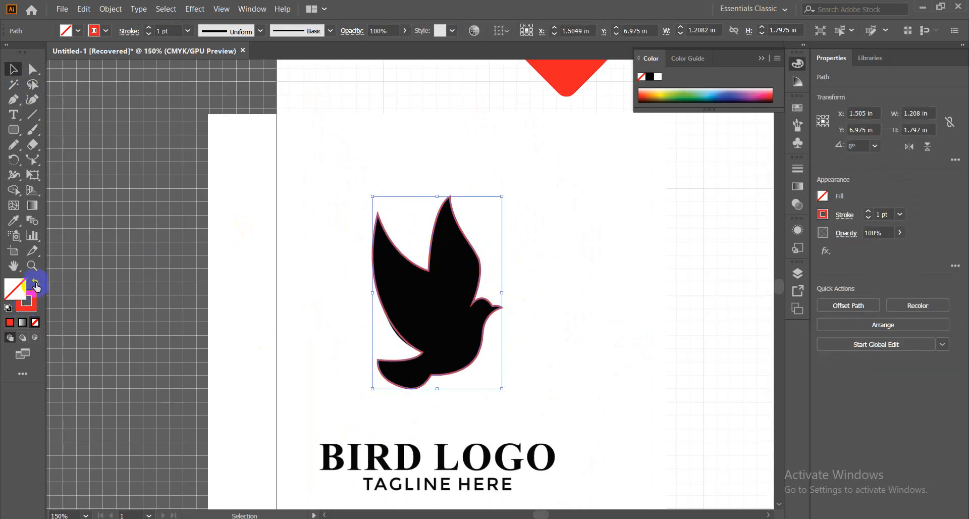
left_click(35, 282)
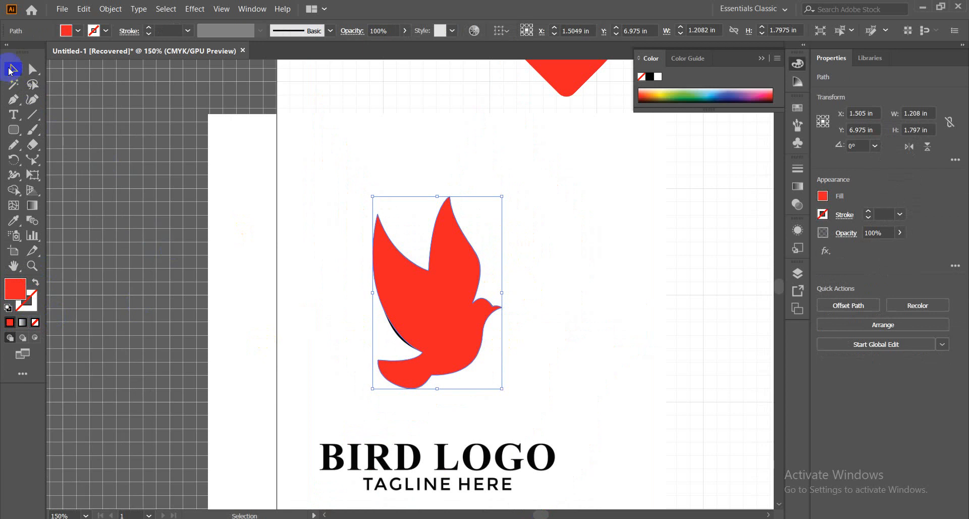
Step: Move the red bird off the reference image onto the empty canvas left of the artboard
left_click(632, 256)
left_click(438, 317)
left_click_drag(439, 317, 174, 299)
Step: Unlock all objects and delete the linked bird logo reference image
left_click(111, 9)
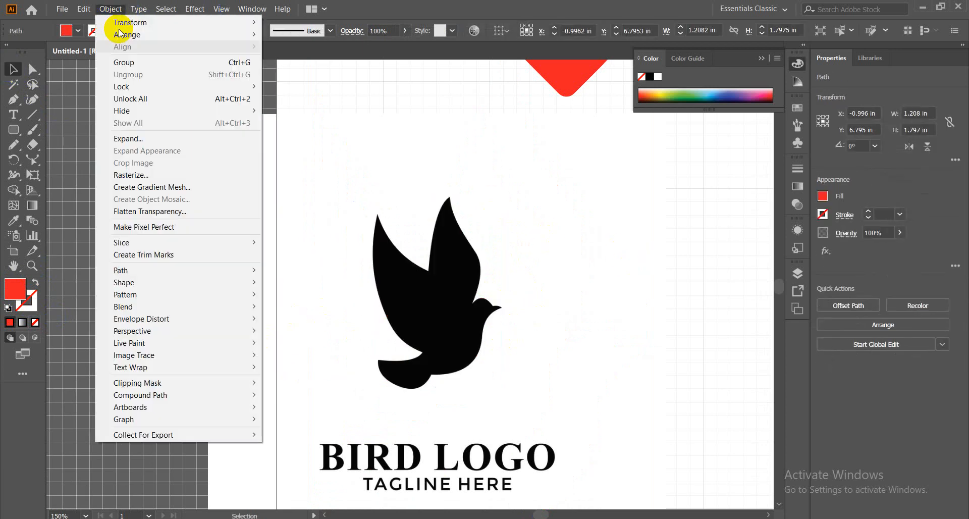
left_click(130, 98)
key("Delete")
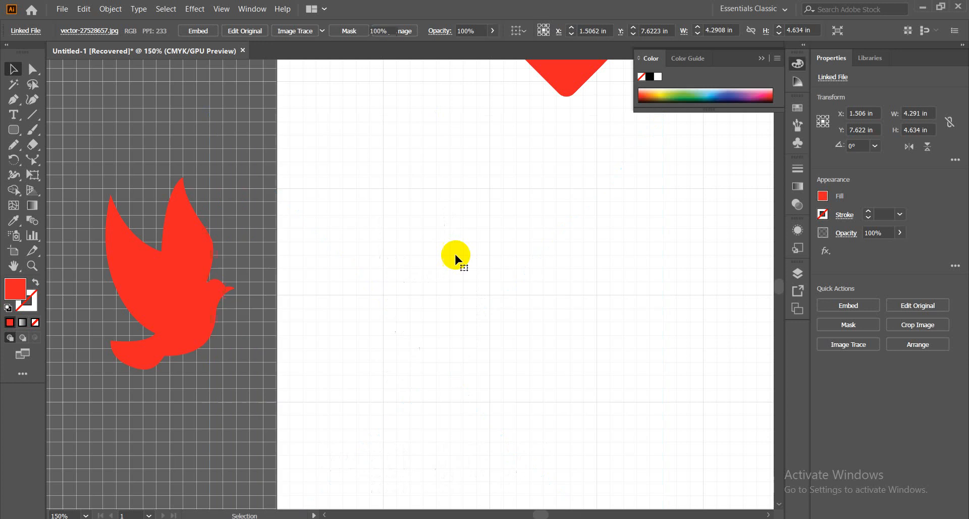
Step: Move the red bird onto the artboard beside the heart, with its beak touching the heart's left edge
key("ctrl+minus")
key("ctrl+minus")
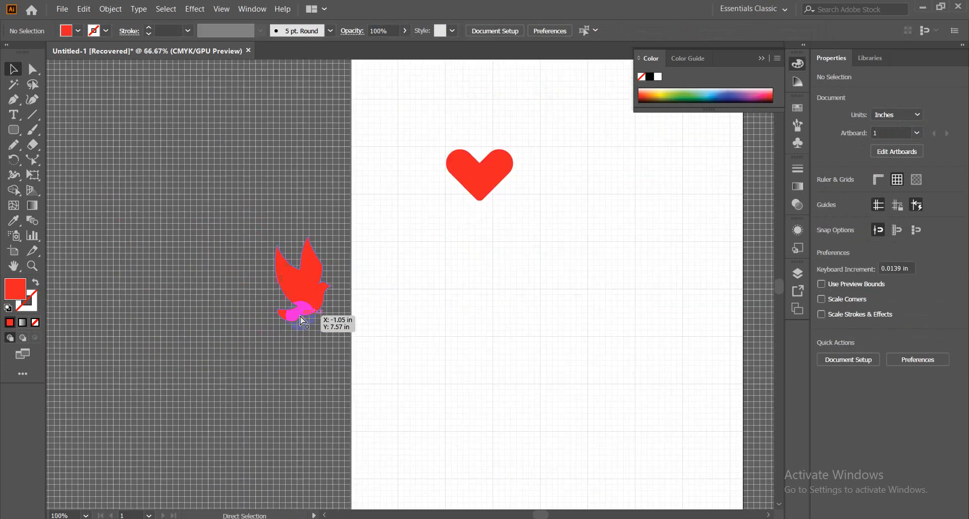
left_click_drag(324, 290, 441, 168)
key("a")
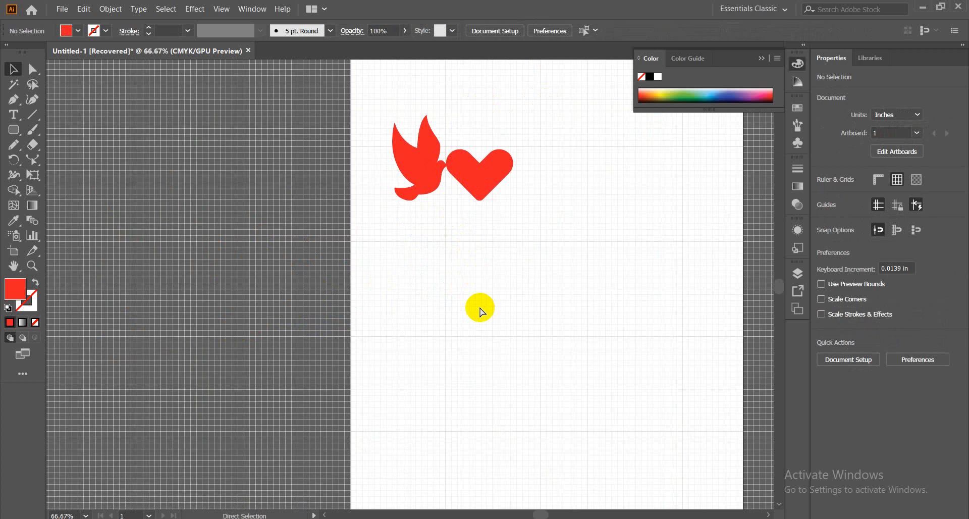
Step: Scale the heart down proportionally to about 0.78 in wide and place it just below the bird's beak tip
key("ctrl+plus")
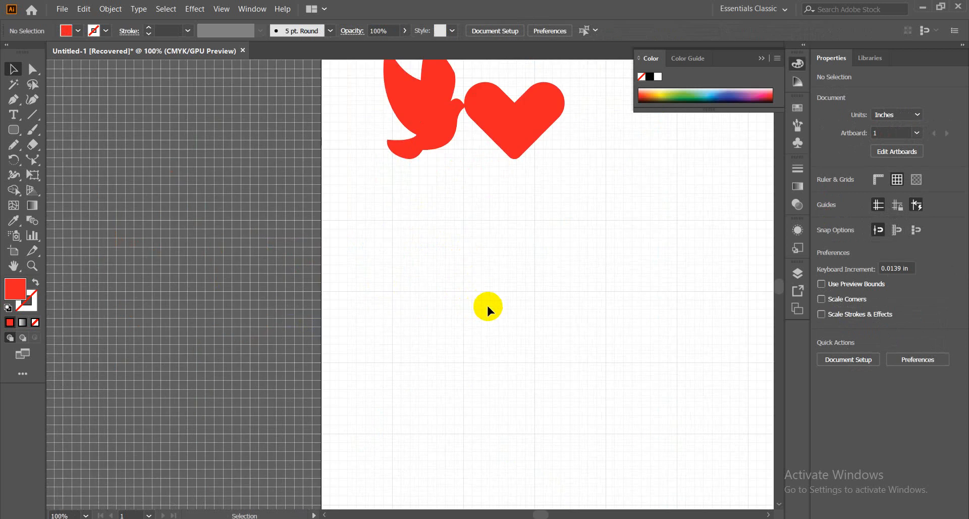
scroll(545, 362, "up", 5)
left_click(565, 285)
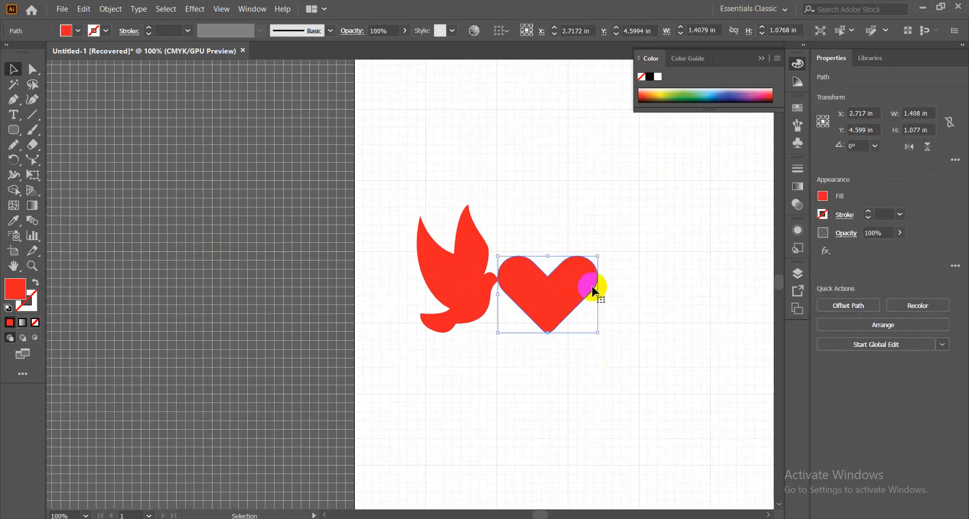
left_click_drag(599, 296, 553, 295)
left_click(544, 344)
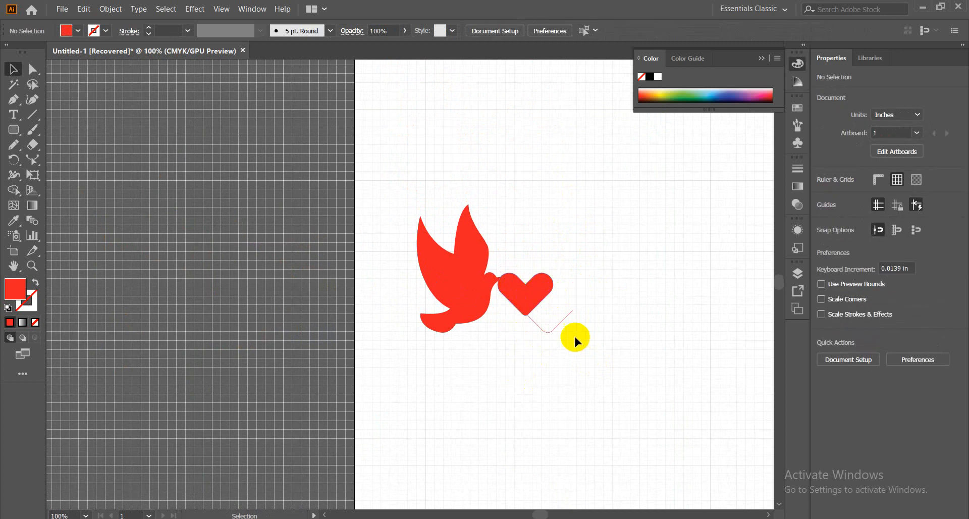
left_click(566, 316)
left_click(575, 359)
mouse_move(528, 294)
left_mouse_down()
mouse_move(549, 304)
mouse_move(533, 297)
left_mouse_up()
left_click(519, 388)
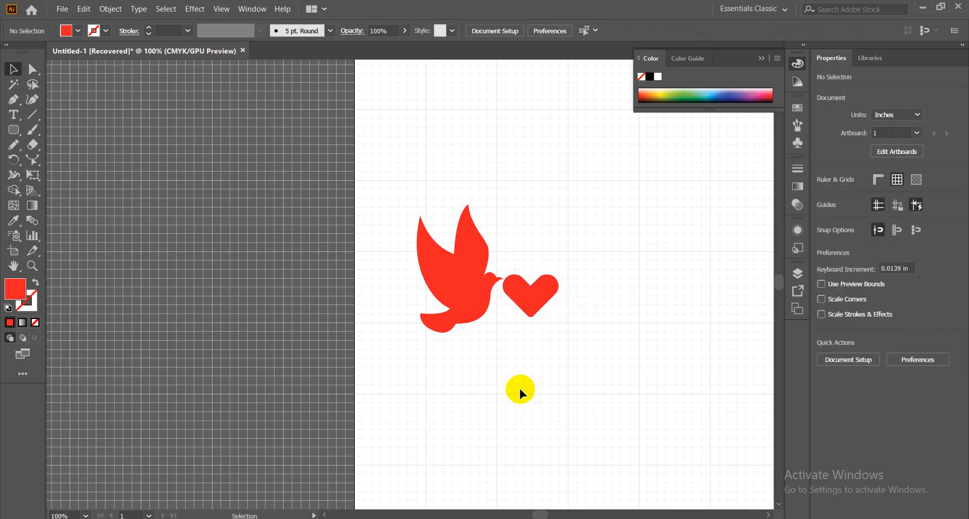
Step: Enlarge the heart to about 2.73 by 2.09 in and shrink the bird to about 0.69 by 1.03 in, placing it inside the heart
left_click(531, 301)
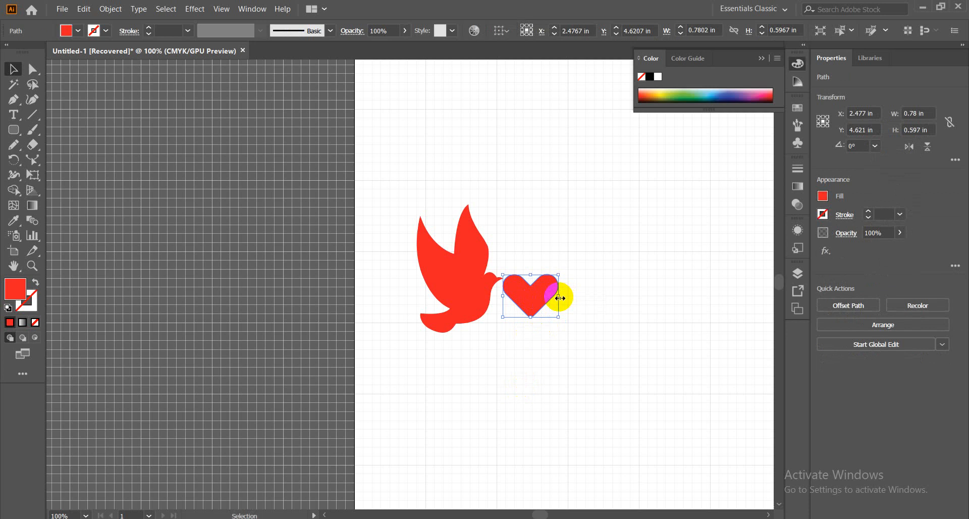
left_click_drag(559, 298, 697, 295)
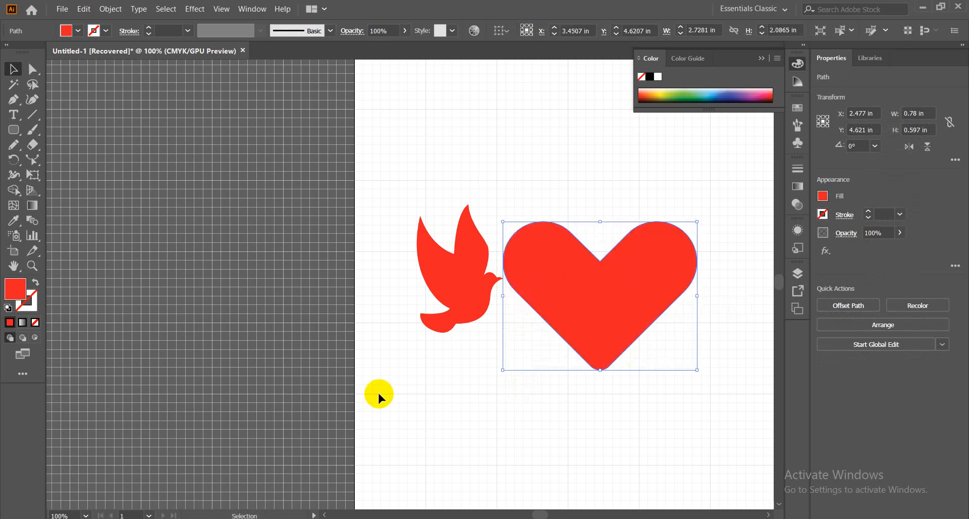
left_click(505, 281)
left_click(461, 296)
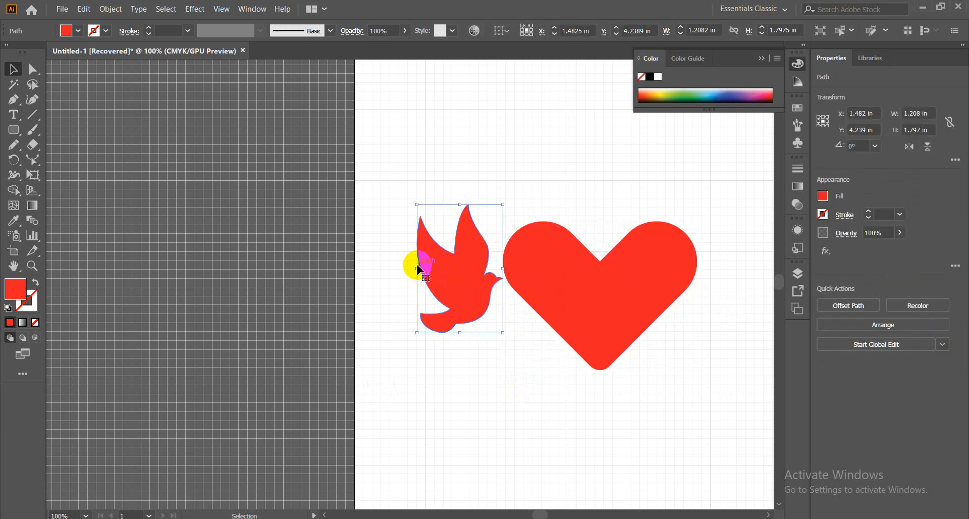
left_click_drag(417, 270, 586, 309)
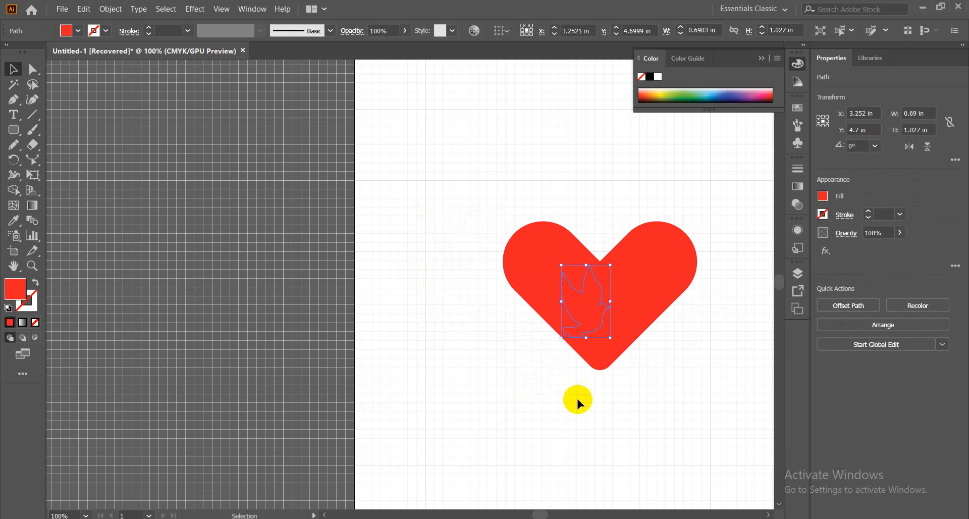
Step: Fill the bird with white sampled from the artboard using the Eyedropper, and deselect it
left_click(15, 223)
left_click(471, 199)
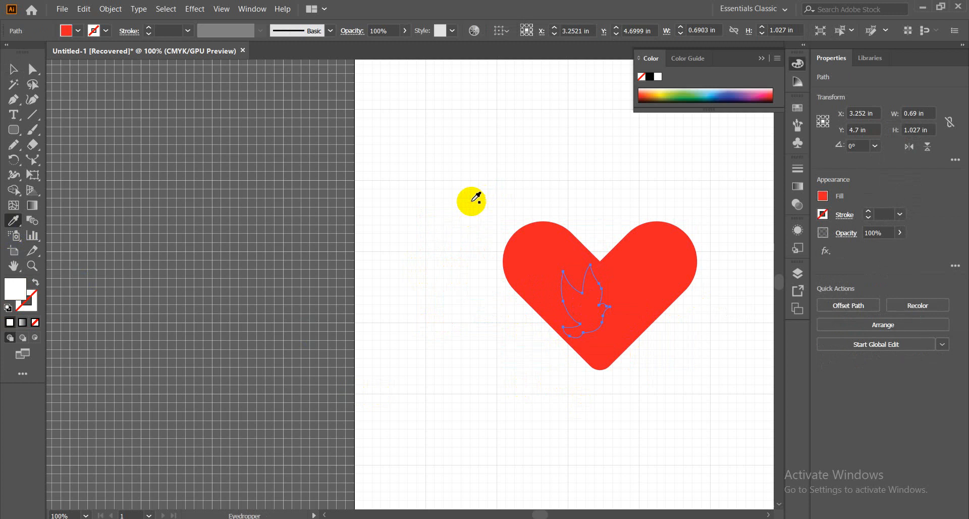
left_click(13, 70)
left_click(437, 352)
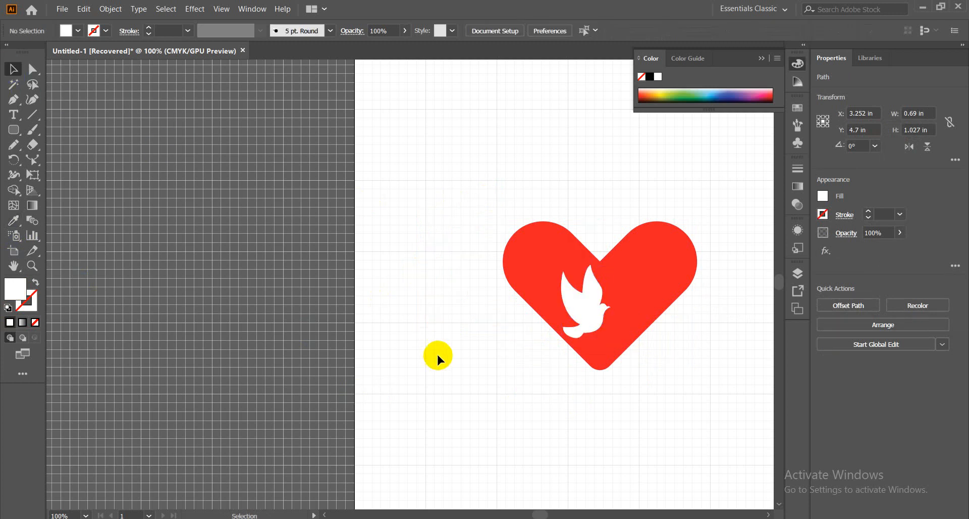
Step: Move the white bird up and to the right, to just below the heart's central notch
left_click_drag(689, 384, 385, 378)
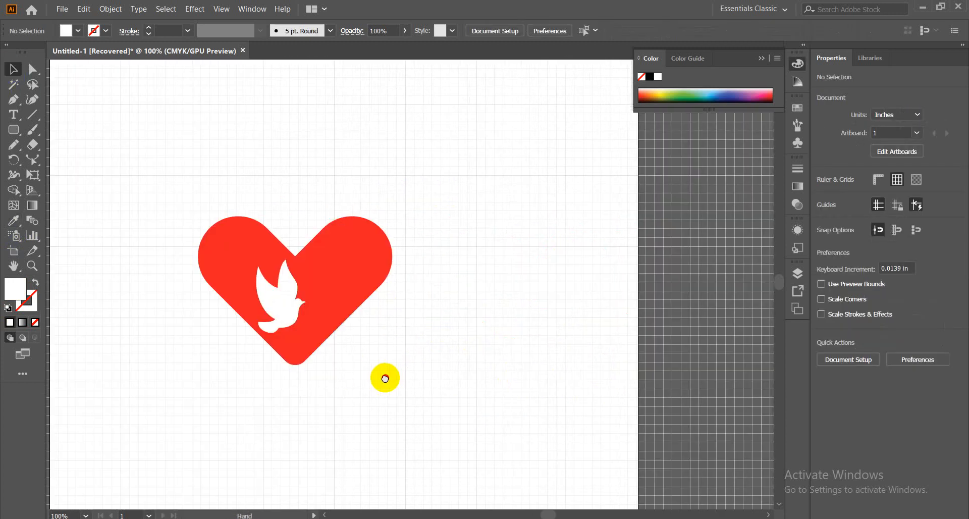
left_click_drag(285, 306, 308, 294)
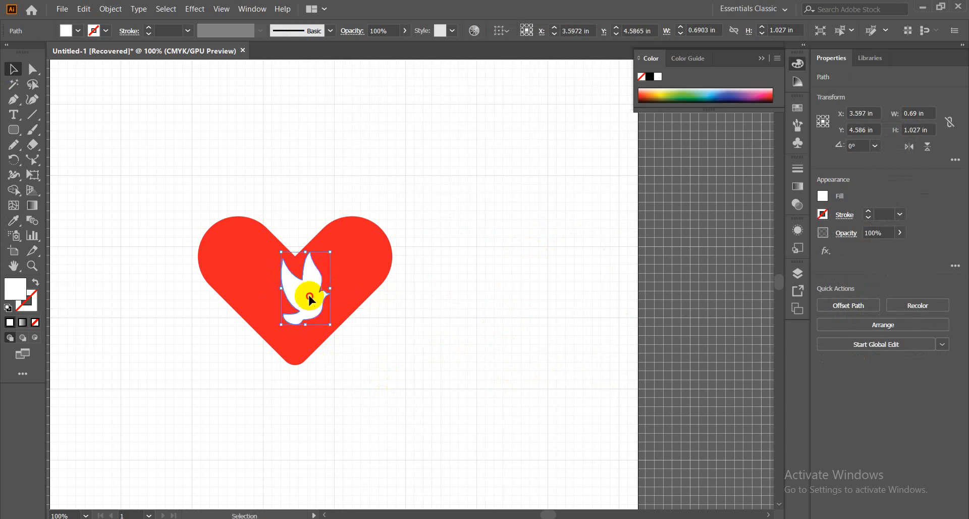
left_click(339, 389)
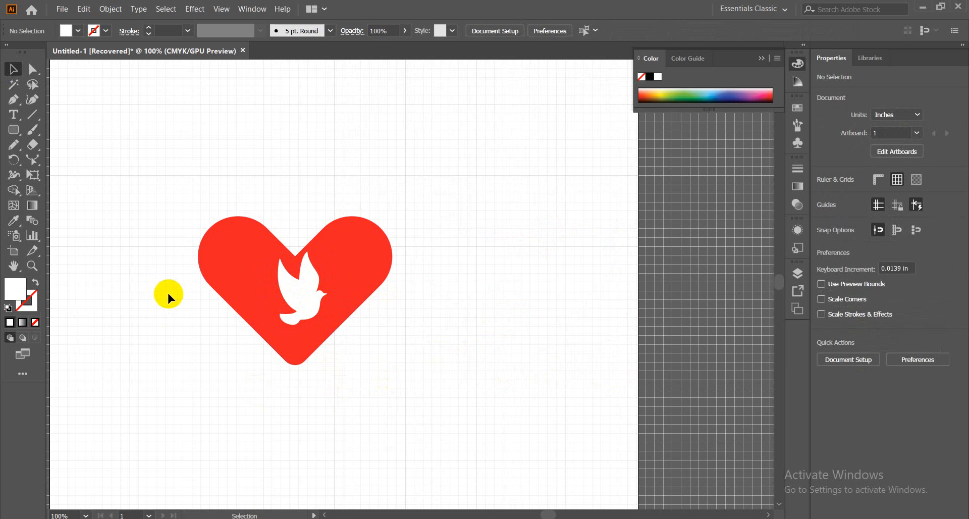
Step: Try the white bird inside the heart's right lobe
left_click(297, 304)
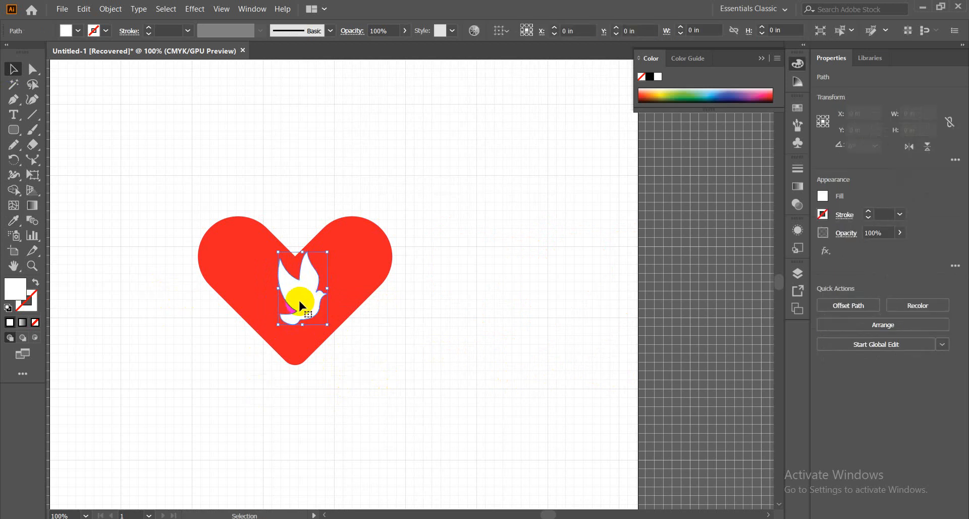
left_click_drag(297, 304, 346, 275)
left_click(420, 345)
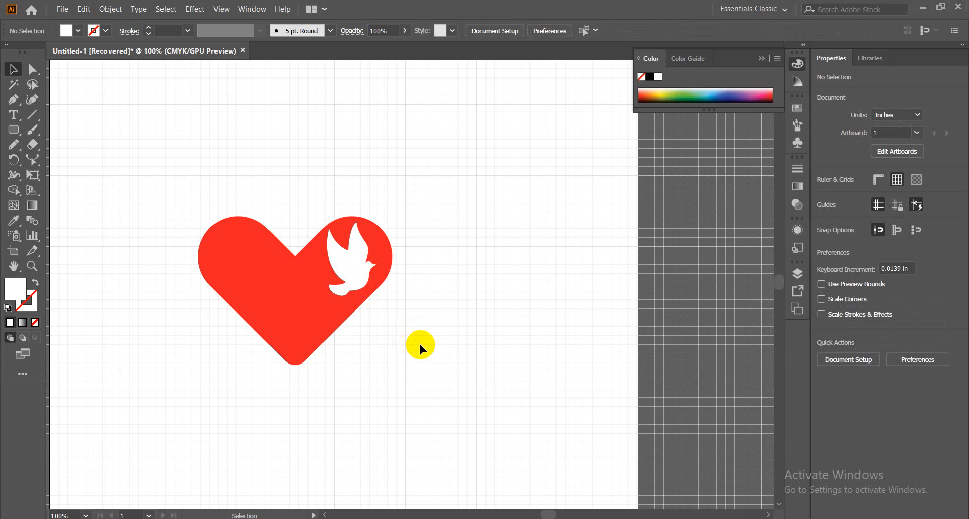
Step: Move the white bird down over the heart's bottom tip so its lower body overlaps the point
left_click(351, 269)
left_click_drag(351, 267, 305, 350)
left_click(324, 383)
left_click(393, 404)
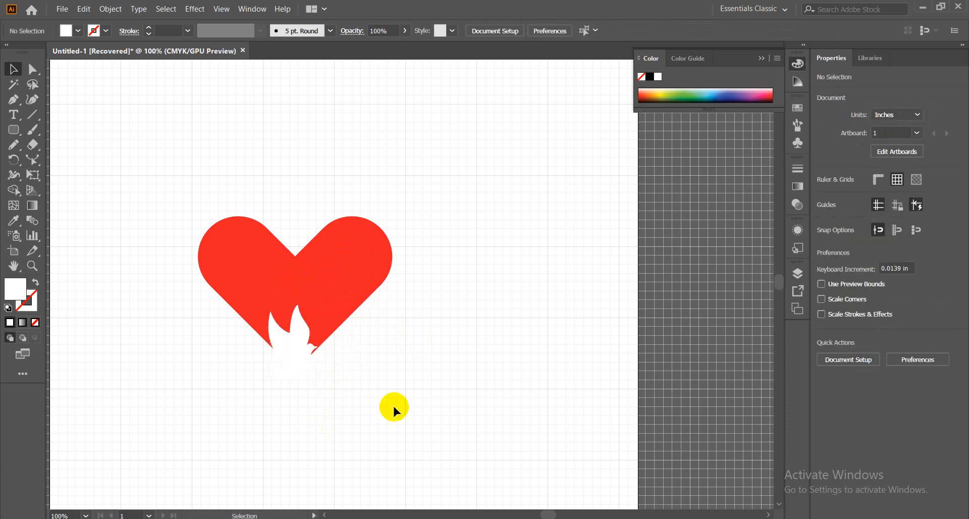
Step: Nudge the white bird up five increments over the heart's bottom tip and deselect it
left_click(288, 347)
key("Up")
key("Up")
key("Up")
key("Up")
key("Up")
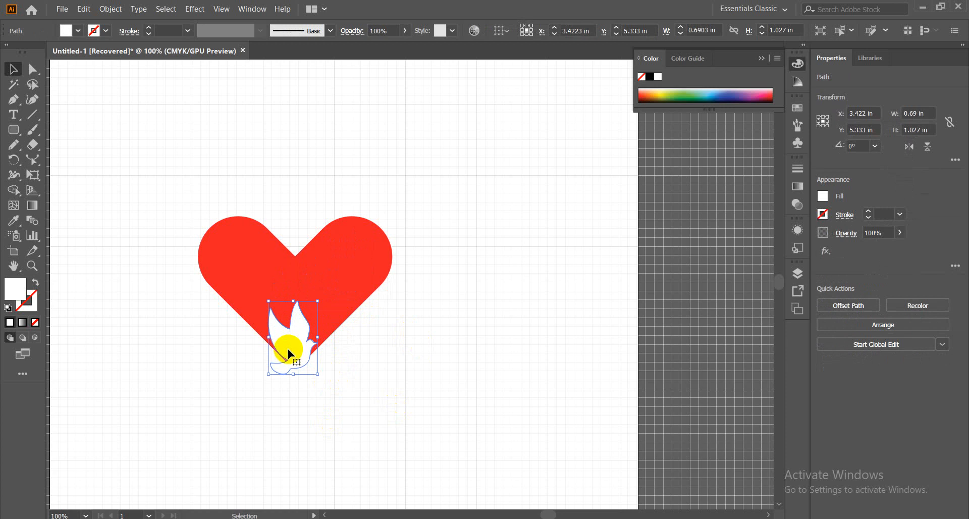
left_click(399, 396)
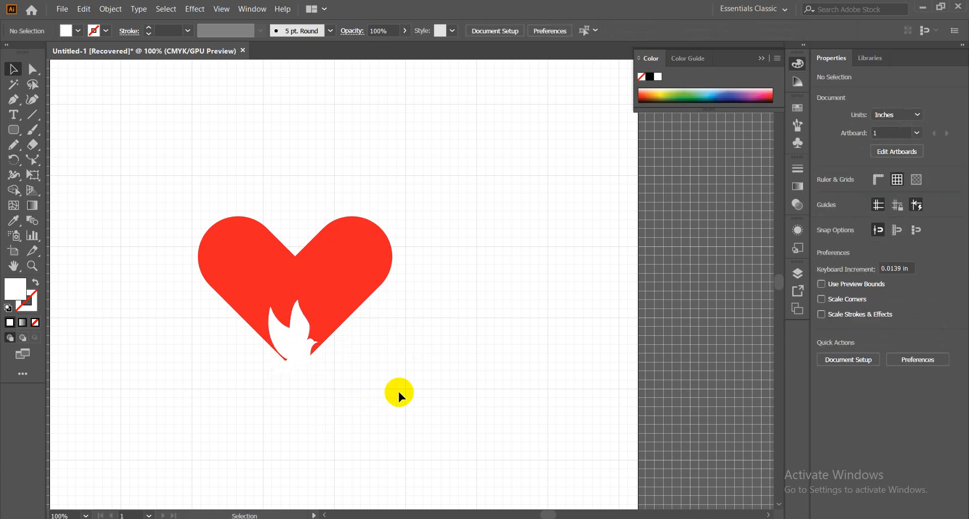
Step: Nudge the white bird upward until the heart's red tip shows beneath it and only its tail crosses the heart's edge
left_click(297, 335)
key("Up")
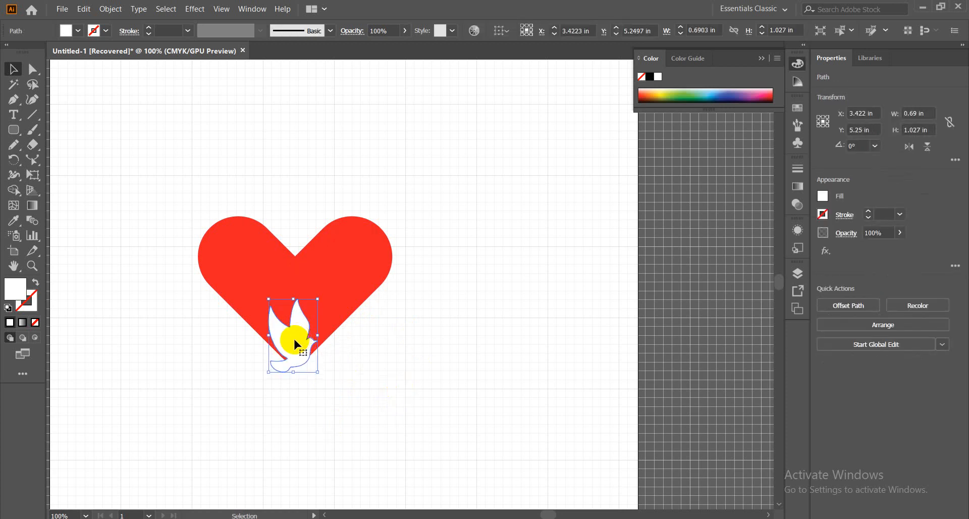
key("Up")
key("Up")
key("Up")
key("Up")
key("Up")
key("Up")
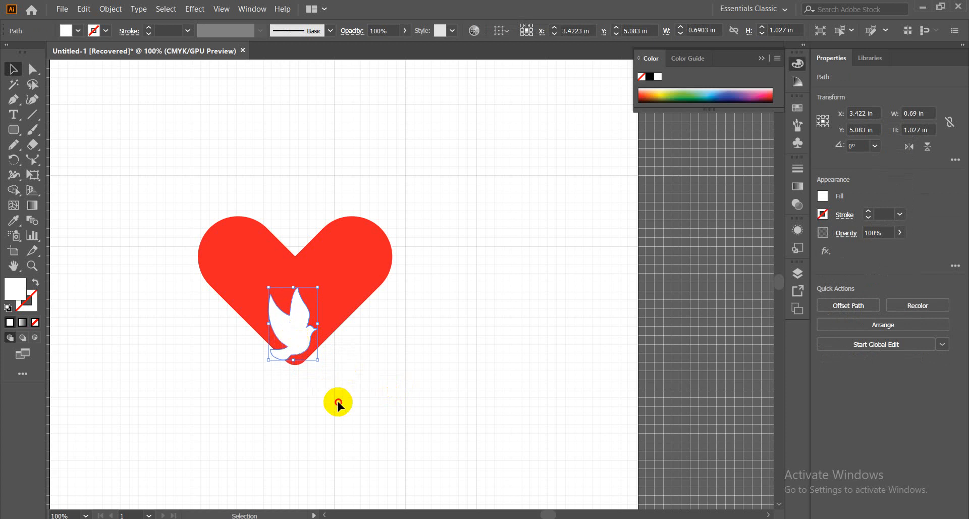
left_click(337, 403)
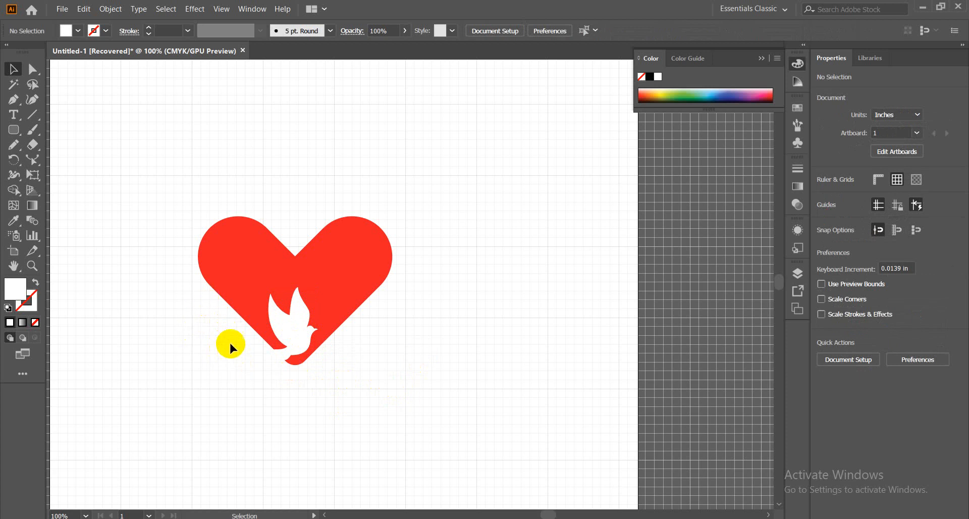
Step: Group the heart and white bird, and scale the group down proportionally about its centre to a little over half size
left_click_drag(242, 346, 299, 314)
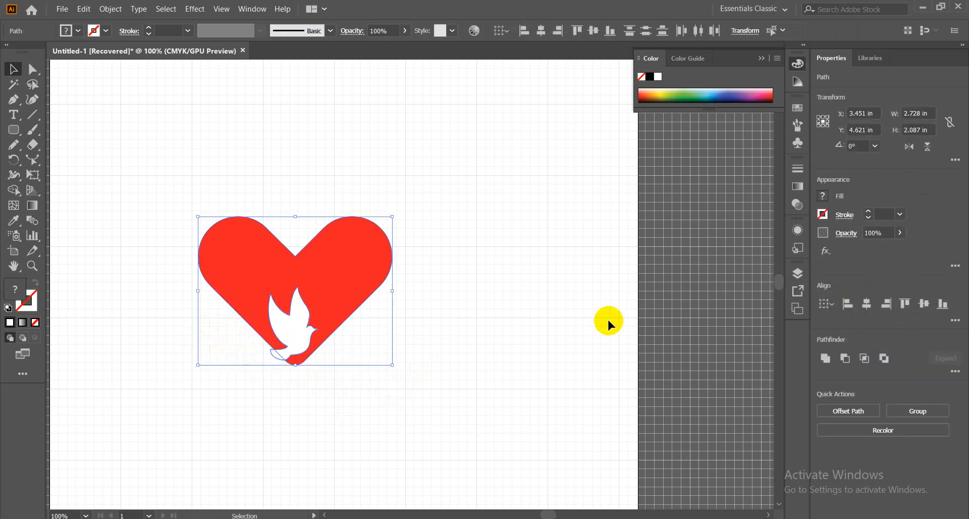
key("a")
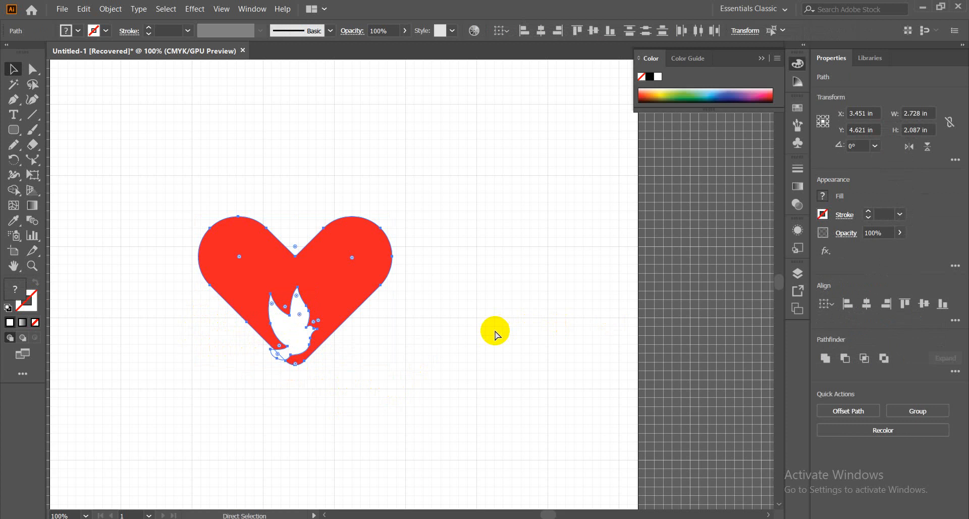
key("v")
left_click(450, 329)
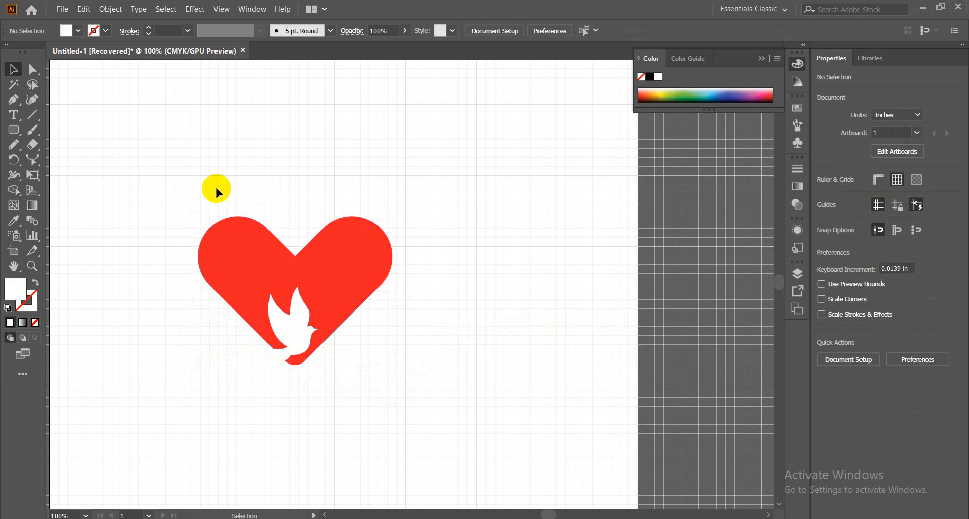
left_click(385, 280)
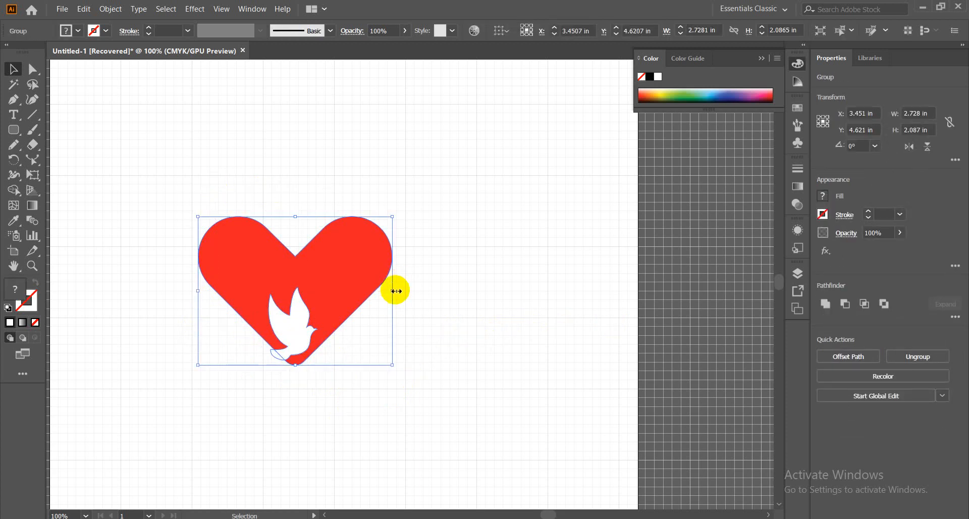
left_click_drag(396, 291, 353, 292)
left_click(379, 349)
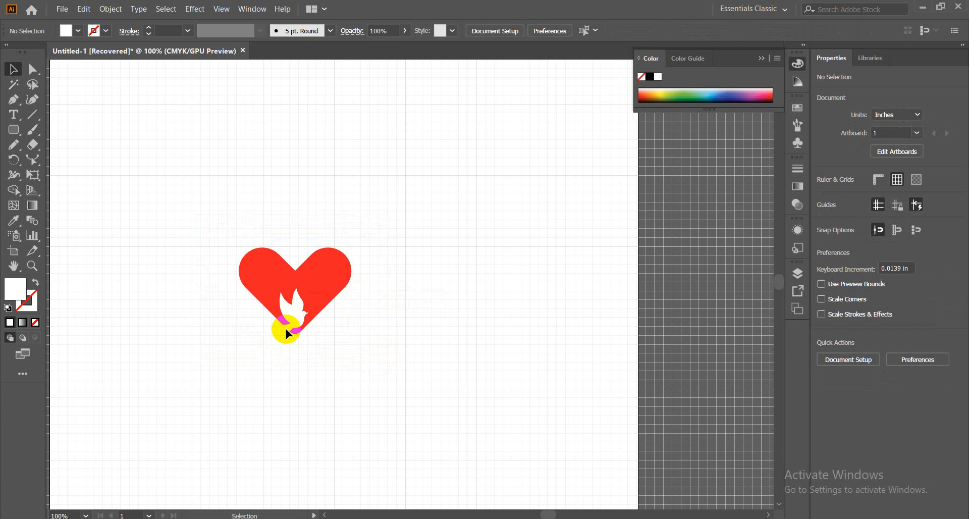
Step: Set the font for new text to Couture Bold
left_click_drag(14, 115, 76, 119)
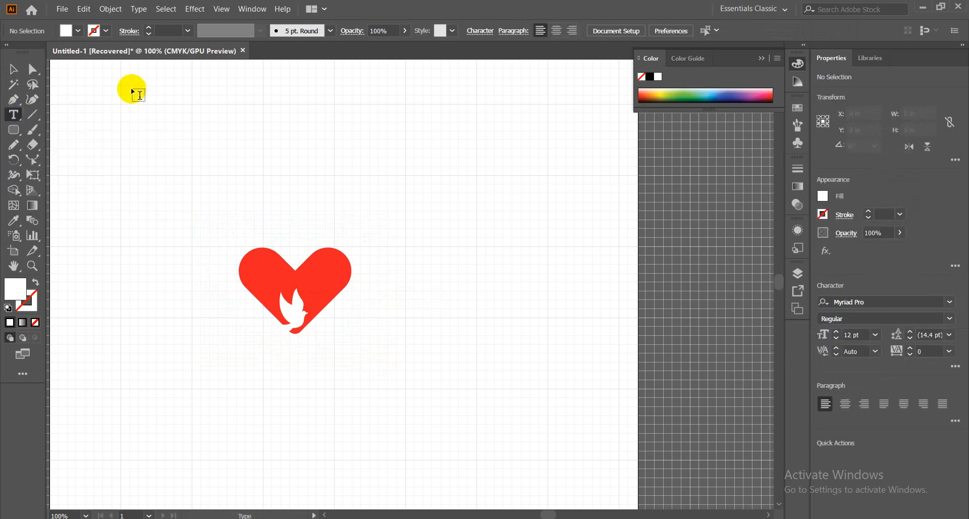
left_click(484, 31)
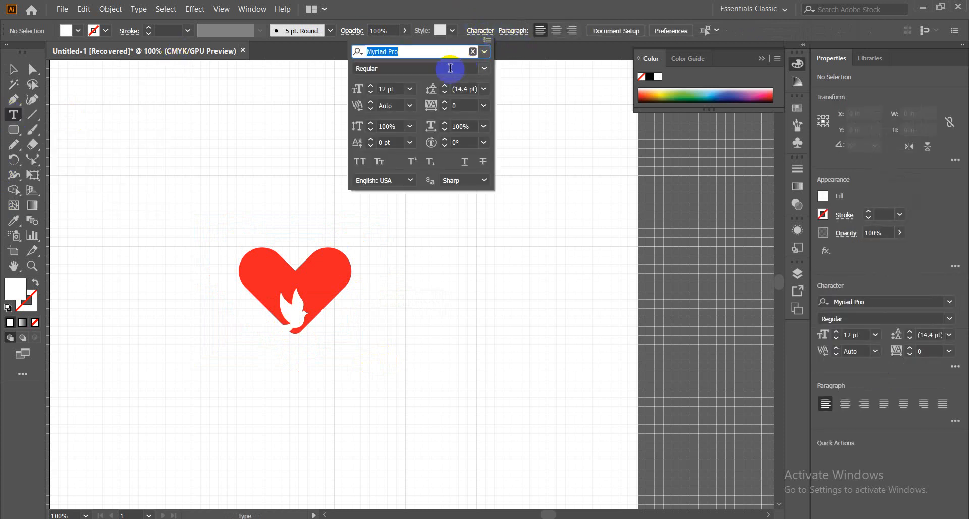
left_click(397, 68)
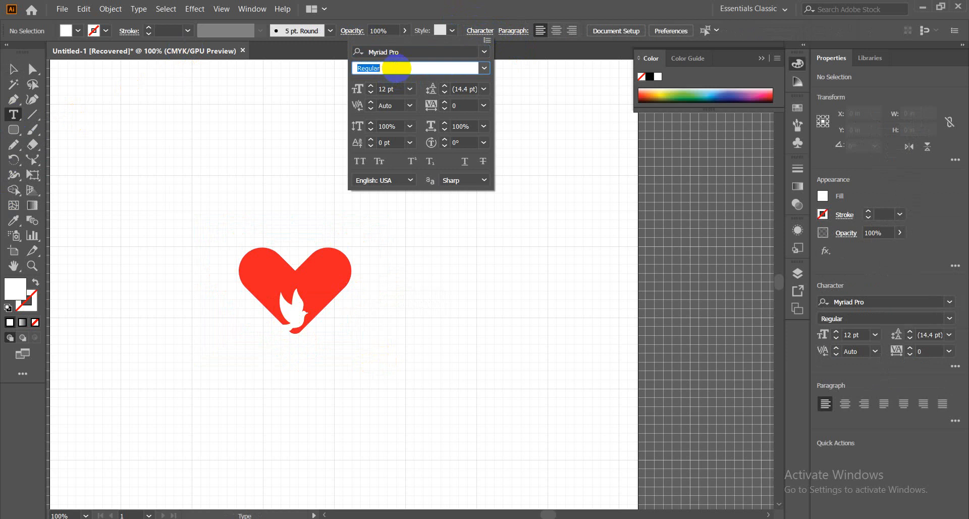
key("BackSpace")
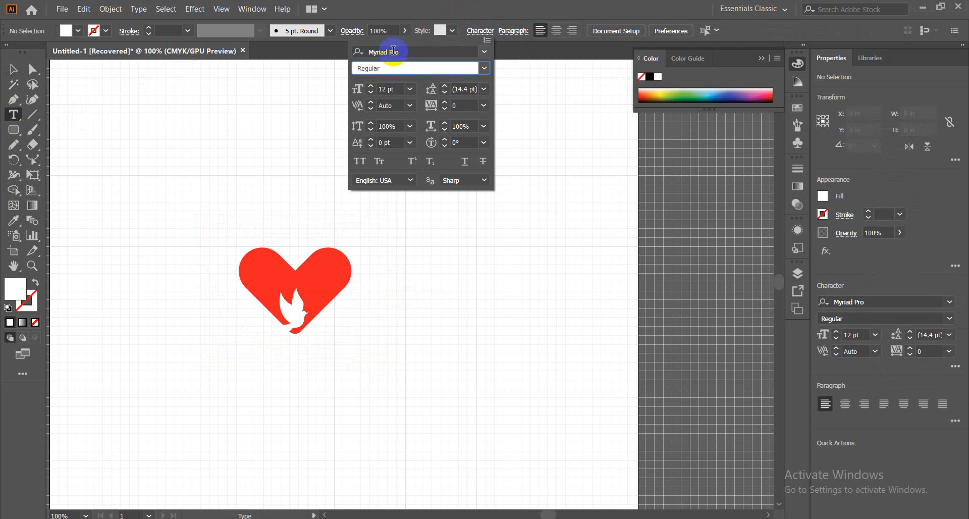
left_click(409, 53)
type("cou")
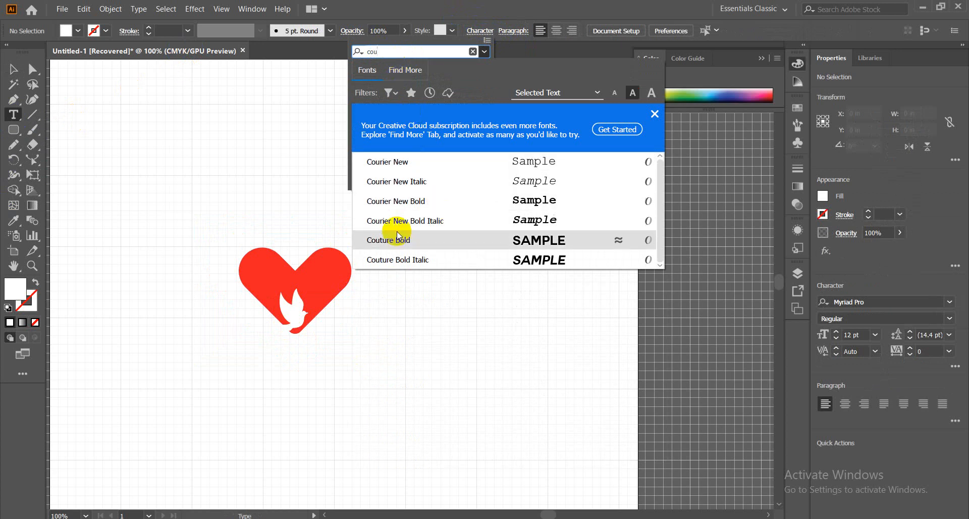
left_click(417, 242)
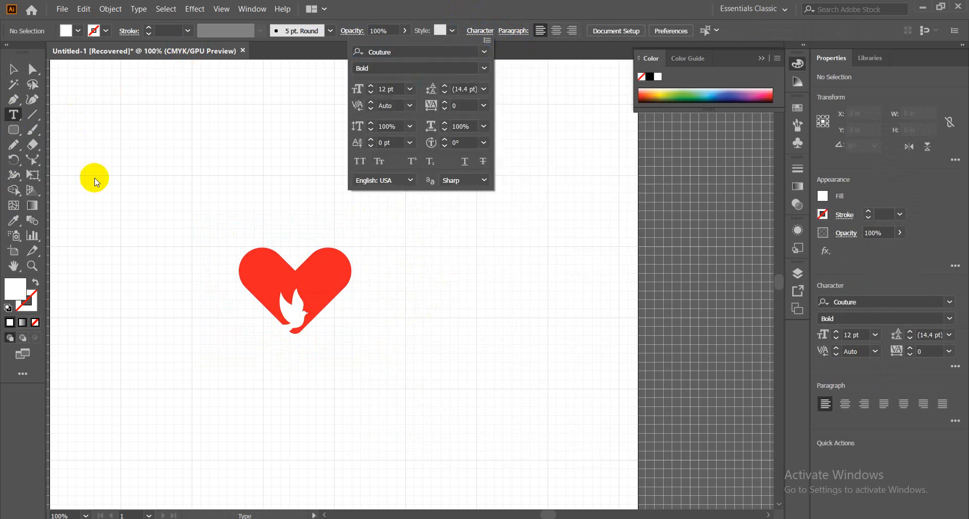
Step: Add the point text "LOVE BIRD" in the empty area beside the heart
left_click(12, 114)
left_click(384, 279)
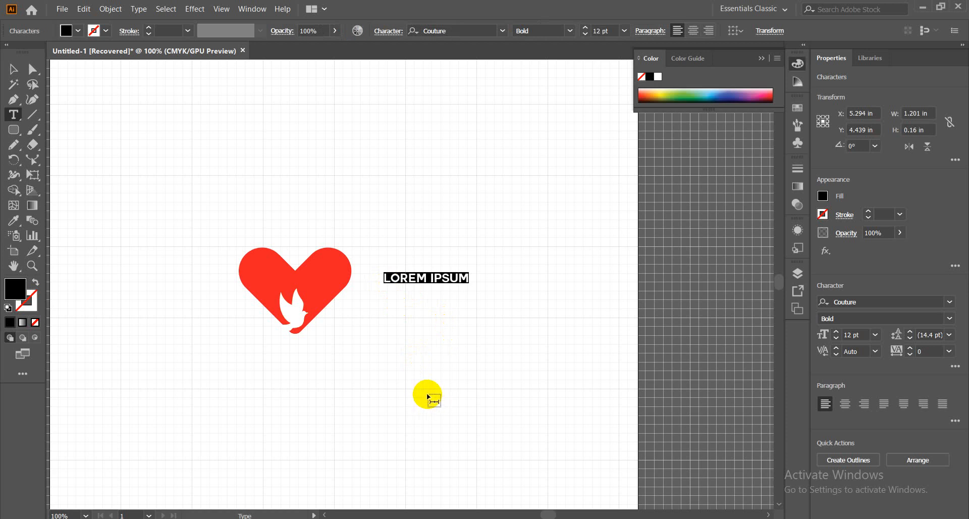
type("LOVE")
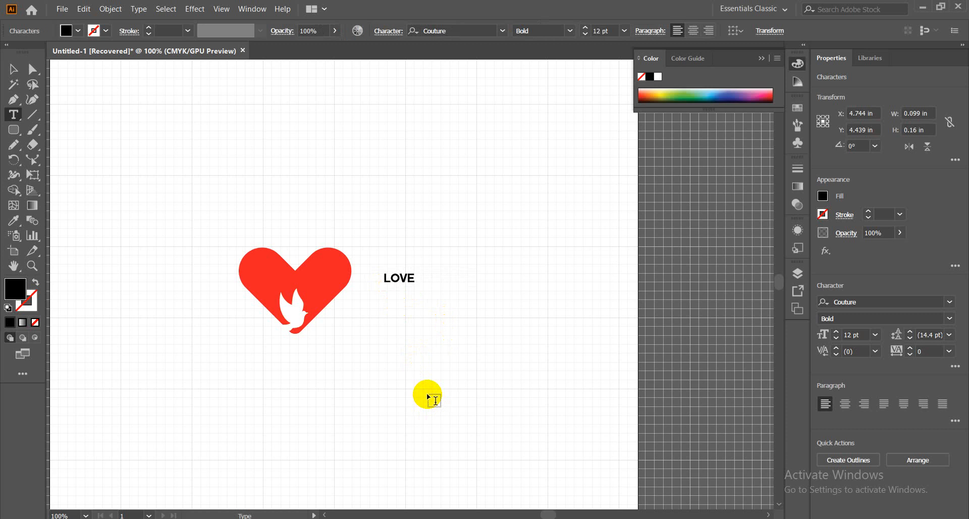
type(" BIRD")
left_click(13, 69)
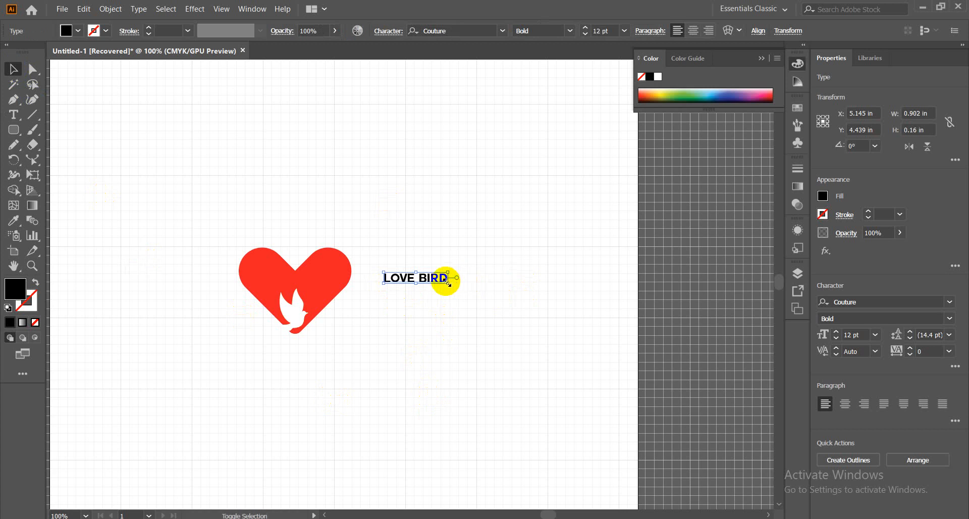
Step: Enlarge the LOVE BIRD text to about 47.22 pt and place it centred just below the heart
left_click_drag(448, 284, 541, 349)
left_click_drag(428, 287, 301, 360)
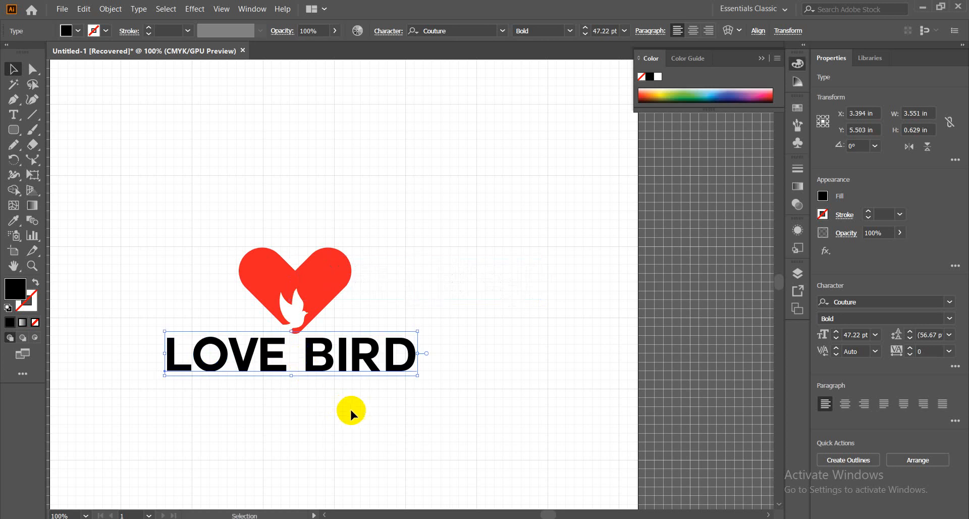
key("Down")
key("Down")
key("Down")
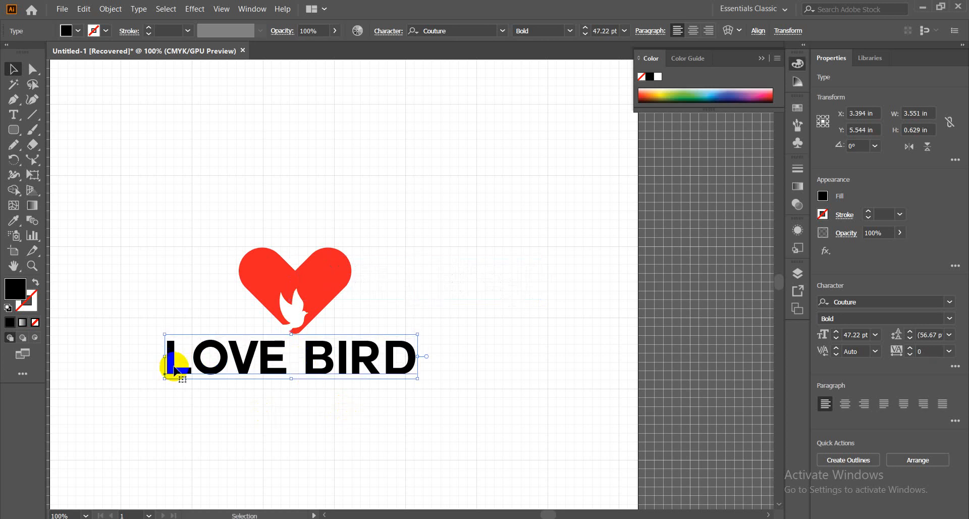
Step: Recolor the LOVE BIRD text with the heart's red using the Eyedropper, and deselect it
left_click(14, 220)
left_click(320, 268)
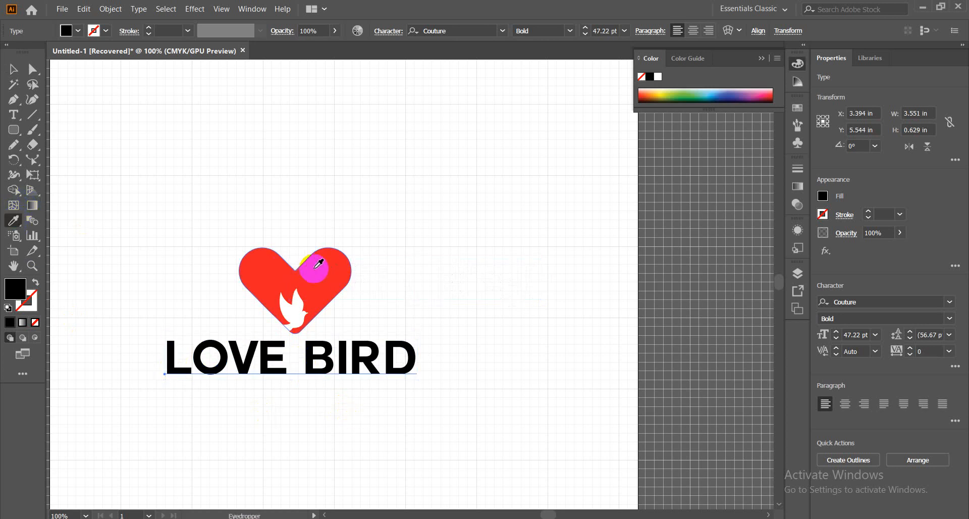
left_click(13, 69)
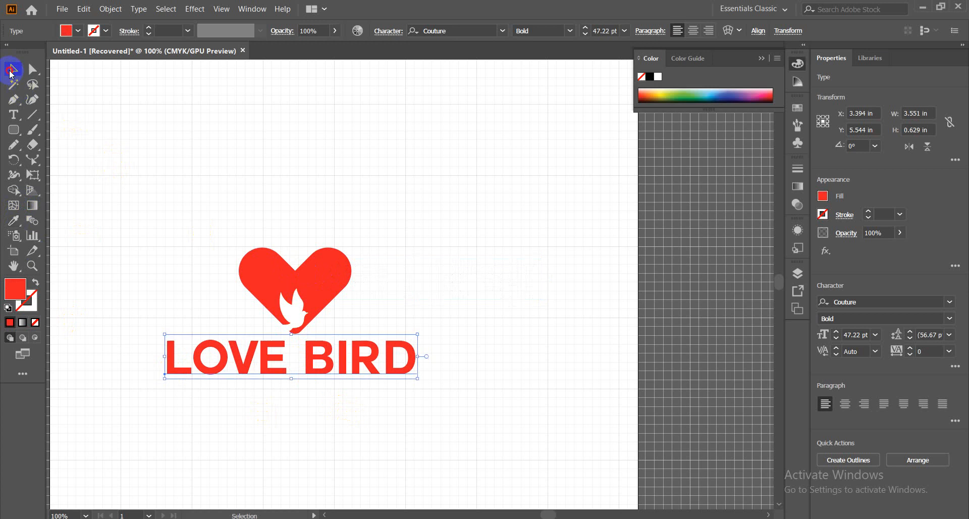
left_click(457, 251)
scroll(457, 363, "down", 5)
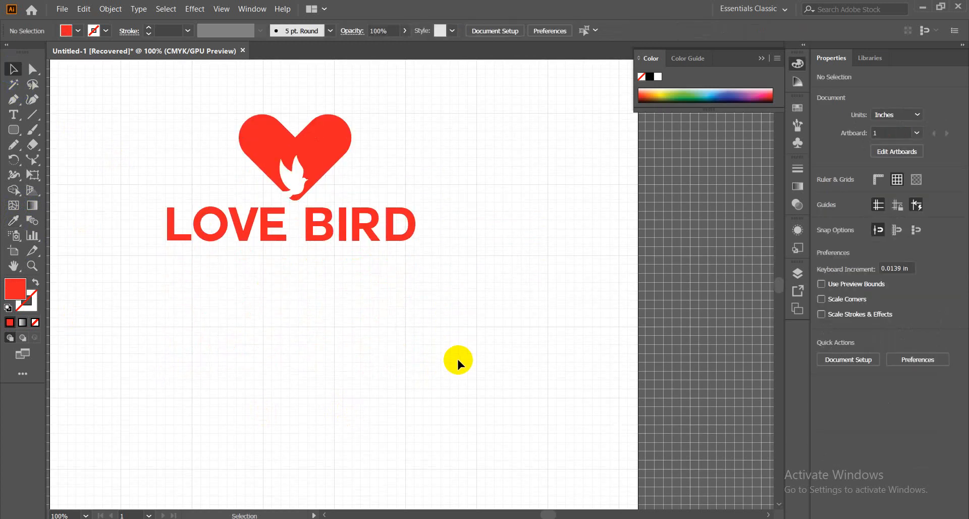
left_click(267, 241)
left_click(151, 249)
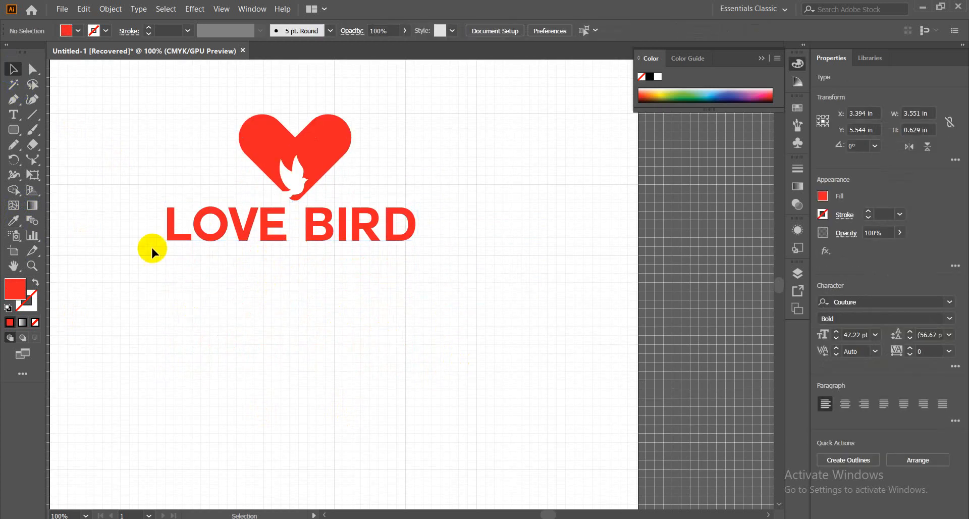
left_click(15, 177)
left_click(14, 114)
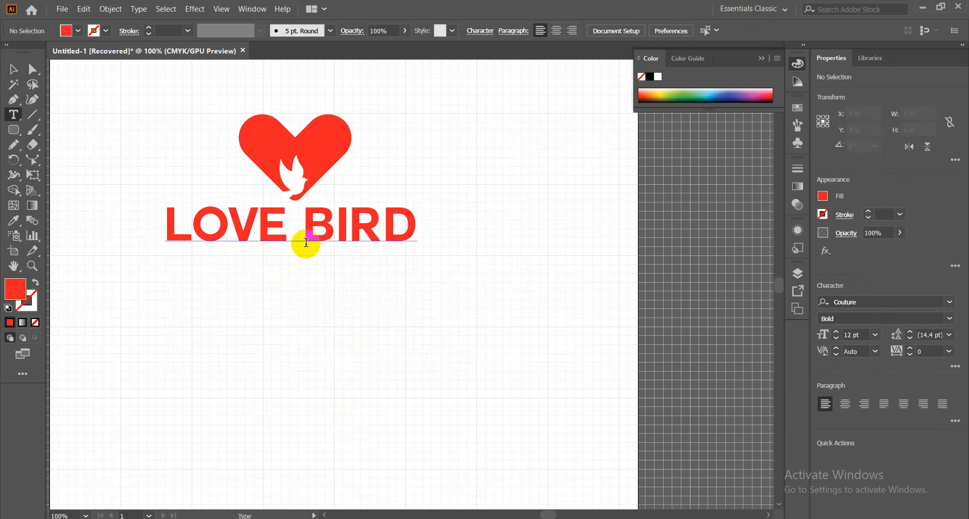
left_click(13, 69)
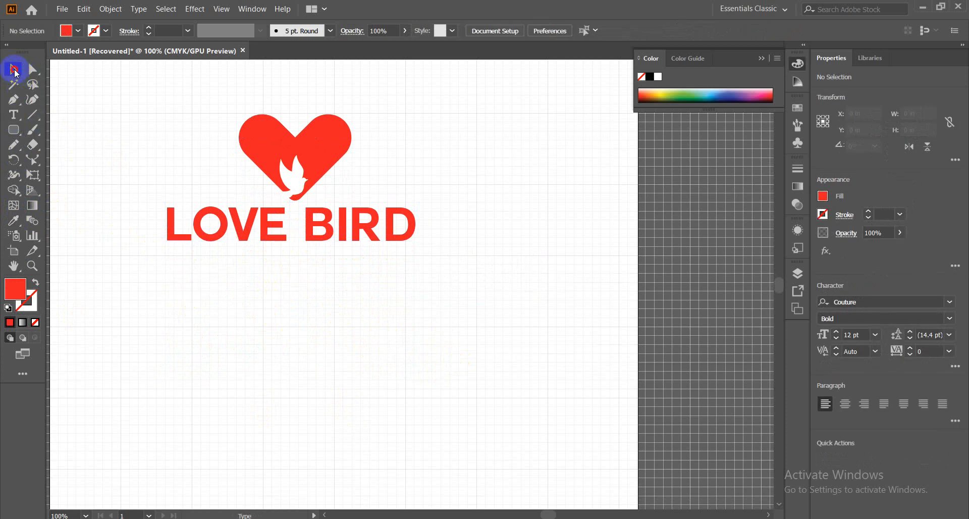
Step: Duplicate the LOVE BIRD text directly below itself and replace the copy's wording with "YOUR TAG LINE HERE"
left_click(273, 237)
left_click_drag(272, 237, 269, 288)
double_click(267, 289)
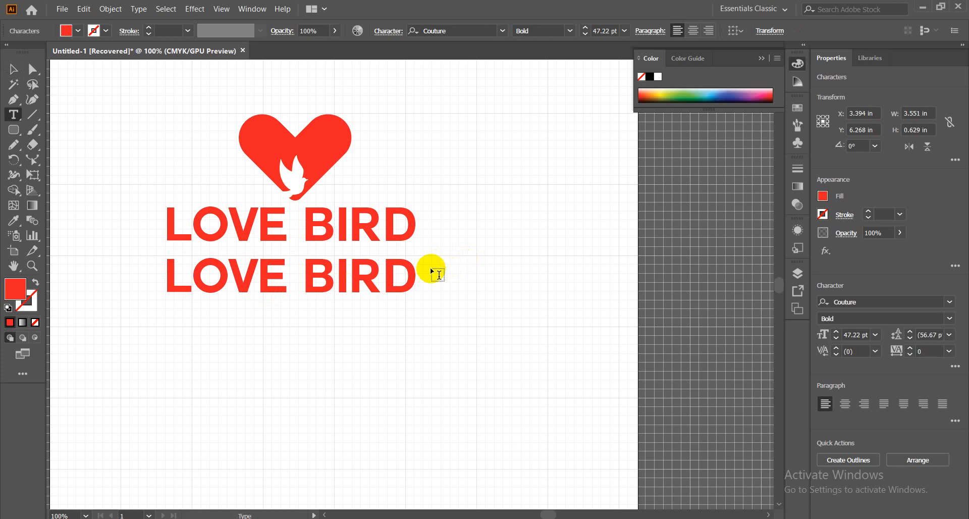
left_click_drag(414, 273, 66, 273)
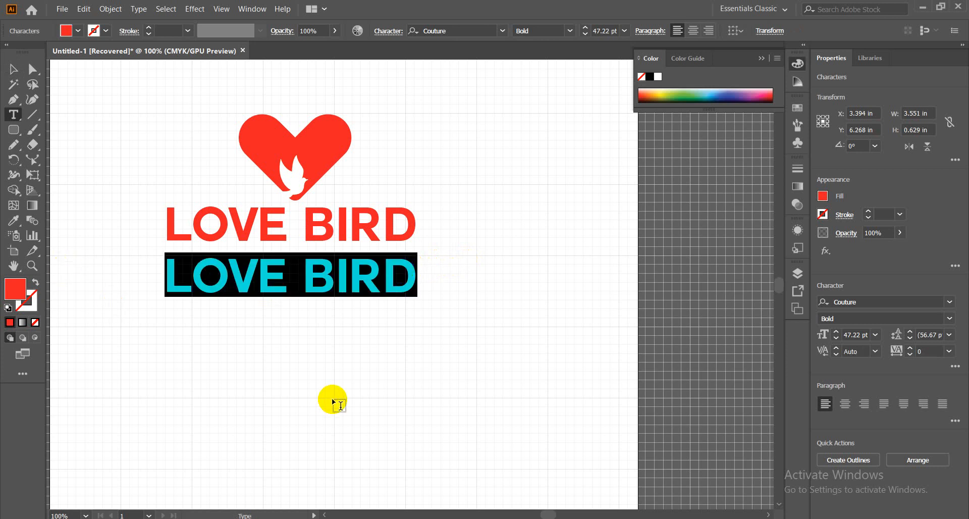
type("Y")
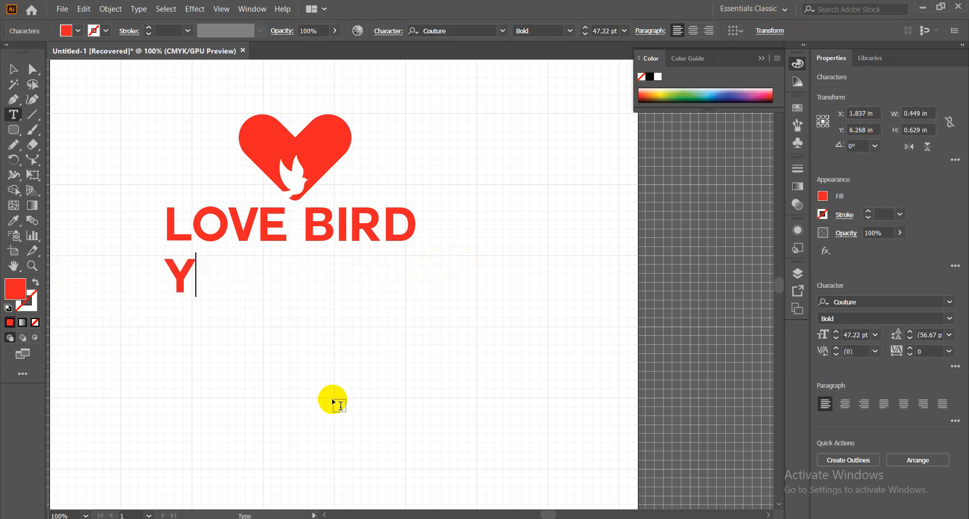
type("OUR ")
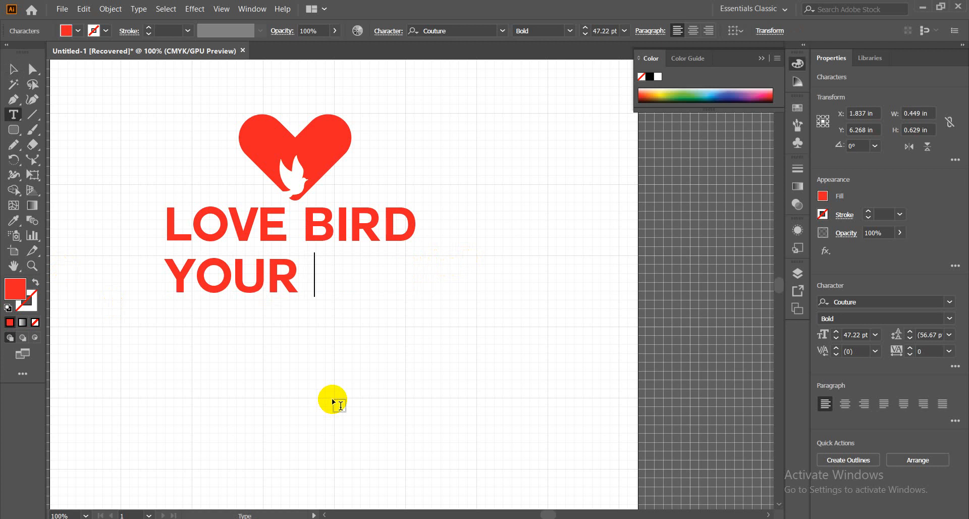
type("TAG ")
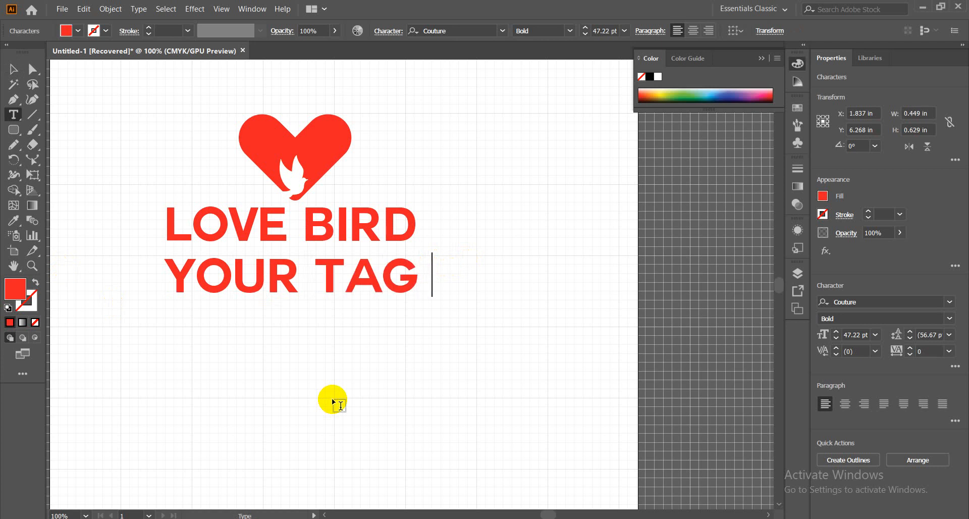
type("LINE HERE")
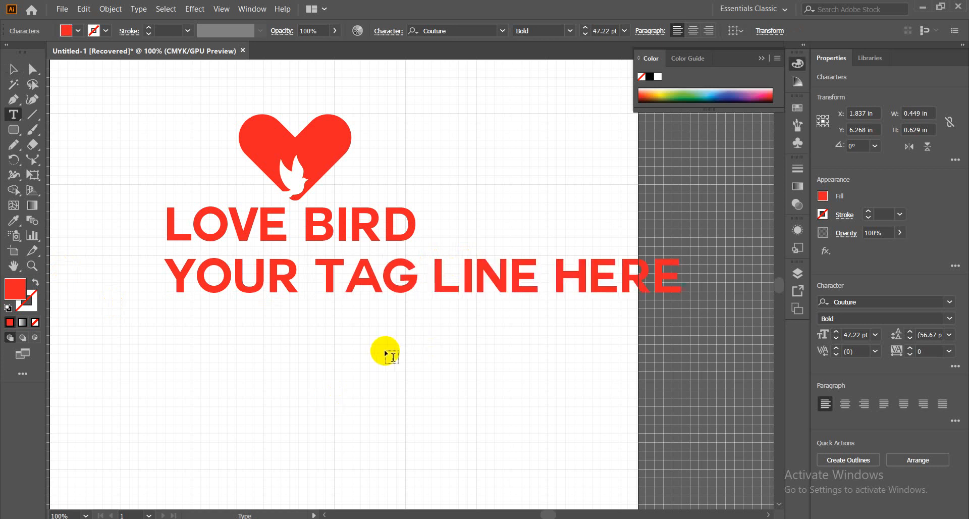
Step: Shrink the tagline to about 22.37 pt to match LOVE BIRD's width, and move it up close beneath that line
left_click(13, 70)
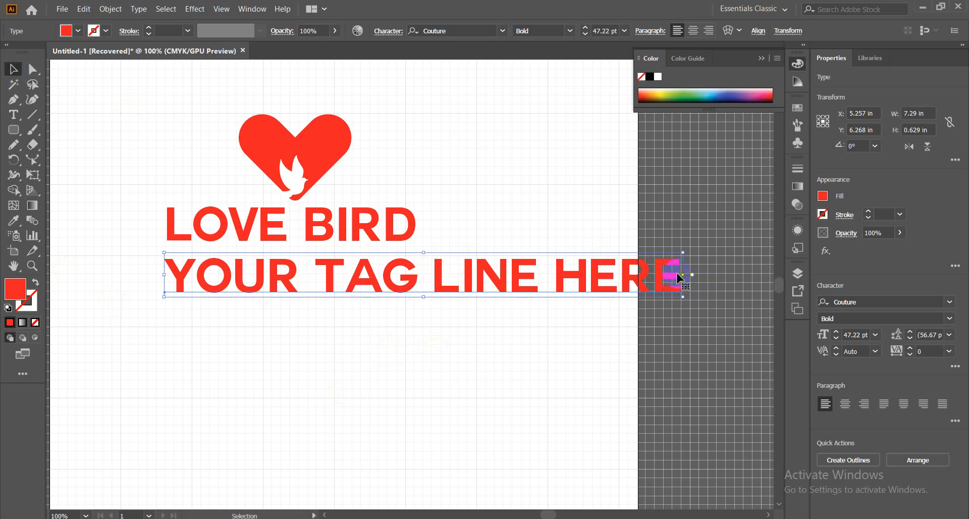
left_click_drag(684, 274, 415, 273)
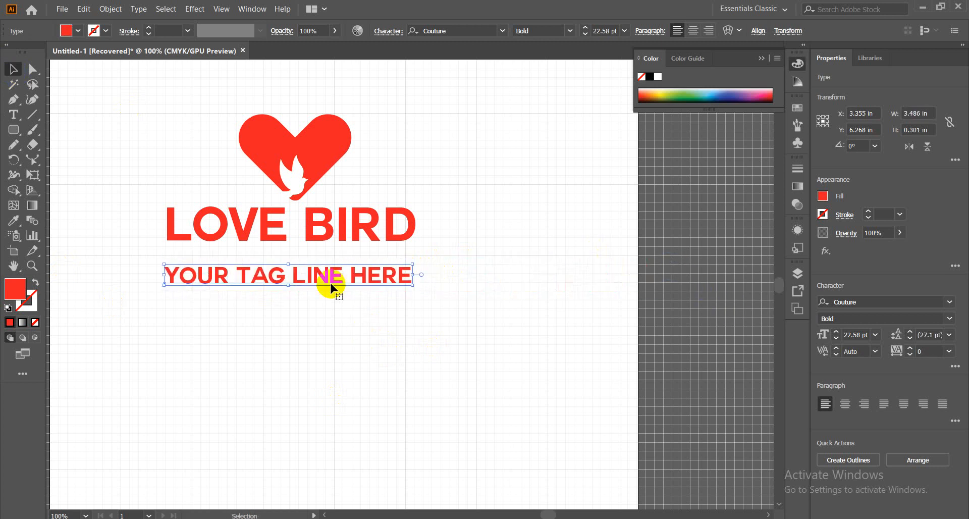
left_click_drag(320, 277, 321, 268)
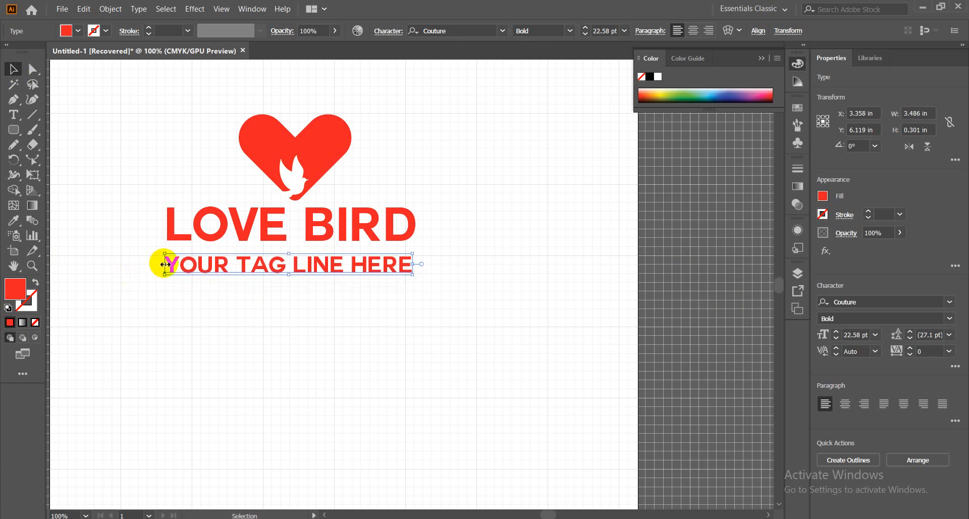
left_click_drag(164, 264, 168, 264)
left_click_drag(417, 264, 415, 264)
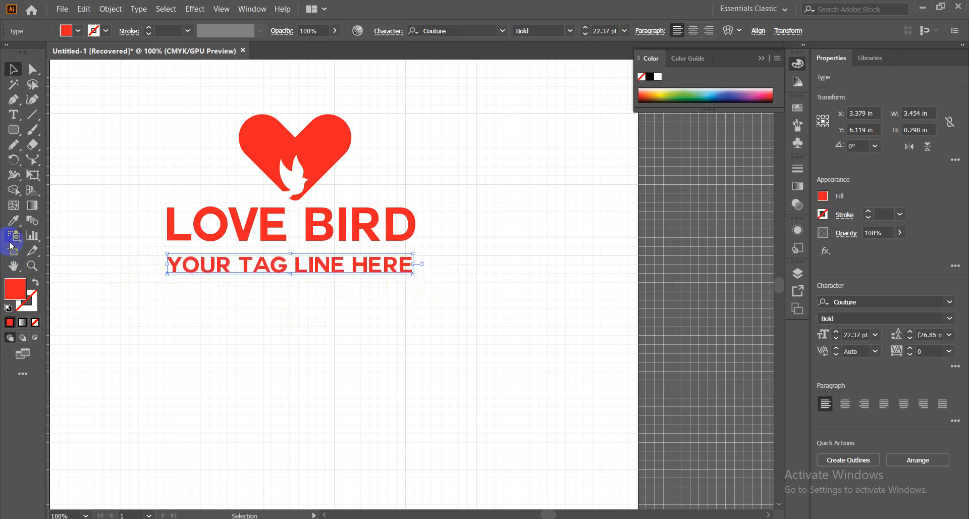
Step: Recolor the tagline gray with the Eyedropper, nudge it up closer beneath LOVE BIRD, and deselect it
left_click(13, 220)
left_click(714, 223)
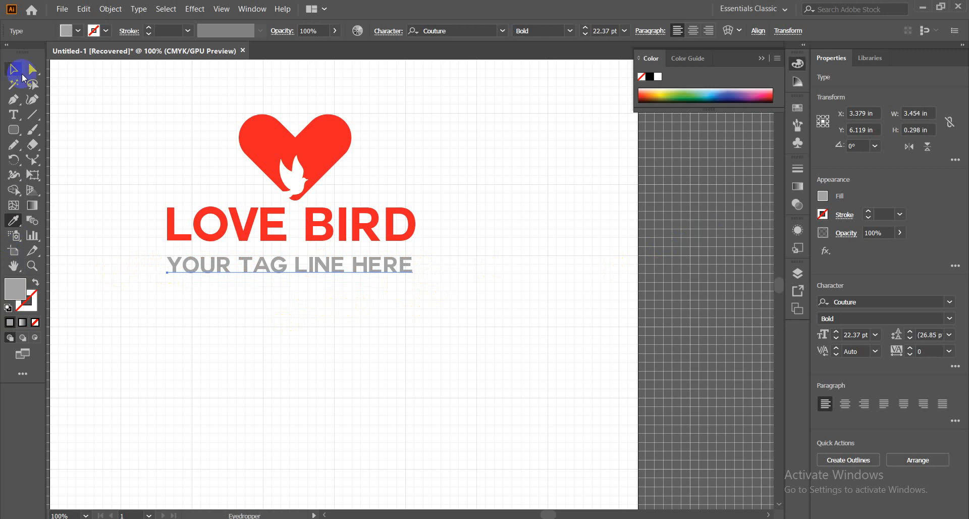
left_click(13, 69)
key("Up")
key("Up")
key("Up")
key("Up")
key("Up")
key("Up")
key("Up")
key("Up")
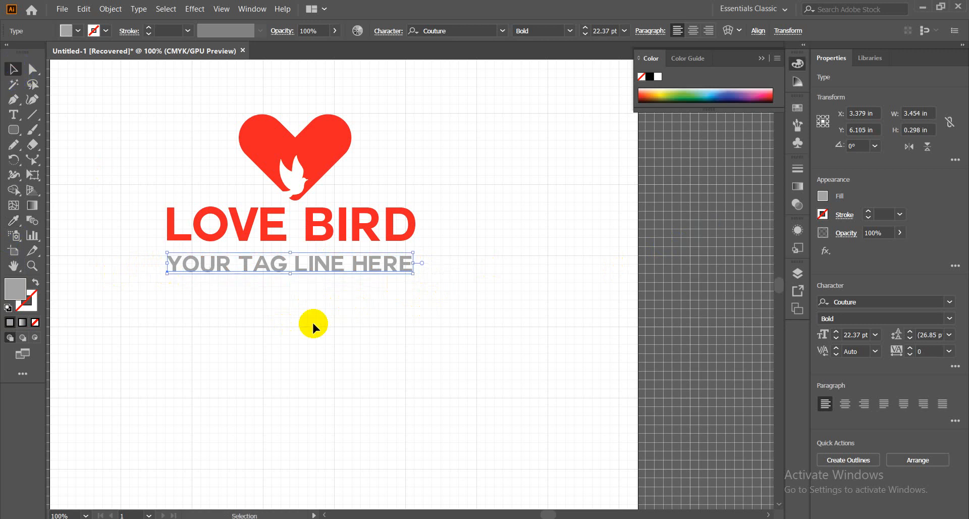
left_click(264, 318)
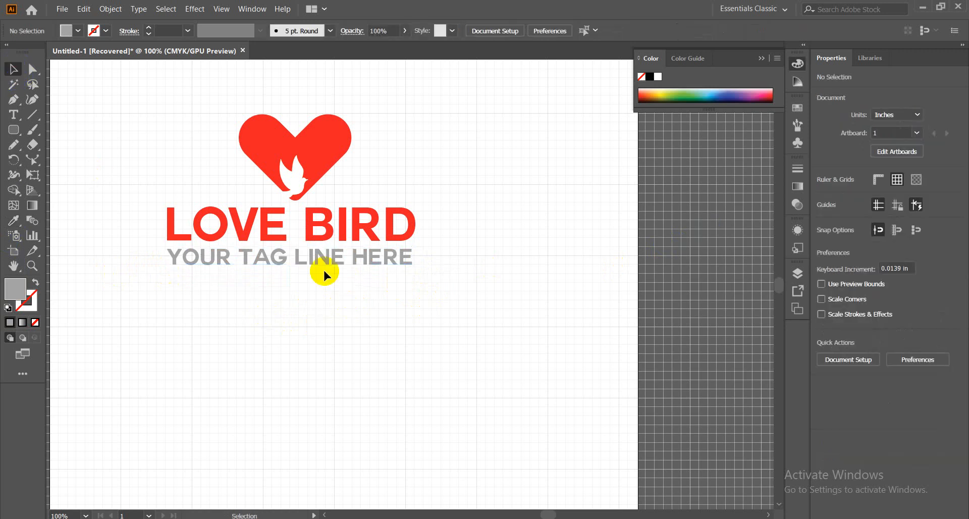
Step: Change the tagline's font to Eight One
left_click(368, 256)
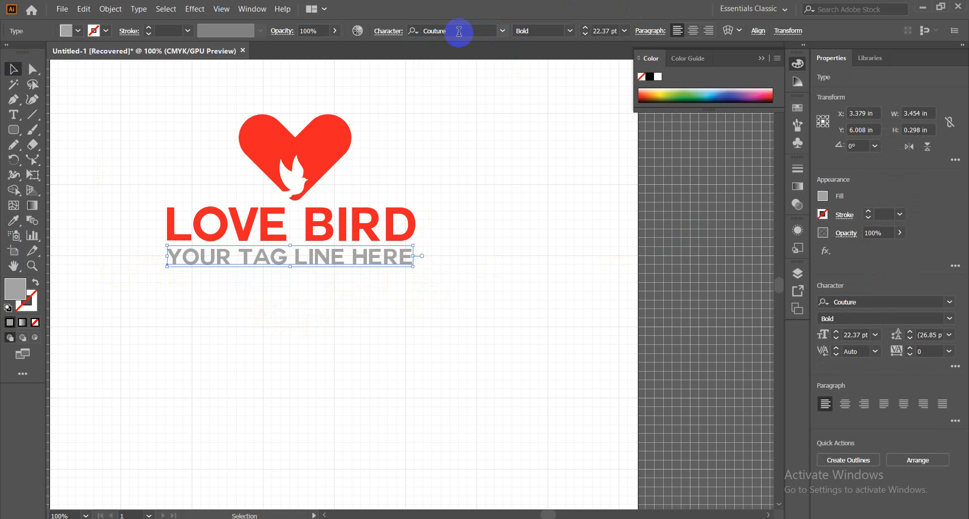
left_click(458, 31)
left_click(503, 30)
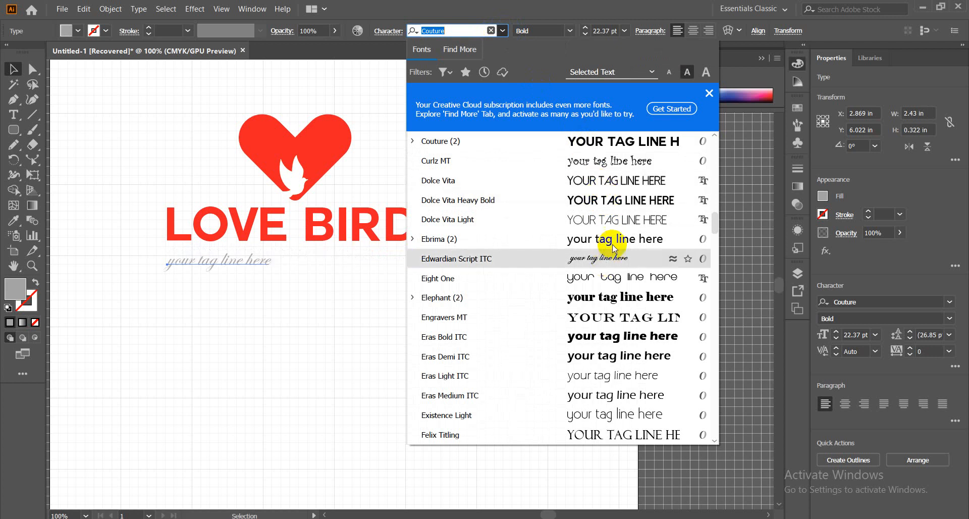
left_click(617, 278)
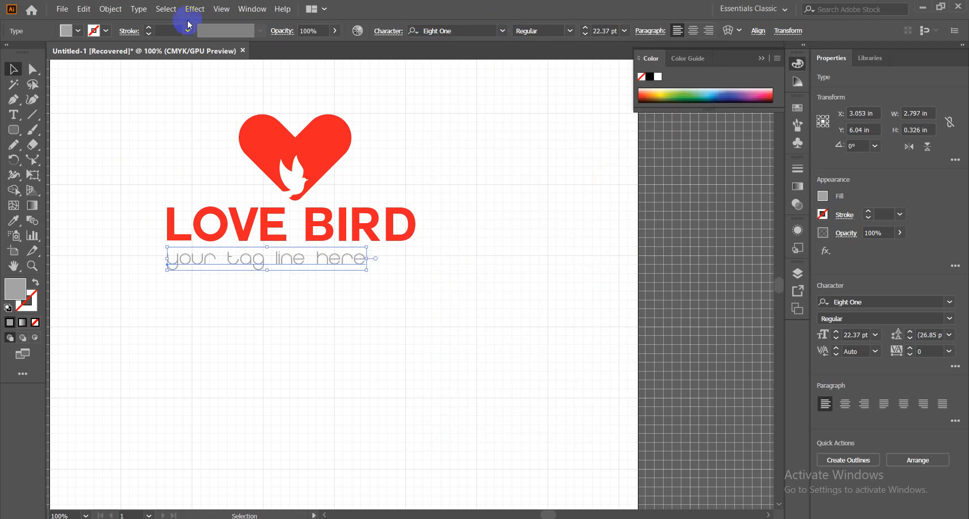
Step: Change the tagline's letter case to Title Case
left_click(145, 12)
mouse_move(250, 179)
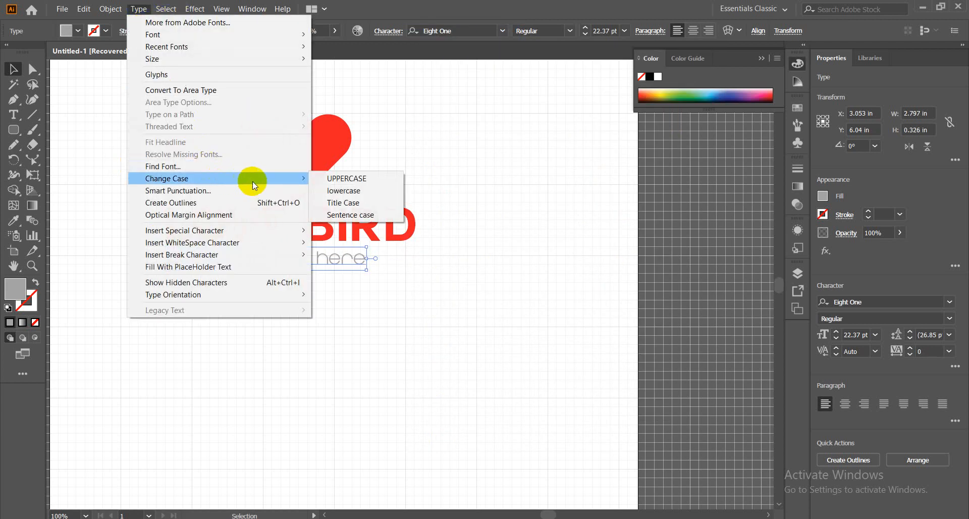
left_click(342, 206)
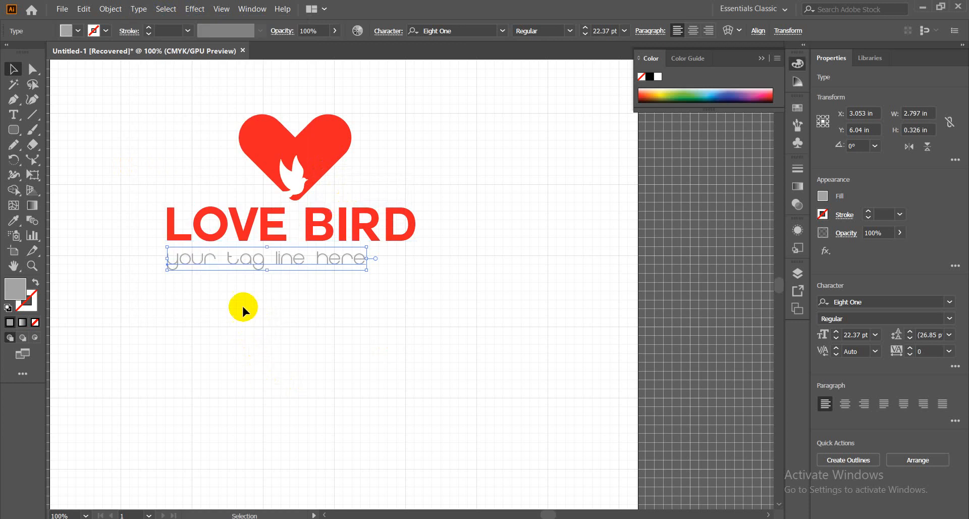
double_click(180, 262)
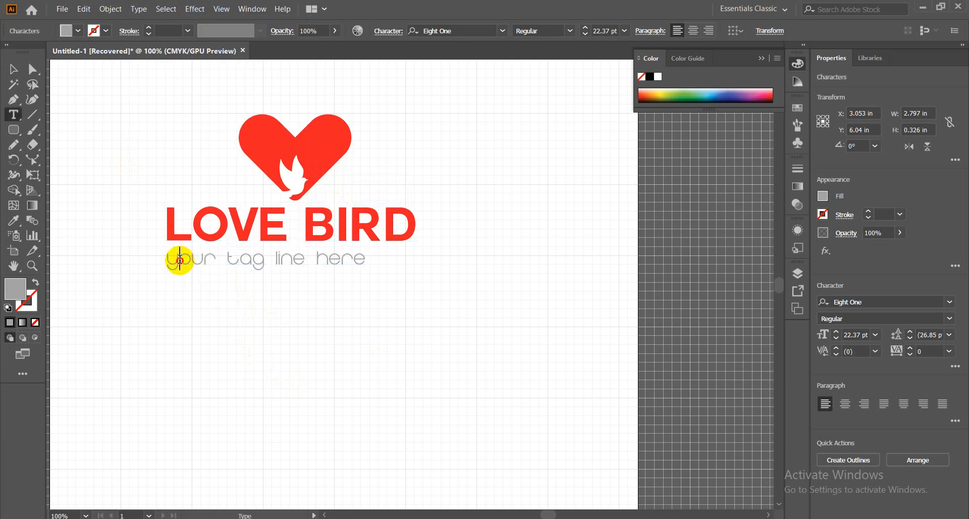
left_click_drag(179, 260, 149, 259)
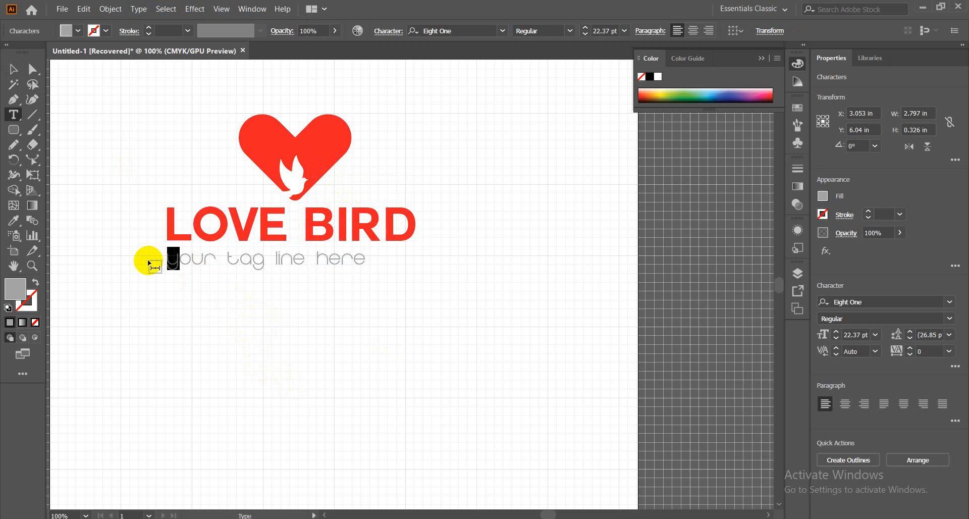
left_click(149, 263)
left_click_drag(241, 260, 225, 261)
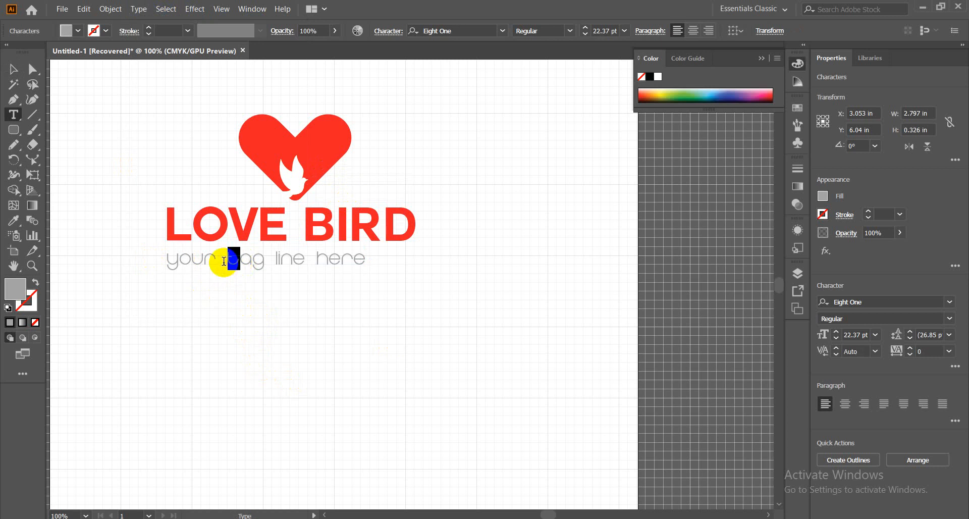
left_click(225, 261)
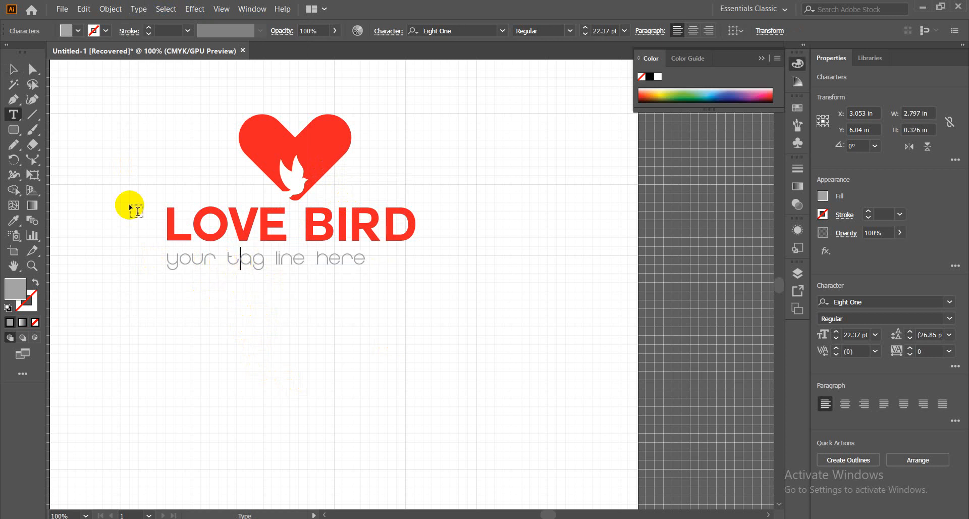
left_click(13, 69)
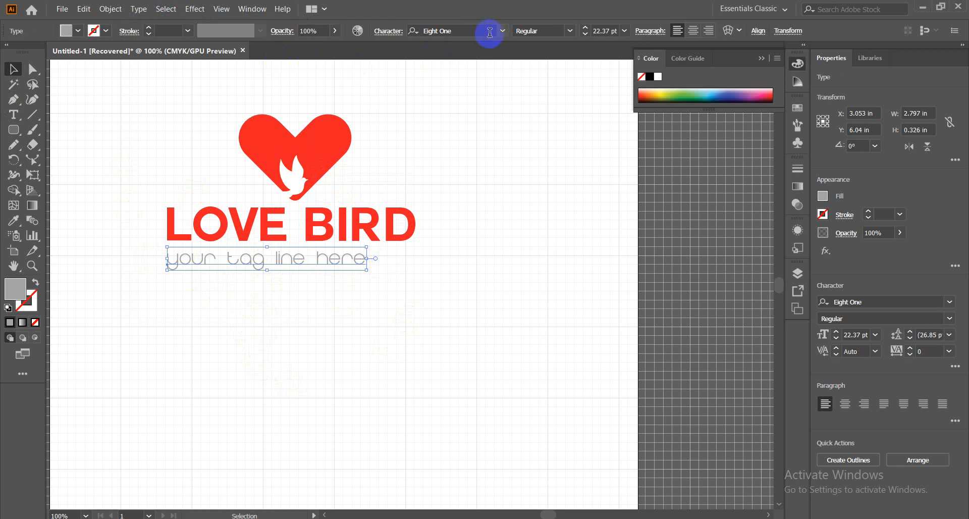
Step: Set the tagline's font to Comfortaa and enlarge it to about 25.44 pt so it matches LOVE BIRD's width
left_click(503, 31)
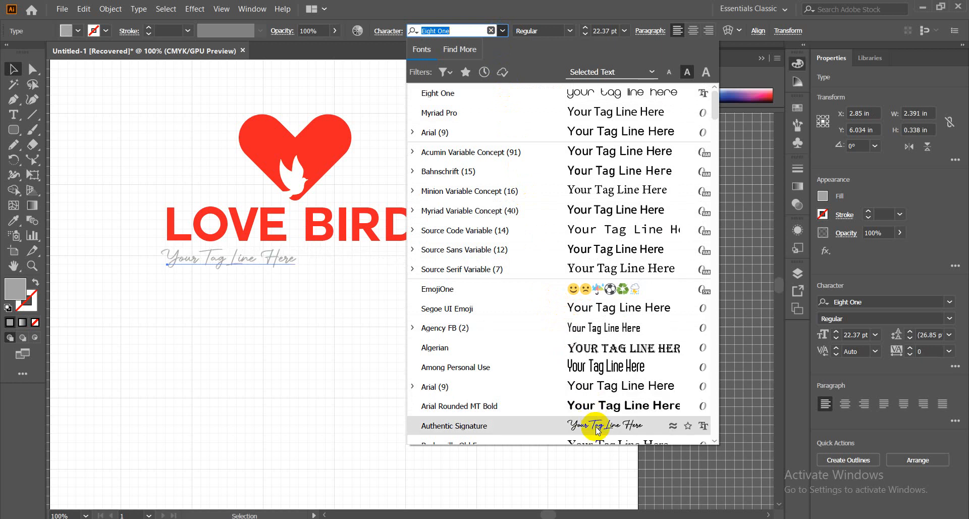
scroll(571, 350, "down", 2)
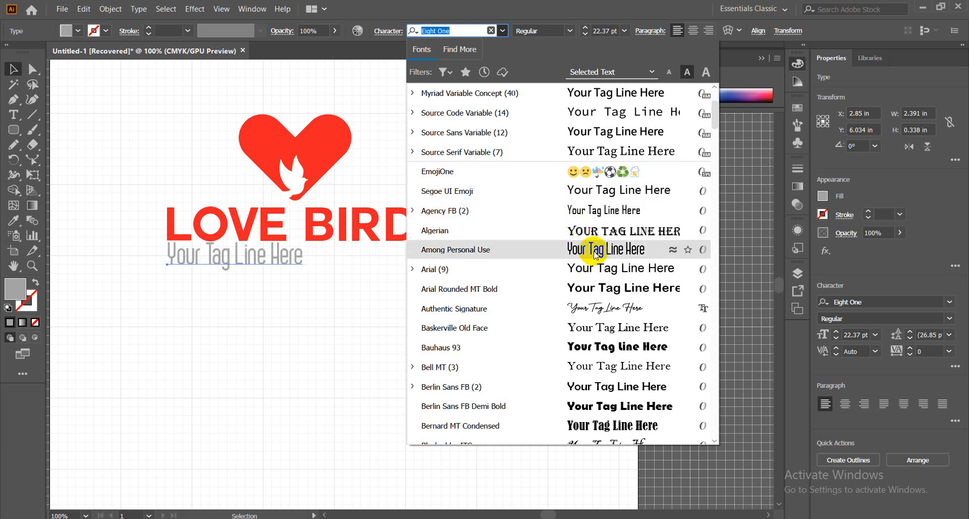
scroll(610, 367, "down", 4)
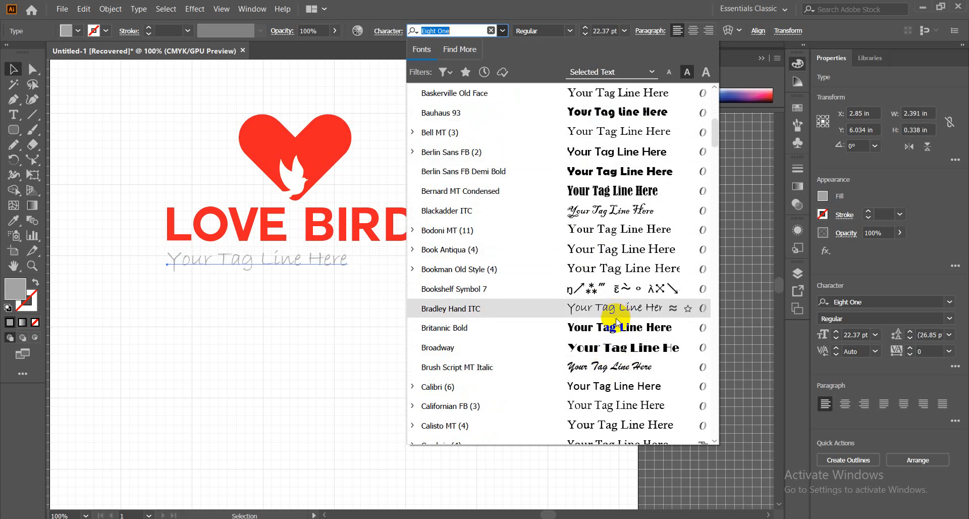
scroll(617, 313, "down", 2)
scroll(617, 323, "down", 3)
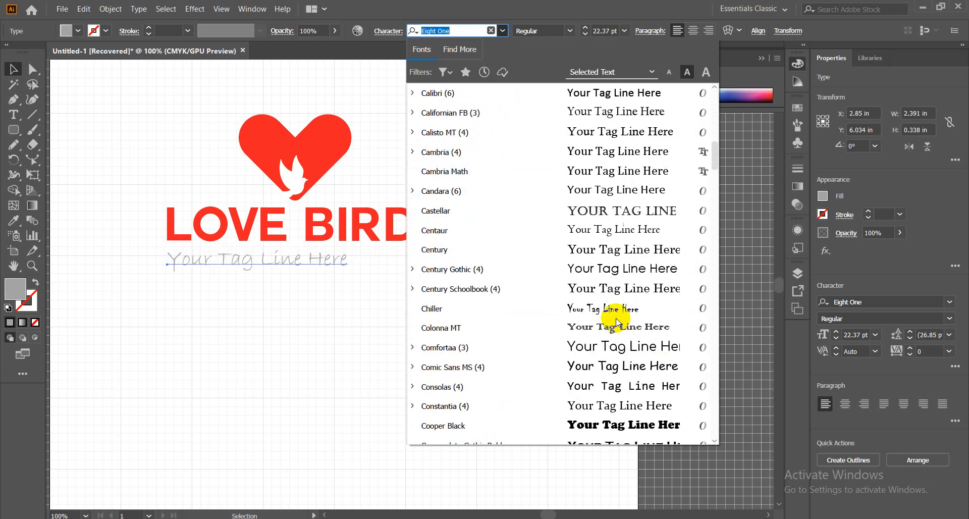
left_click(620, 348)
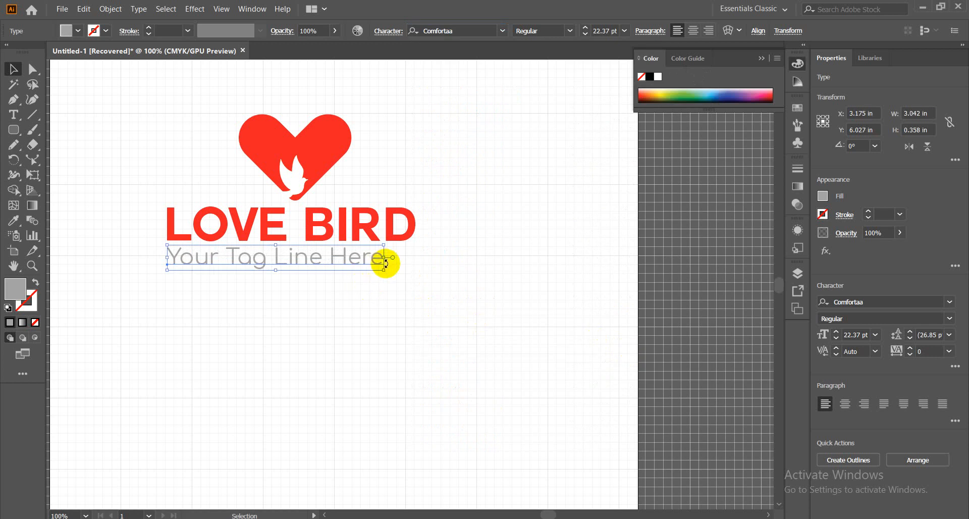
left_click_drag(386, 263, 415, 263)
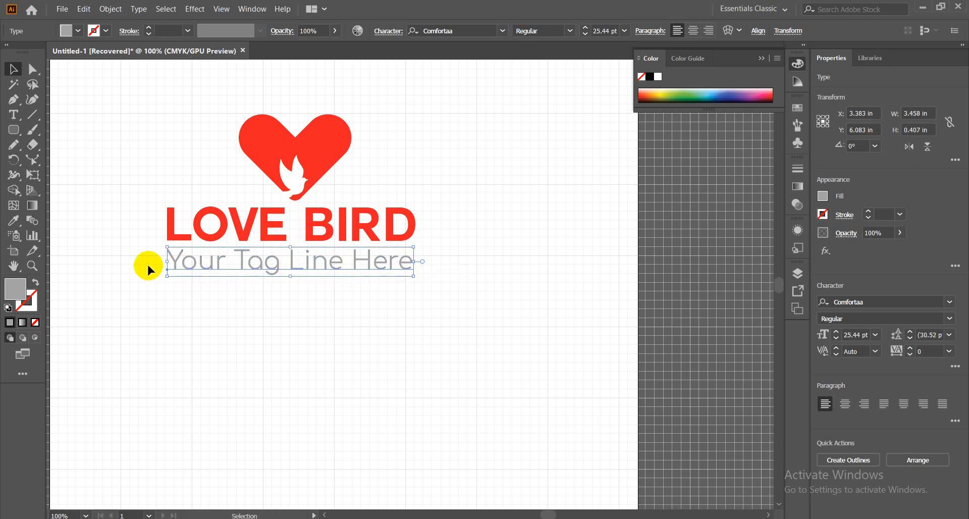
Step: Darken the tagline's fill to a deeper neutral gray and deselect it
double_click(22, 294)
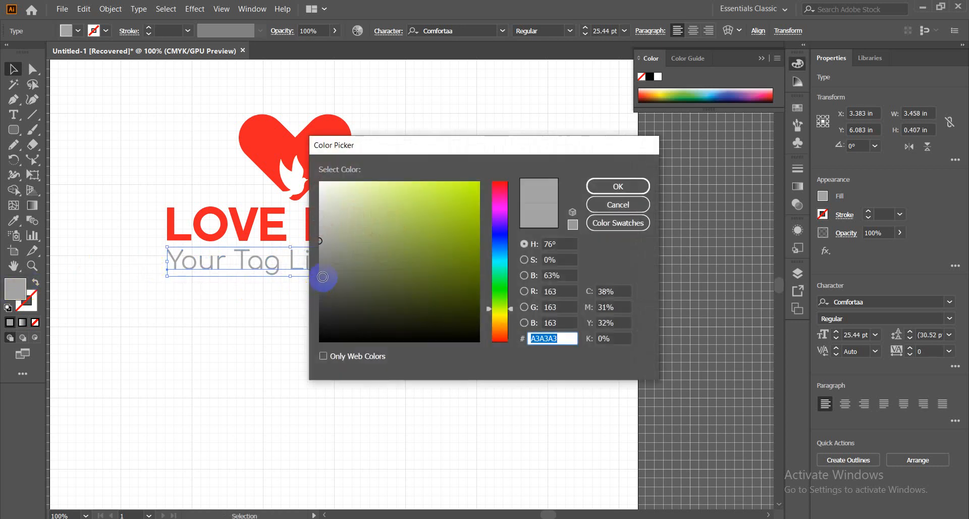
left_click(321, 277)
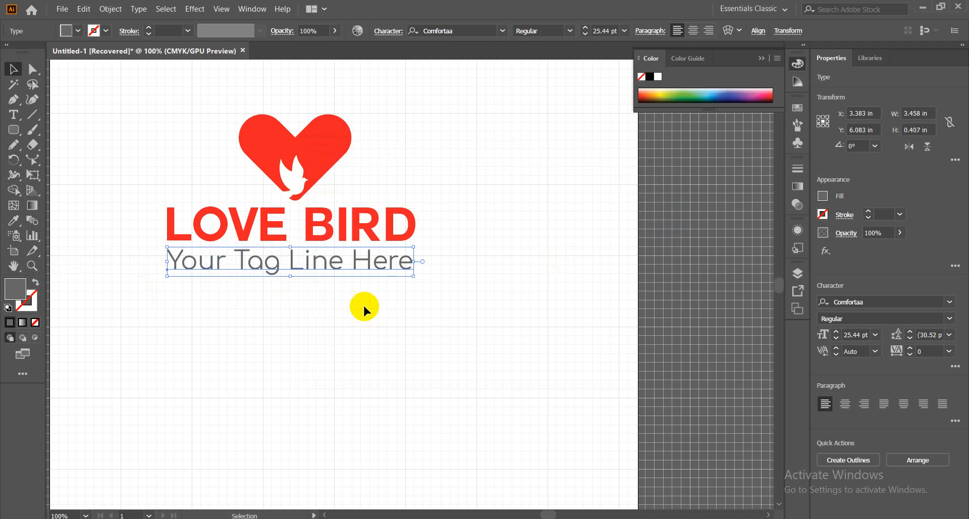
left_click(356, 304)
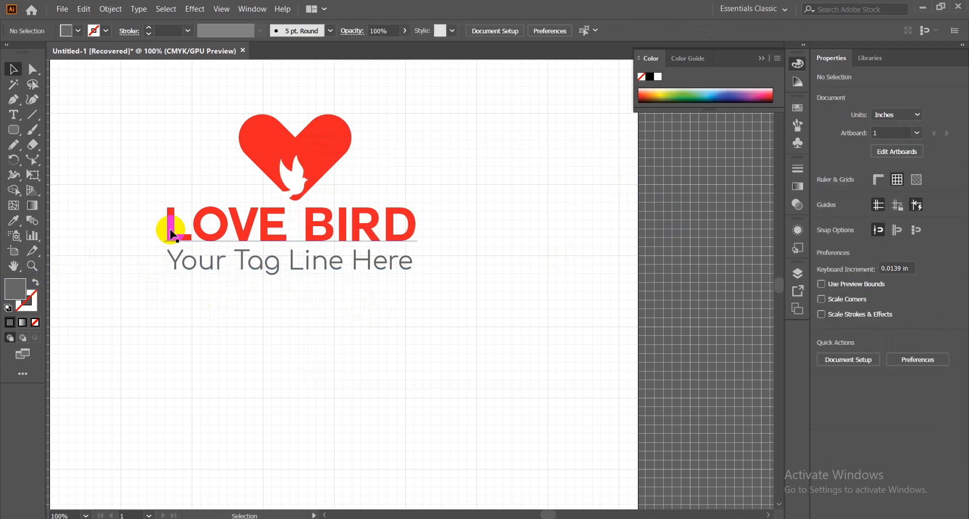
Step: Duplicate the complete logo with its name and tagline, placing the copy directly below the original on the artboard
left_click_drag(143, 209, 195, 284)
left_click_drag(196, 141, 337, 306)
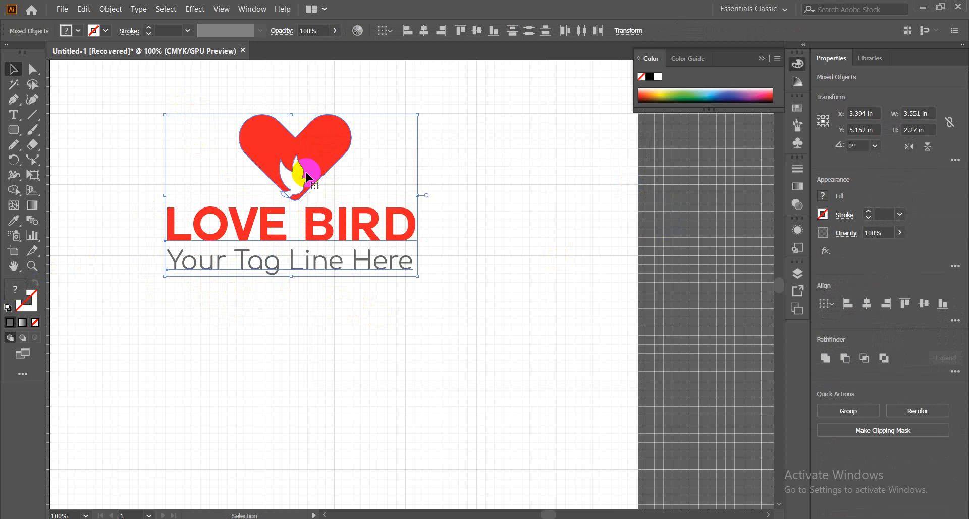
key("ctrl+minus")
key("ctrl+minus")
key("ctrl+minus")
left_click_drag(418, 276, 433, 316)
key("ctrl+equal")
key("ctrl+equal")
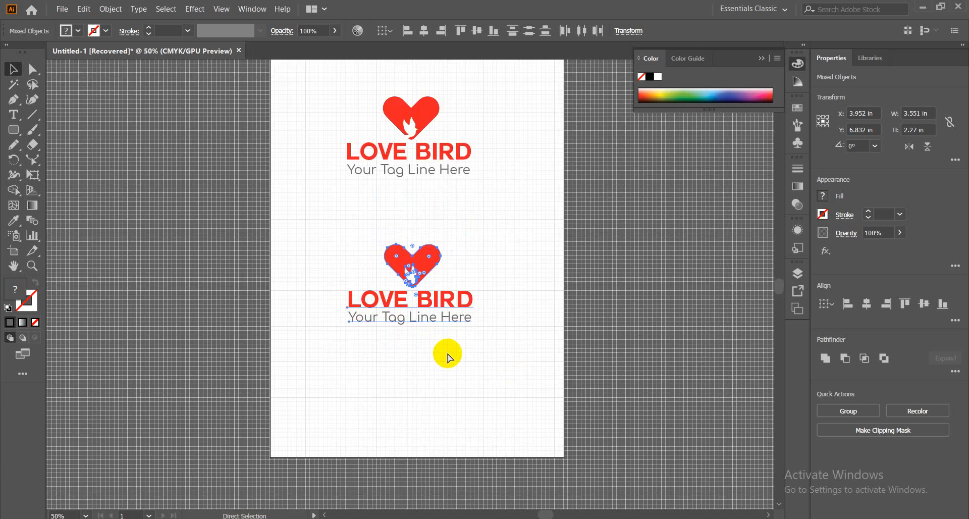
left_click(369, 377)
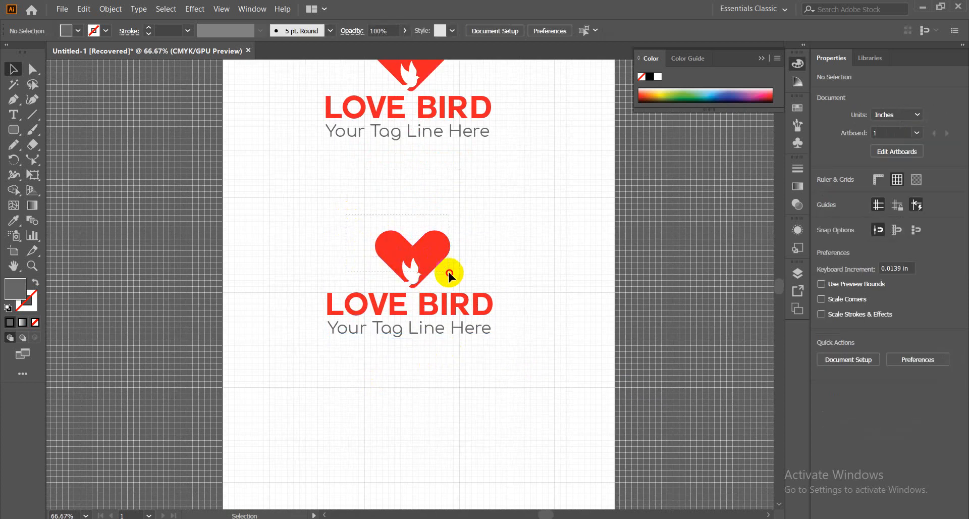
Step: Rearrange the copied logo horizontally with the heart left of its text, and move the whole layout up to the artboard's middle
left_click_drag(421, 257, 291, 308)
left_click(353, 377)
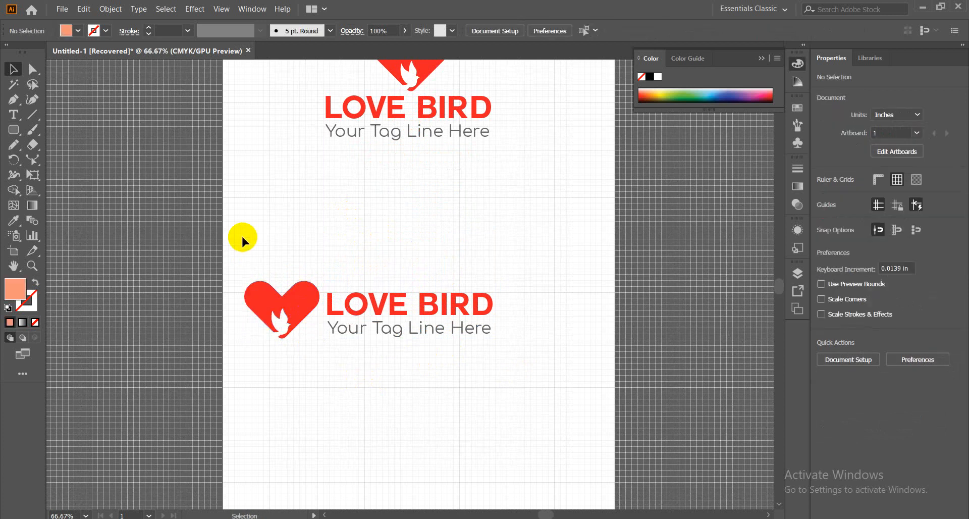
left_click_drag(242, 253, 508, 377)
left_click_drag(401, 305, 443, 232)
left_click(431, 305)
Step: Recolor the LOVE BIRD text of the horizontal logo copy black
left_click(410, 231)
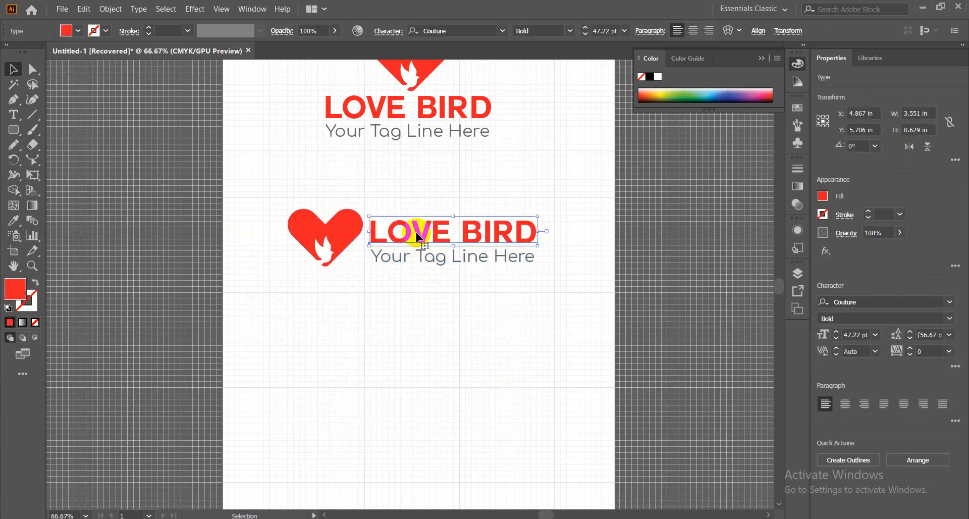
double_click(15, 289)
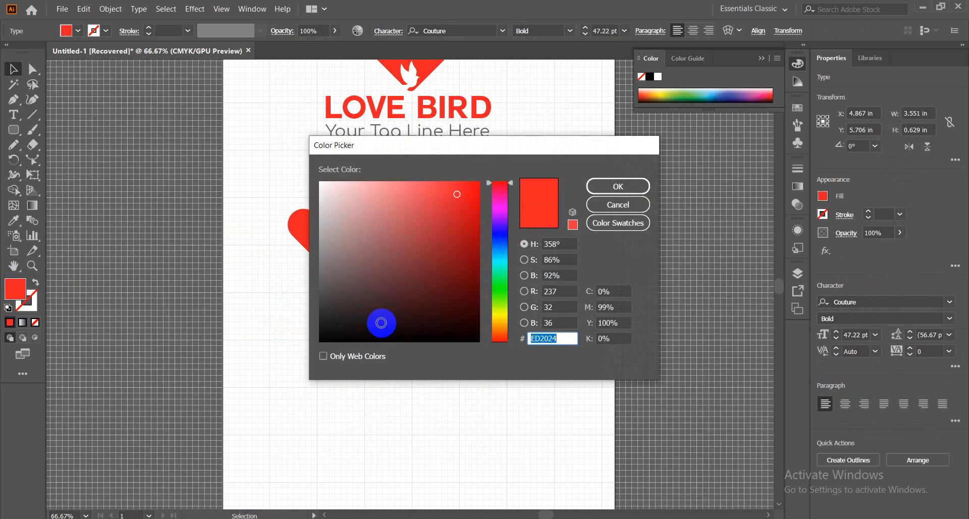
left_click(314, 348)
left_click(618, 186)
left_click(465, 325)
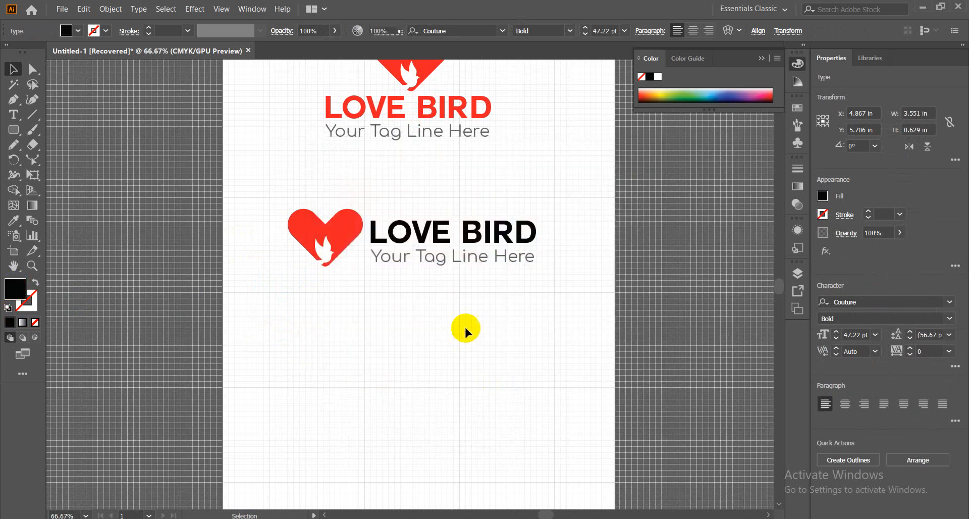
Step: Recolor only the word BIRD in the horizontal logo with the heart's red using the Eyedropper, and deselect the text
left_click(465, 231)
double_click(465, 231)
left_click_drag(463, 231, 589, 231)
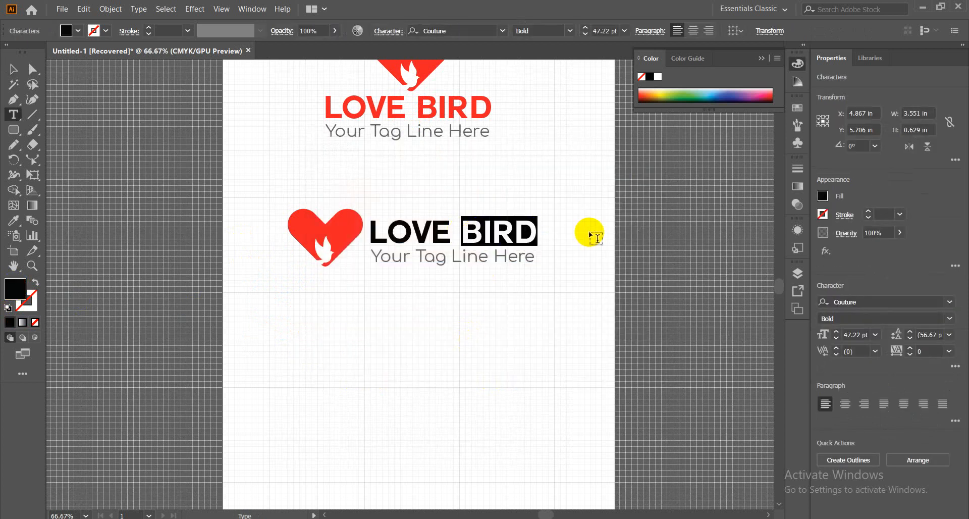
left_click(13, 221)
left_click(326, 224)
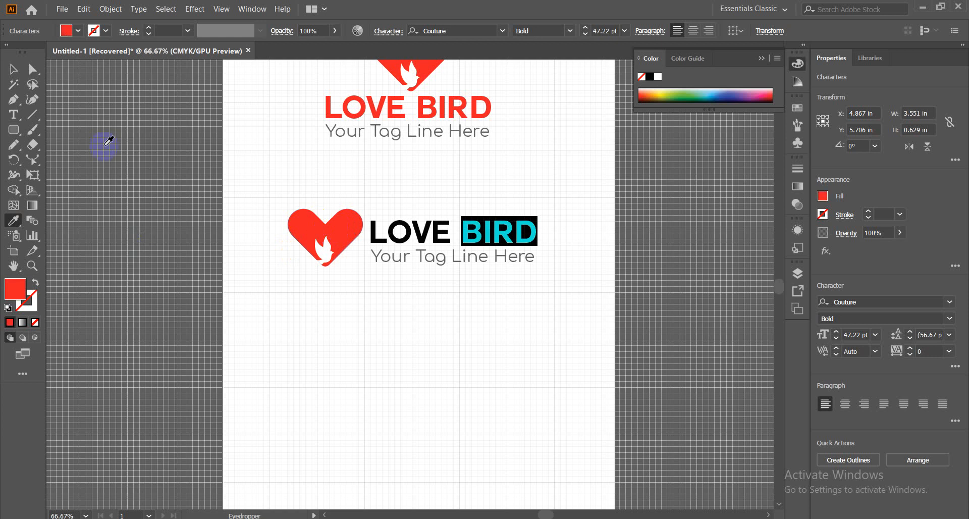
left_click(13, 69)
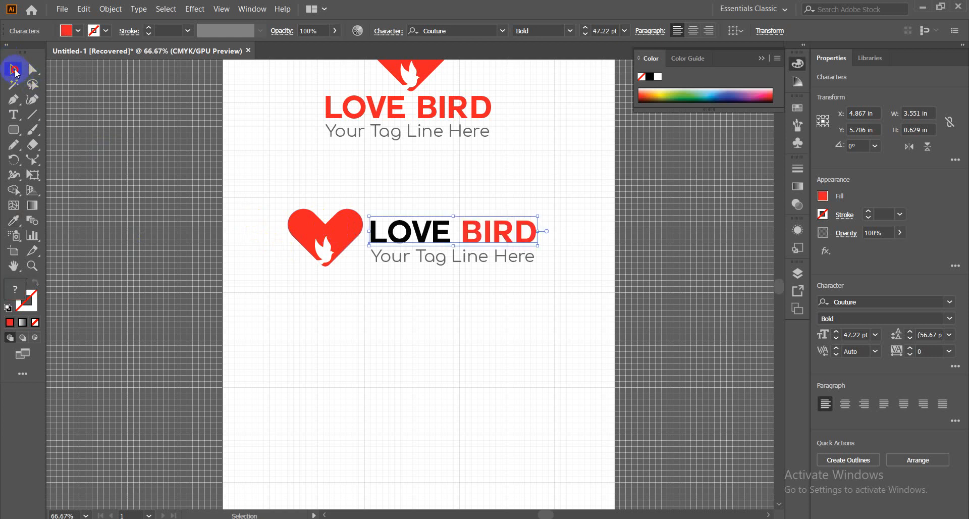
left_click(458, 324)
scroll(472, 375, "up", 3)
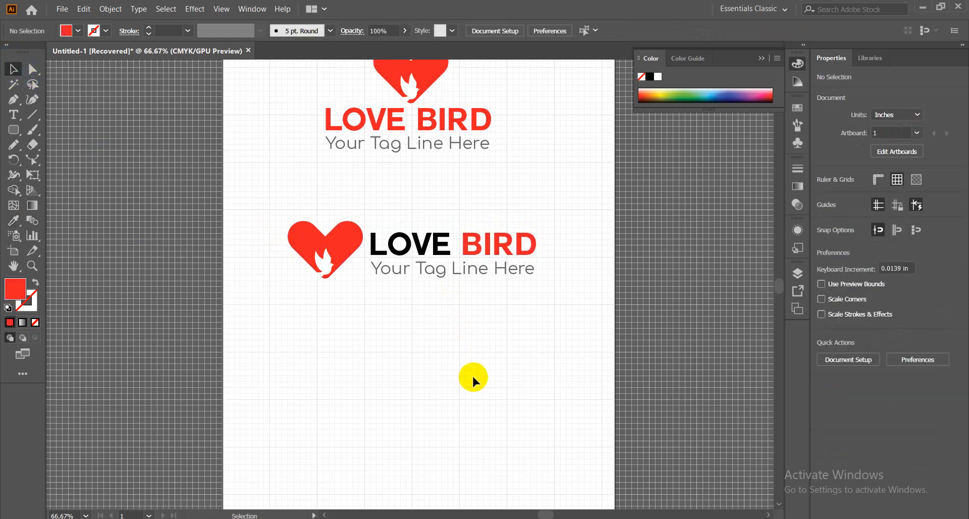
scroll(471, 375, "up", 6)
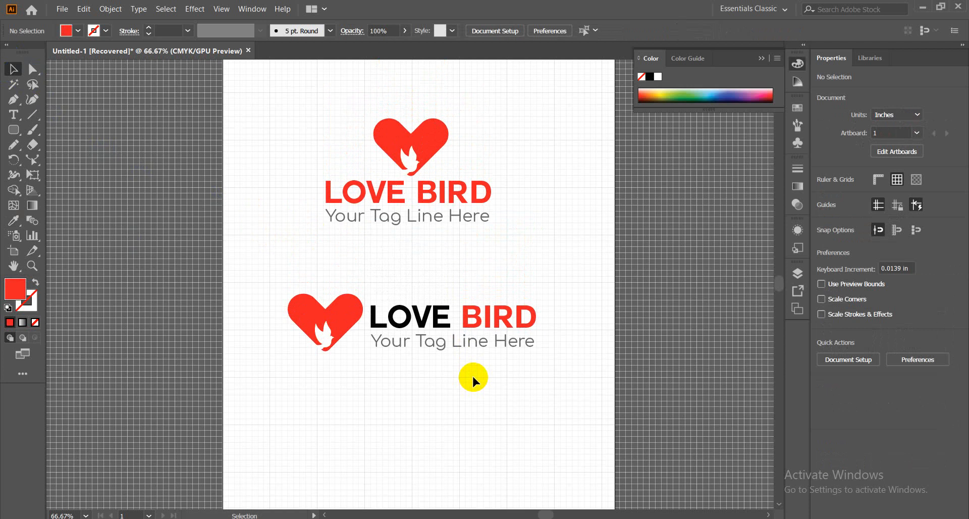